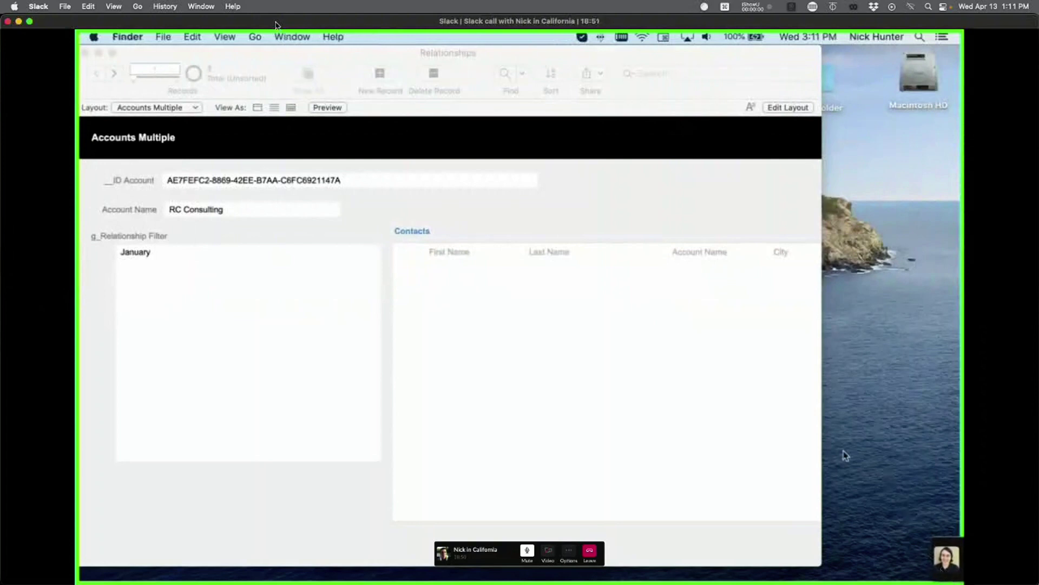
Step: Review the records on the Contacts and Accounts layouts, ending on the Accounts Multiple layout
click(761, 471)
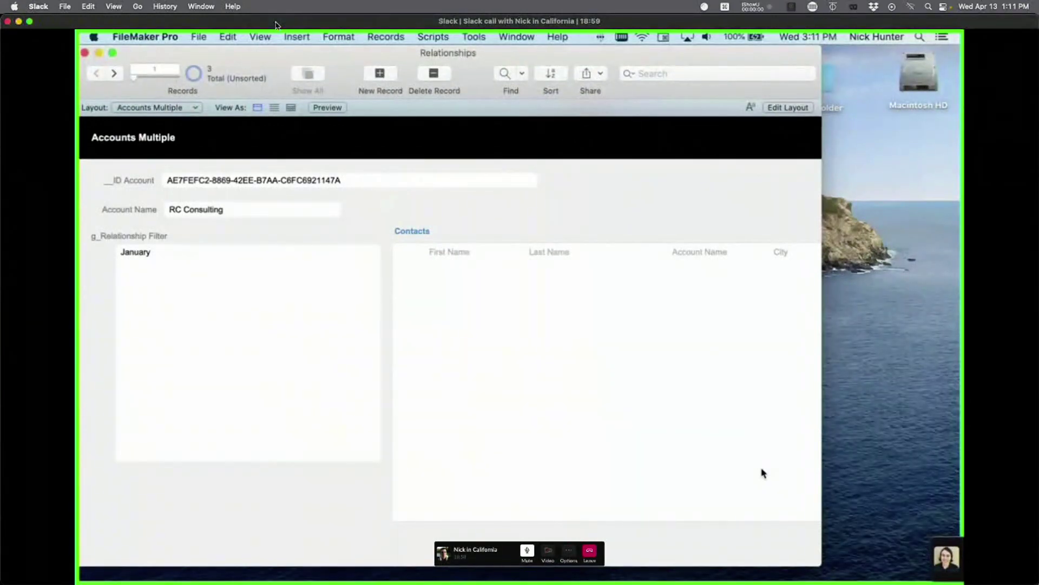
scroll(715, 457, right, 2)
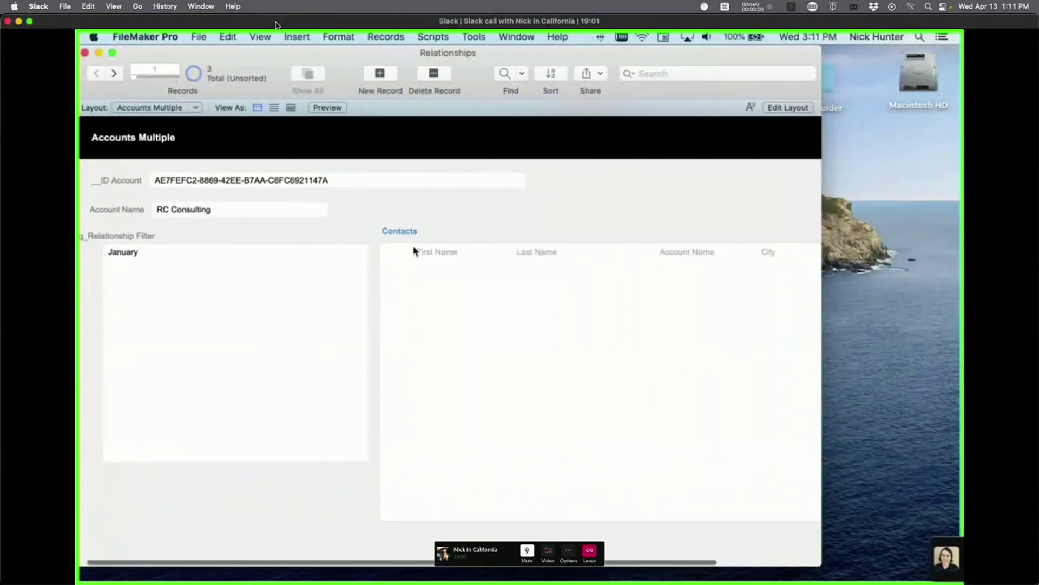
click(171, 108)
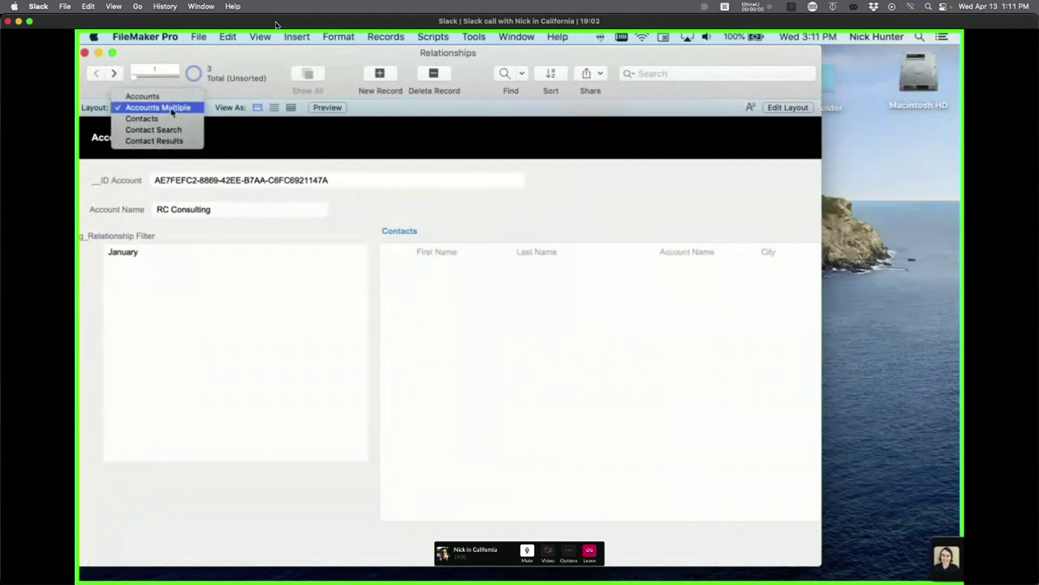
click(172, 120)
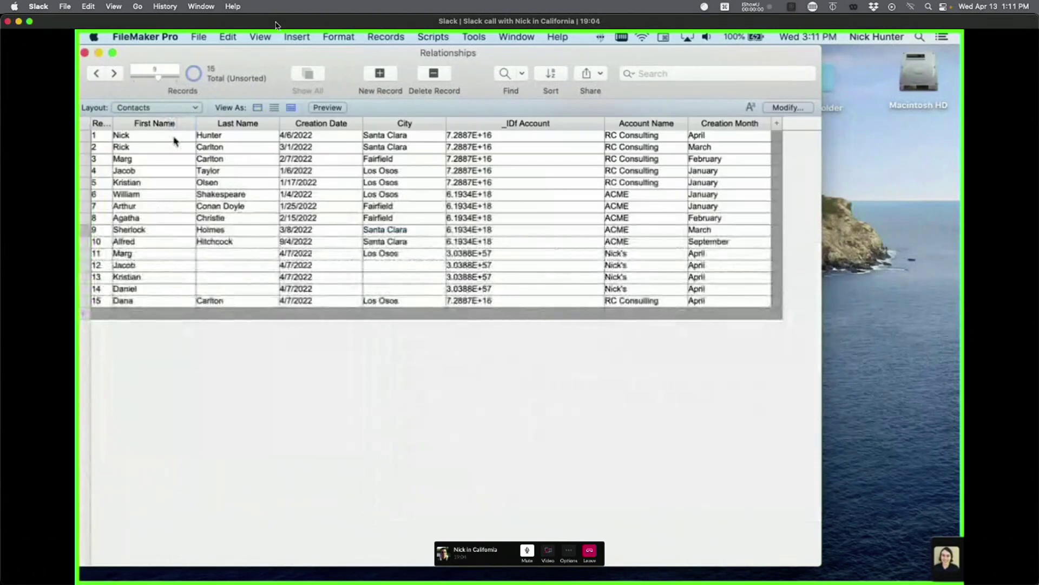
click(161, 107)
click(161, 99)
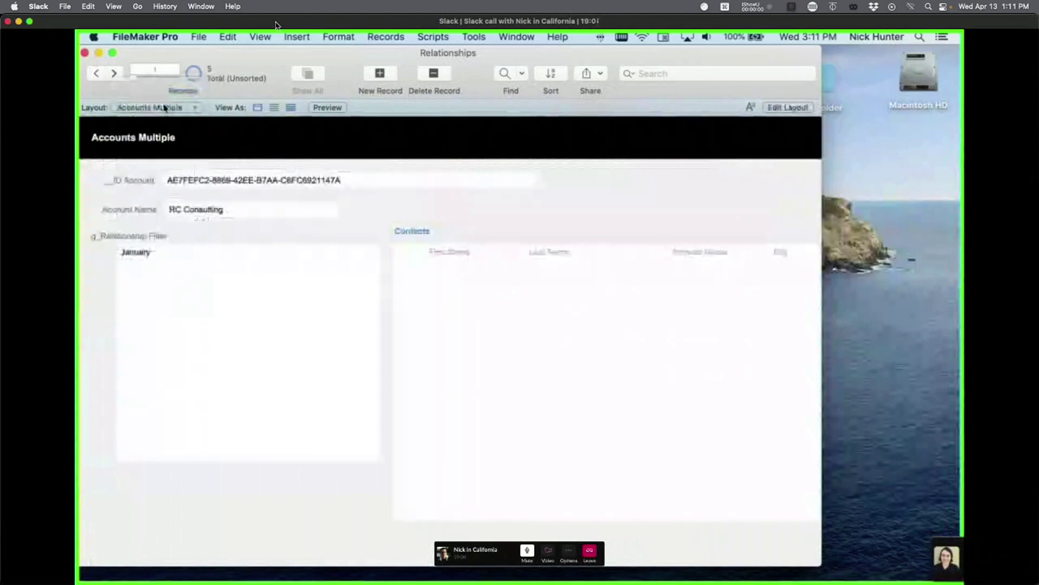
click(165, 108)
click(165, 98)
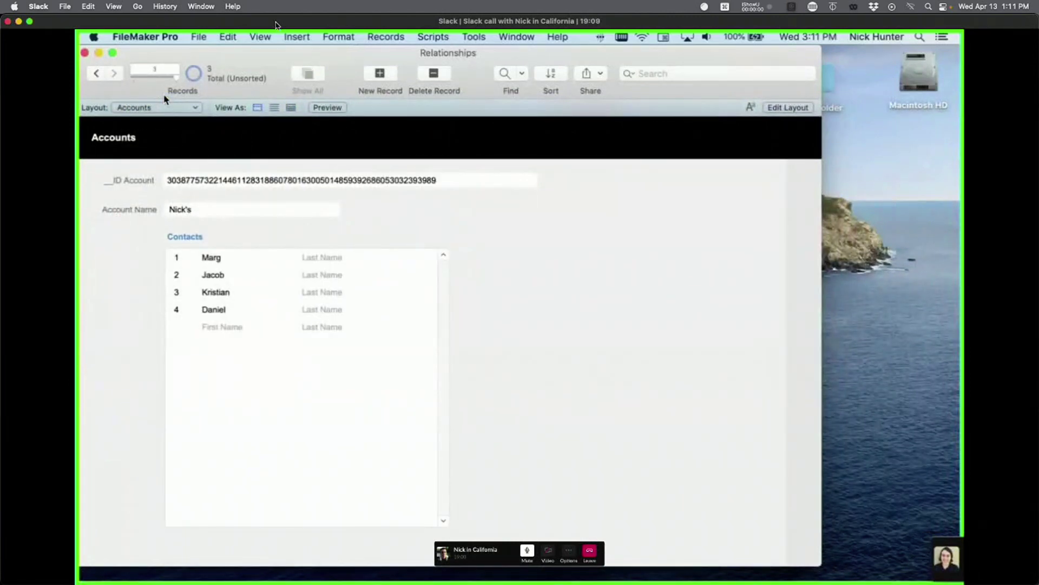
click(168, 104)
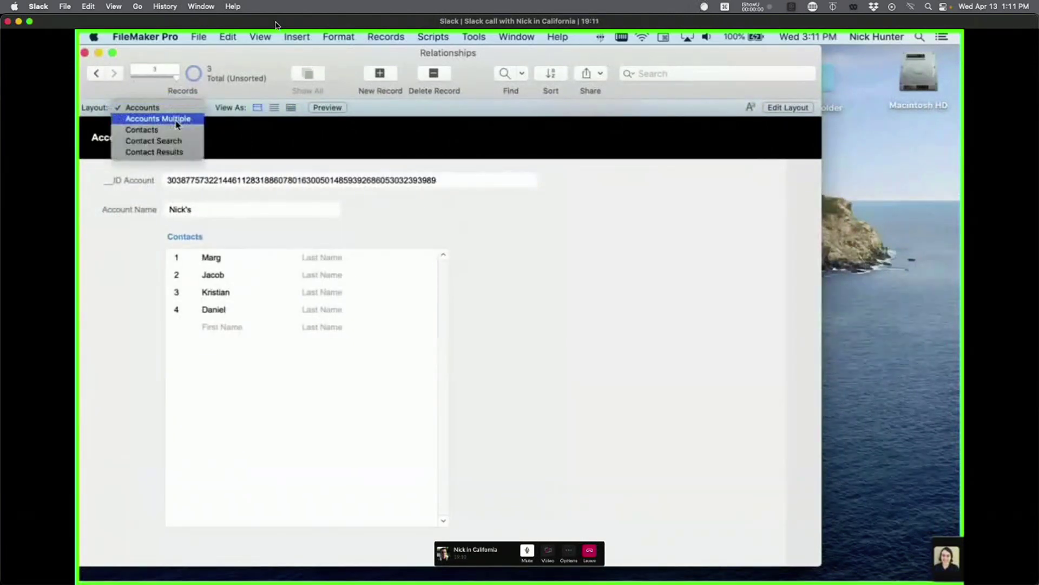
click(173, 119)
click(167, 108)
click(168, 119)
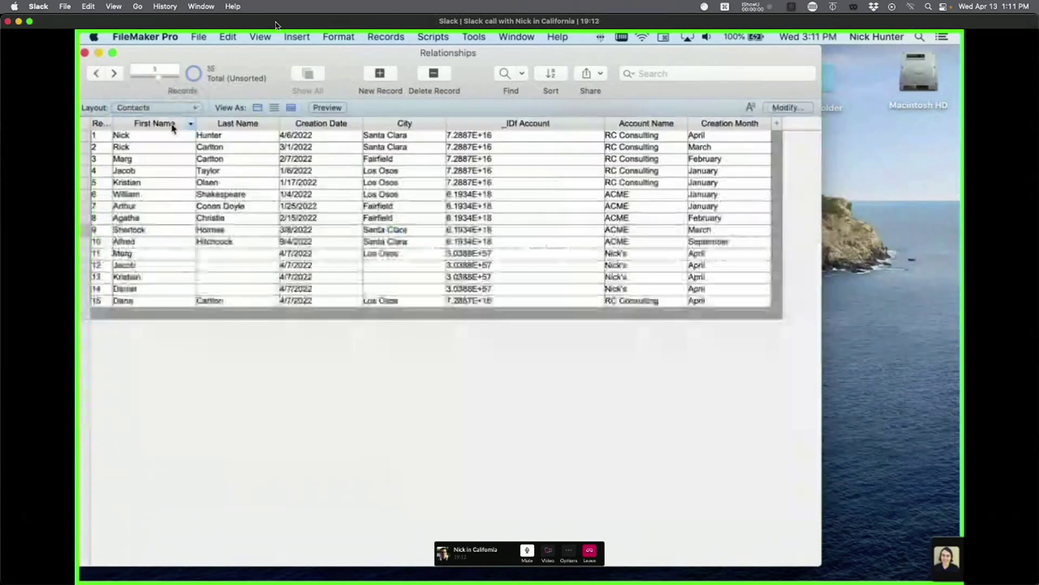
click(167, 108)
click(165, 99)
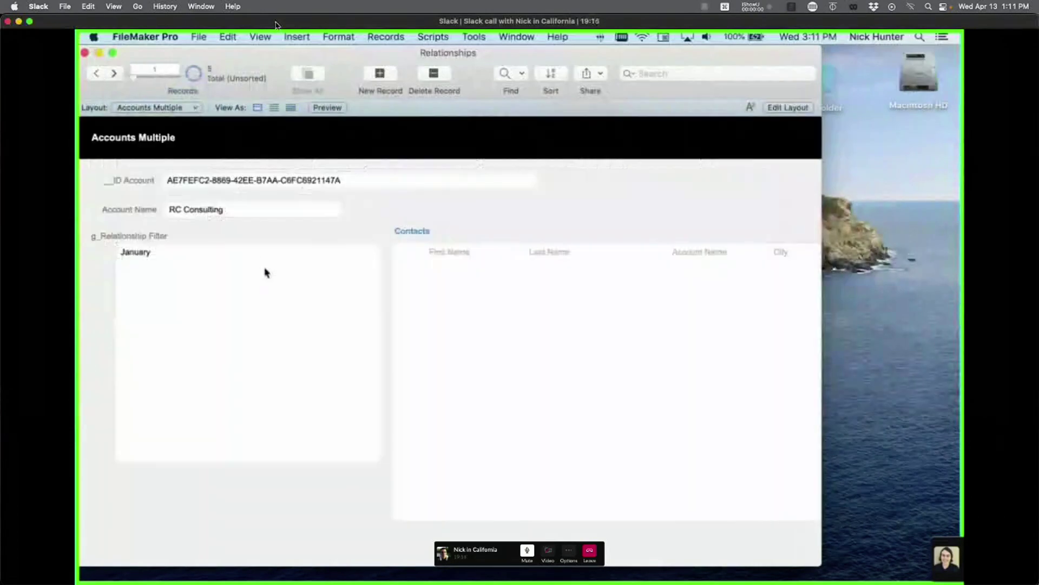
Step: Transfer the RC Consulting record's account ID into g_Relationship Filter on the line below January, and commit the record
click(238, 266)
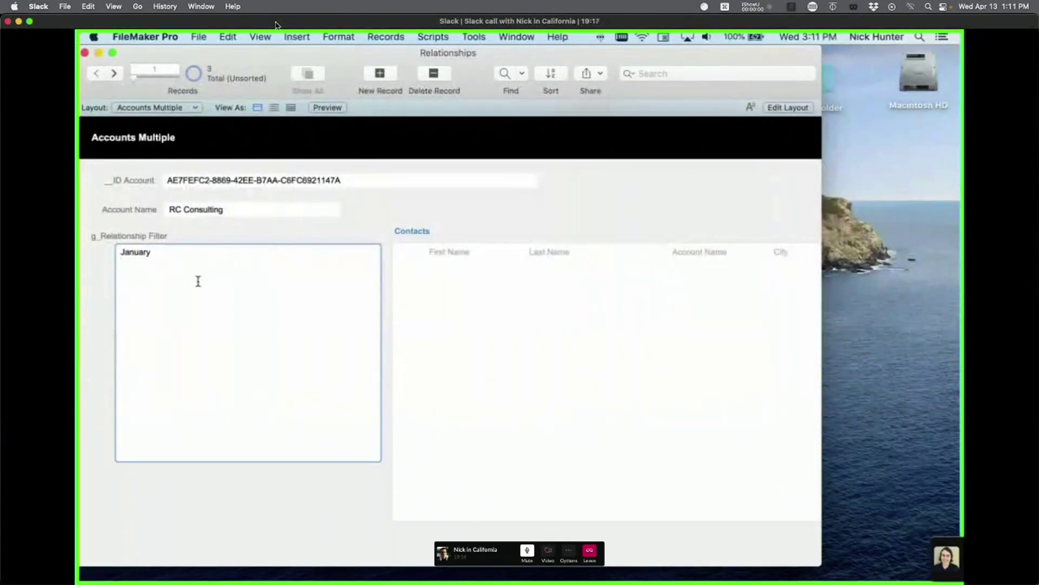
click(225, 233)
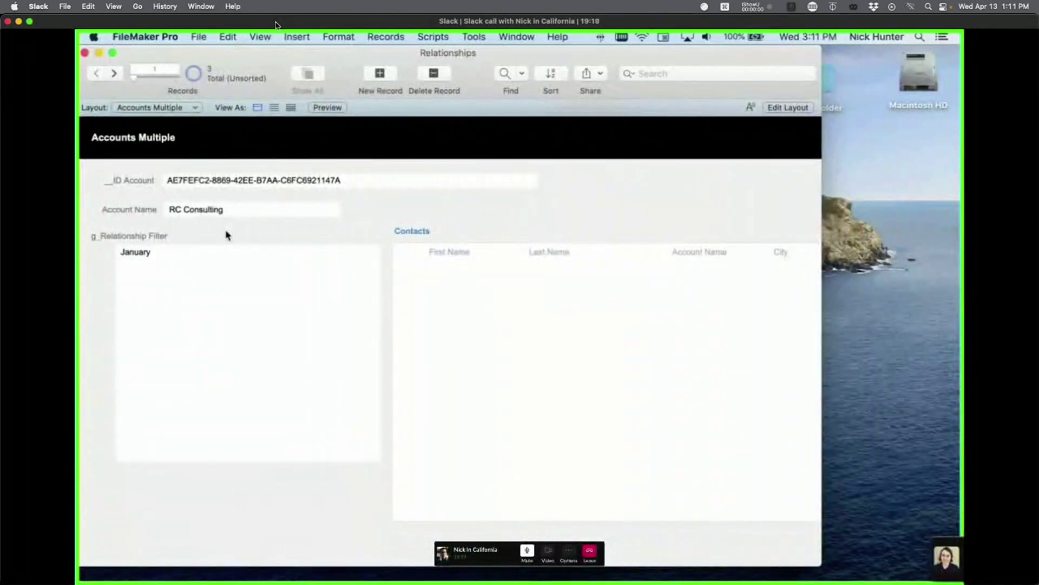
click(228, 179)
key(super+c)
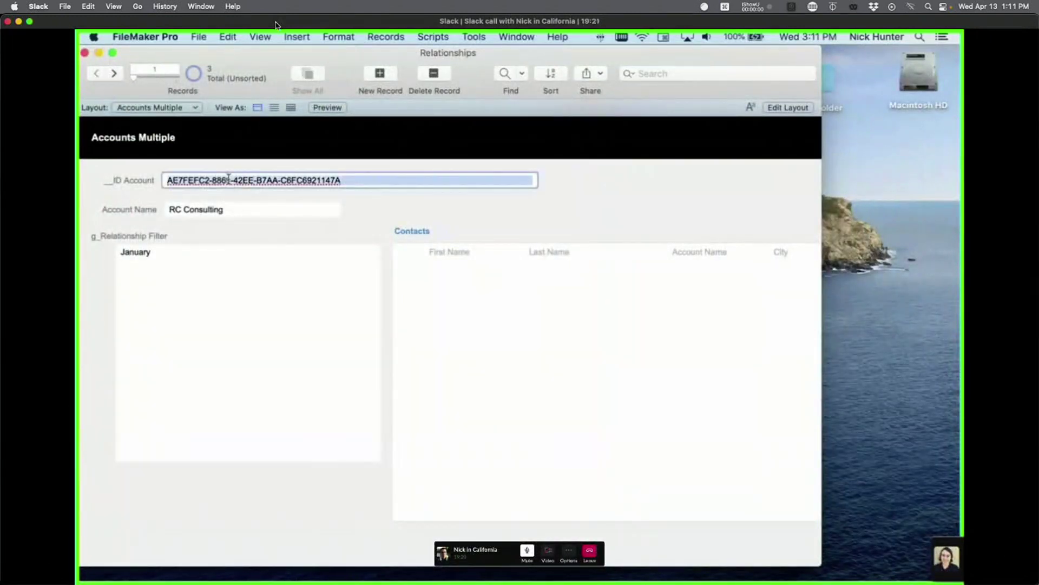
click(195, 258)
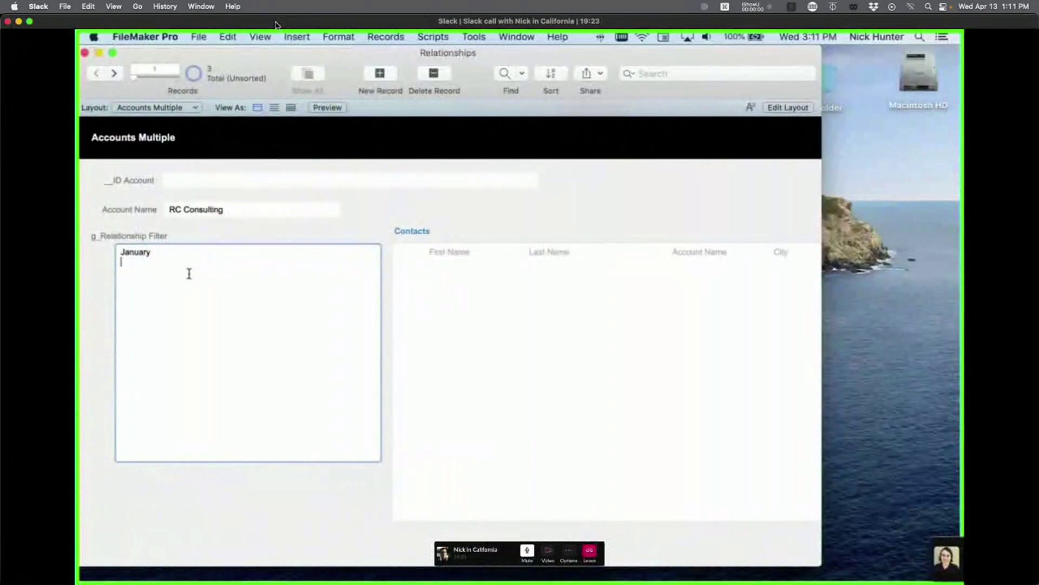
key(super+v)
key(BackSpace)
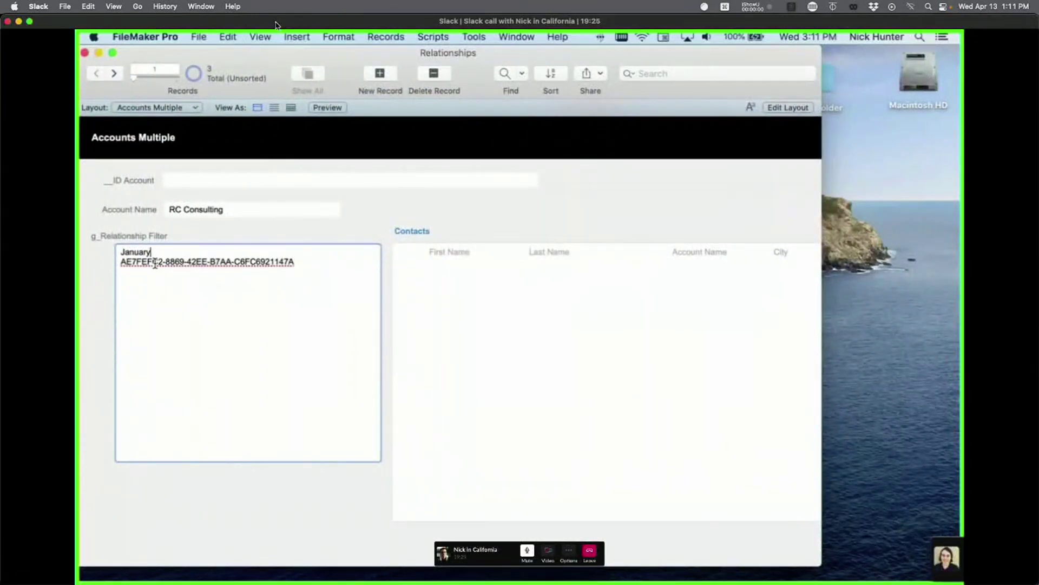
click(227, 231)
key(super+l)
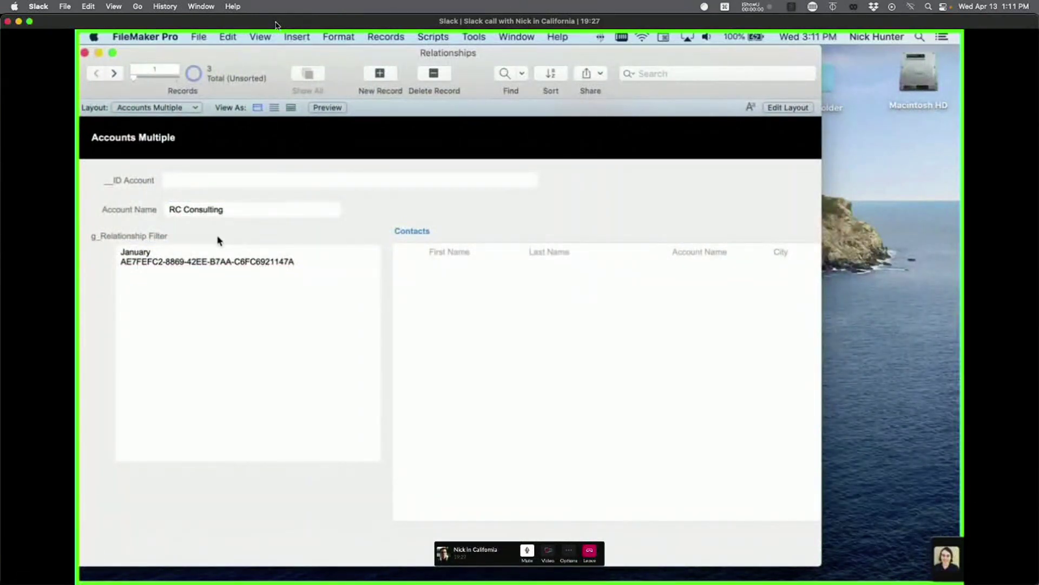
key(super+b)
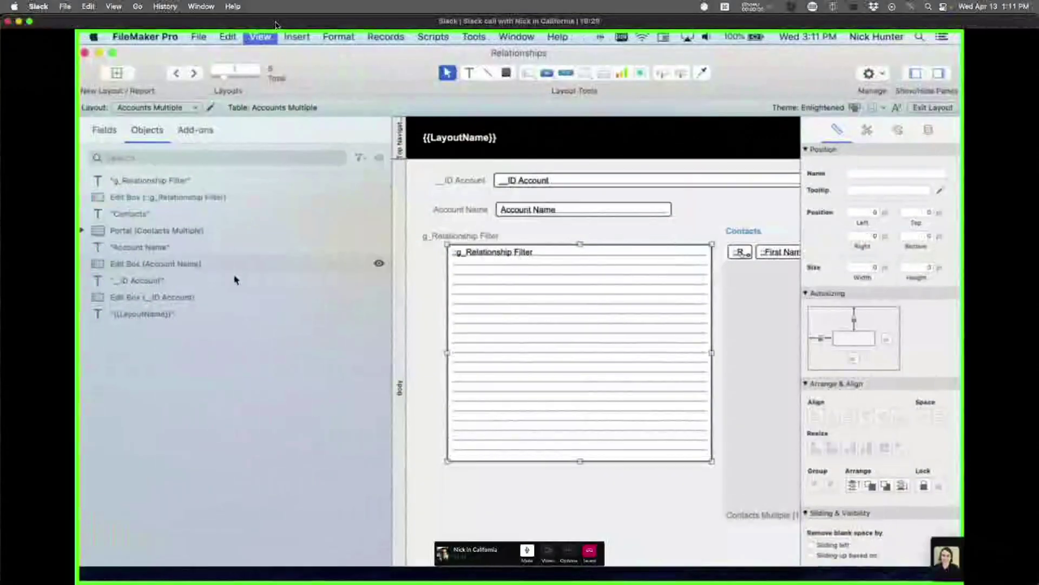
Step: Move the account ID from the filter back into the __ID Account field, and paste a copy below January in the filter
click(290, 260)
triple_click(164, 264)
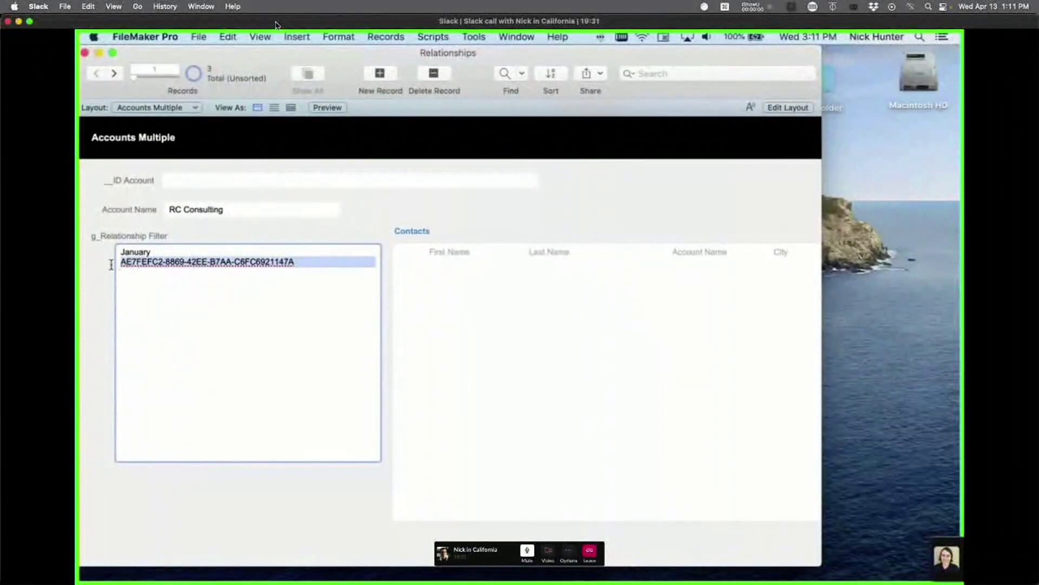
key(super+x)
click(257, 179)
key(super+v)
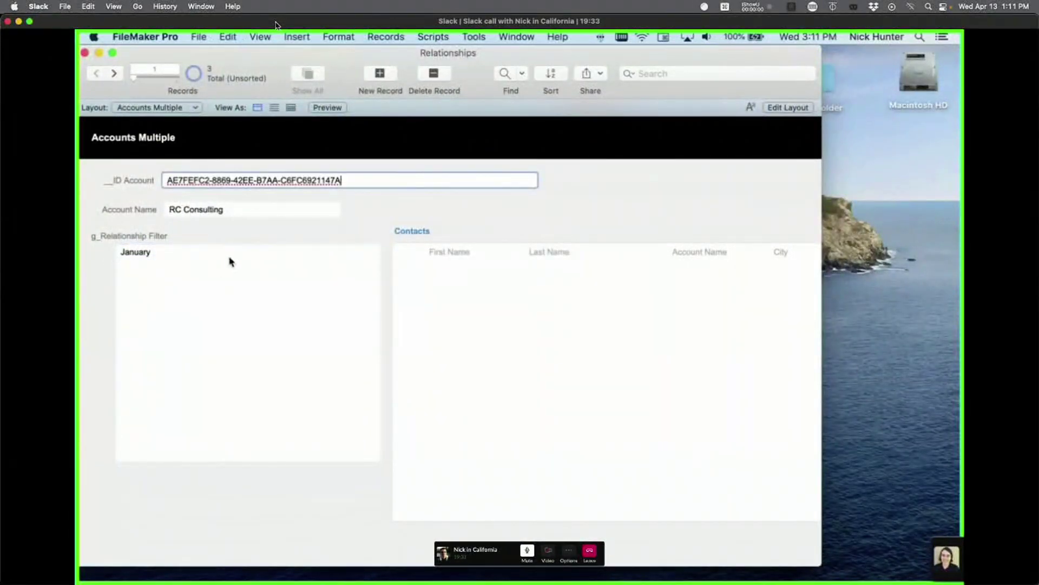
click(228, 270)
key(super+v)
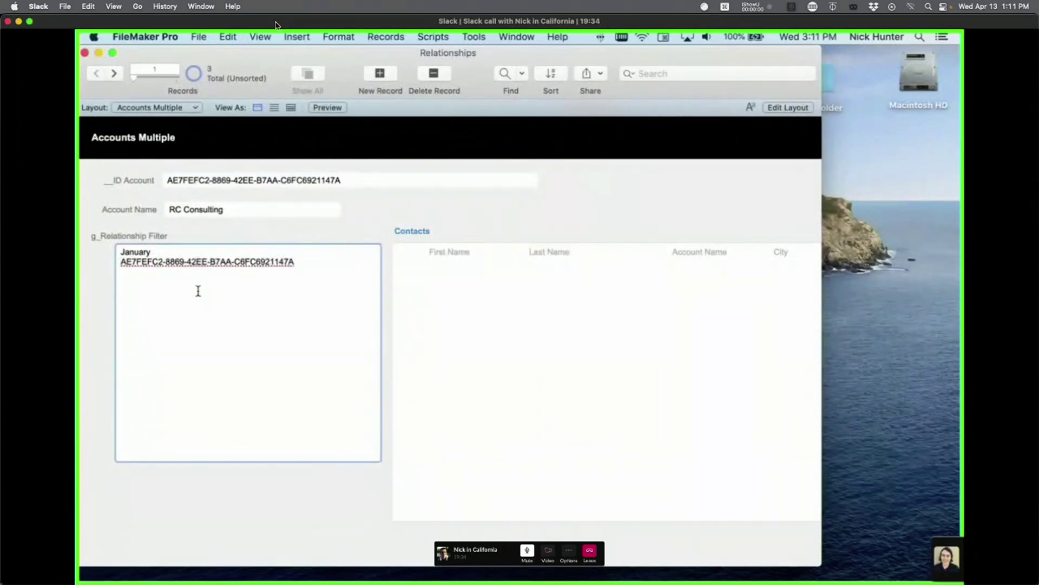
click(222, 230)
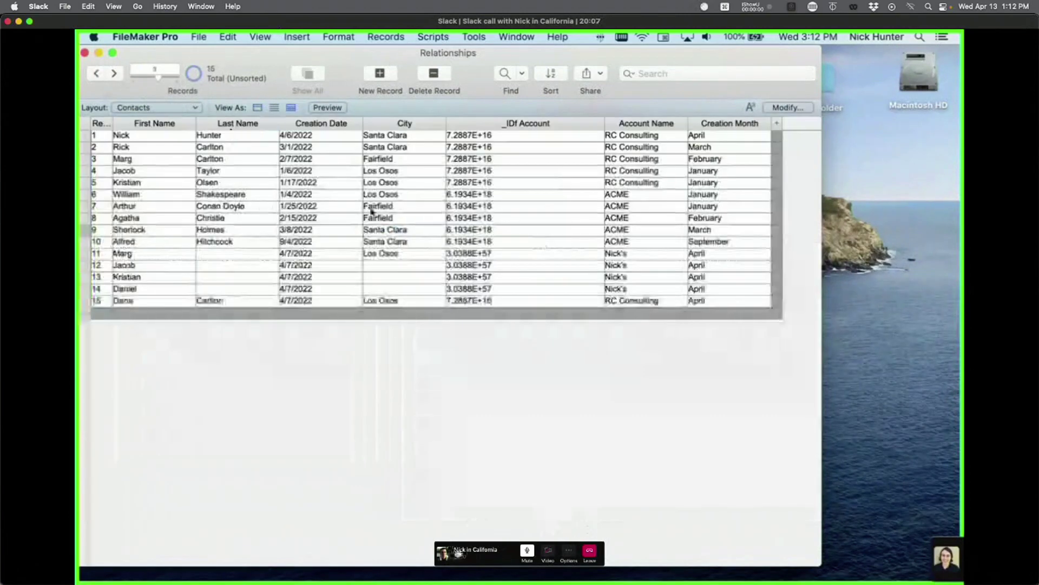
drag(459, 552, 893, 573)
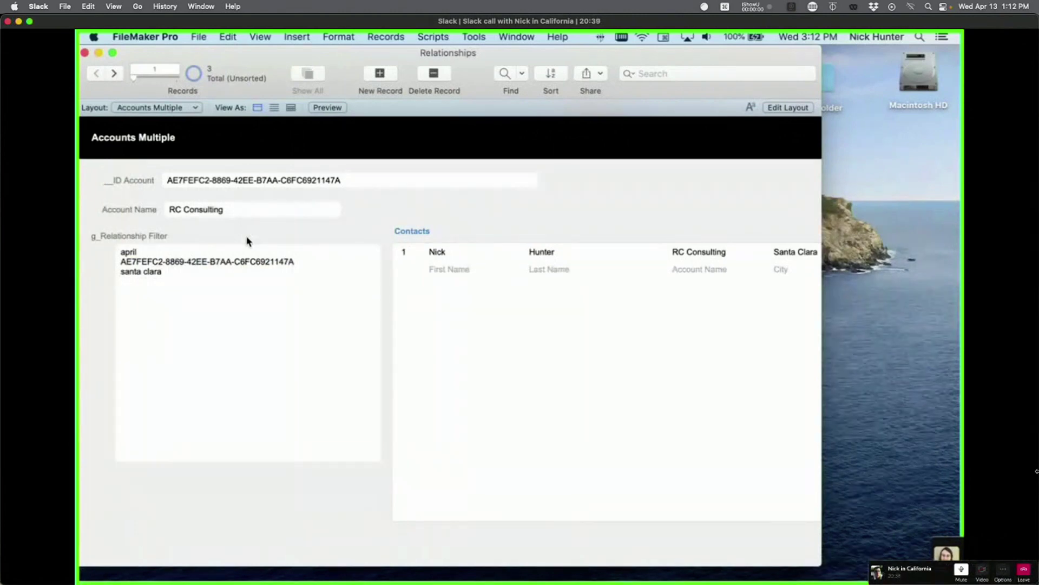
Step: Examine the three match criteria in the relationship between Accounts Multiple and Contacts Multiple: _IDf Account, City and Creation Month
drag(207, 290, 117, 248)
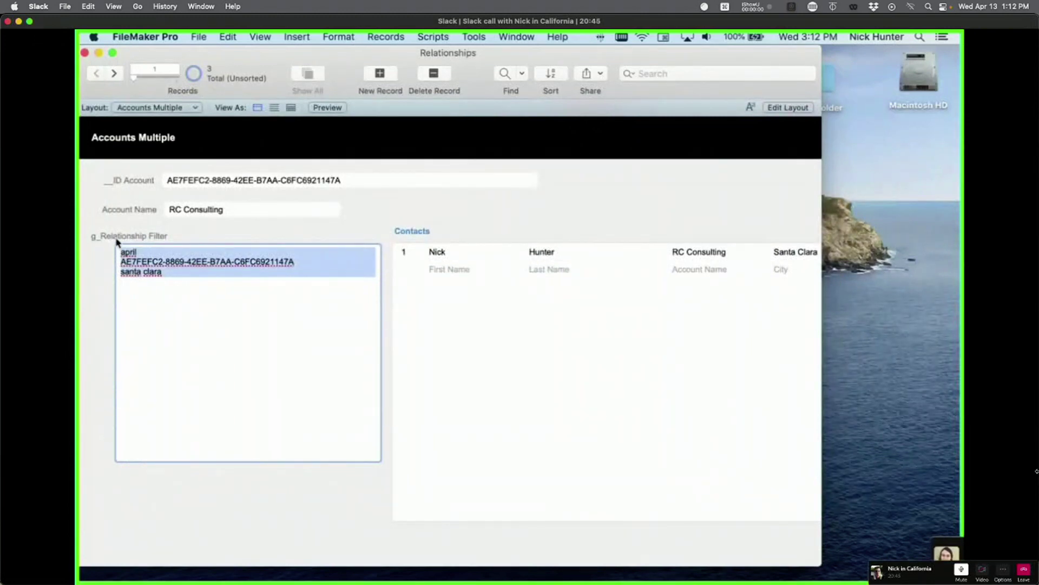
key(super+shift+d)
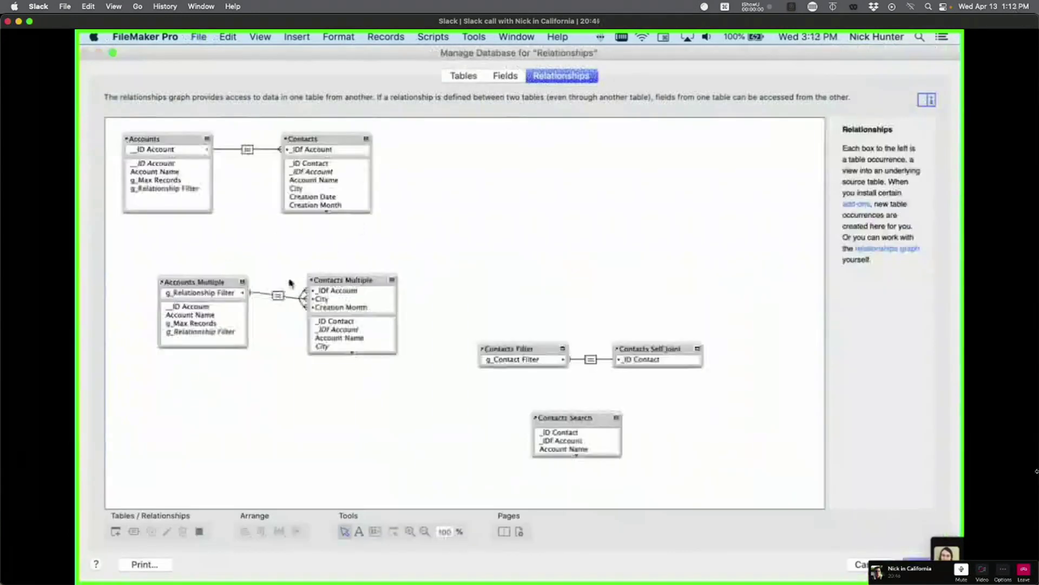
double_click(278, 295)
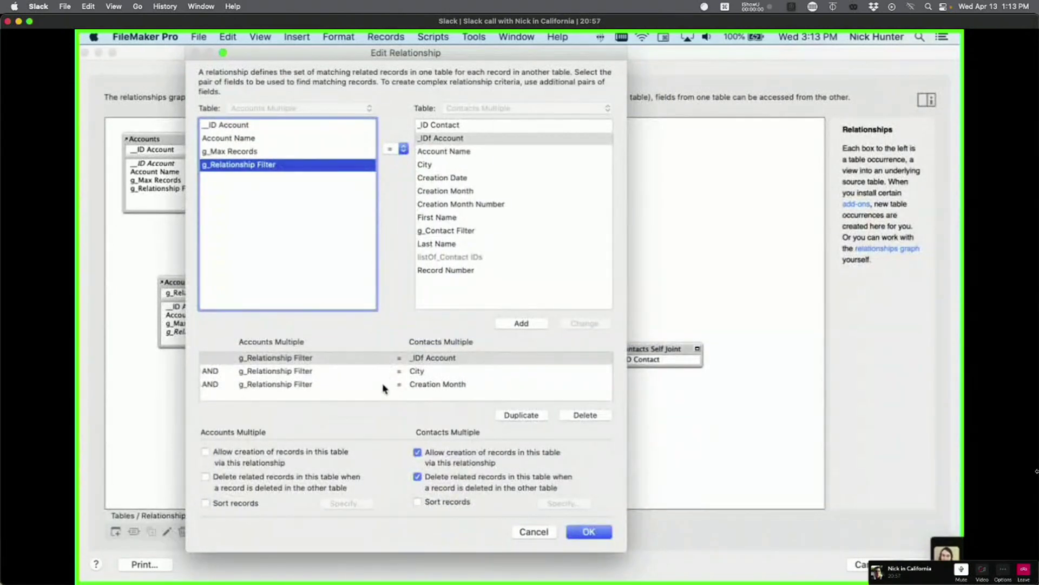
click(433, 373)
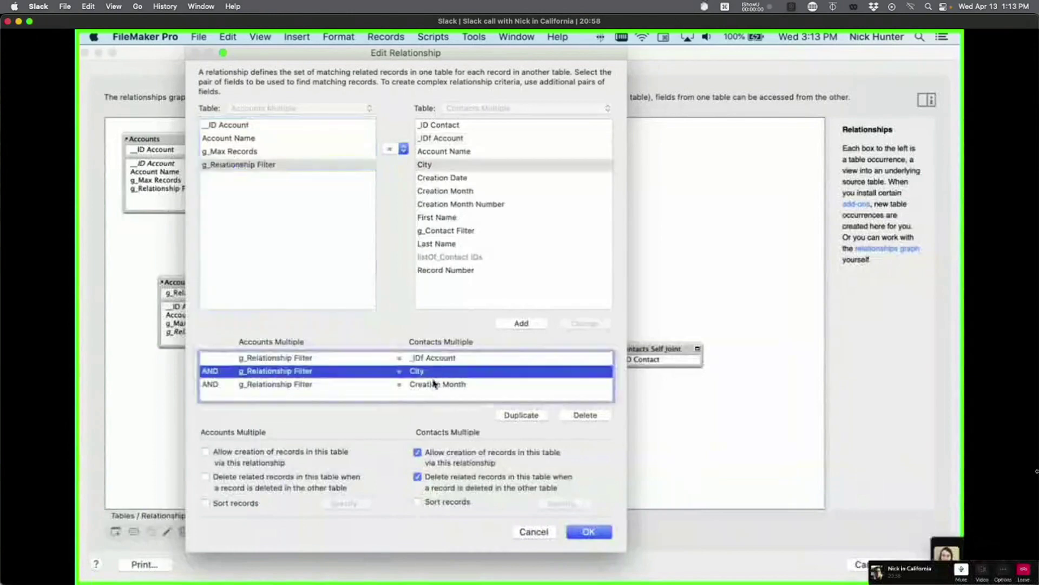
click(433, 363)
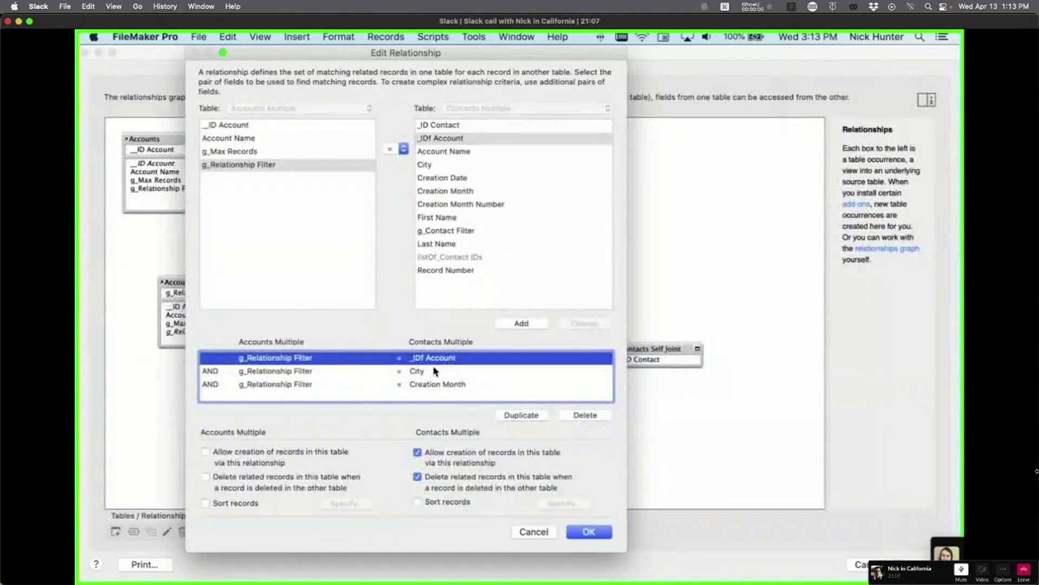
click(434, 373)
click(445, 384)
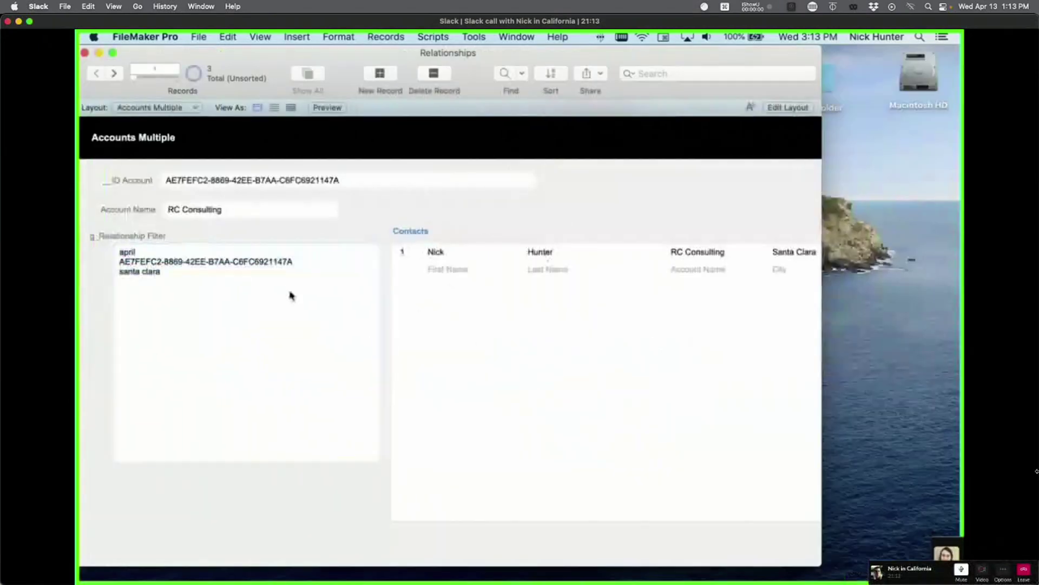
Step: Open a second window on the Contacts layout beside the relationship filter, and limit its records to RC Consulting
click(160, 270)
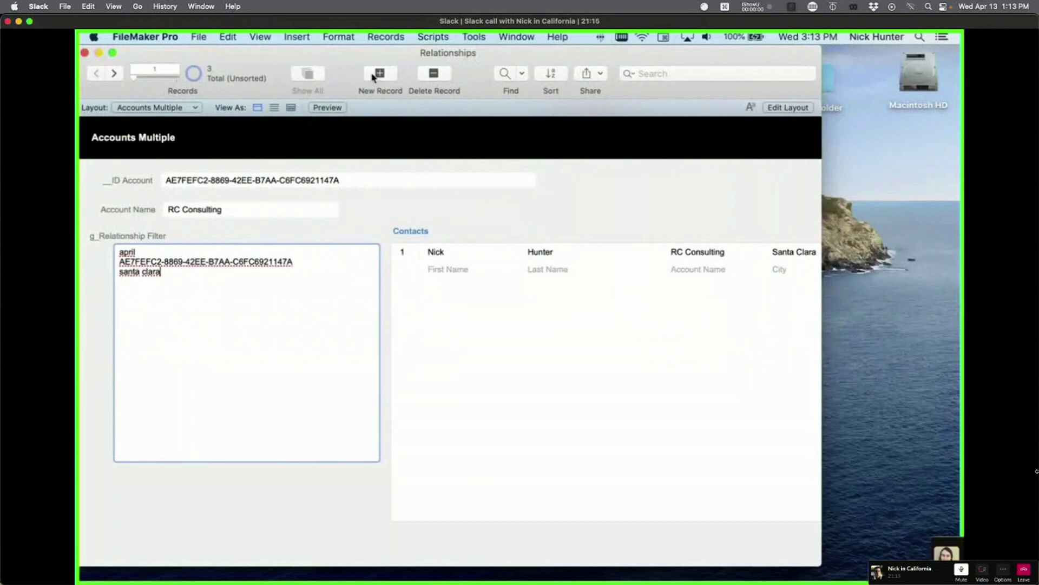
click(517, 36)
click(520, 51)
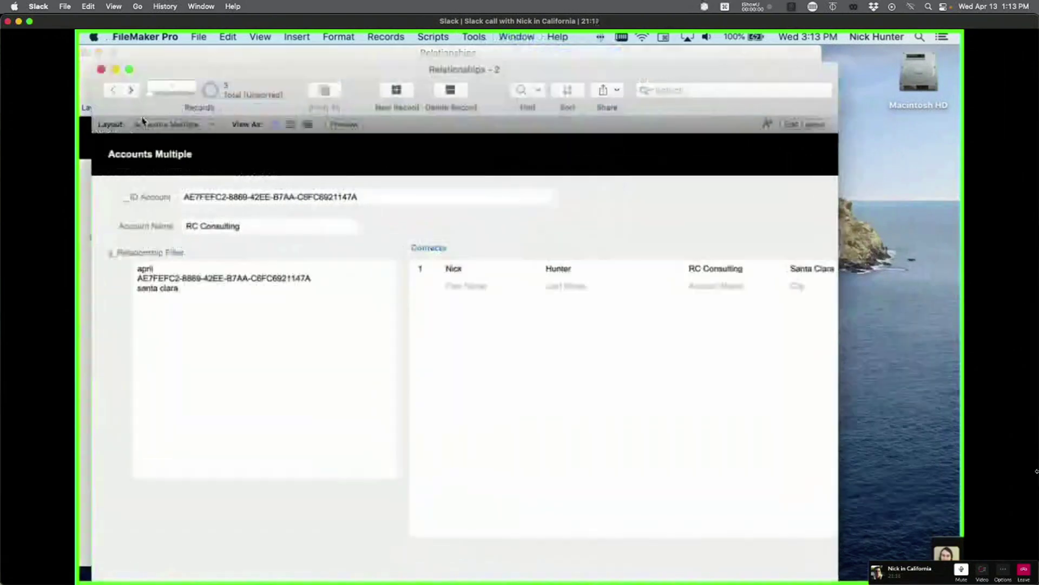
click(151, 124)
click(160, 135)
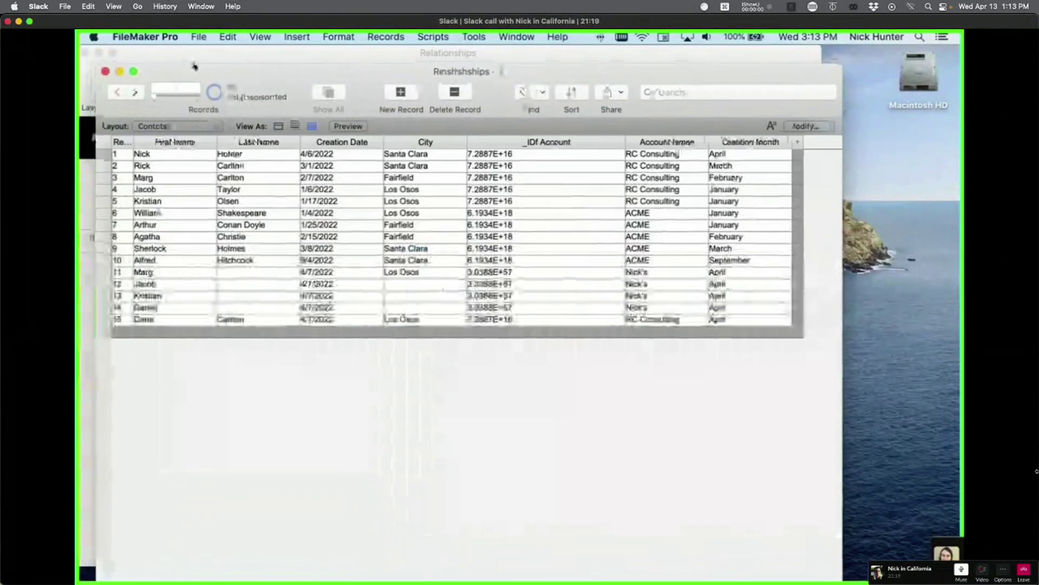
drag(190, 71, 431, 88)
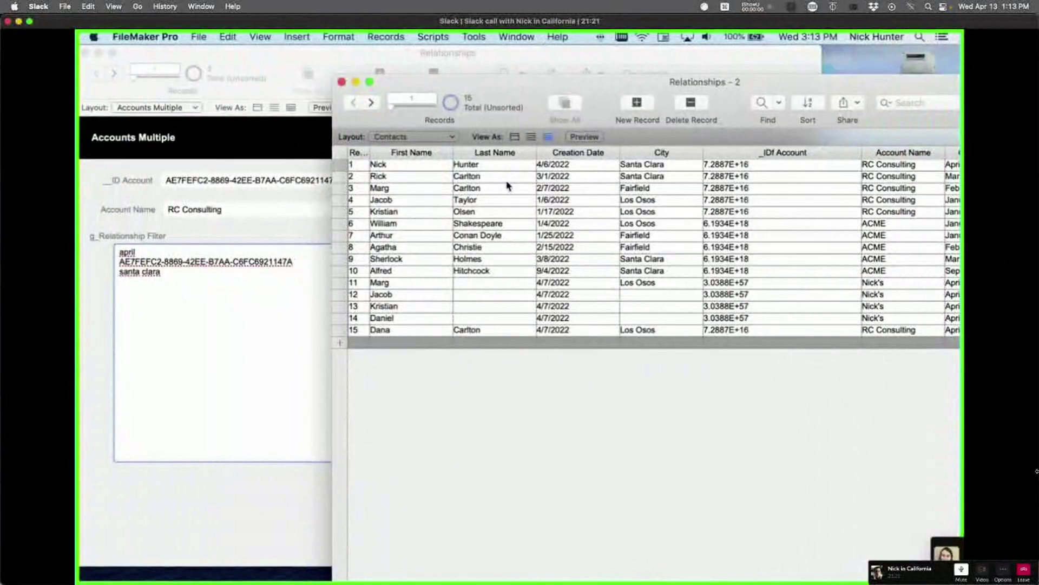
right_click(900, 176)
click(822, 381)
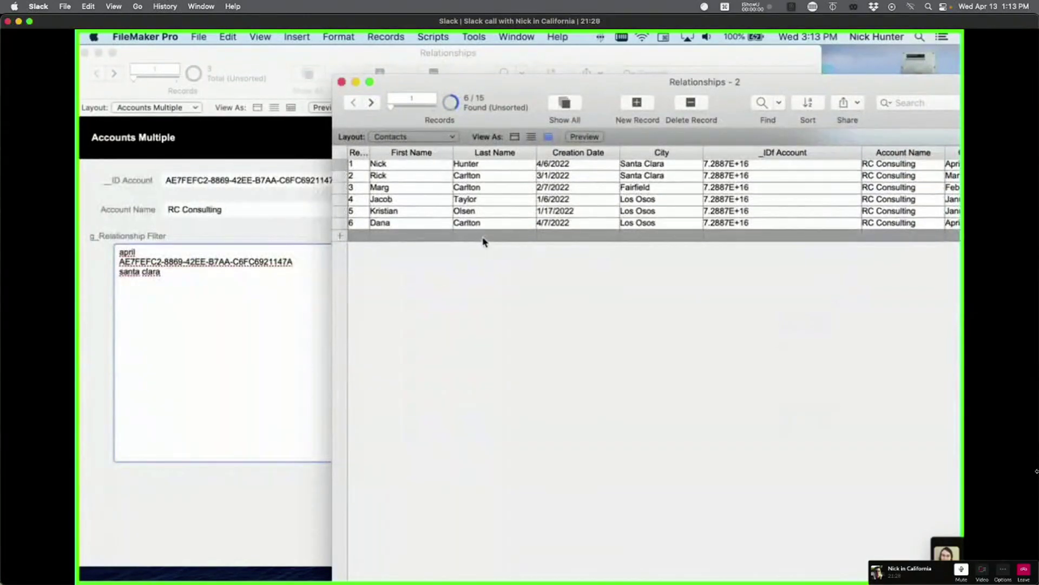
Step: Replace santa clara with Los Osos from the Contacts records and april with january in g_Relationship Filter, and commit the record
click(659, 203)
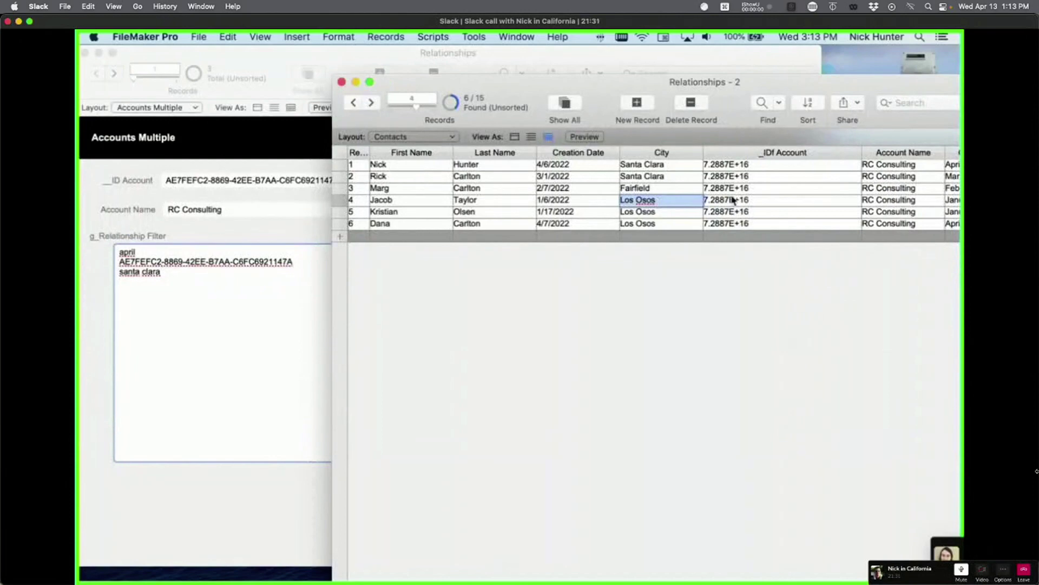
key(super+c)
click(202, 307)
triple_click(162, 276)
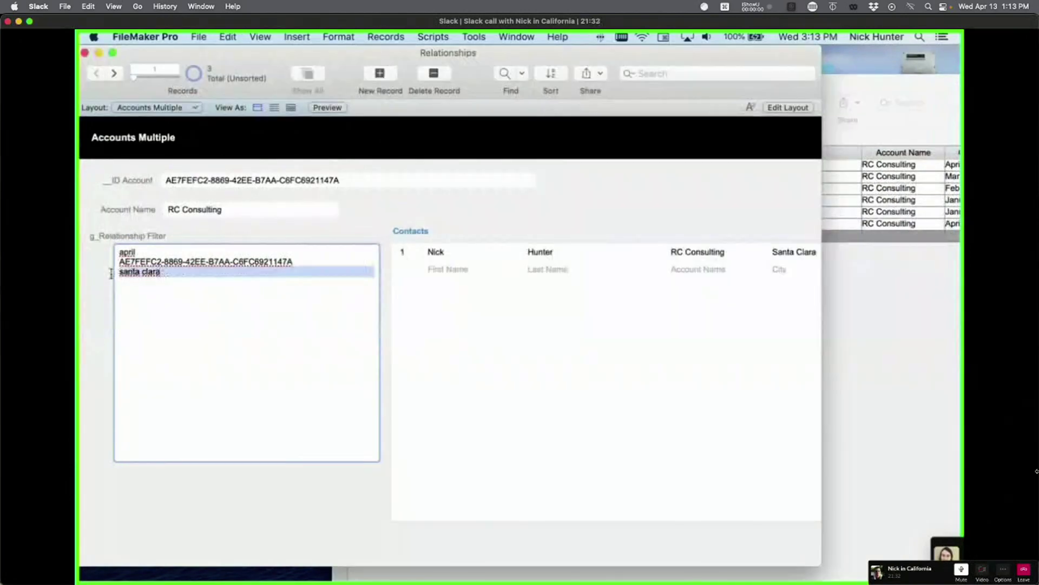
key(super+v)
text(januar)
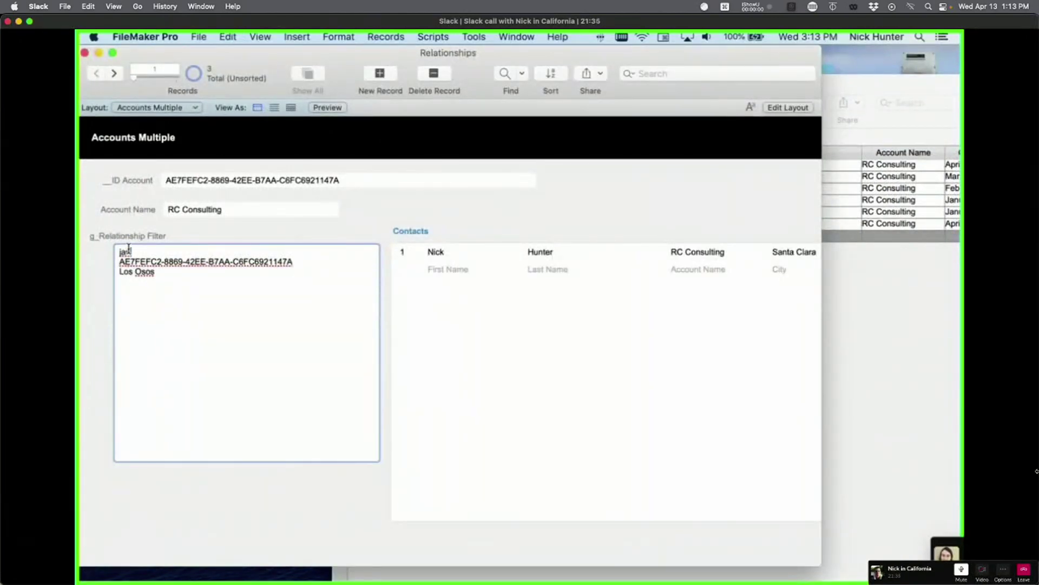
click(277, 226)
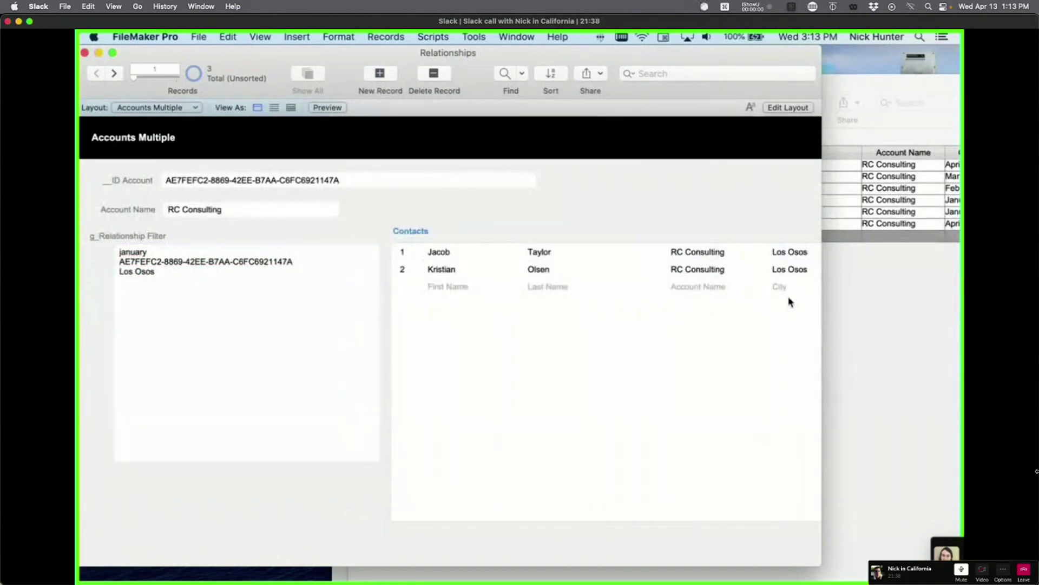
Step: Add april on a new line below january in g_Relationship Filter, and commit the record
click(156, 251)
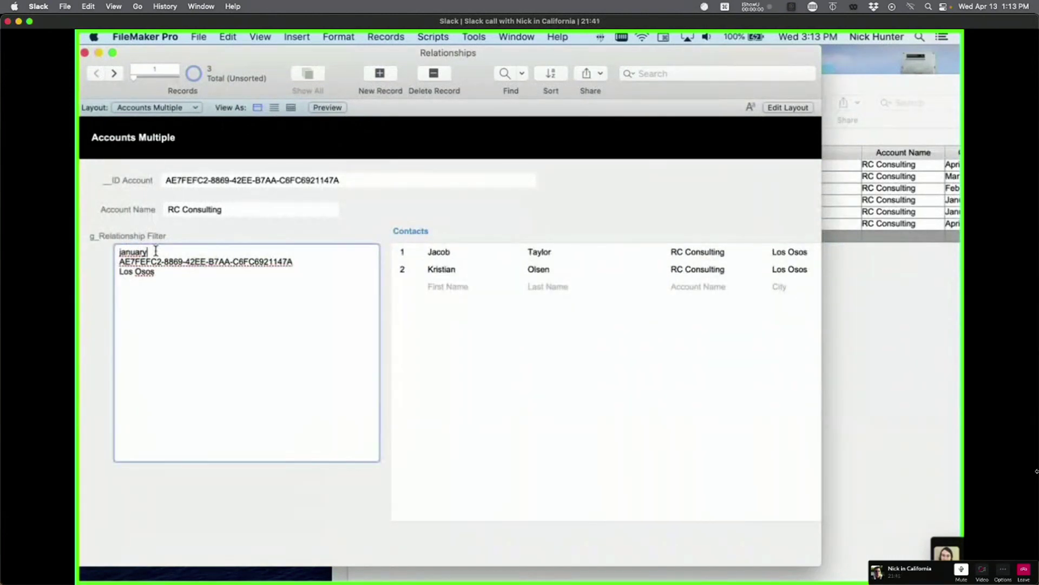
key(Return)
text(april)
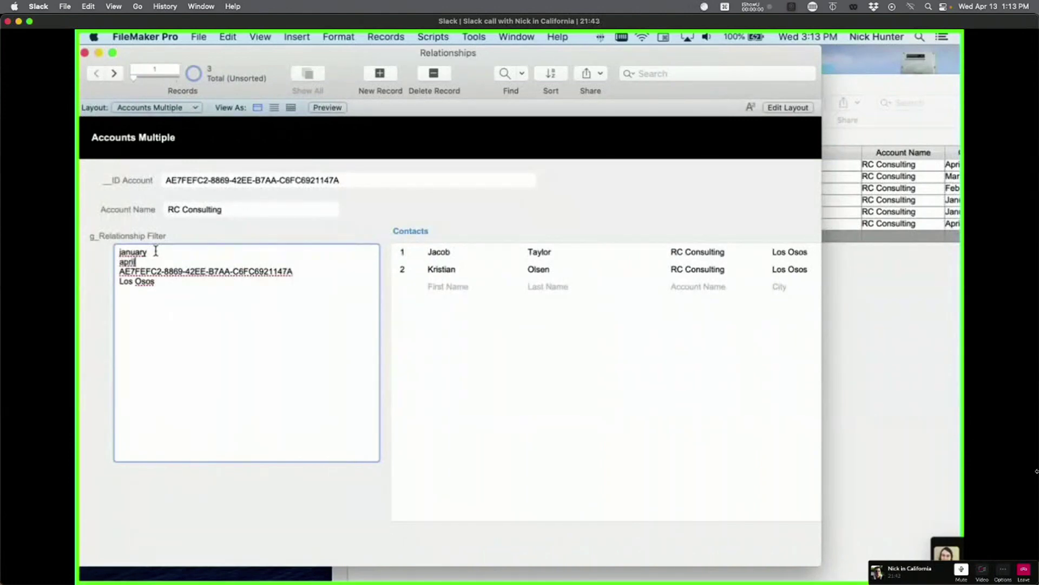
click(219, 237)
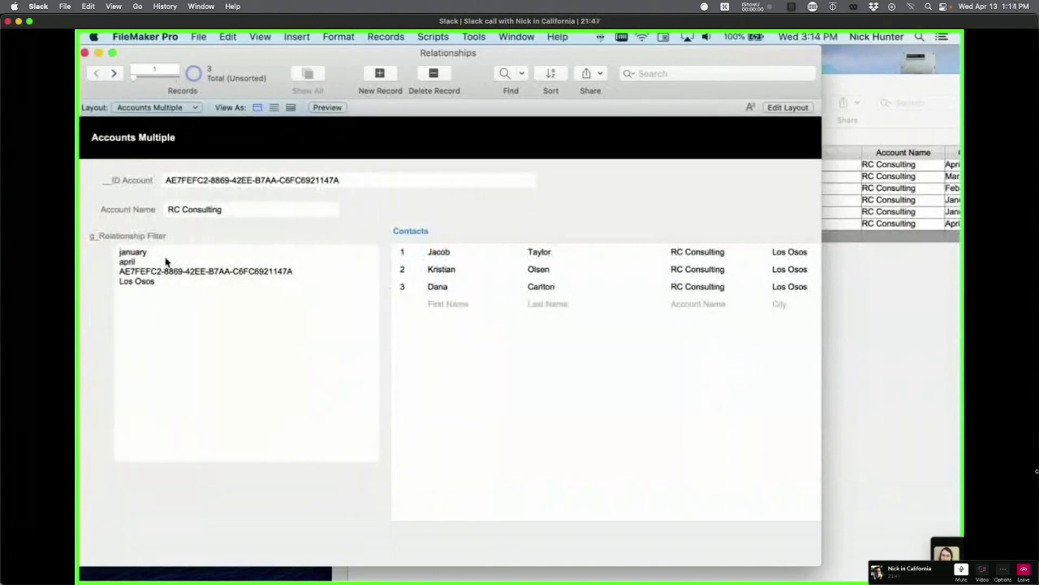
Step: Copy the city Fairfield from the third Contacts record onto a new line below Los Osos in the filter, and commit the record
click(162, 285)
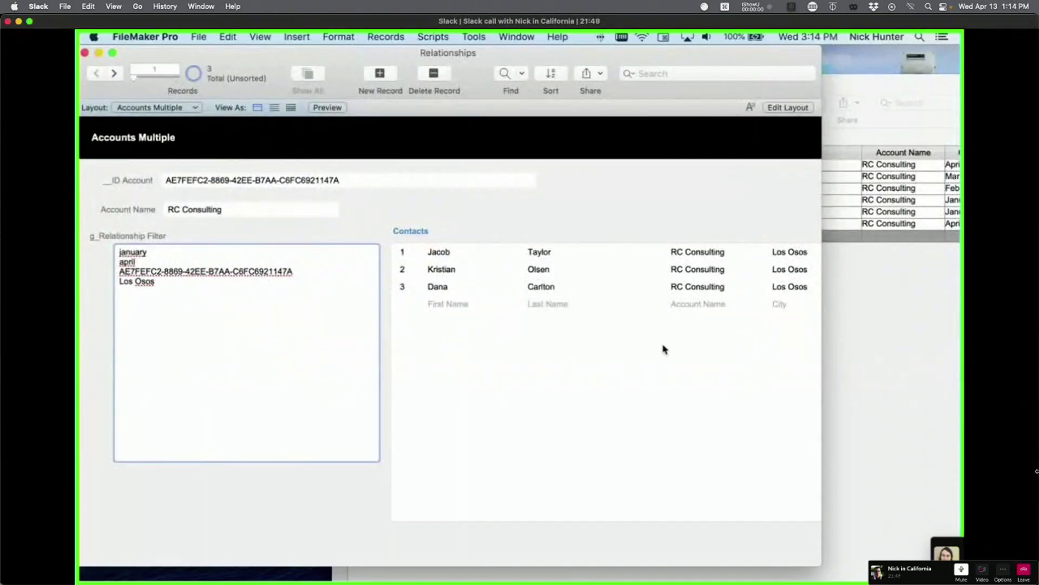
click(869, 325)
click(678, 188)
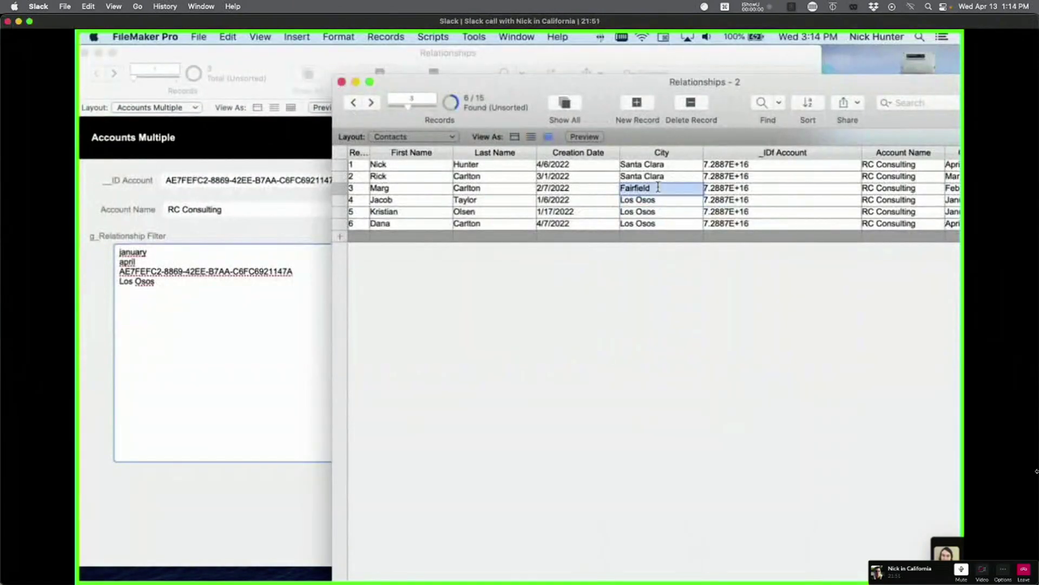
click(218, 321)
key(Return)
key(super+v)
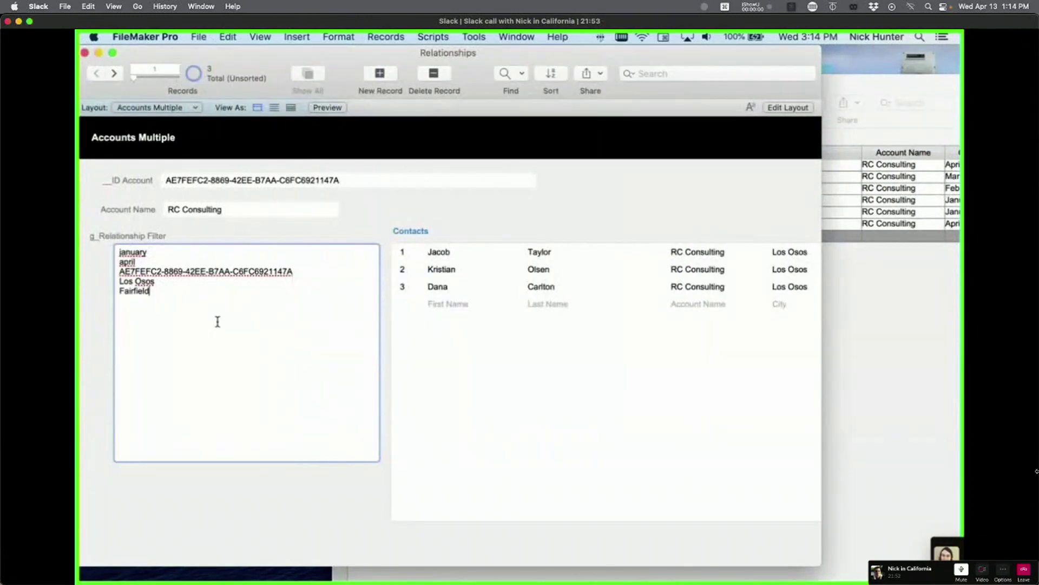
click(257, 238)
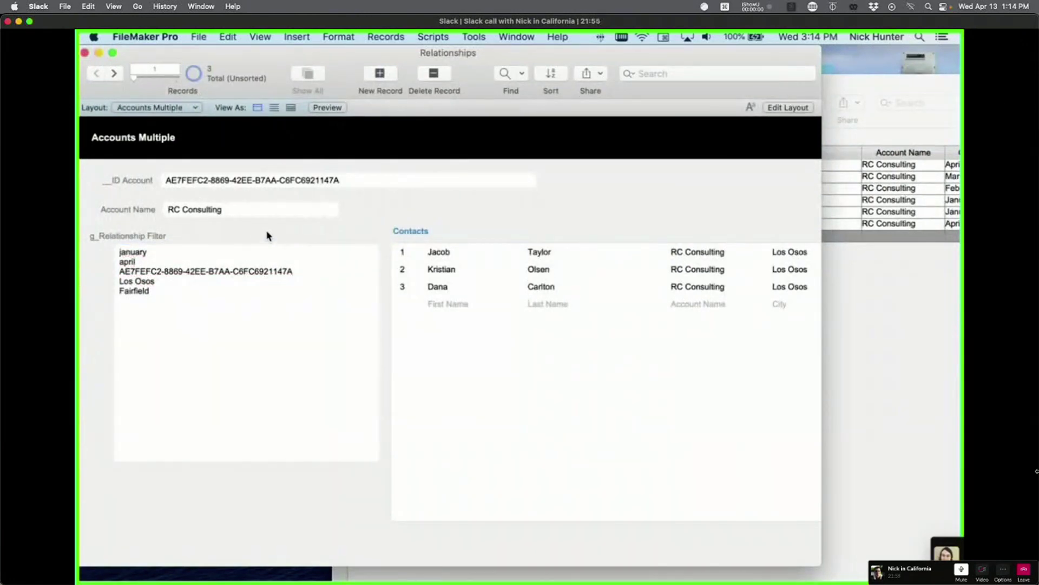
Step: Add the third Contacts record's creation month, February, on a new line below april in the filter, and commit the record
click(927, 347)
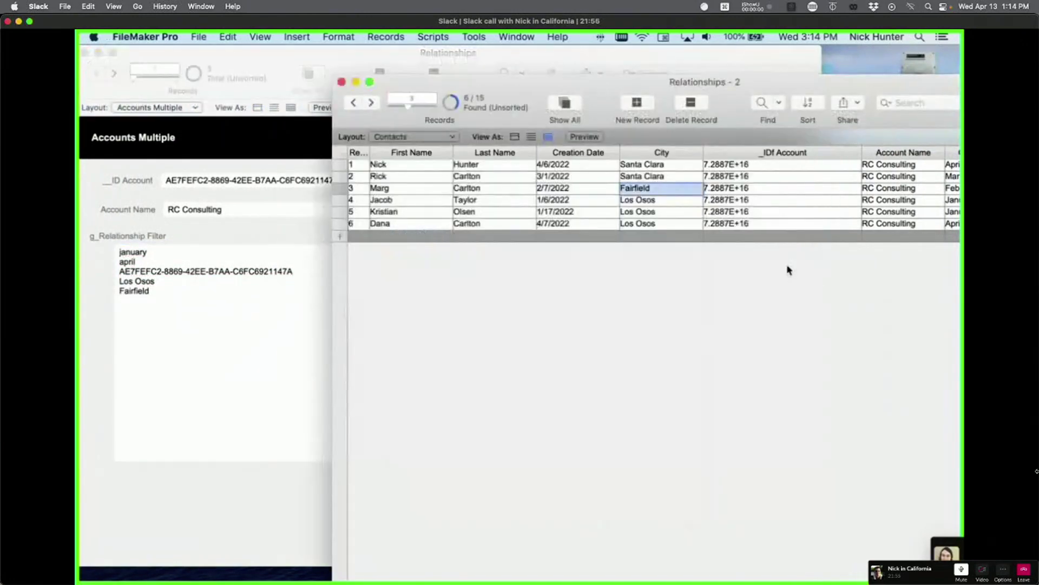
click(671, 192)
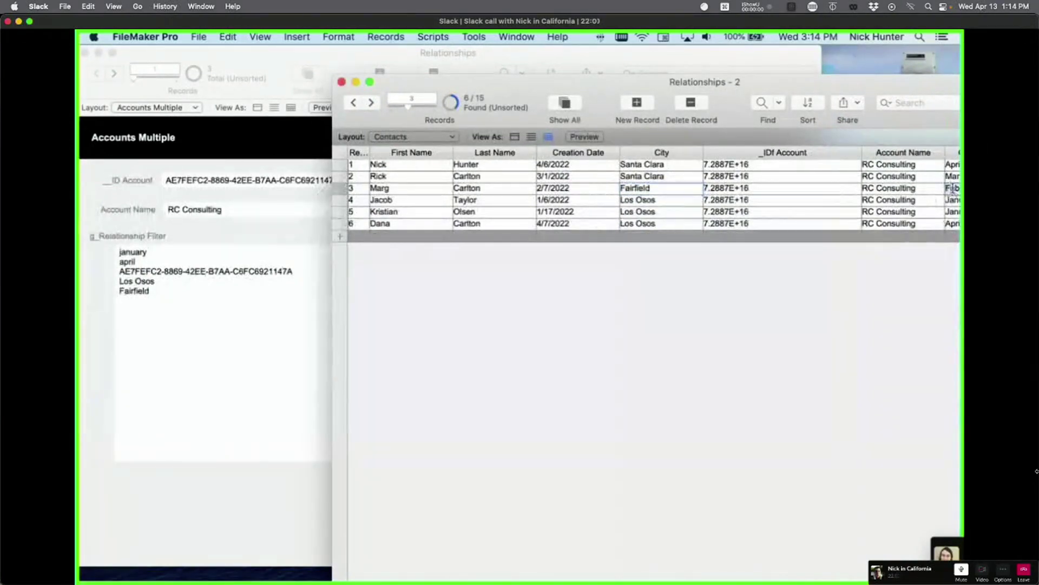
click(241, 311)
click(177, 264)
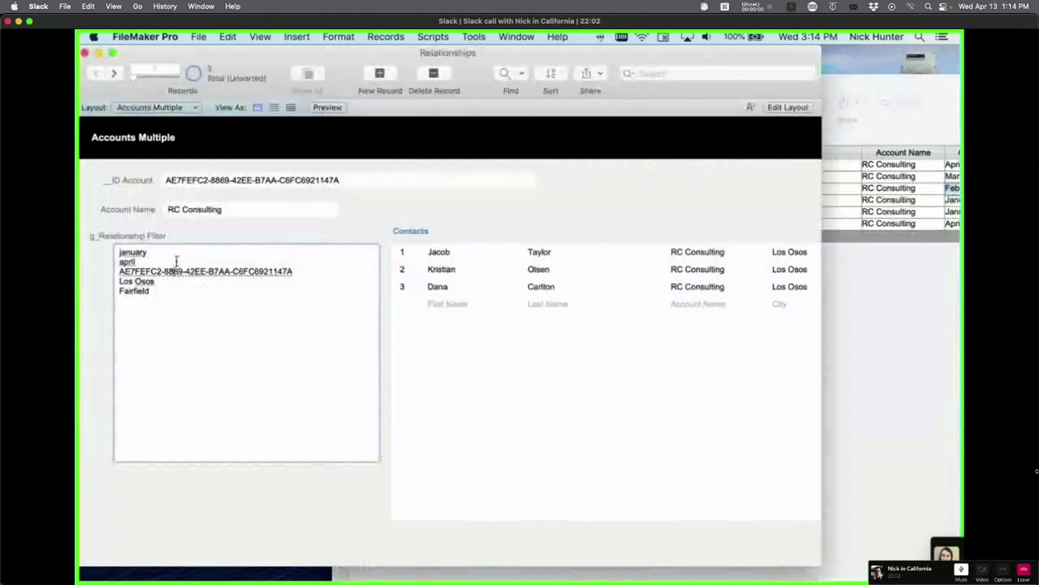
key(Return)
text(February)
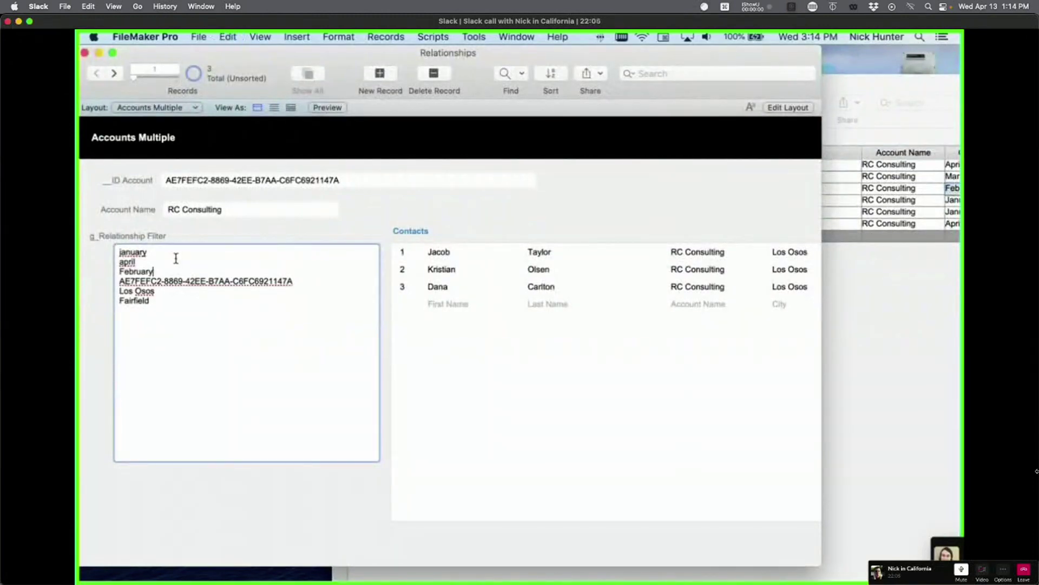
click(230, 239)
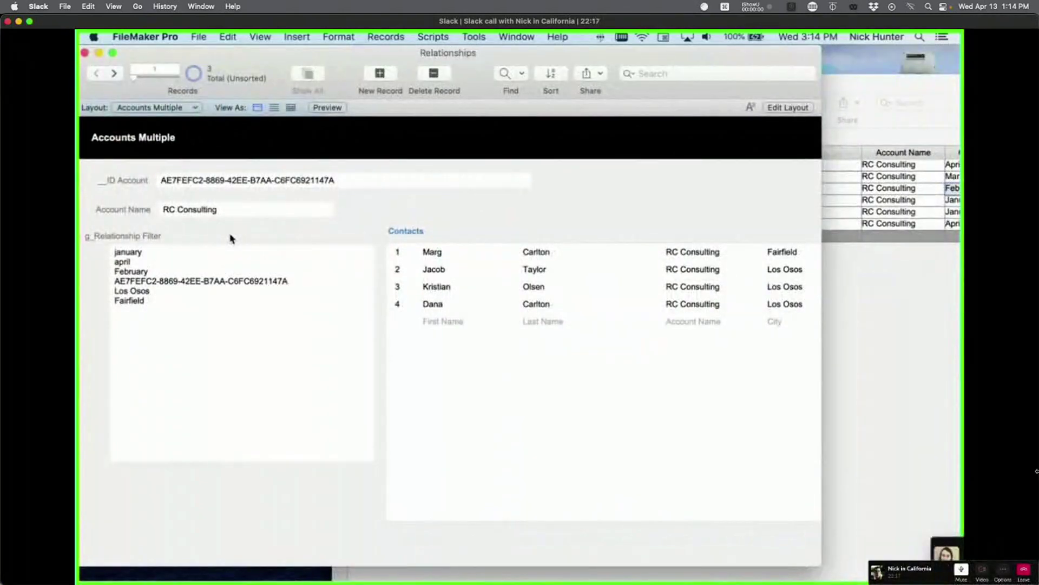
Step: Add a blank line and an empty Perform Find step after Exit Script in the Search Contact script, and return to the Accounts Multiple layout
key(super+shift+s)
click(215, 152)
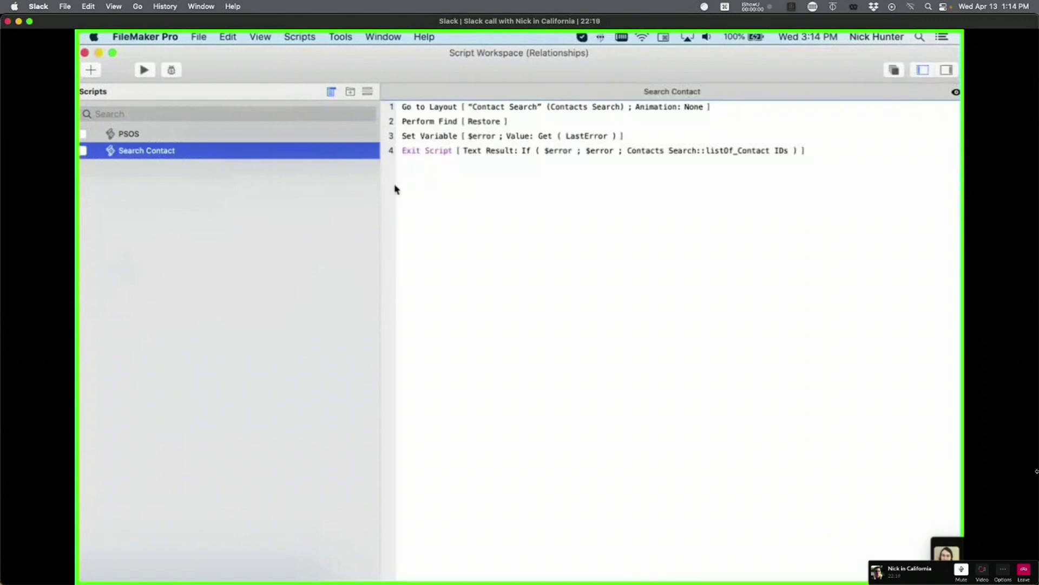
click(395, 188)
click(430, 152)
key(Return)
key(Return)
text(perfo)
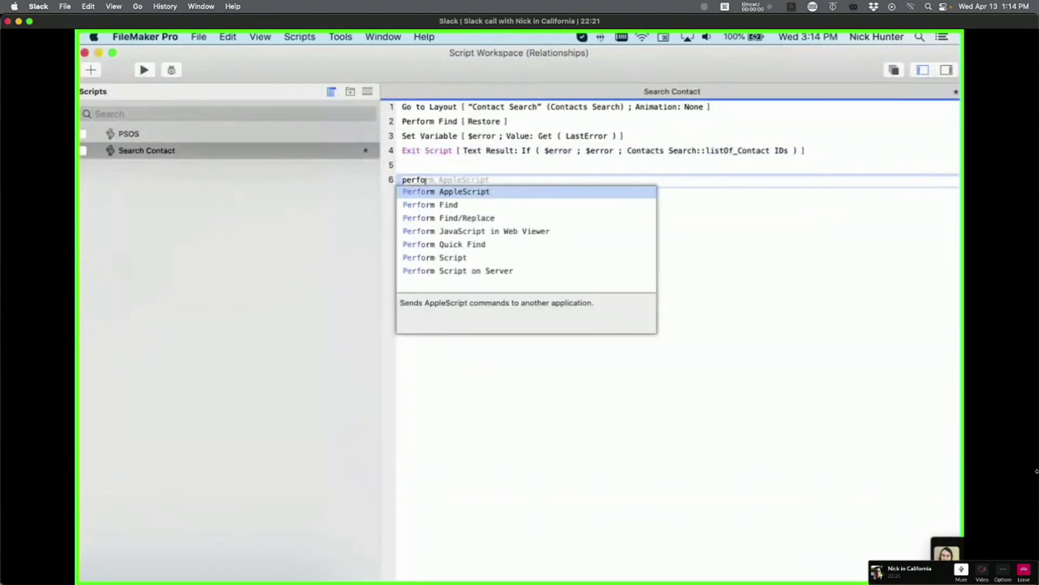
key(Down)
key(Return)
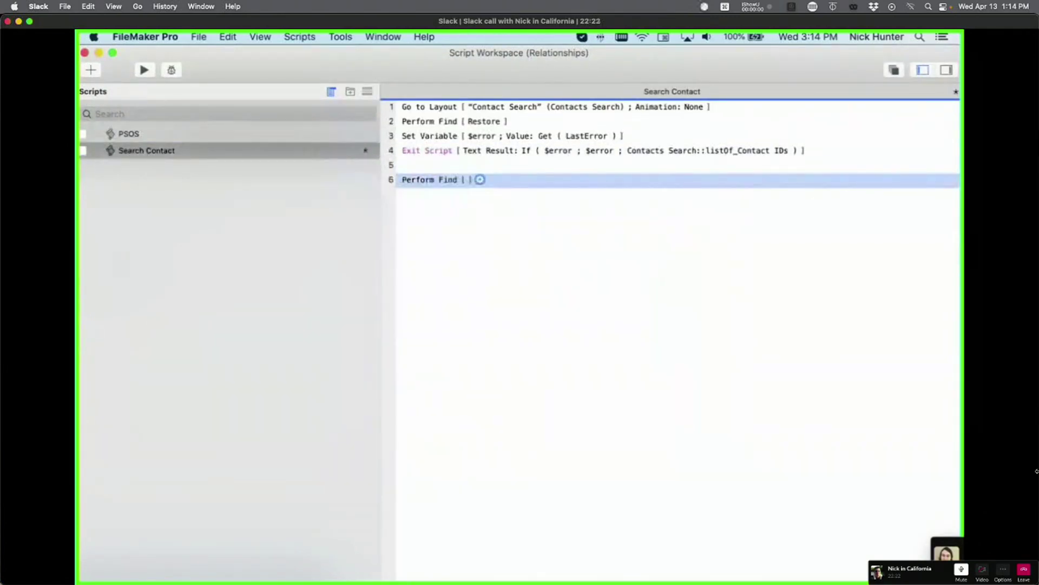
double_click(387, 71)
click(290, 312)
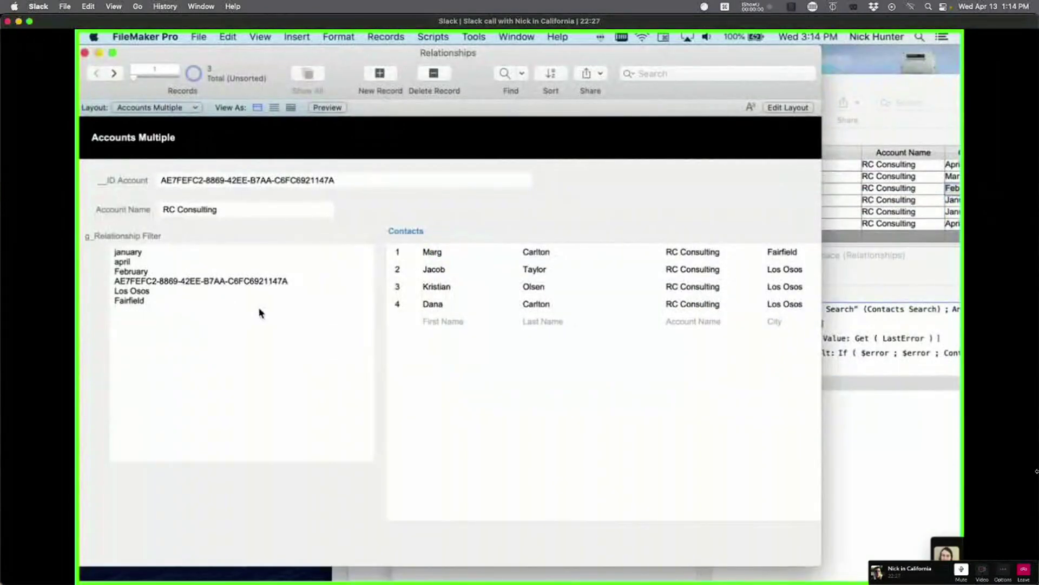
Step: Review the filter's values against the _IDf Account, City and Creation Month criteria in the relationship between Accounts Multiple and Contacts Multiple
click(131, 257)
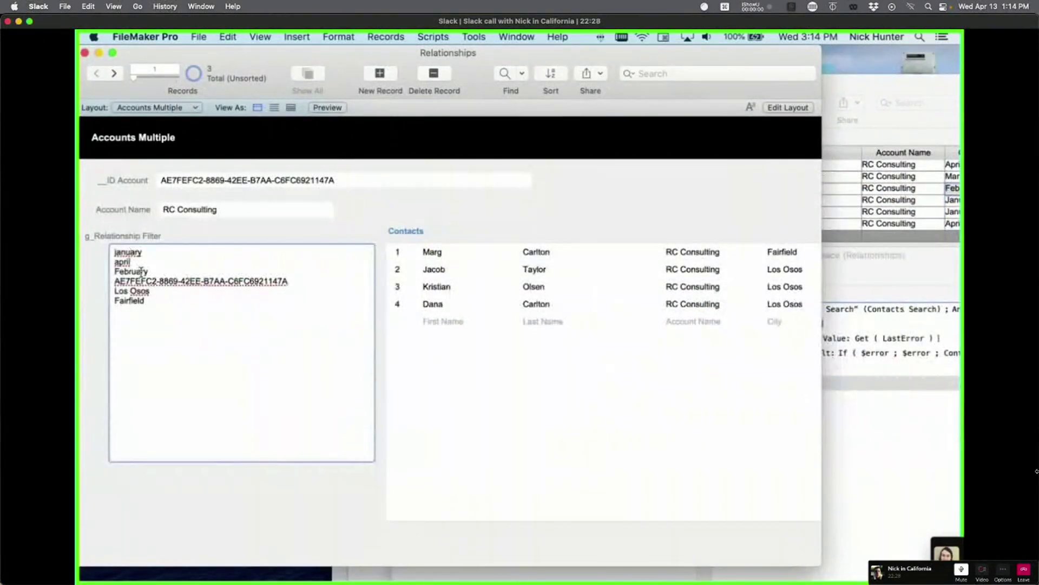
drag(306, 280, 115, 302)
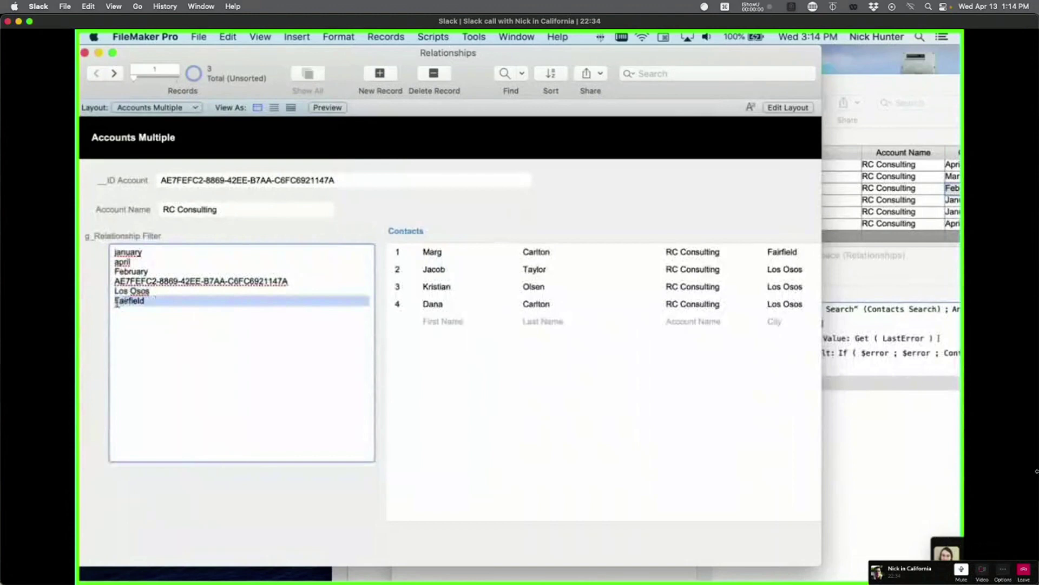
click(101, 337)
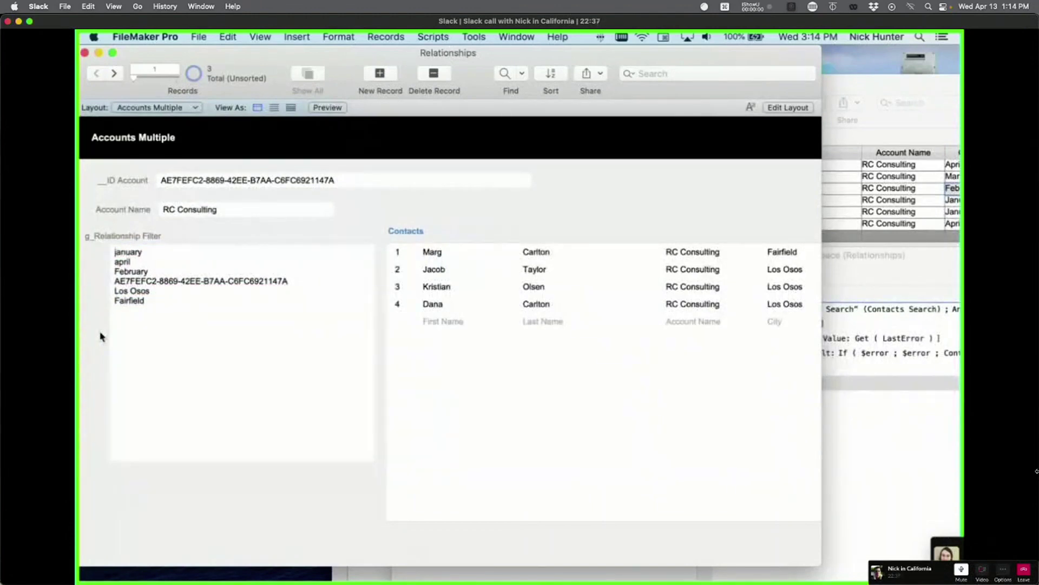
key(super+shift+d)
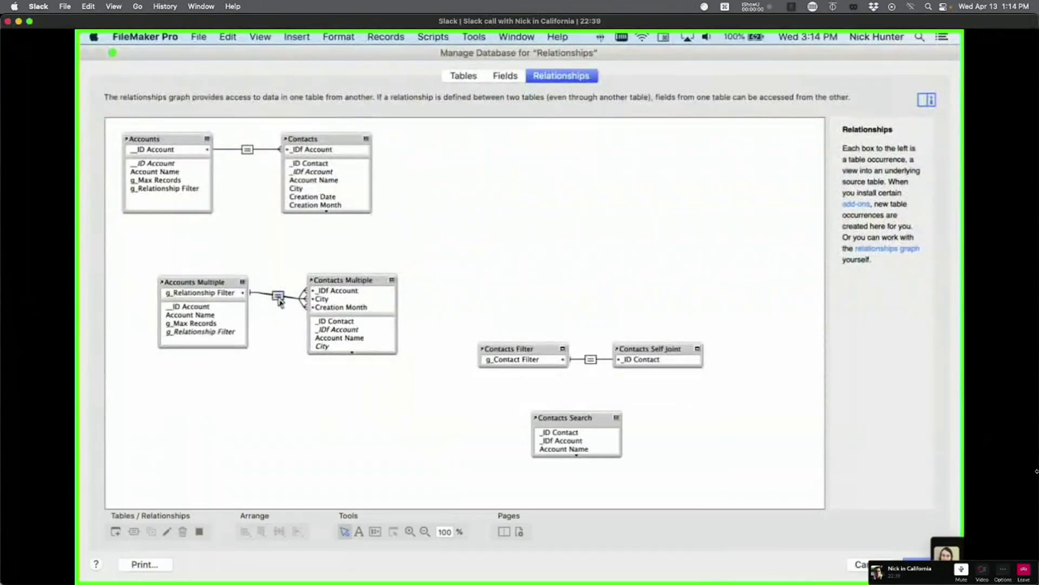
double_click(280, 302)
click(352, 360)
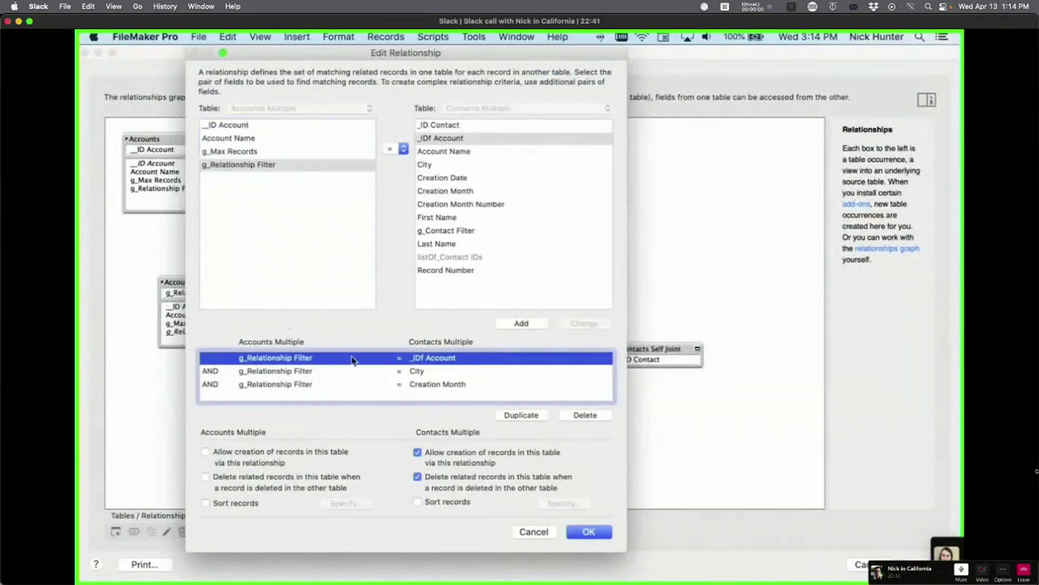
drag(433, 361, 433, 387)
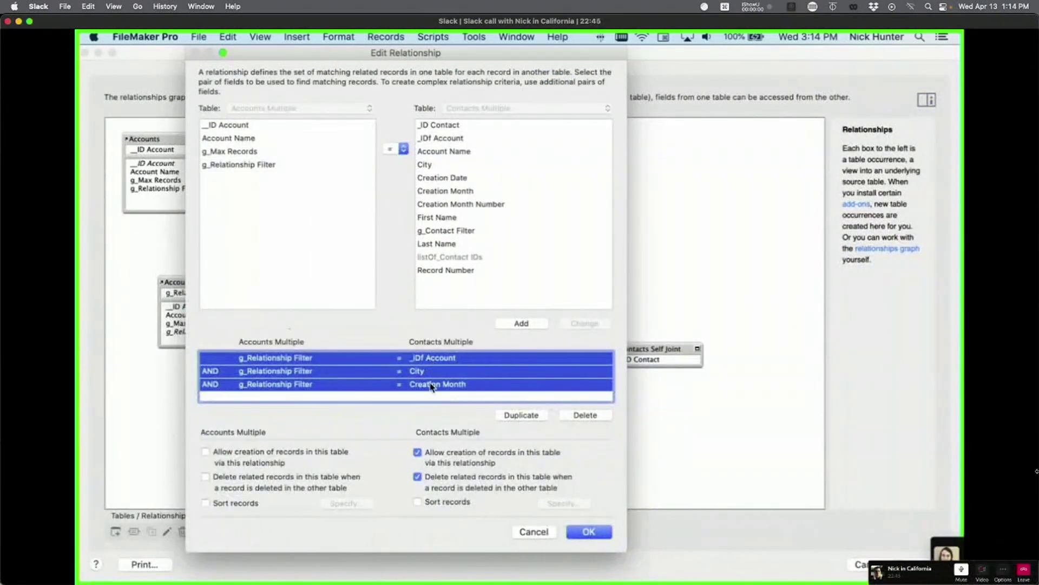
click(433, 396)
click(433, 373)
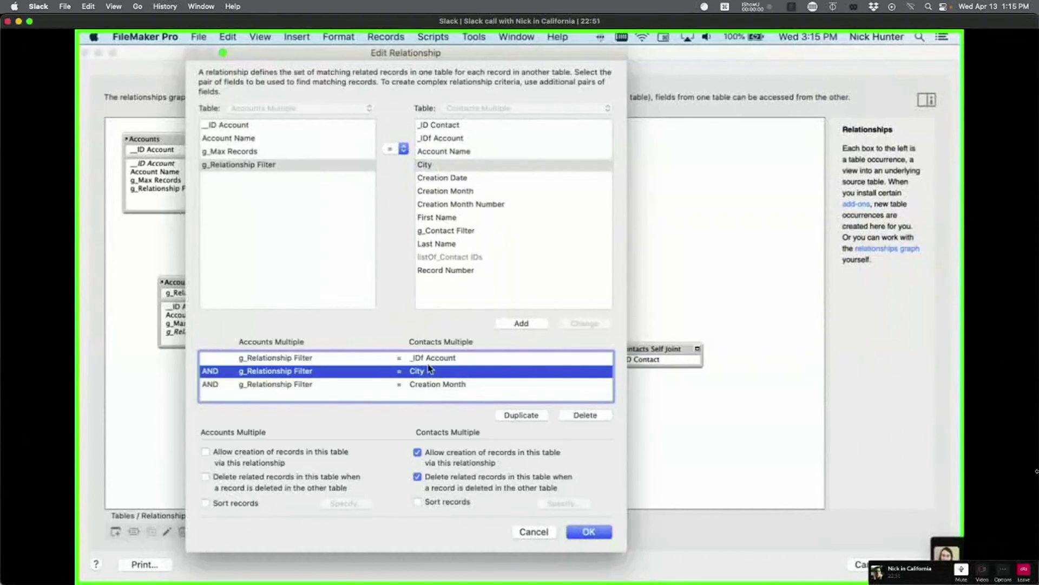
click(431, 359)
click(430, 375)
click(436, 385)
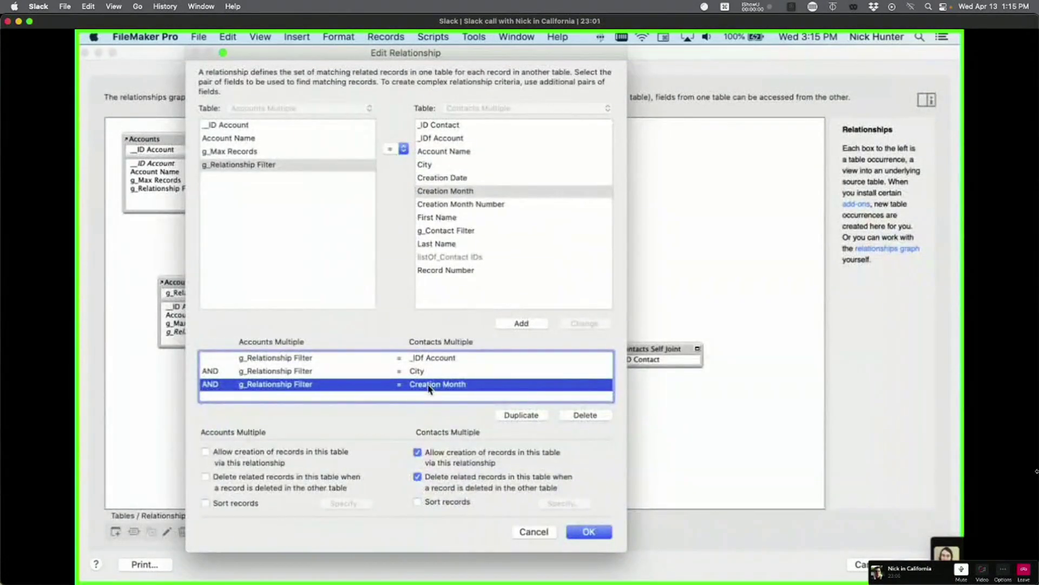
key(Return)
key(Return)
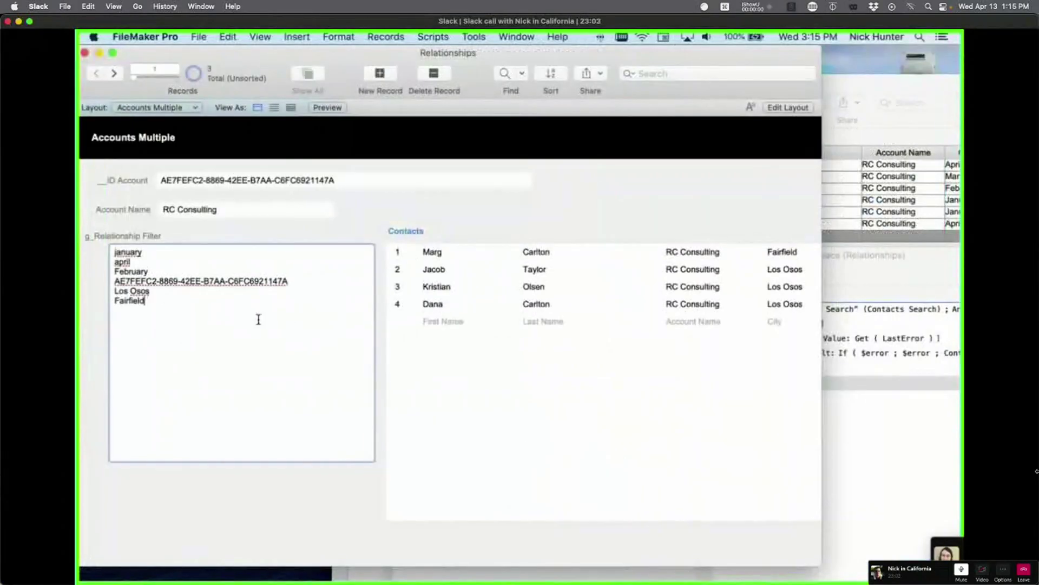
Step: Remove the Fairfield line from g_Relationship Filter, and commit the record
drag(145, 303, 106, 301)
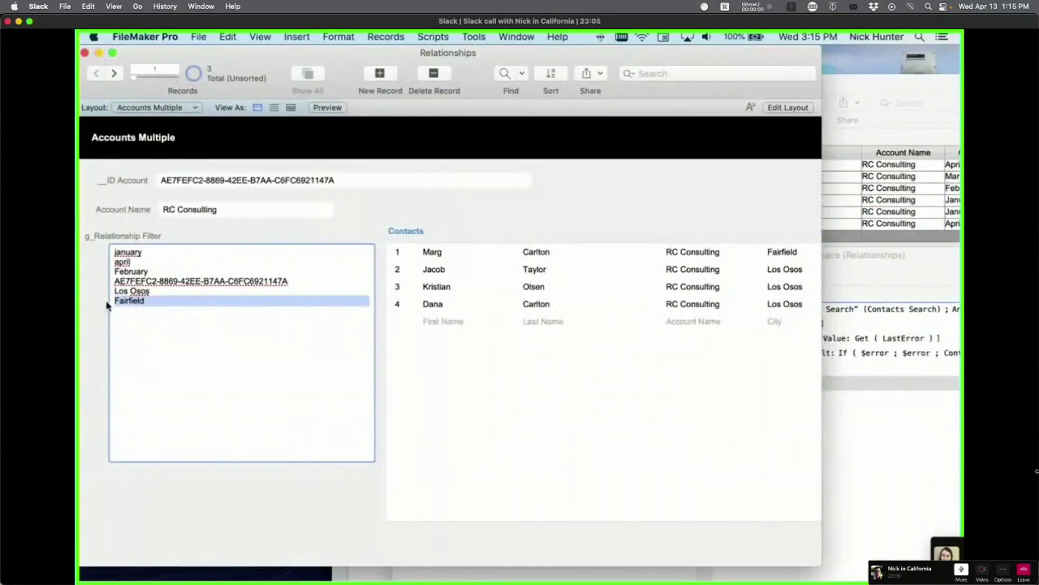
key(super+x)
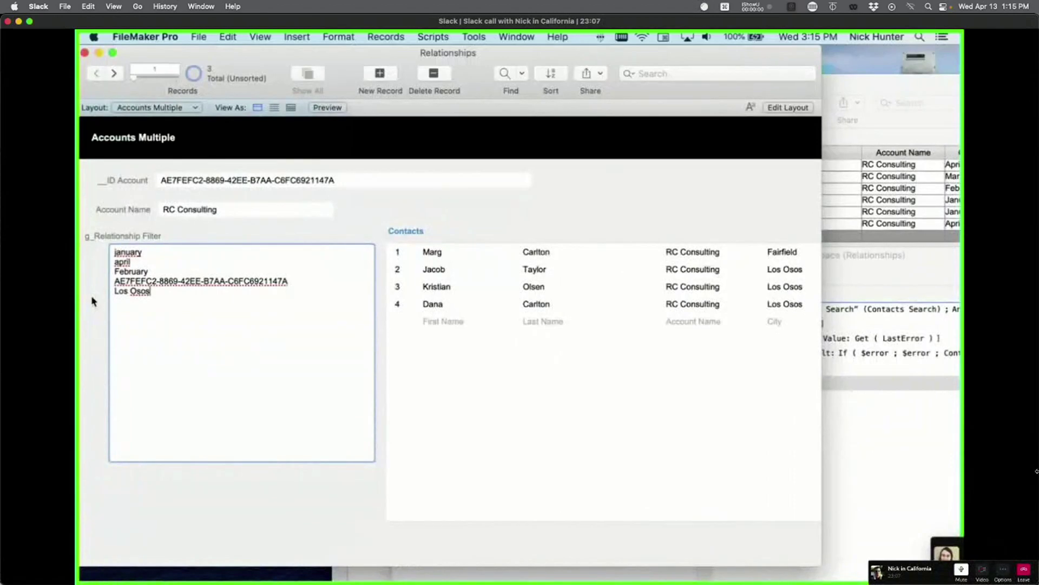
click(94, 299)
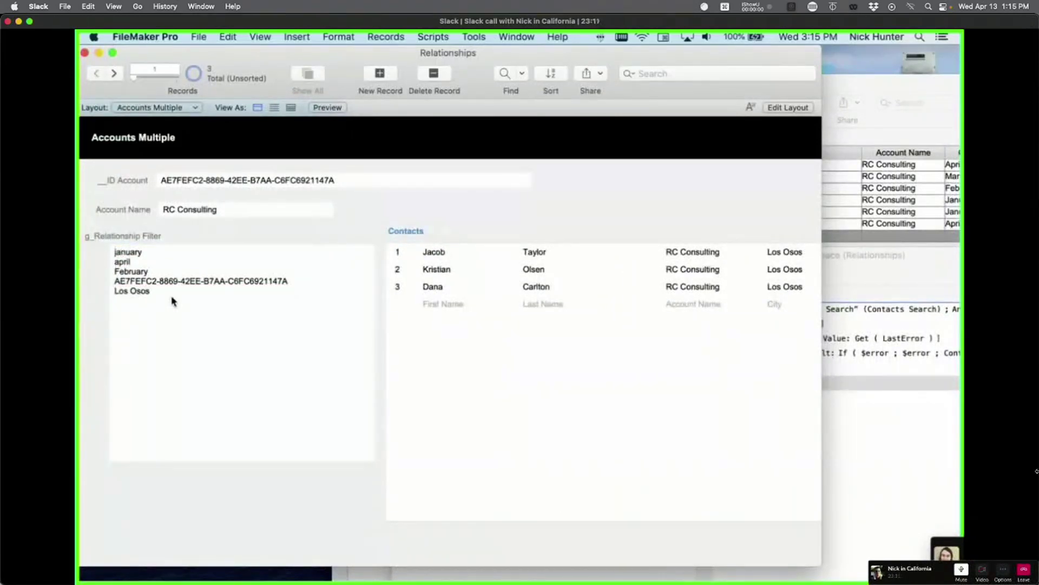
Step: Bring the Creation Month column of the Contacts window into view, and return to the april line in g_Relationship Filter
click(915, 225)
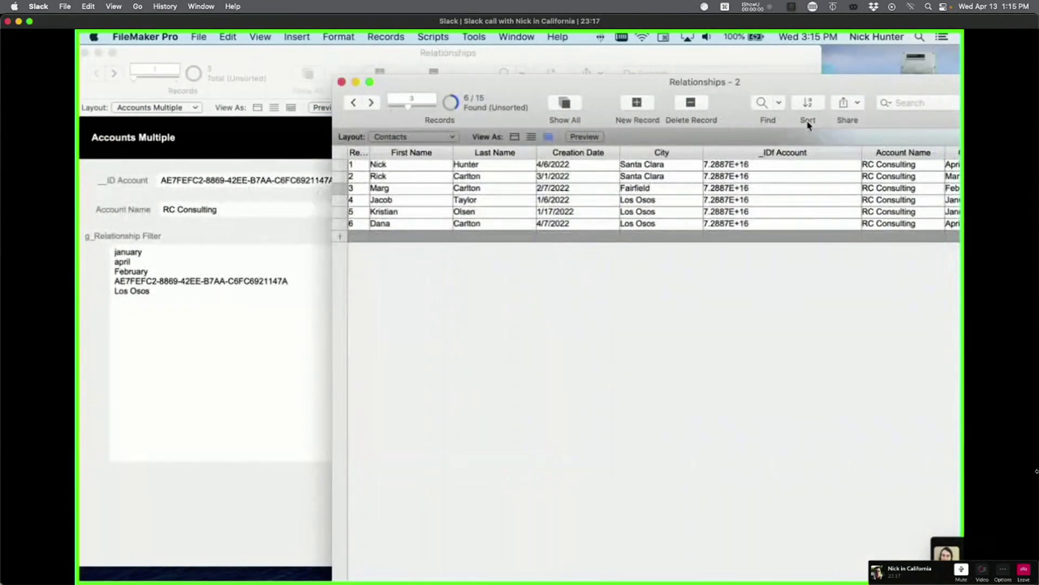
double_click(859, 97)
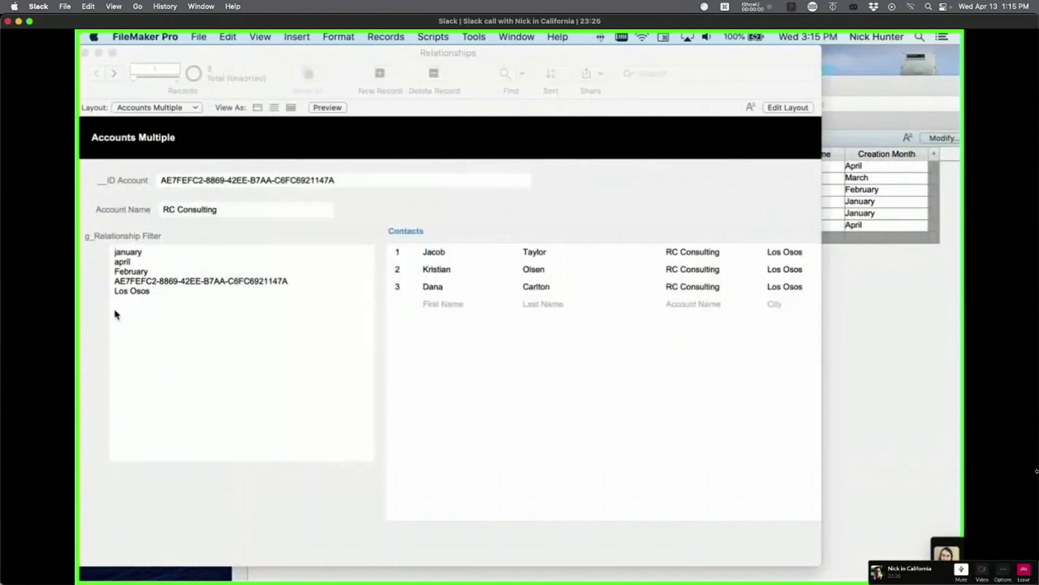
click(192, 314)
click(138, 266)
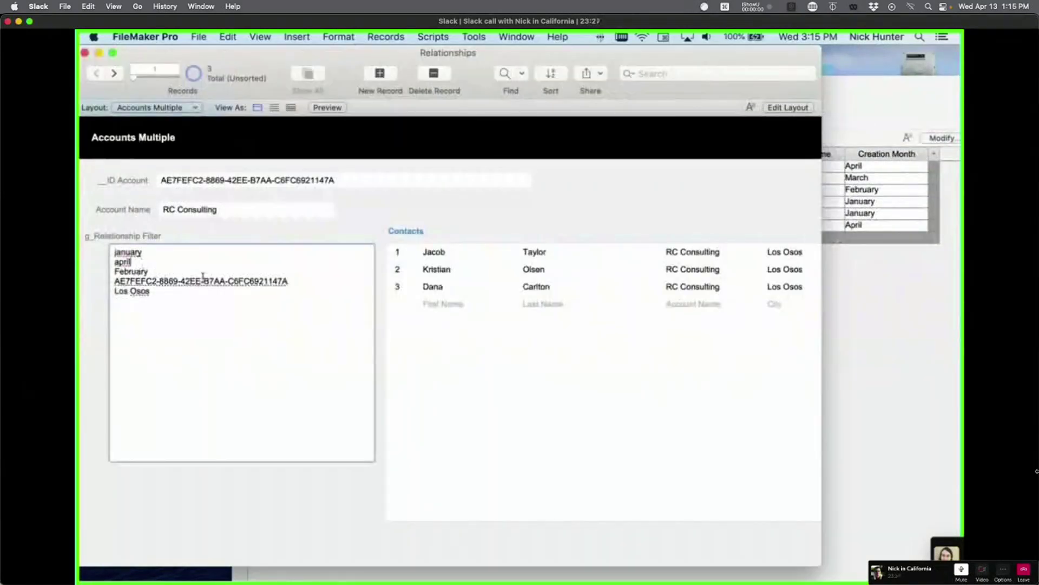
Step: Check the Creation Month values in the Contacts window, then remove the February line from g_Relationship Filter and commit the record
click(873, 287)
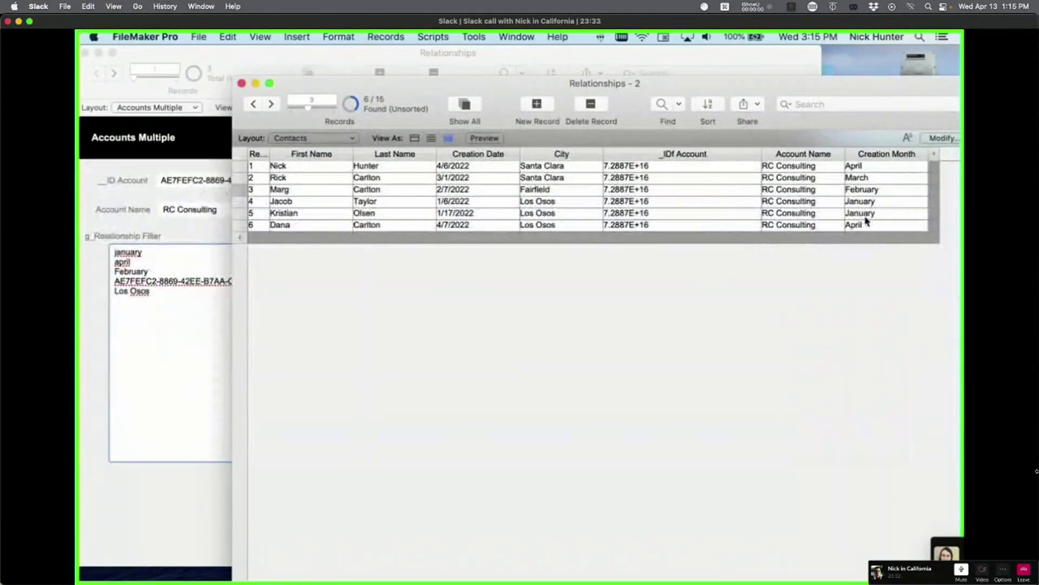
click(129, 308)
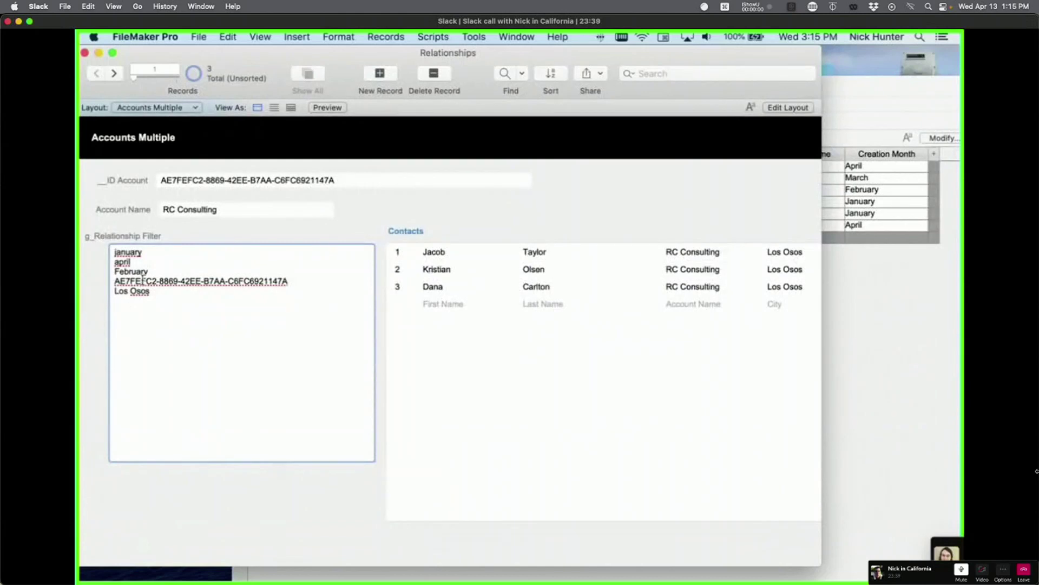
drag(151, 271, 106, 274)
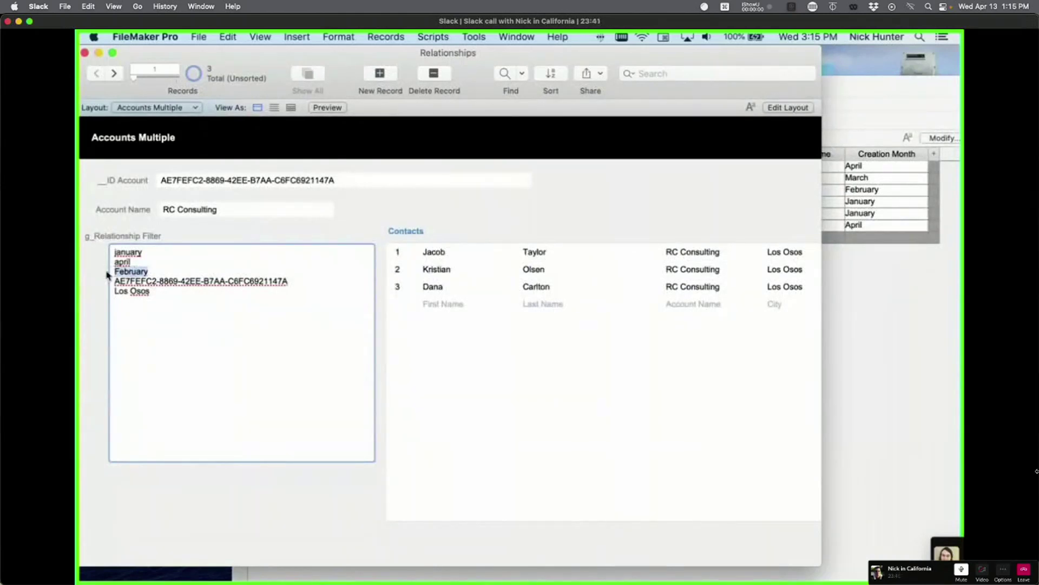
key(BackSpace)
key(BackSpace)
click(269, 233)
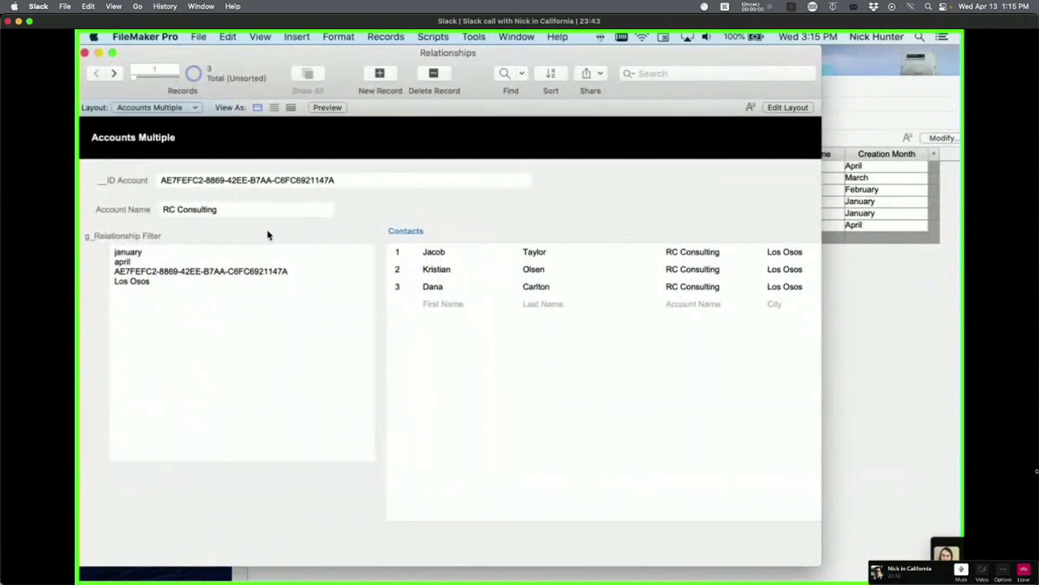
Step: Copy February from the Fairfield contact's Creation Month, paste it on a new line below april in g_Relationship Filter, and commit
click(160, 261)
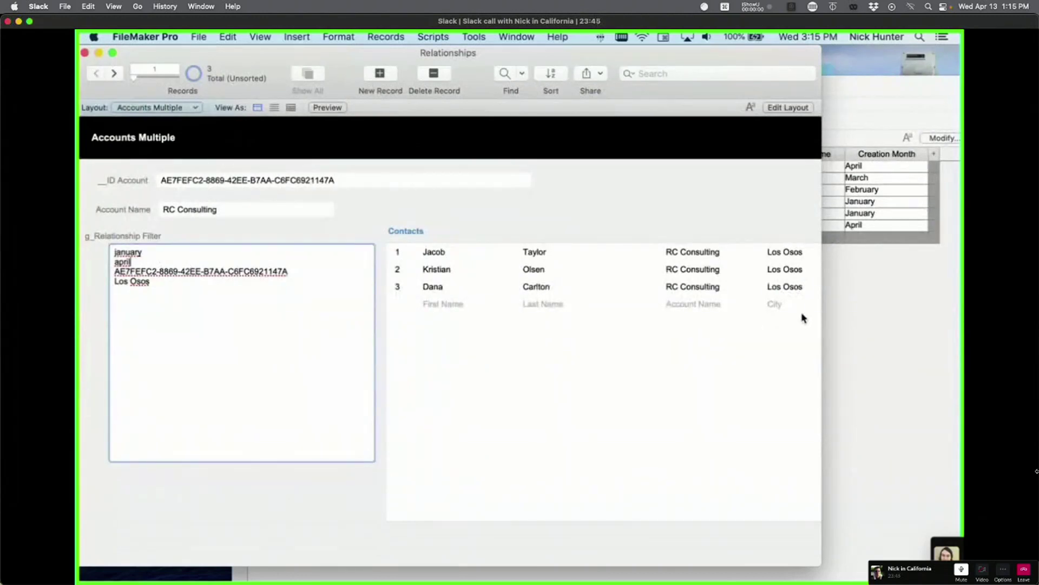
click(842, 313)
click(857, 192)
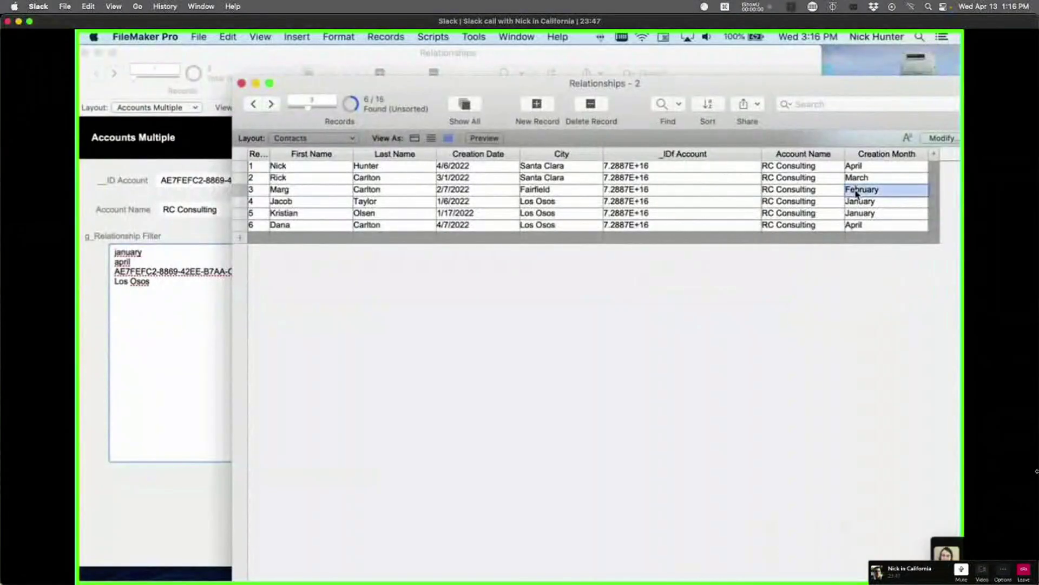
click(157, 318)
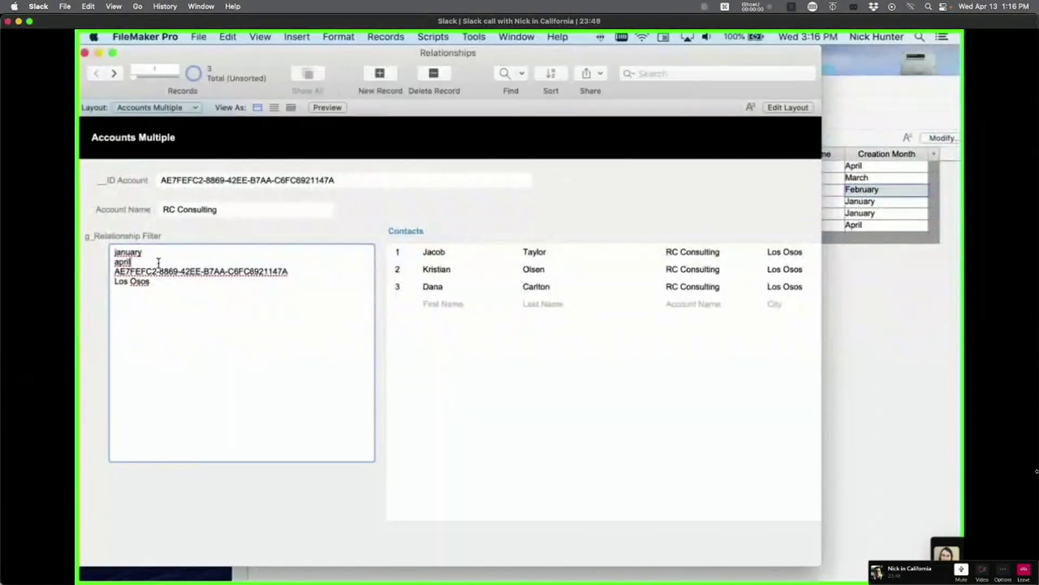
key(Return)
key(super+v)
click(284, 237)
Step: Add a record in the Contacts window with the first name Marine and the last name Le Pen
key(ctrl+Up)
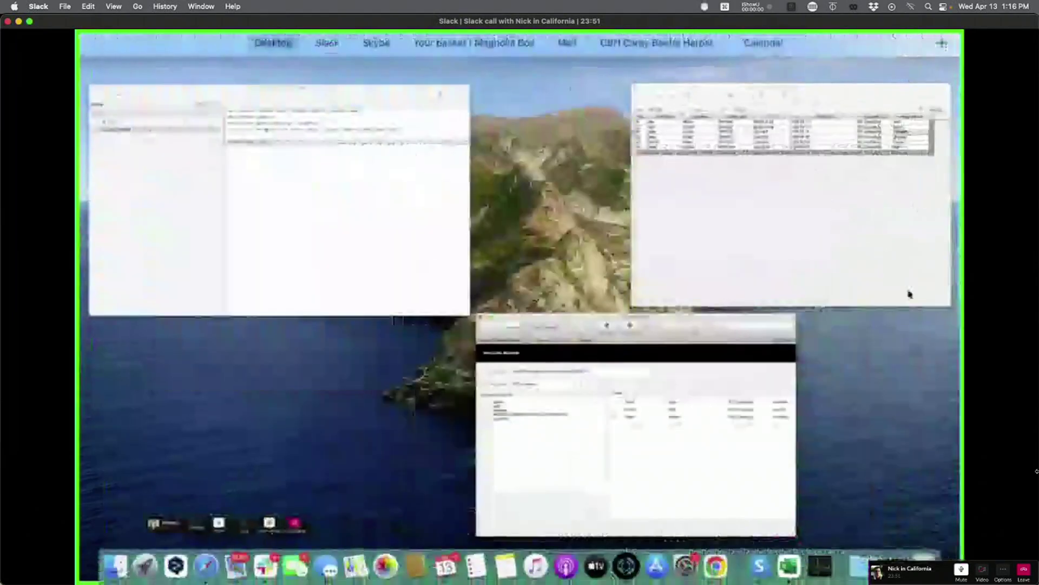
click(909, 294)
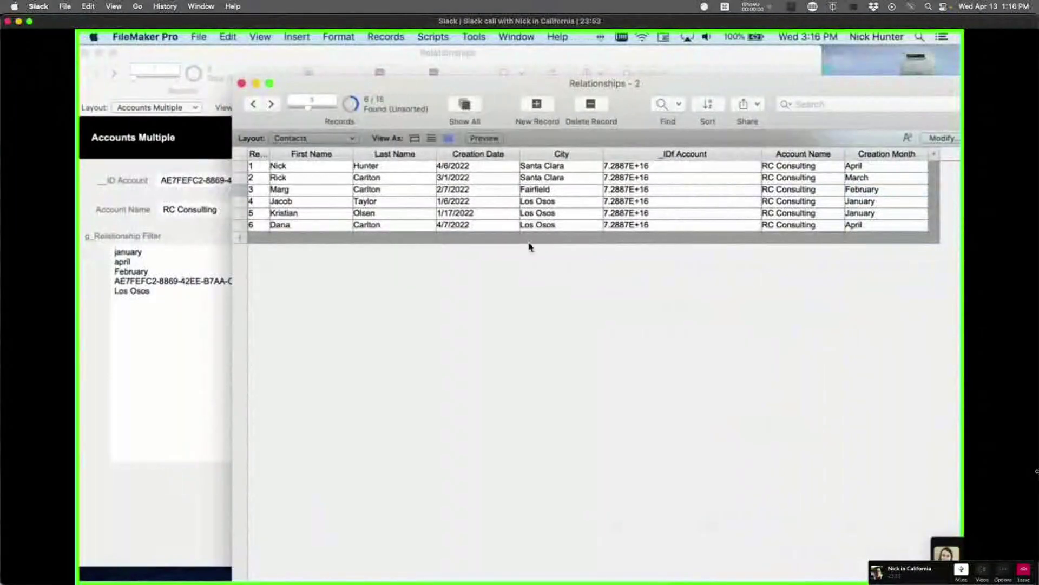
click(469, 245)
click(310, 237)
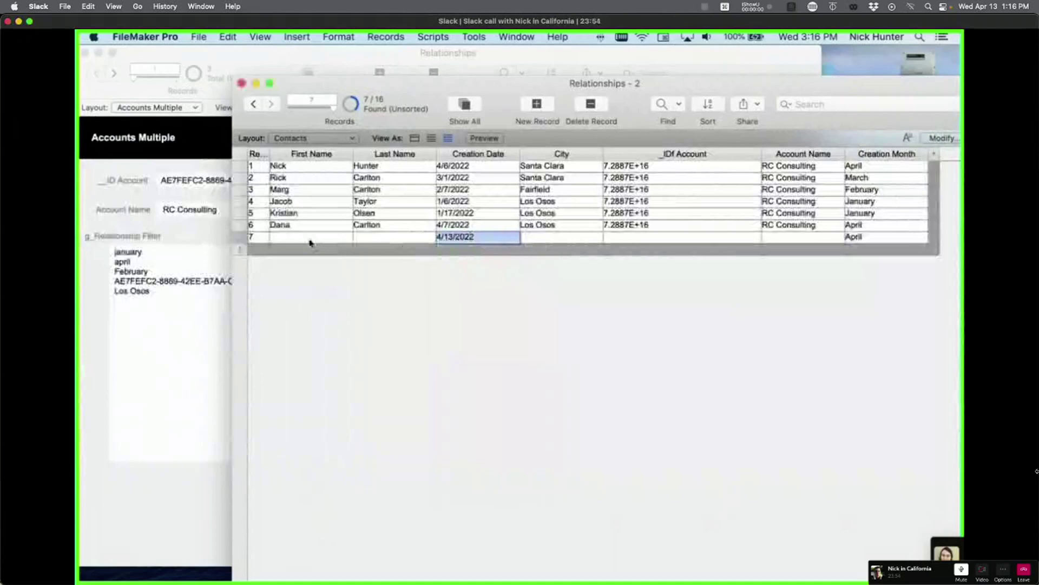
click(310, 237)
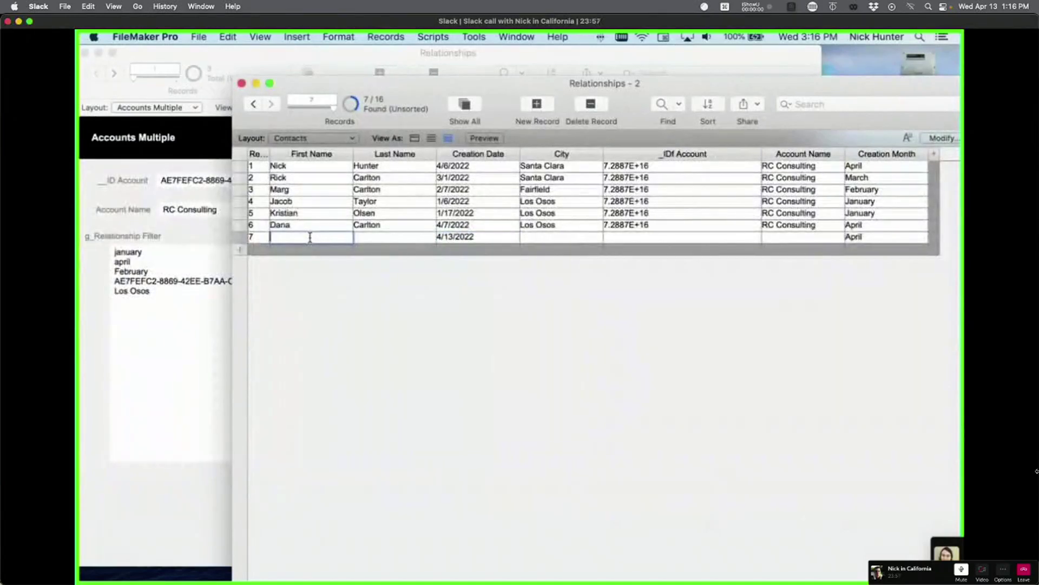
text(Marine)
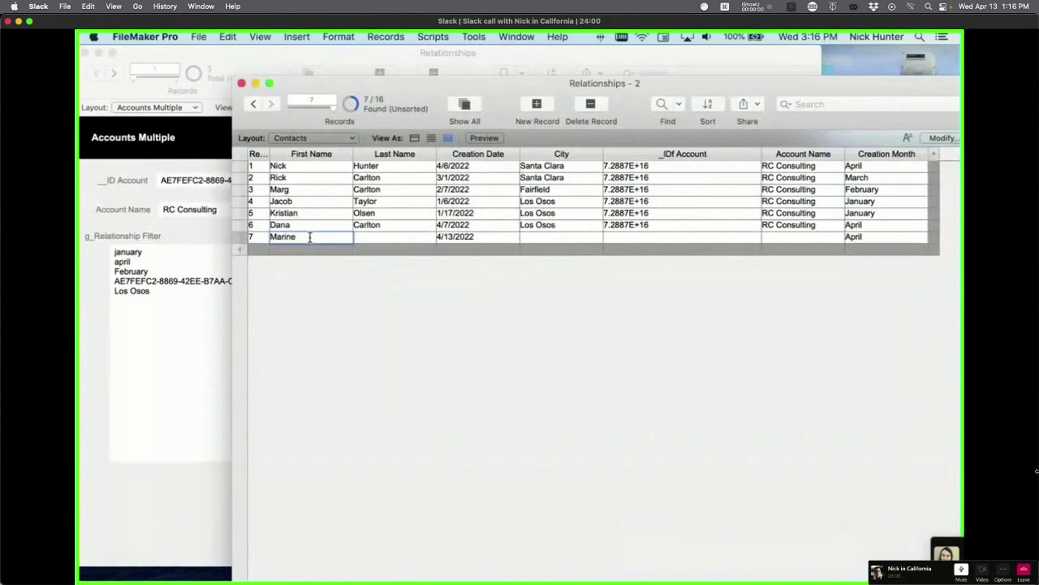
key(Tab)
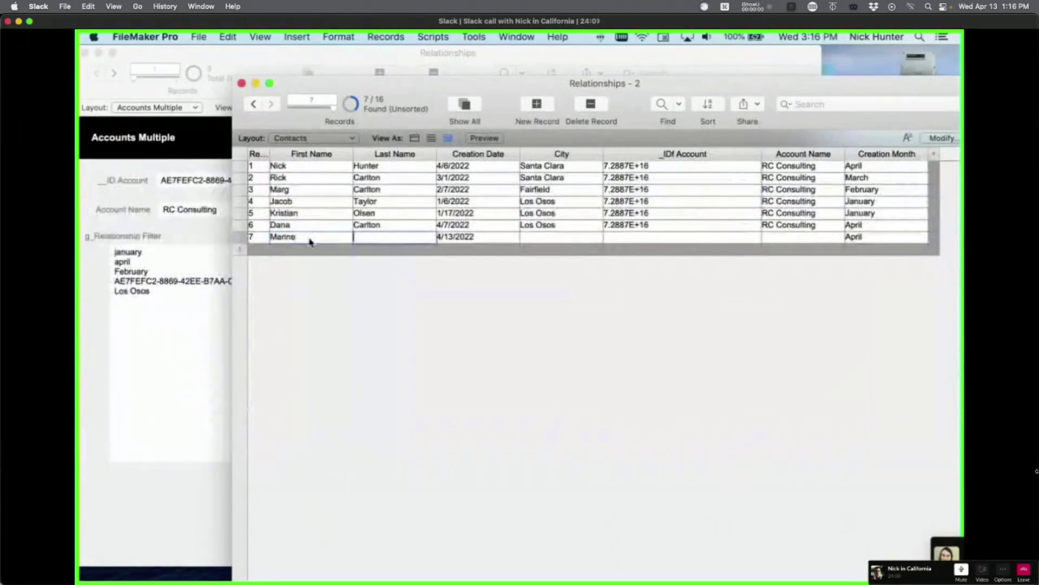
text(Le Pen)
click(469, 342)
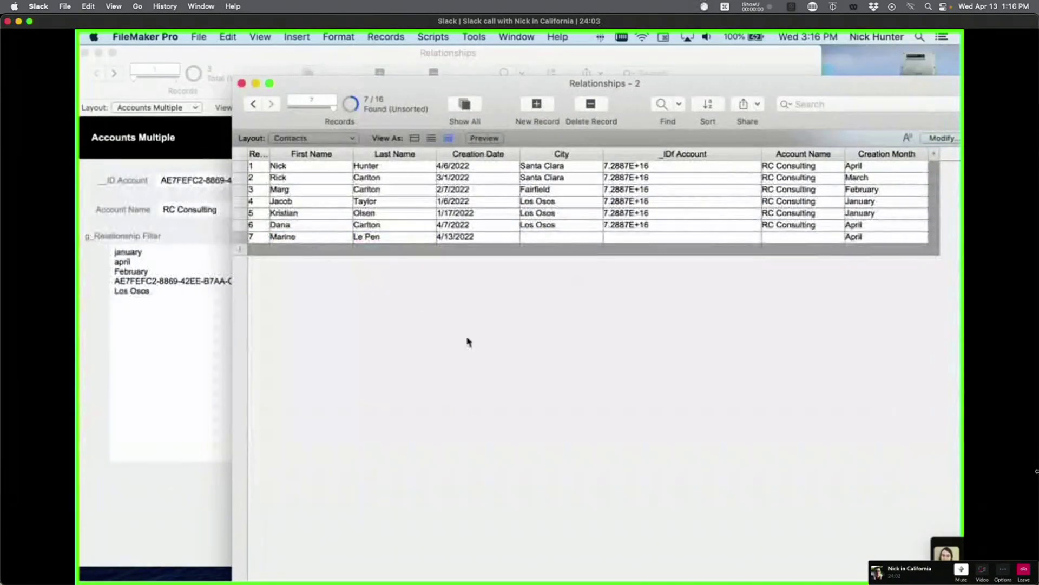
Step: Set the new contact's City to Los Osos by copying the value from the fourth contact
click(547, 236)
double_click(547, 194)
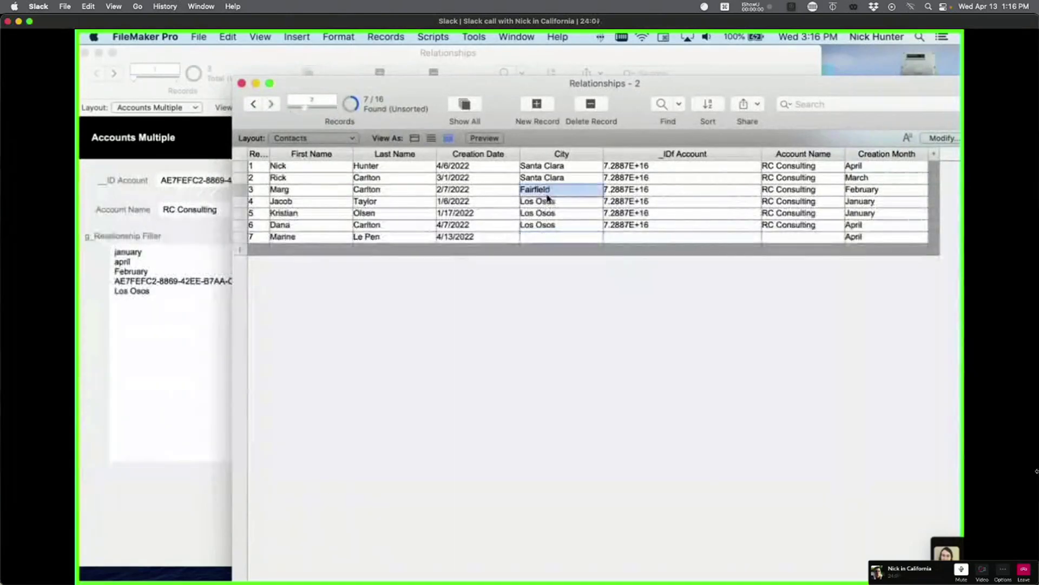
double_click(547, 201)
key(super+c)
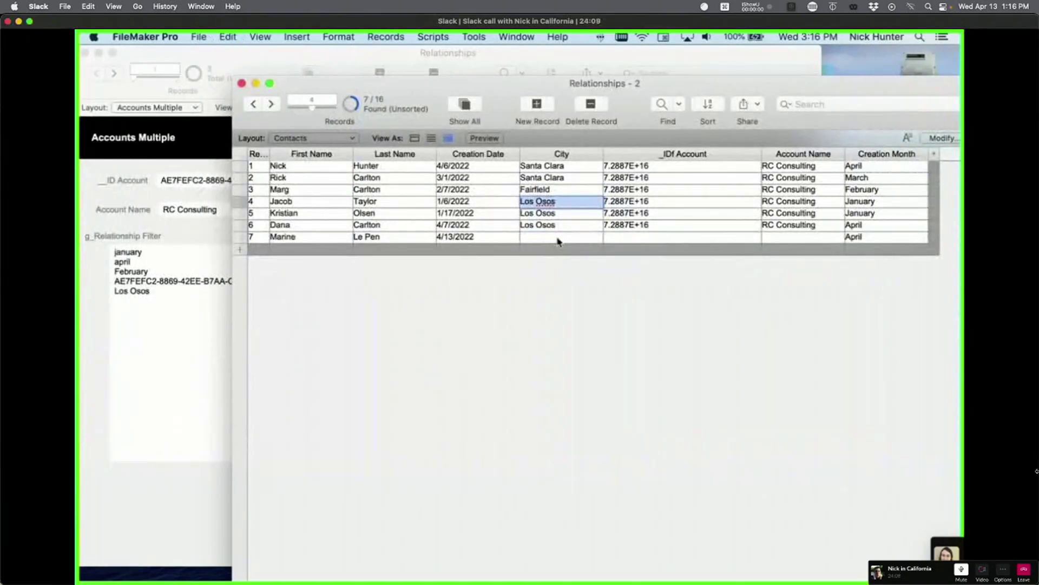
click(563, 237)
key(super+v)
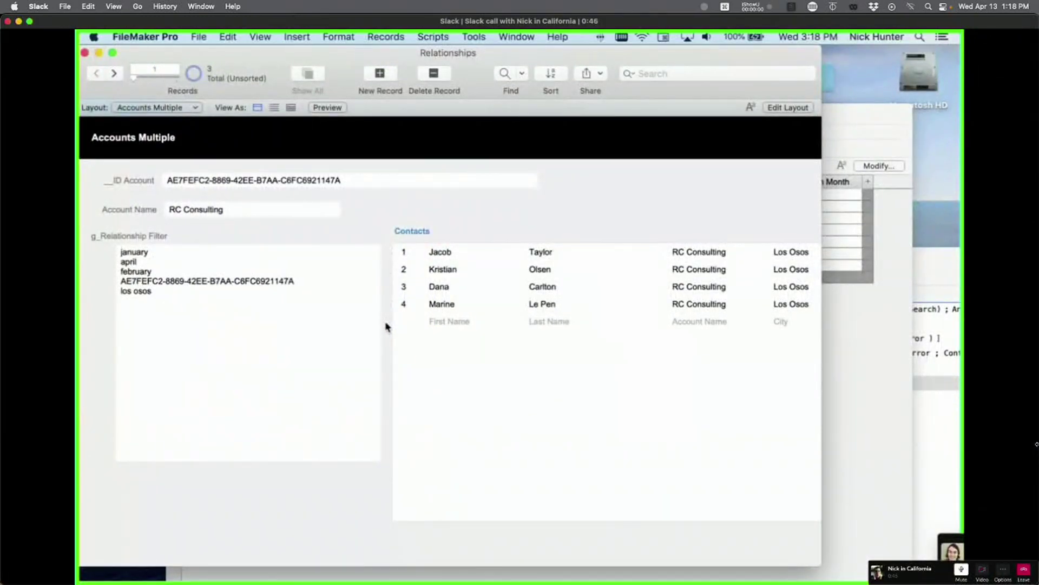
Step: View the Search Contact script beside the Accounts Multiple layout, then return to the layout to compare the filter values with the Contacts portal
key(super+shift+s)
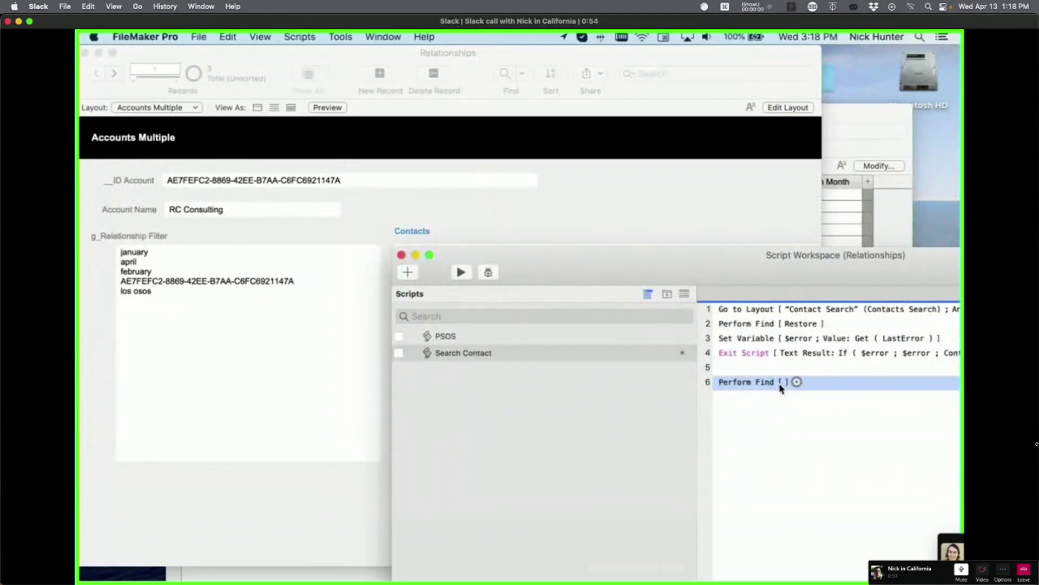
drag(627, 274, 687, 272)
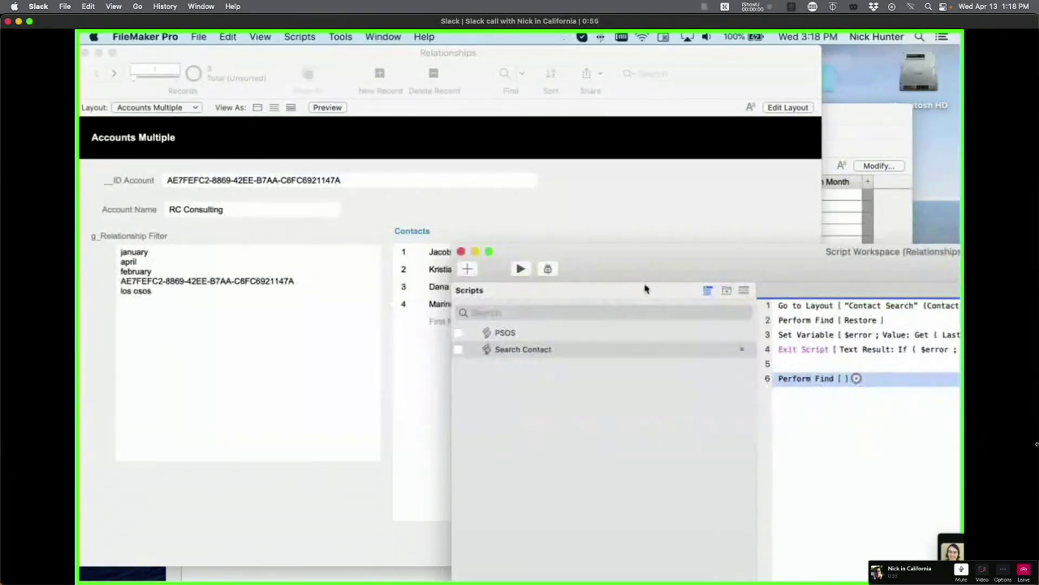
click(609, 234)
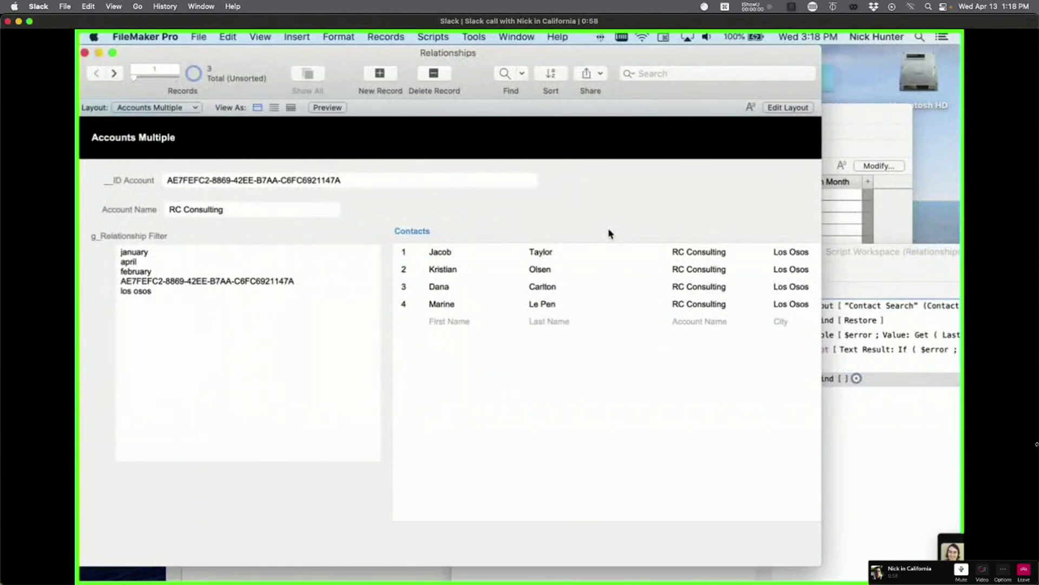
click(304, 359)
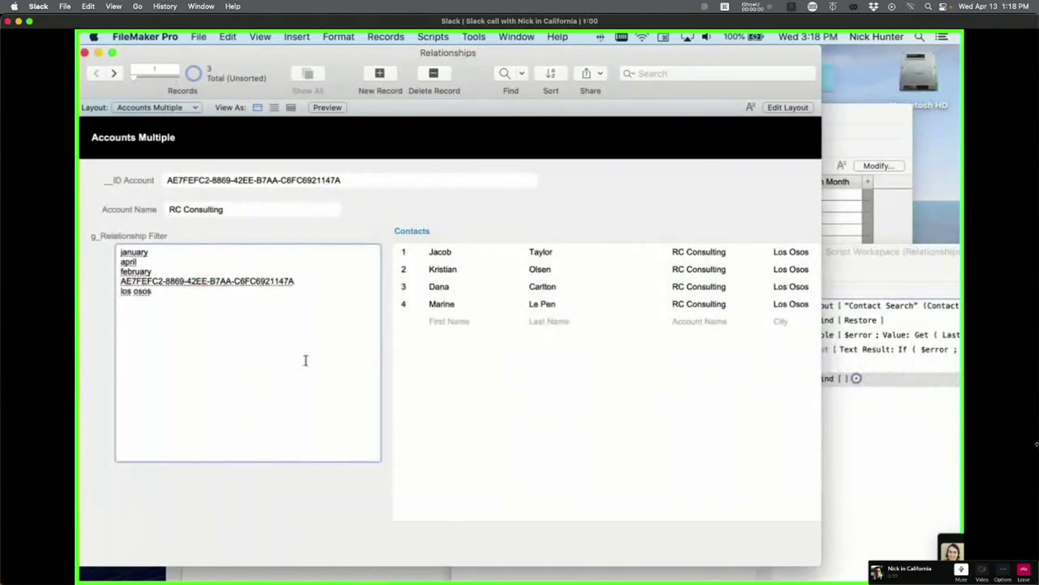
click(463, 345)
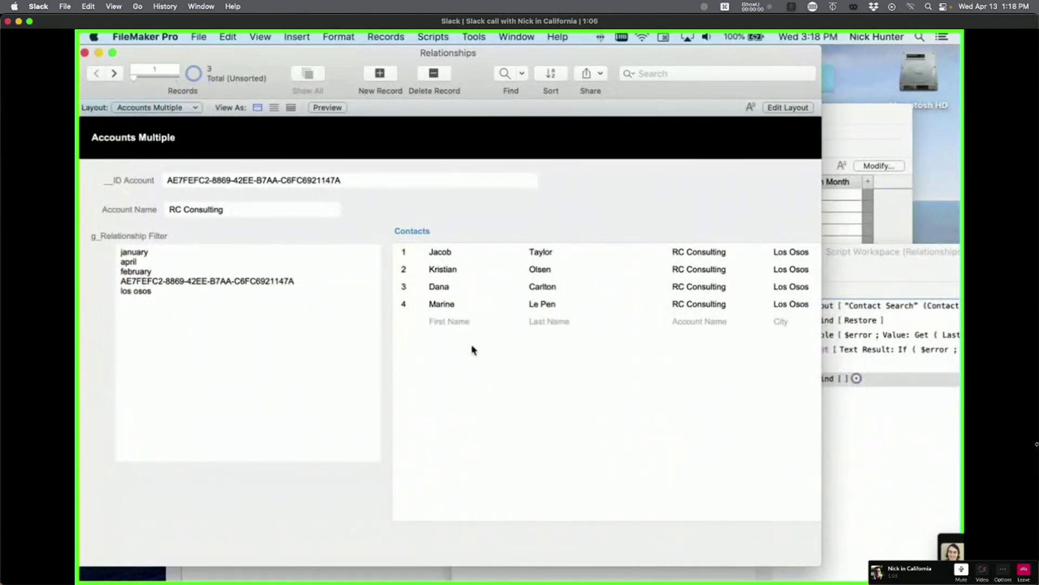
Step: In Layout mode, draw a button above the Contacts portal and label it GtRR
key(super+l)
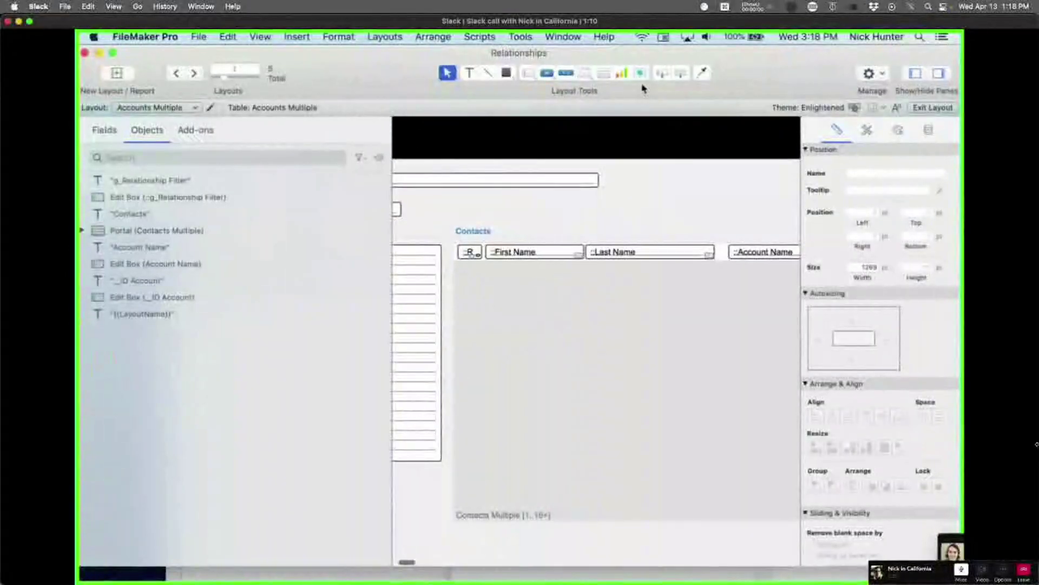
click(546, 73)
drag(638, 204, 735, 225)
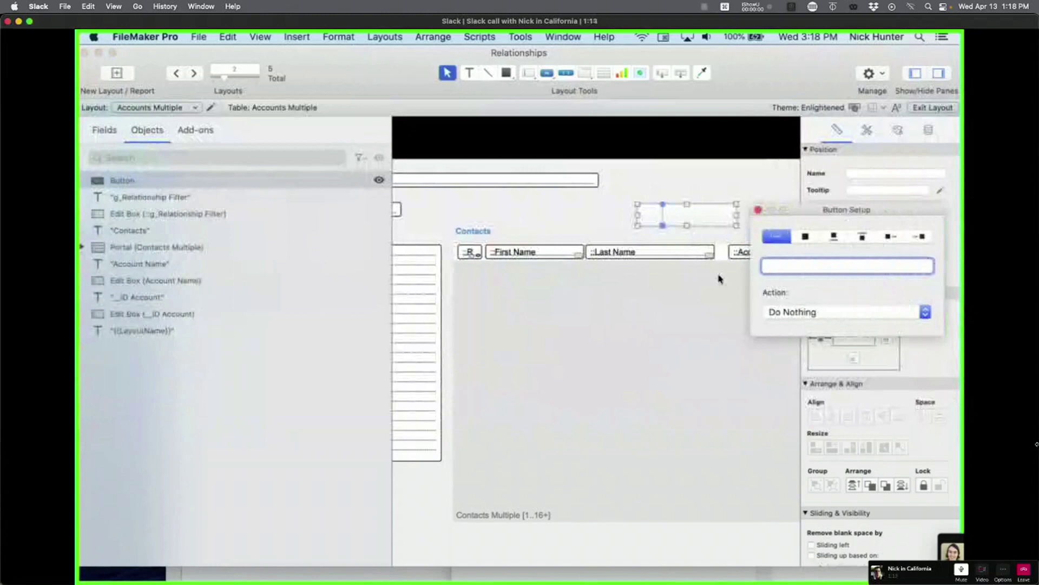
text(GtRR)
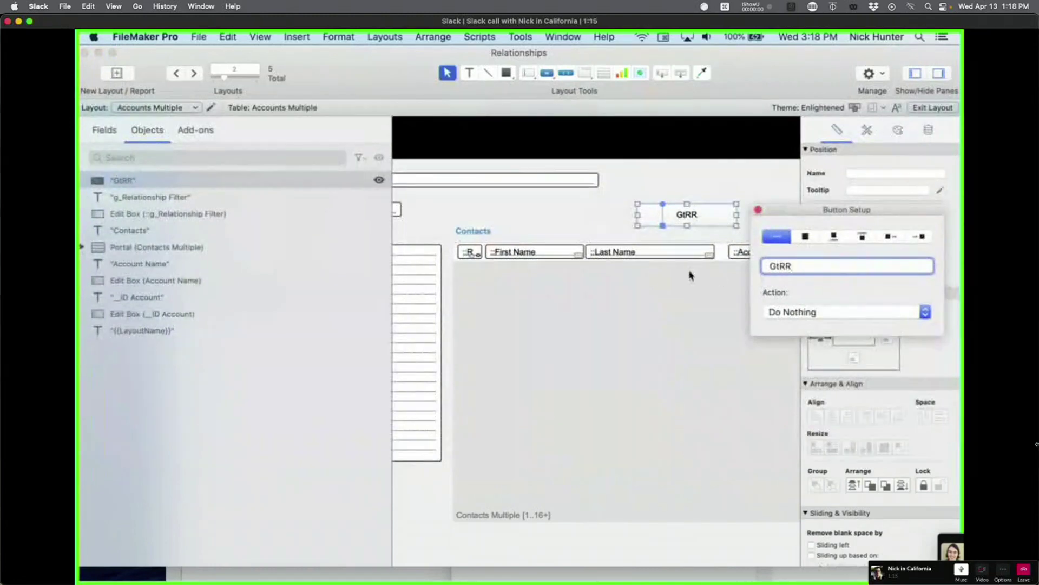
click(677, 214)
double_click(684, 215)
Step: Set the GtRR button's action to a single Go to Related Record step
click(845, 312)
click(785, 331)
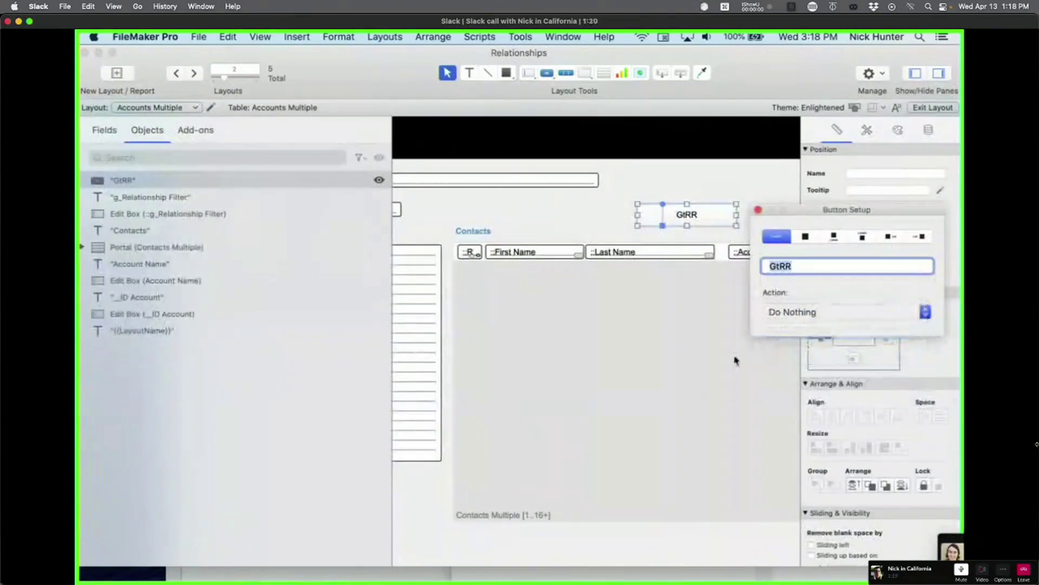
click(274, 102)
text(gtrr)
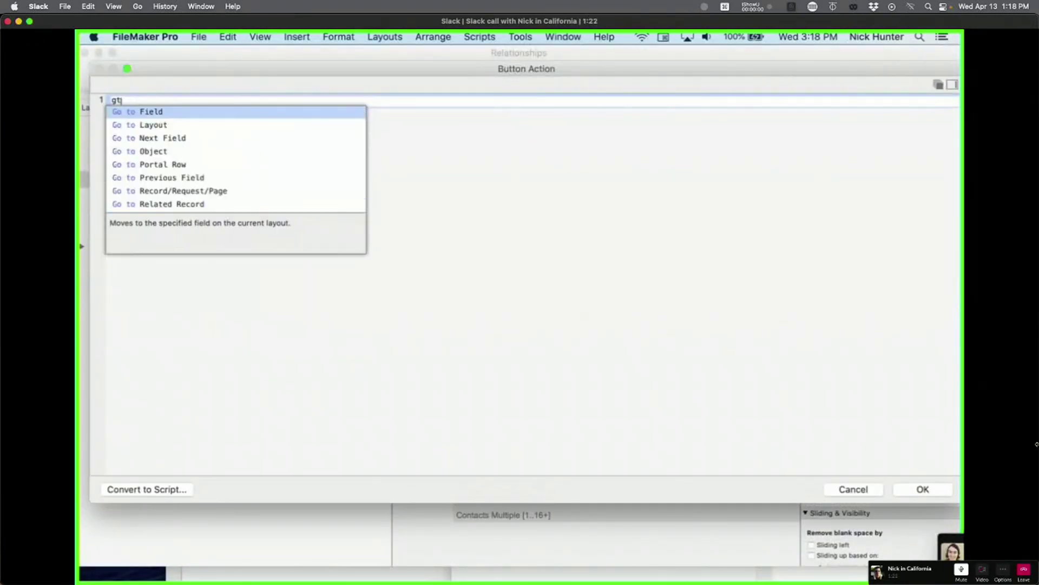
key(Return)
Step: Set Go to Related Record to use Contacts Multiple, show only related records, and open a new Document window
click(476, 100)
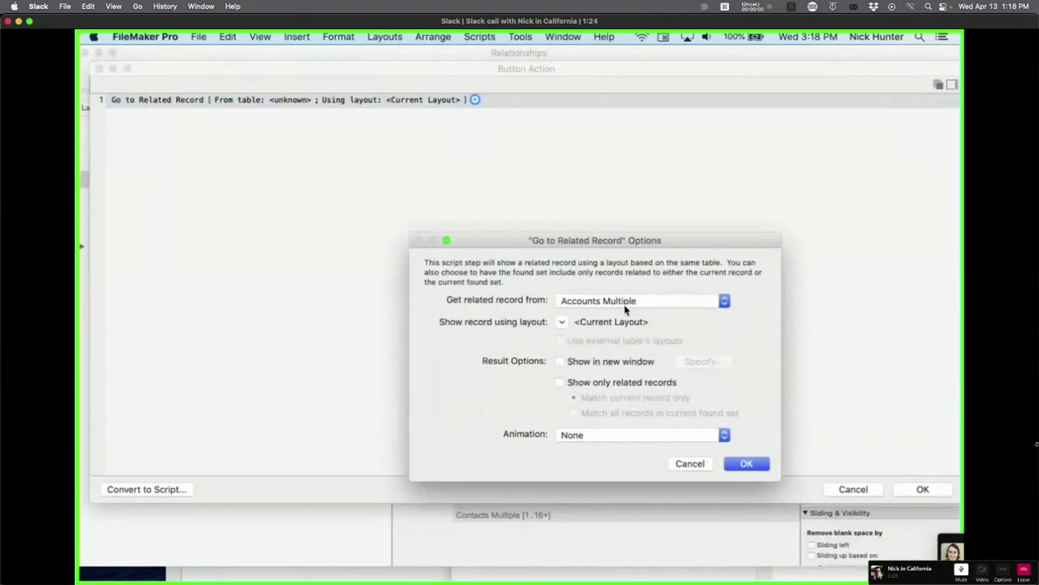
drag(301, 68, 615, 65)
click(671, 301)
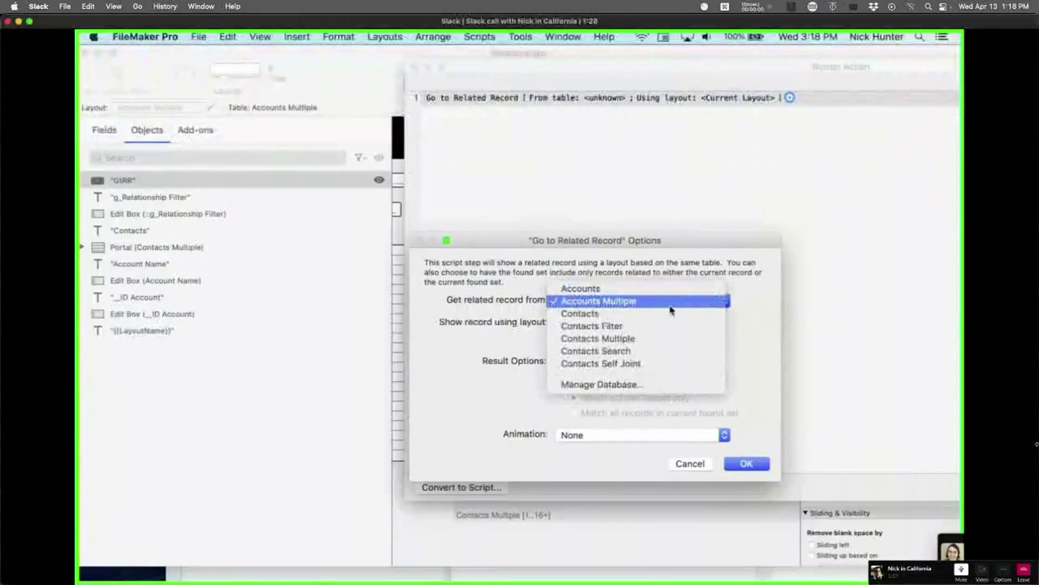
click(673, 339)
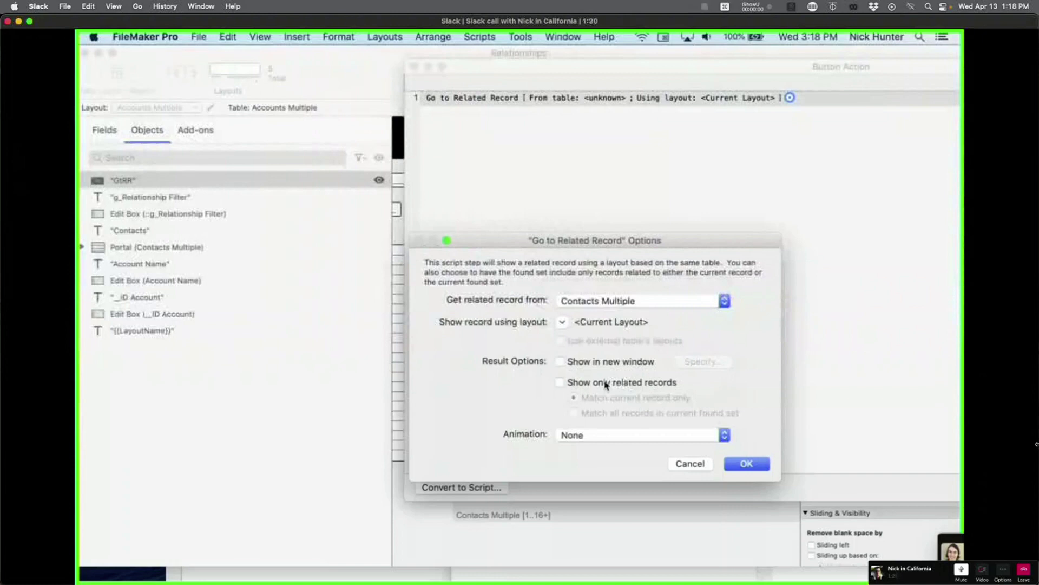
click(606, 384)
click(561, 361)
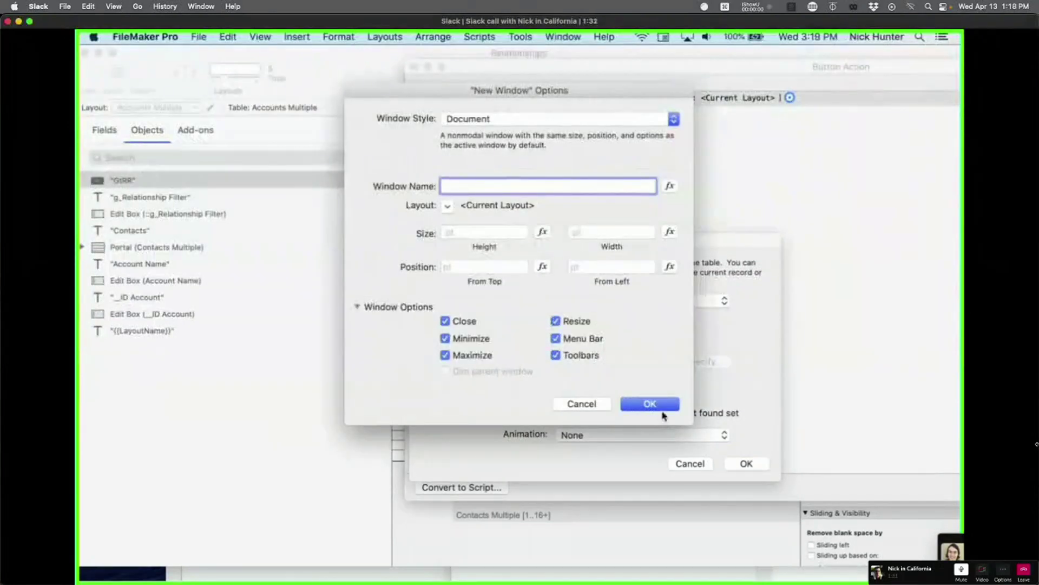
click(660, 407)
Step: Choose the Contacts layout for showing the related records, and accept the button action
click(563, 323)
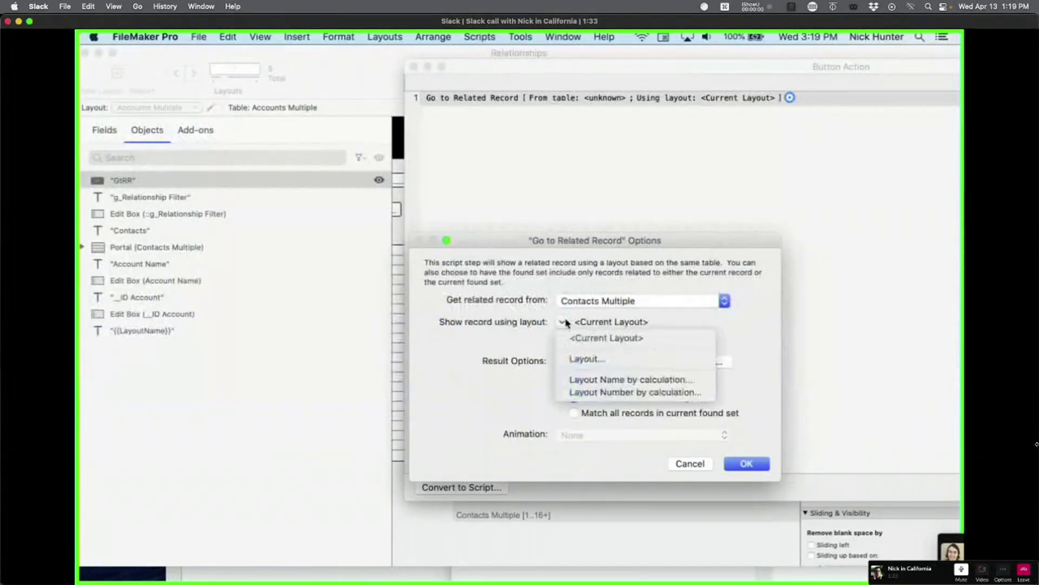
click(582, 359)
click(251, 153)
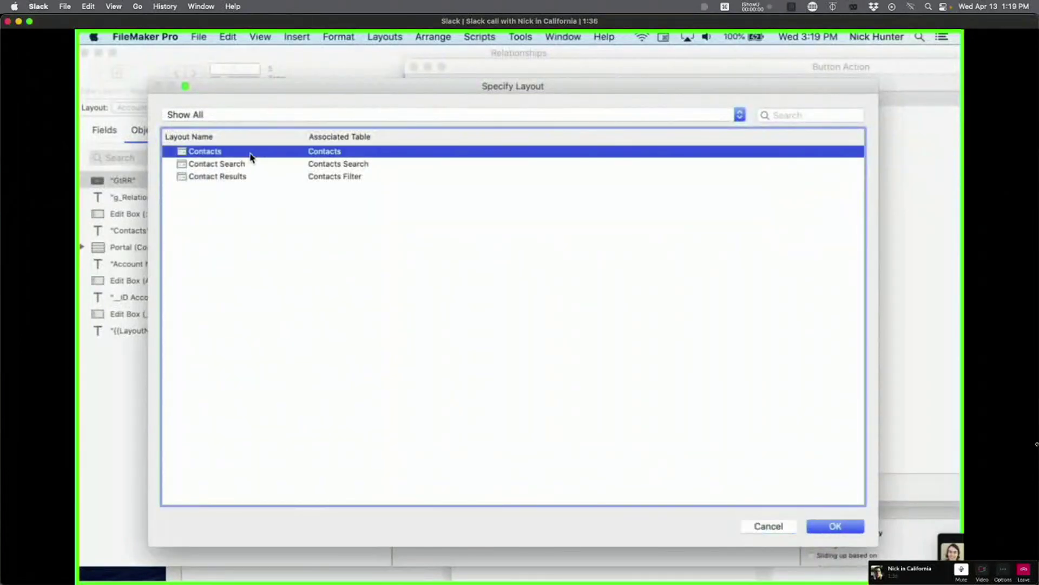
double_click(250, 157)
click(747, 464)
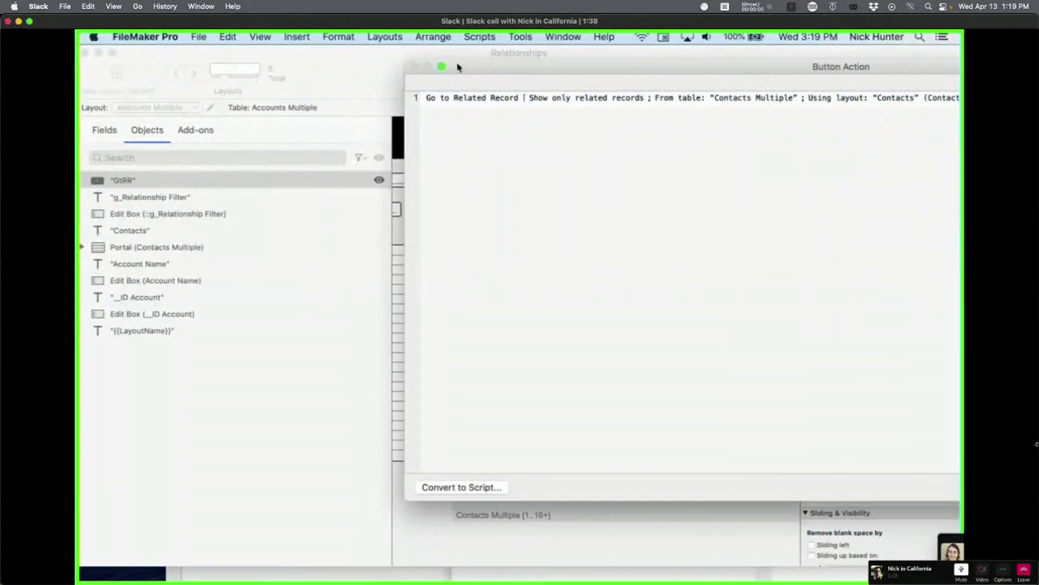
drag(457, 66, 205, 67)
click(945, 486)
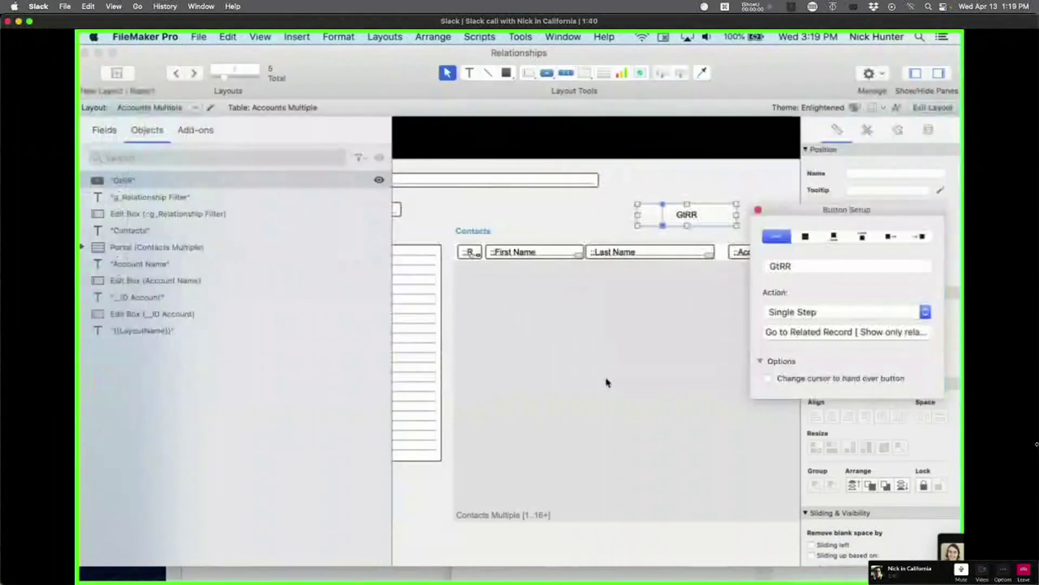
Step: Leave Layout mode and return the Accounts Multiple layout to Browse mode
key(super+b)
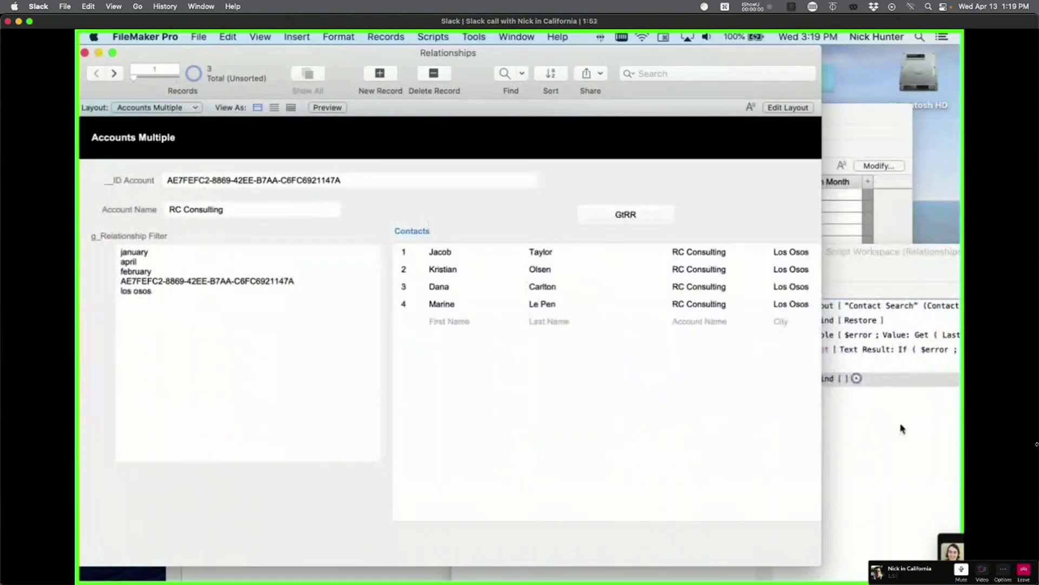
Step: In the Search Contact script, disable the empty Perform Find step and add a Go to Related Record step below it
click(842, 383)
key(super+slash)
text(gtr)
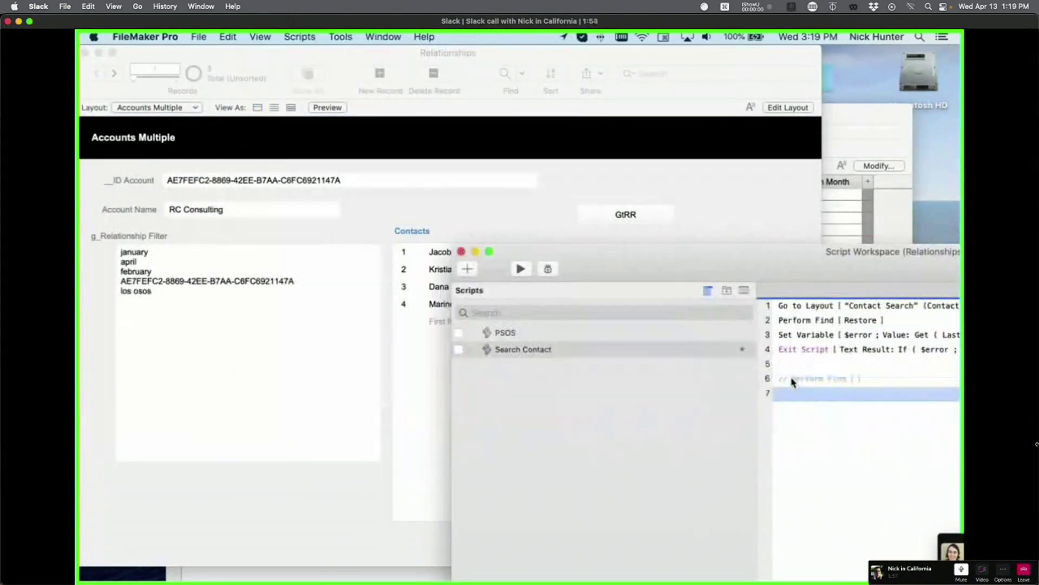
key(Return)
click(886, 496)
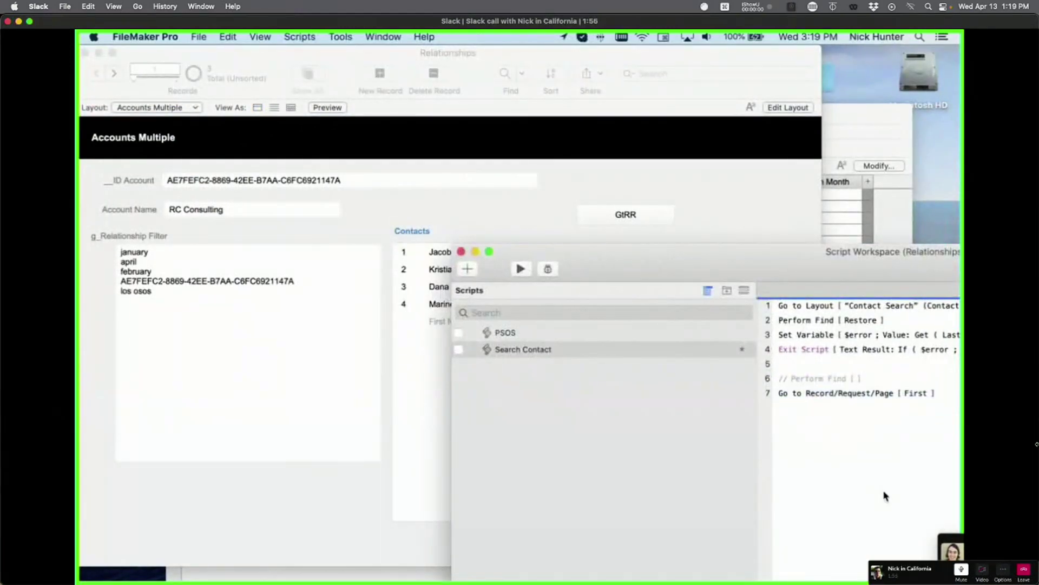
click(834, 393)
text(gtrr)
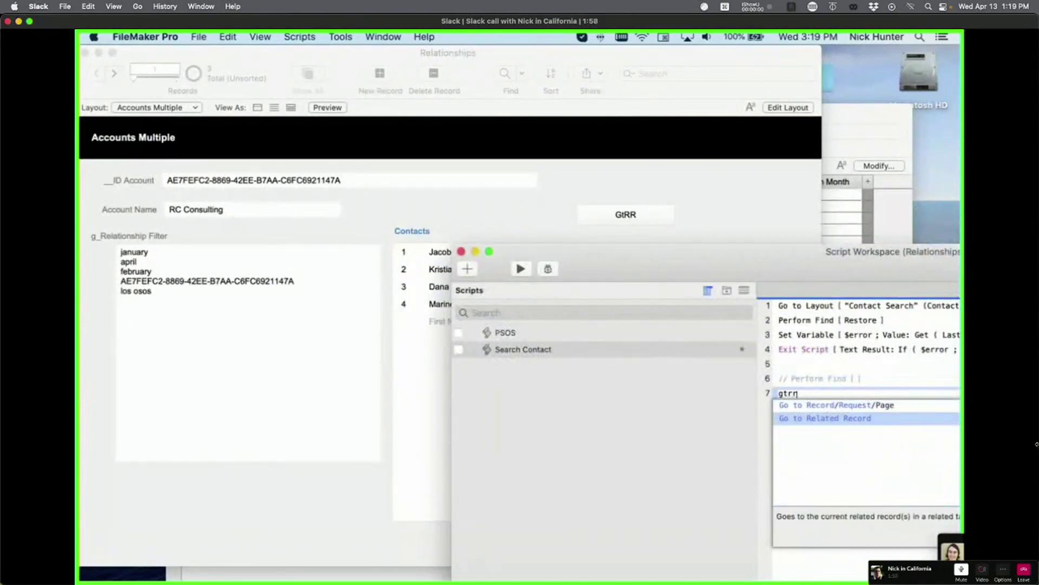
key(Return)
key(Return)
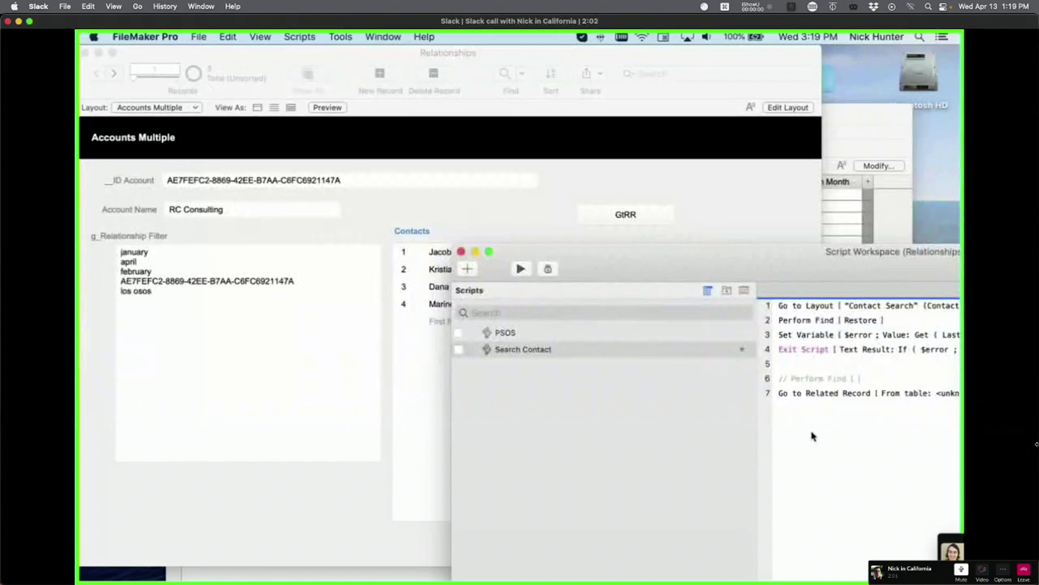
Step: On the Accounts Multiple layout, use the GtRR button to open the contacts matching the relationship filter in a new window
click(395, 446)
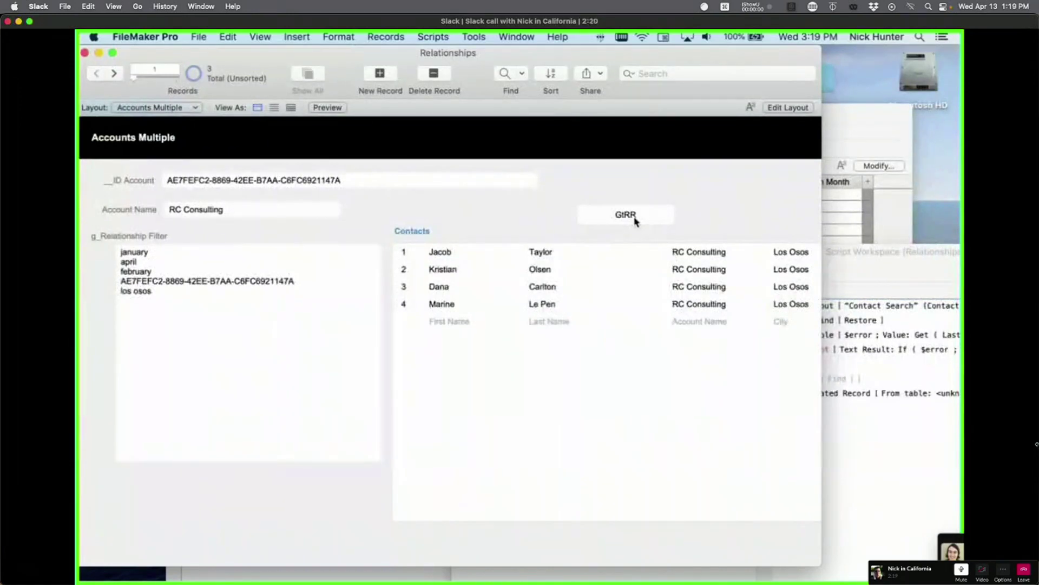
scroll(157, 200, right, 2)
scroll(157, 200, left, 2)
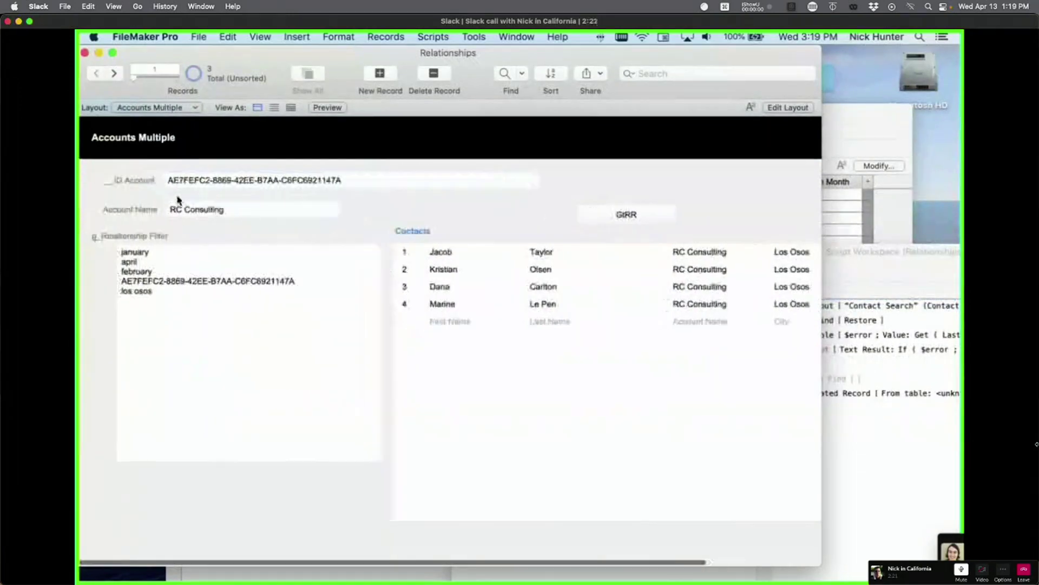
click(186, 268)
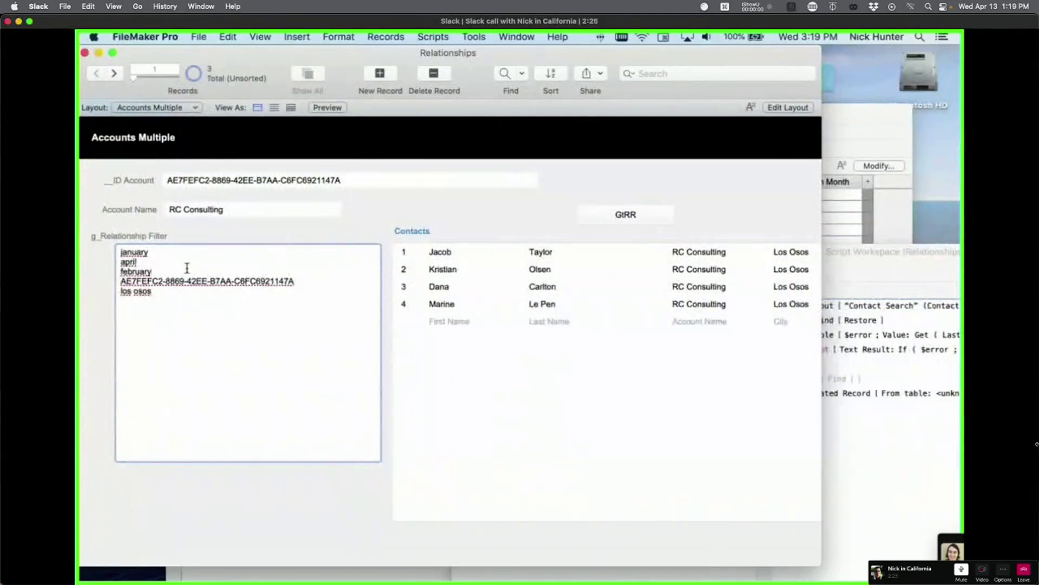
click(638, 226)
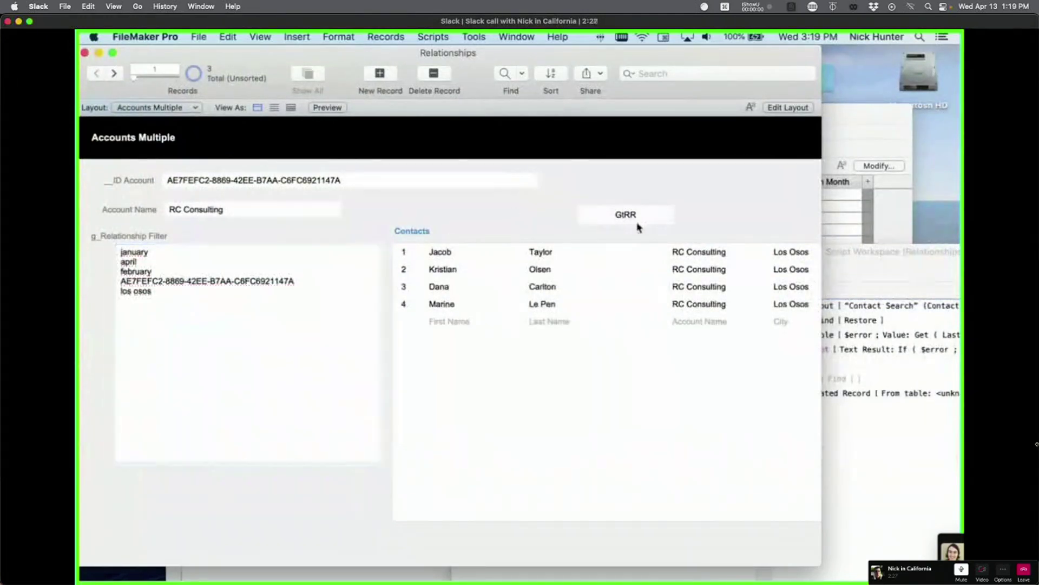
scroll(637, 225, right, 1)
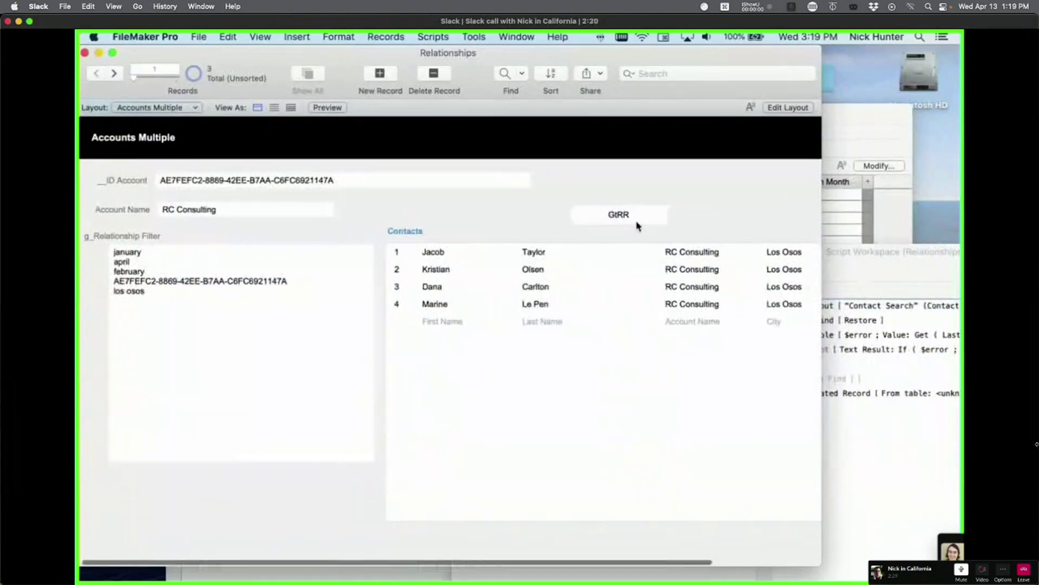
click(633, 224)
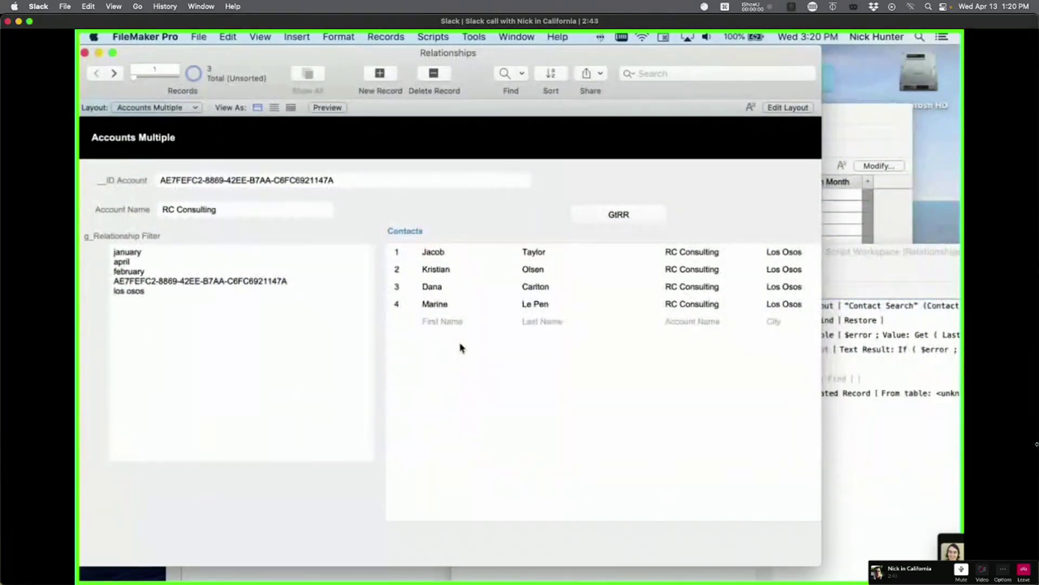
drag(228, 302, 133, 245)
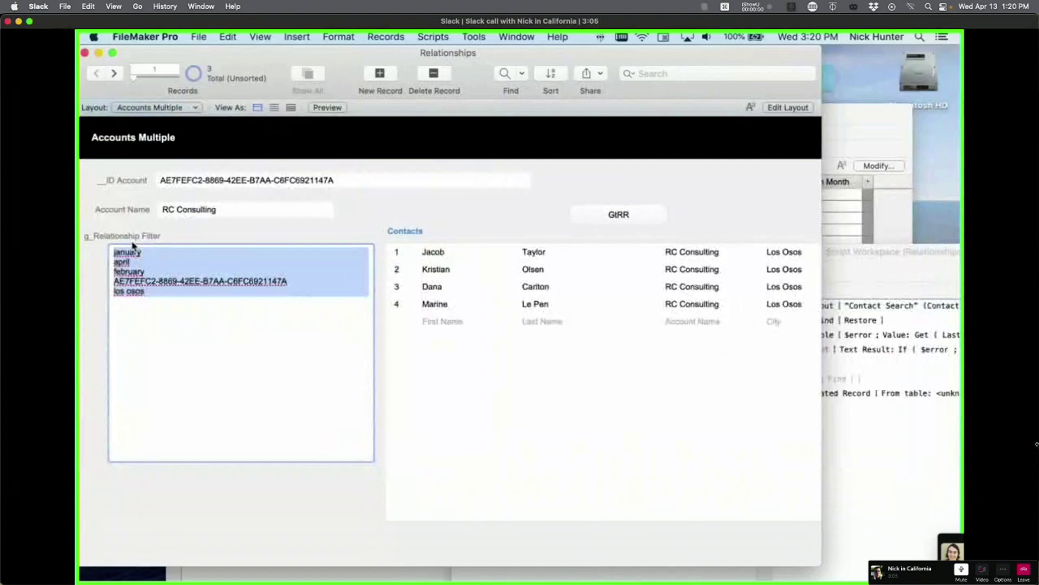
click(646, 222)
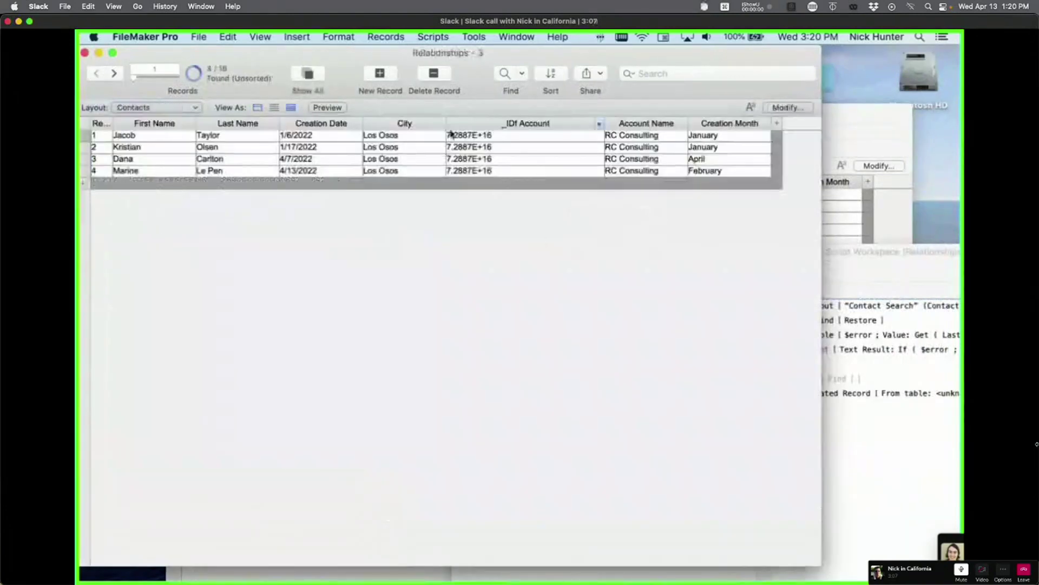
Step: Sort the related contacts in the new window by First Name and Last Name, ascending, and move the window below the account details
drag(441, 54, 564, 171)
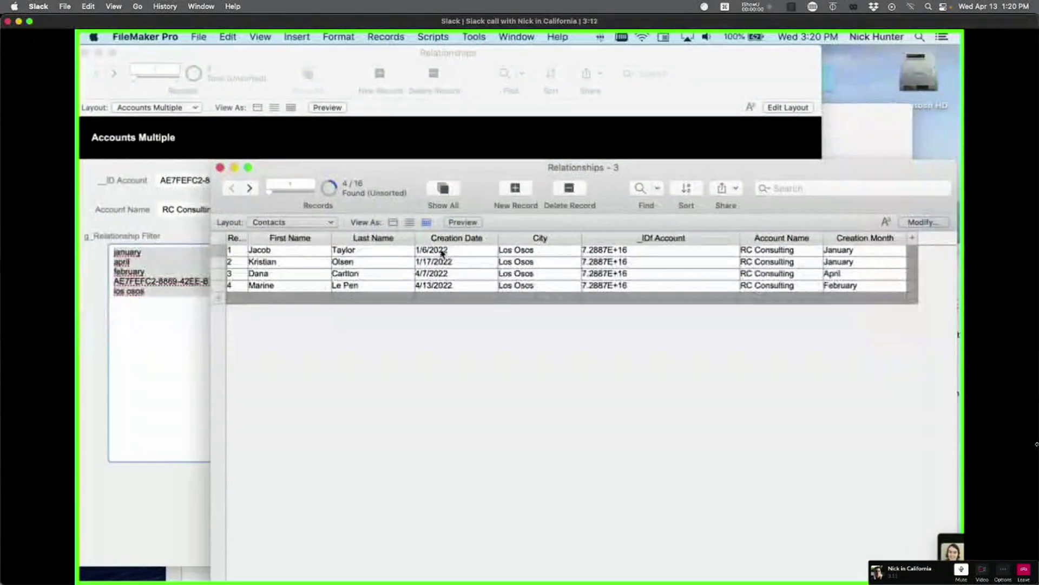
key(super+s)
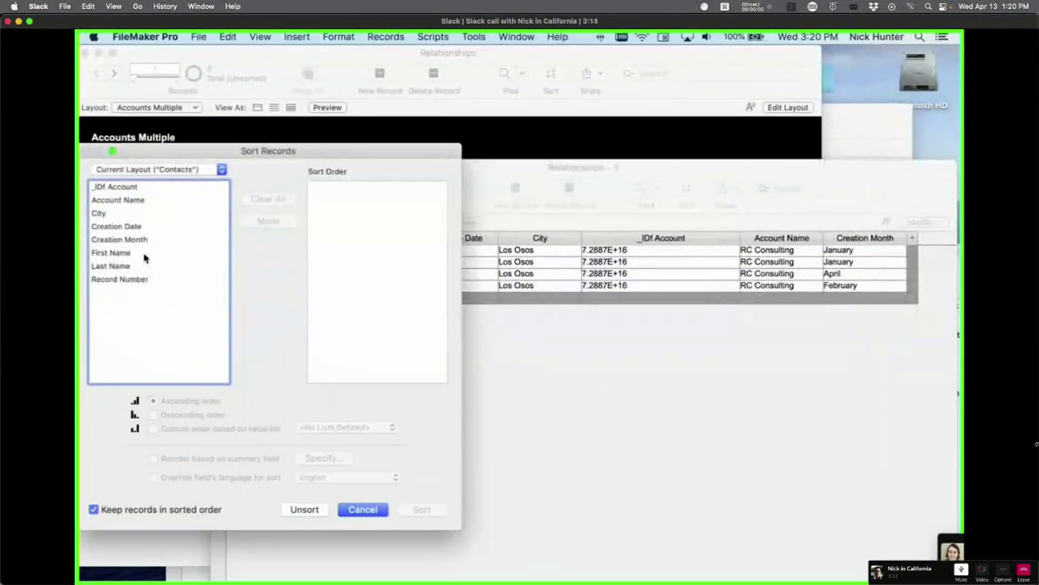
double_click(144, 253)
double_click(137, 267)
click(422, 510)
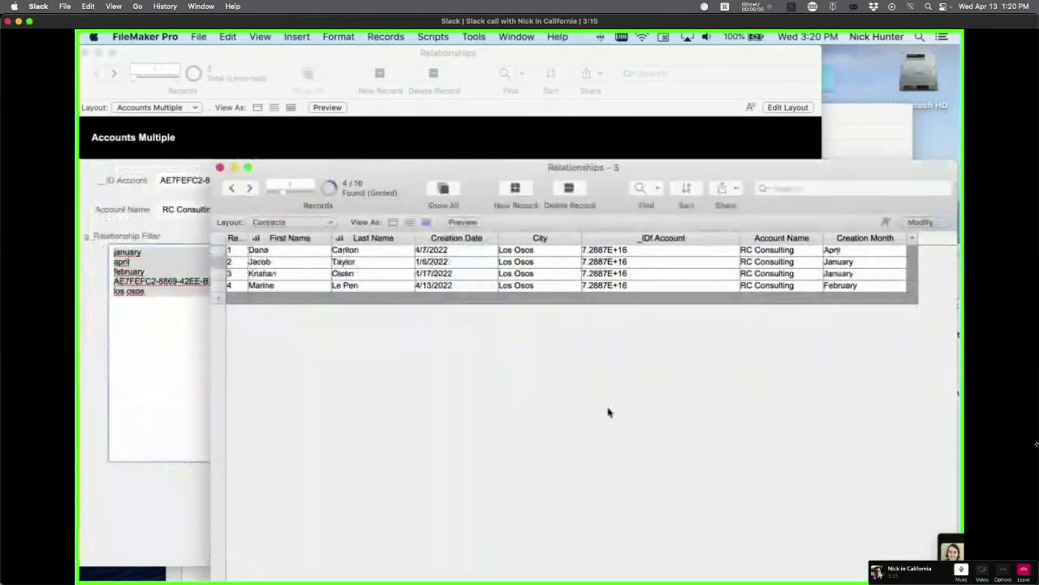
drag(393, 178, 503, 232)
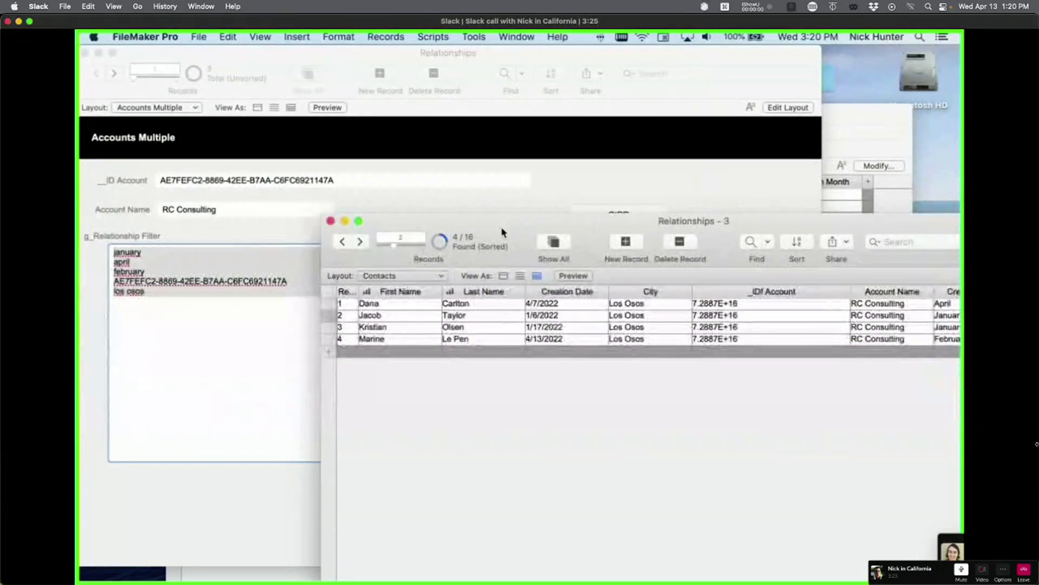
drag(530, 226, 347, 235)
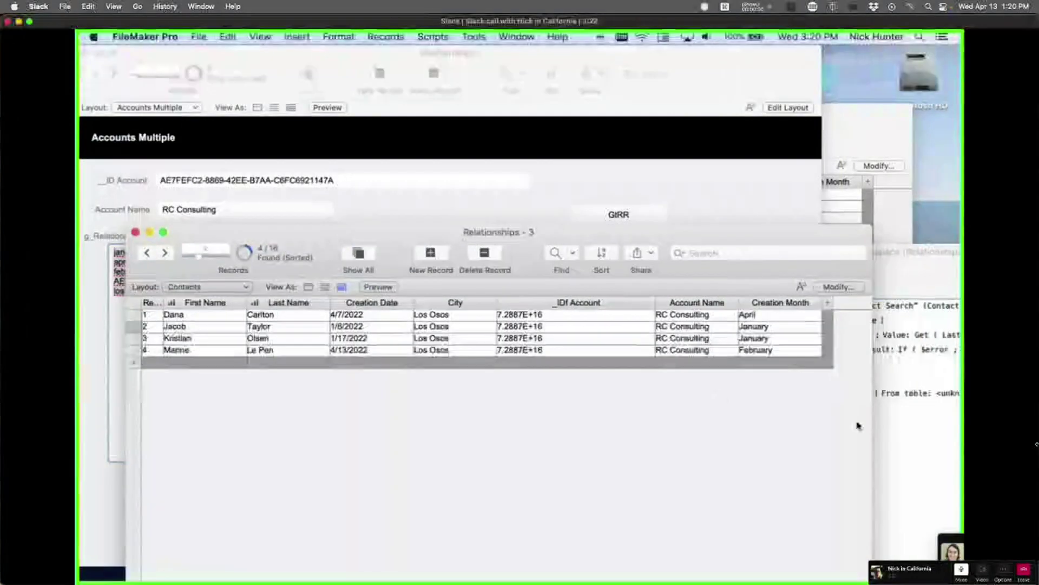
Step: Delete the disabled Perform Find and the Go to Related Record step from the end of the Search Contact script, and save it
click(918, 436)
drag(807, 393, 806, 382)
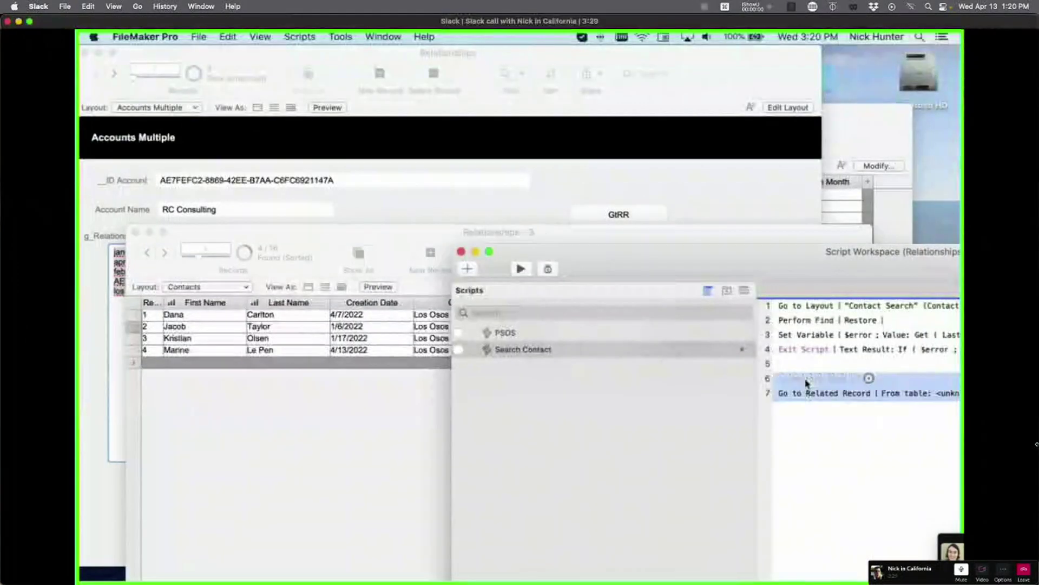
key(BackSpace)
key(BackSpace)
key(super+s)
click(811, 406)
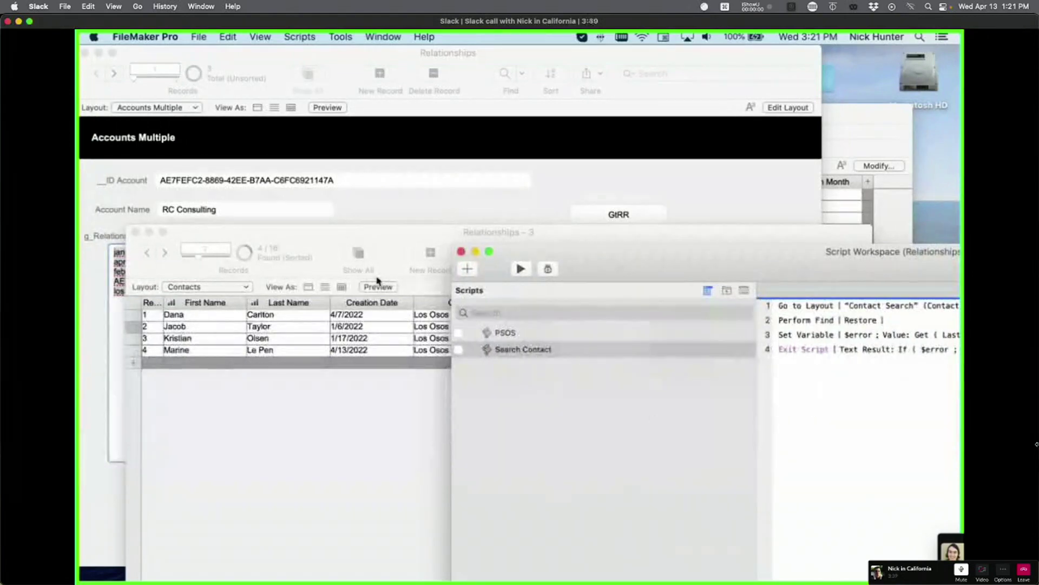
Step: Close the new window of related contacts and return to the Accounts Multiple window
click(347, 238)
drag(347, 238, 601, 265)
click(463, 222)
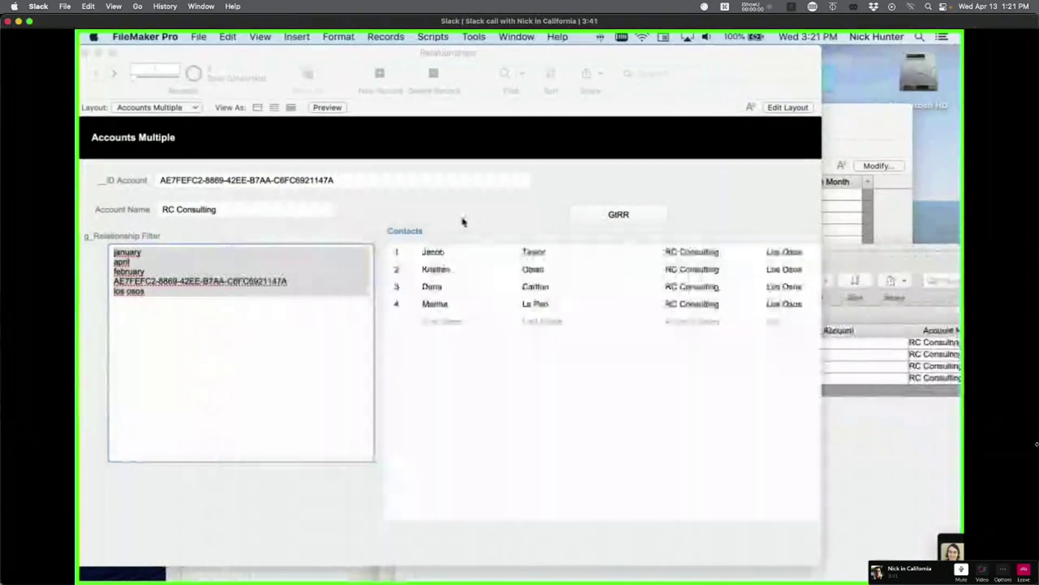
click(342, 232)
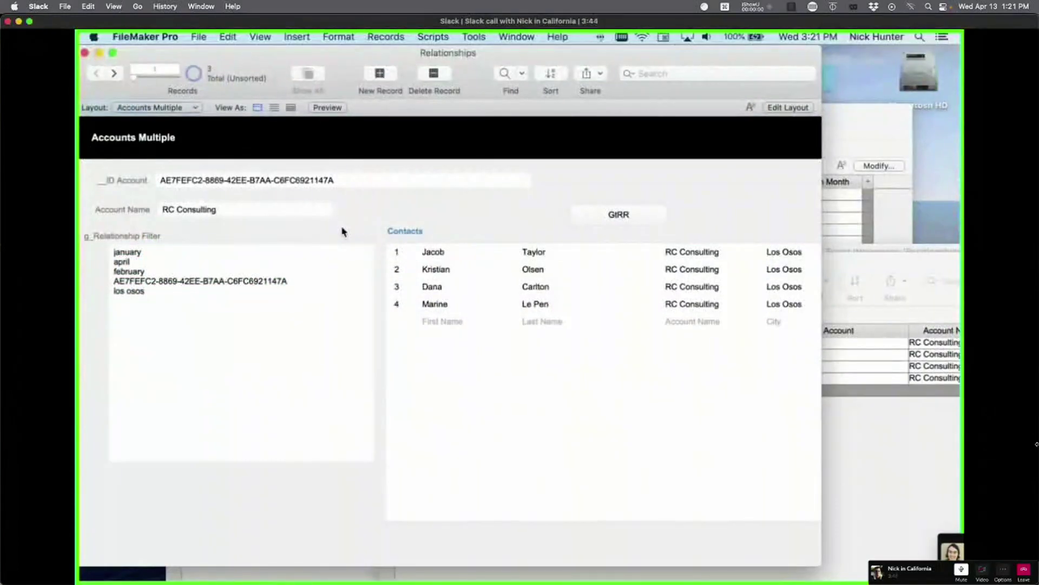
key(space)
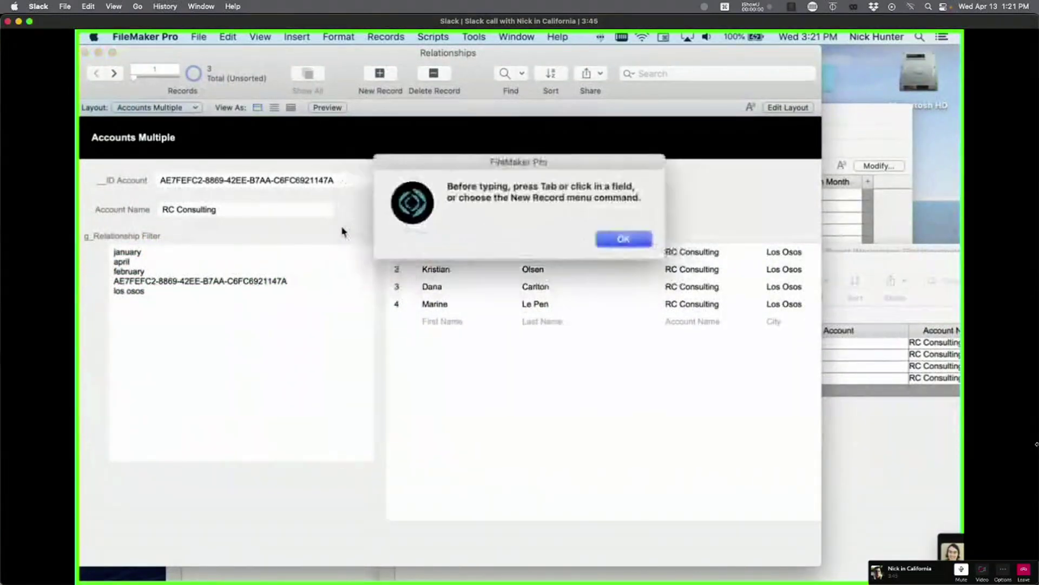
click(615, 242)
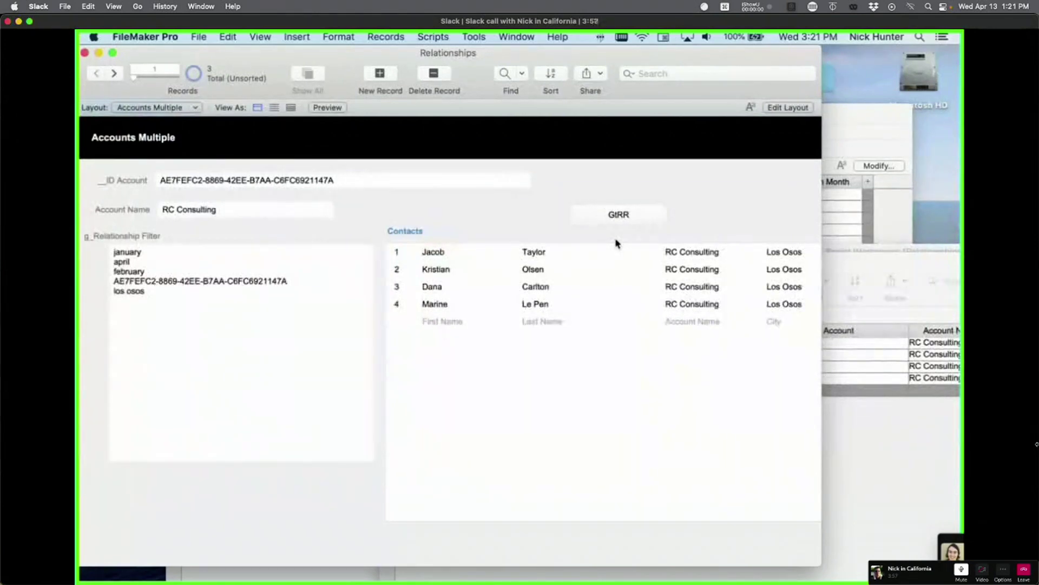
click(881, 446)
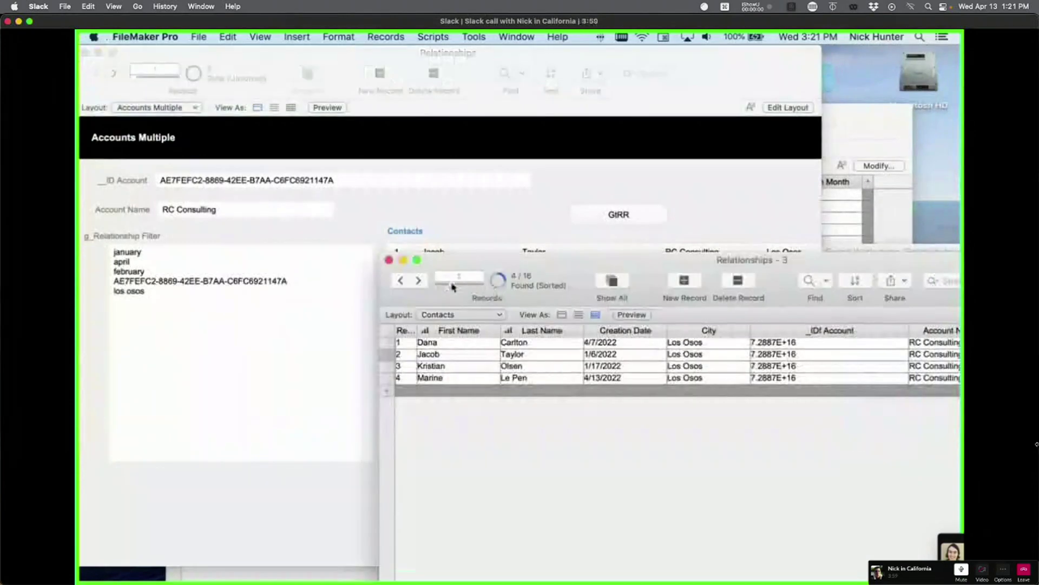
click(388, 259)
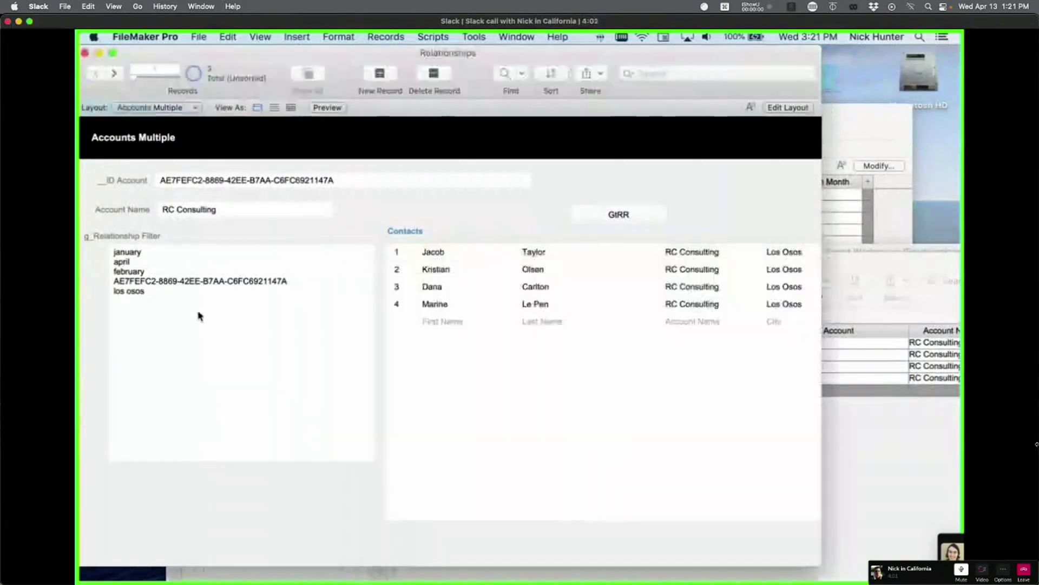
click(833, 423)
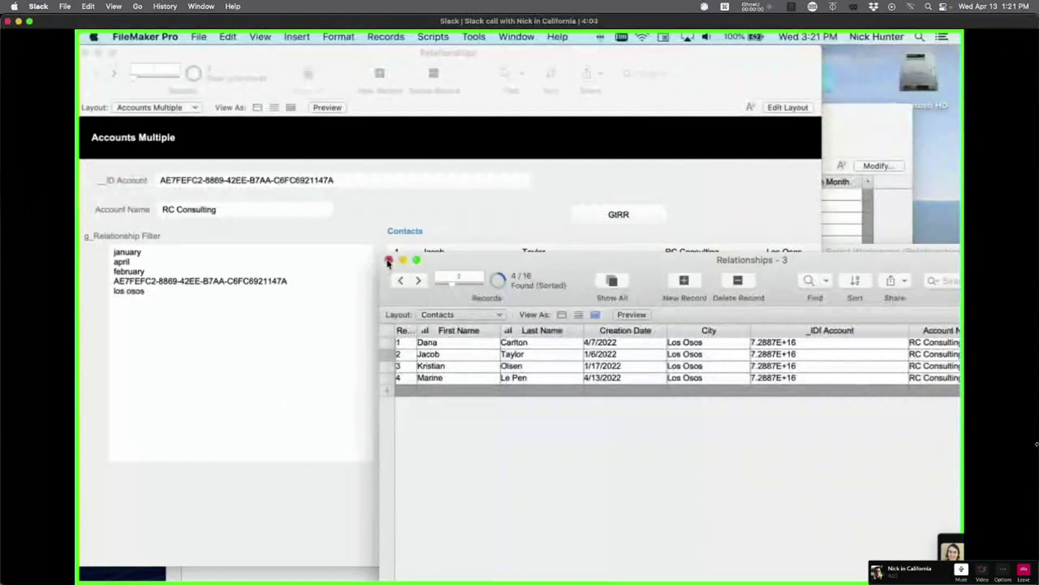
click(389, 260)
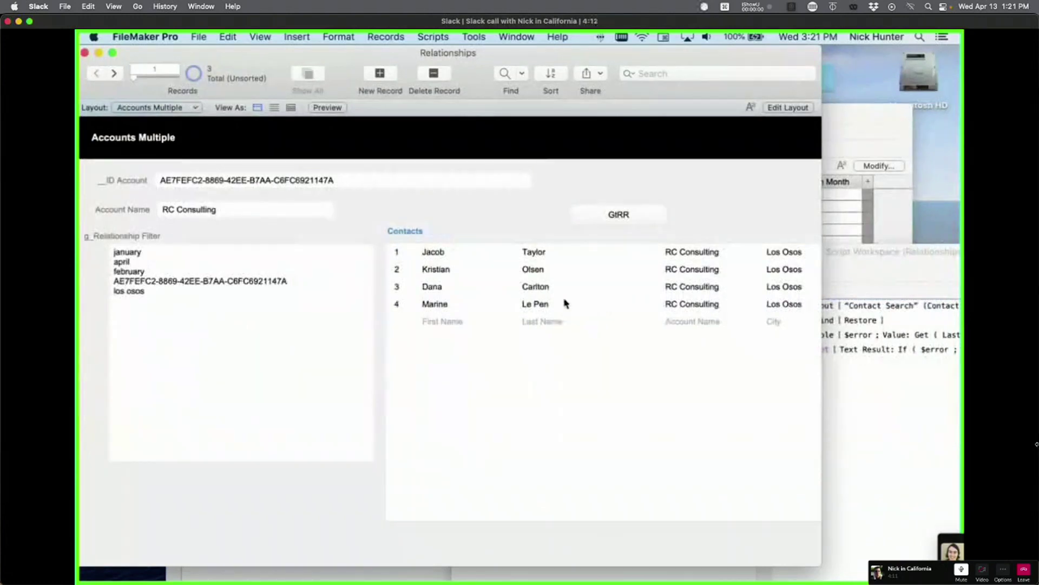
Step: Run the Search Contact script, continue with its find, and return to the Accounts Multiple layout
click(546, 289)
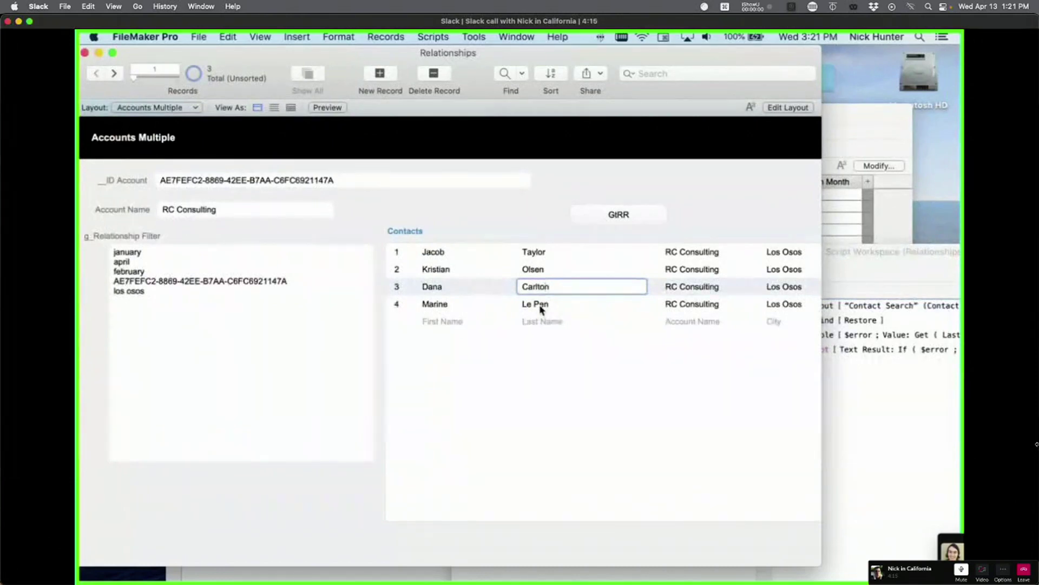
click(904, 416)
click(525, 271)
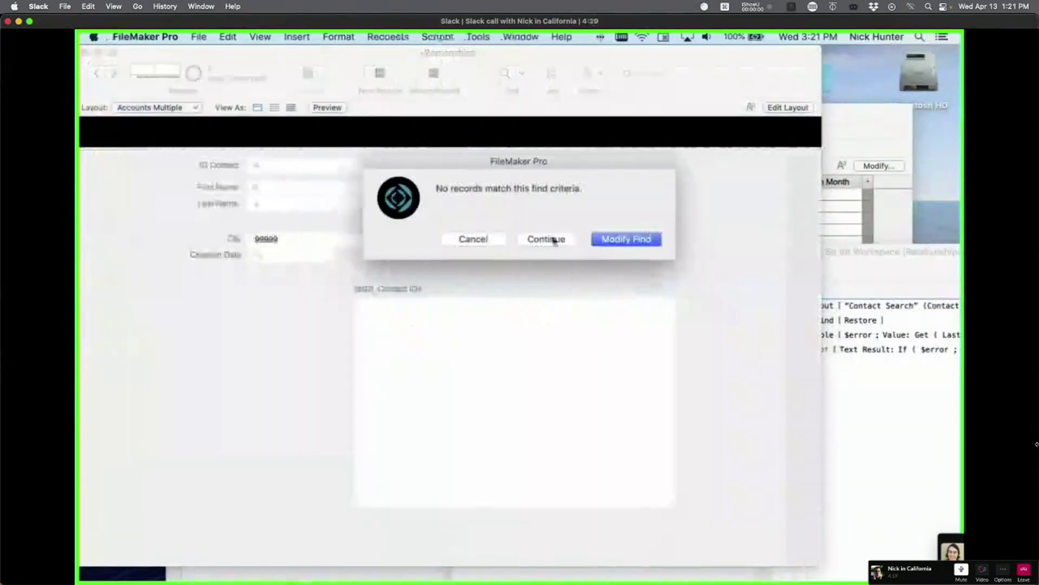
click(545, 239)
click(157, 107)
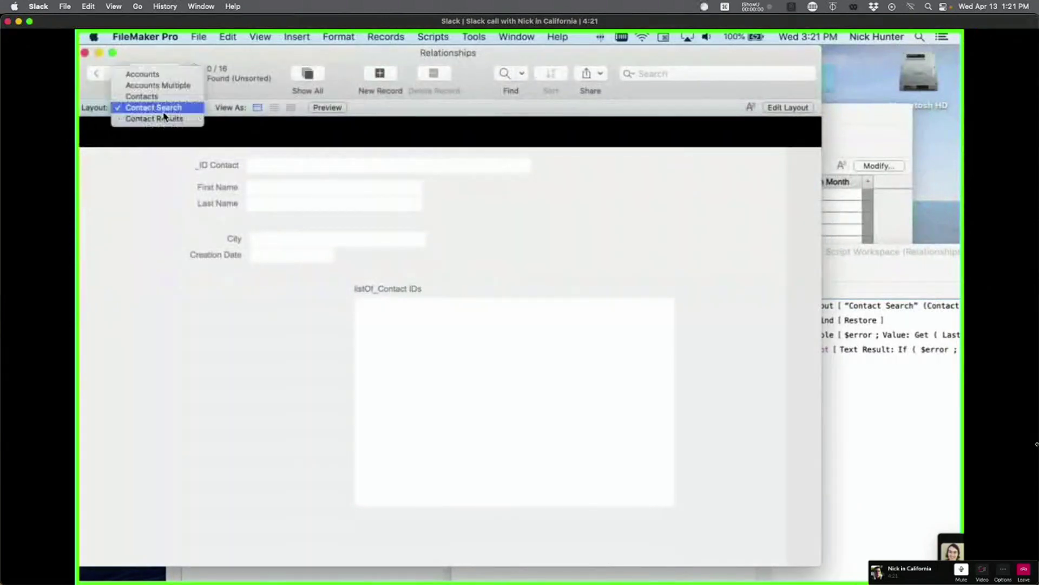
click(162, 85)
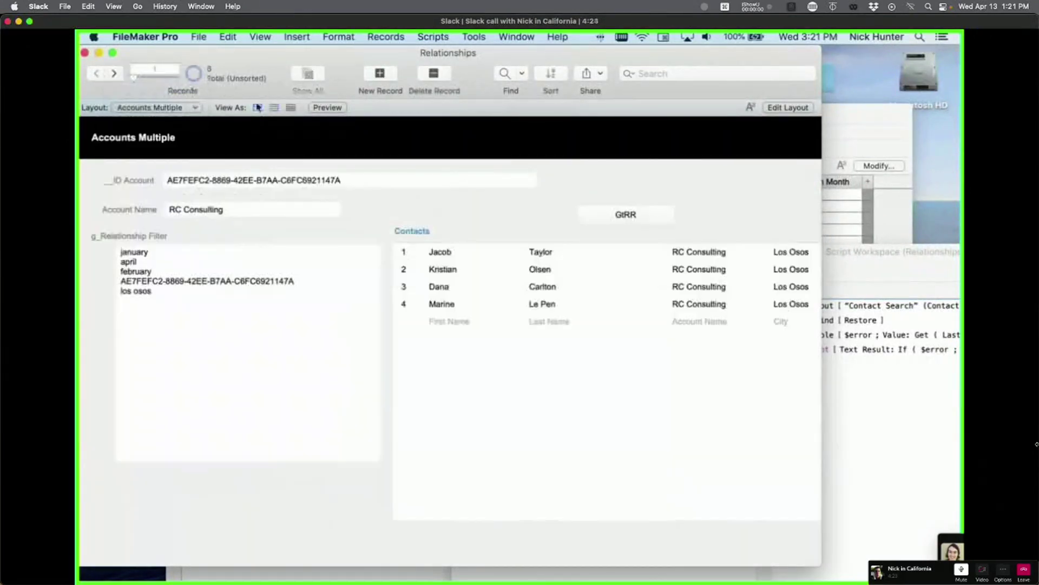
Step: Create a new script named Filter & Search in the Script Workspace
click(935, 426)
drag(703, 267, 510, 140)
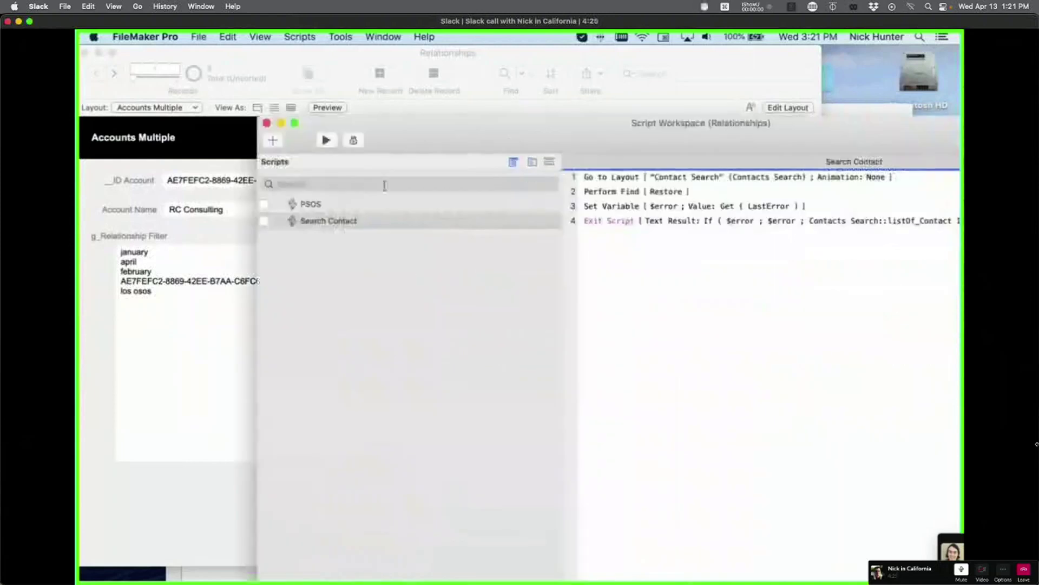
click(274, 143)
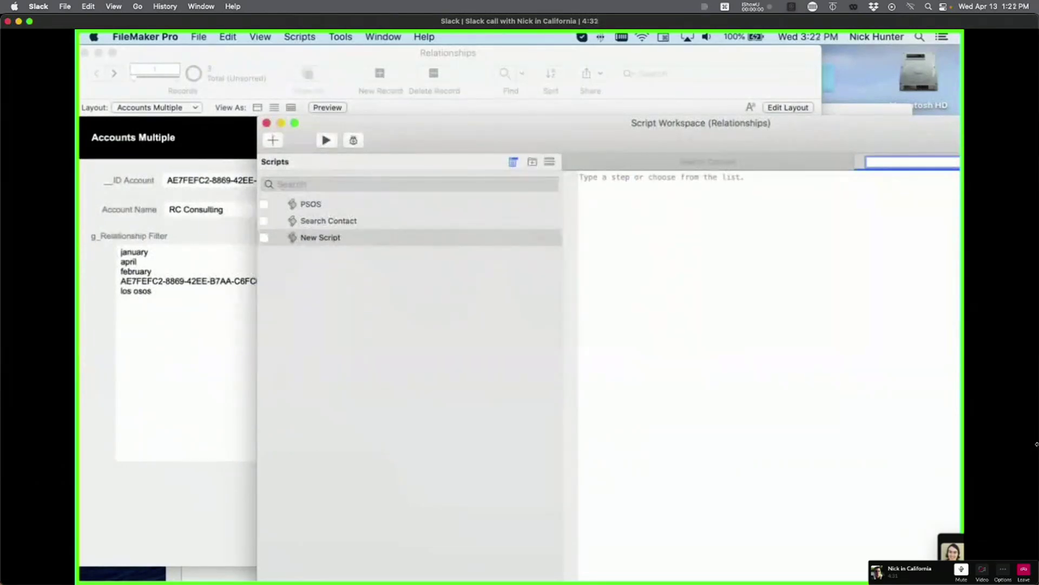
click(394, 297)
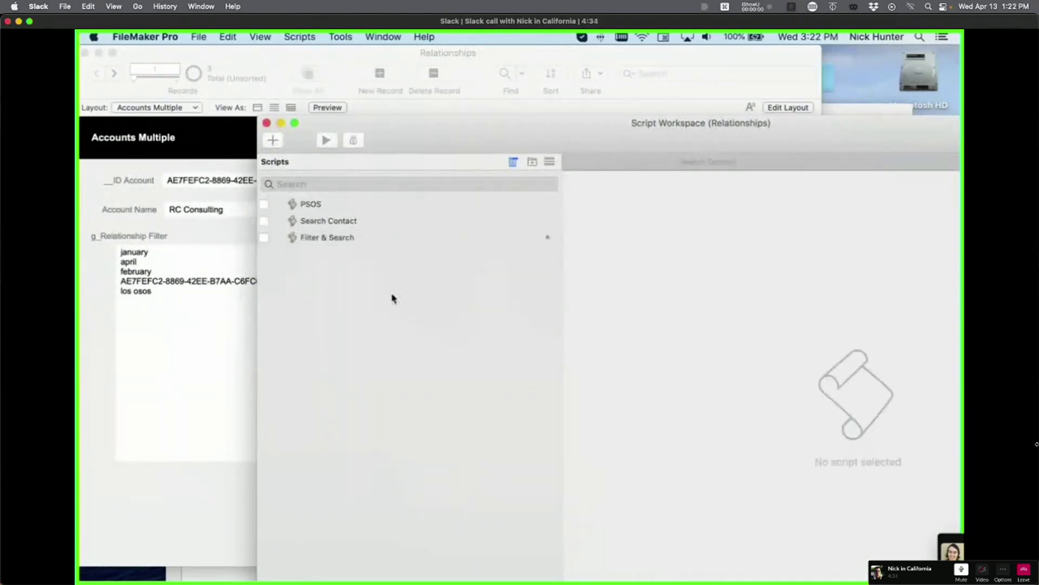
Step: Add a Go to Layout step targeting the Accounts Multiple layout as the first step of the Filter & Search script
click(362, 243)
click(642, 183)
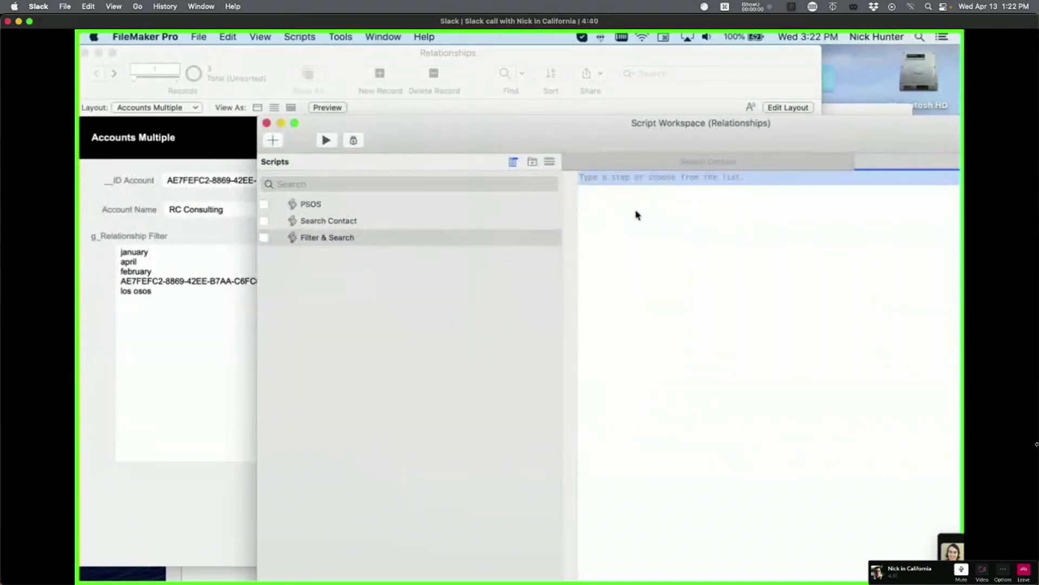
text(go to lay)
key(Return)
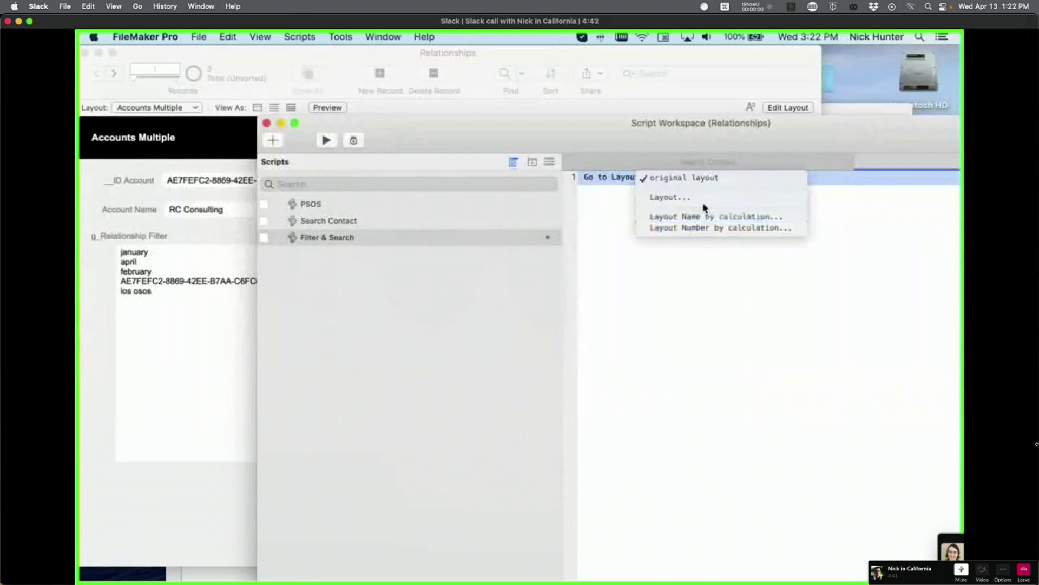
click(674, 197)
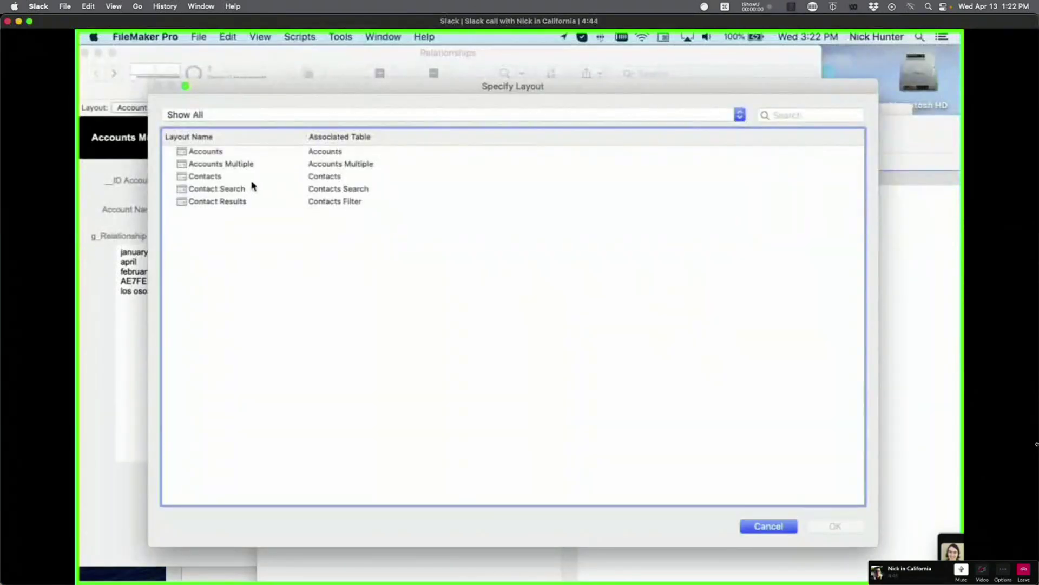
double_click(239, 165)
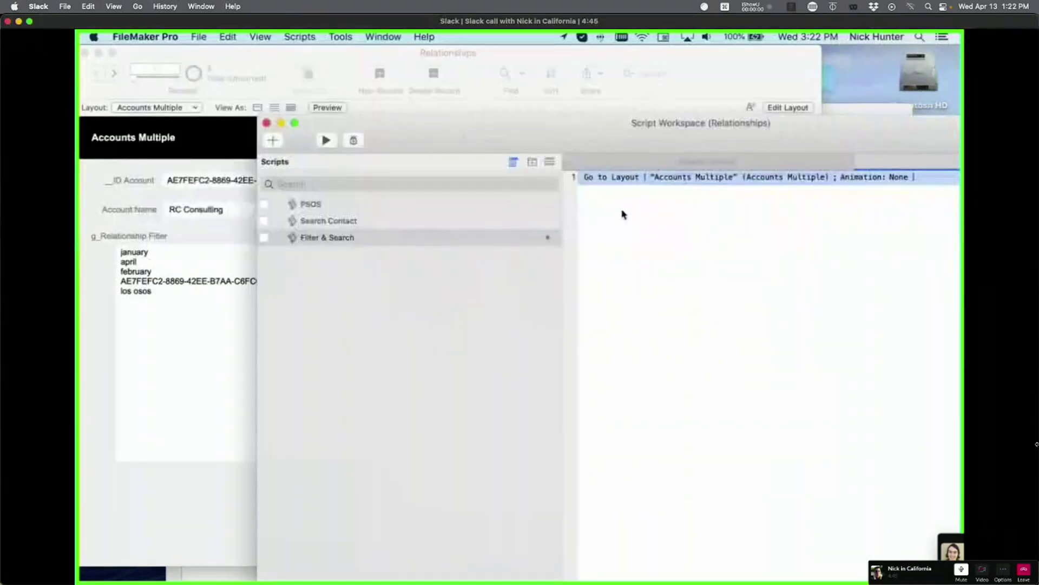
click(613, 189)
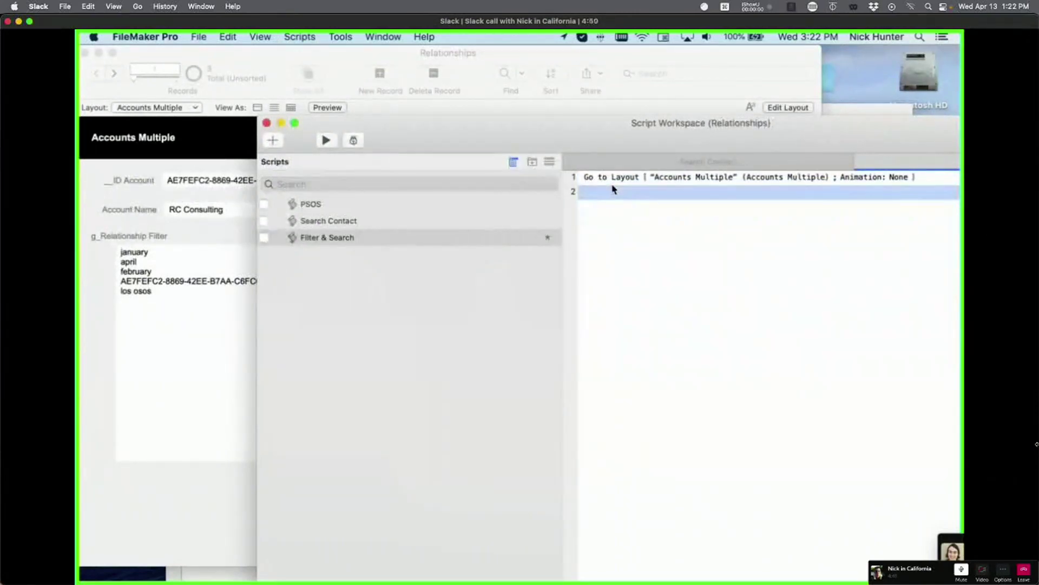
Step: Examine the list of values in the g_Relationship Filter field on the Accounts Multiple layout, and return to the Script Workspace
click(186, 297)
drag(185, 298, 110, 243)
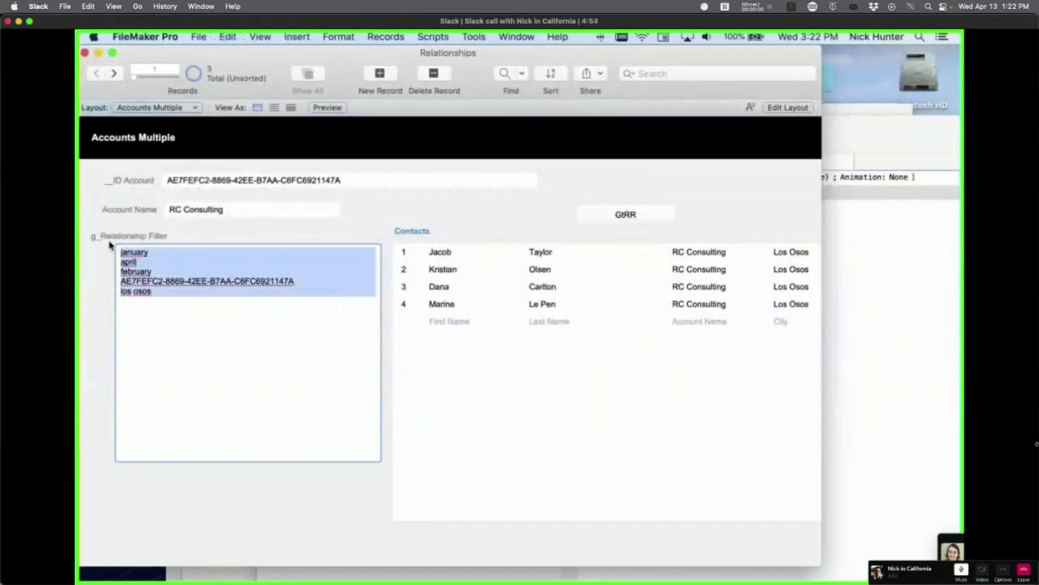
click(158, 237)
click(193, 304)
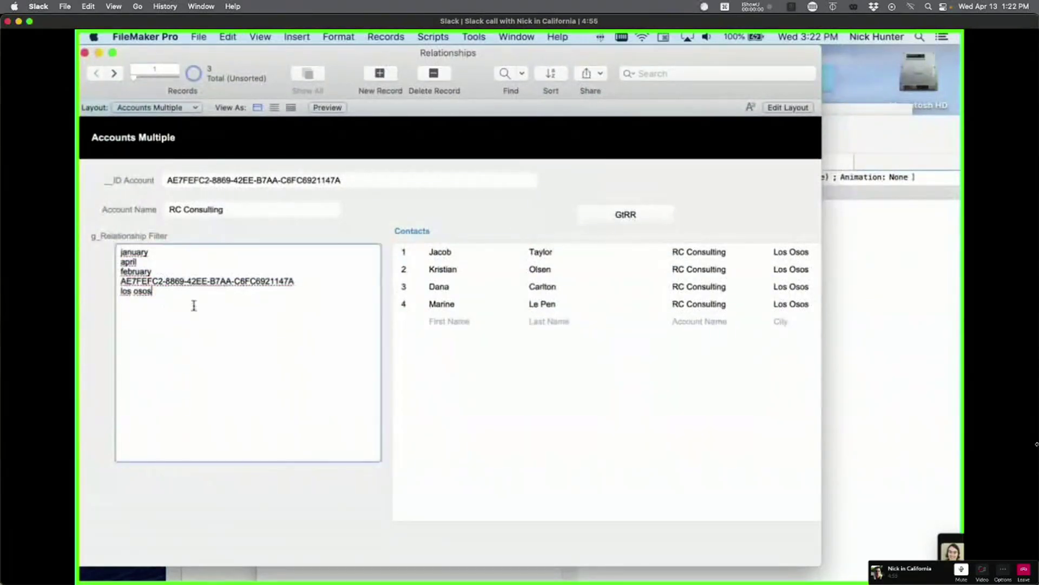
drag(193, 305, 123, 241)
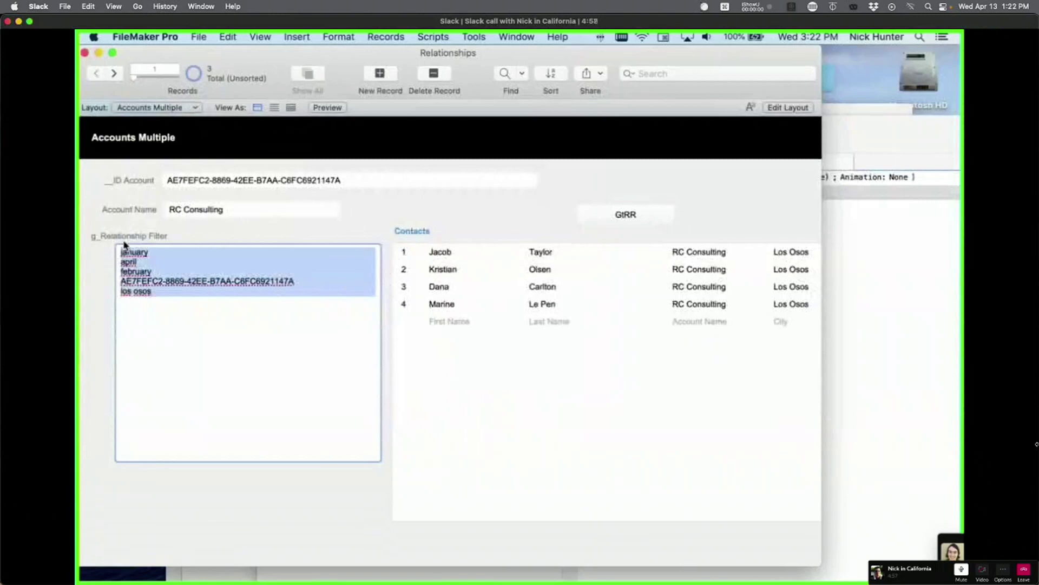
click(133, 238)
click(921, 400)
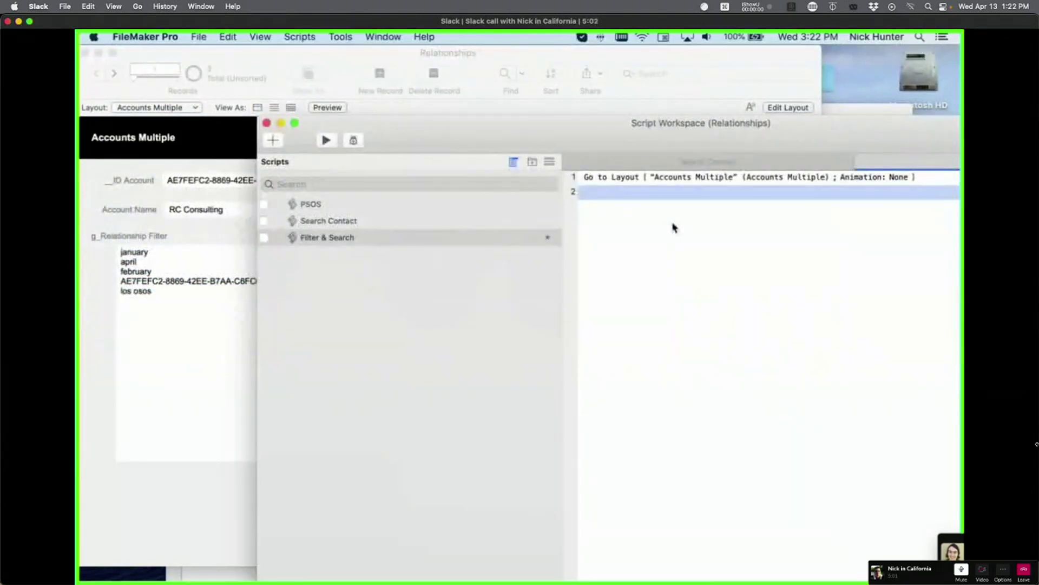
Step: Add a Go to Related Record step from Contacts Multiple using the Contacts layout, leaving Show only related records off
text(go to re)
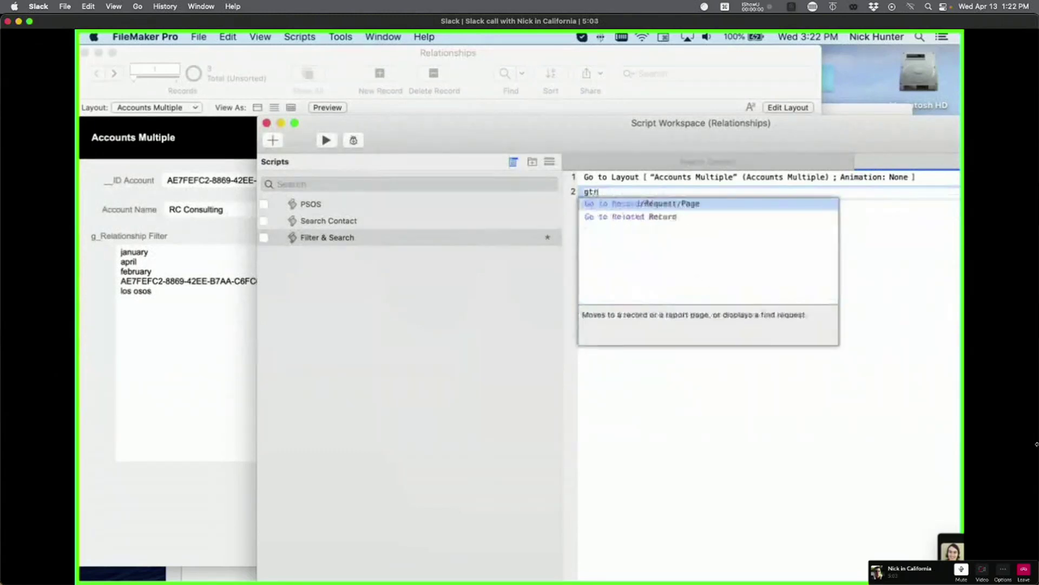
key(Return)
click(621, 297)
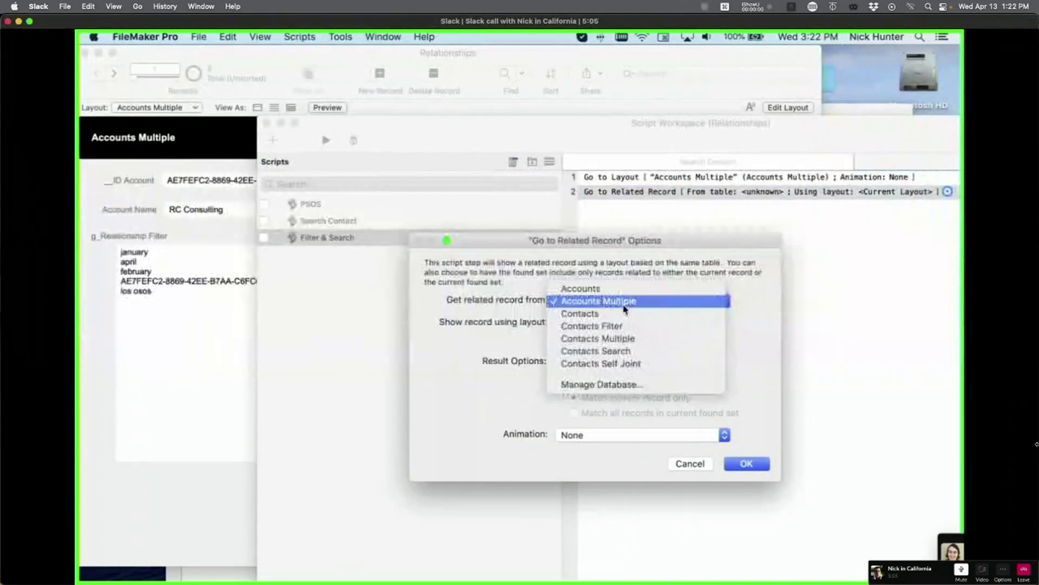
click(640, 338)
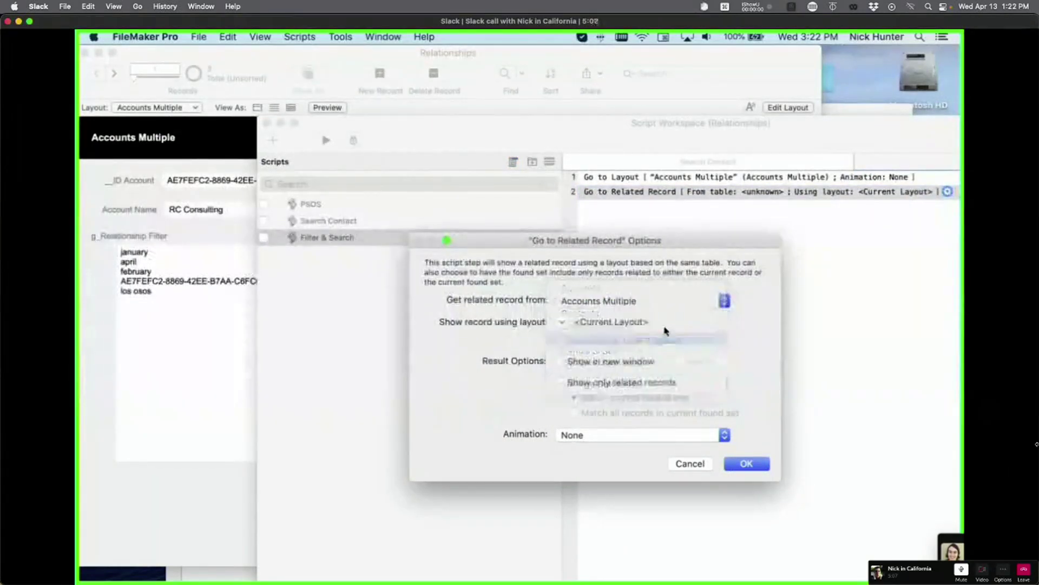
click(563, 322)
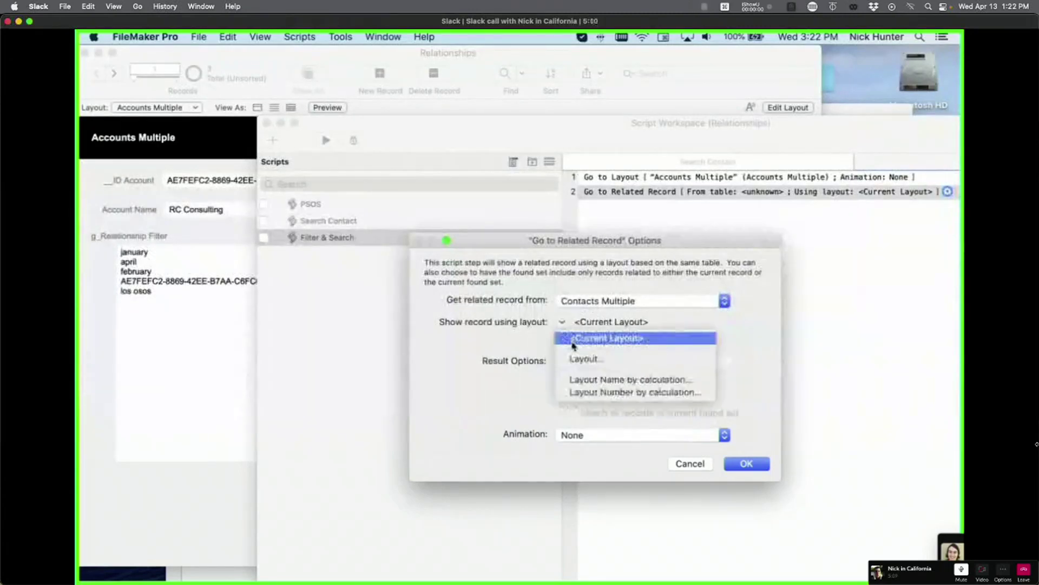
click(590, 360)
double_click(260, 157)
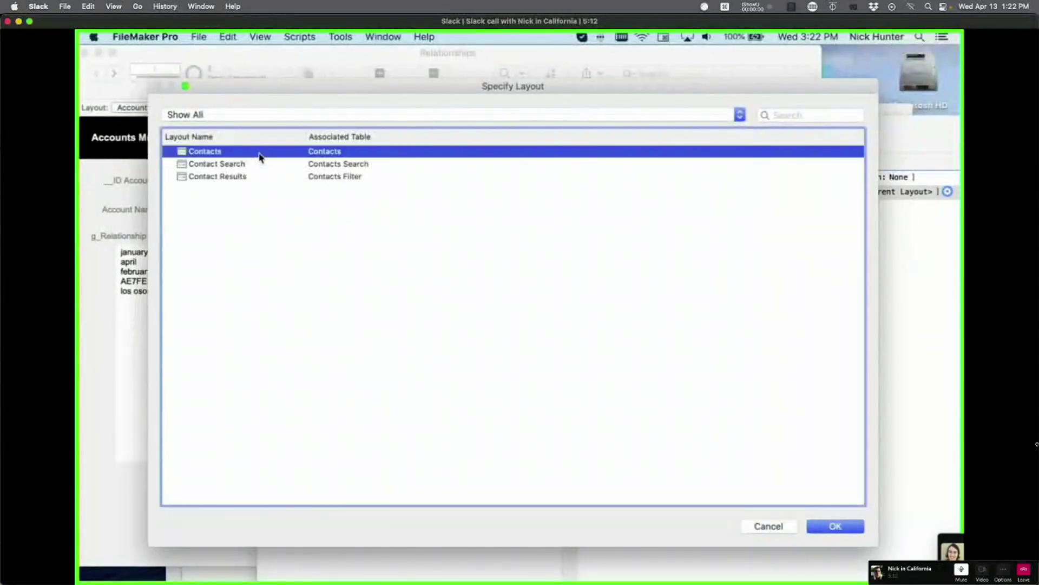
click(562, 383)
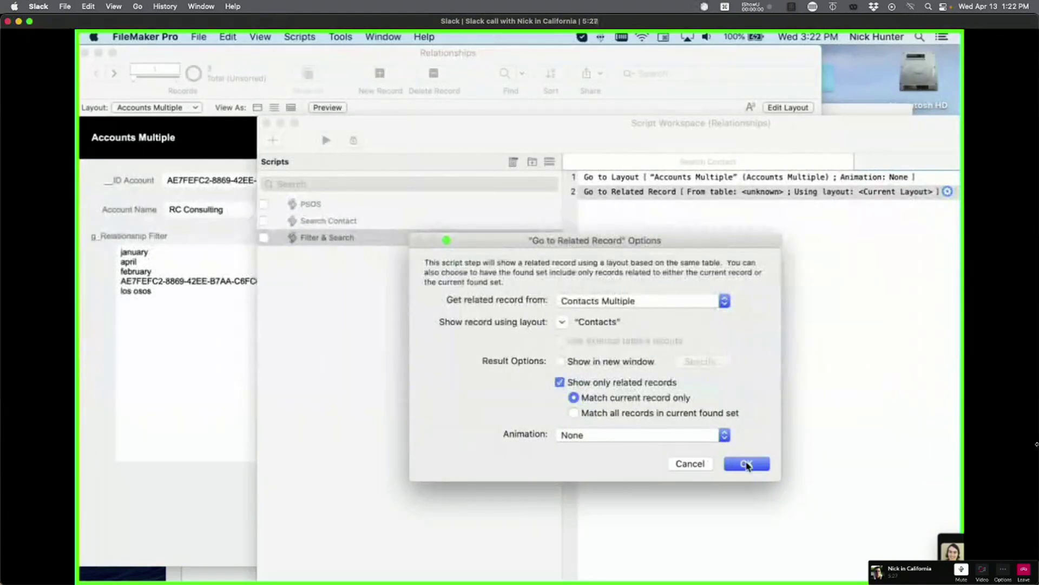
click(622, 384)
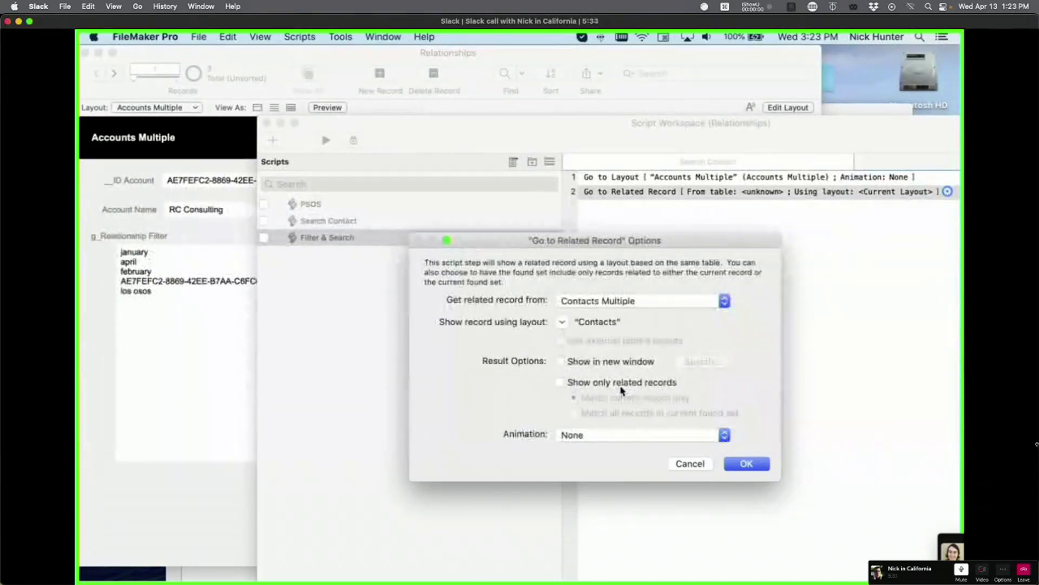
click(746, 464)
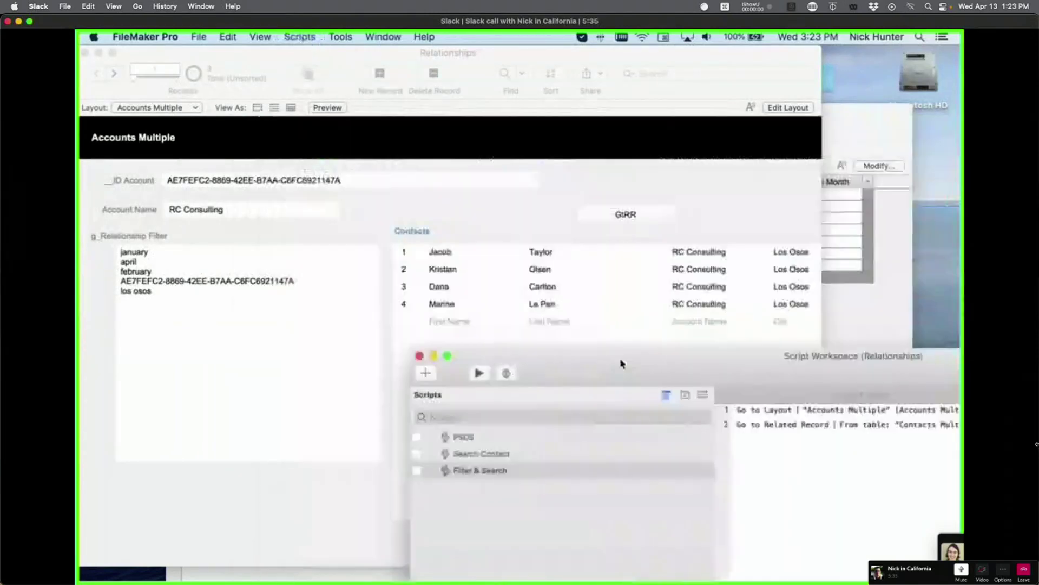
Step: Turn off Show only related records in the GtRR button's Go to Related Record action, and return to Browse mode
key(super+l)
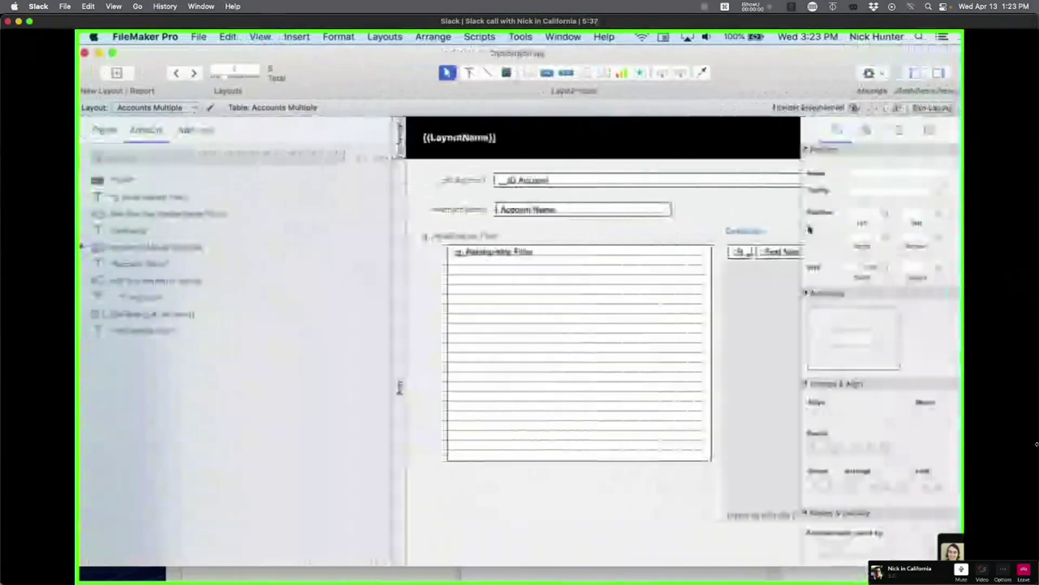
double_click(705, 214)
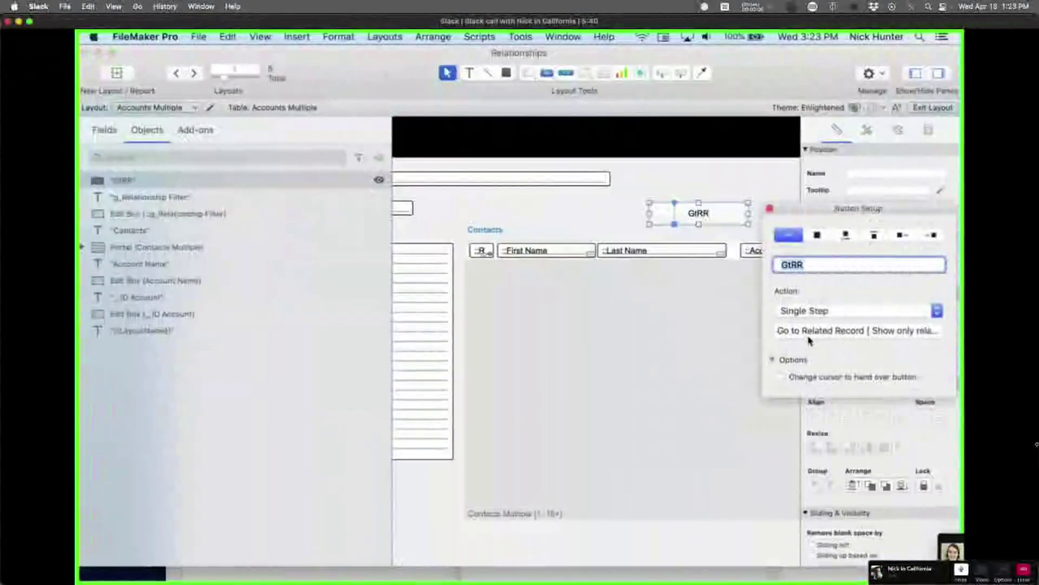
click(783, 332)
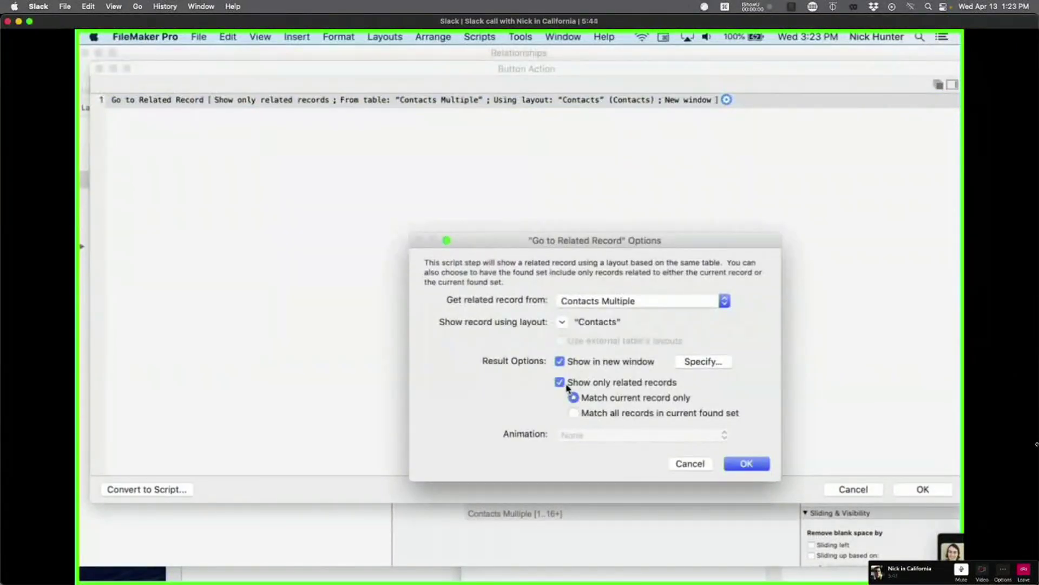
click(559, 382)
click(747, 463)
click(923, 489)
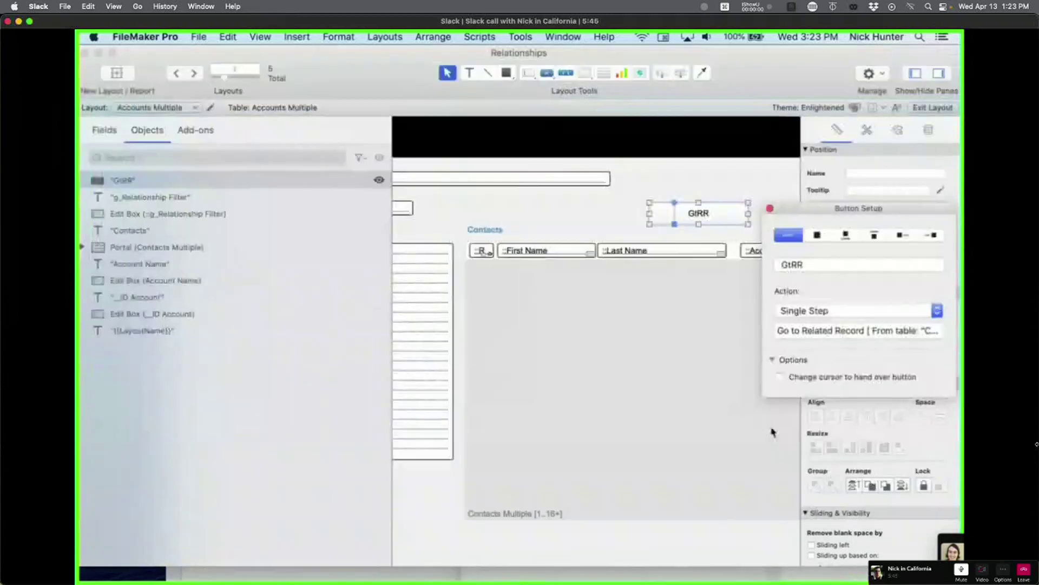
click(638, 348)
key(super+b)
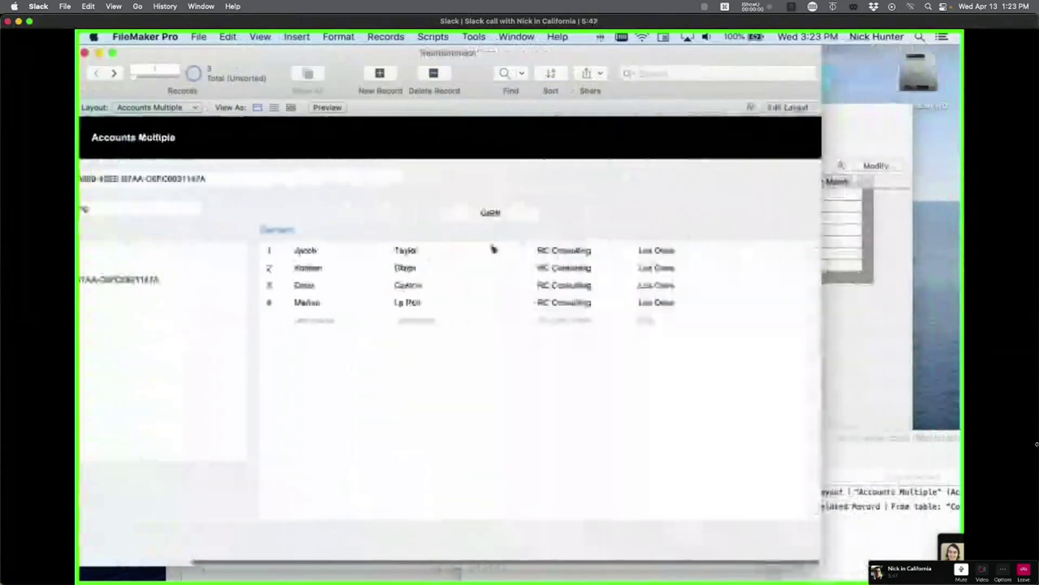
Step: Run the GtRR button, compare its new Contacts window side by side with the Accounts Multiple portal, and close that window
click(504, 218)
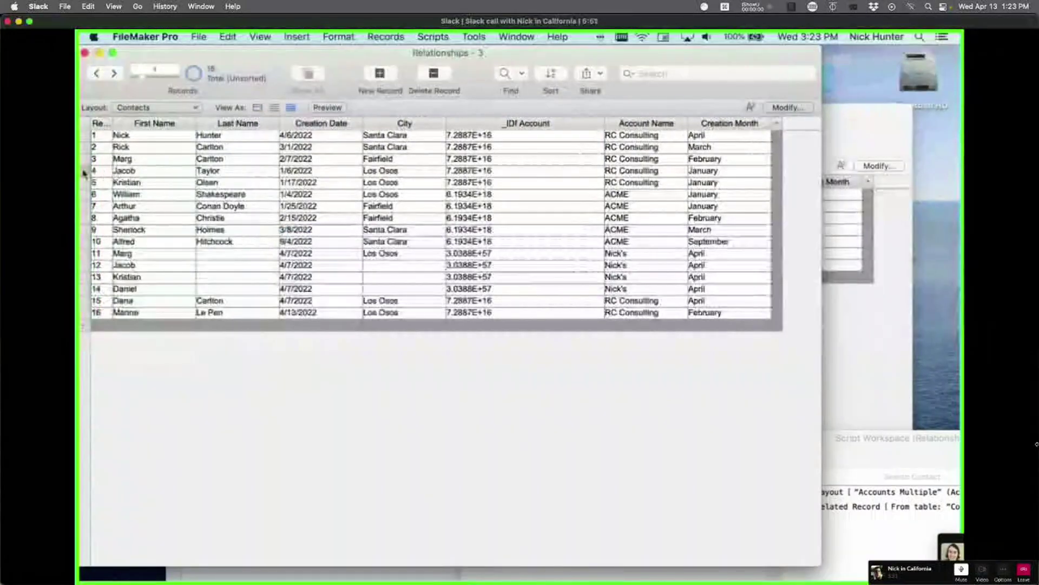
drag(230, 56, 587, 207)
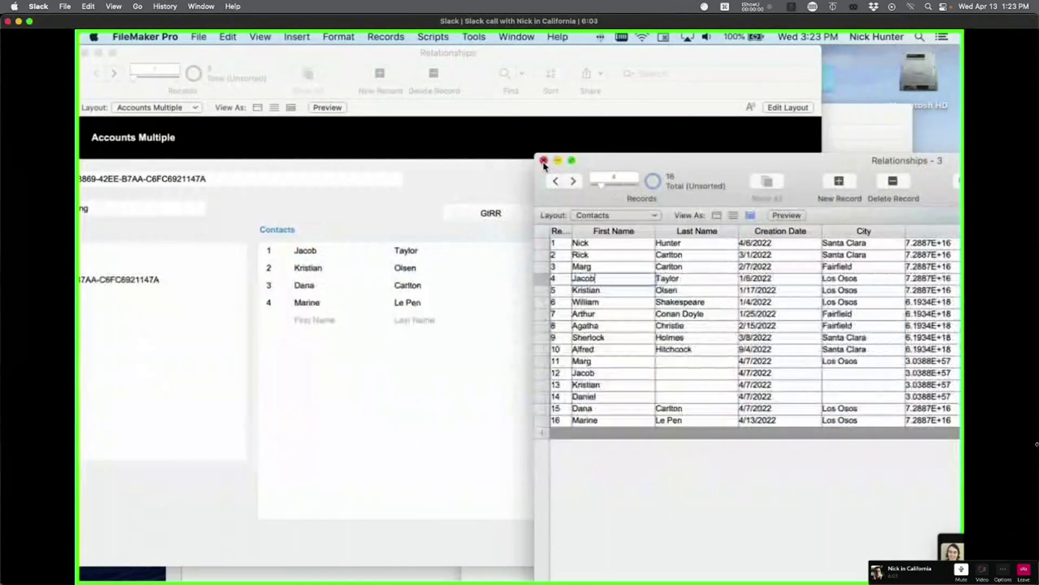
click(543, 162)
Step: Turn Show only related records back on in the GtRR button's action, matching the current record only, and return to Browse mode
key(super+l)
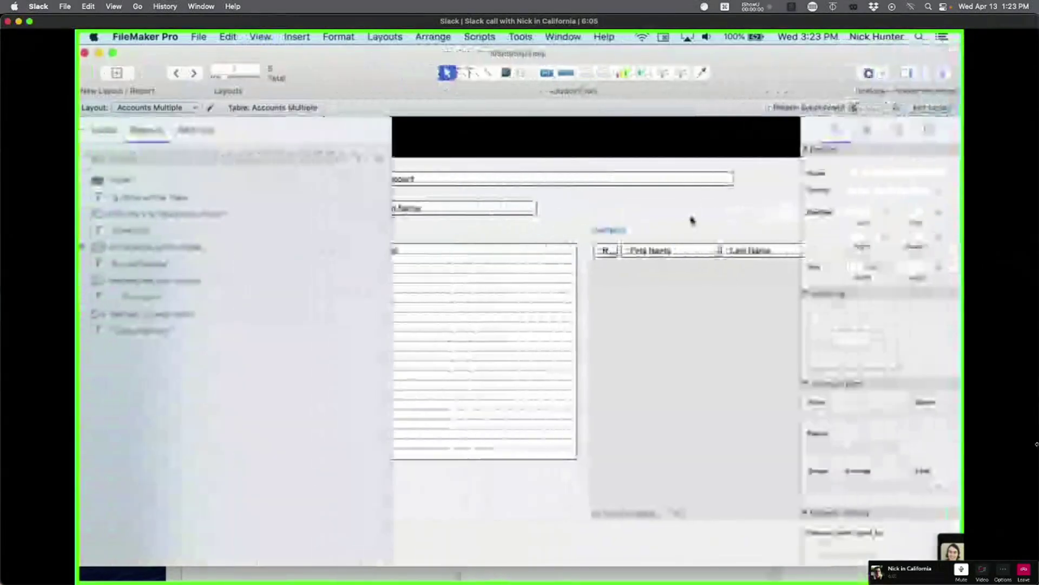
double_click(638, 221)
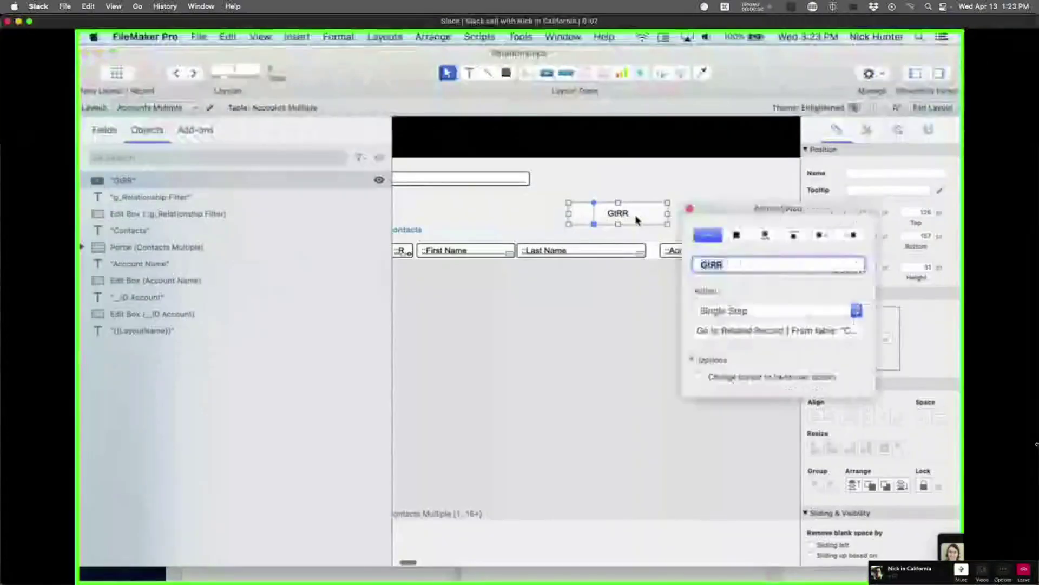
click(747, 332)
double_click(295, 101)
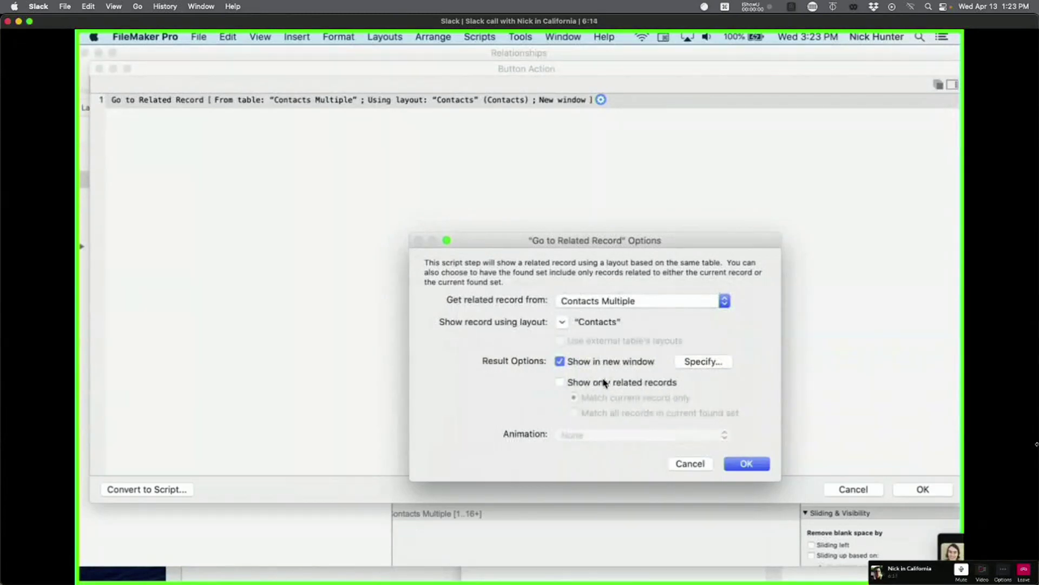
click(607, 383)
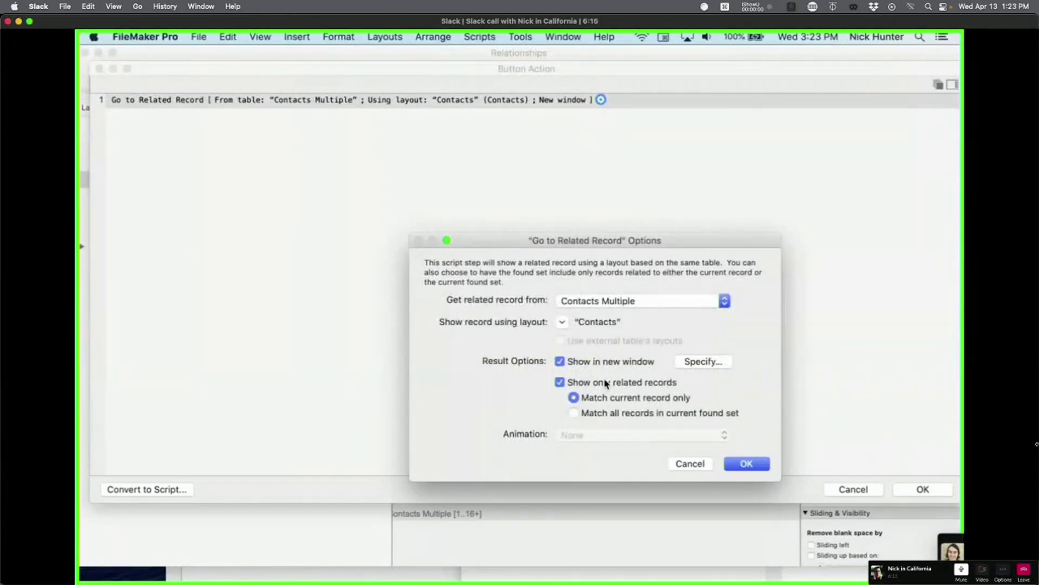
click(607, 383)
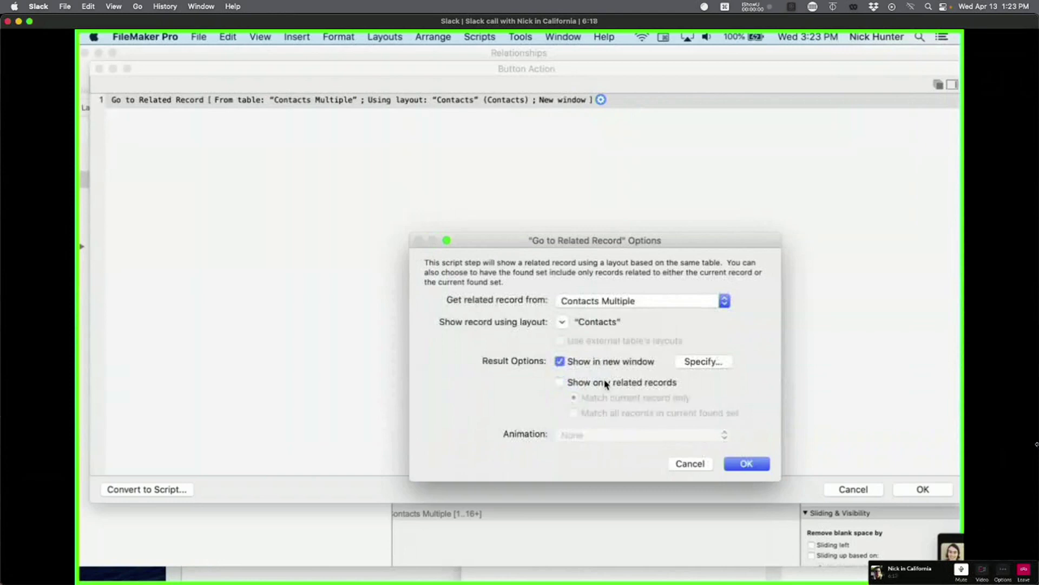
click(607, 383)
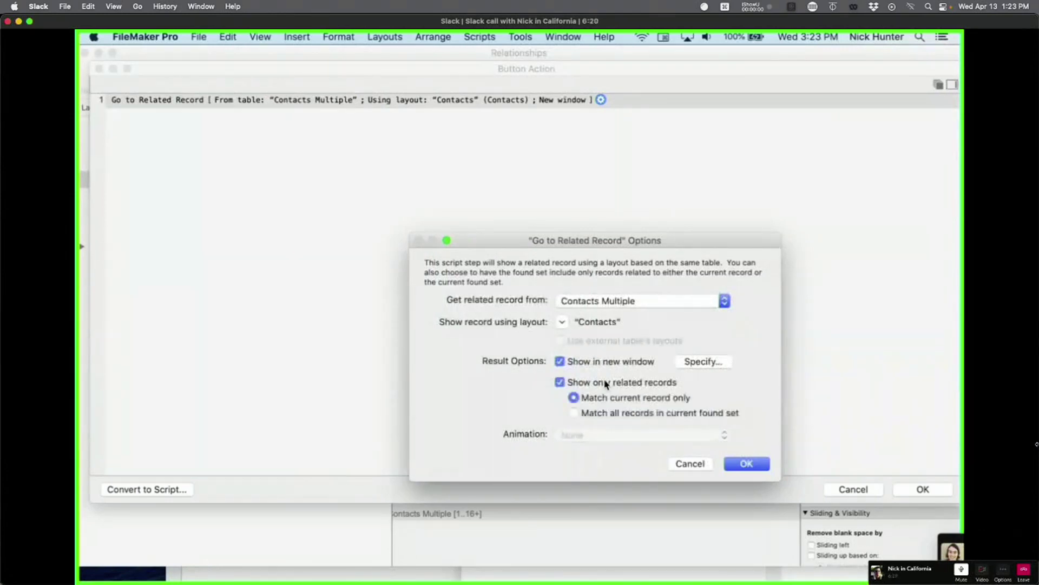
click(758, 463)
click(922, 490)
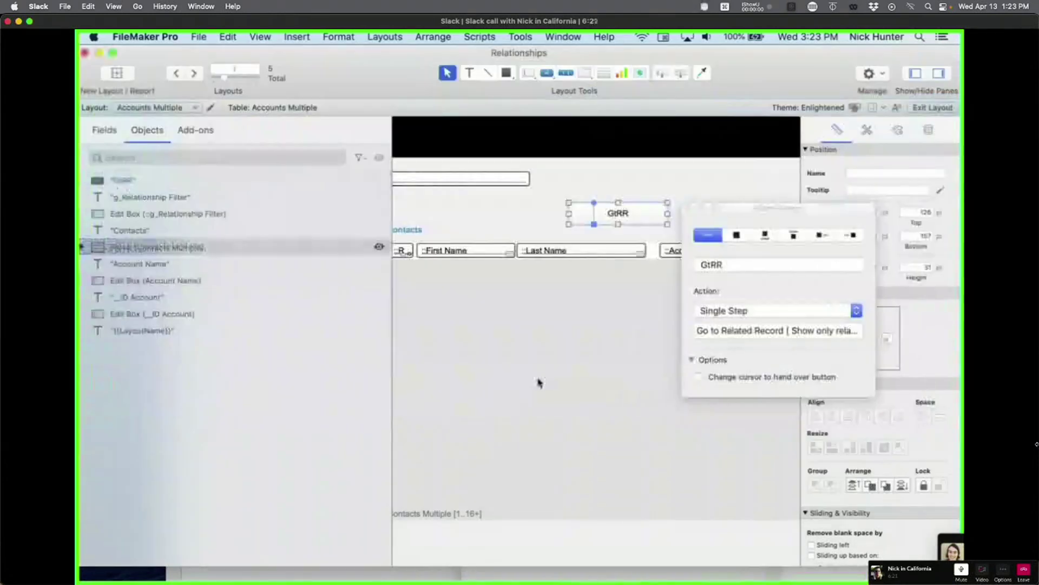
key(super+b)
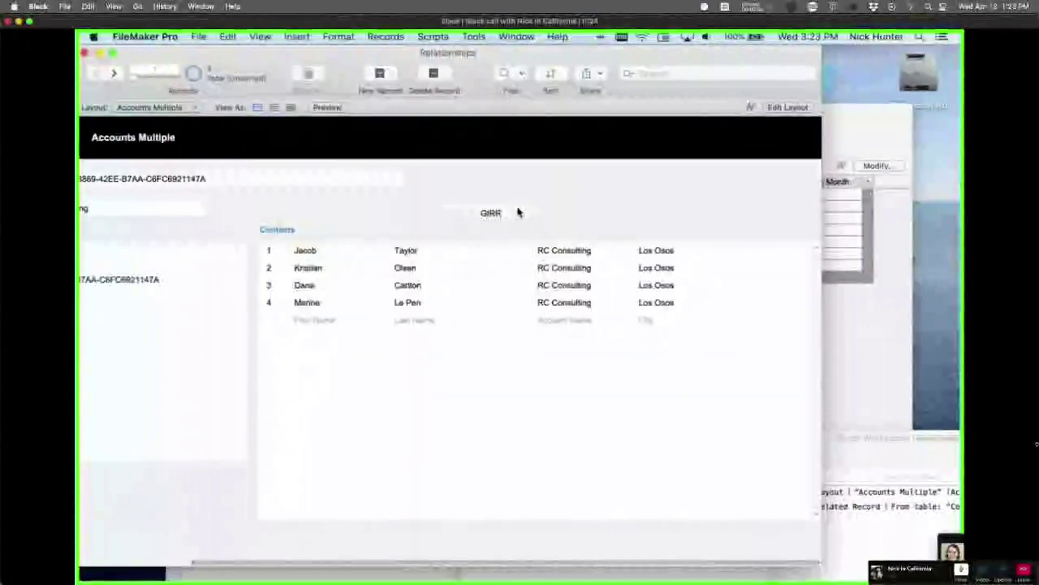
Step: Test the GtRR button, close its result window, and reposition the Script Workspace behind the Accounts Multiple window
click(519, 212)
key(super+w)
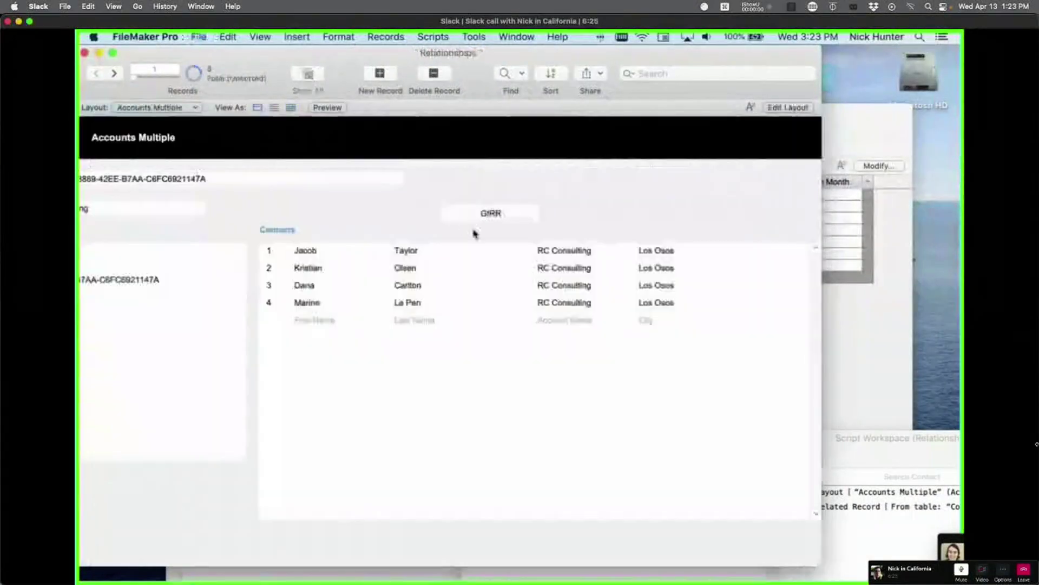
click(834, 454)
drag(795, 453, 682, 271)
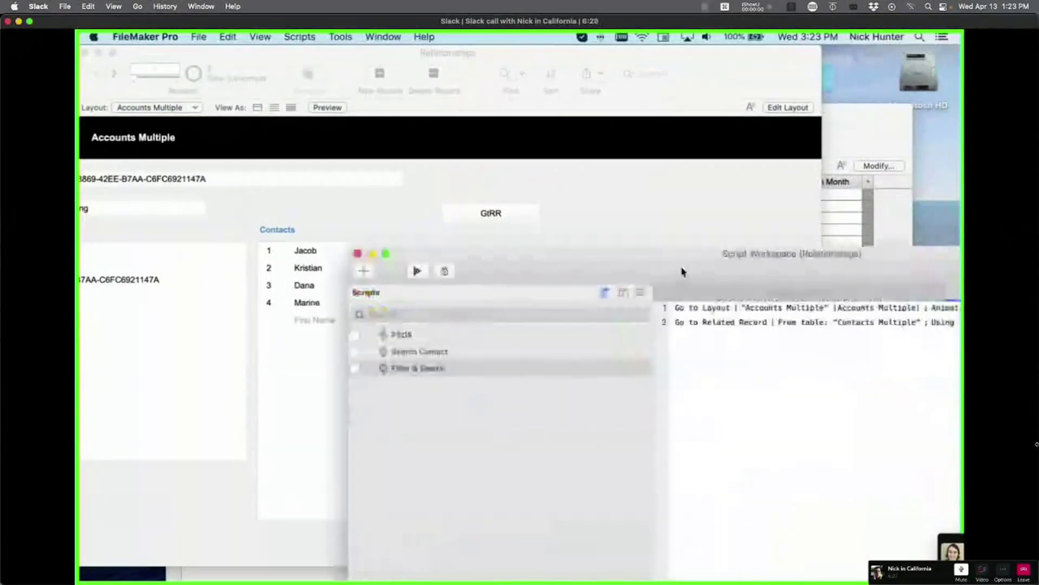
click(571, 230)
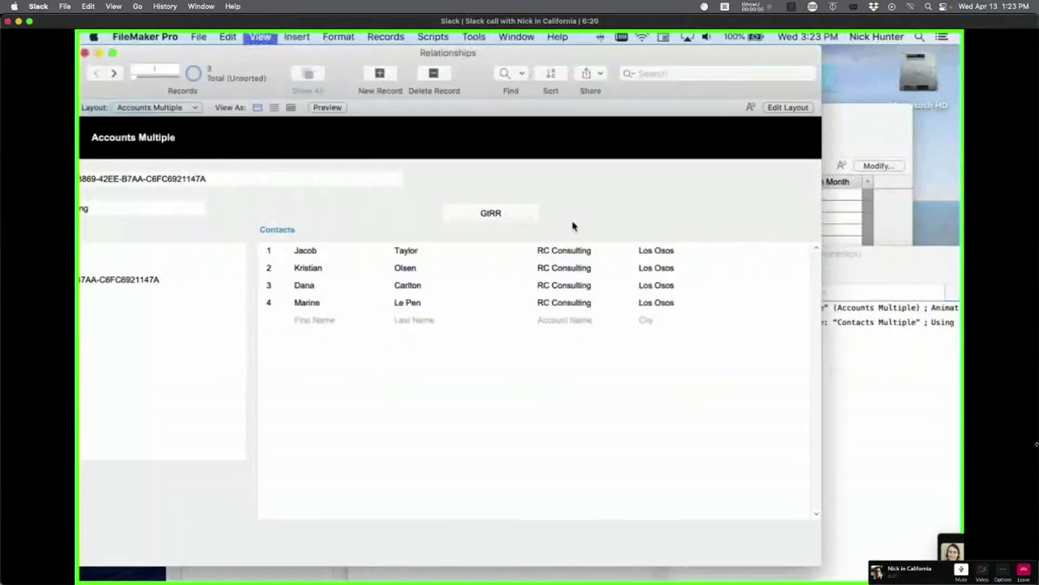
Step: Create a text field named g_Search in the Accounts table through Manage Database
key(super+l)
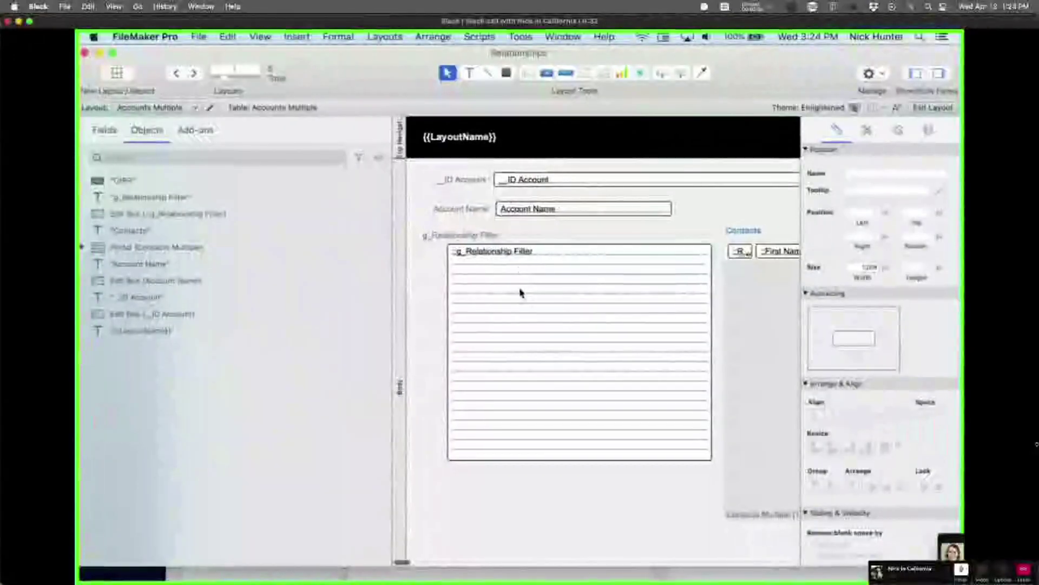
click(520, 293)
key(shift+super+d)
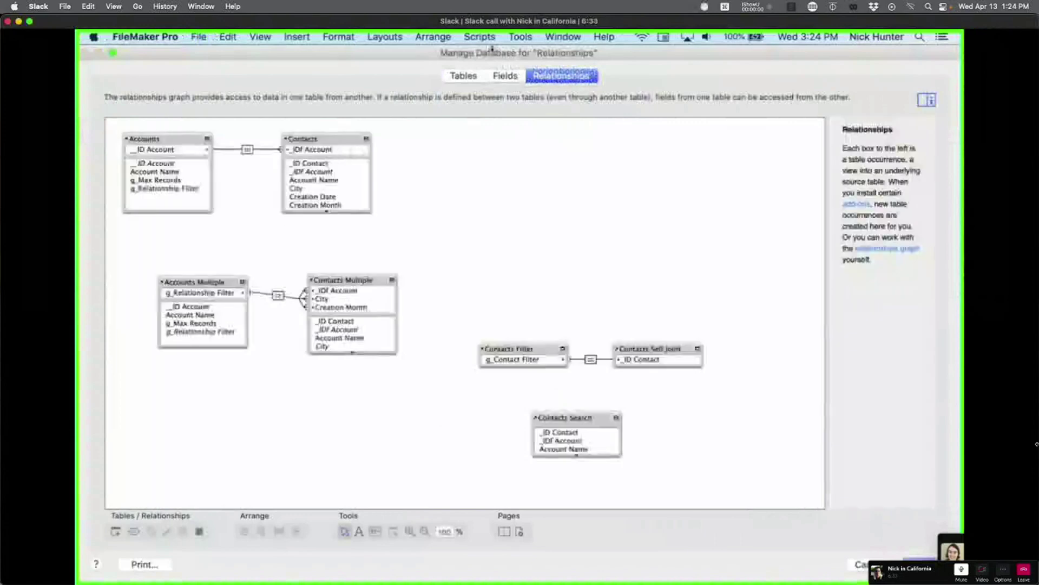
click(505, 76)
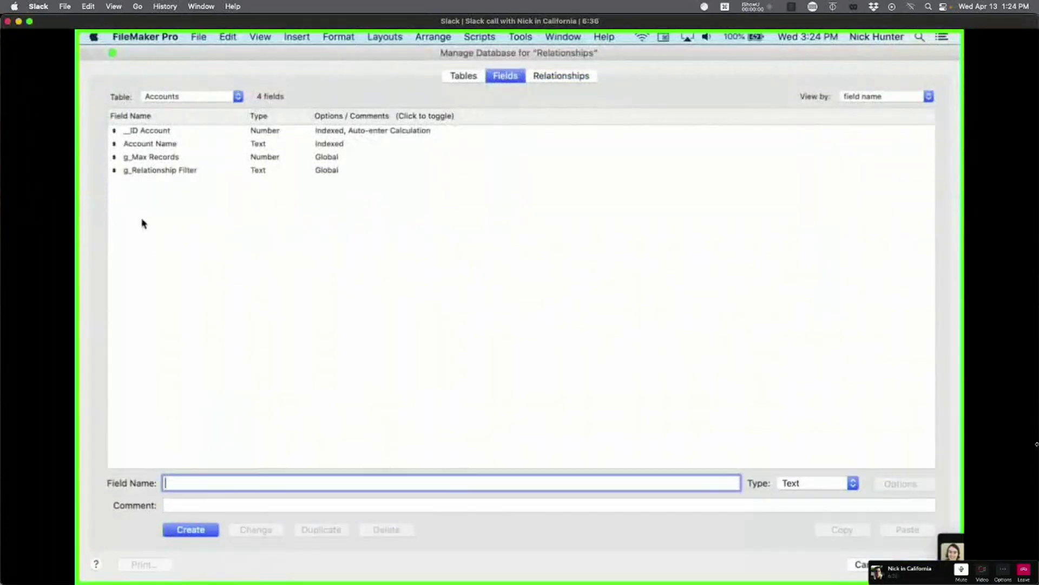
click(233, 171)
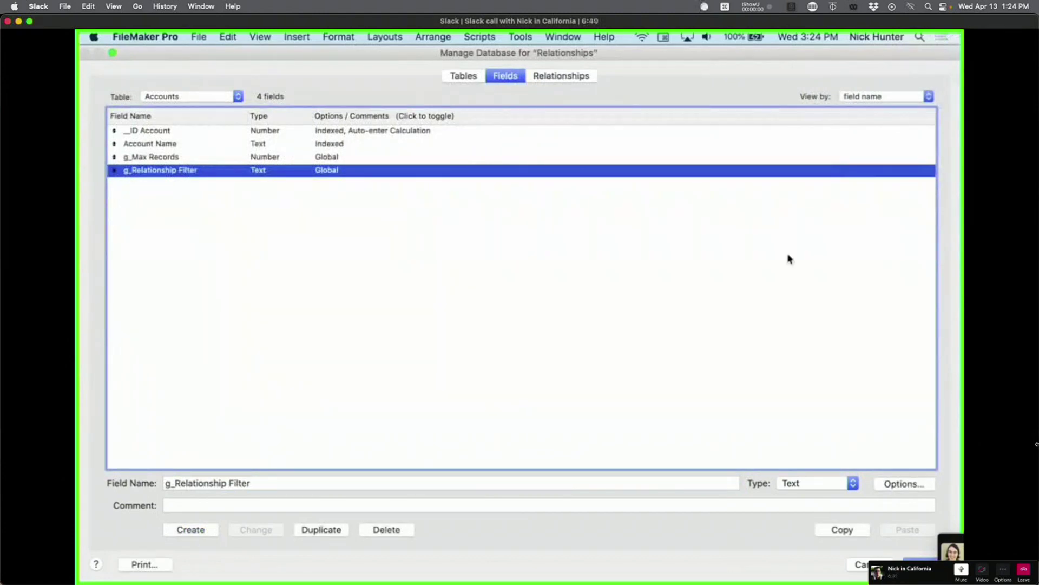
double_click(207, 483)
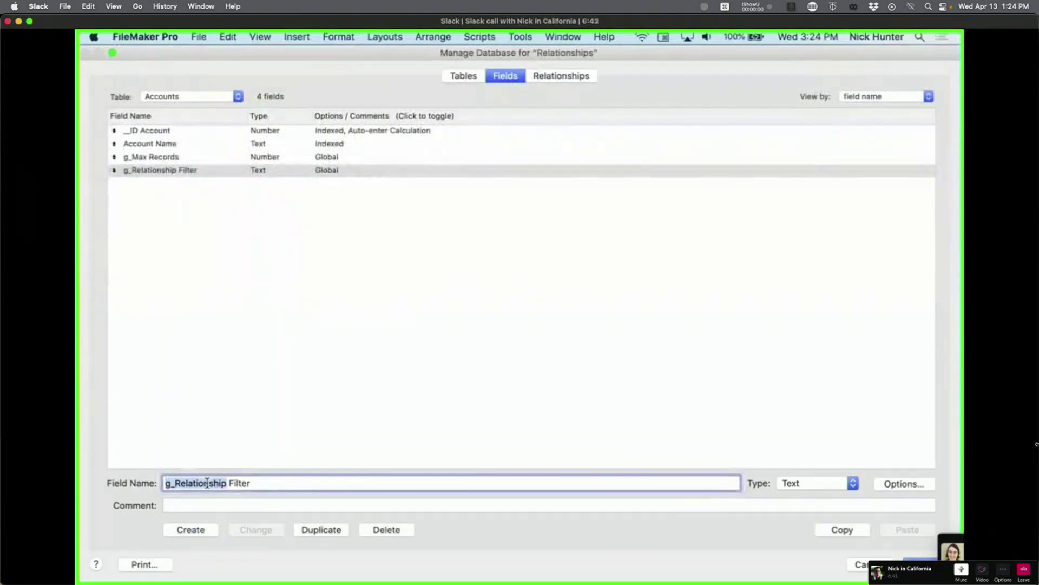
drag(173, 483, 222, 483)
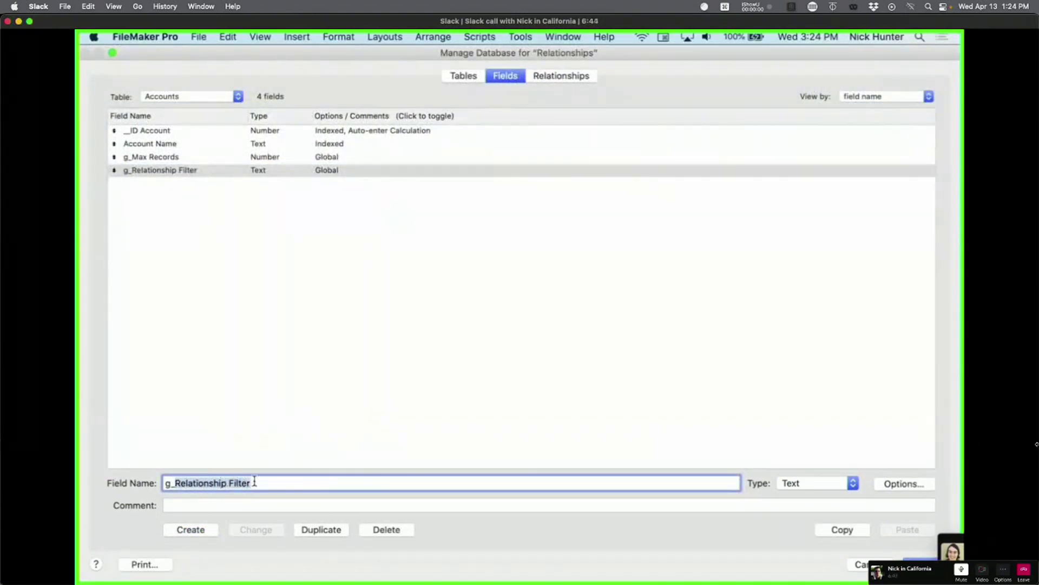
text(_Search)
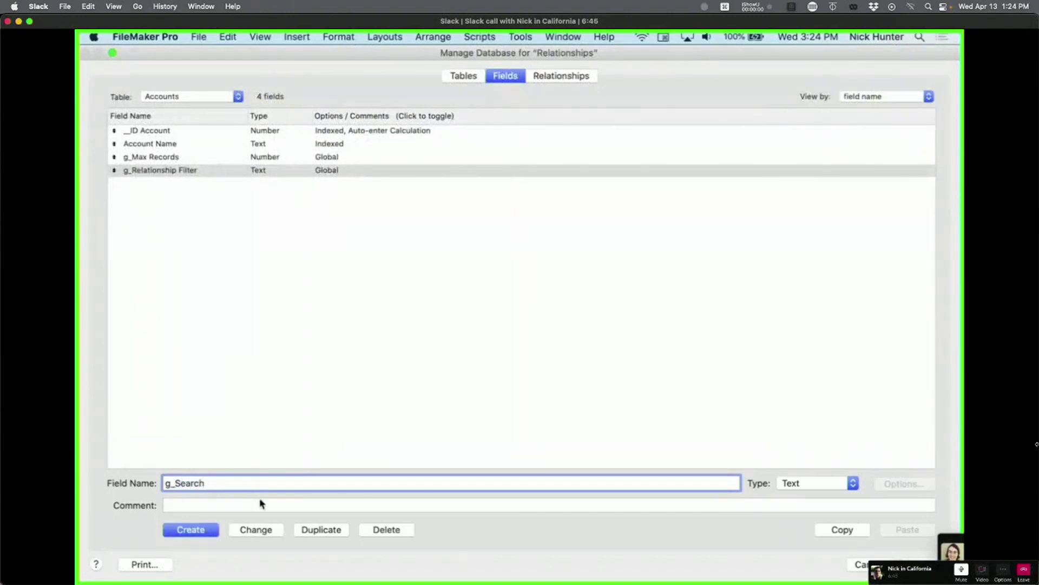
click(191, 529)
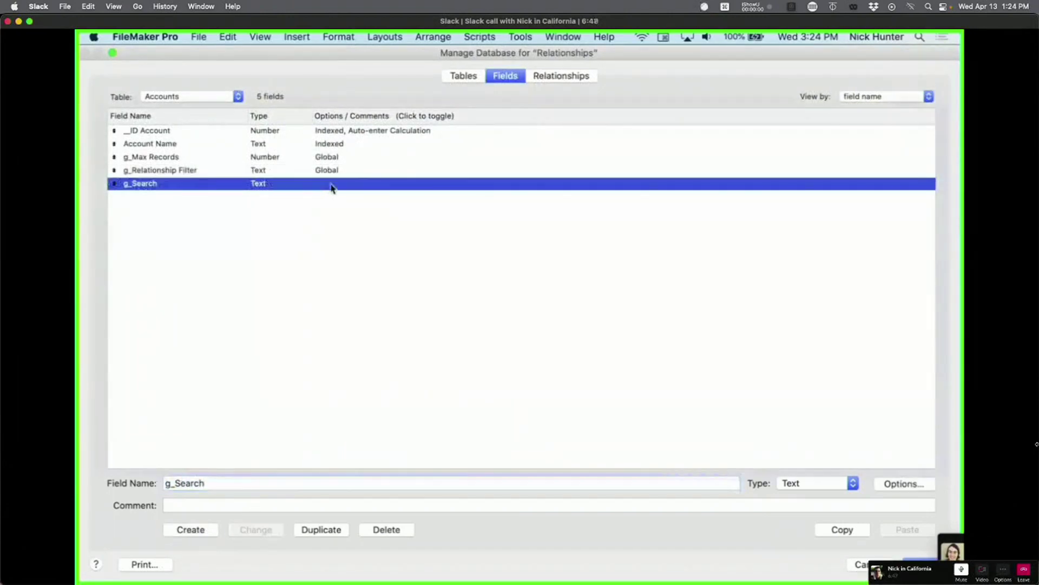
Step: Set the g_Search field to use global storage and save the database changes
double_click(332, 187)
click(763, 149)
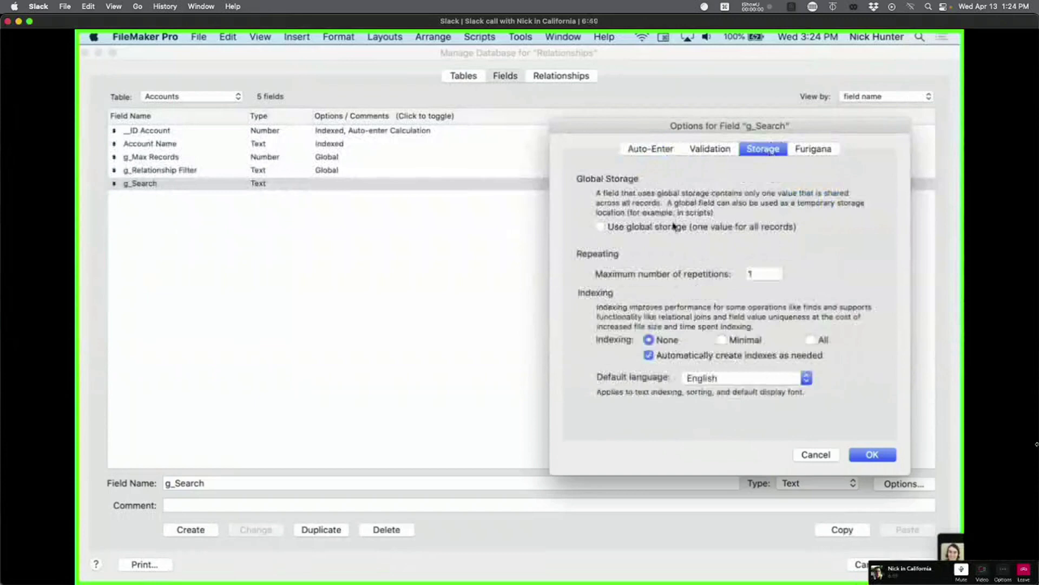
click(674, 226)
click(870, 455)
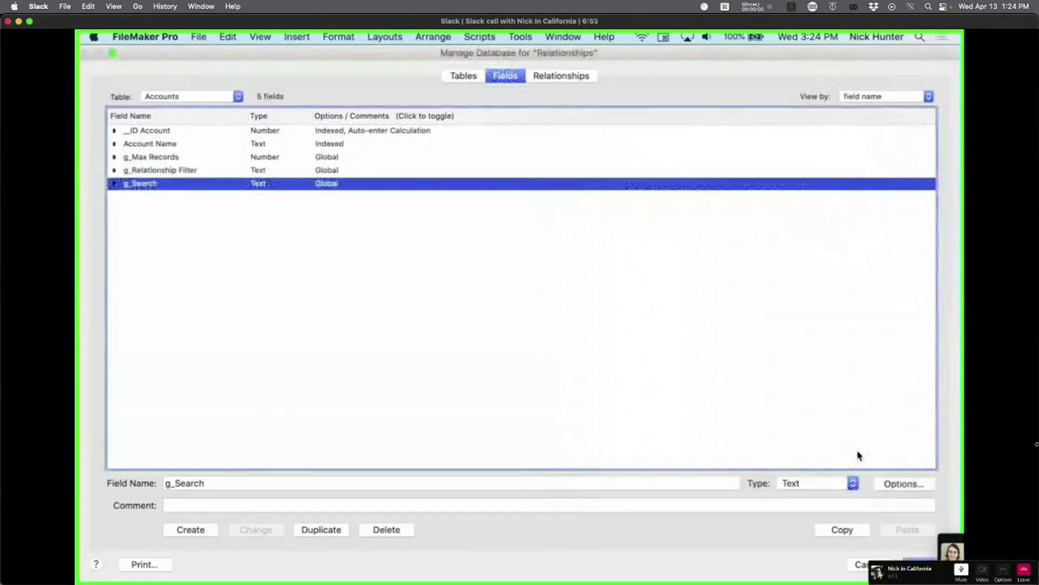
key(Return)
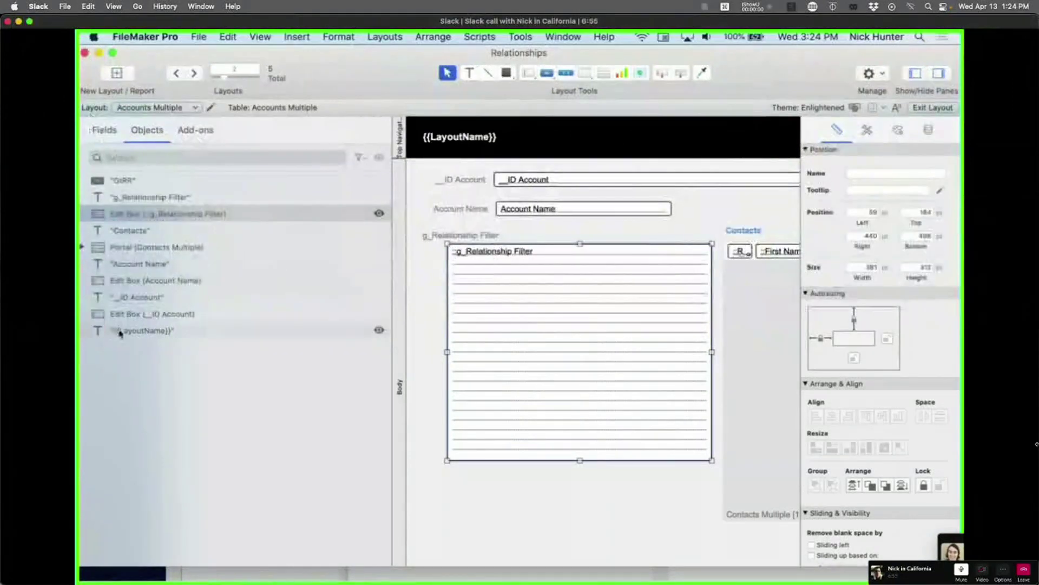
Step: Place the g_Search field with its label below the g_Relationship Filter box, return to Browse mode and enter the new field
click(104, 130)
drag(125, 263, 554, 491)
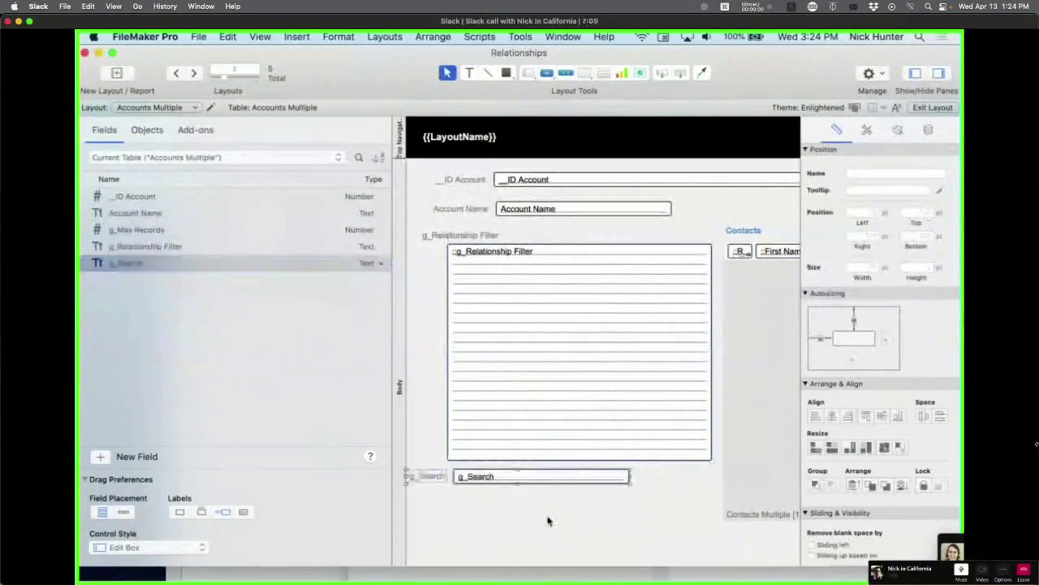
click(551, 522)
key(super+b)
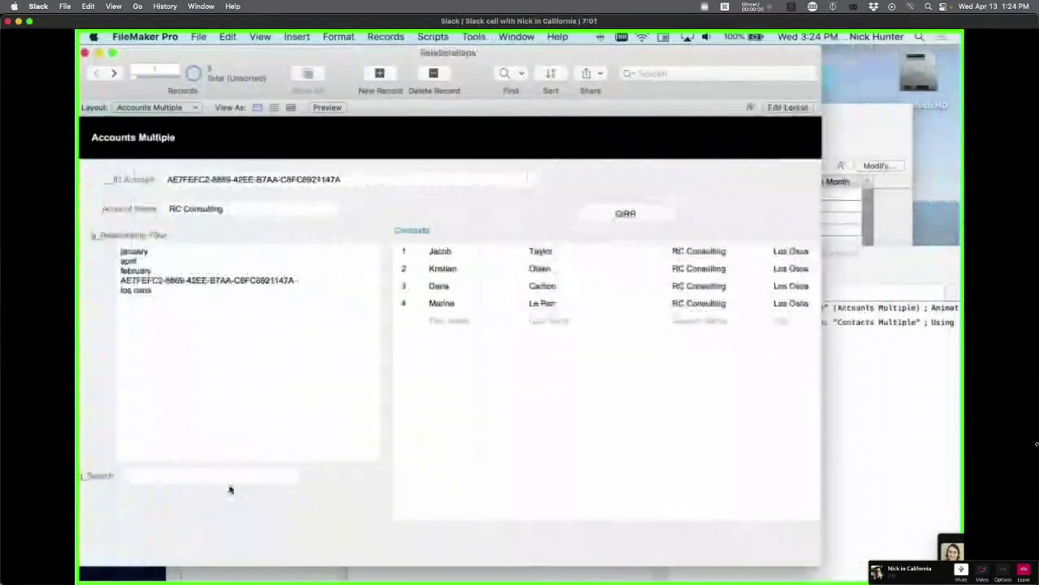
click(227, 476)
Step: Turn on Show only related records, matching the current record only, in the Filter & Search script's Go to Related Record step
key(super+shift+s)
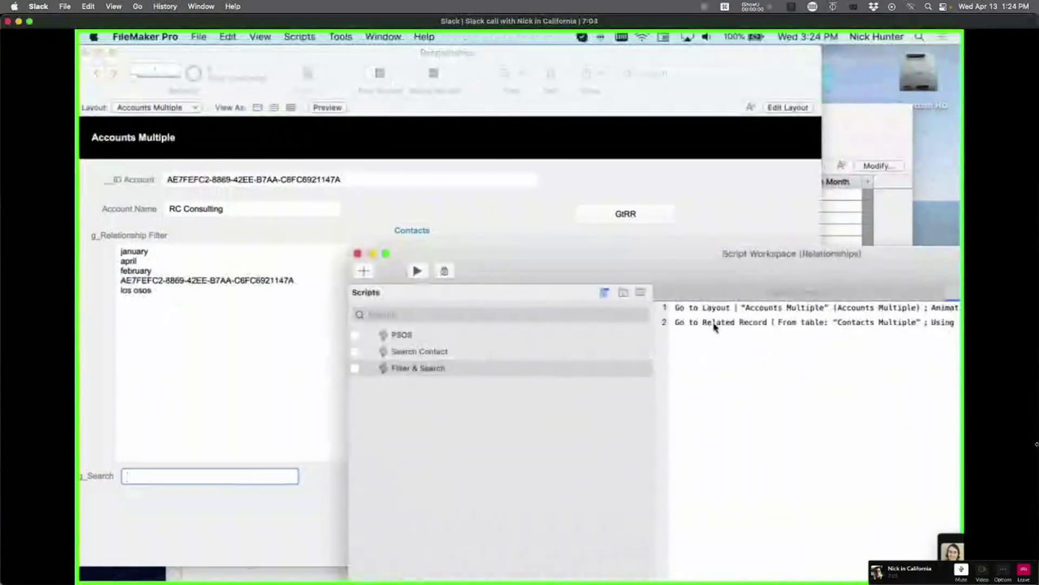
click(713, 323)
double_click(712, 324)
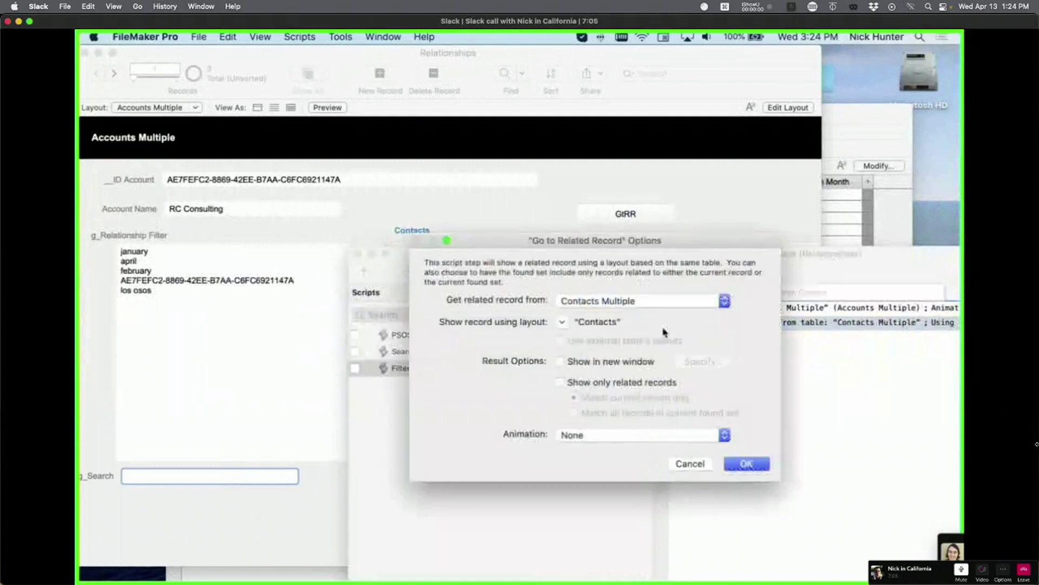
click(575, 383)
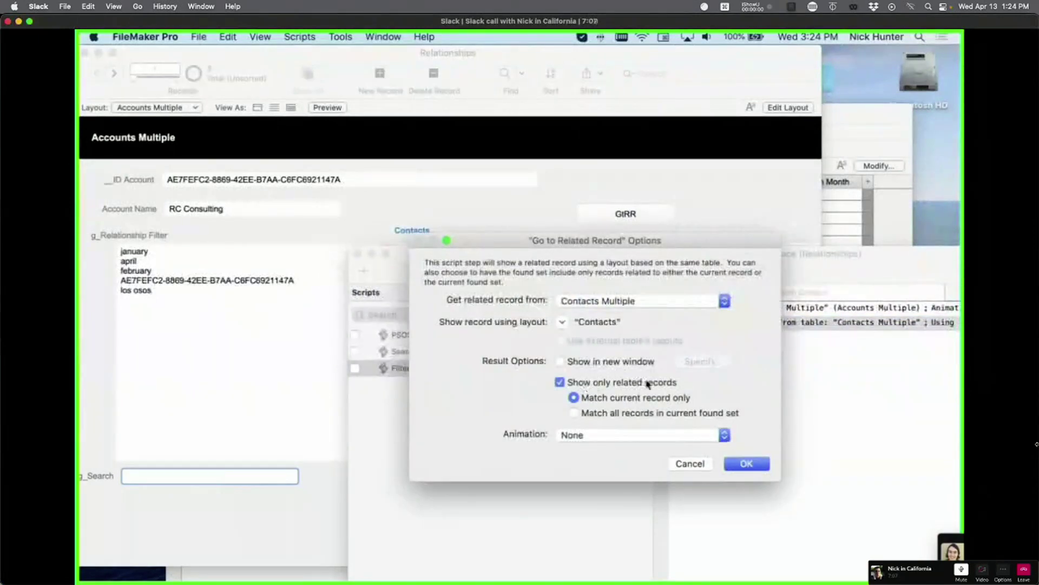
click(746, 463)
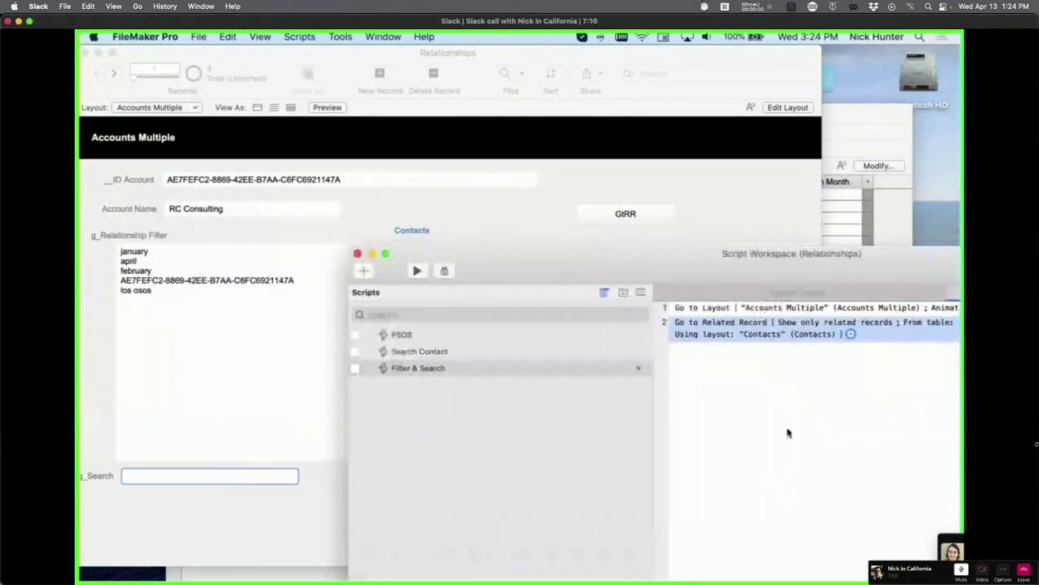
Step: Add an If step with the condition Get ( LastError ) after the Go to Related Record step
drag(695, 262, 611, 224)
click(605, 298)
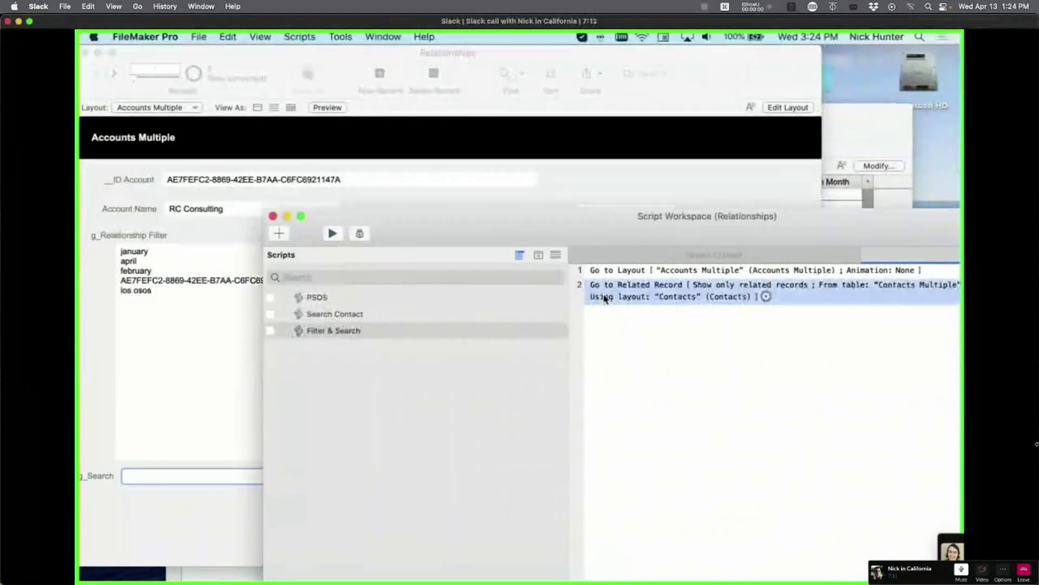
key(Down)
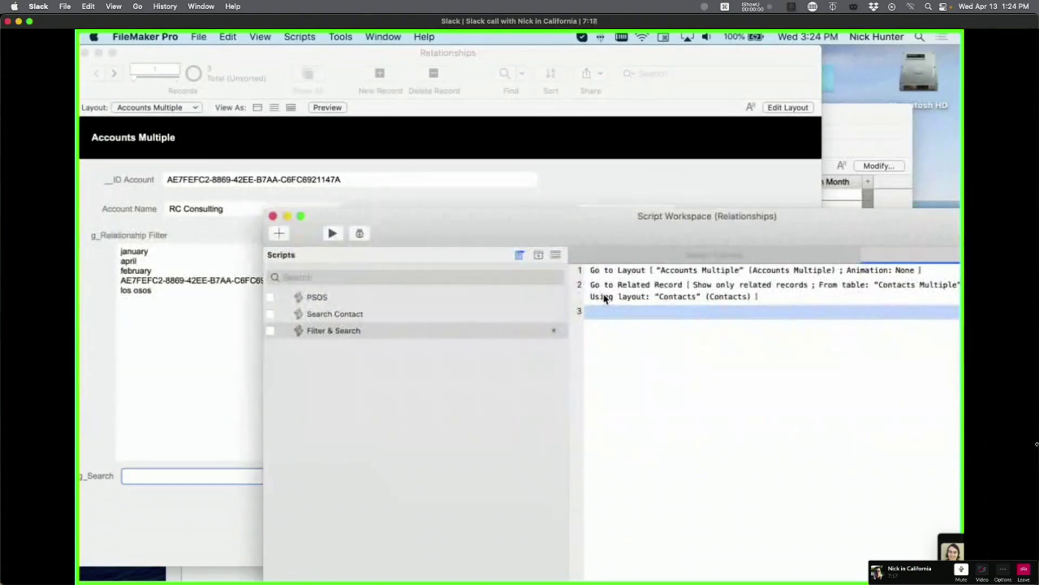
text(If)
key(Return)
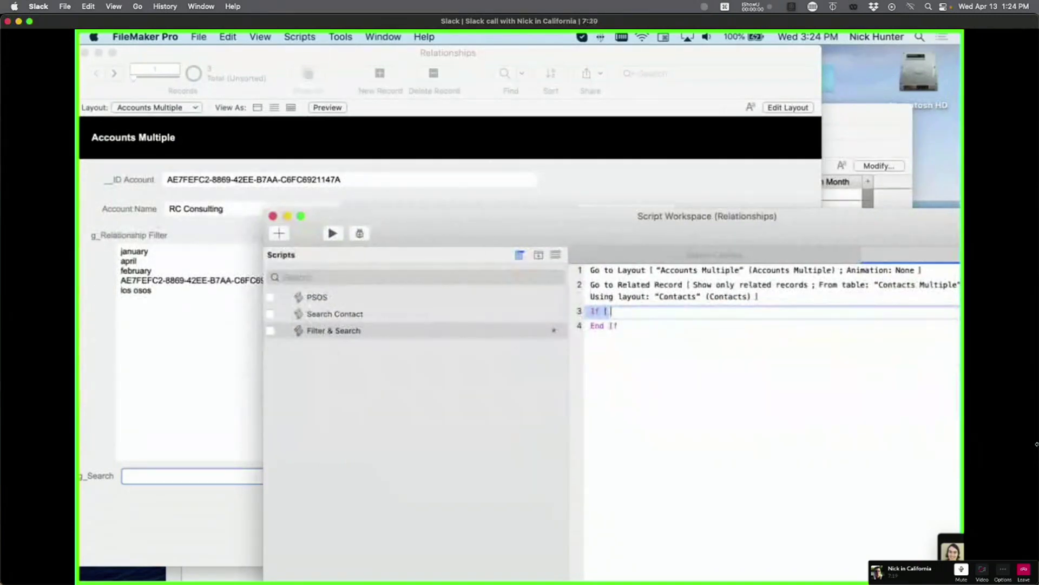
text(Get ( la)
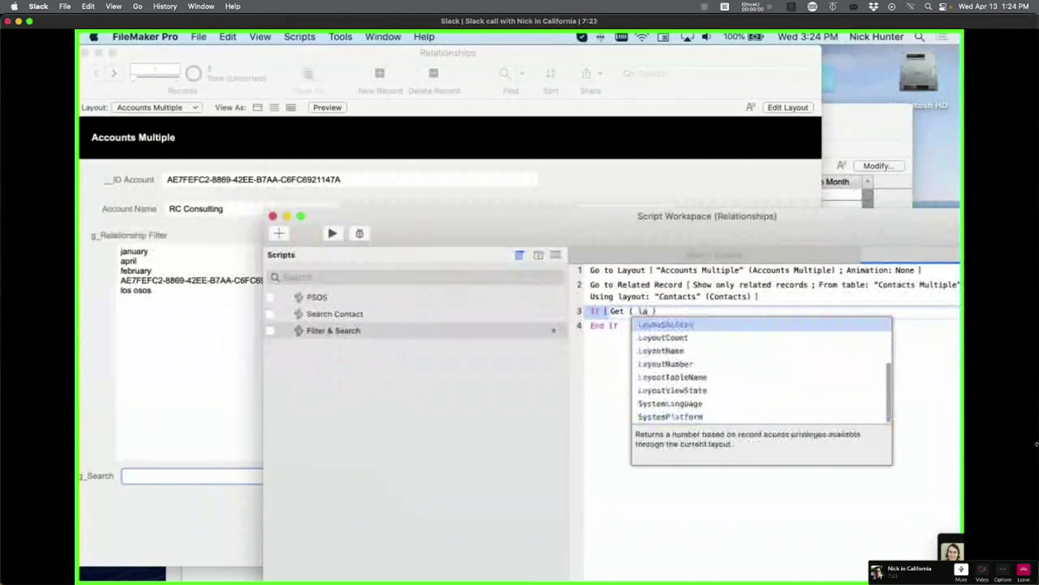
text(stError)
key(Return)
click(653, 348)
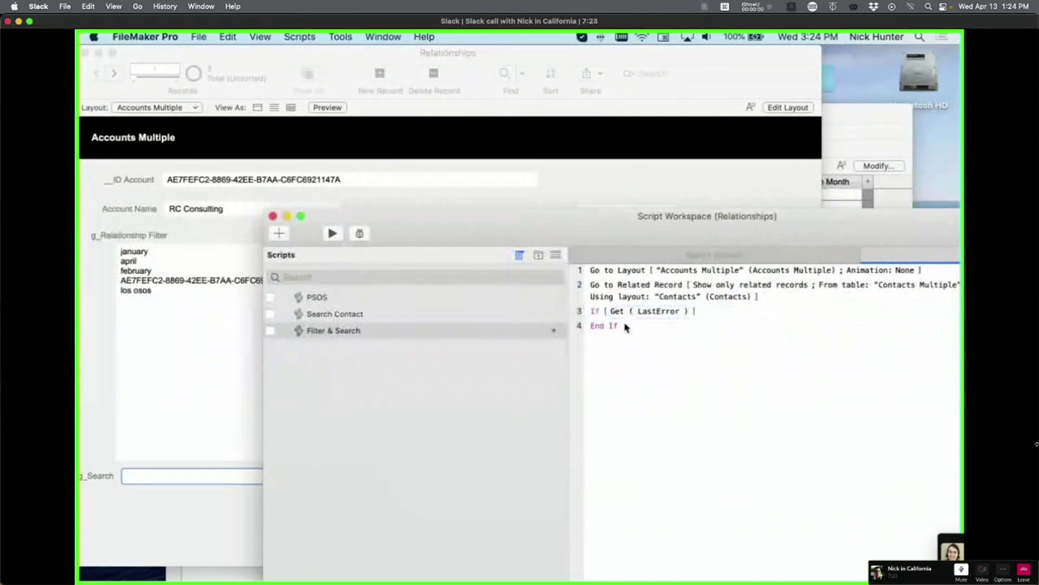
Step: Insert a Show Custom Dialog step inside the If block and title it "Search"
click(601, 312)
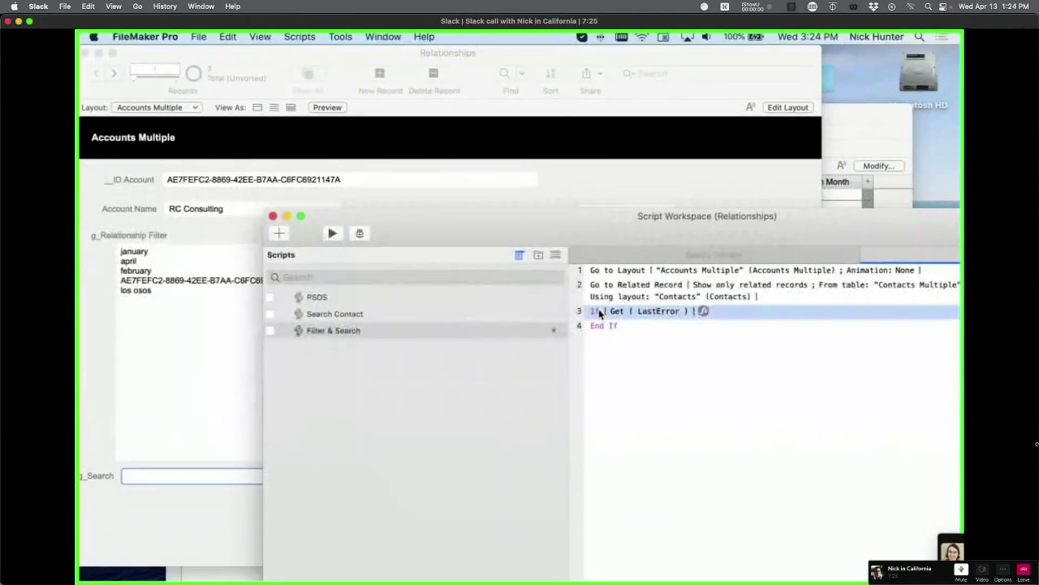
key(Return)
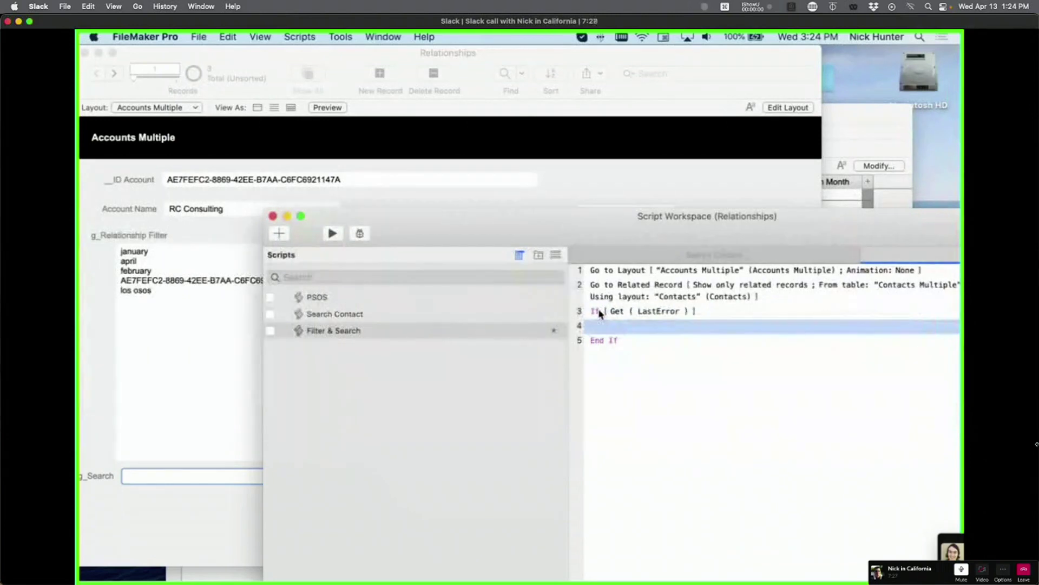
text(show)
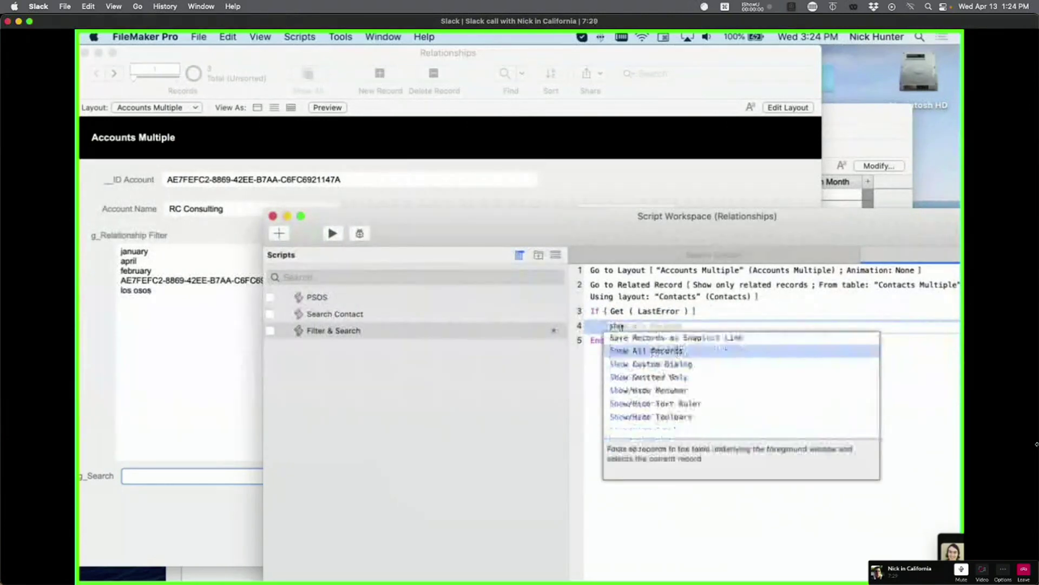
key(Down)
key(Return)
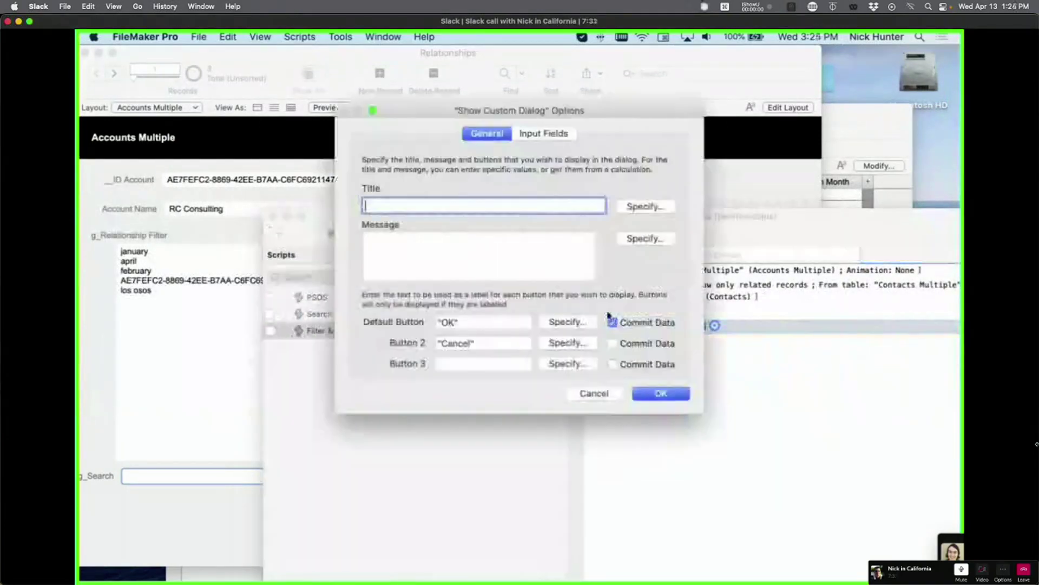
text(Search)
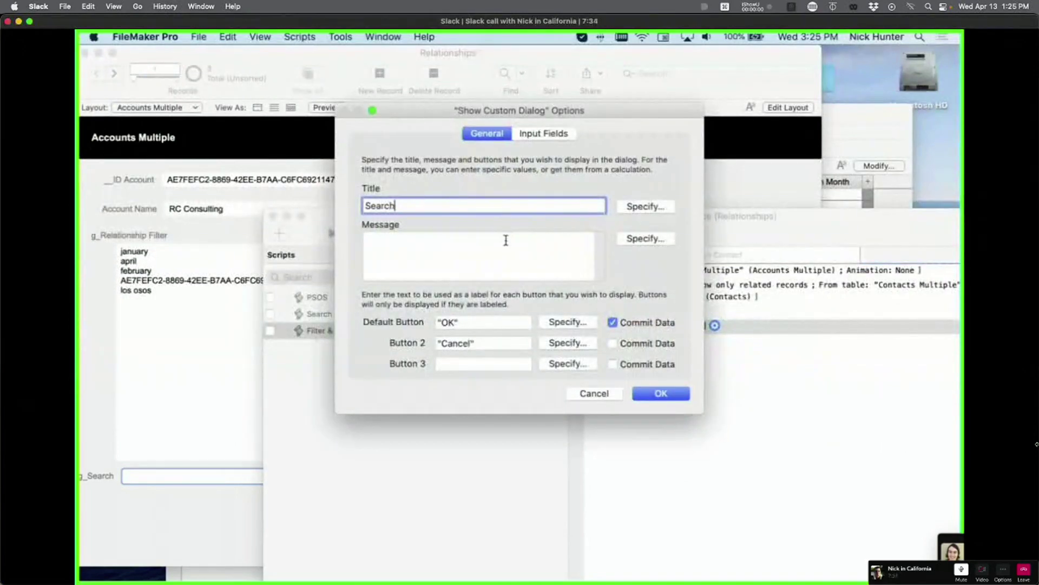
Step: Set the custom dialog's message calculation to "There's no records found"
click(506, 240)
click(646, 238)
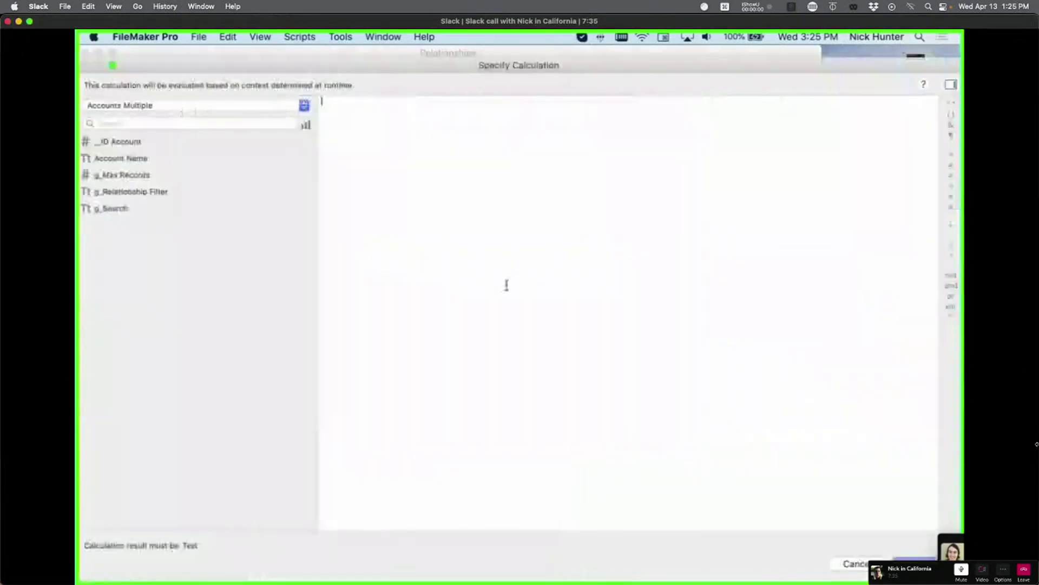
text("T)
text(s no)
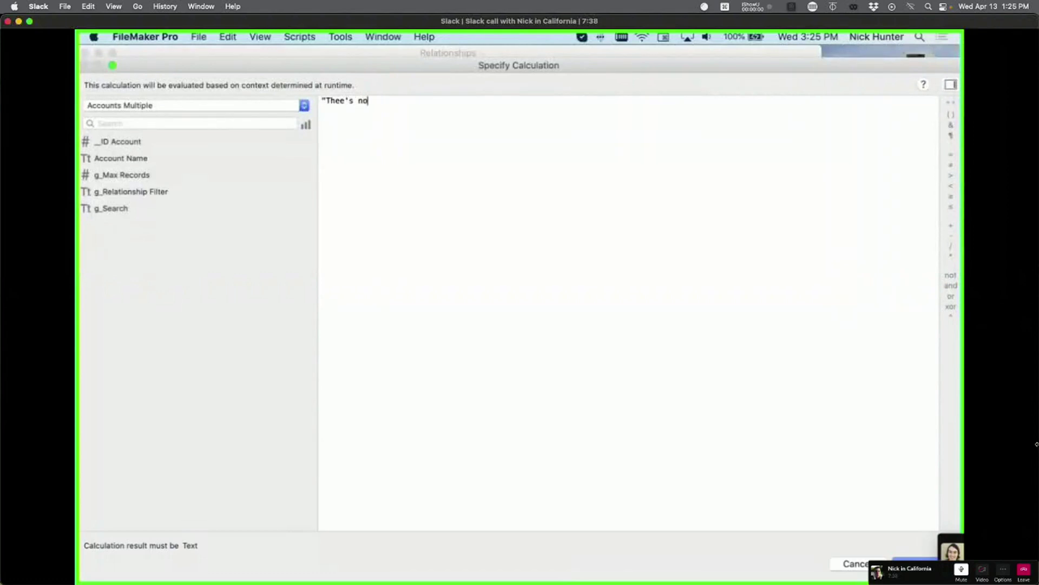
key(BackSpace)
key(BackSpace)
key(BackSpace)
key(BackSpace)
key(BackSpace)
key(BackSpace)
key(BackSpace)
key(BackSpace)
key(BackSpace)
text('s no records found")
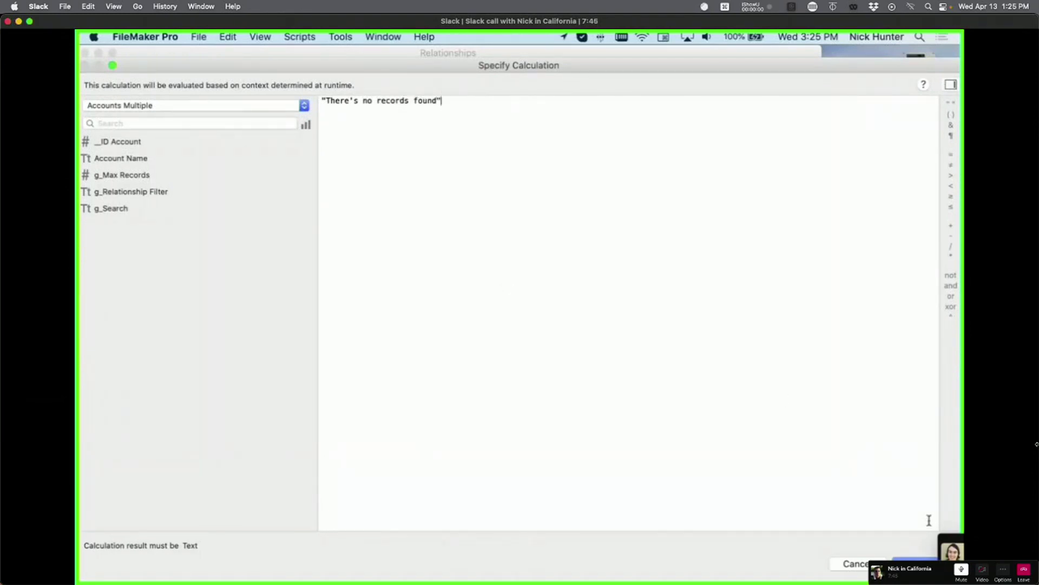
click(914, 561)
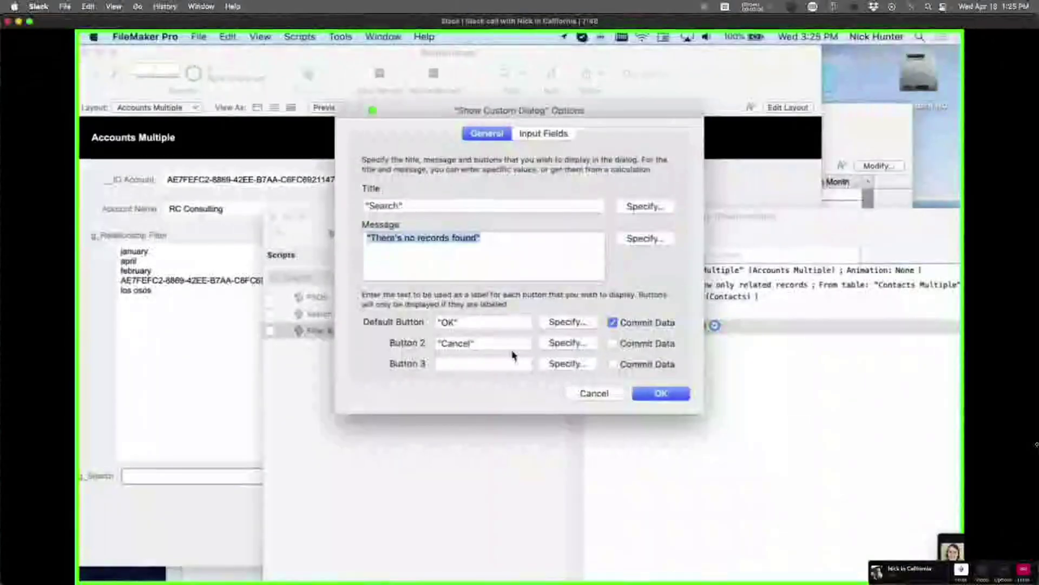
Step: Remove the custom dialog's Cancel label from Button 2 and accept the dialog options
click(510, 342)
key(super+a)
key(BackSpace)
click(661, 393)
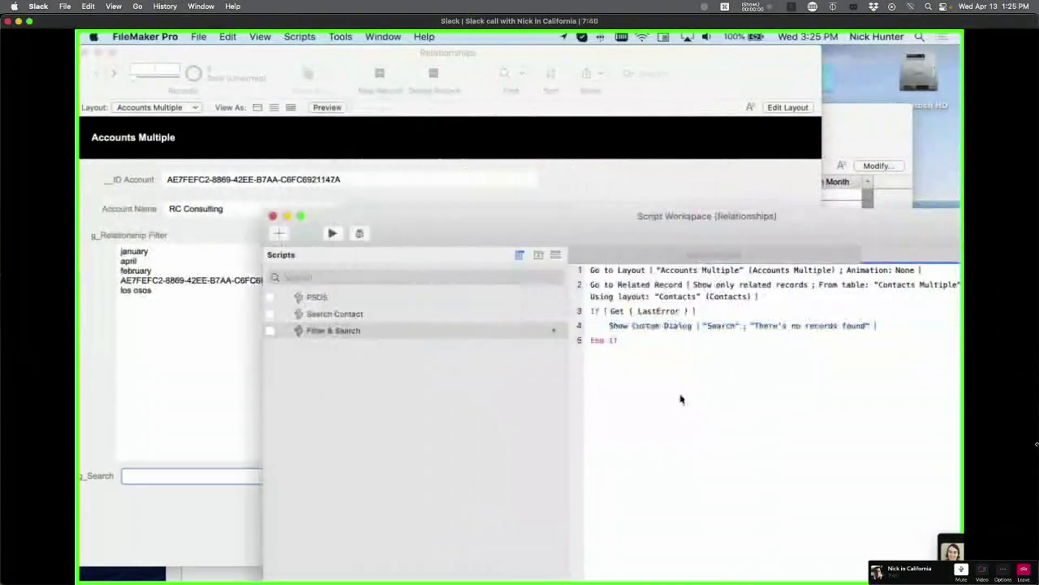
Step: Add a Halt Script step after Show Custom Dialog within the If block, and select the Go to Related Record step
key(Return)
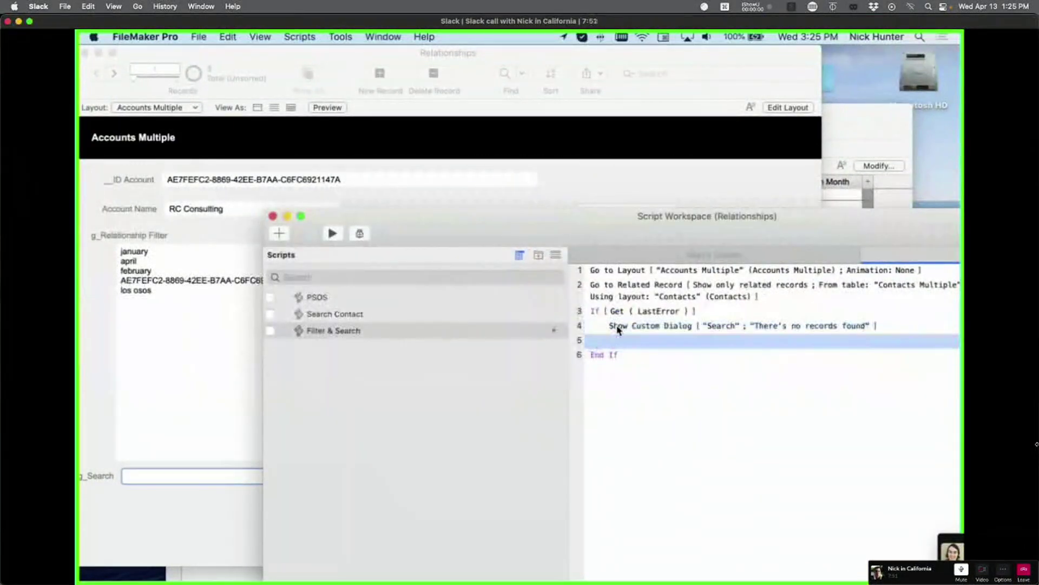
text(ha)
key(Return)
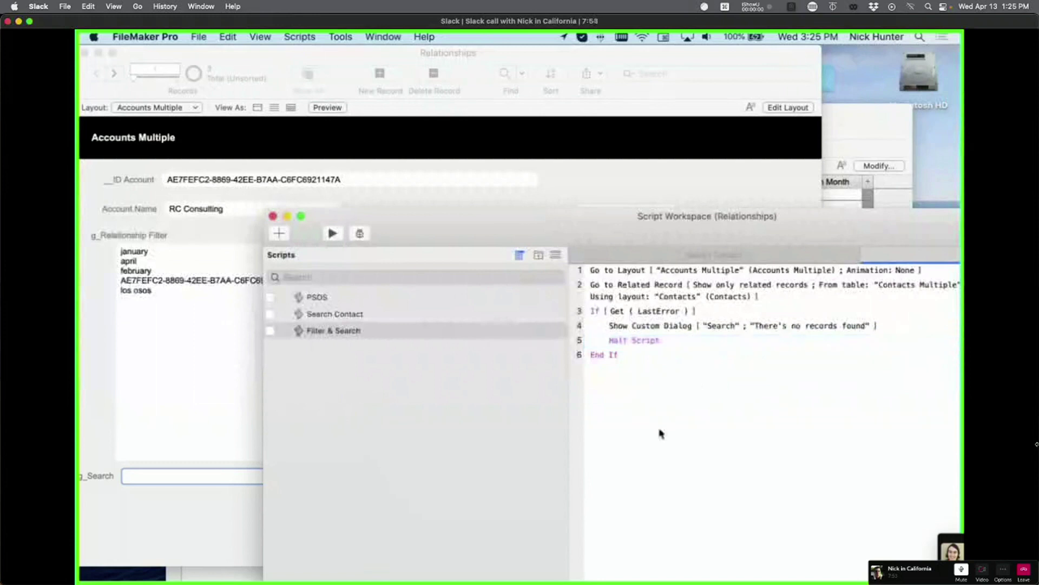
click(616, 288)
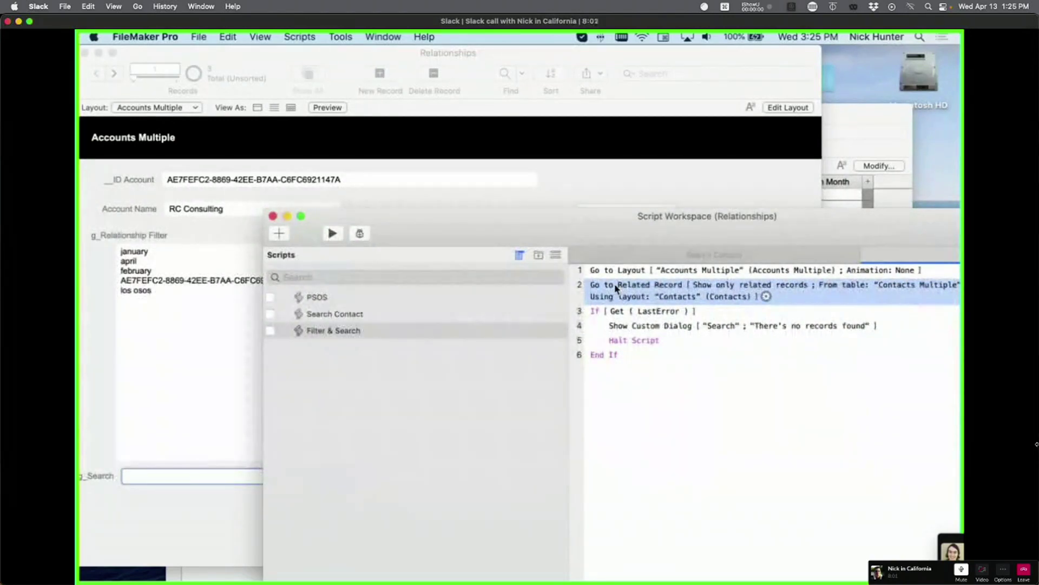
Step: Add a "dddd" line to the g_Relationship Filter field on the Accounts Multiple layout and commit the entry
click(628, 185)
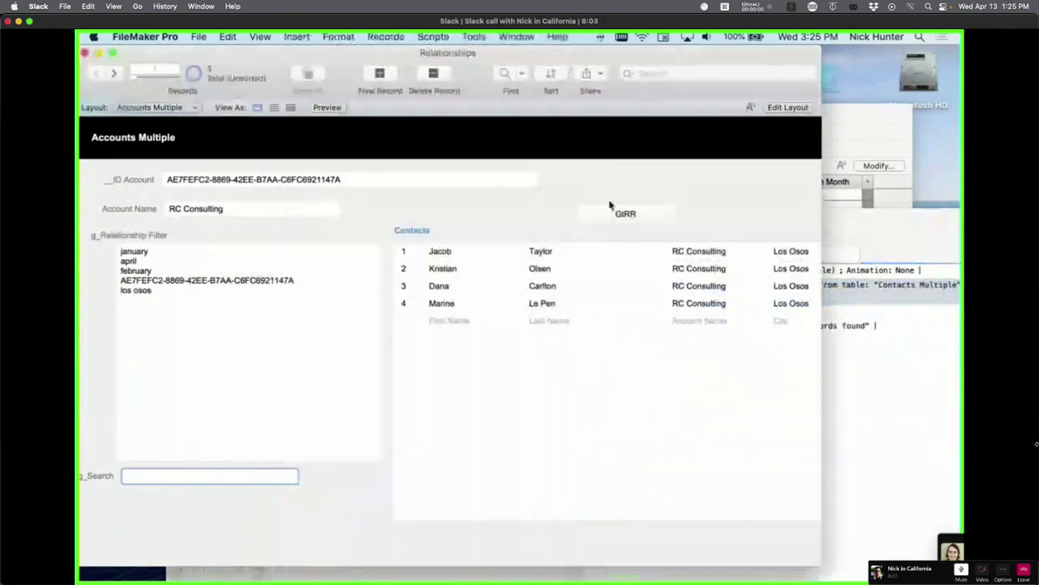
click(271, 310)
key(Return)
text(dddd)
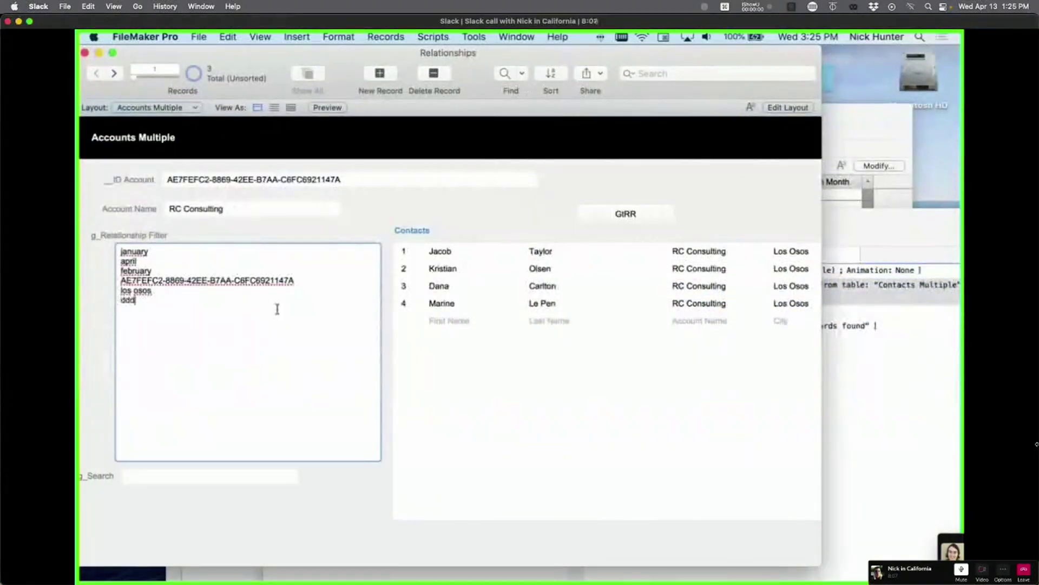
click(356, 225)
Step: Delete the "dddd" and "los osos" lines from the g_Relationship Filter field and commit the record
click(148, 297)
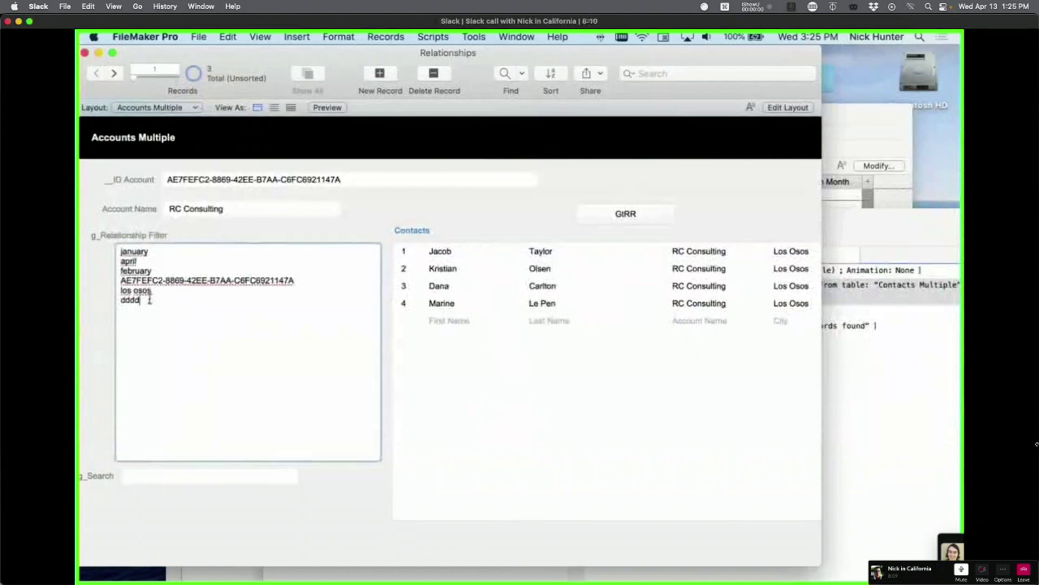
drag(148, 298, 119, 291)
key(BackSpace)
key(BackSpace)
click(334, 229)
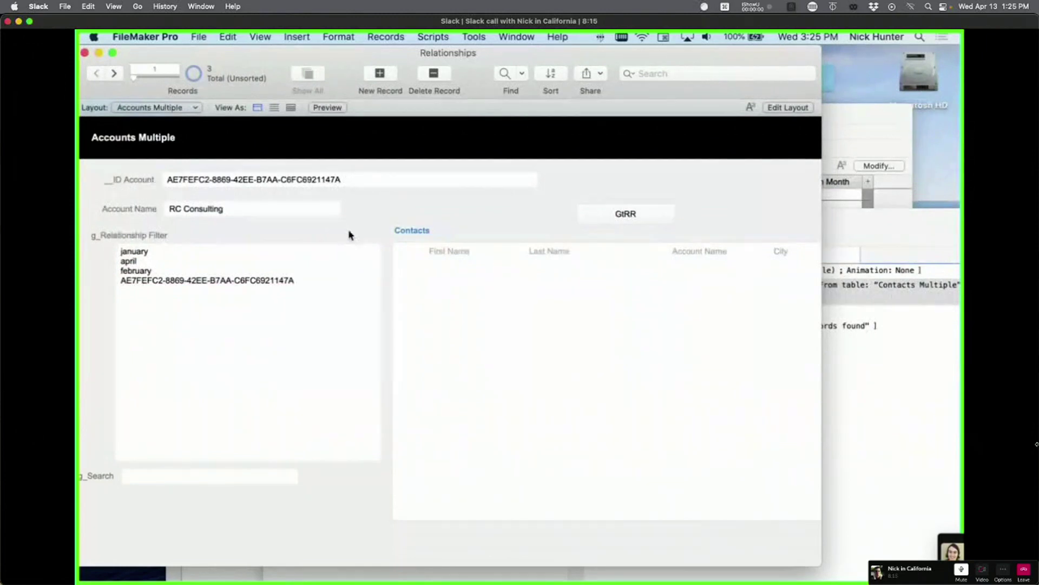
Step: Debug the Filter & Search script through its Go to Related Record step, halt it, and close the Script Debugger
click(873, 398)
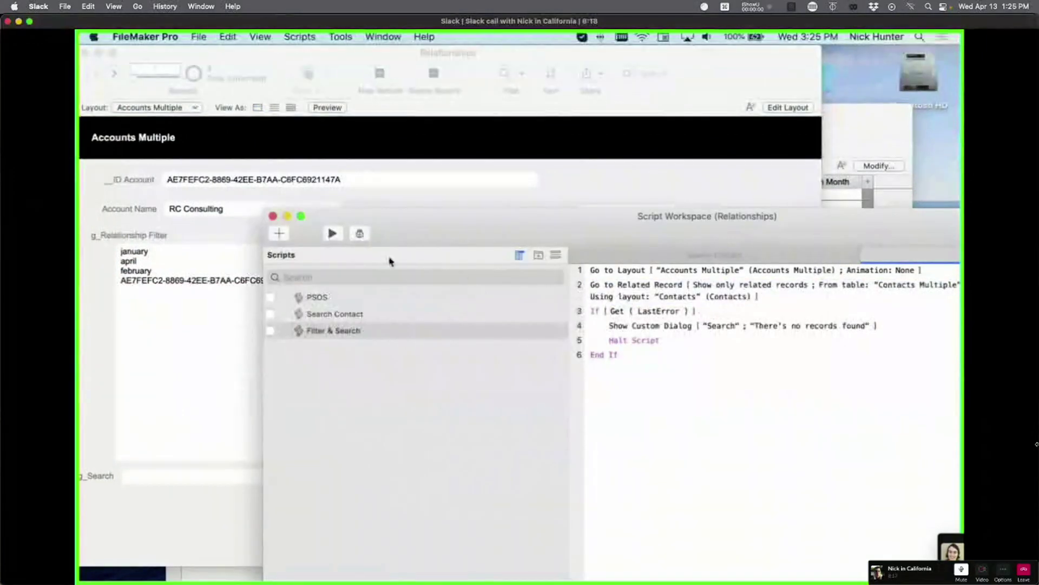
click(360, 233)
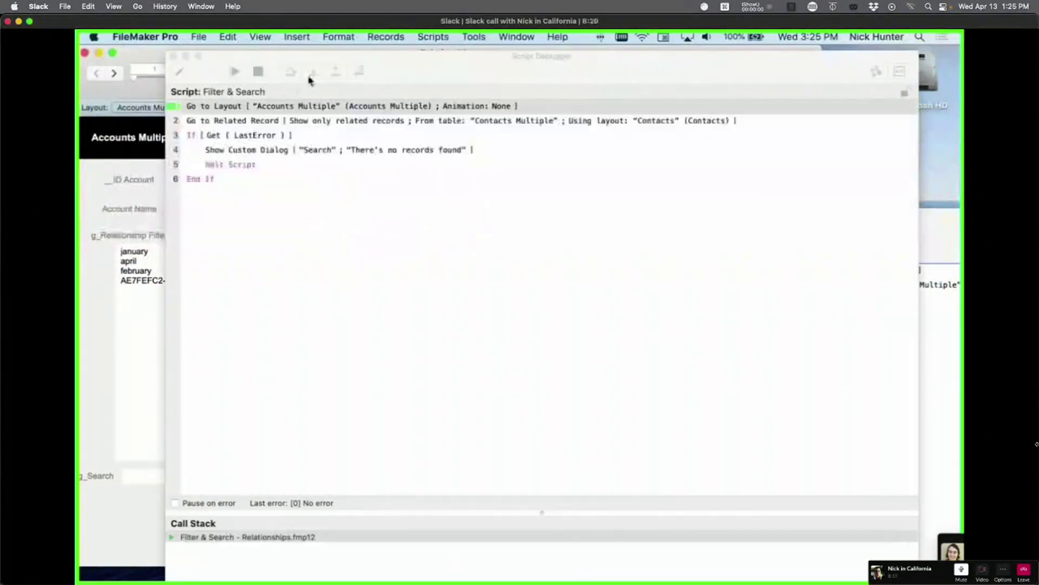
click(315, 72)
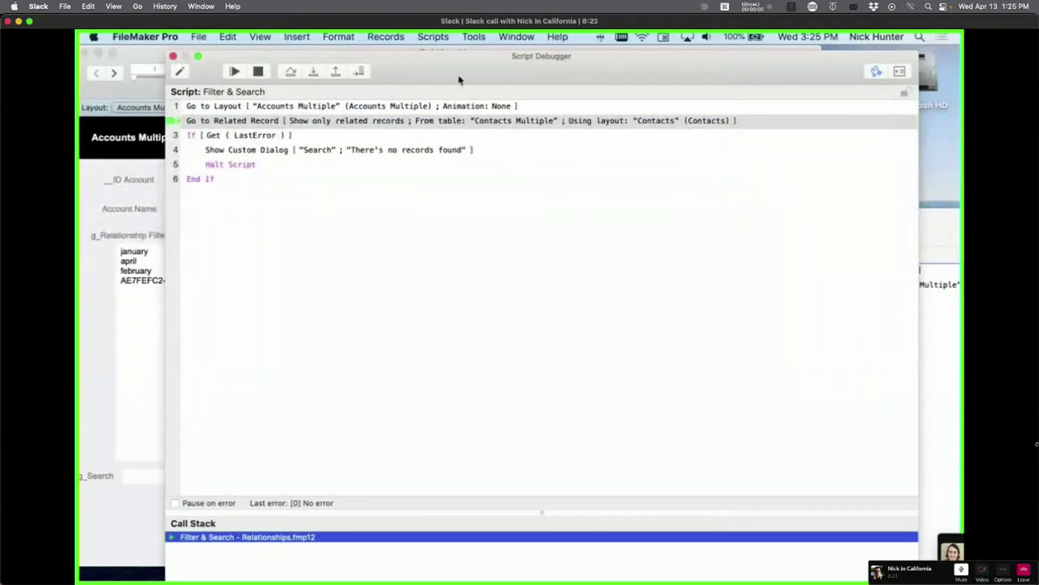
drag(459, 79, 632, 85)
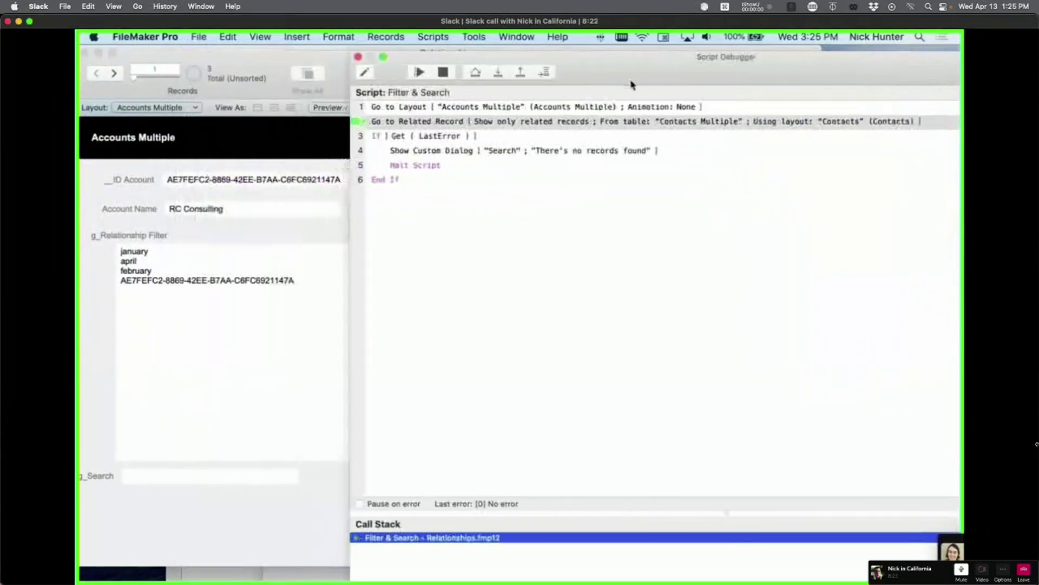
click(498, 75)
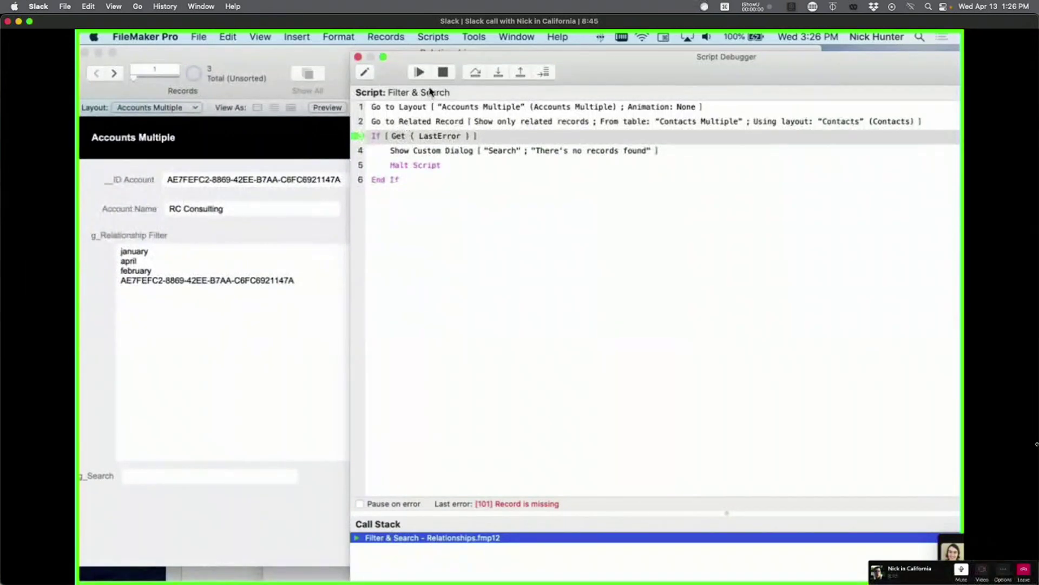
click(443, 72)
click(358, 58)
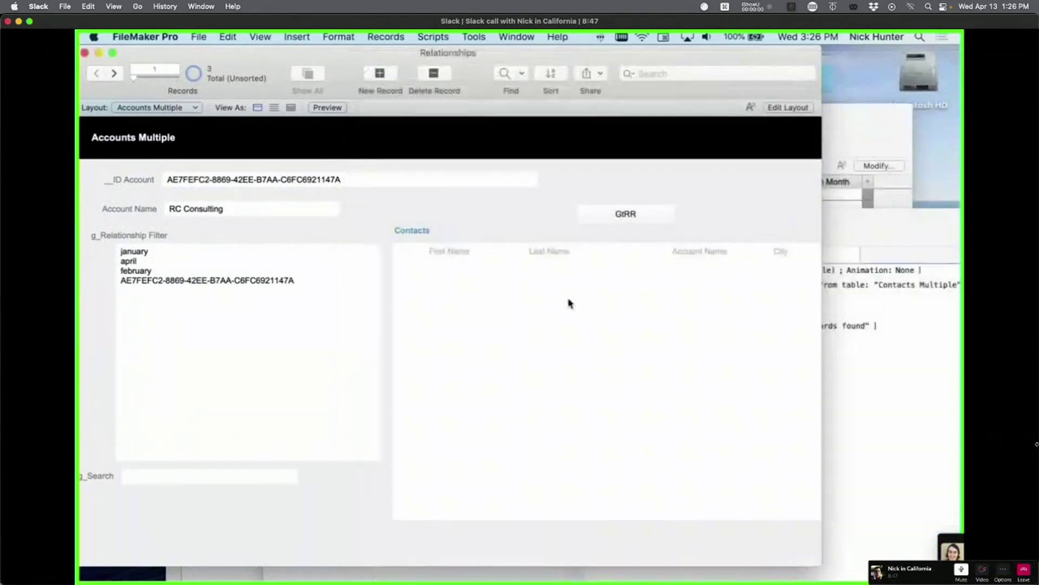
Step: Review the layout choice in the Go to Related Record options and accept them as they are
click(899, 378)
double_click(713, 285)
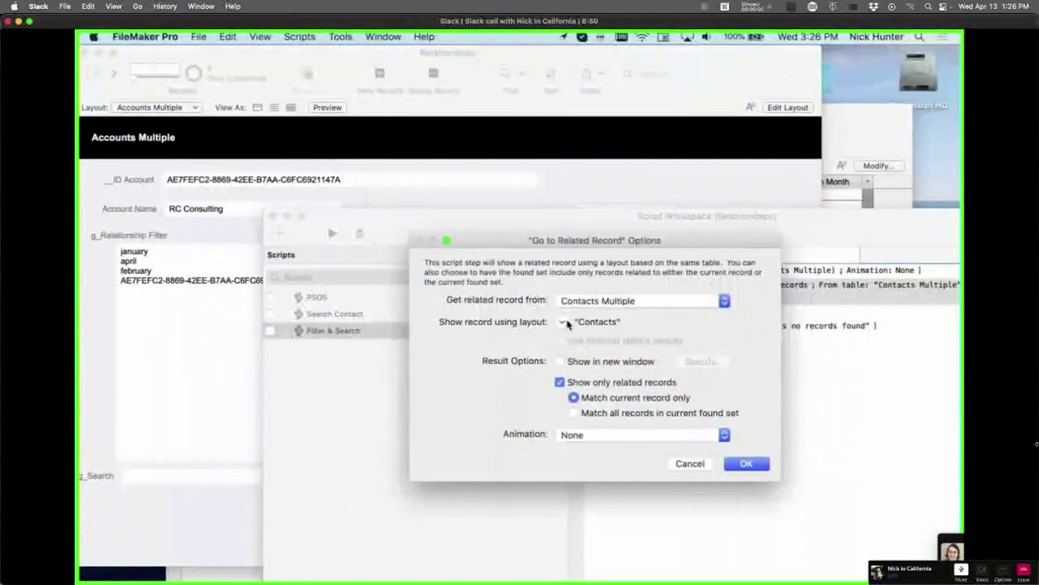
click(576, 323)
click(577, 325)
key(Return)
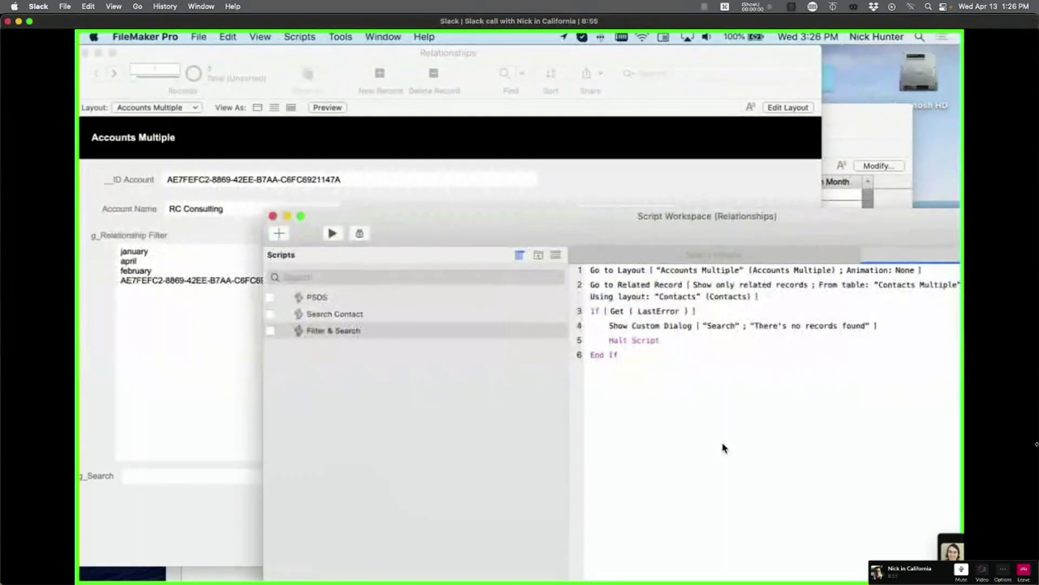
Step: Debug Filter & Search through Go to Related Record again, inspect the If and End If lines, and halt the script and close the debugger
click(364, 238)
click(358, 73)
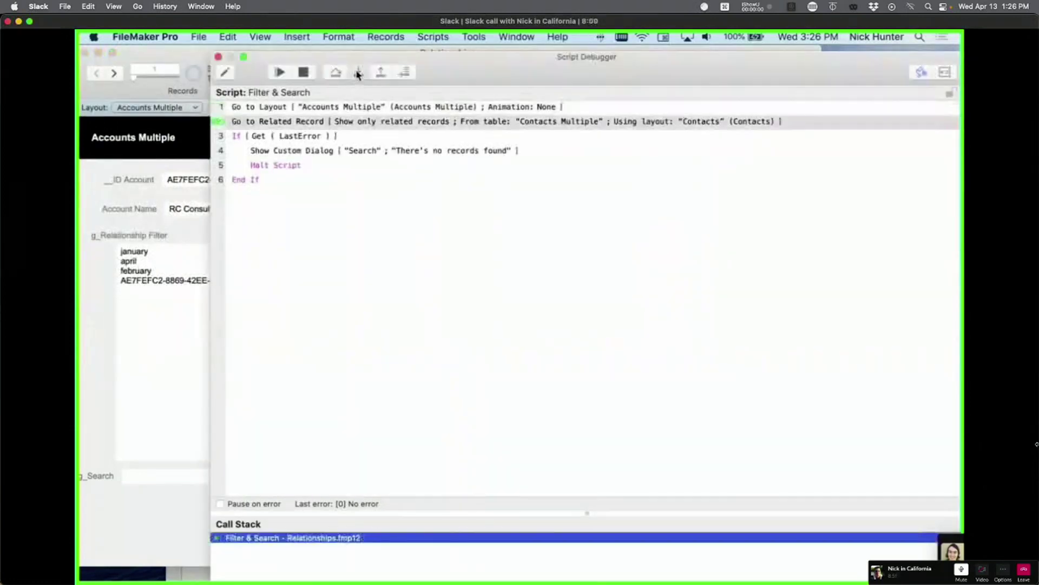
click(357, 73)
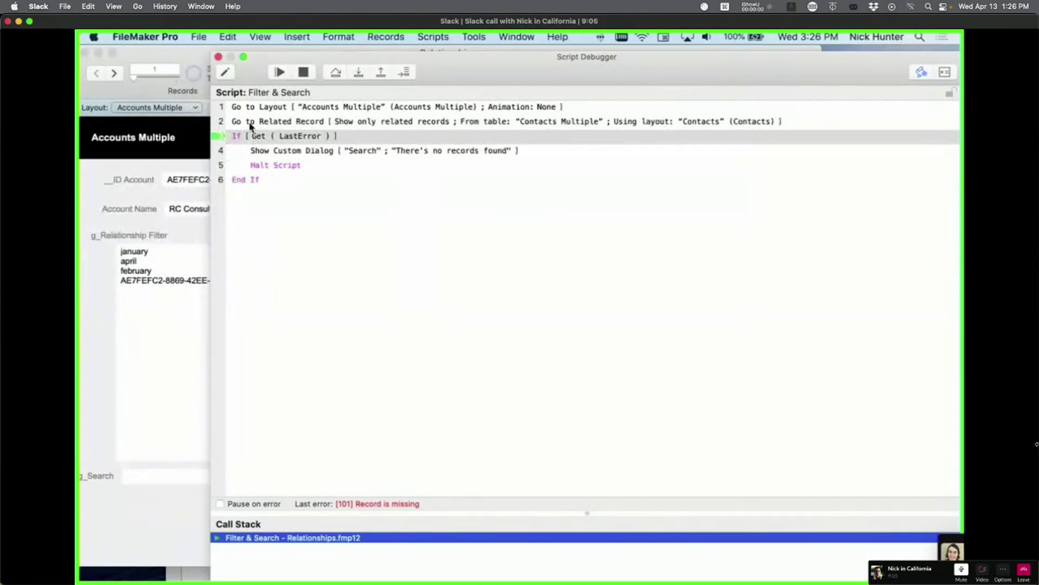
click(253, 182)
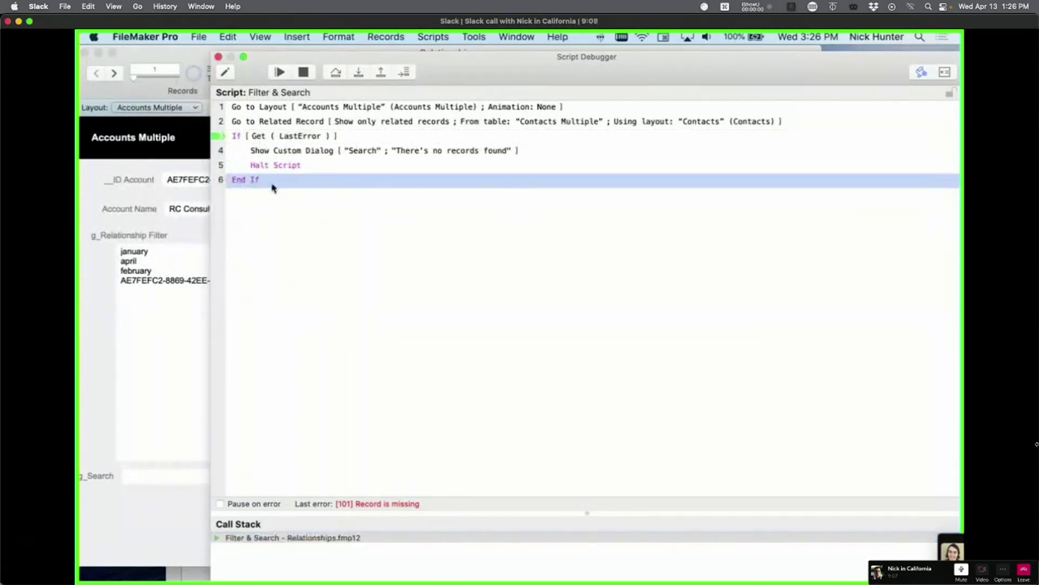
click(249, 224)
click(253, 138)
click(257, 182)
click(303, 72)
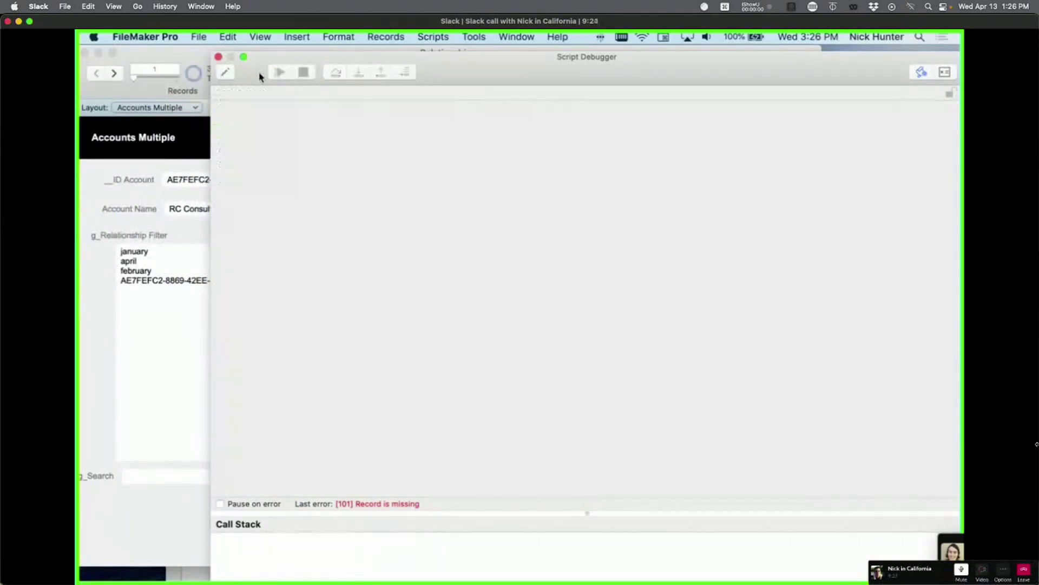
click(218, 57)
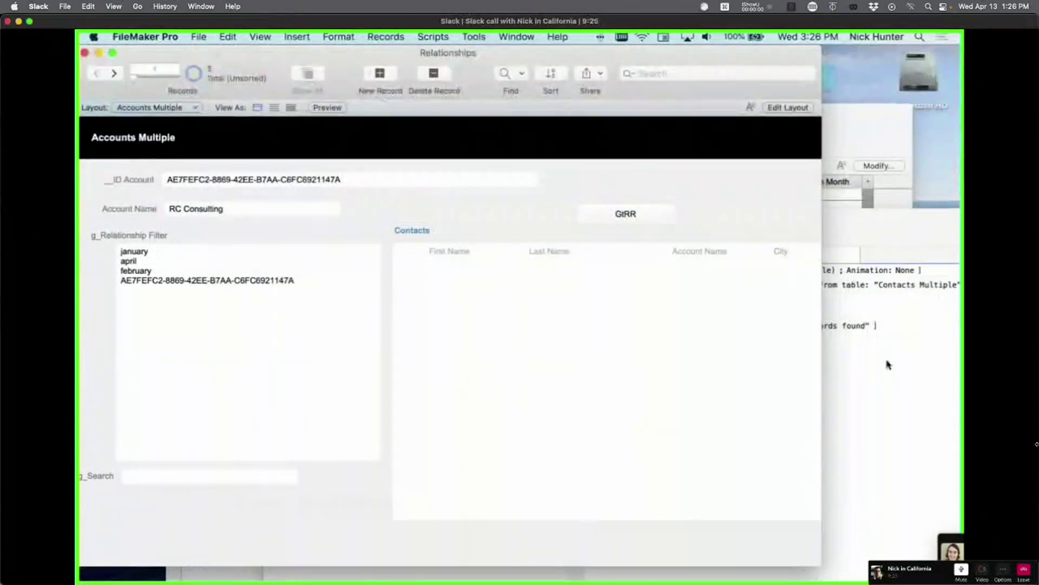
Step: Step Filter & Search through the custom dialog and Halt Script in the debugger, dismissing the dialog and closing the debugger
click(889, 364)
click(356, 232)
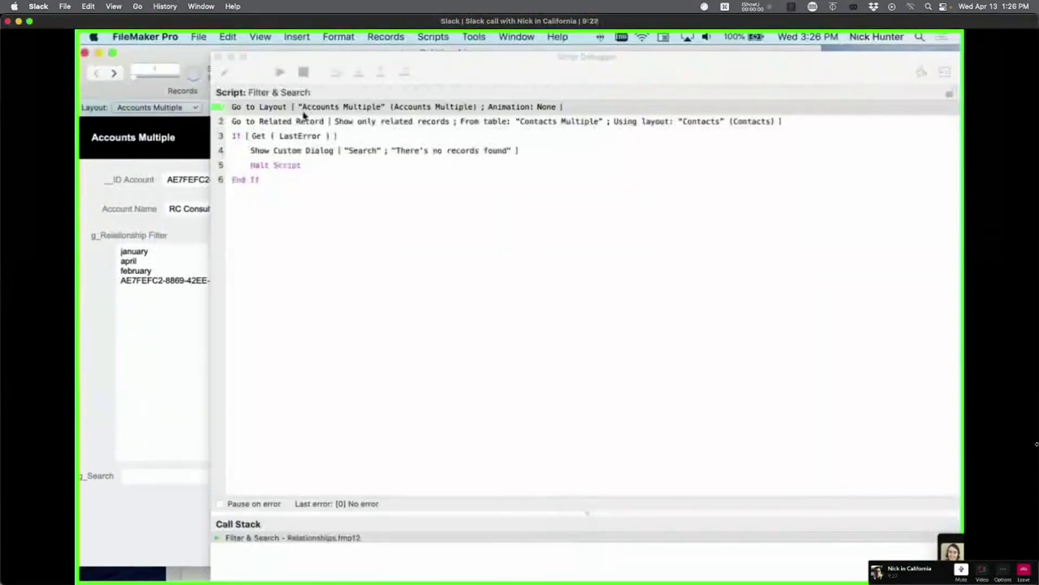
click(360, 73)
click(359, 73)
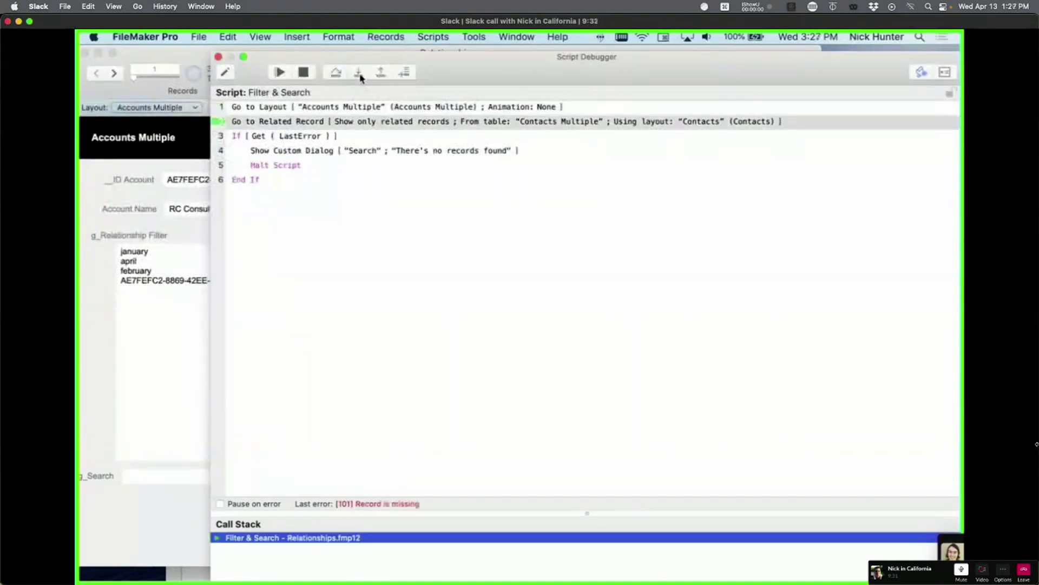
click(360, 73)
click(360, 76)
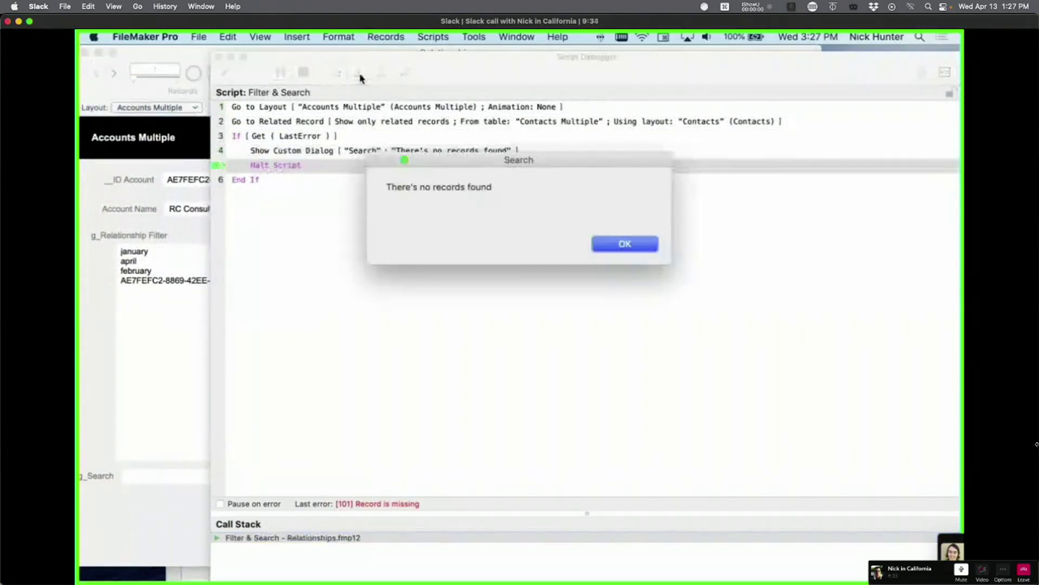
click(622, 242)
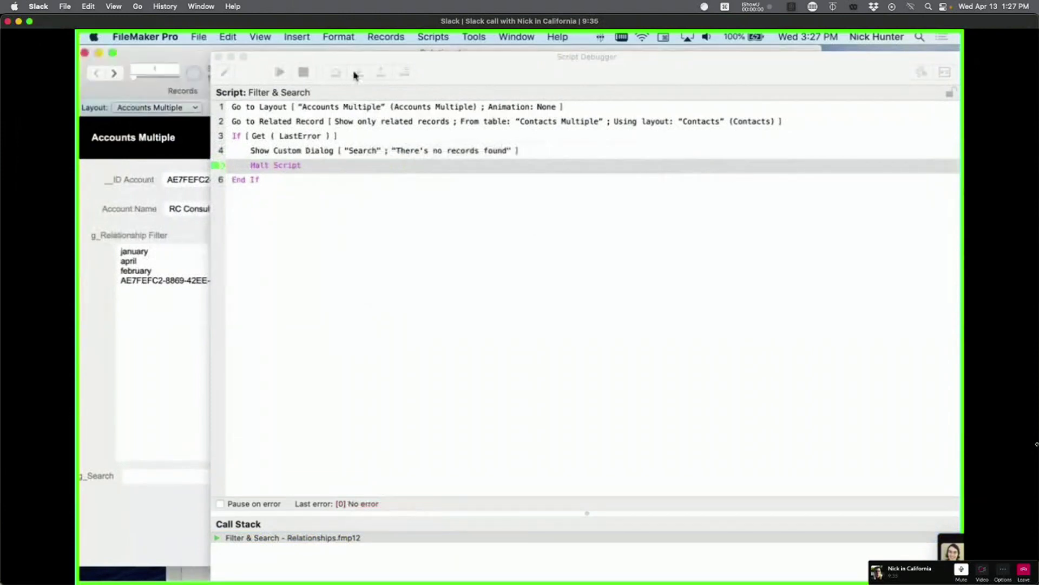
click(355, 74)
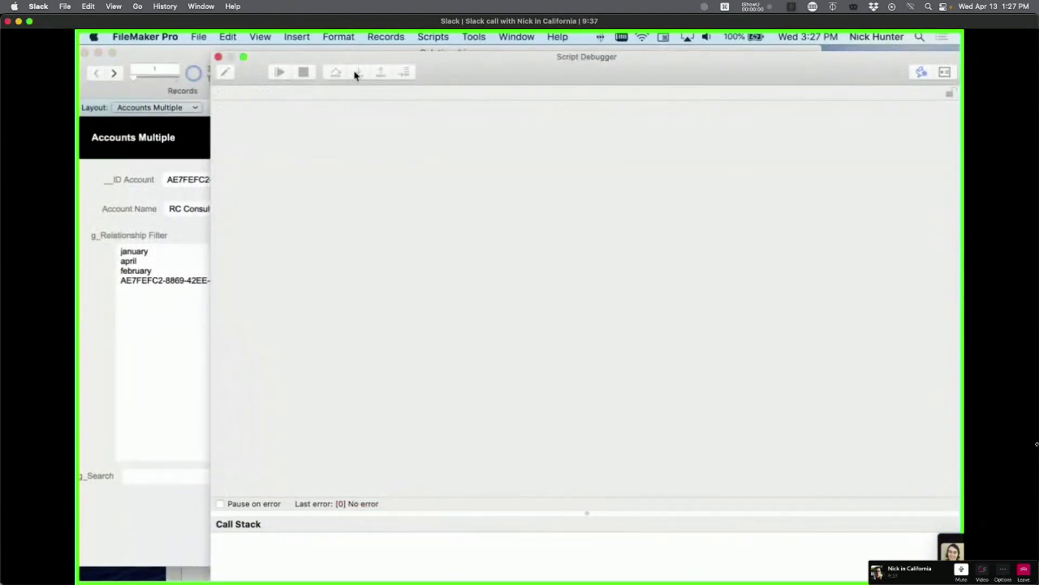
click(218, 57)
Step: Reopen the Show Custom Dialog options in the Filter & Search script and change the title text to "Error "
click(901, 367)
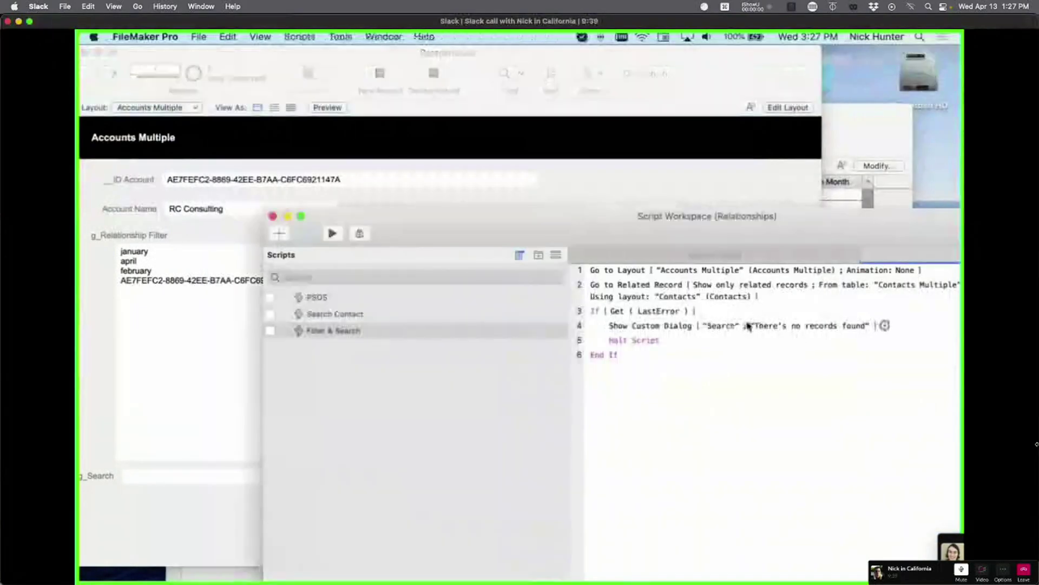
click(749, 325)
double_click(749, 326)
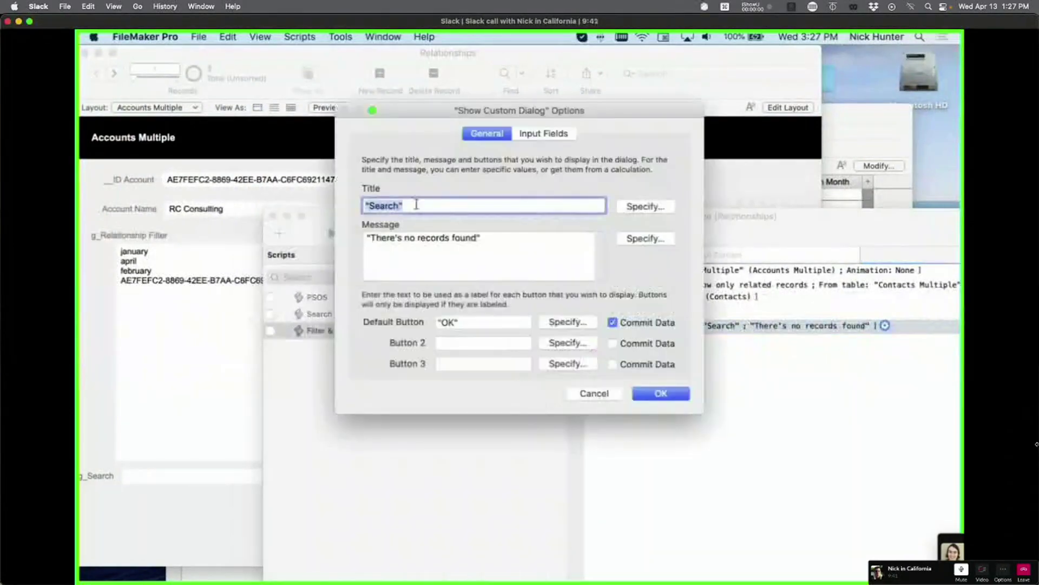
double_click(393, 205)
text(Error)
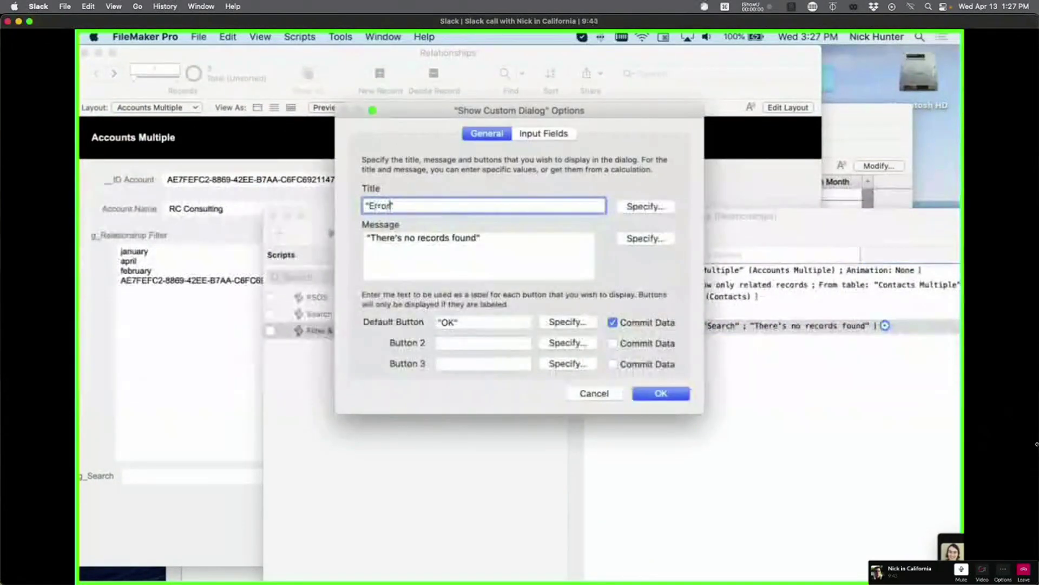
Step: Extend the custom dialog's title calculation to "Error " & Get ( LastError )
click(639, 206)
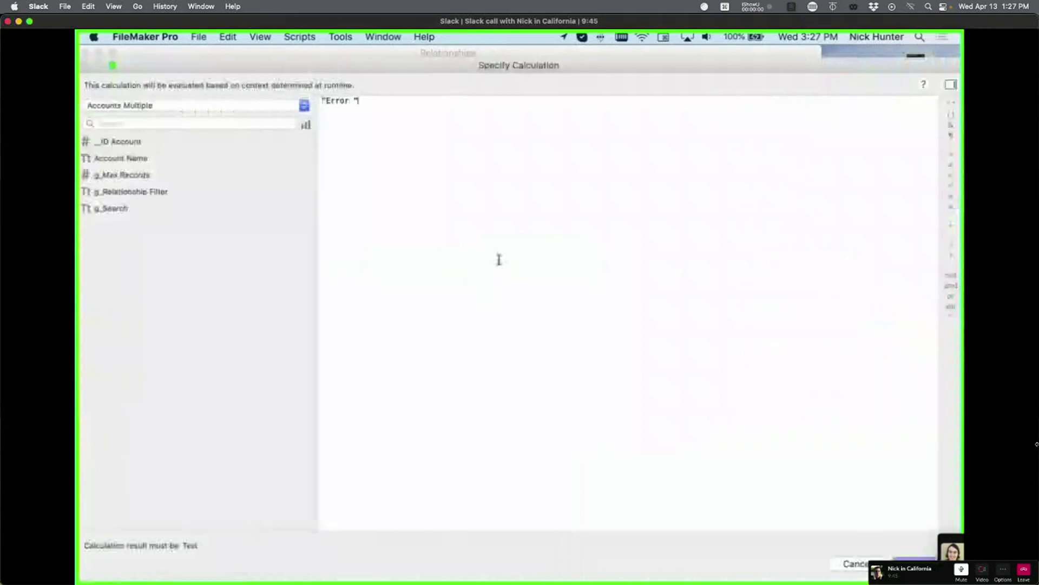
text(& get)
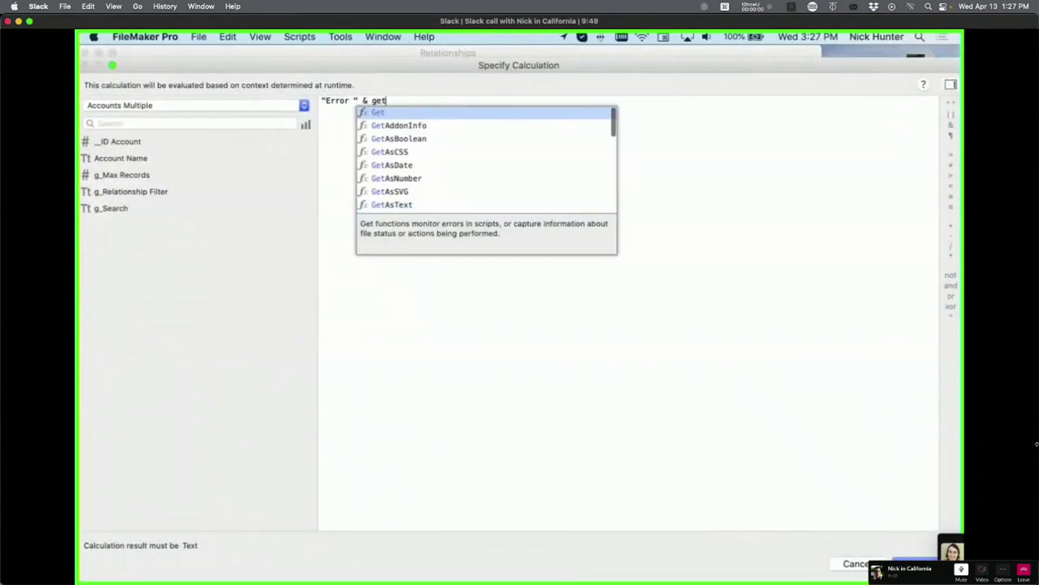
key(Return)
text(las)
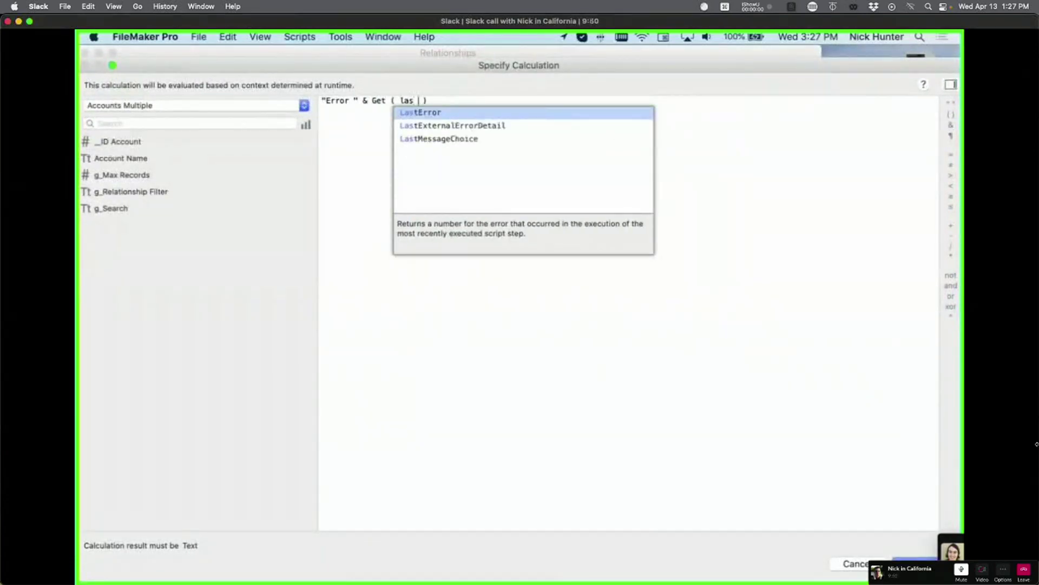
key(Return)
key(Return)
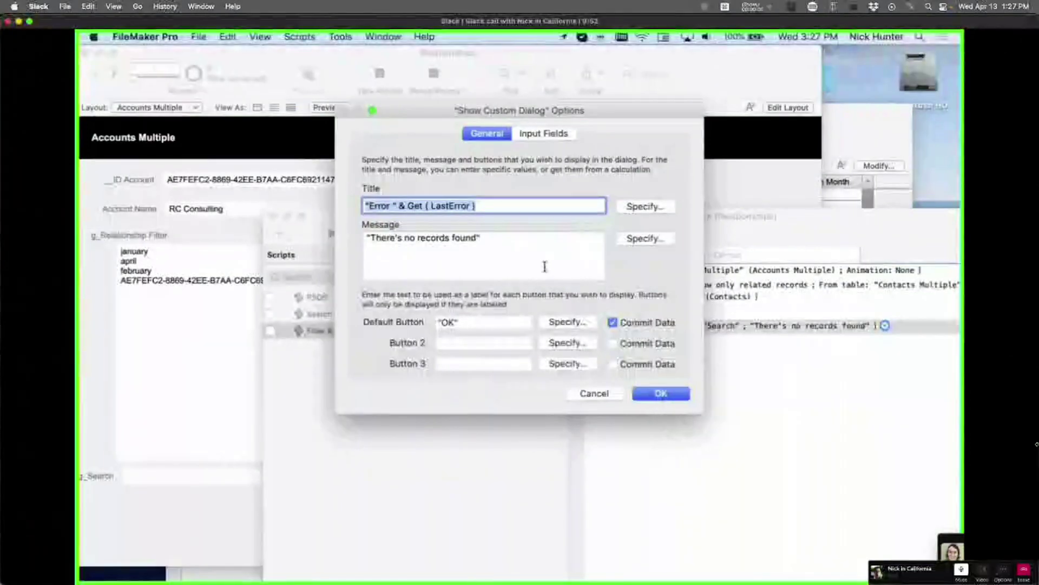
Step: Enclose the error number in parentheses with the title calculation "Error (" & Get ( LastError ) & ")" and accept the dialog options
click(644, 206)
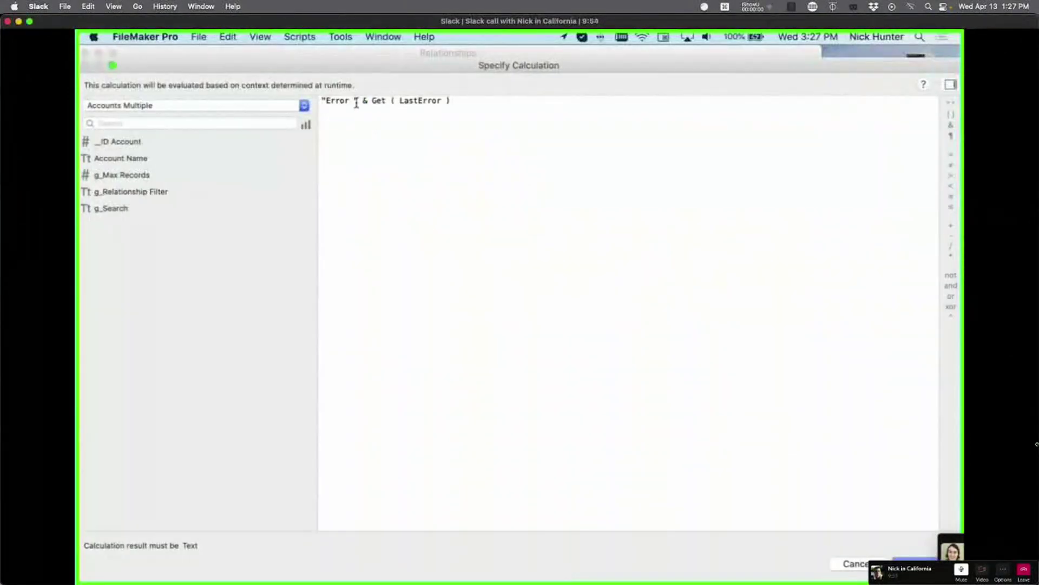
text(()
text(&)
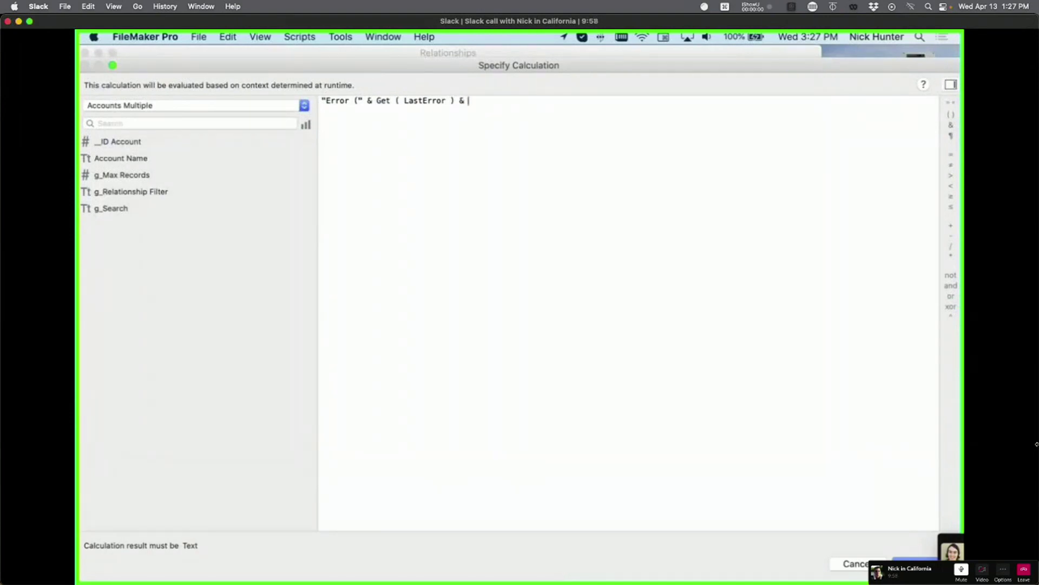
text("))
key(Return)
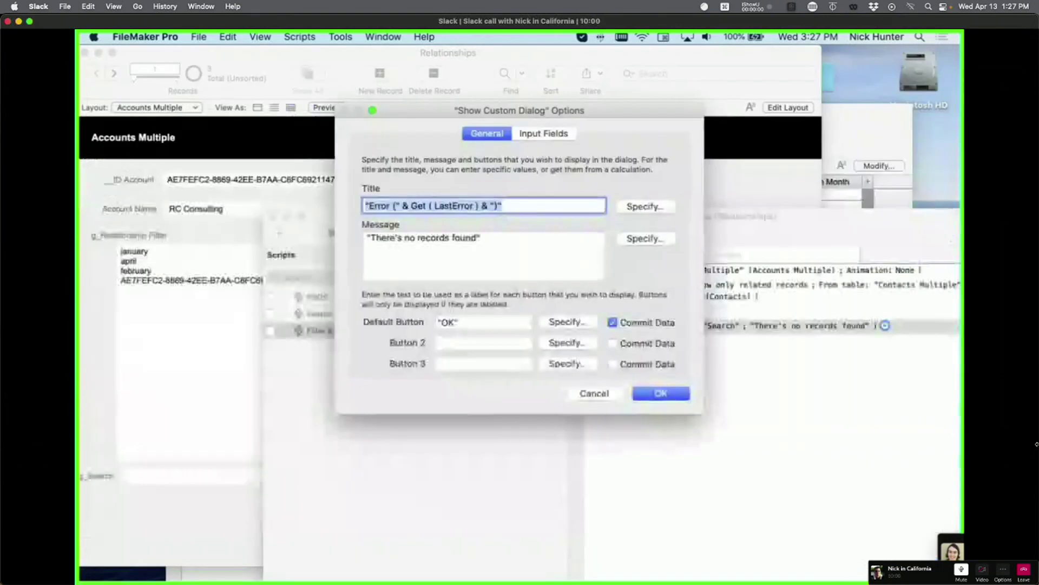
click(661, 392)
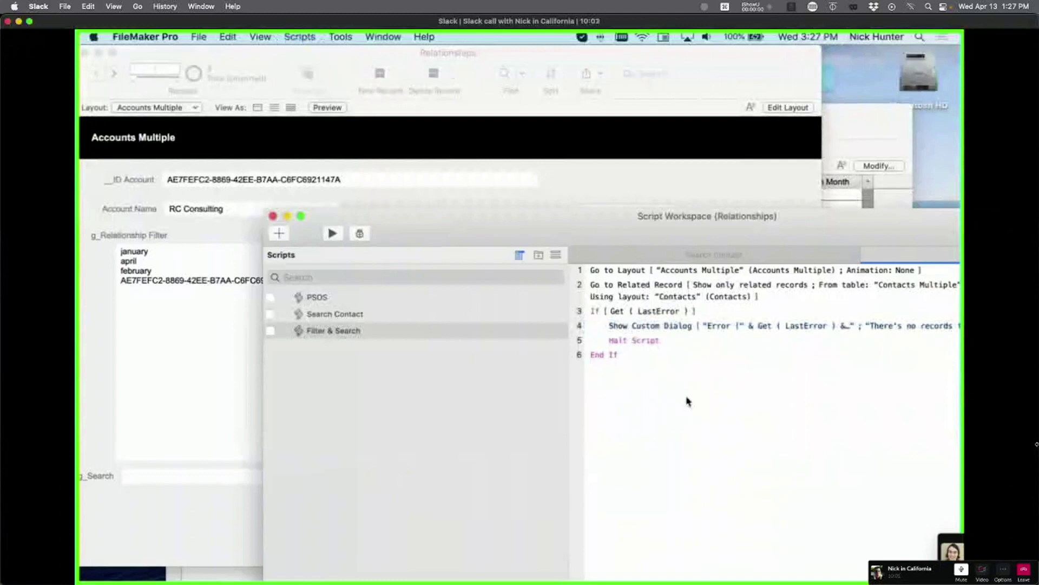
Step: Debug Filter & Search through the custom dialog and Halt Script, dismissing the error dialog and closing the debugger
click(359, 233)
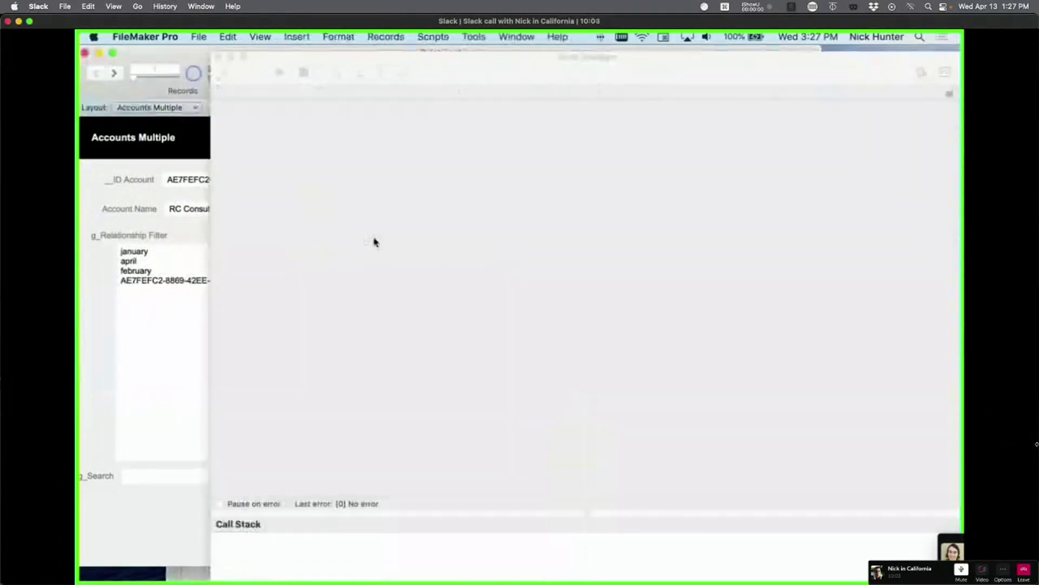
click(363, 73)
click(360, 72)
click(359, 73)
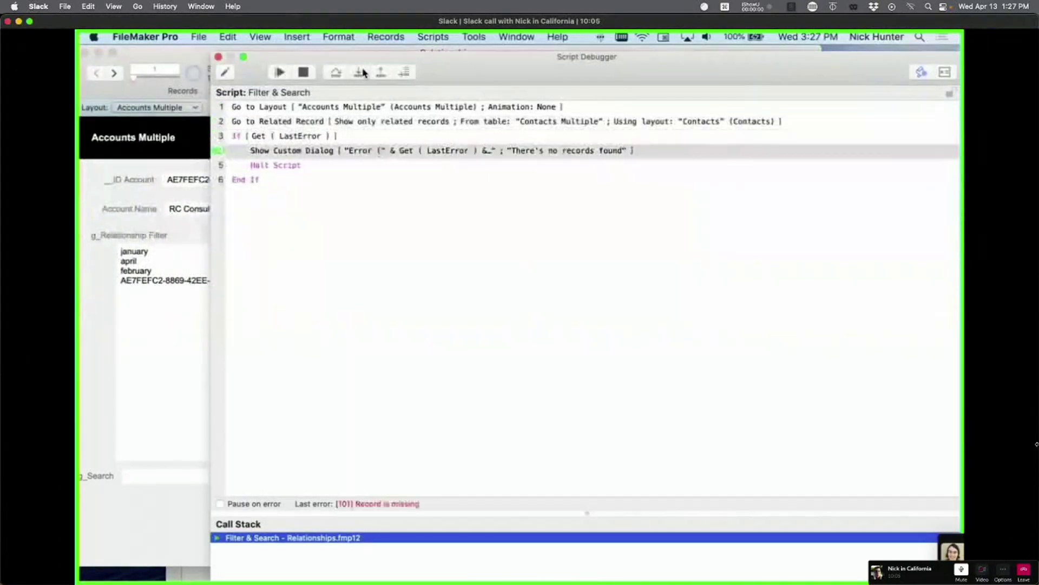
click(359, 73)
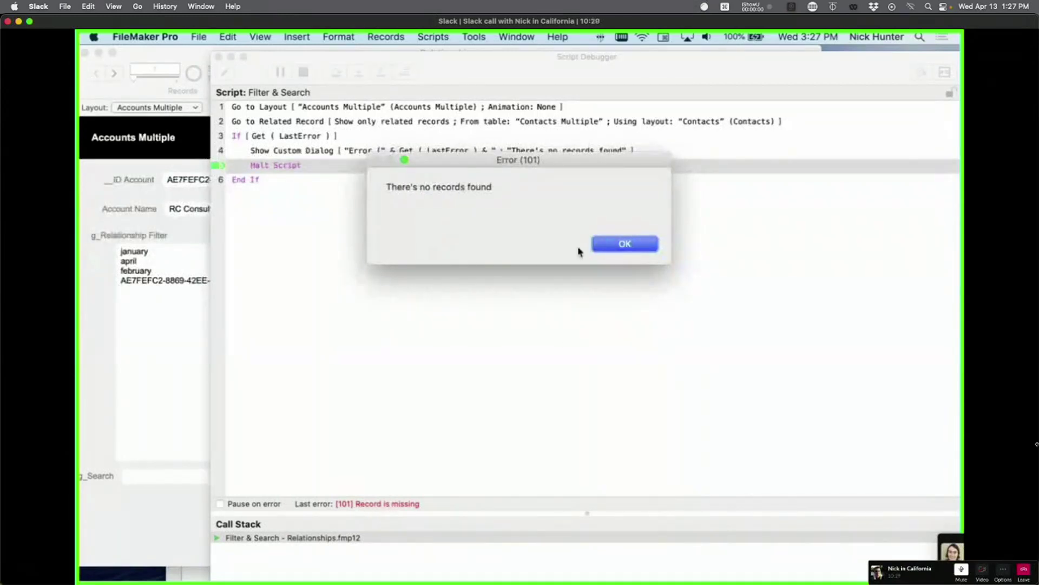
click(641, 248)
click(357, 75)
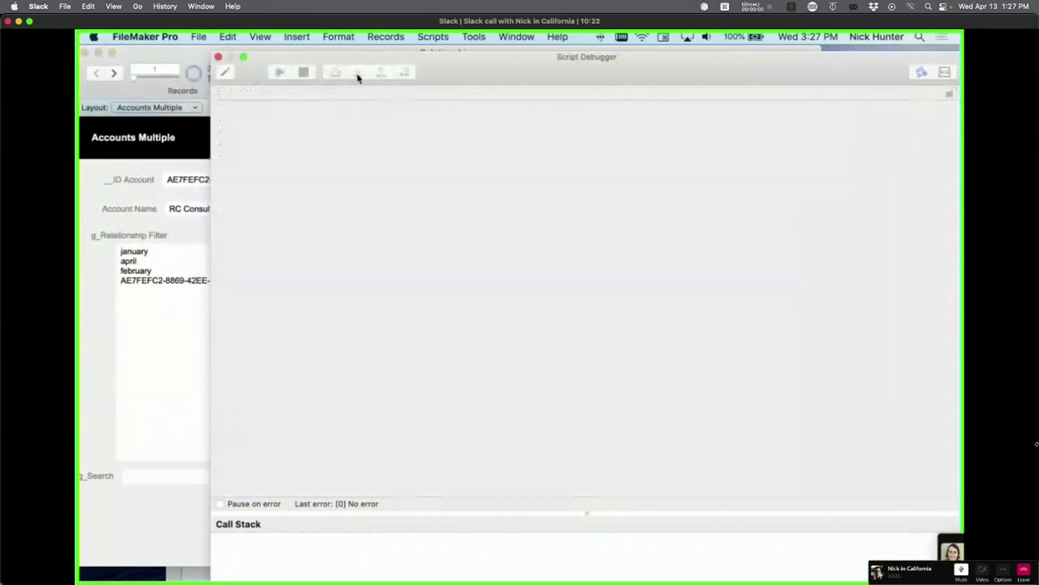
click(218, 56)
Step: Add "los osos" as a new line at the end of the g_Relationship Filter field and commit the record
click(230, 325)
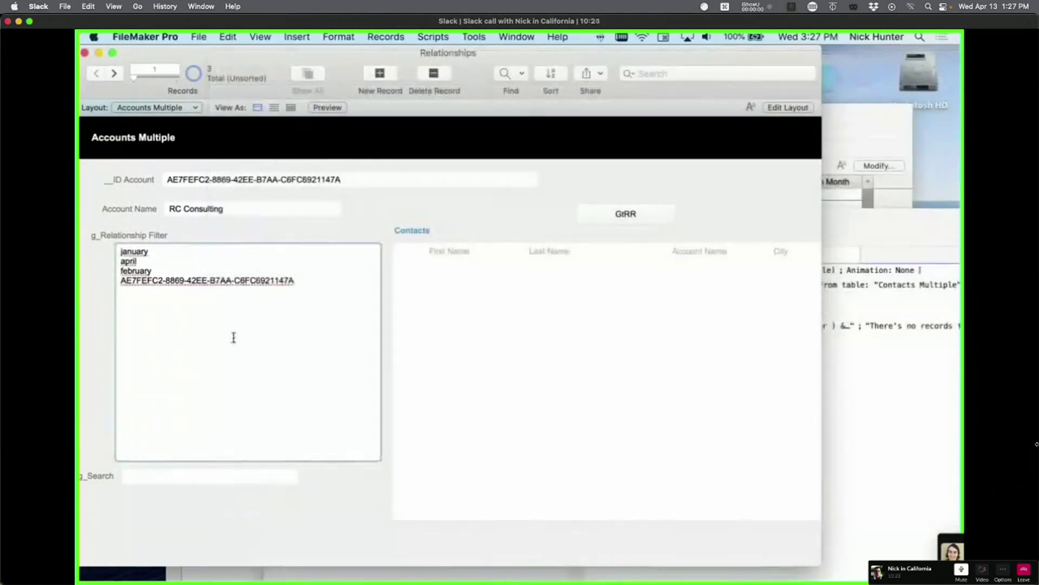
key(Return)
text(los osos)
click(297, 231)
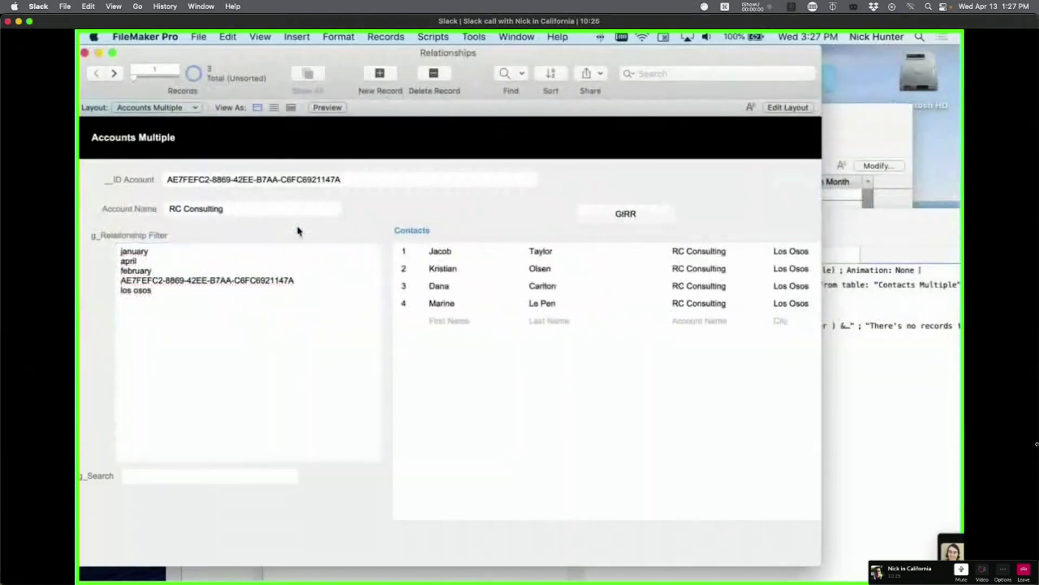
Step: Debug Filter & Search again with the extended filter, stepping through Go to Related Record and the If check to End If
key(super+shift+s)
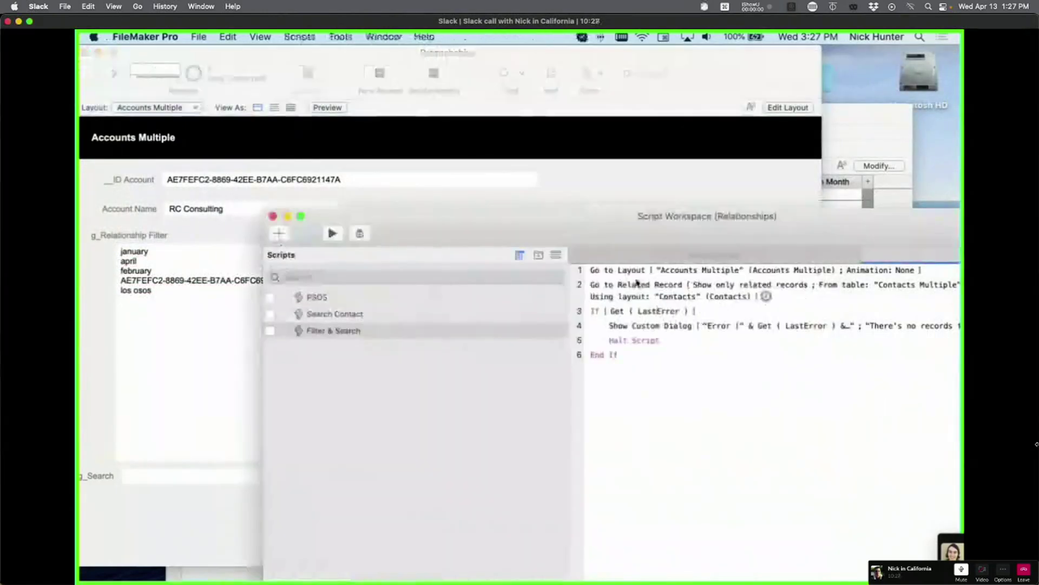
click(360, 233)
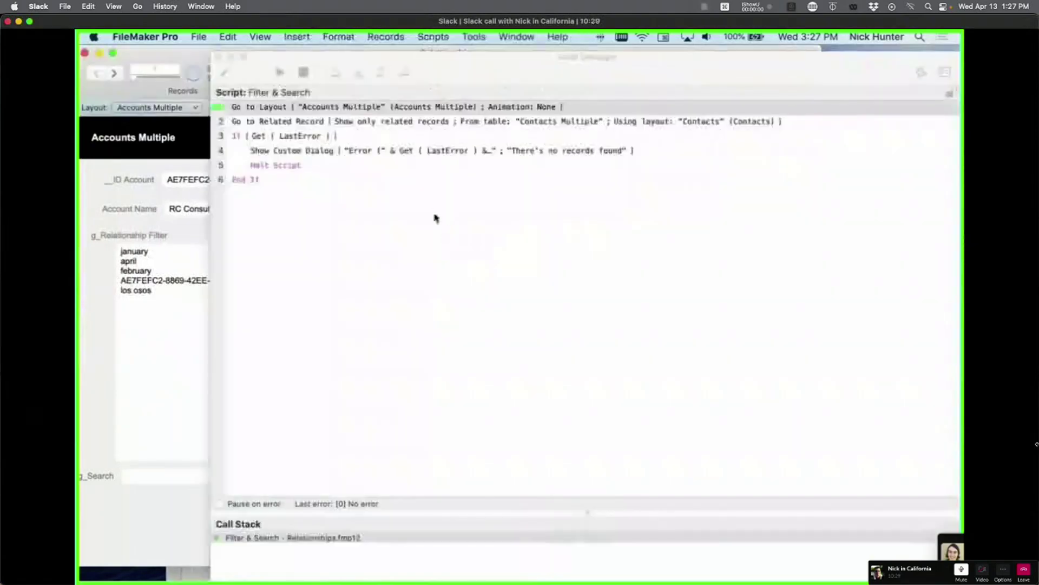
click(358, 73)
click(358, 72)
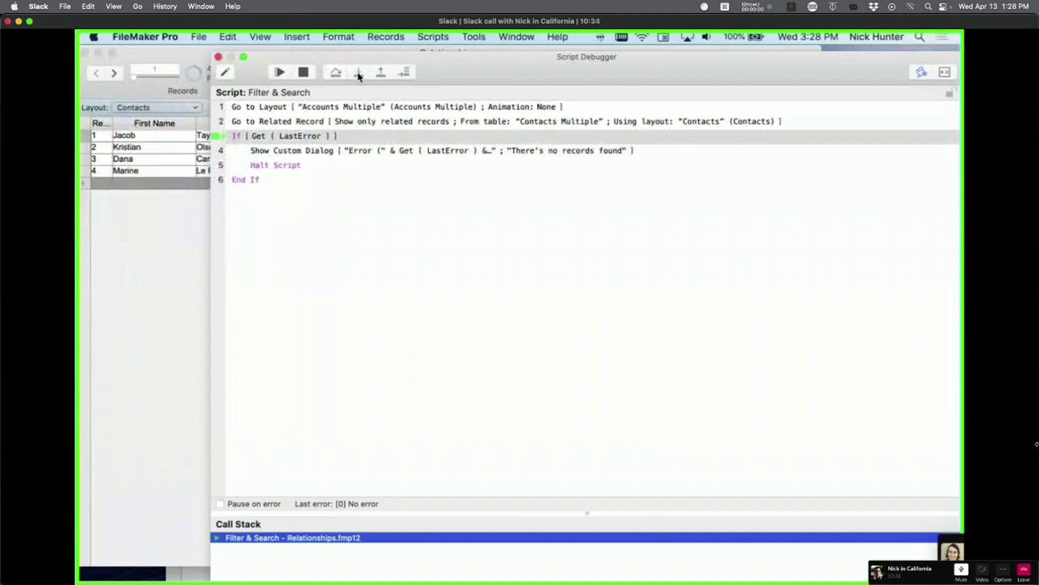
click(358, 72)
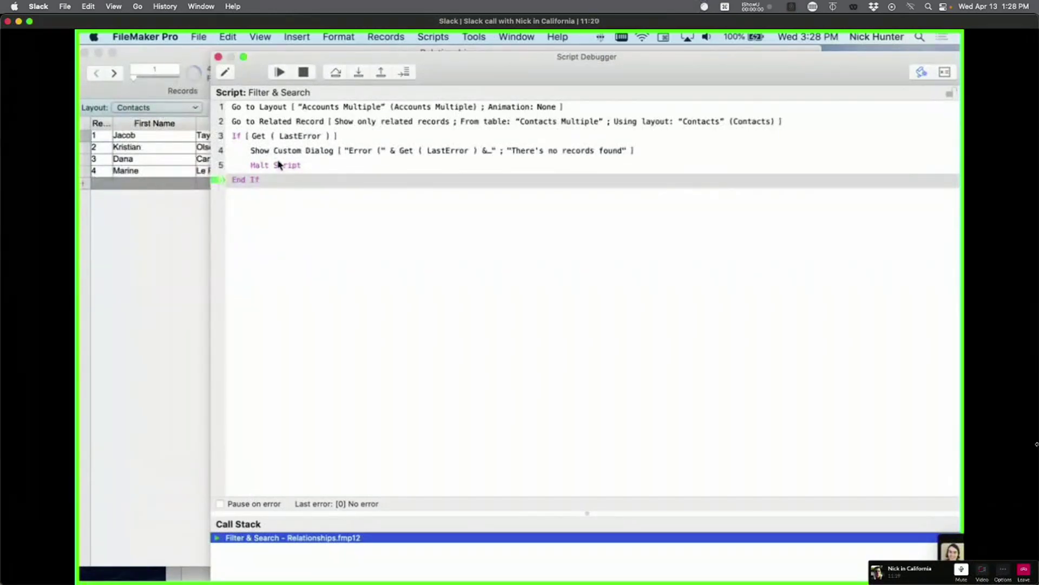
Step: Return to editing Filter & Search and add a blank line and a Constrain Found Set step after End If
click(229, 73)
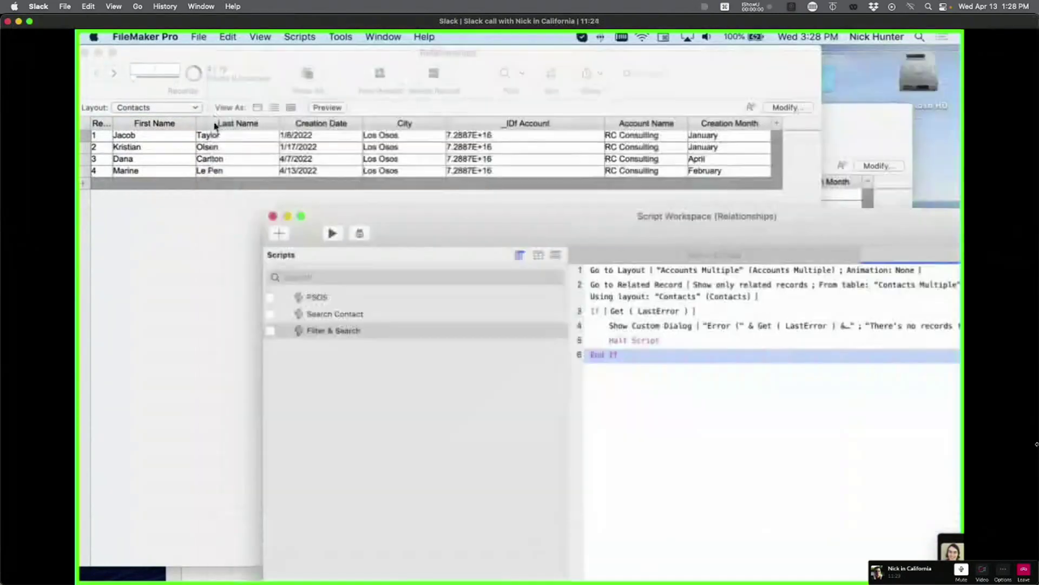
click(540, 260)
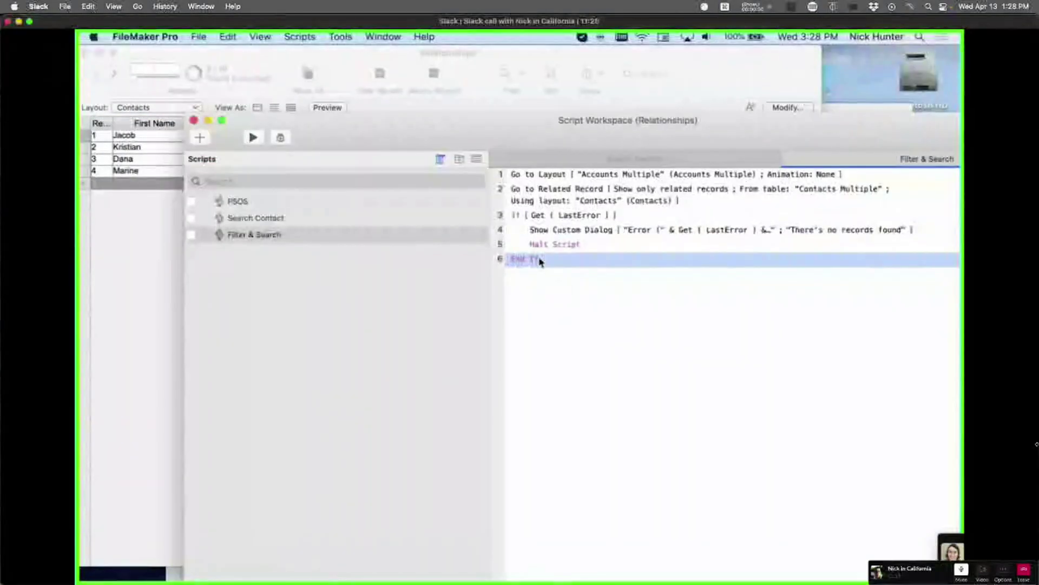
key(Return)
key(Return)
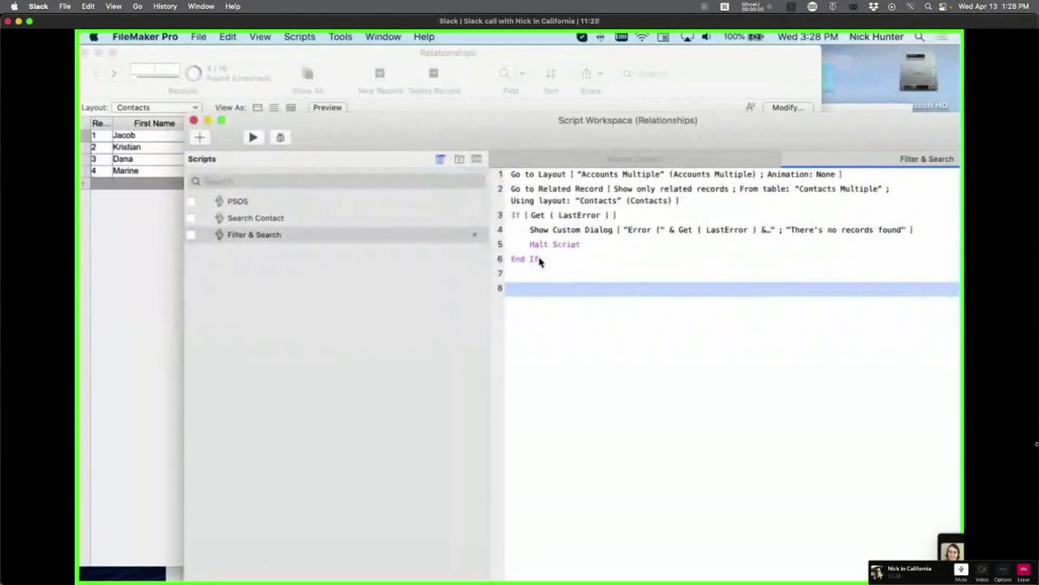
text(constra)
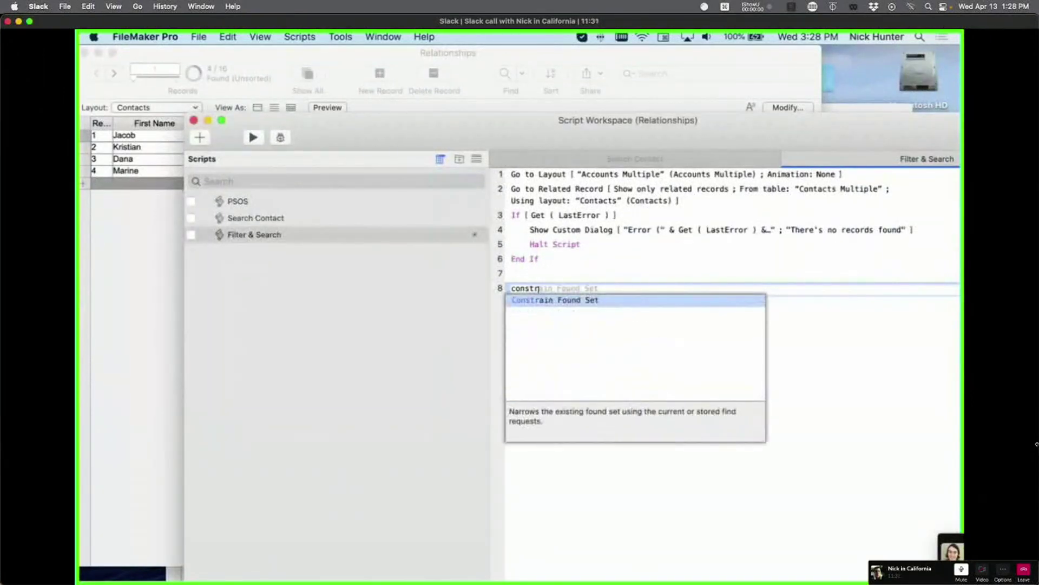
key(Return)
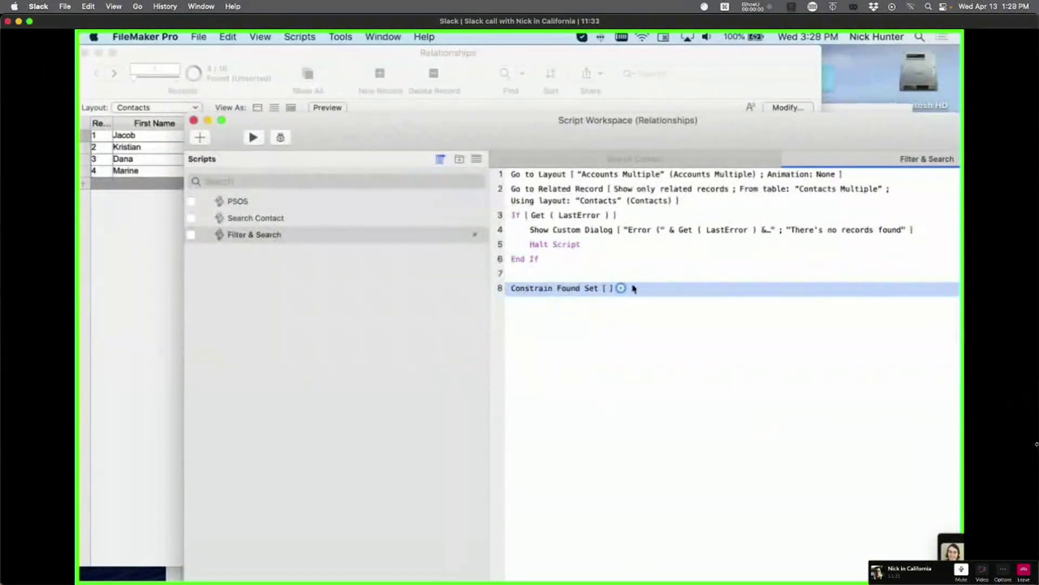
click(621, 287)
click(676, 316)
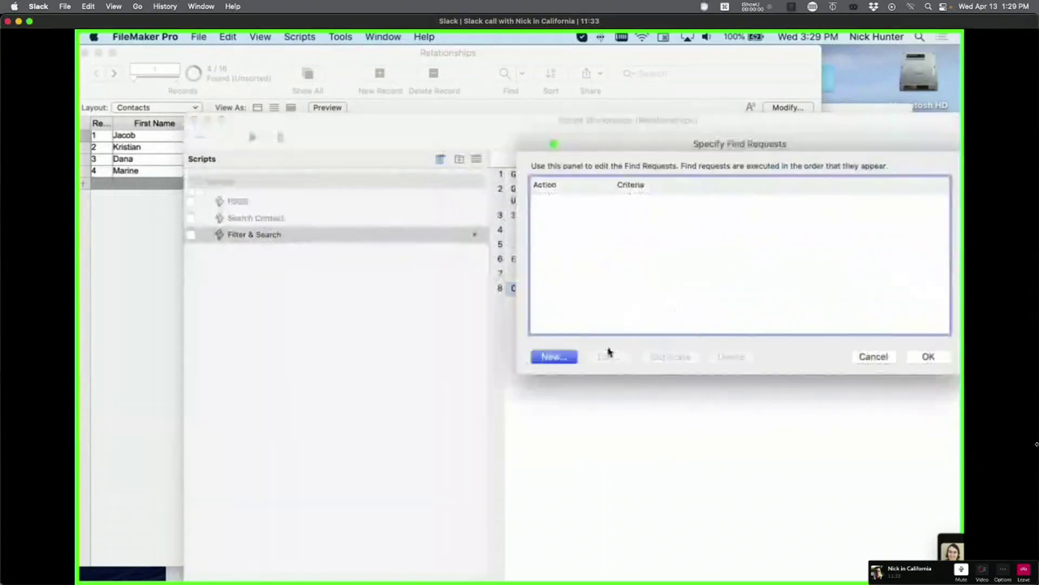
click(566, 358)
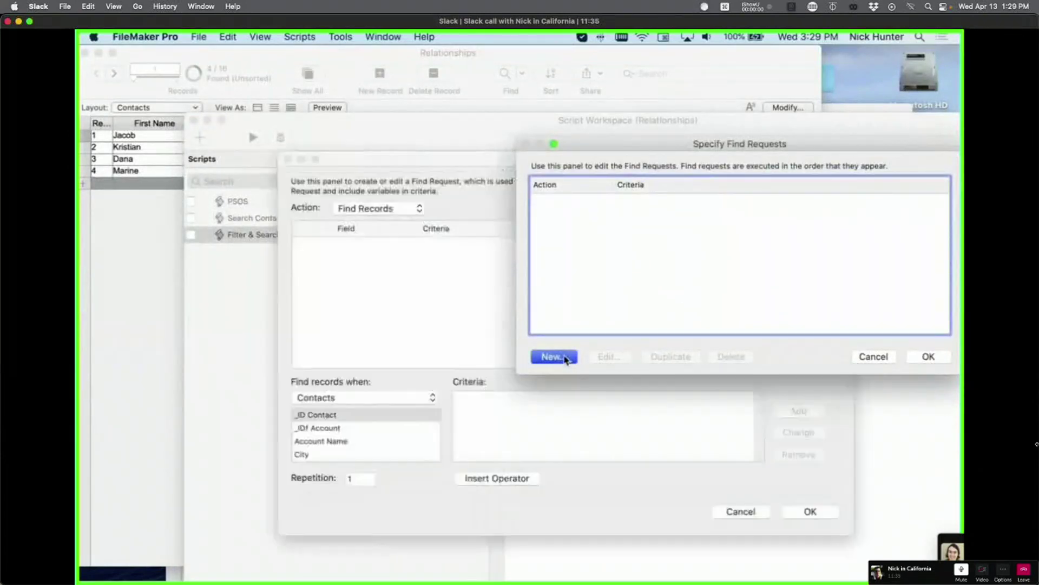
scroll(351, 433, down, 2)
scroll(350, 433, down, 5)
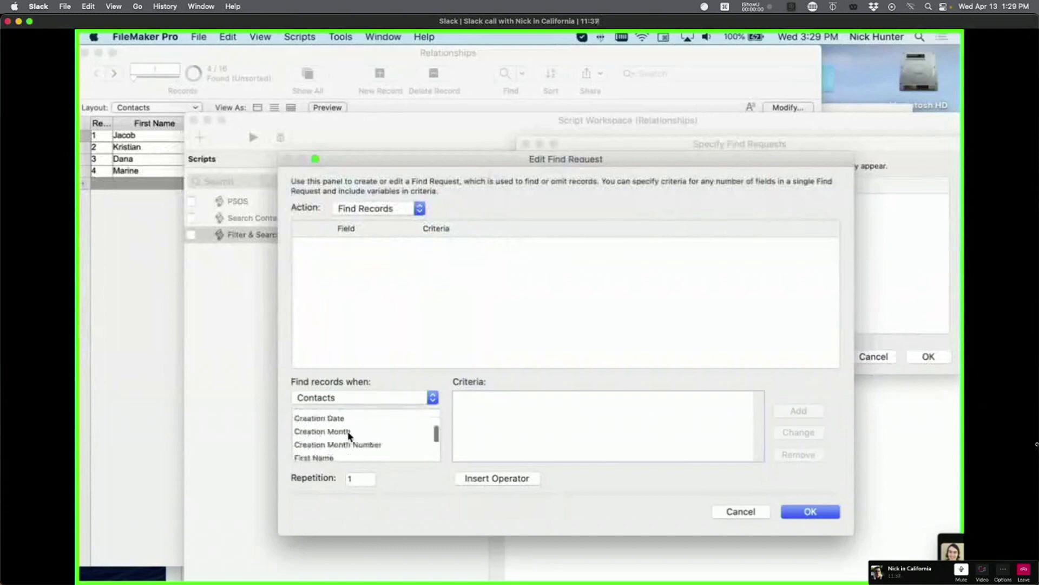
scroll(345, 436, down, 1)
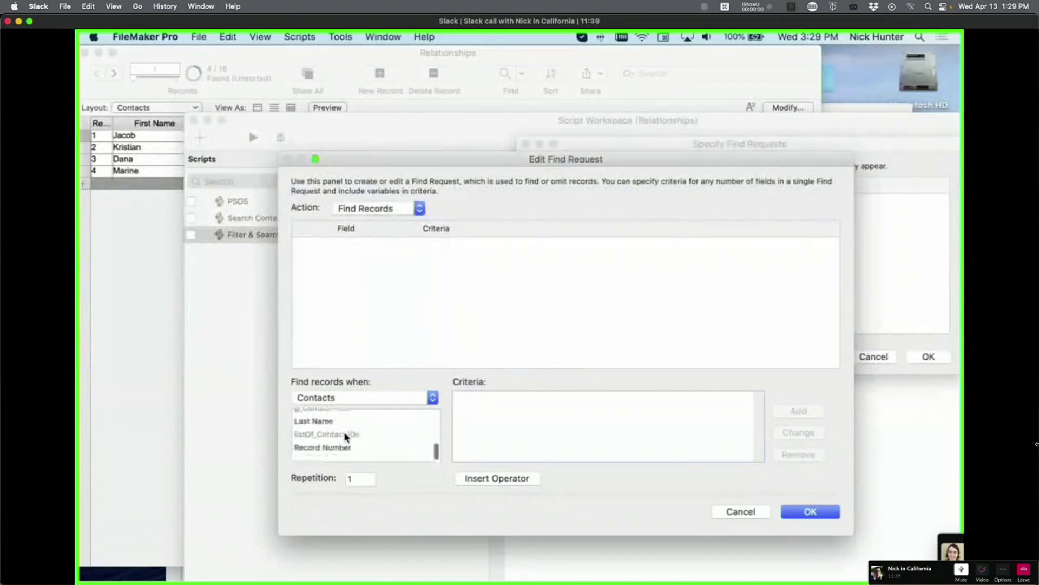
scroll(345, 436, up, 5)
scroll(345, 436, up, 3)
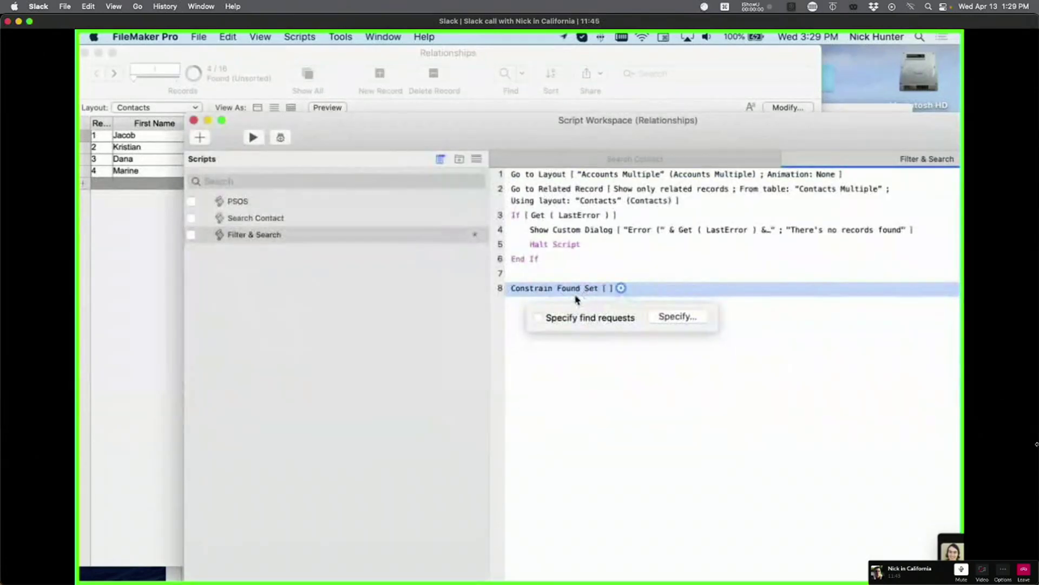
click(611, 384)
Step: Create a text field named Full Name in the Contacts table
key(super+shift+d)
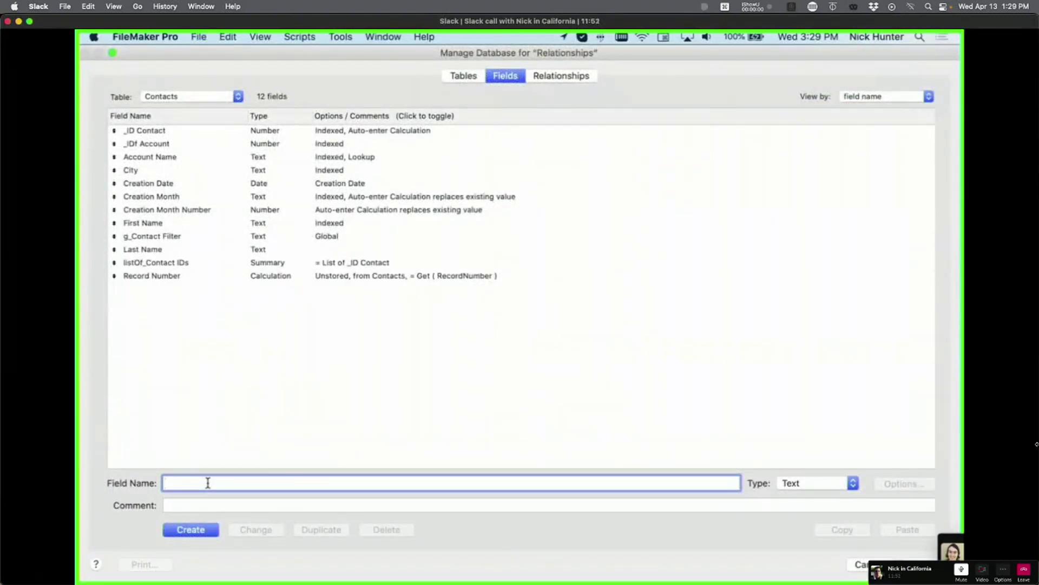
text(Full NAme)
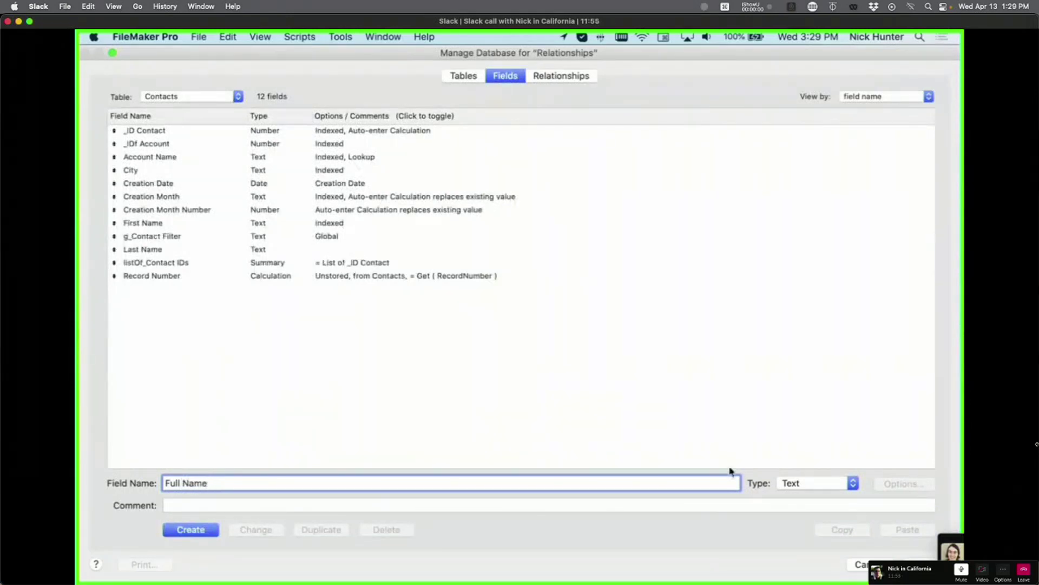
click(809, 483)
click(811, 483)
click(216, 537)
Step: Give Full Name an auto-enter calculated value and start its formula with Substitute ( text ; searchString ; replaceString )
click(917, 487)
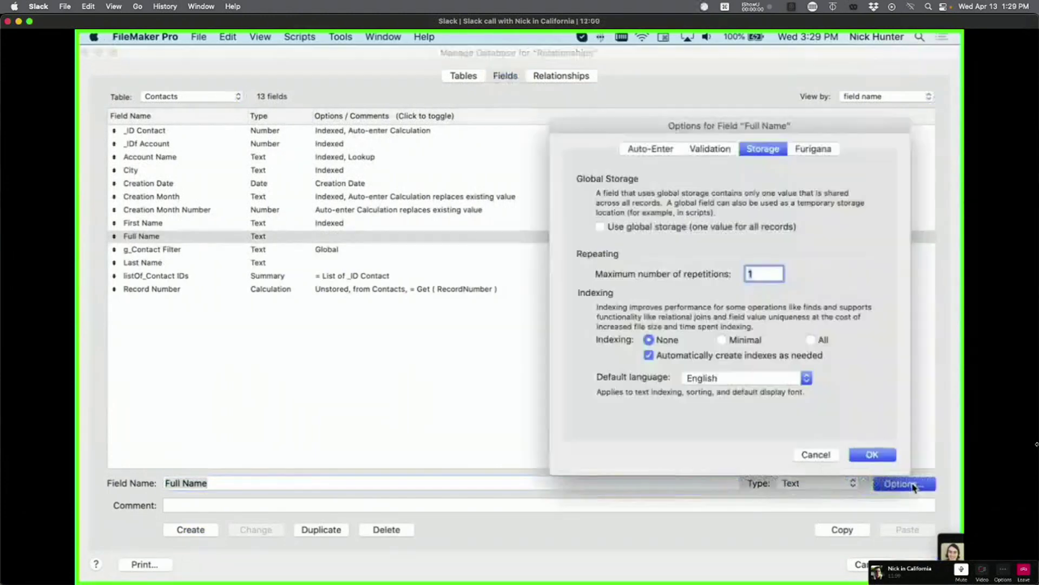
click(650, 148)
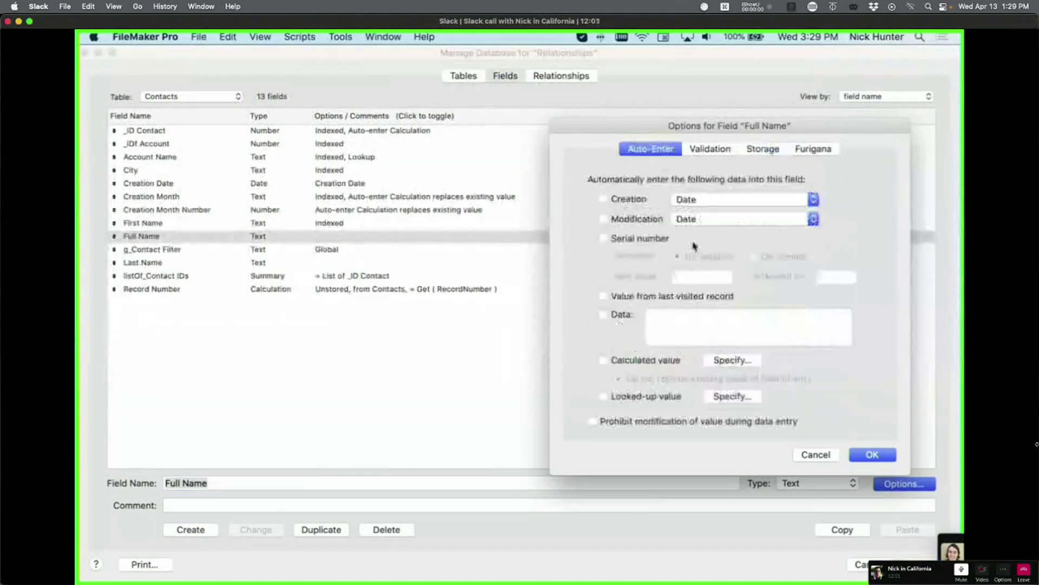
click(739, 363)
text(Li)
key(Escape)
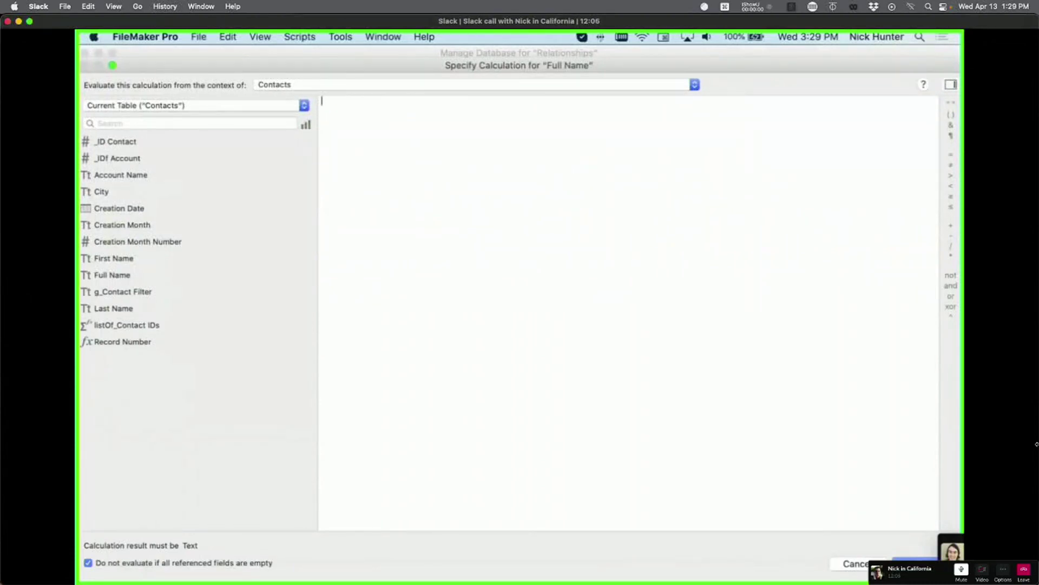
text(Substitute ( text ; searchString ; replaceString ))
key(ctrl+Up)
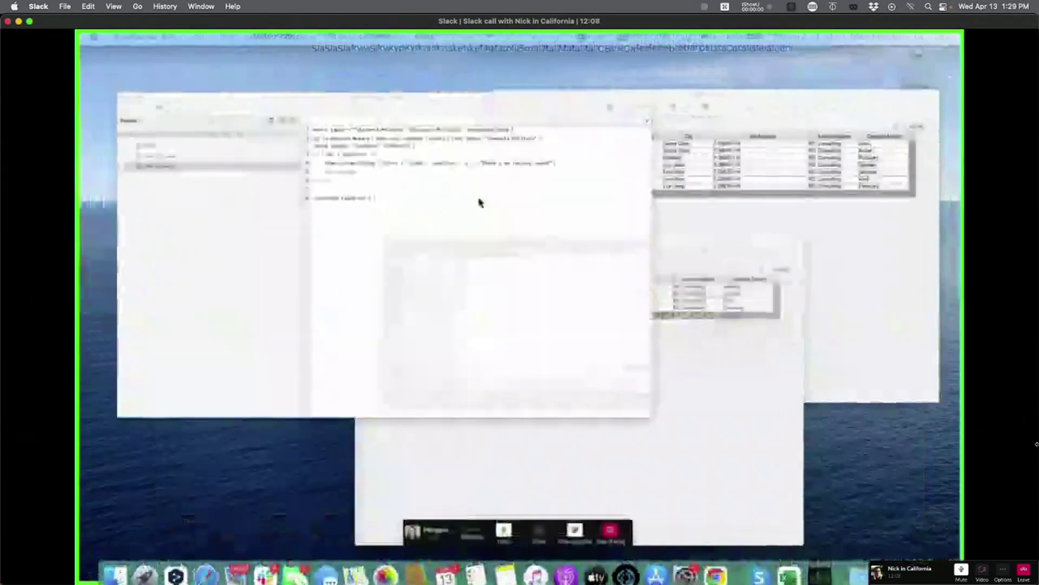
click(479, 203)
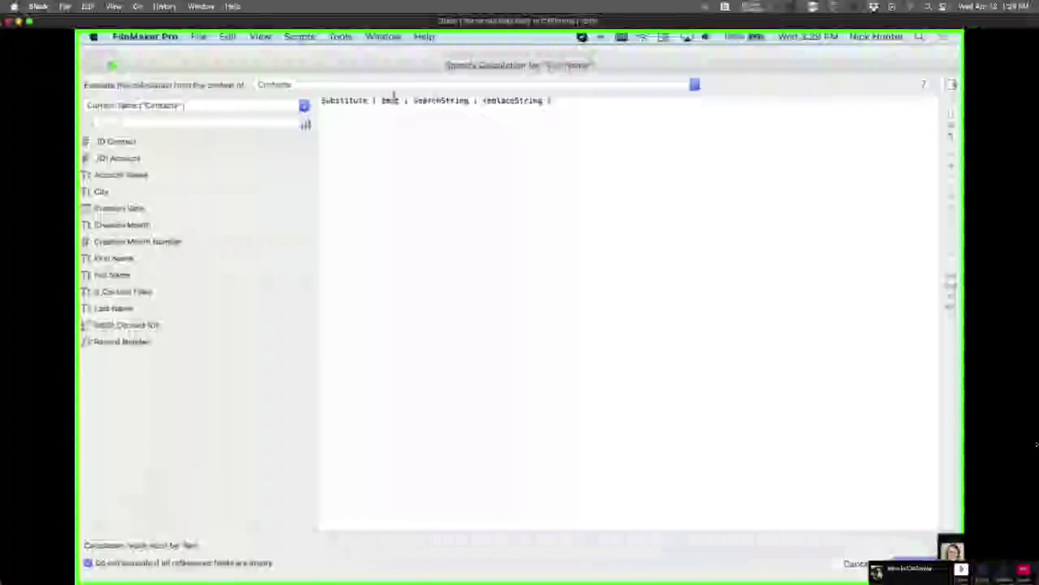
Step: Replace the Substitute function's text argument with List ( First Name ; Last Name )
double_click(390, 100)
text(List ( field {; field...} ))
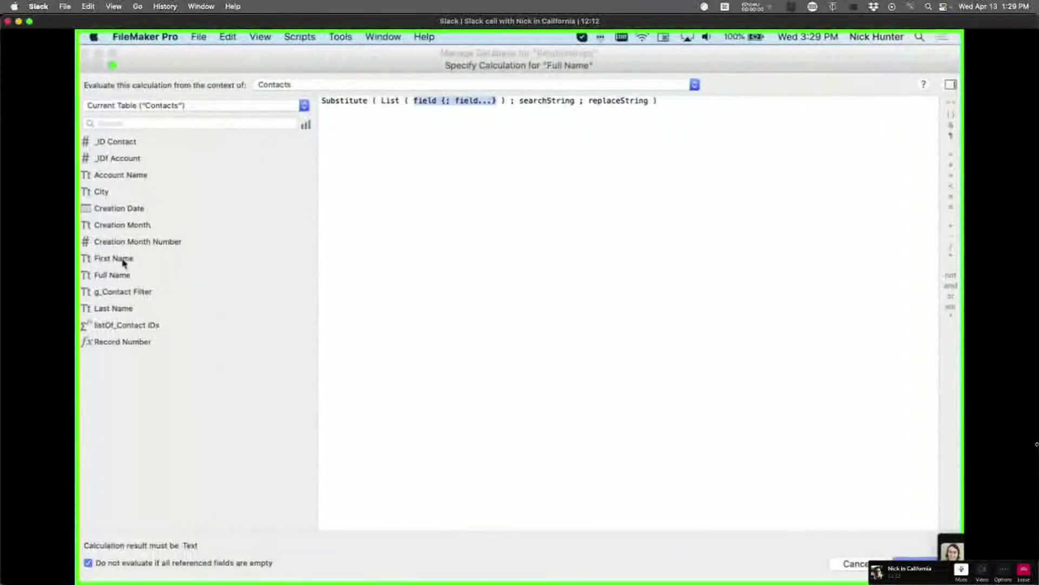
double_click(124, 262)
text(;)
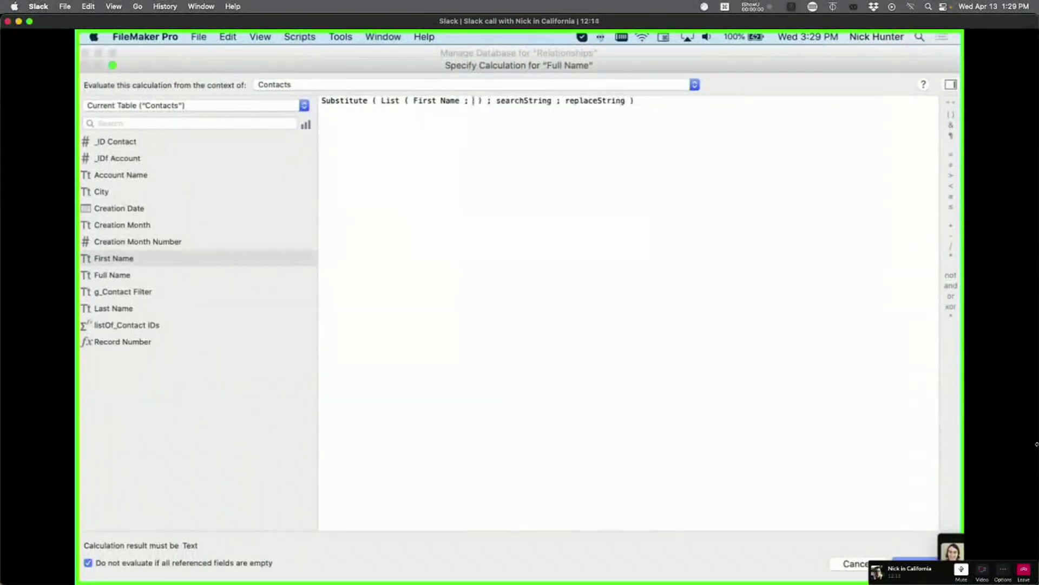
double_click(122, 309)
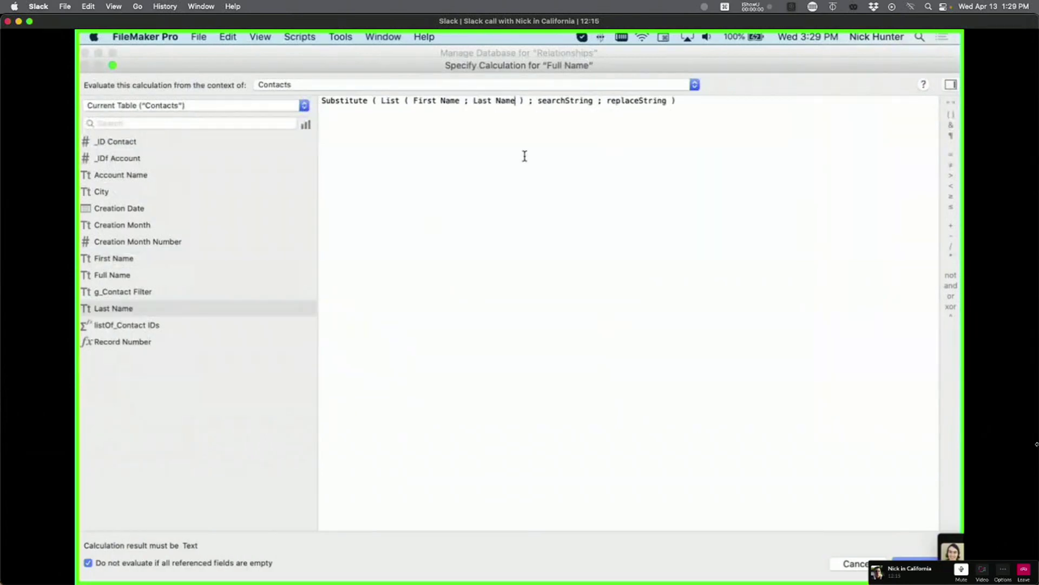
Step: Set the Substitute search string to ¶, enter a quoted replacement string, and accept the calculation
double_click(556, 101)
text(¶)
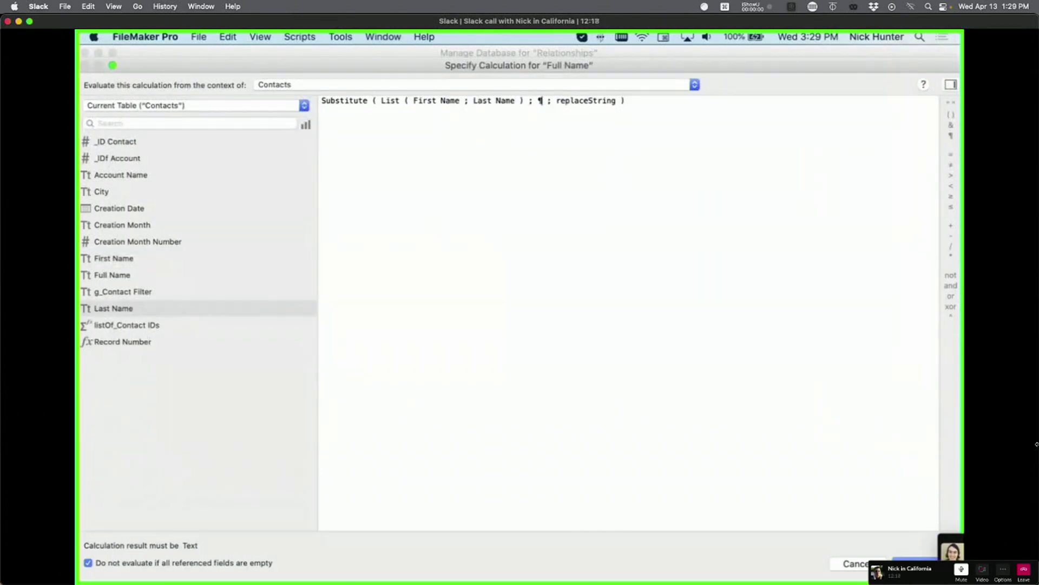
double_click(582, 101)
text(")
click(896, 558)
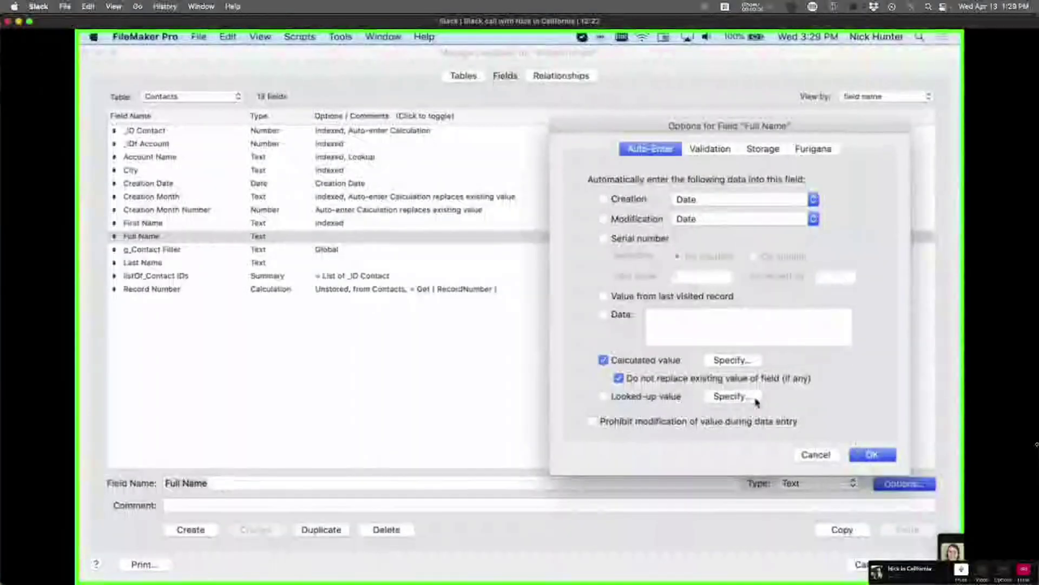
Step: Allow the Full Name calculation to replace existing values, then accept the field options and the database changes
click(741, 378)
click(873, 455)
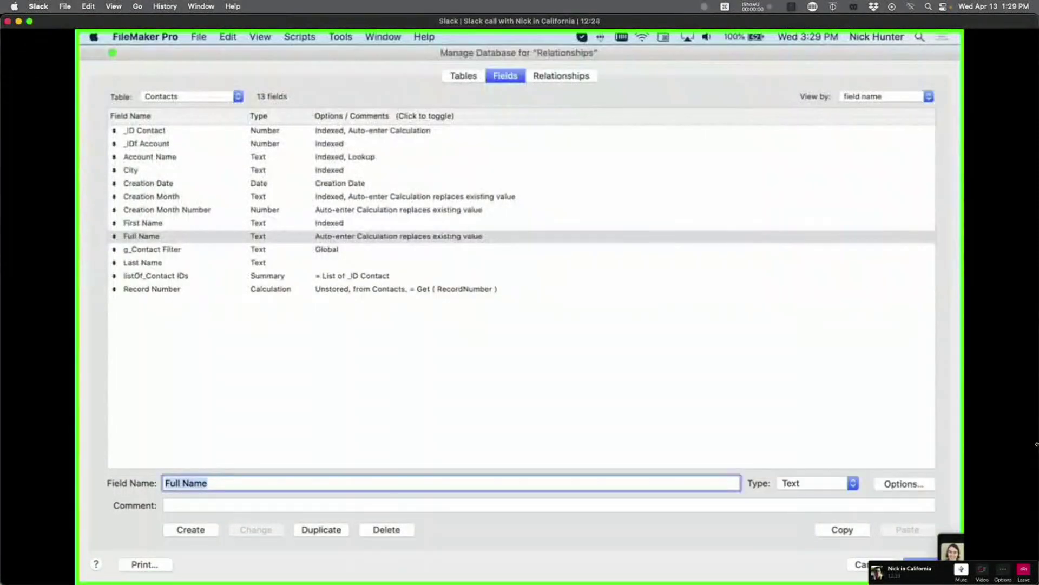
click(915, 564)
Step: Replace the First Name contents across the found Contacts records with a calculated result of First Name
click(130, 211)
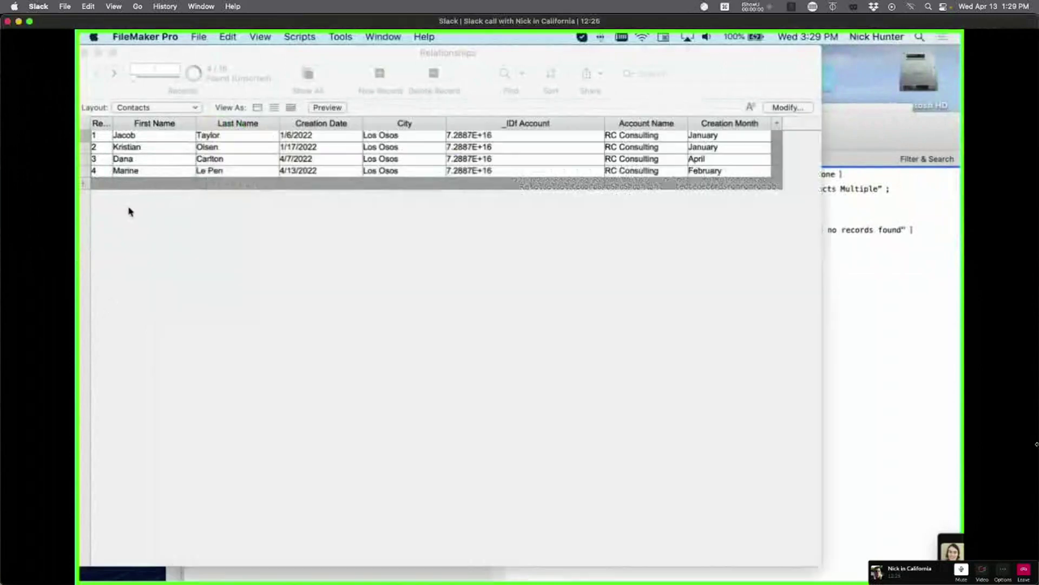
click(168, 135)
key(super+equal)
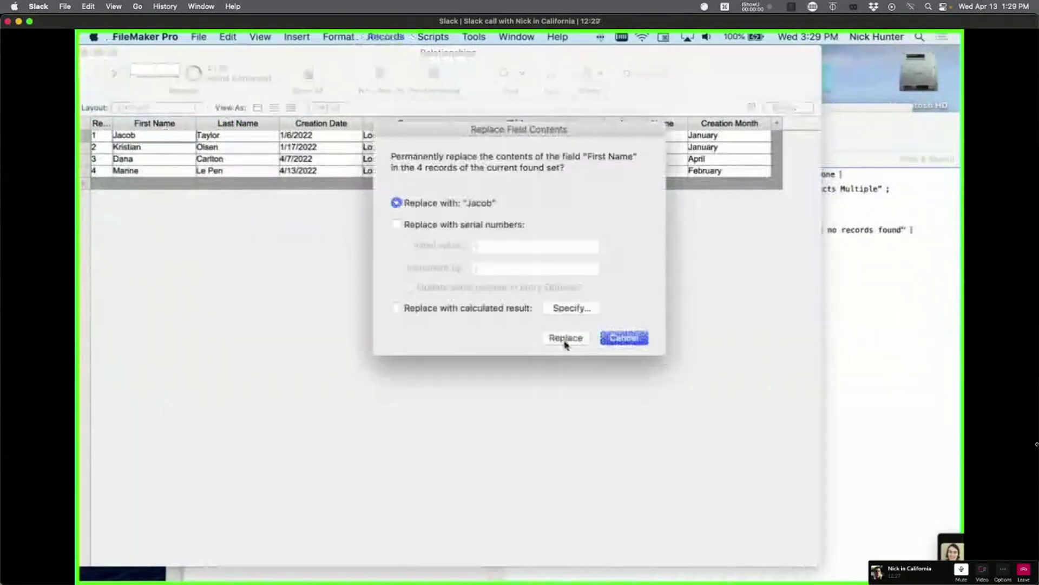
click(575, 309)
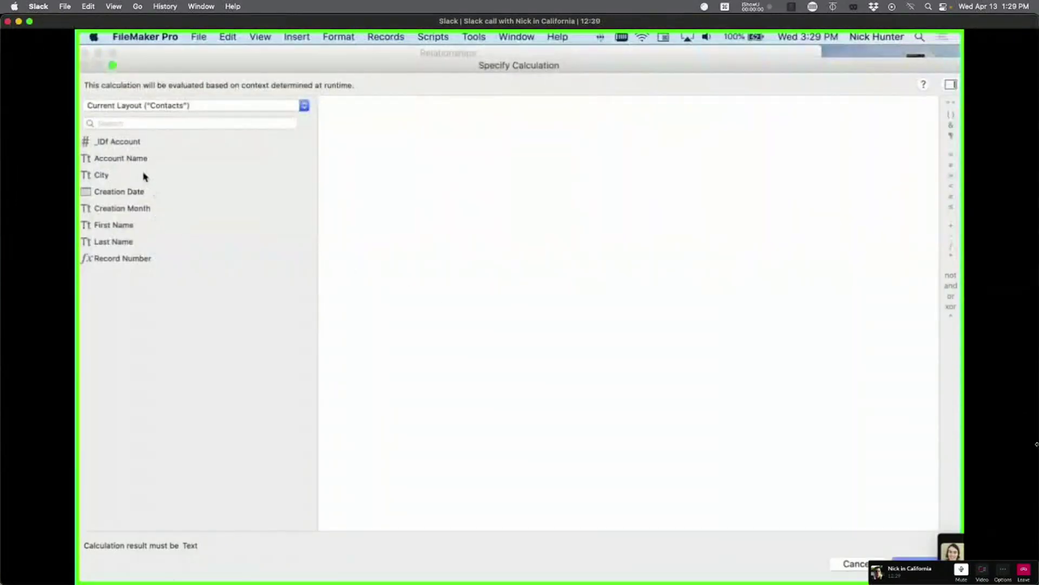
double_click(139, 223)
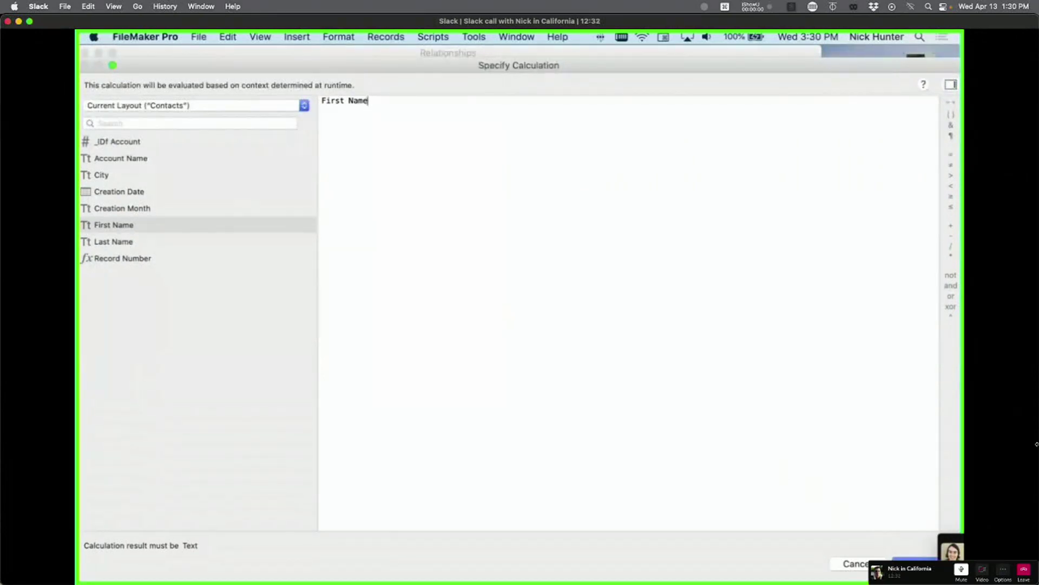
click(915, 563)
click(565, 339)
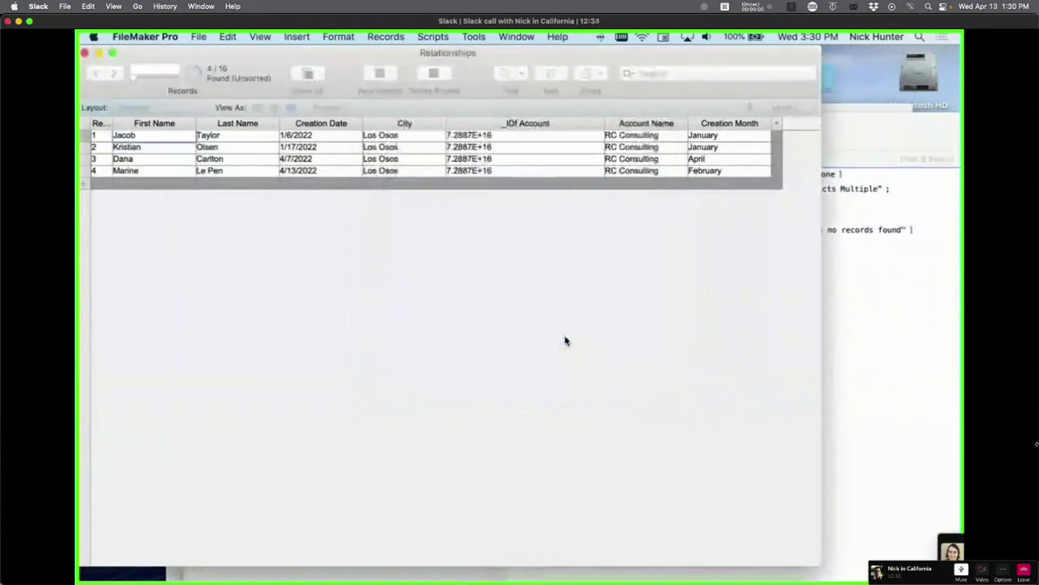
Step: Modify the Contacts table view to hide First Name and Last Name and show Full Name, placed directly above Last Name in the field order
click(783, 107)
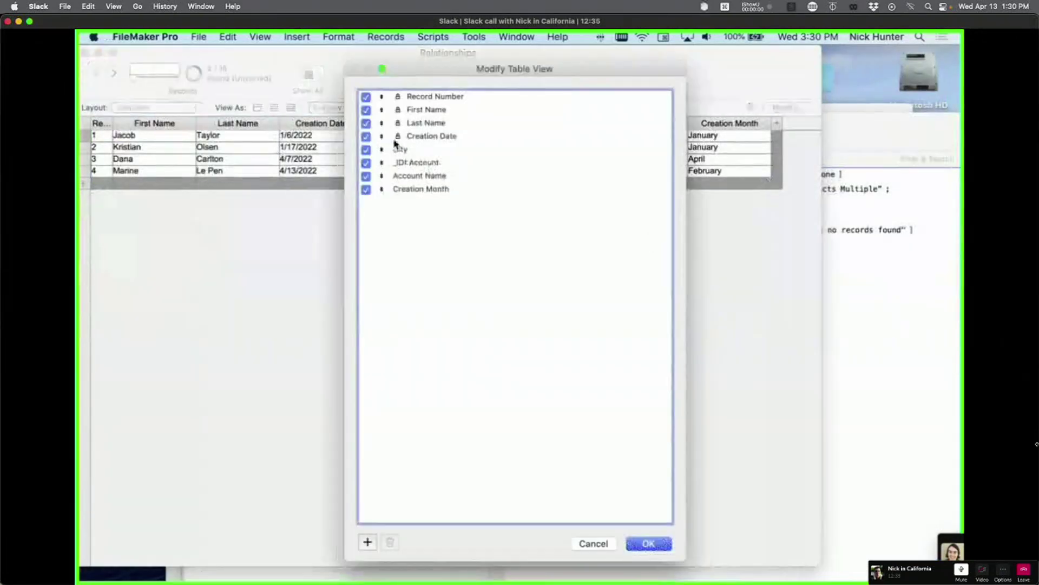
click(366, 110)
click(366, 123)
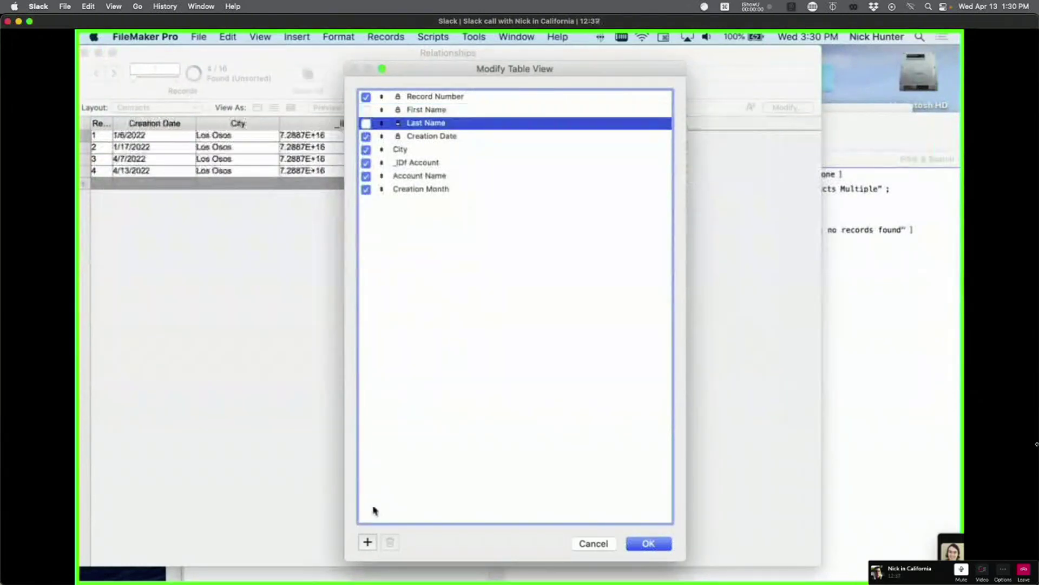
click(367, 543)
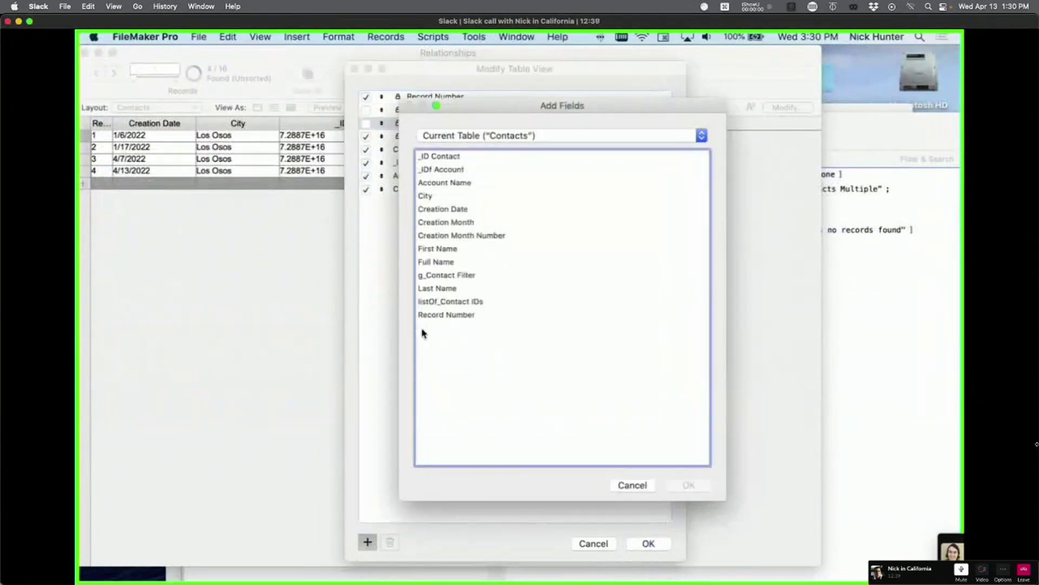
double_click(447, 264)
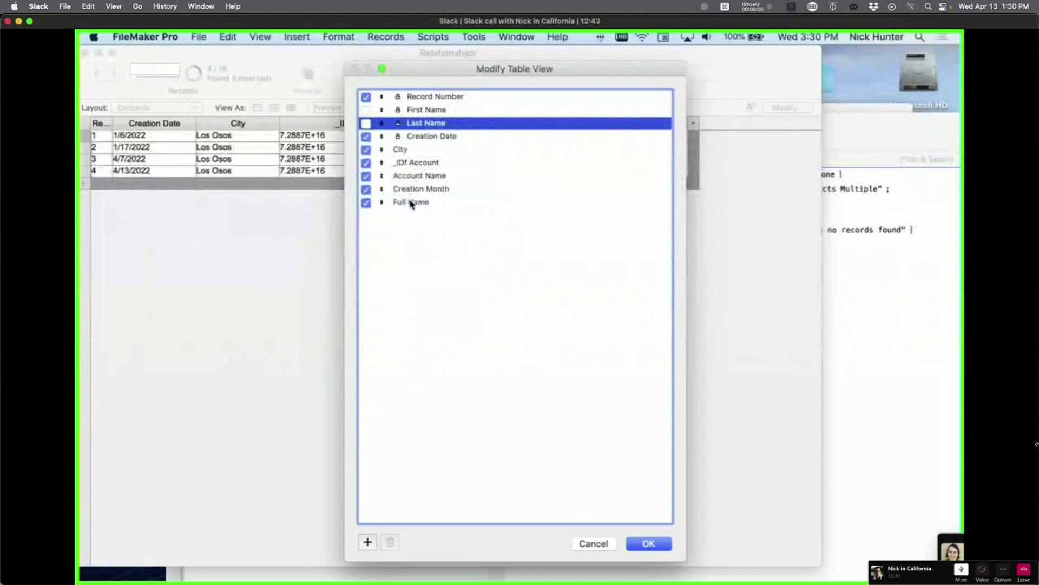
drag(410, 203, 410, 123)
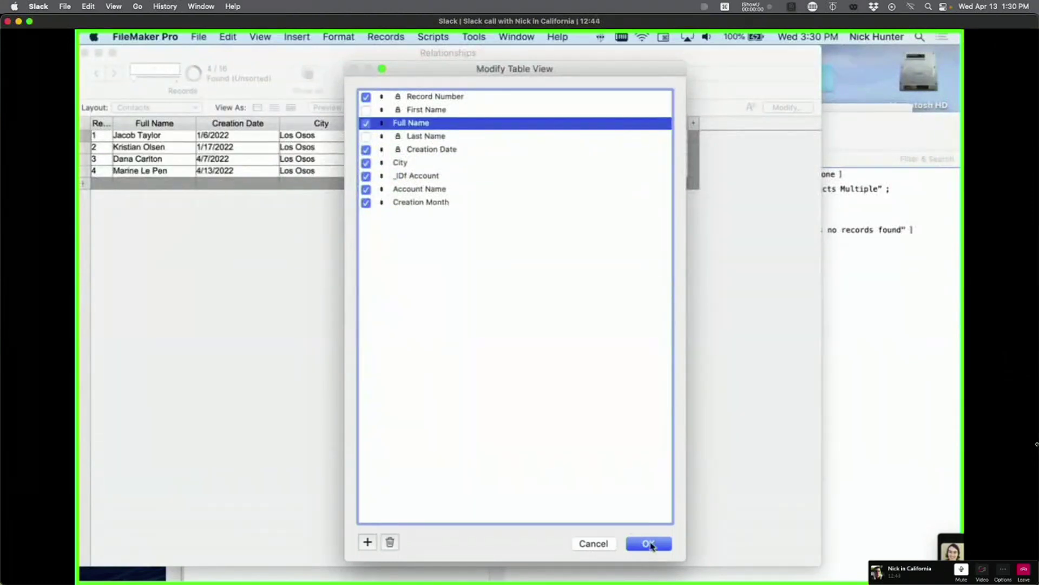
click(649, 543)
click(136, 135)
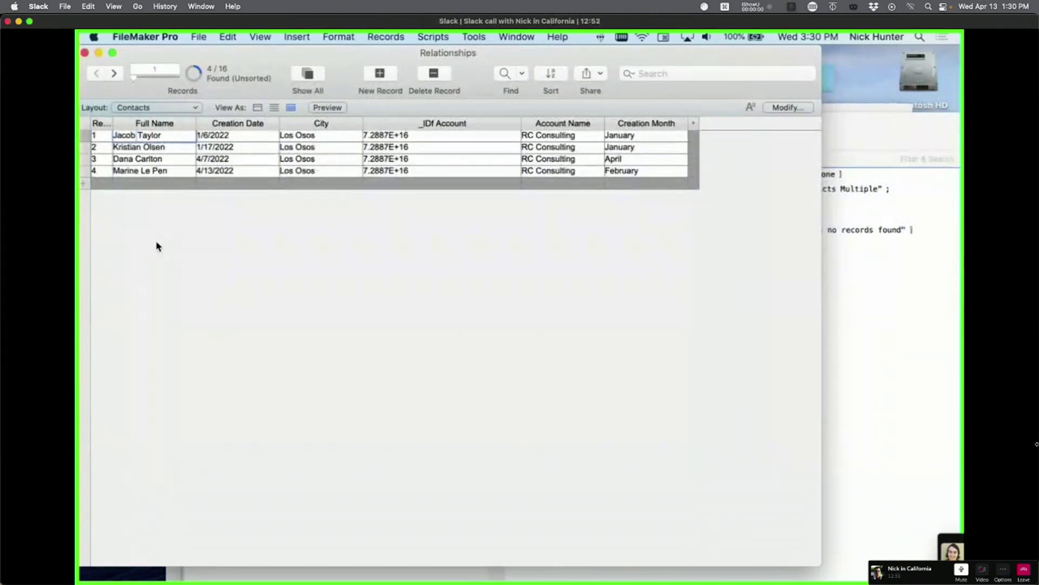
Step: Reopen Full Name's auto-enter calculation and write the alternative formula First Name & " " & Last Name below the Substitute formula
key(super+shift+d)
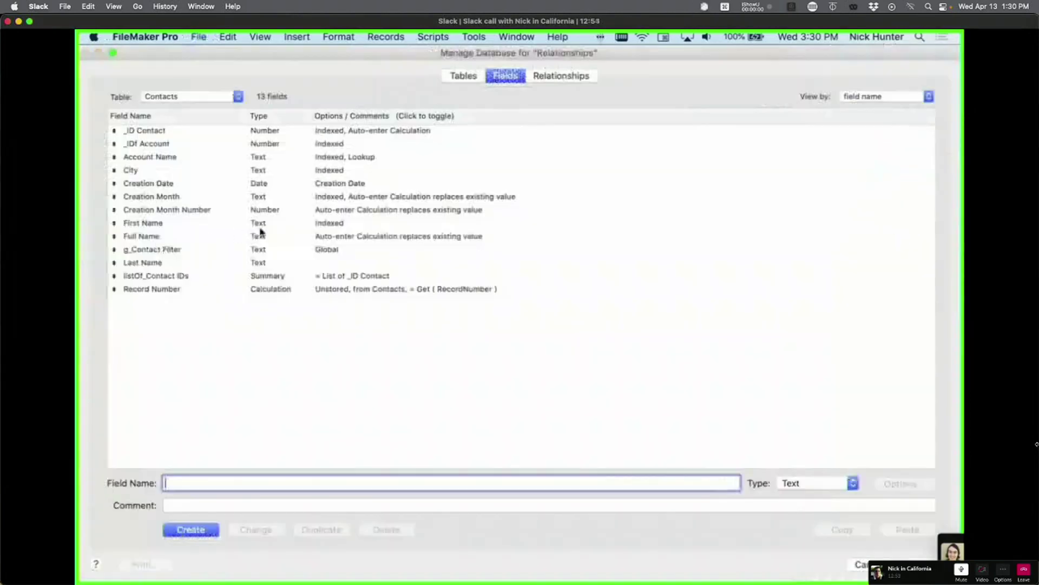
double_click(186, 238)
click(736, 361)
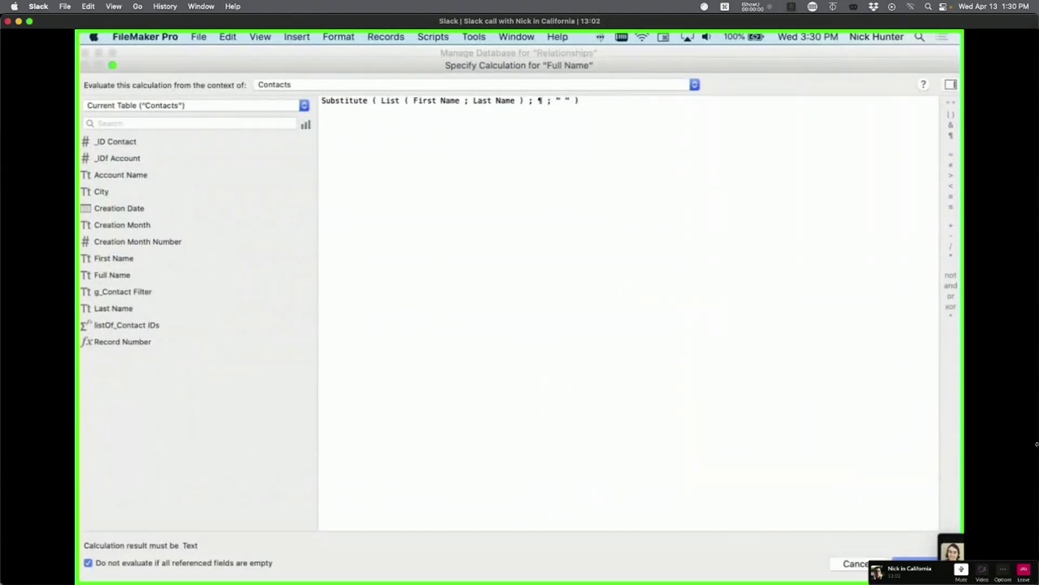
text(First Name)
key(Return)
text(& )
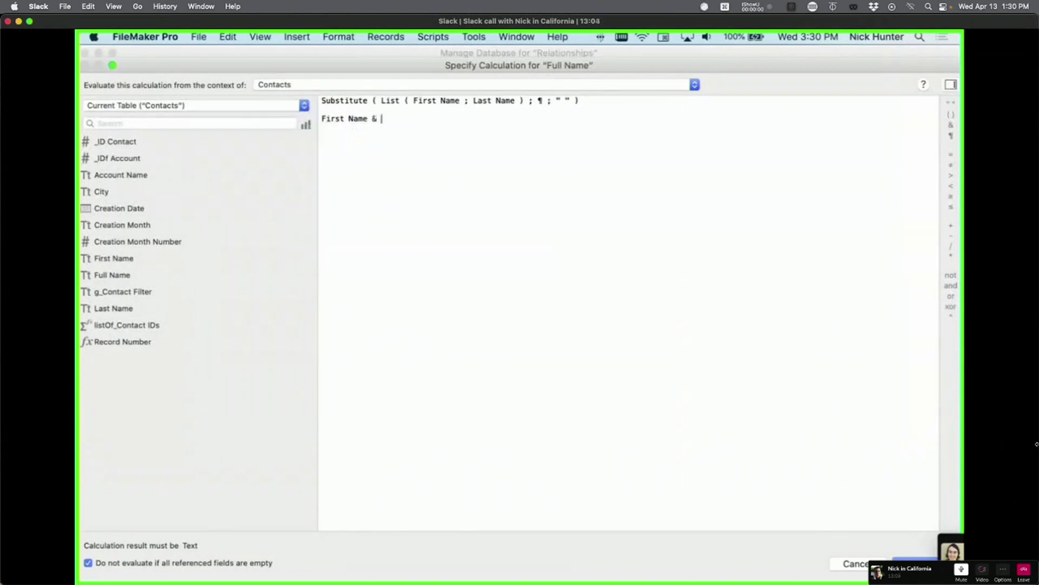
text(" " & last)
key(Return)
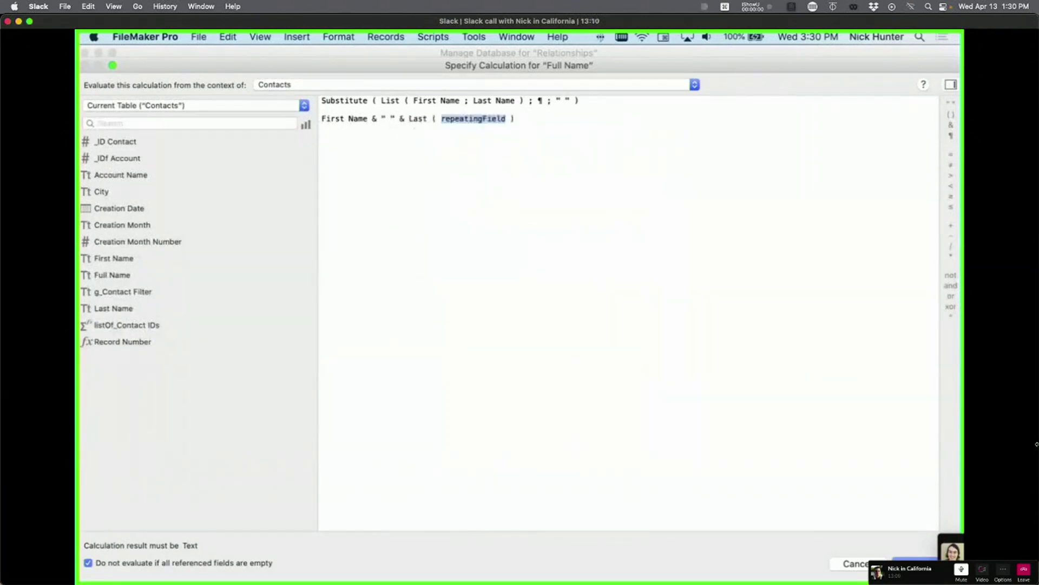
key(super+z)
key(Down)
key(Return)
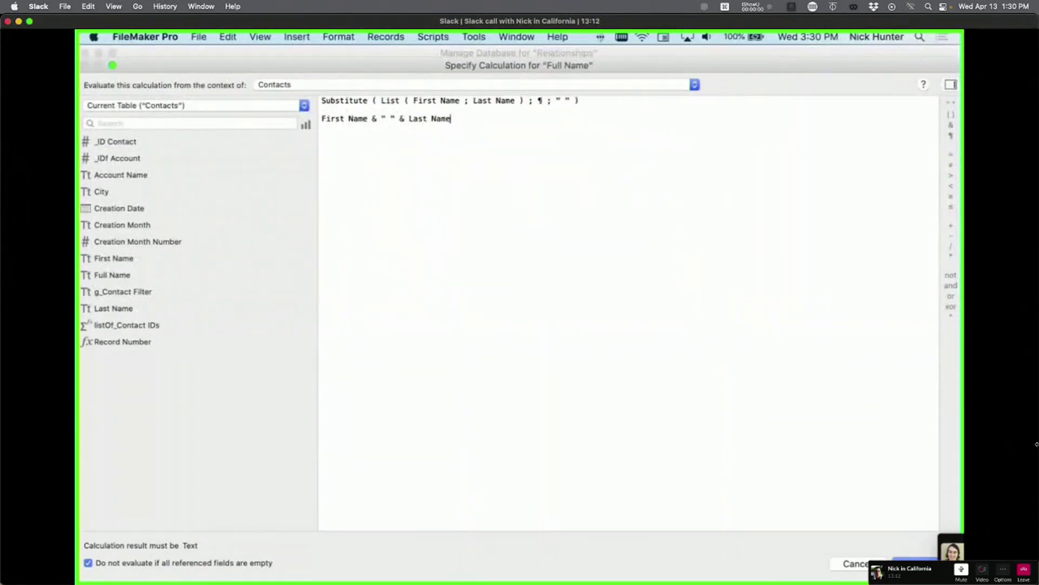
click(367, 276)
drag(366, 113, 319, 118)
click(389, 119)
drag(408, 118, 470, 117)
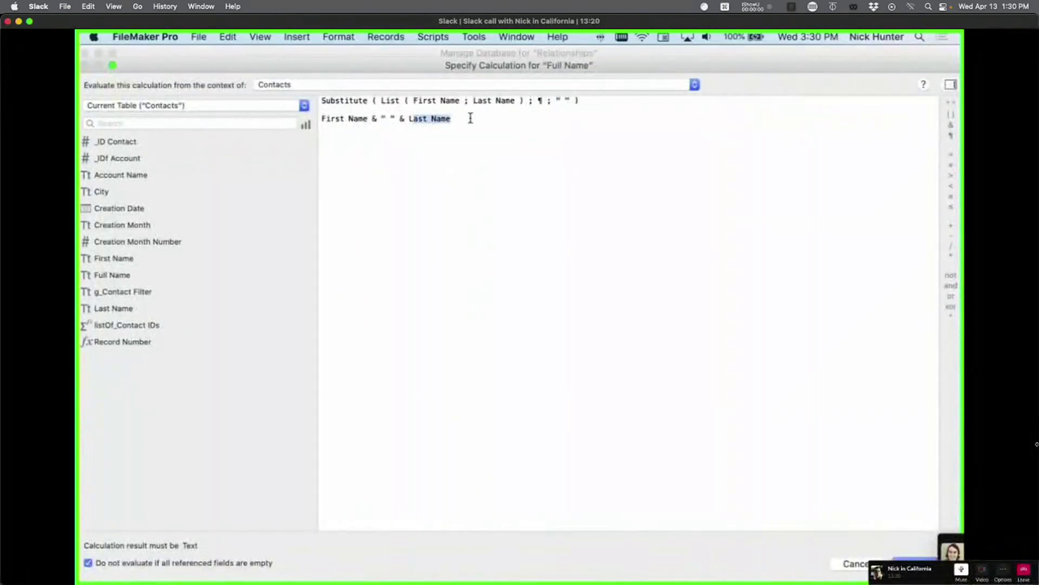
click(413, 130)
Step: Rewrite the alternative formula as a Trim function with the copied name expression pasted in as its argument
drag(382, 118, 321, 119)
key(super+c)
click(389, 116)
key(BackSpace)
text(Ftr)
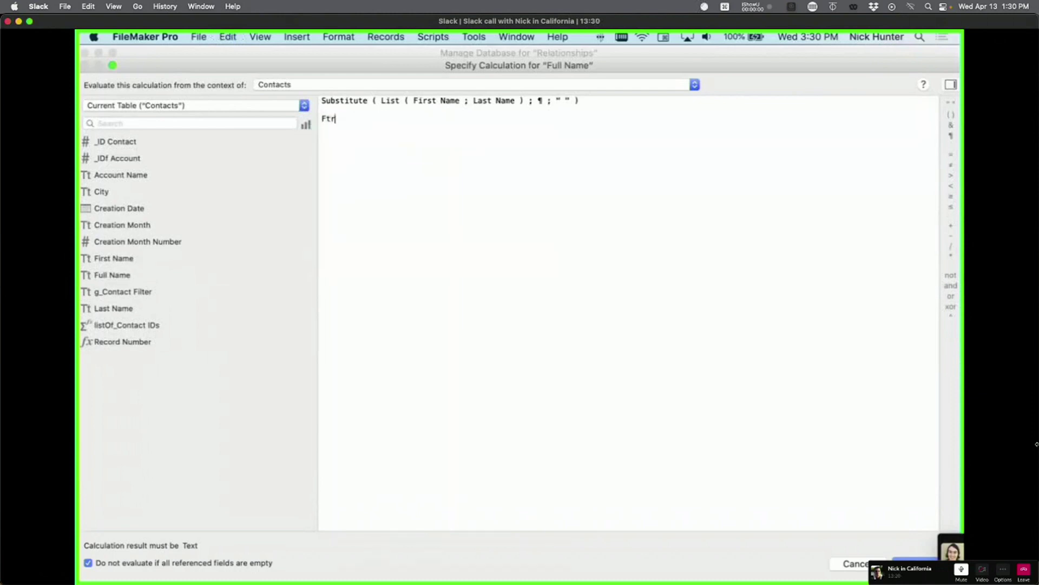
text(im)
key(Return)
key(BackSpace)
key(BackSpace)
key(BackSpace)
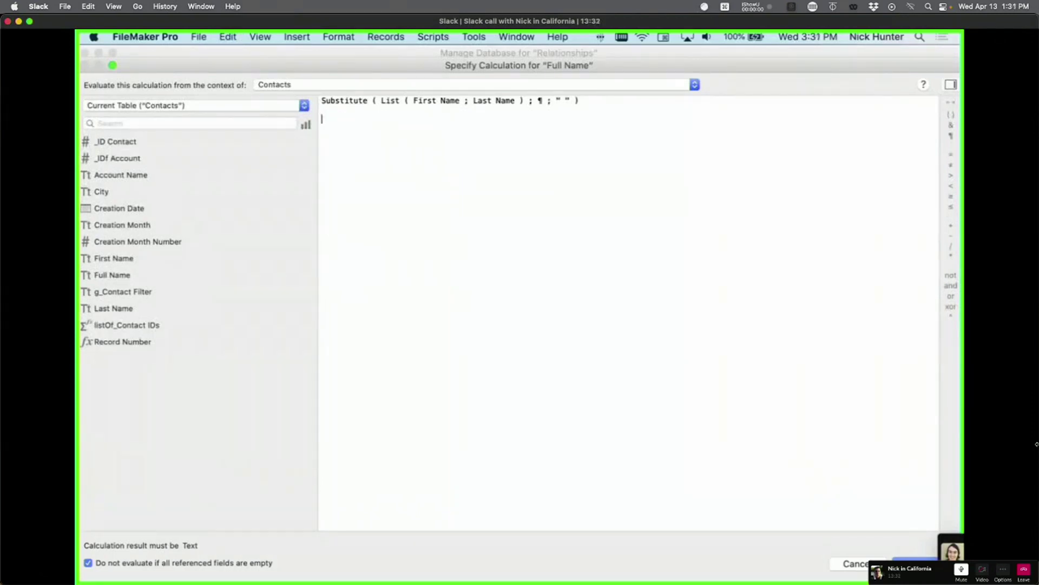
text(Tri)
key(Return)
key(super+v)
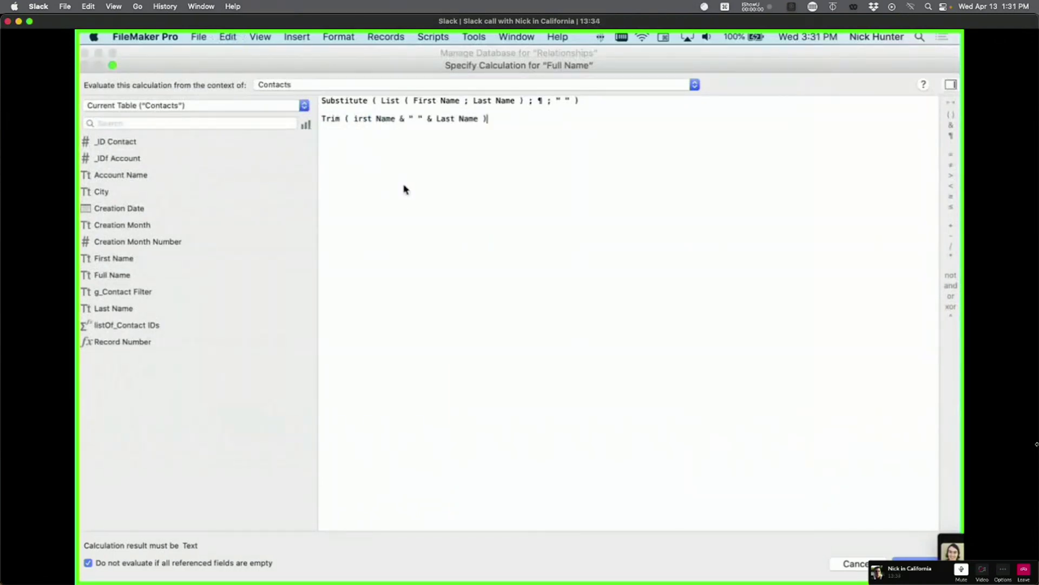
Step: Compare the Trim formula with the Substitute formula, and discard the calculation, field option and database edits
drag(491, 121, 300, 124)
drag(615, 99, 276, 89)
drag(382, 164, 317, 116)
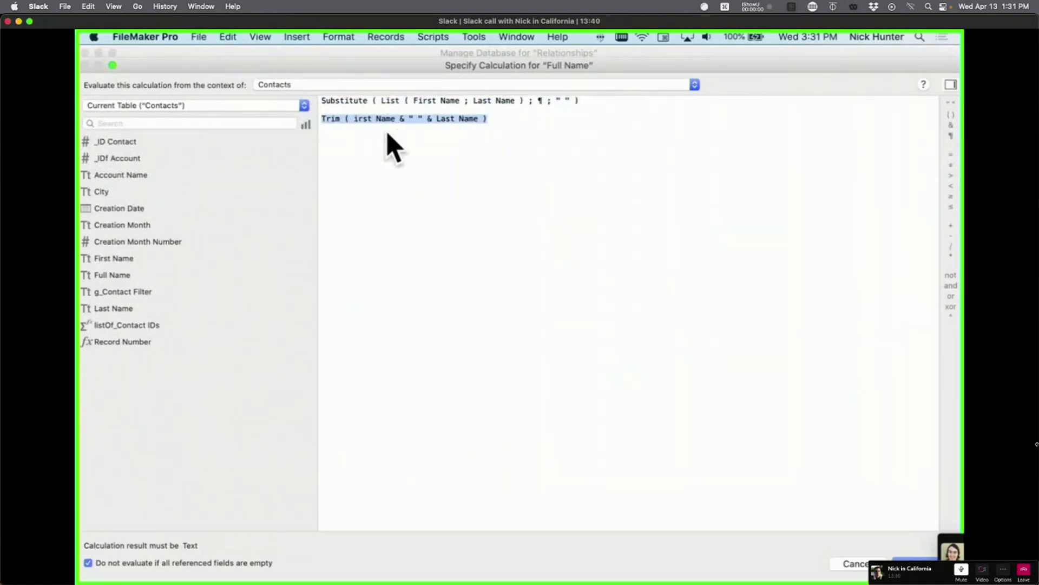
key(Escape)
key(Escape)
key(Escape)
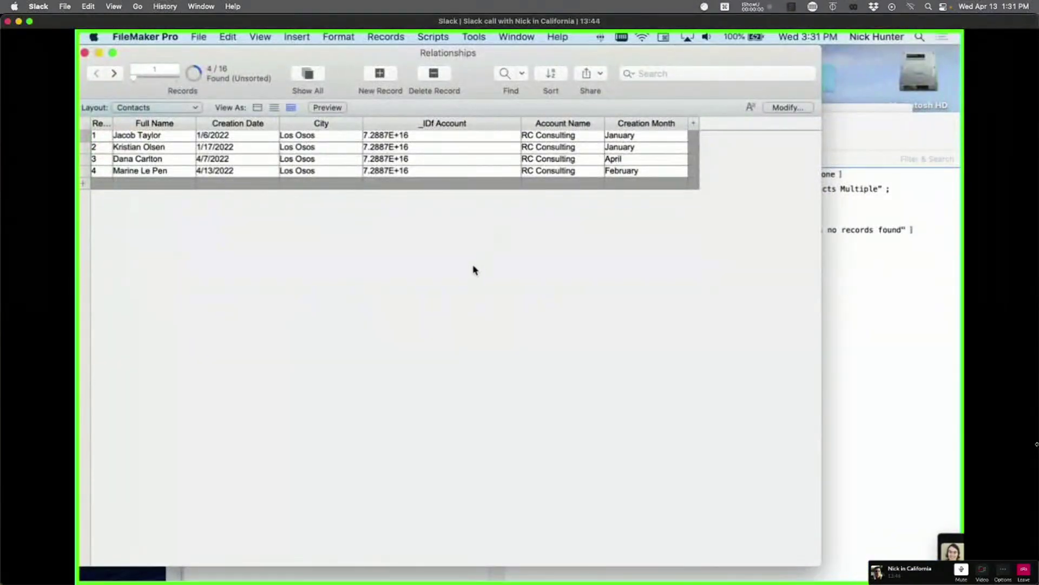
Step: Return to the Filter & Search script and look at the Constrain Found Set step's find request options without saving
key(super+shift+s)
double_click(673, 288)
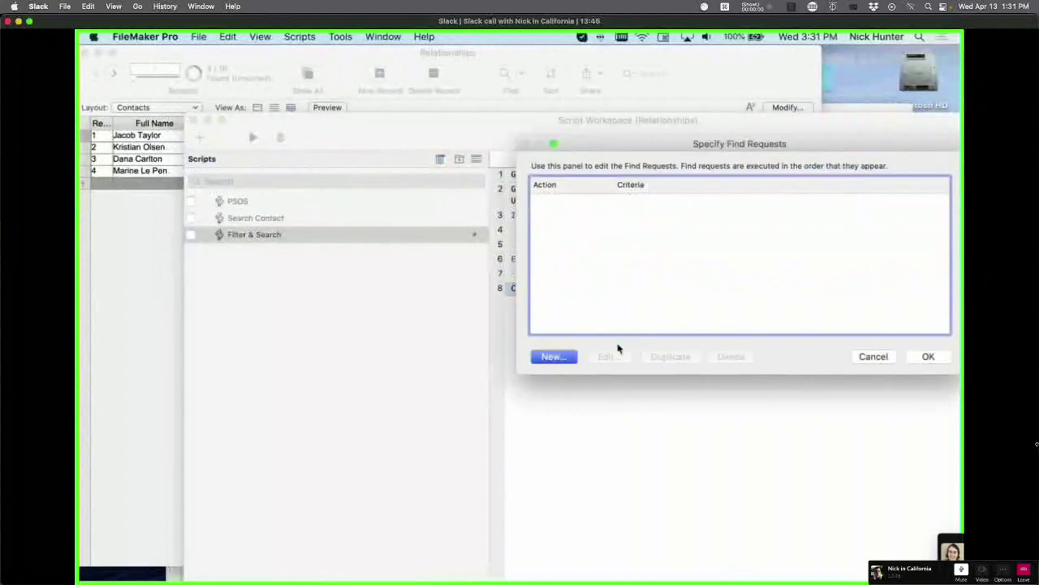
click(559, 357)
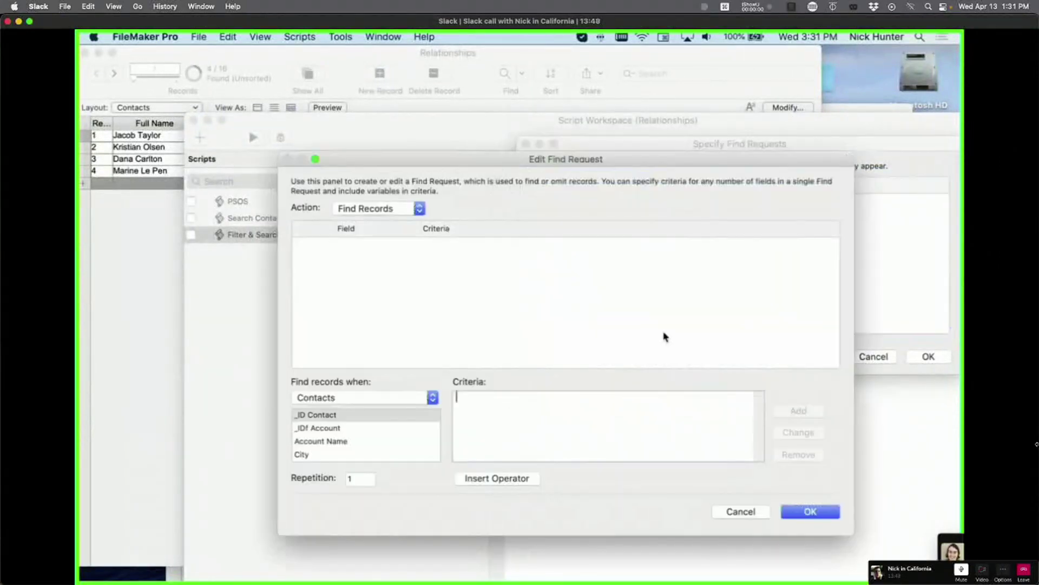
scroll(331, 446, down, 3)
scroll(337, 448, down, 1)
click(330, 443)
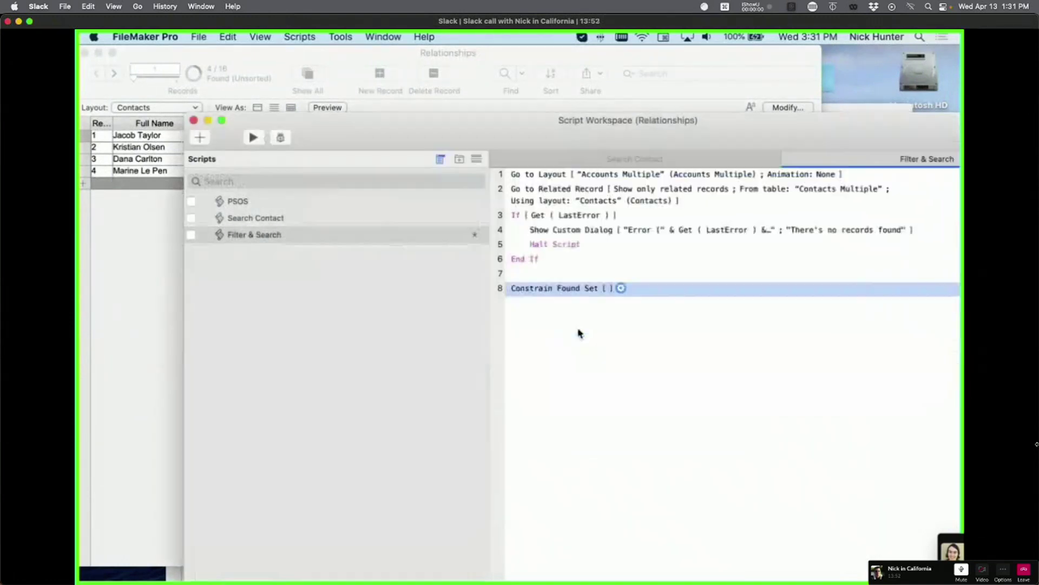
click(613, 392)
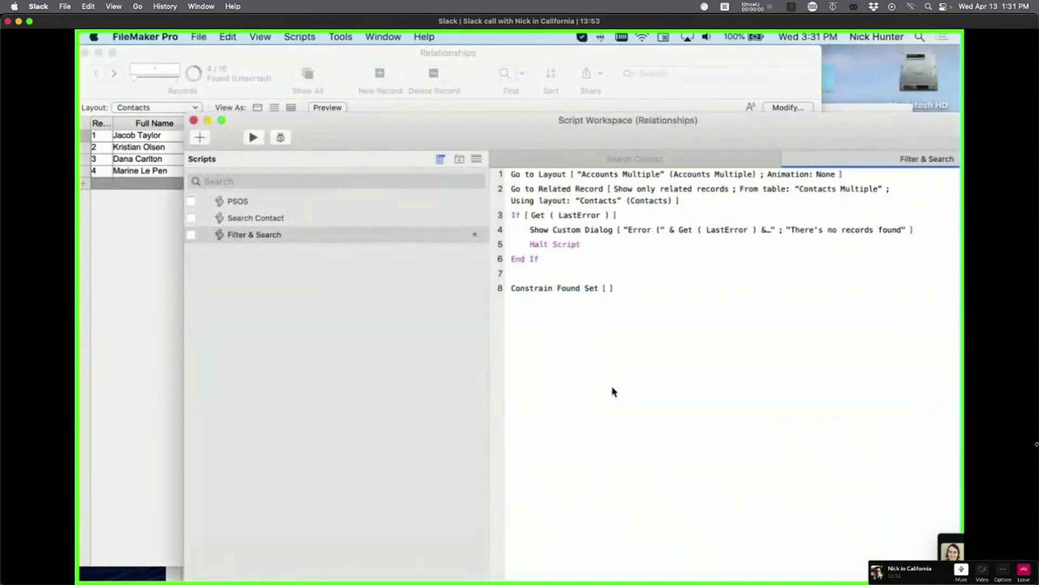
double_click(567, 290)
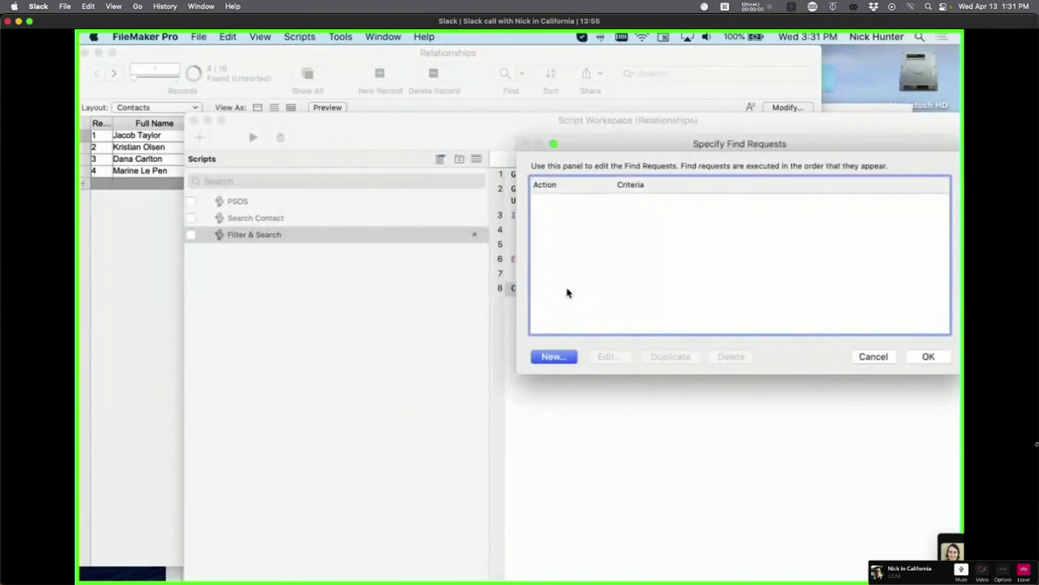
key(Escape)
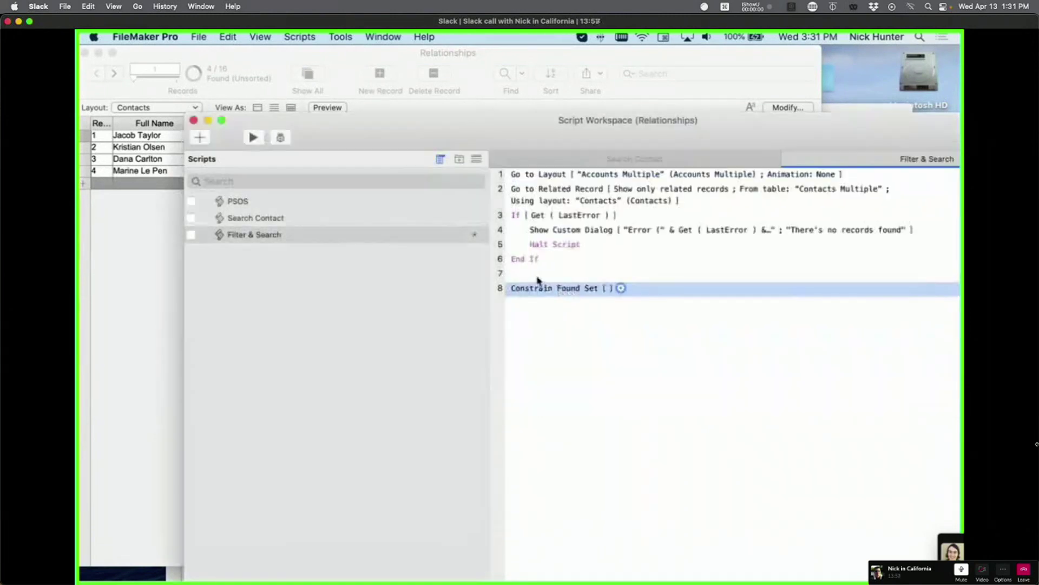
Step: Insert Perform Find and Extend Found Set script steps above Constrain Found Set
click(539, 279)
key(Return)
text(perf)
key(Down)
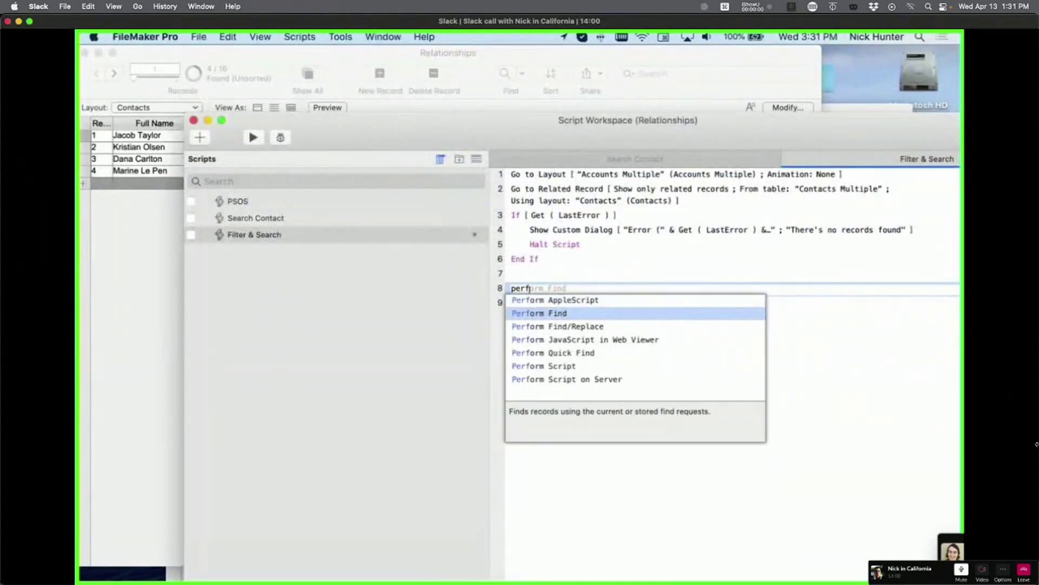
key(Return)
key(Return)
text(exte)
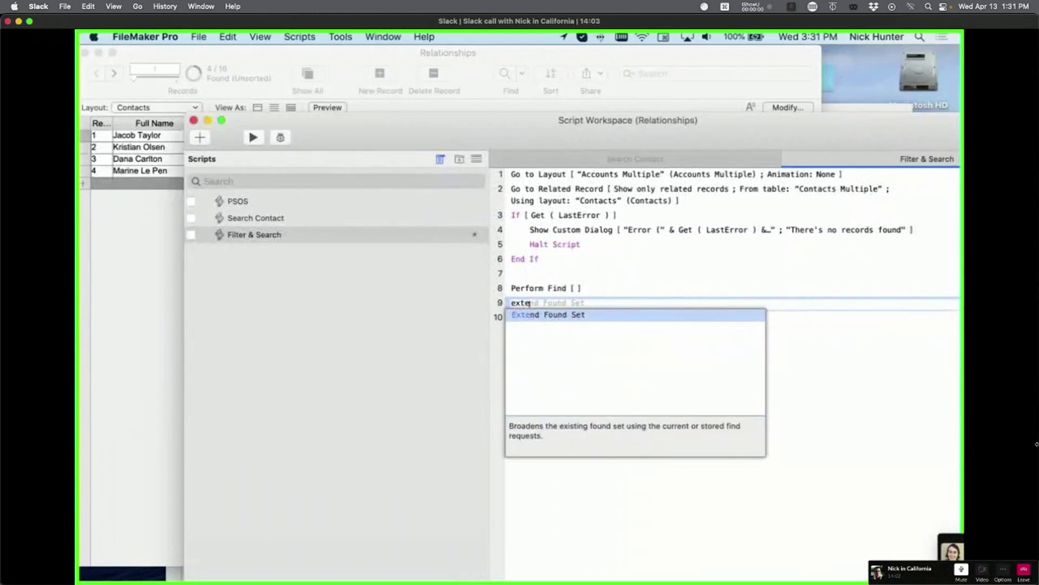
key(Return)
Step: Compare the find request options of the Perform Find, Extend Found Set and Constrain Found Set steps without changing them
drag(560, 318, 544, 292)
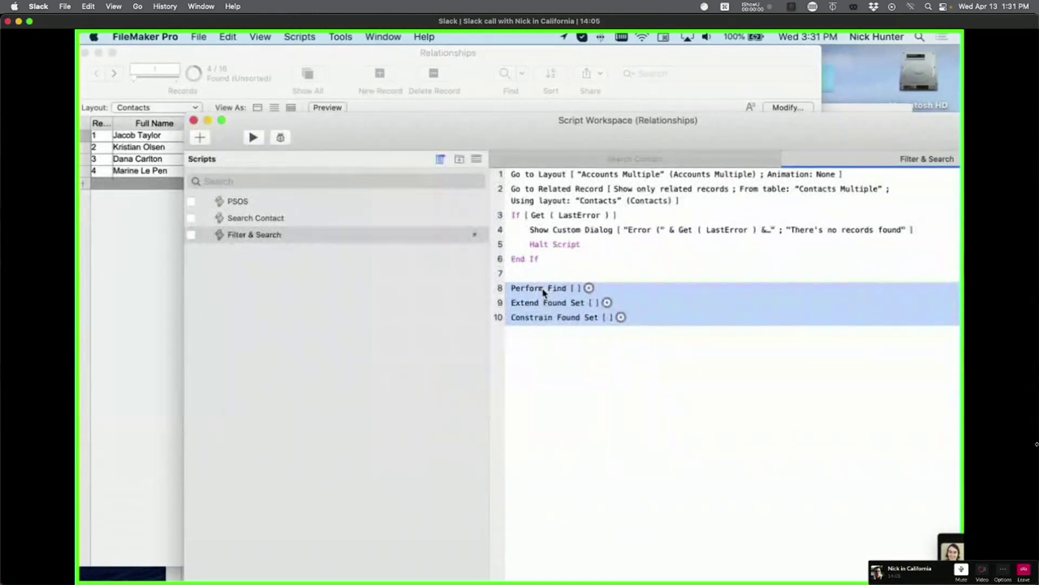
click(599, 367)
drag(542, 287, 557, 320)
click(561, 329)
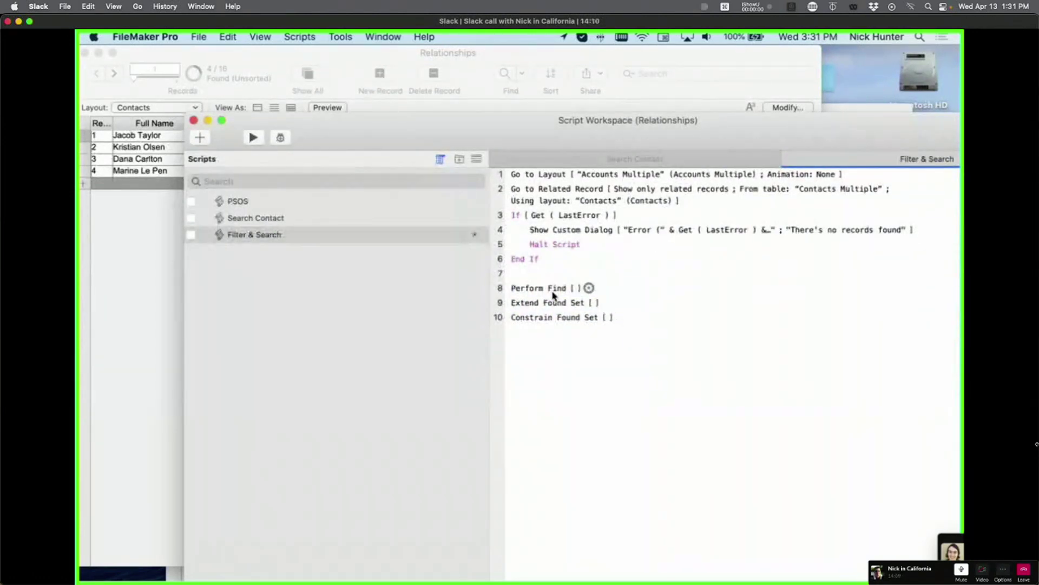
double_click(553, 292)
key(Escape)
double_click(557, 305)
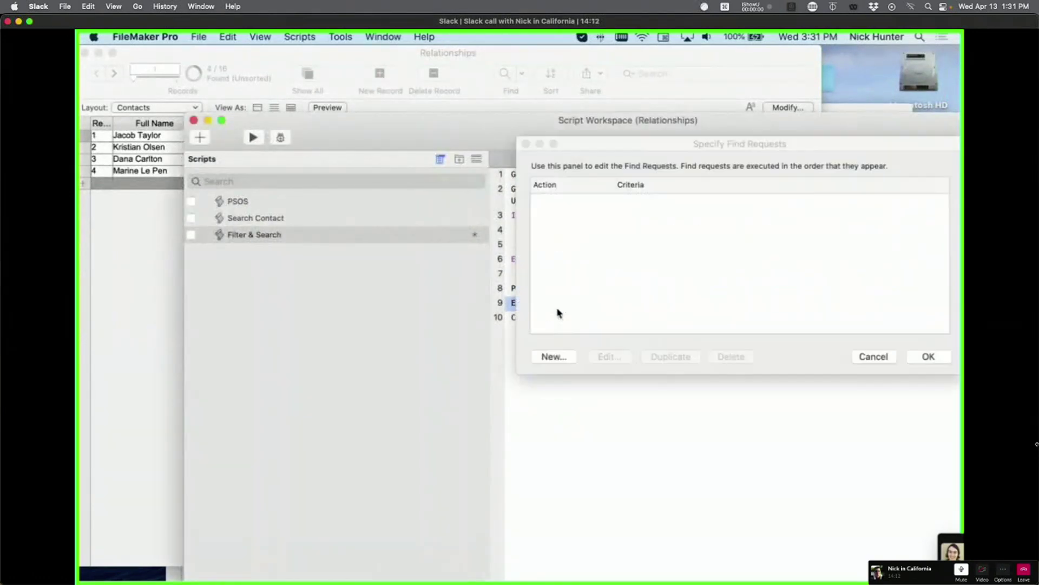
key(Escape)
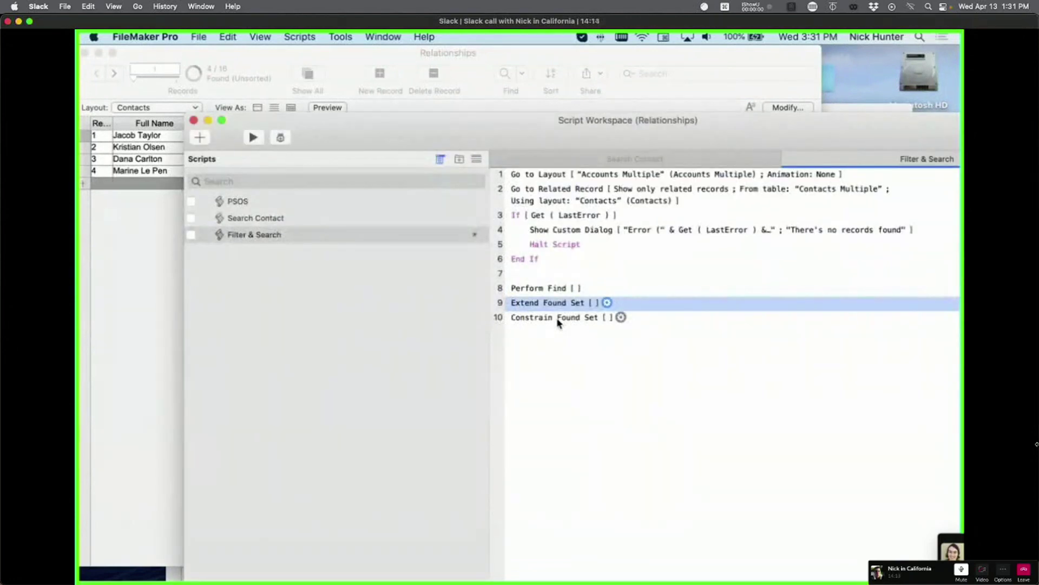
double_click(556, 318)
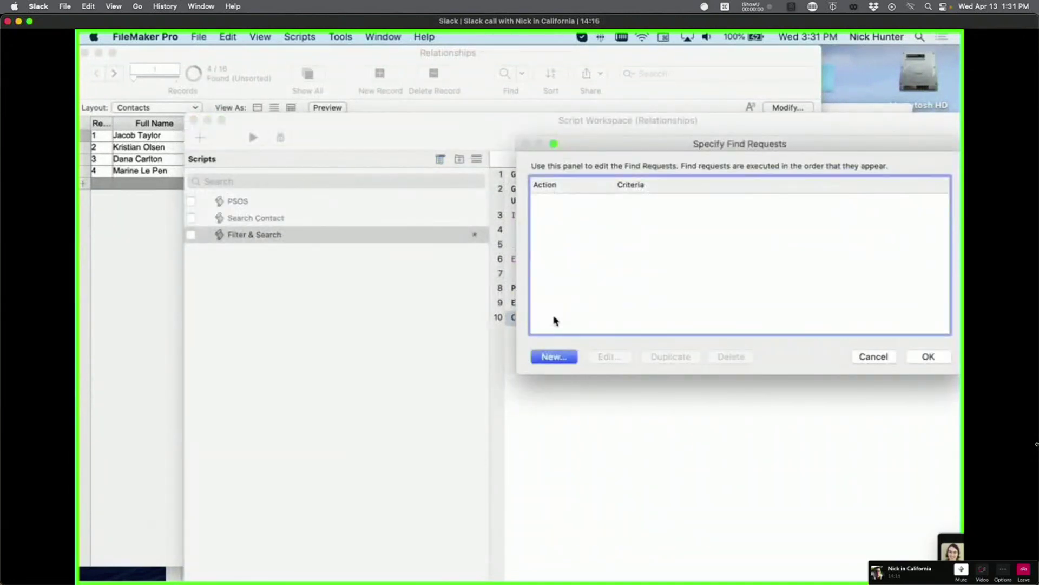
key(Escape)
Step: Delete the Perform Find and Extend Found Set steps from the Filter & Search script
click(543, 306)
key(BackSpace)
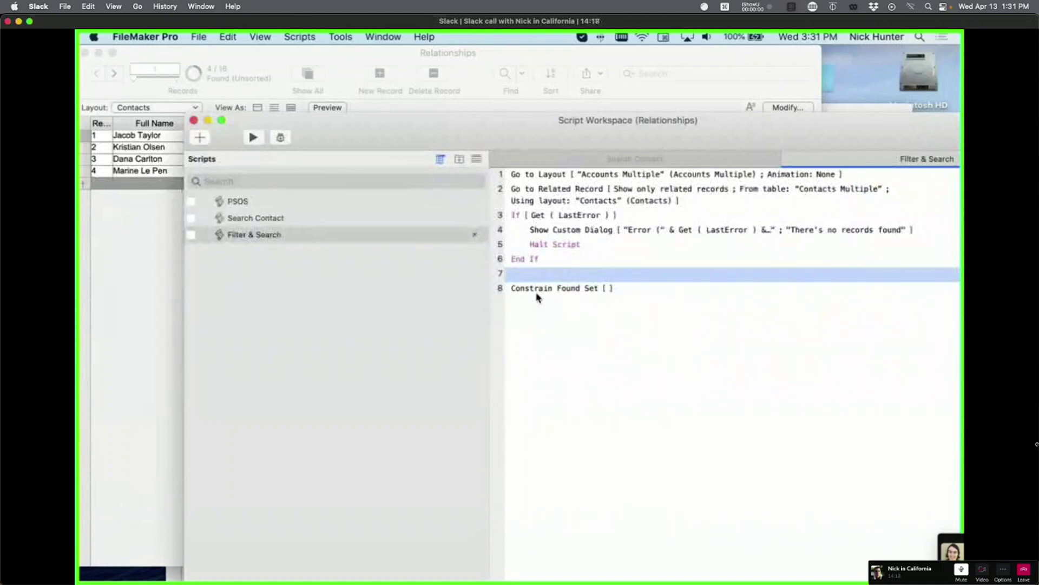
click(557, 292)
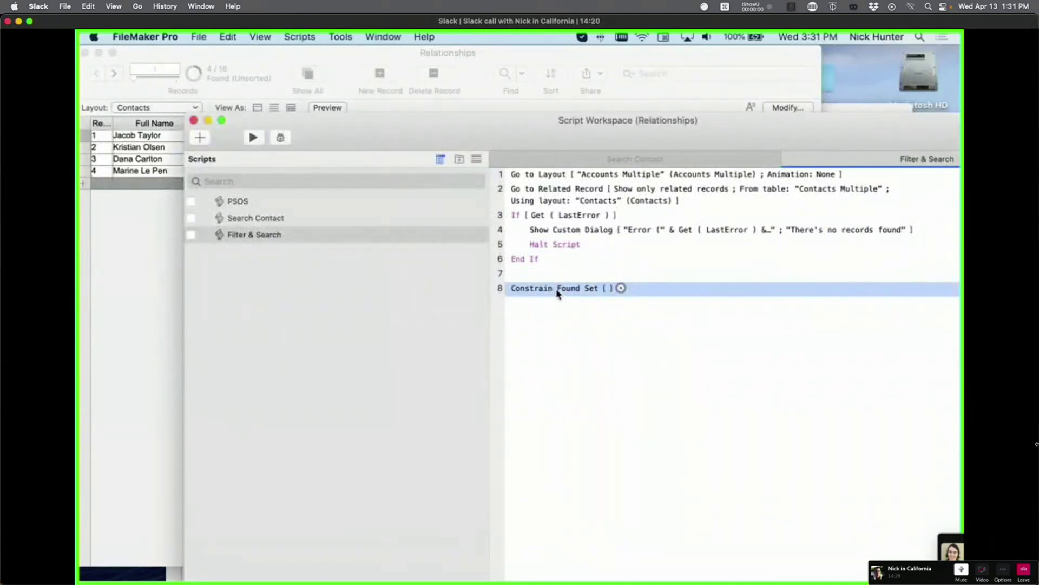
double_click(557, 292)
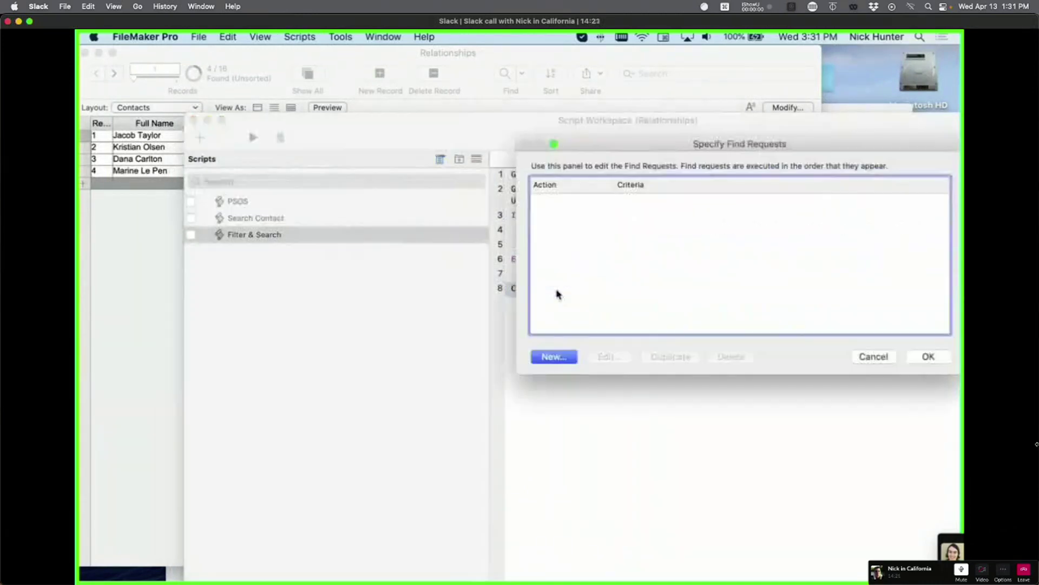
click(551, 357)
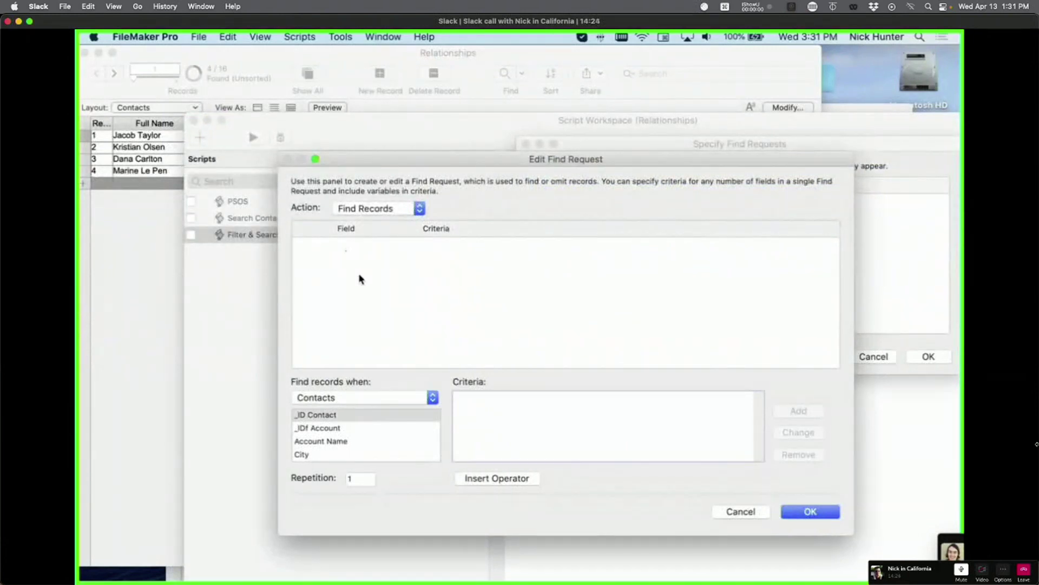
click(364, 443)
click(487, 412)
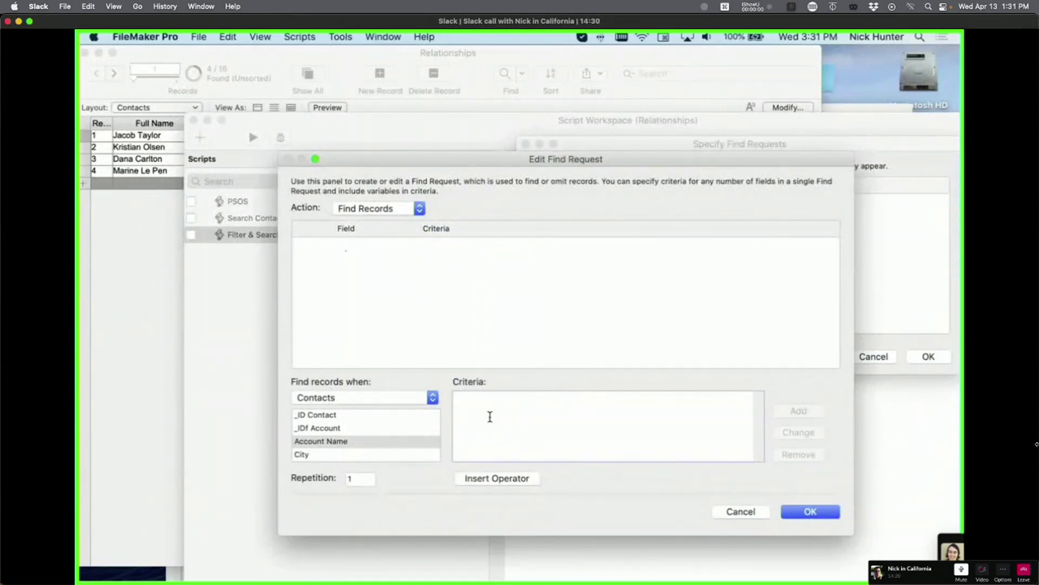
text(kshdfjdhfj)
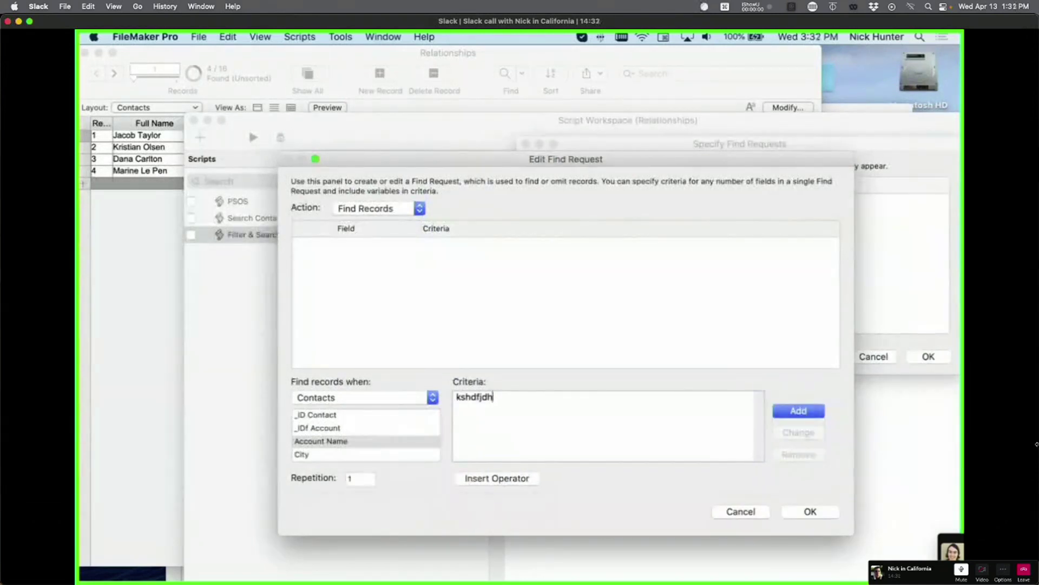
key(BackSpace)
key(BackSpace)
key(BackSpace)
key(BackSpace)
key(Escape)
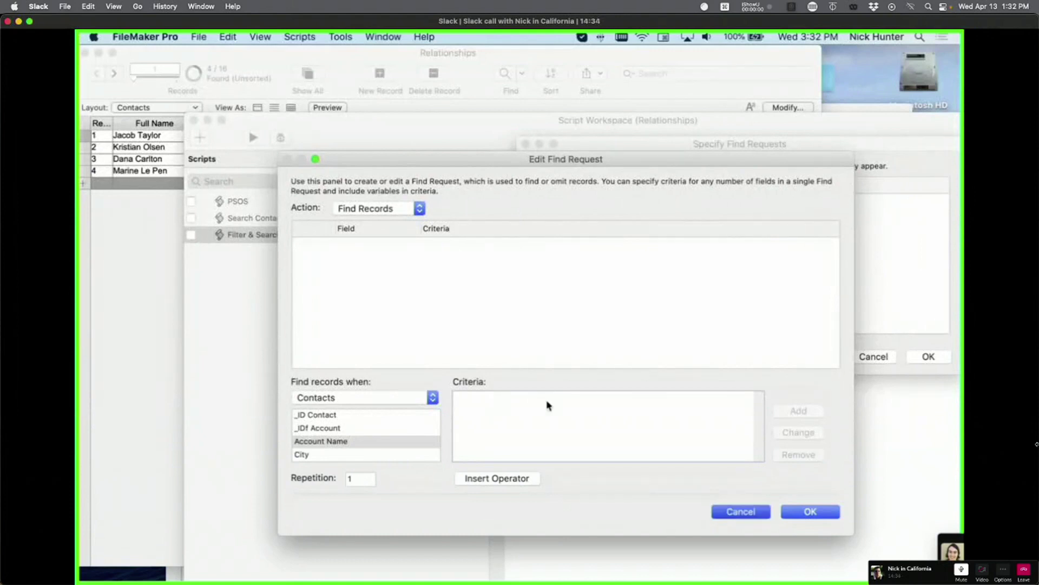
key(Escape)
Step: Switch the database window to the Accounts Multiple layout and enter a contact's last name in the g_Search field
click(158, 275)
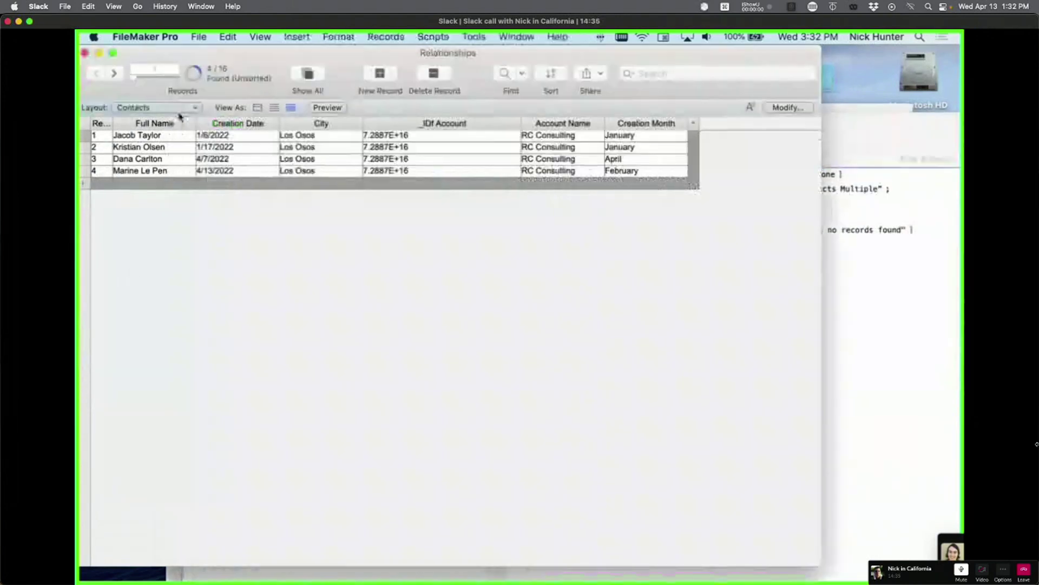
click(130, 108)
click(153, 95)
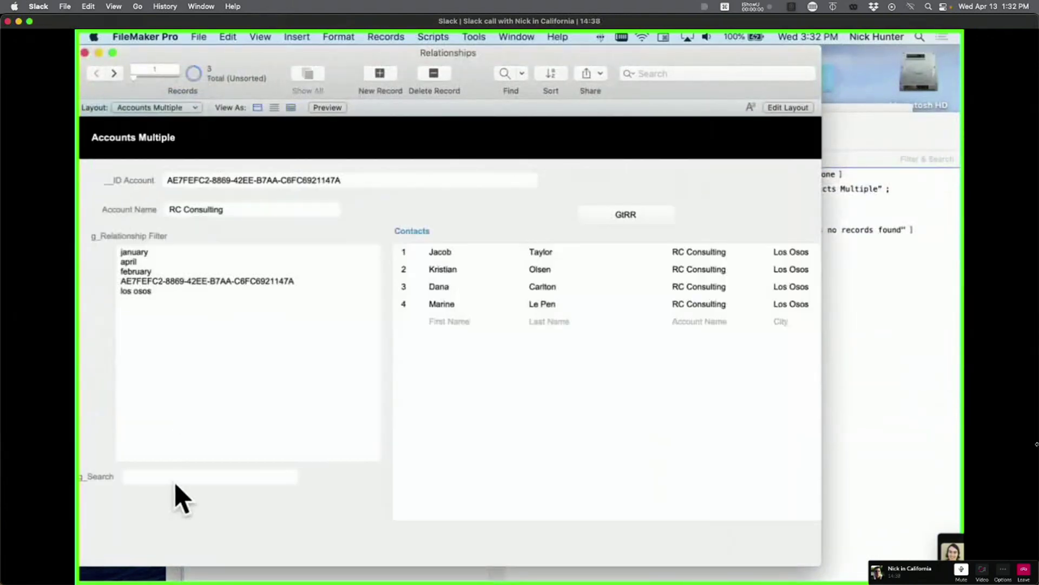
click(146, 479)
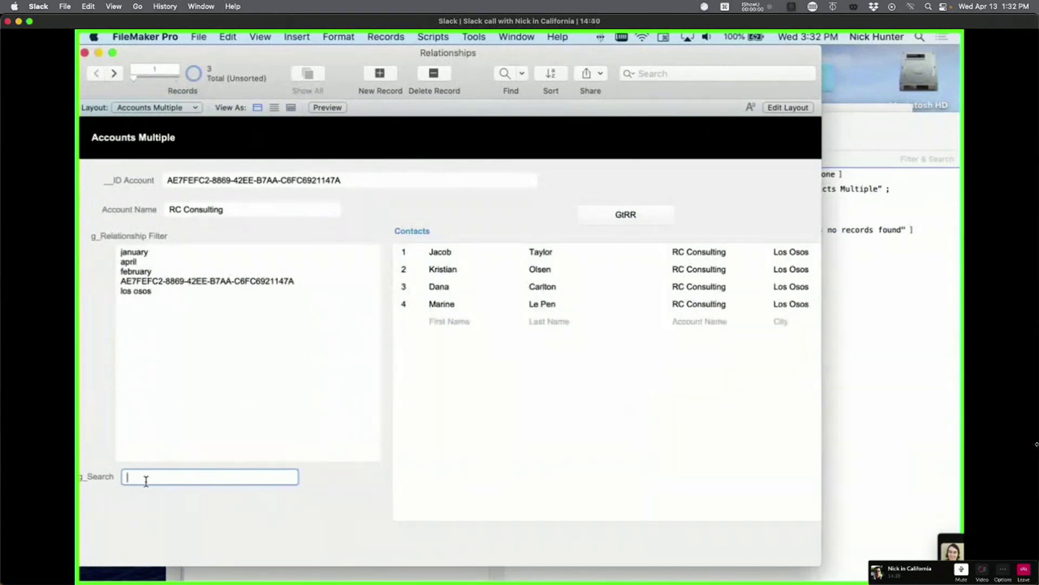
text(Carlton)
triple_click(142, 476)
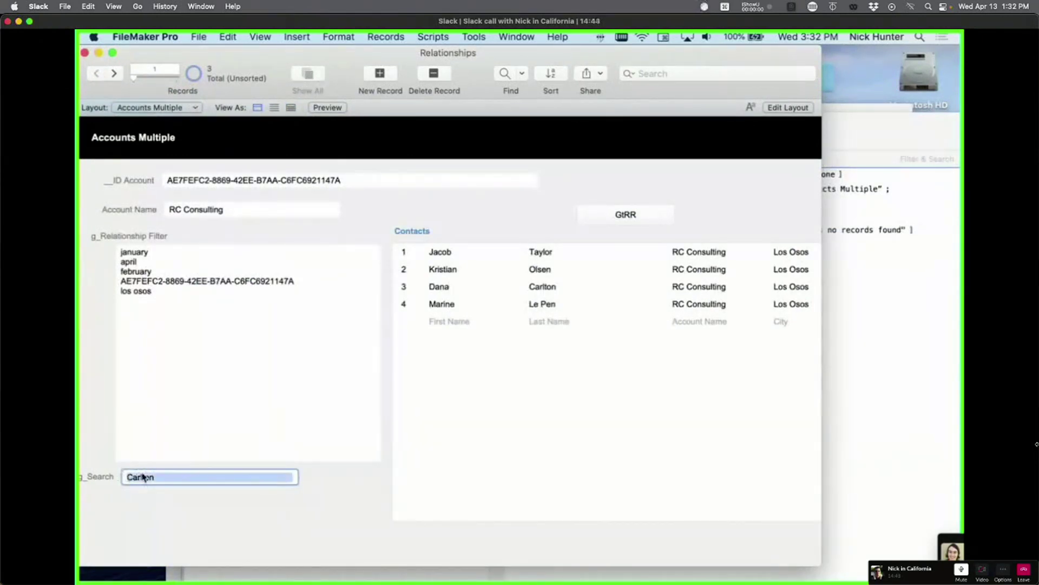
click(187, 520)
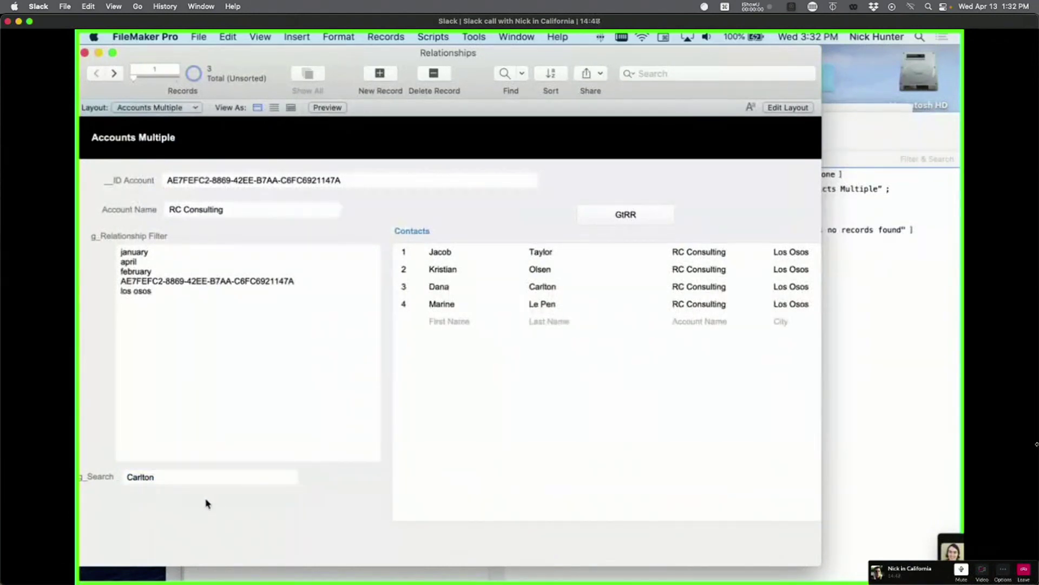
Step: Return to the Filter & Search script and insert a Set Variable step below the Go to Layout step
key(super+shift+s)
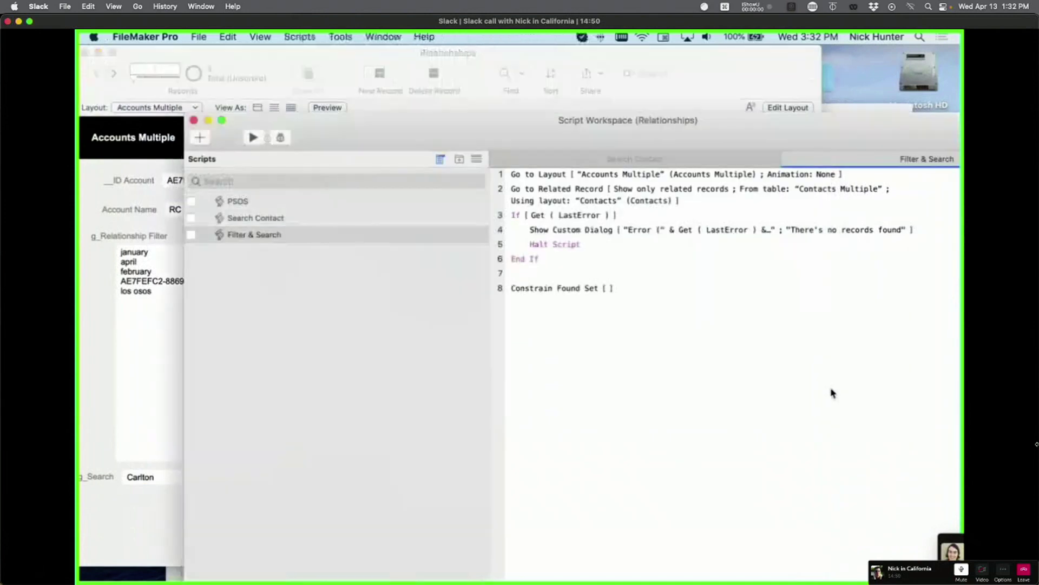
click(534, 193)
click(528, 177)
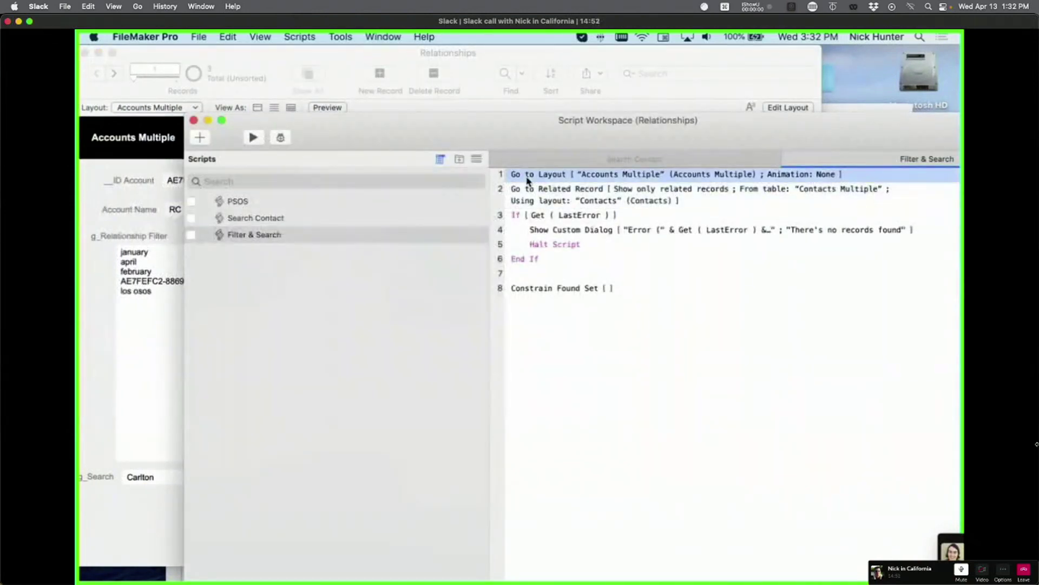
text(set var)
key(Return)
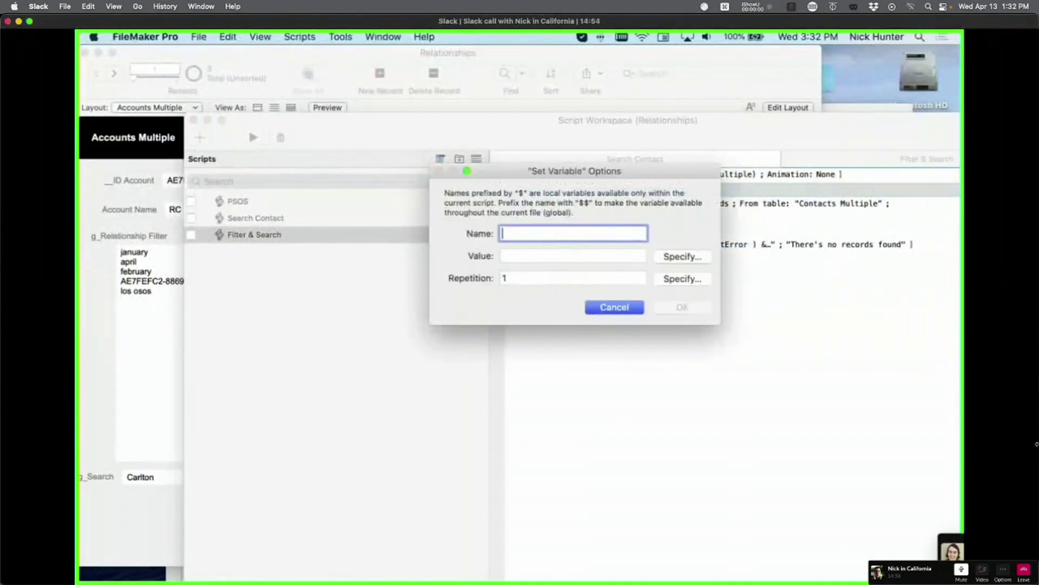
Step: Name the new script variable $search, correcting any misspelling
text($)
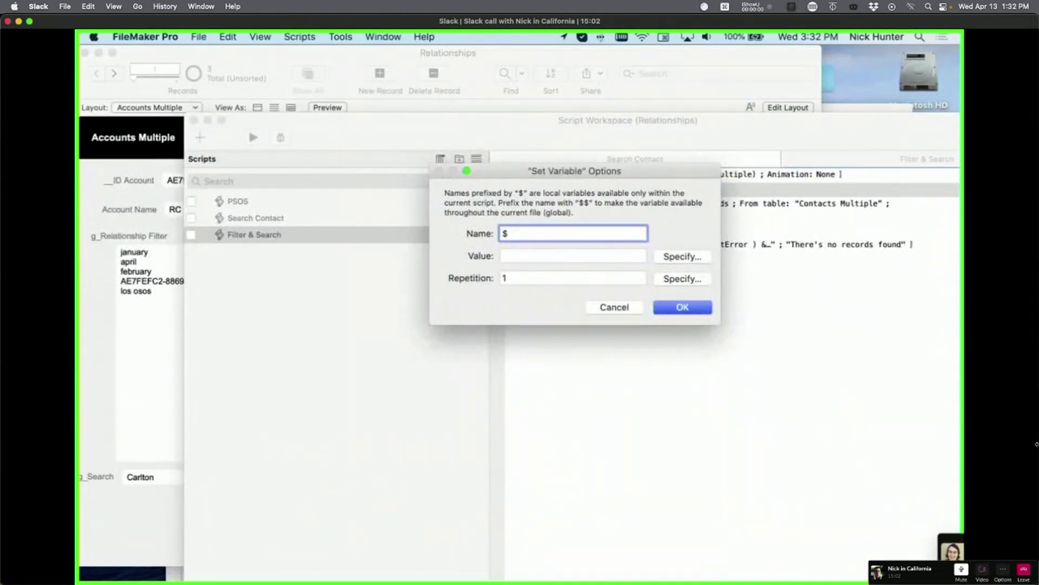
text(saaerch)
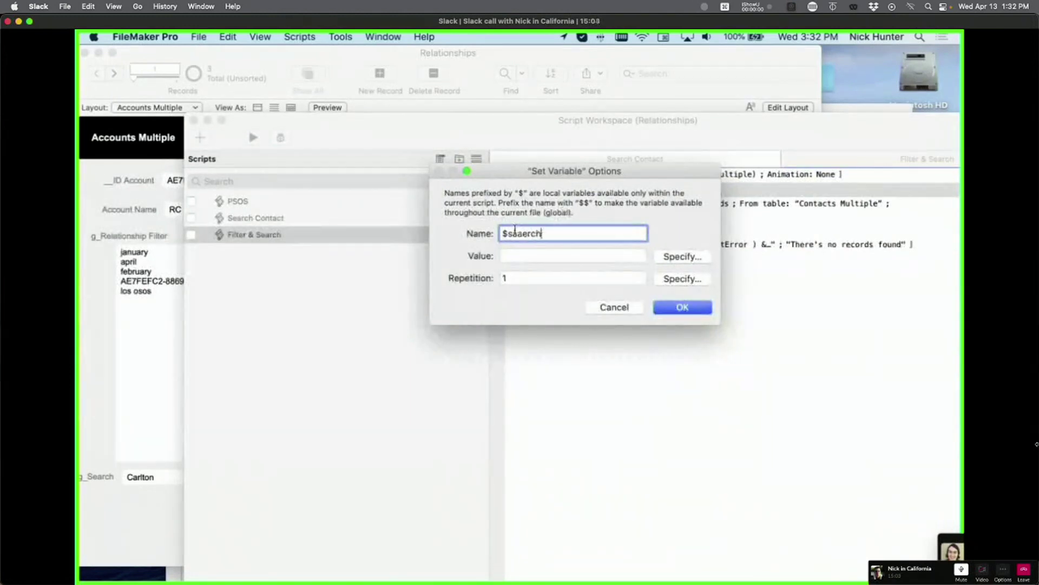
click(521, 234)
key(BackSpace)
key(BackSpace)
click(553, 255)
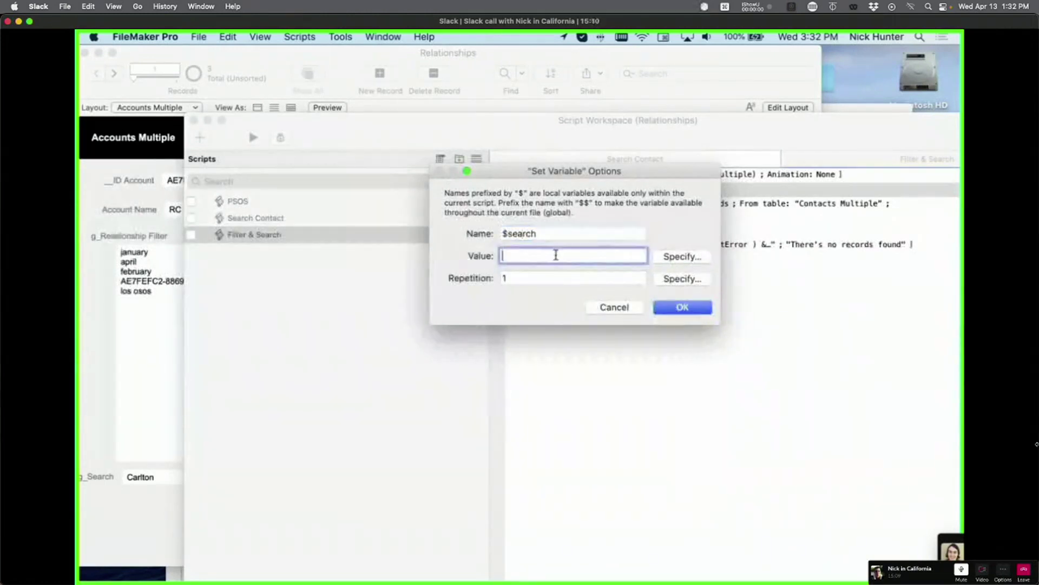
click(517, 233)
key(BackSpace)
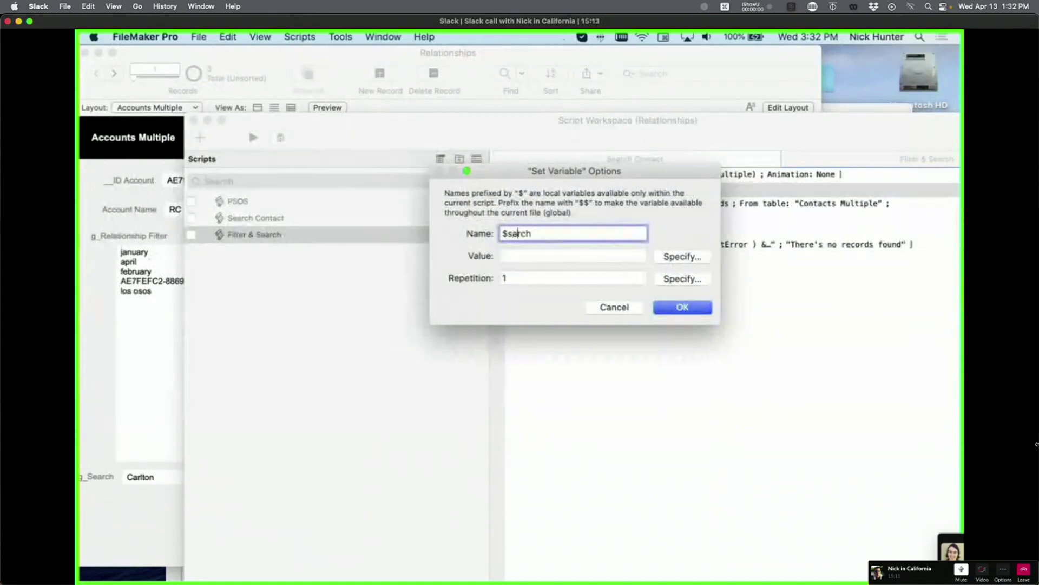
text(e)
key(Left)
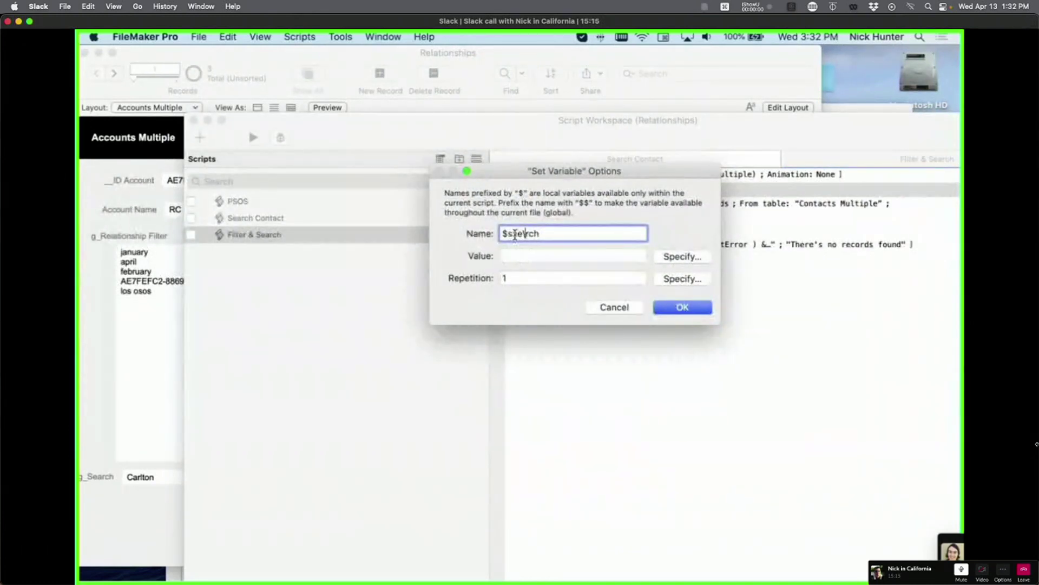
drag(513, 234, 559, 242)
key(BackSpace)
key(BackSpace)
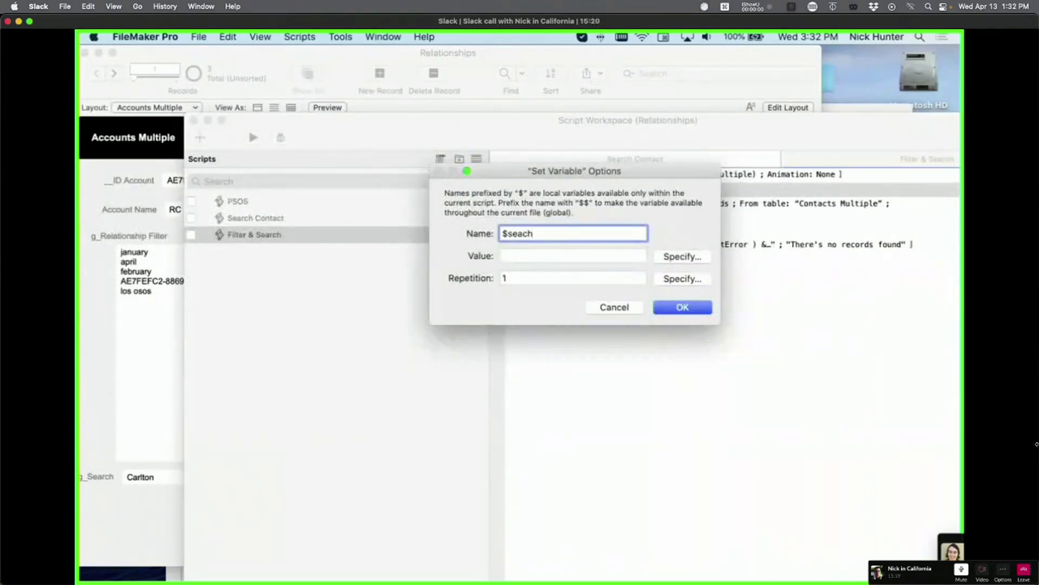
click(521, 234)
text(r)
Step: Set the $search variable's value to Accounts Multiple::g_Search and move the Set Variable step to the first line of the script
click(540, 252)
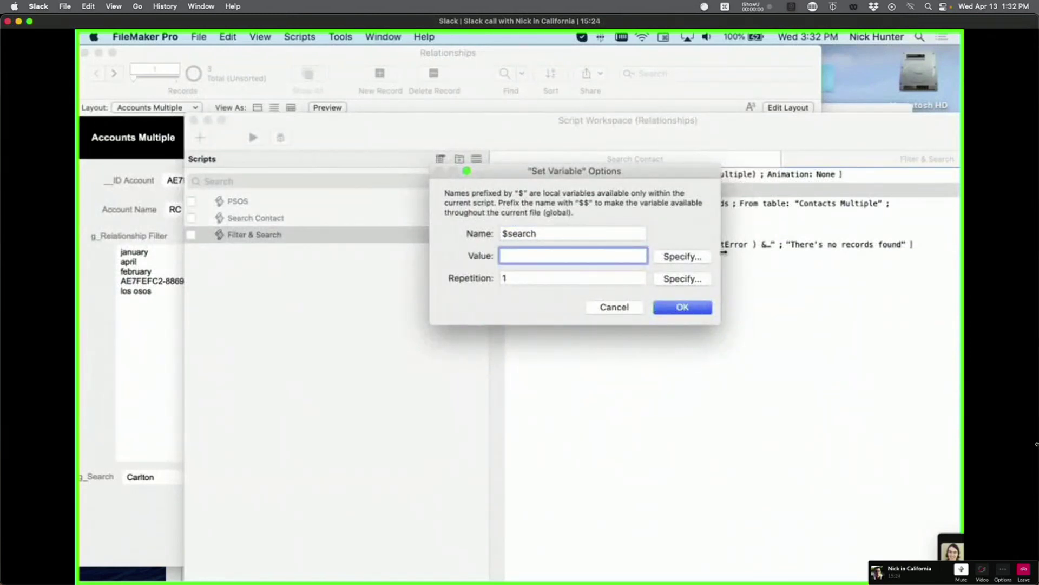
click(698, 256)
click(180, 106)
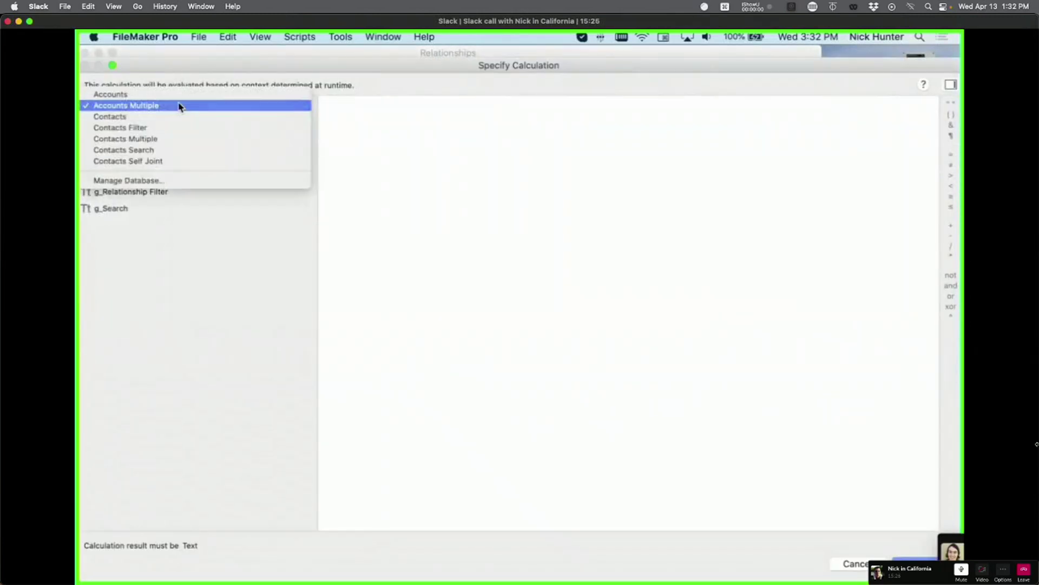
click(180, 105)
double_click(121, 210)
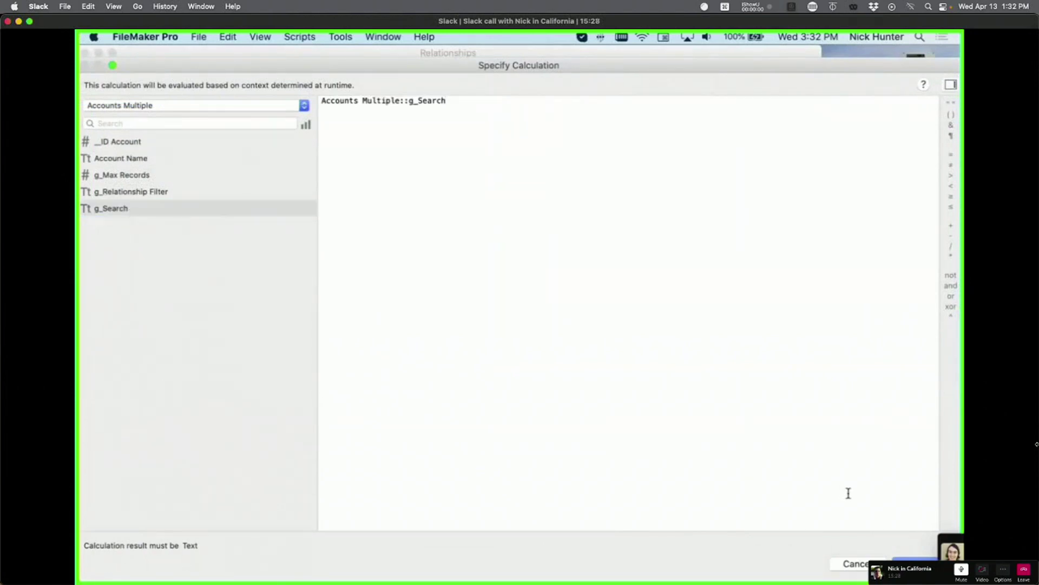
click(901, 560)
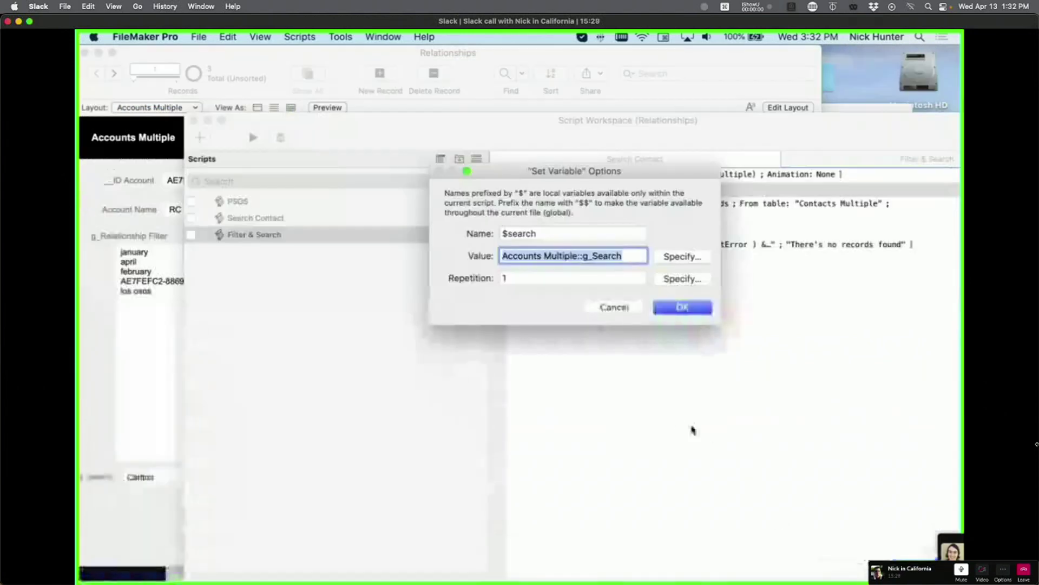
triple_click(558, 231)
click(655, 307)
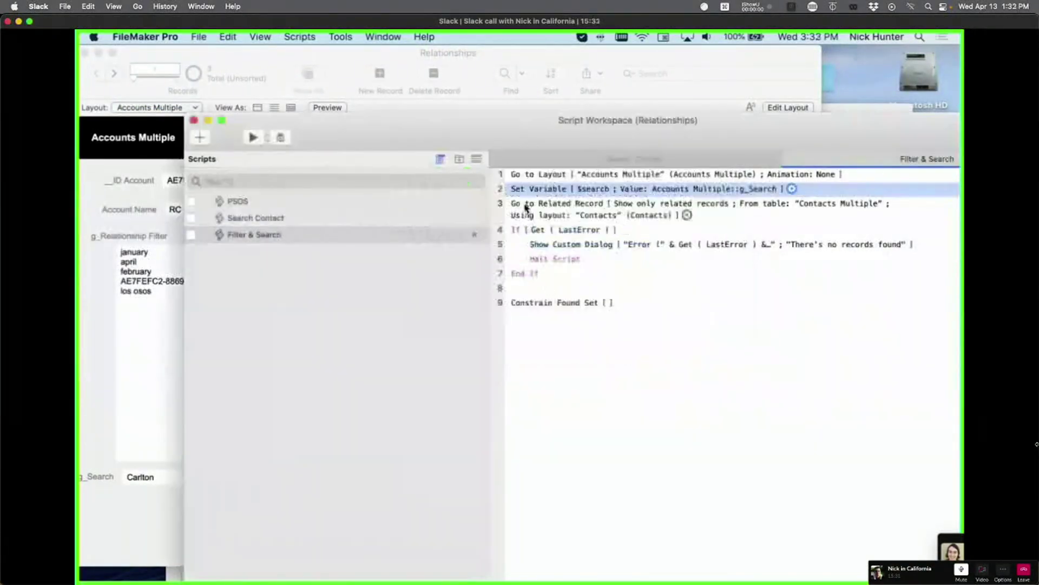
drag(527, 190, 531, 172)
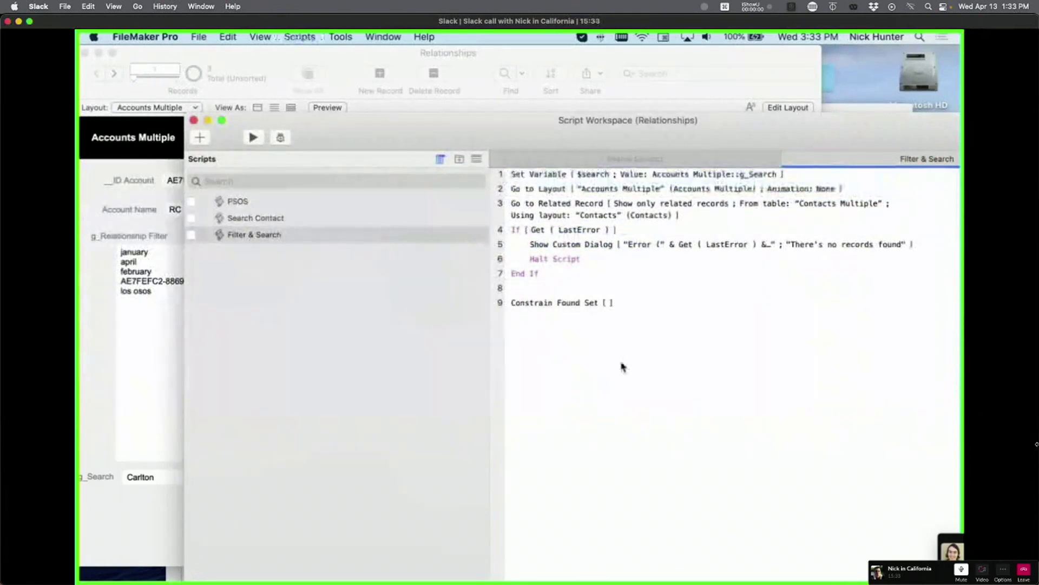
click(526, 179)
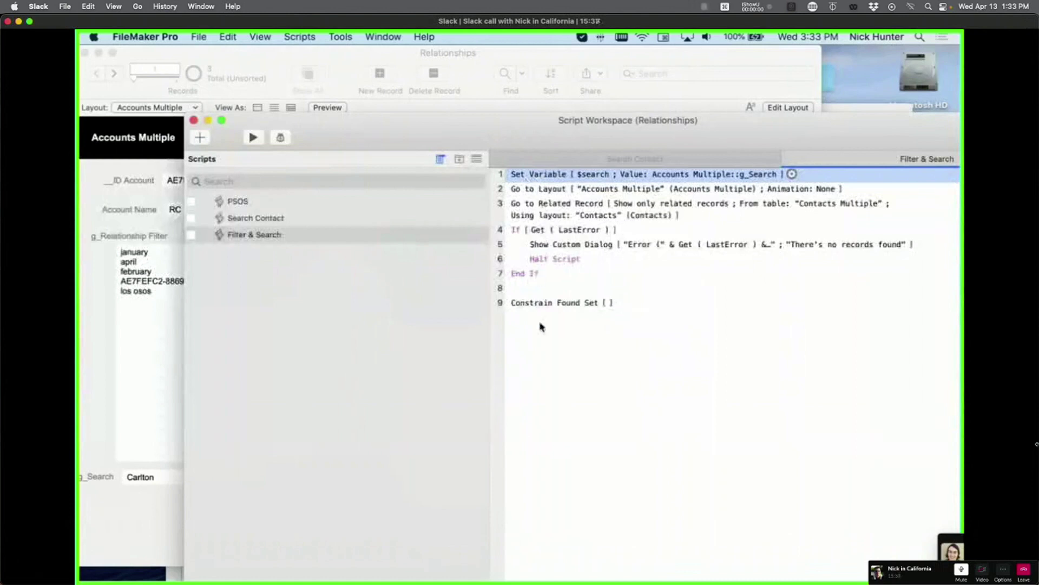
Step: Start a new find request for the Constrain Found Set step and choose Contacts as its table
double_click(542, 302)
click(575, 357)
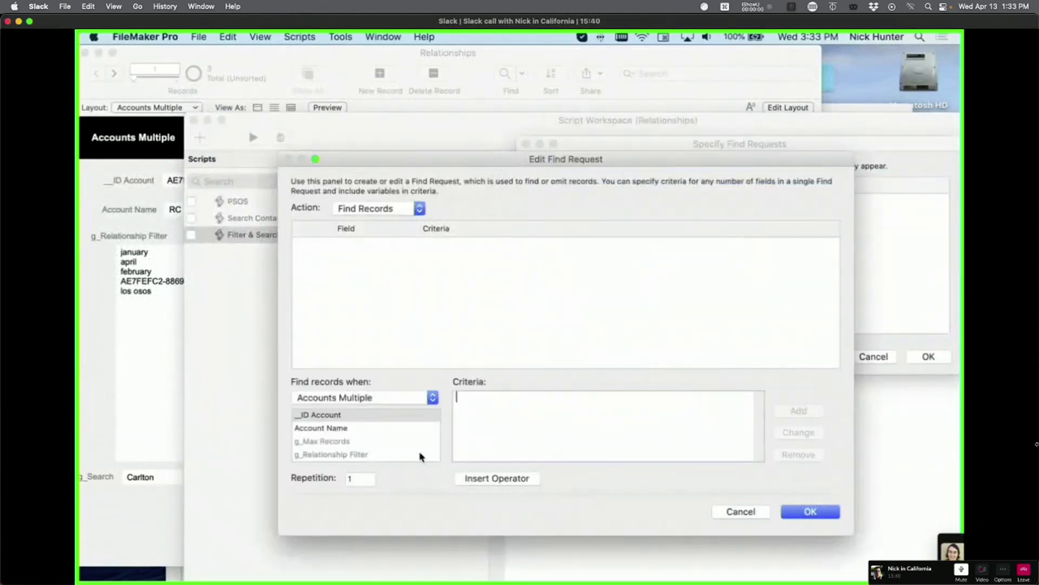
scroll(392, 439, down, 2)
scroll(391, 454, up, 2)
click(351, 401)
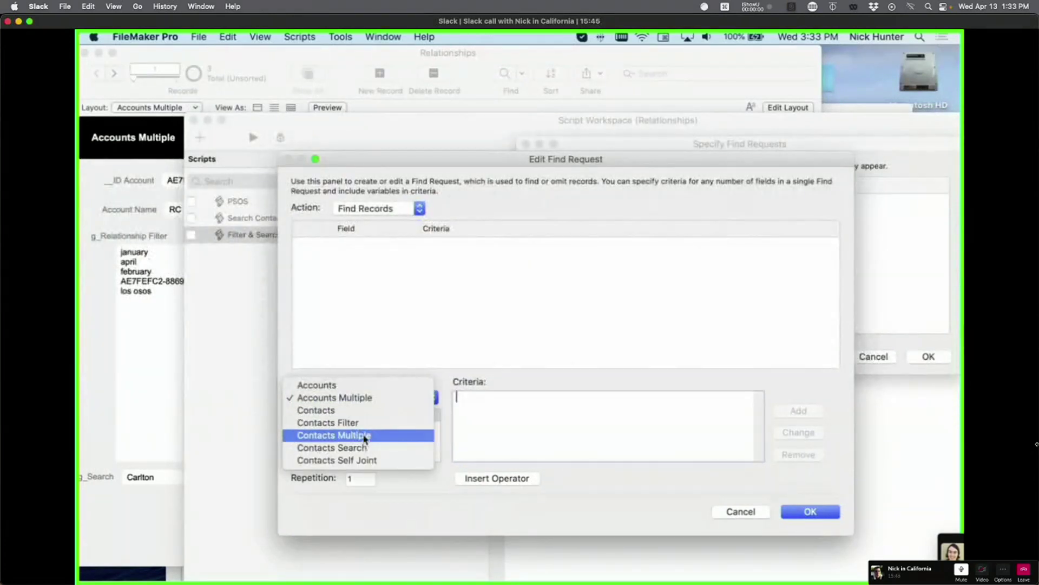
click(335, 410)
Step: Add the criterion $search for the Contacts::Full Name field and save the find request in the Constrain Found Set step
scroll(351, 444, down, 5)
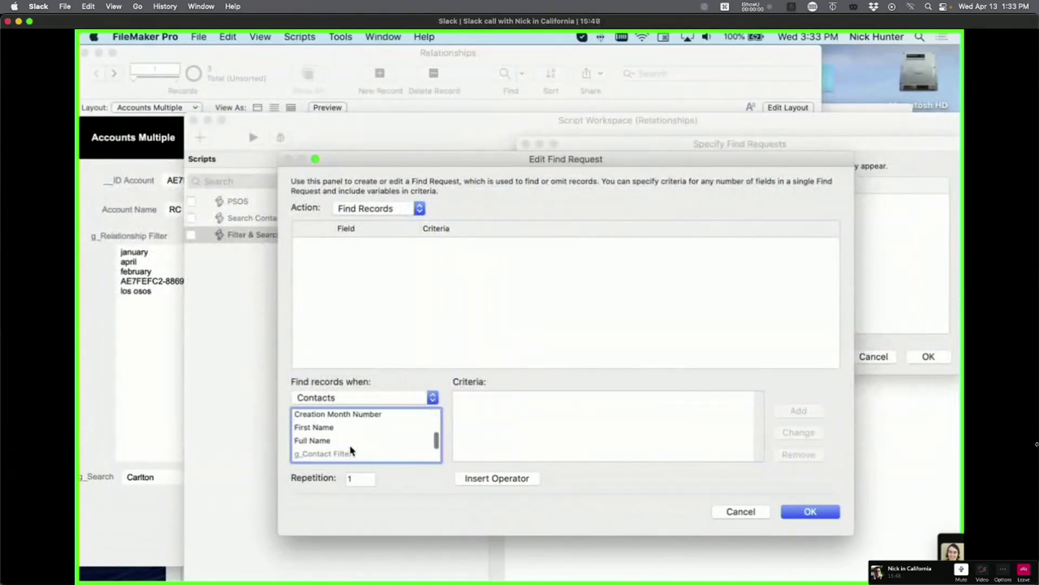
scroll(350, 444, down, 2)
scroll(341, 436, up, 2)
click(325, 428)
click(471, 404)
text($search)
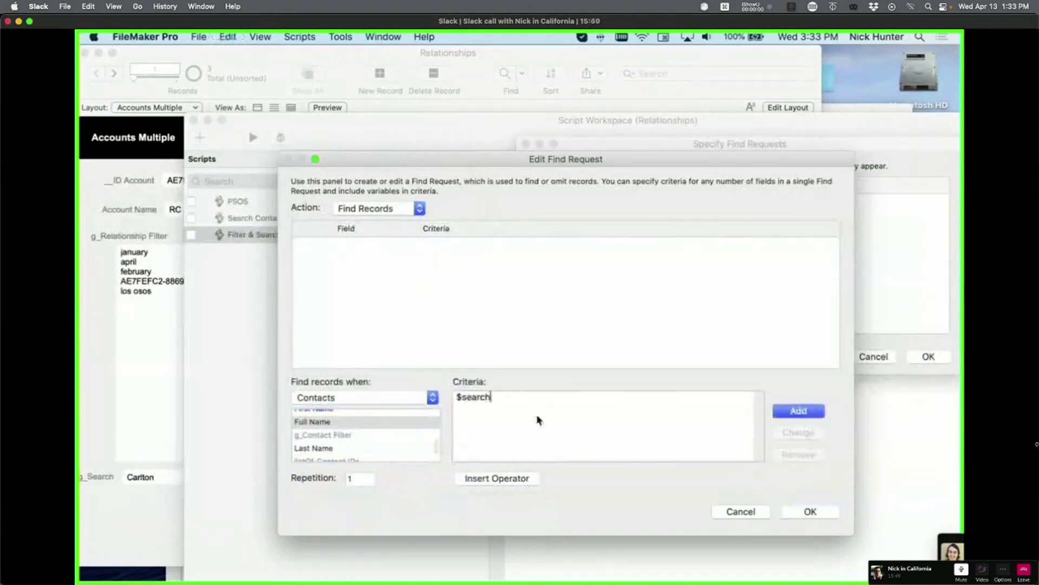
click(782, 412)
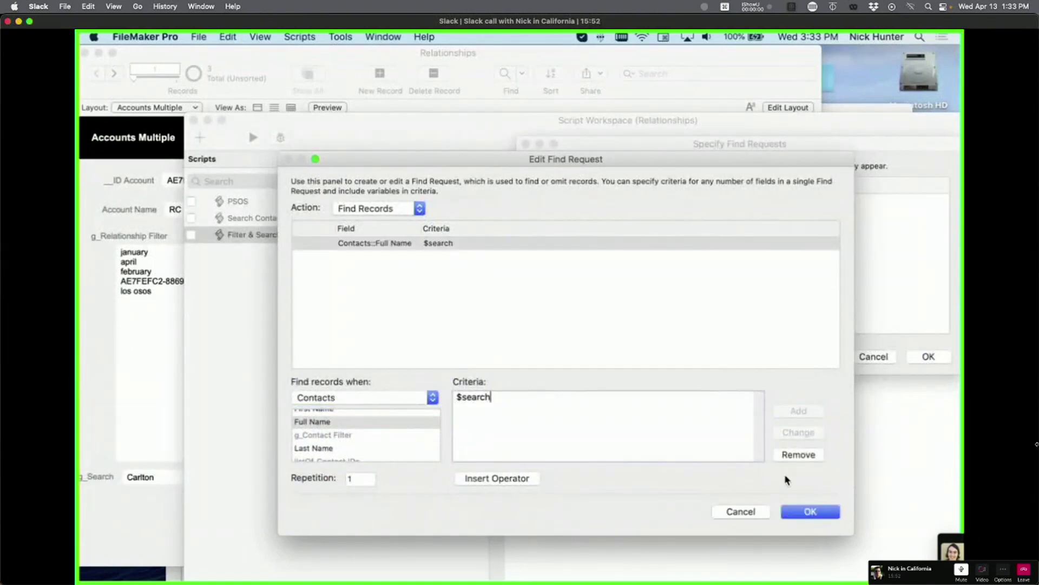
click(811, 511)
click(931, 356)
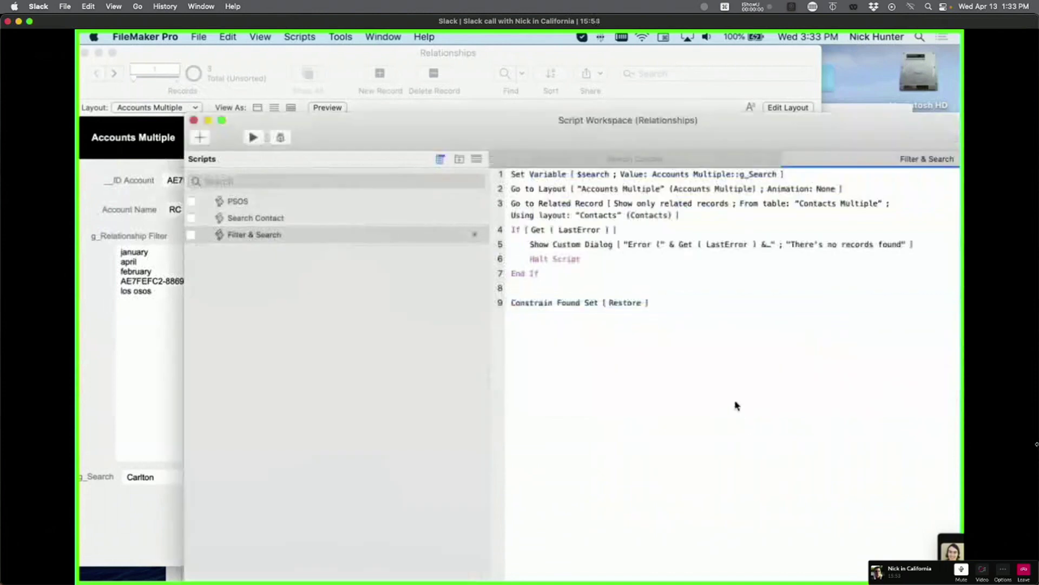
click(583, 310)
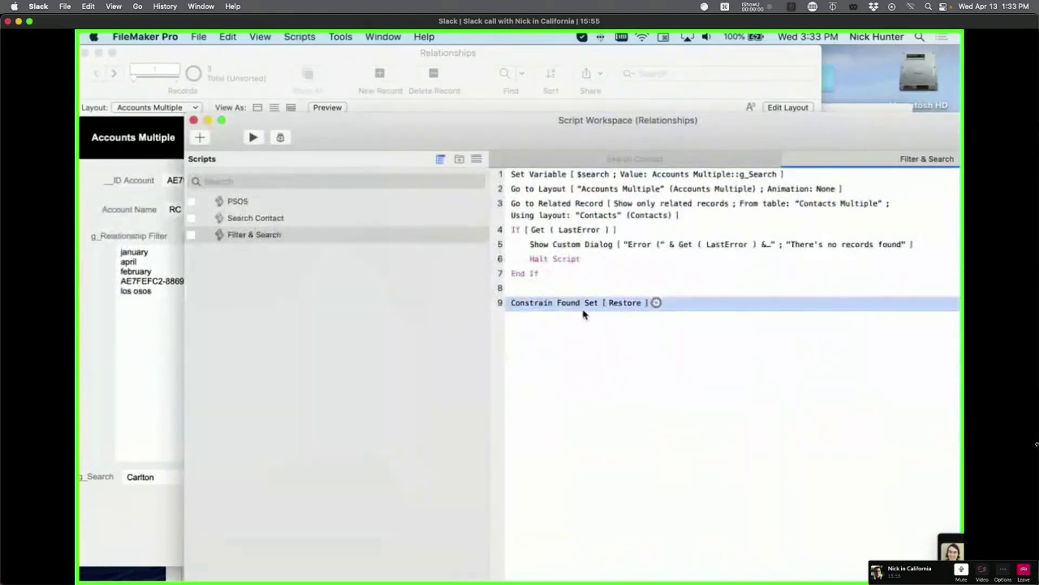
click(652, 375)
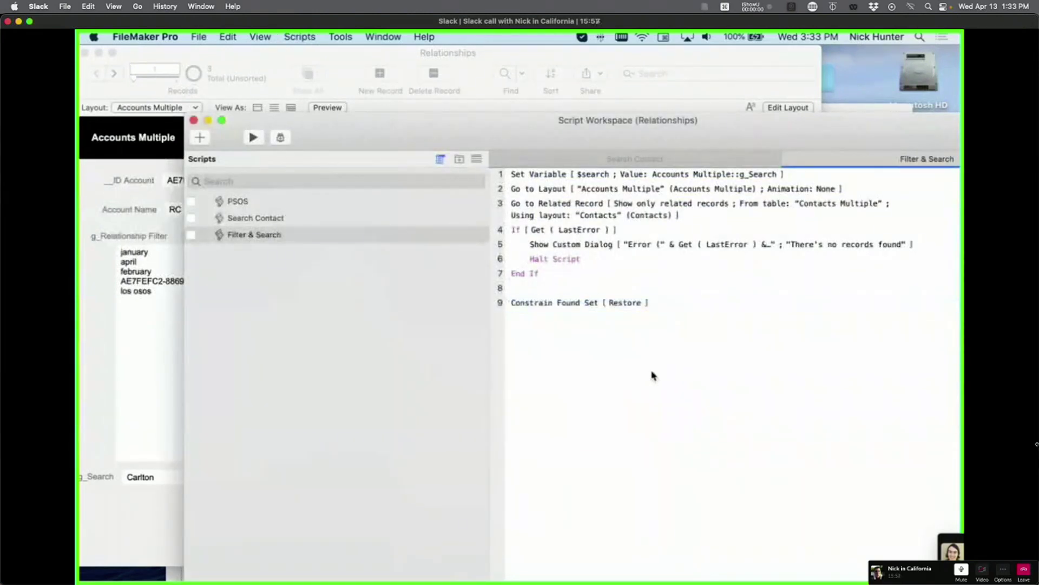
Step: Bring the Accounts Multiple layout forward and review the g_Relationship Filter values and the g_Search entry
key(super+r)
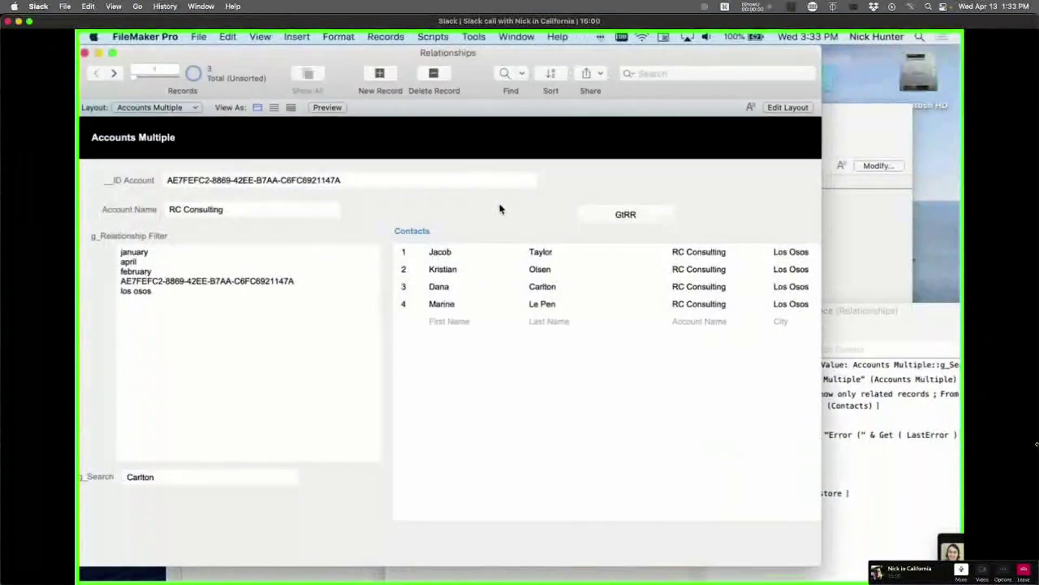
click(180, 348)
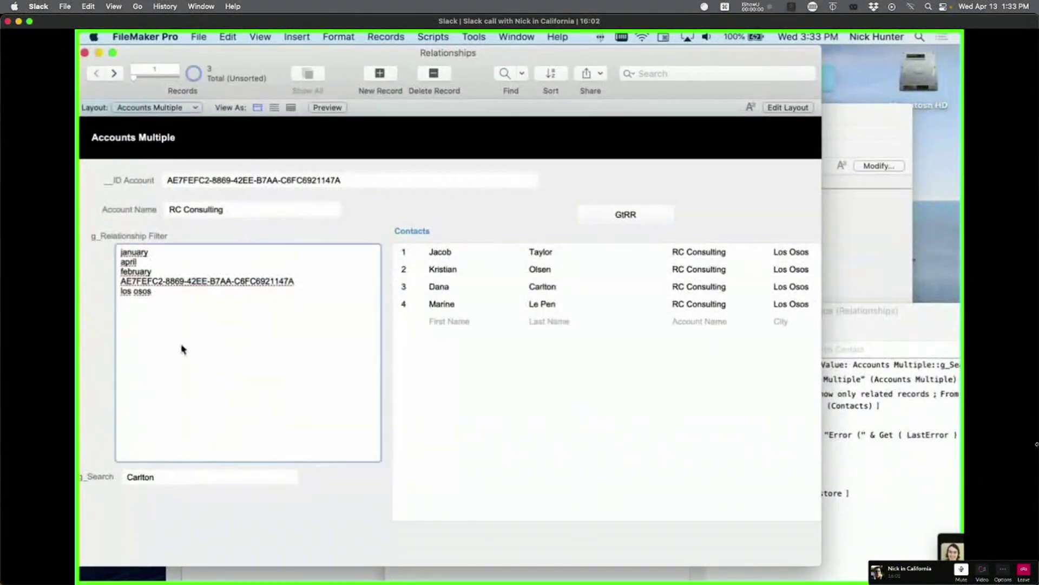
drag(181, 348, 113, 252)
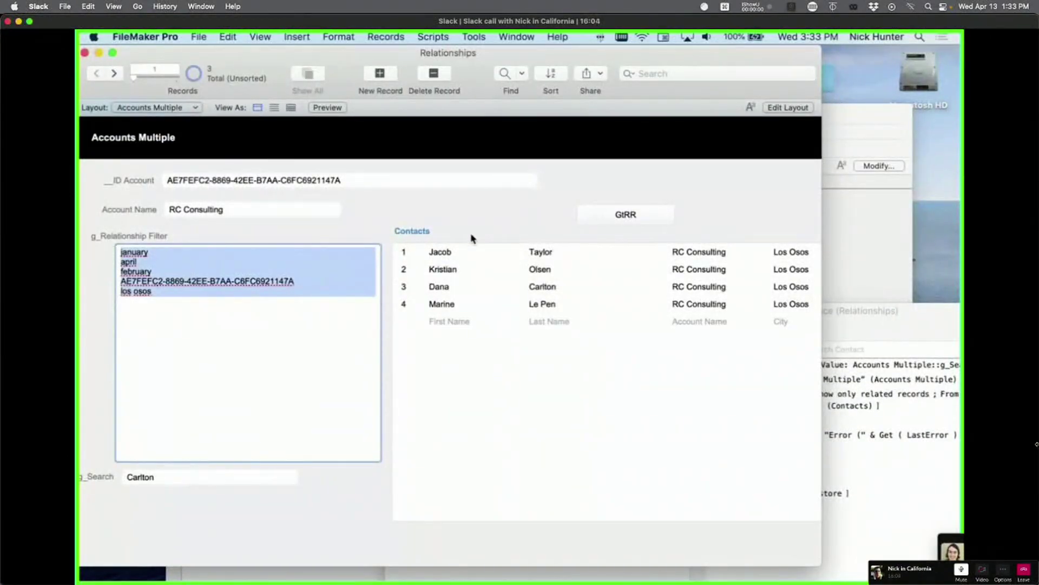
click(146, 487)
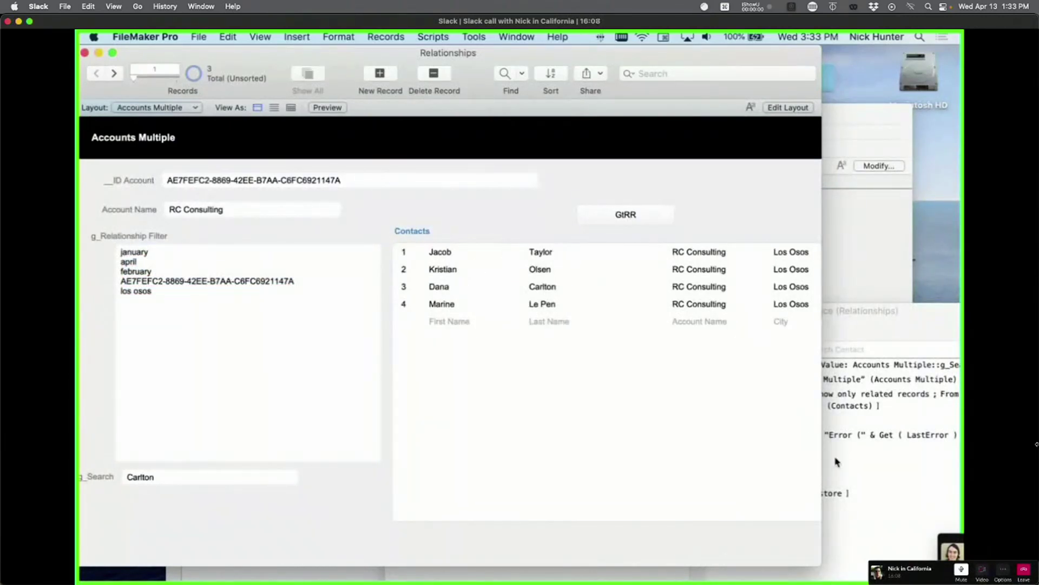
Step: Step through the Filter & Search script to its end in the Script Debugger and close the debugger
key(super+shift+s)
click(393, 123)
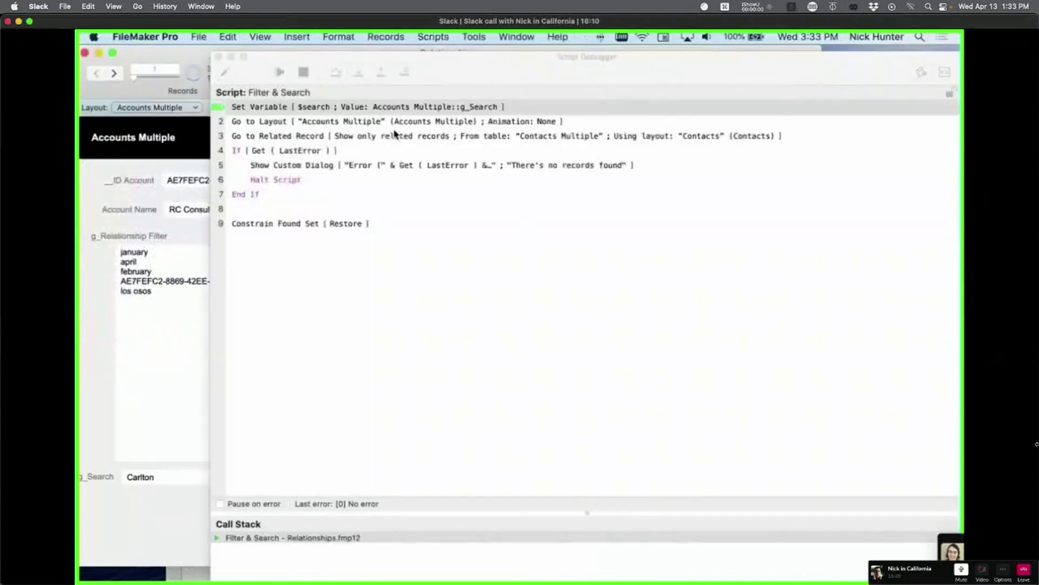
click(366, 72)
click(367, 73)
click(366, 72)
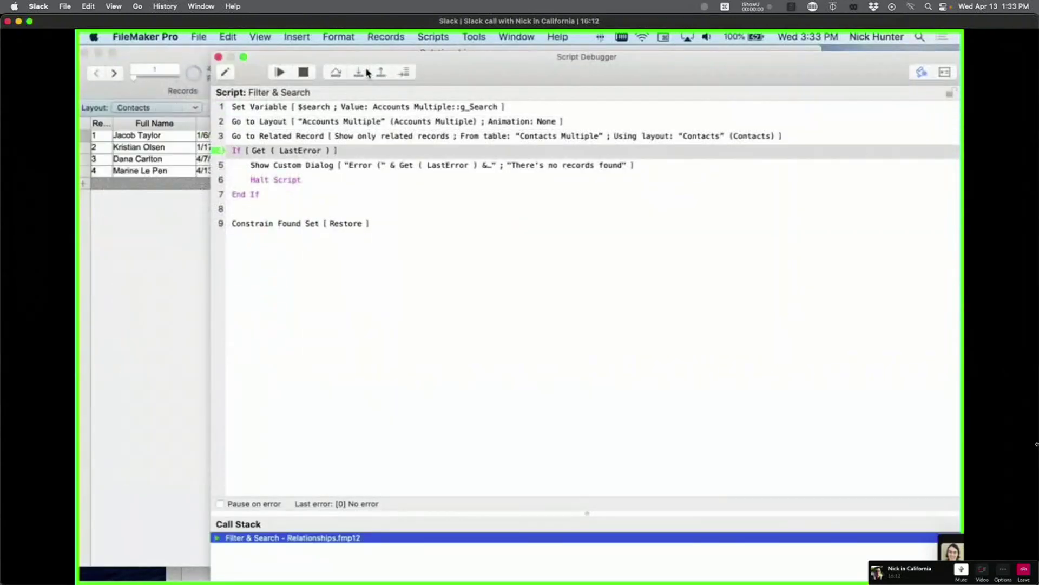
click(366, 73)
click(367, 72)
click(366, 72)
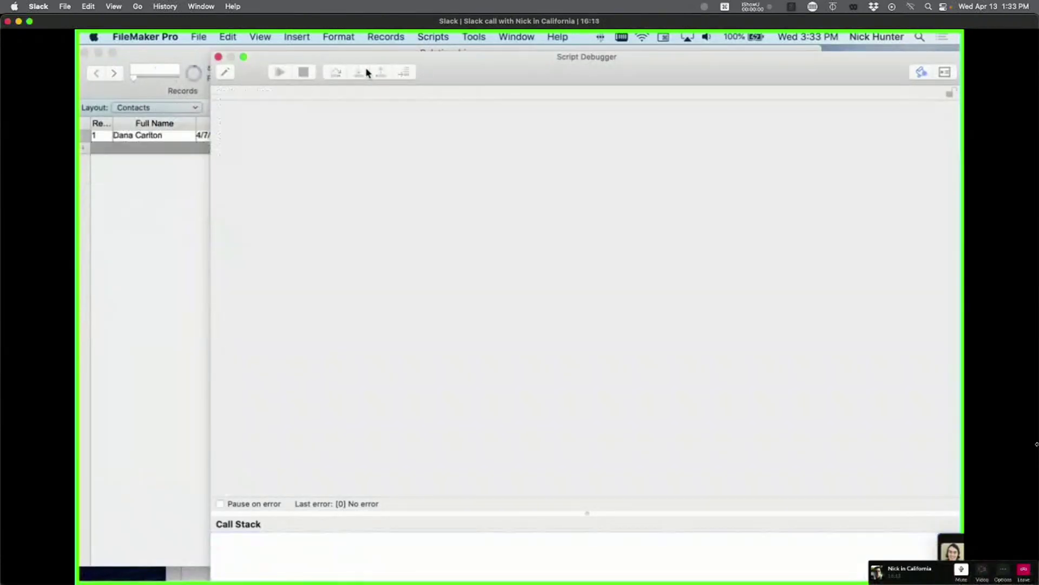
double_click(464, 70)
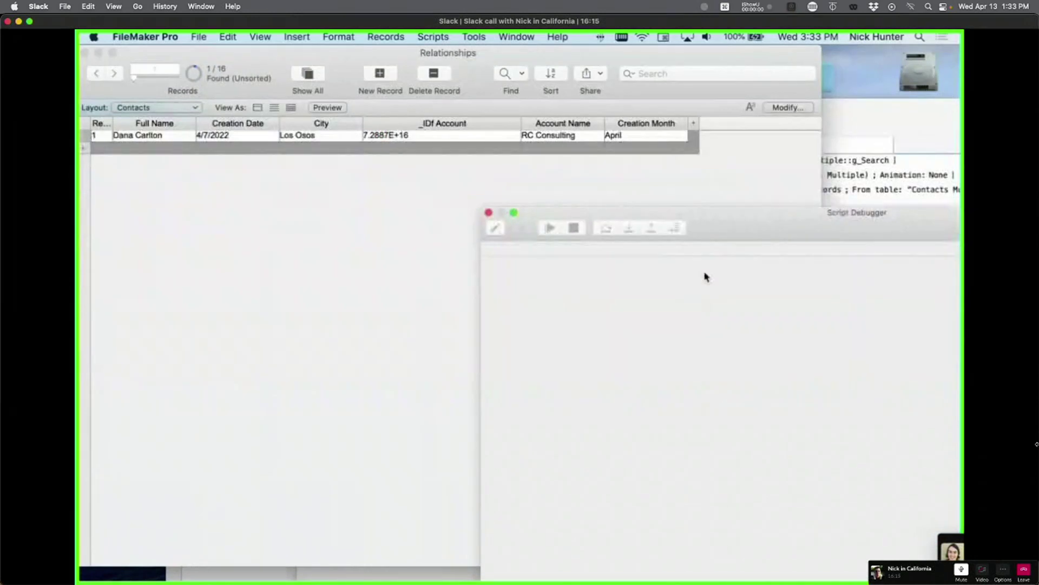
click(489, 212)
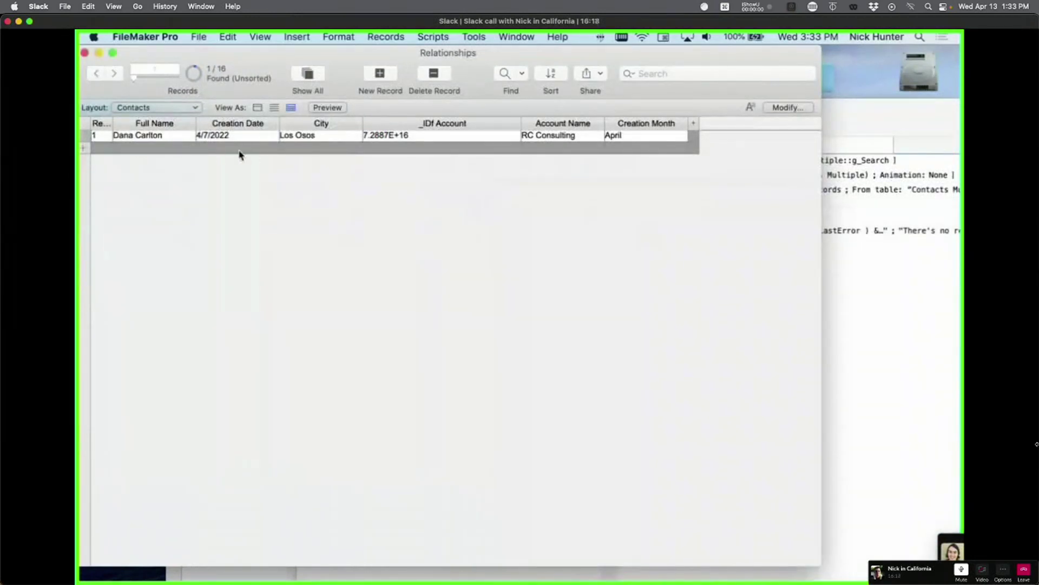
Step: Find records matching the Full Name value, and show all Contacts records to check which ones have a full name
right_click(156, 140)
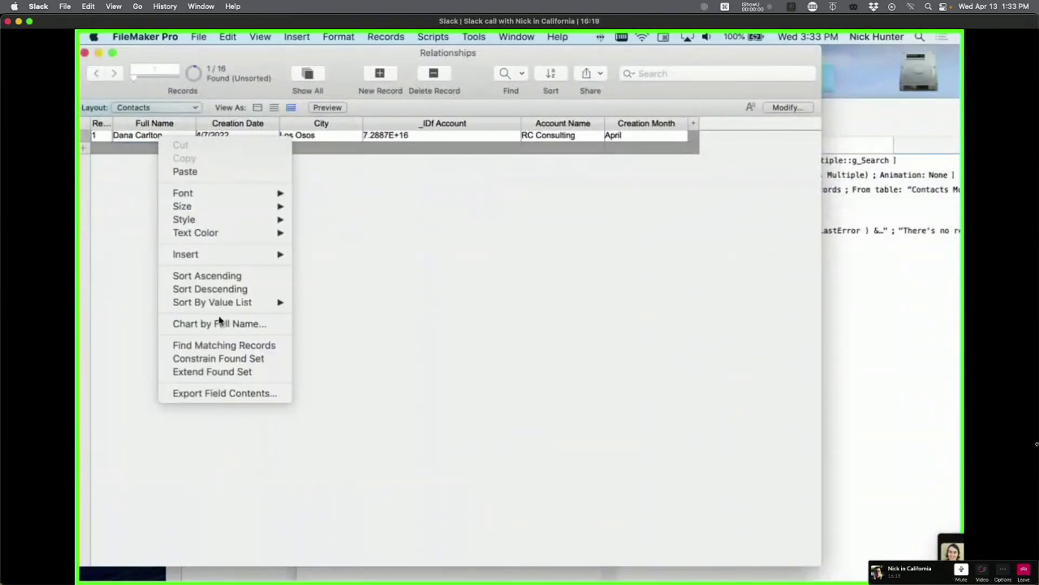
click(225, 346)
click(308, 74)
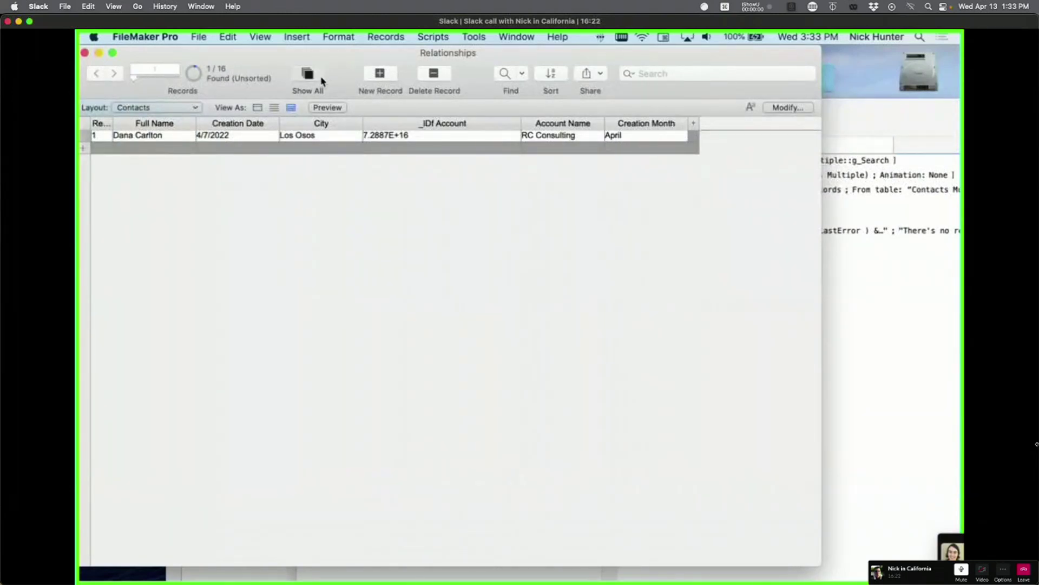
click(189, 288)
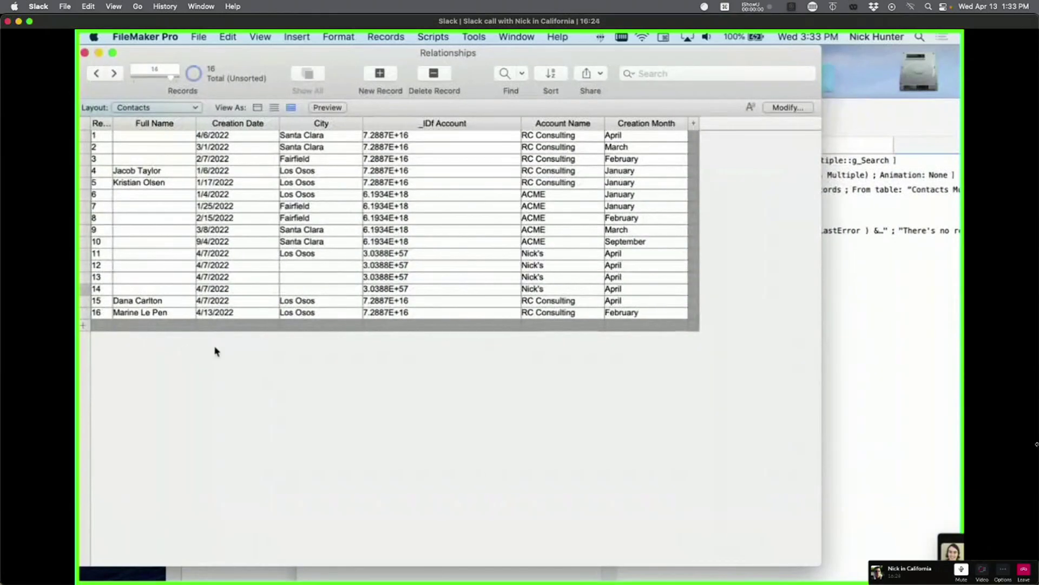
click(161, 300)
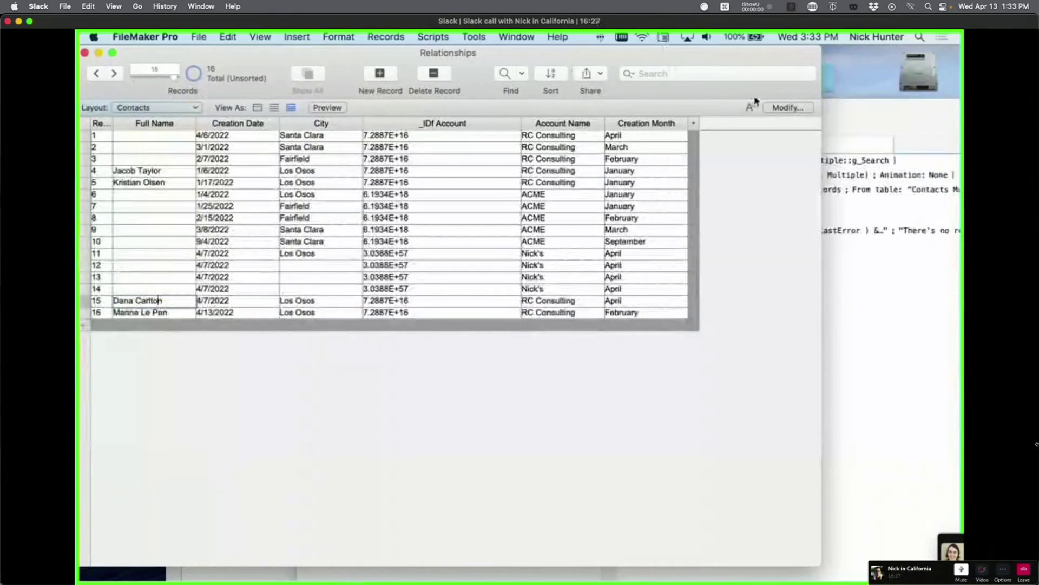
Step: Show the First Name and Last Name columns in the Contacts table view, with Full Name moved ahead of First Name
click(788, 107)
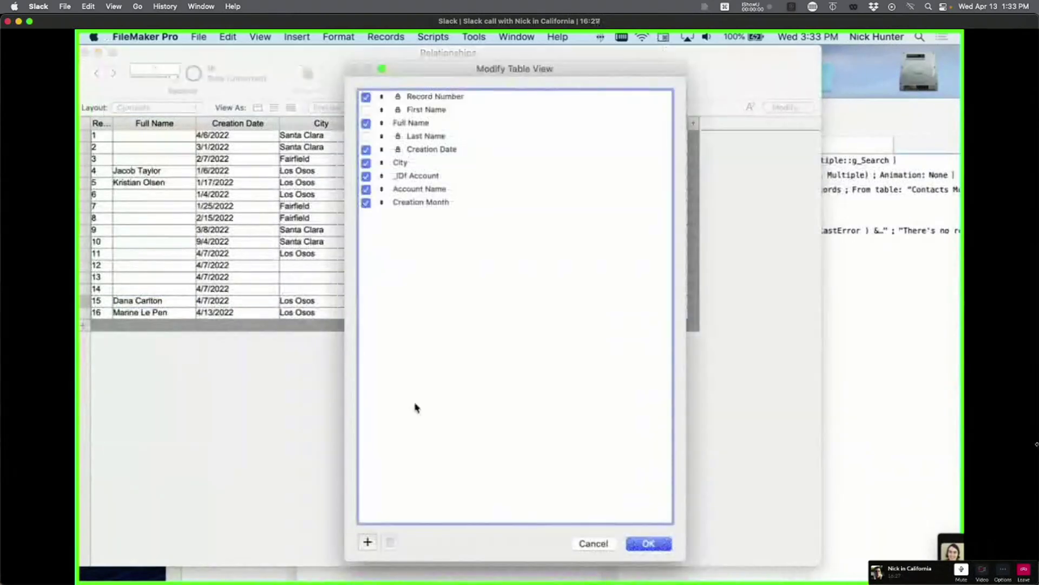
click(367, 541)
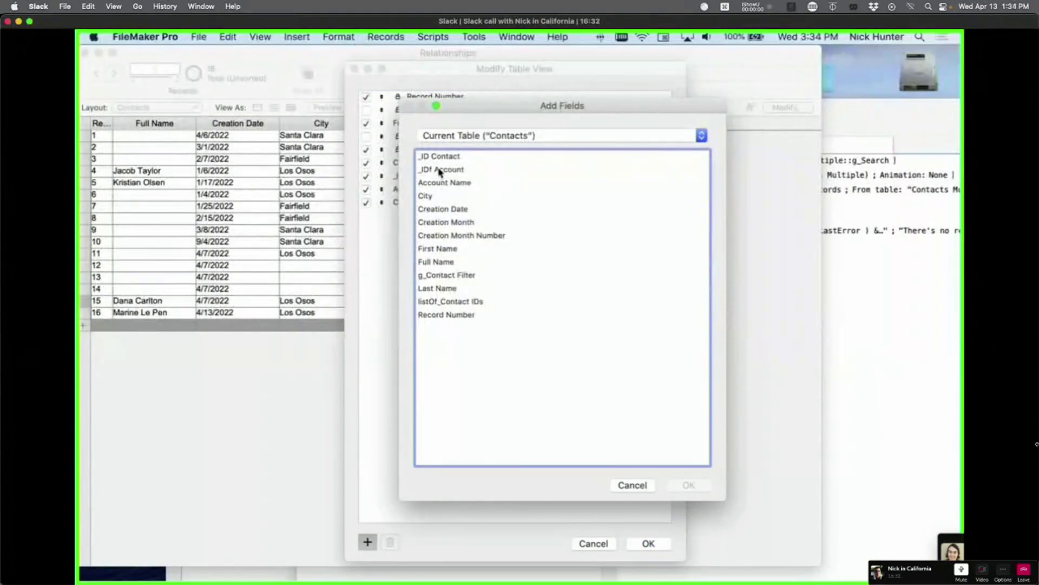
double_click(449, 261)
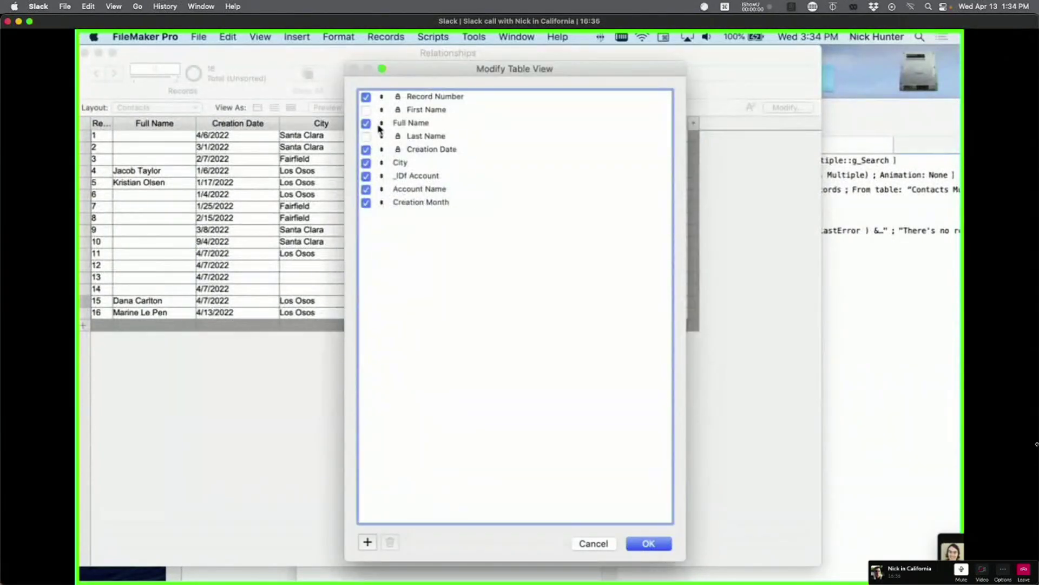
click(366, 136)
click(366, 109)
drag(395, 123, 414, 111)
click(648, 542)
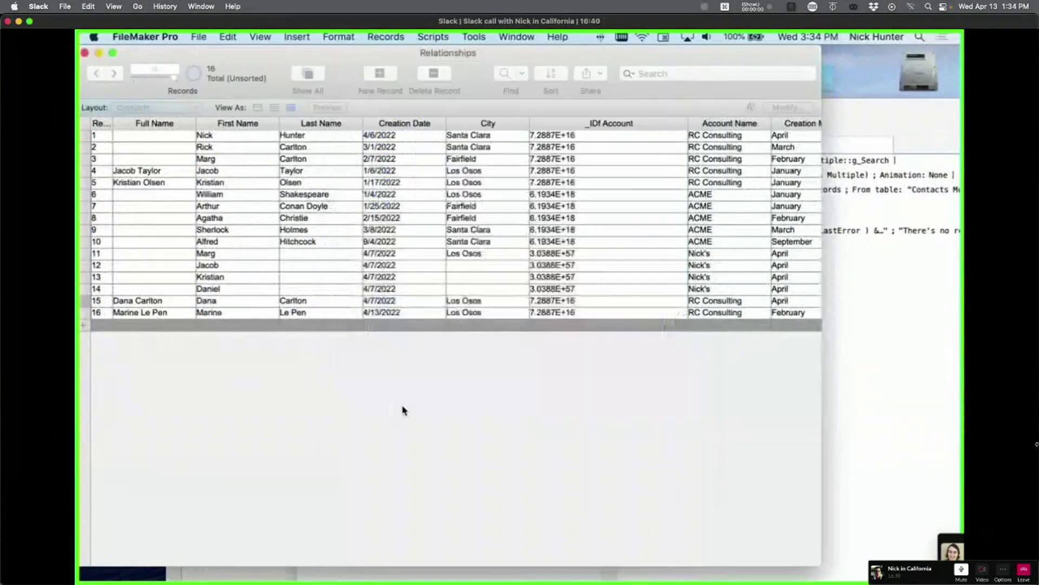
Step: Replace the First Name field's contents in all Contacts records with a calculated result of First Name
click(230, 137)
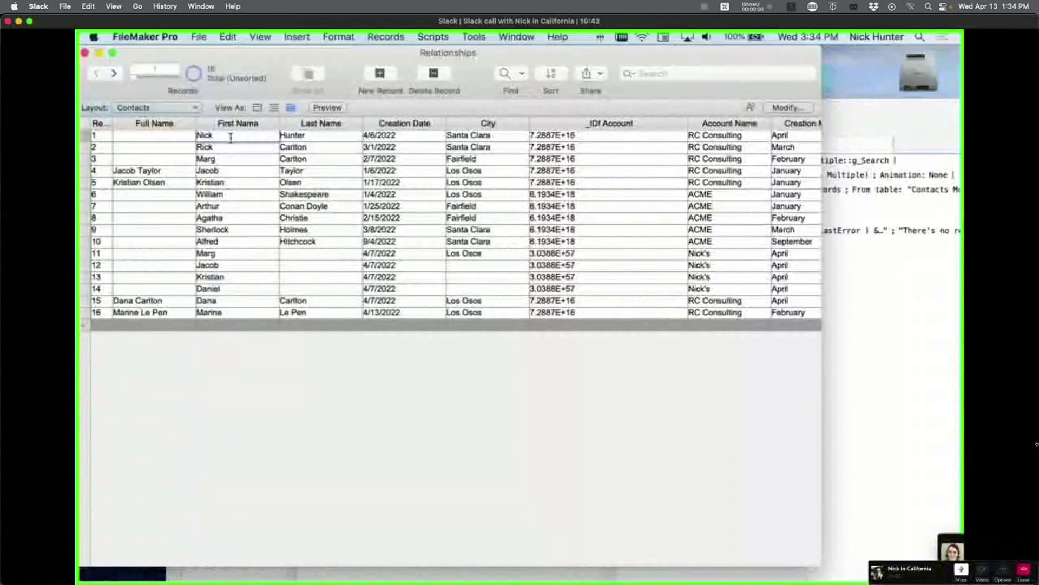
key(super+equal)
click(568, 307)
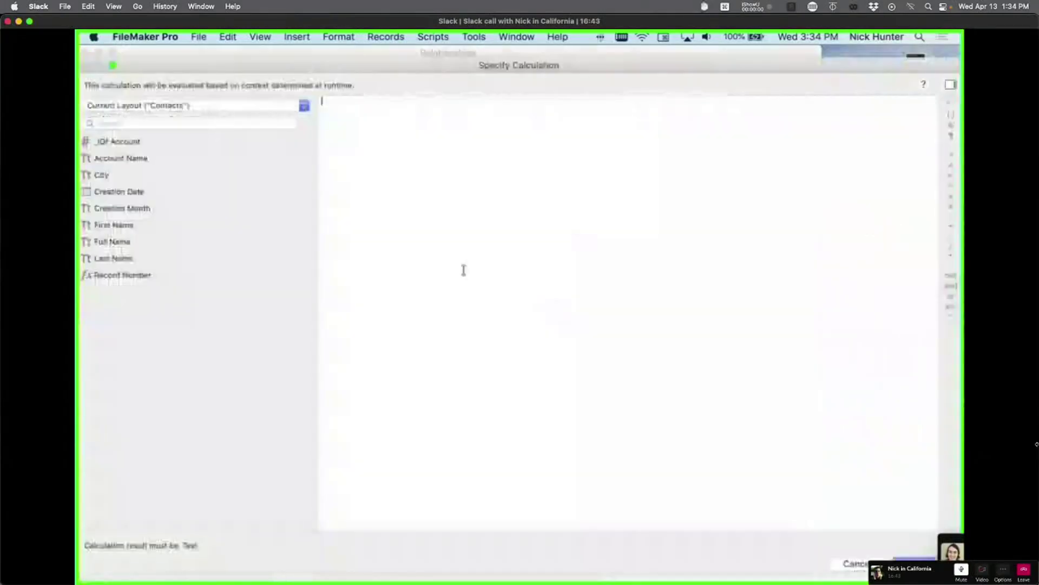
double_click(114, 225)
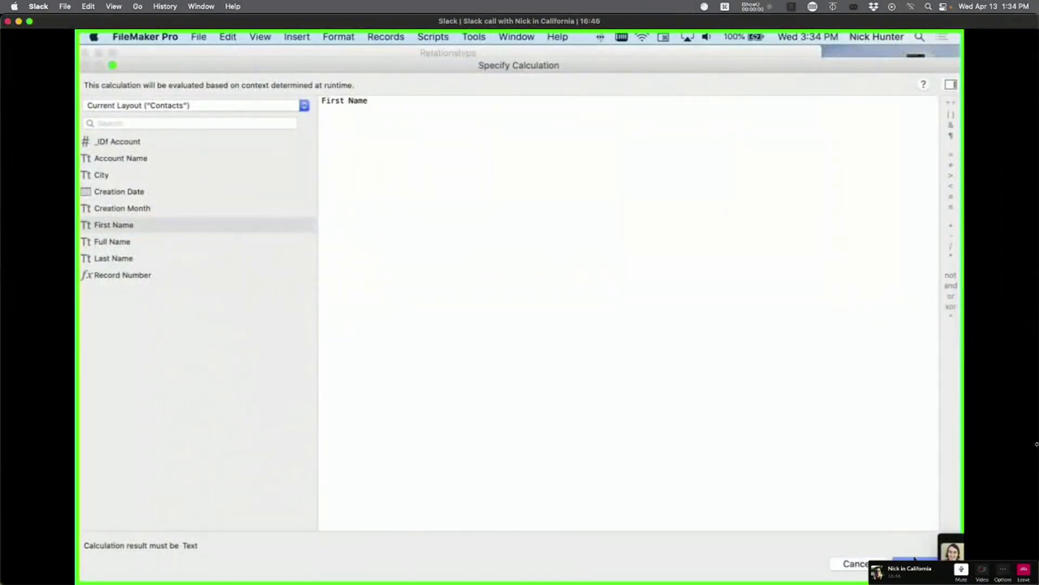
click(915, 560)
click(577, 343)
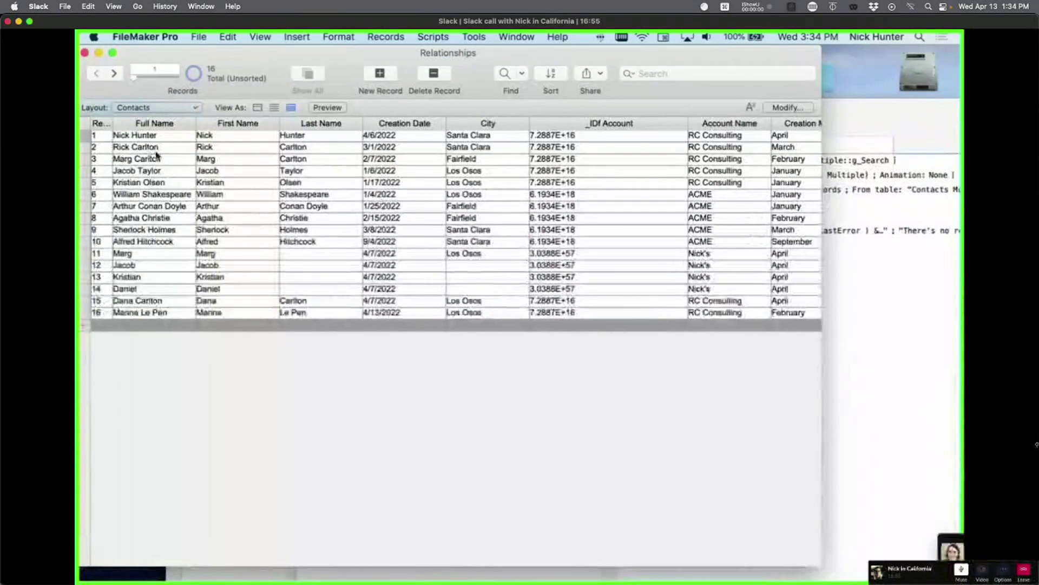
Step: Find Contacts records by entering the contact's last name in the Full Name field
key(super+f)
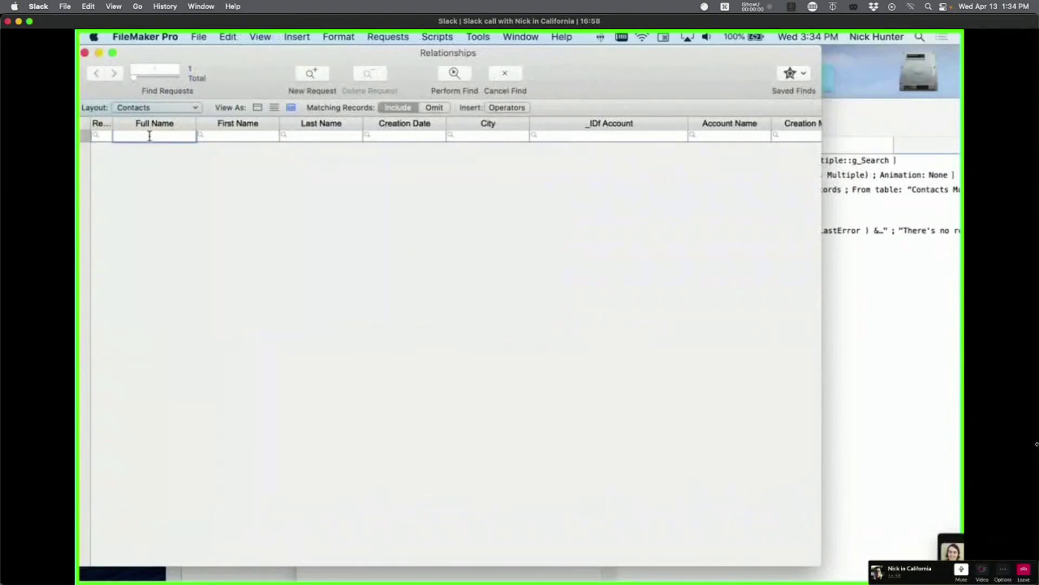
text(carlton)
key(Return)
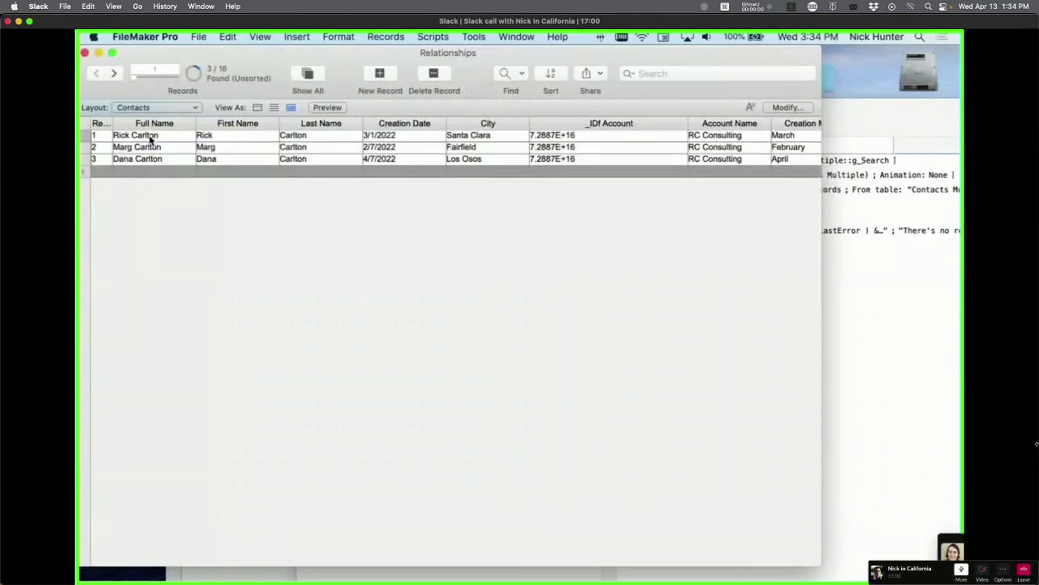
Step: Hide the First Name and Last Name columns from the Contacts table view and switch to the Accounts Multiple layout
click(814, 108)
click(367, 124)
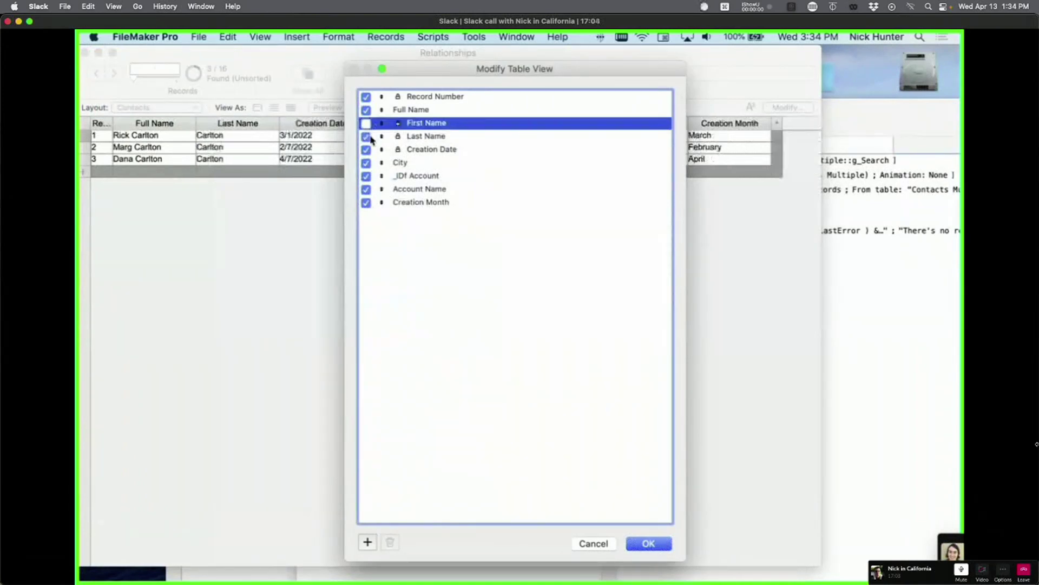
click(368, 136)
click(649, 544)
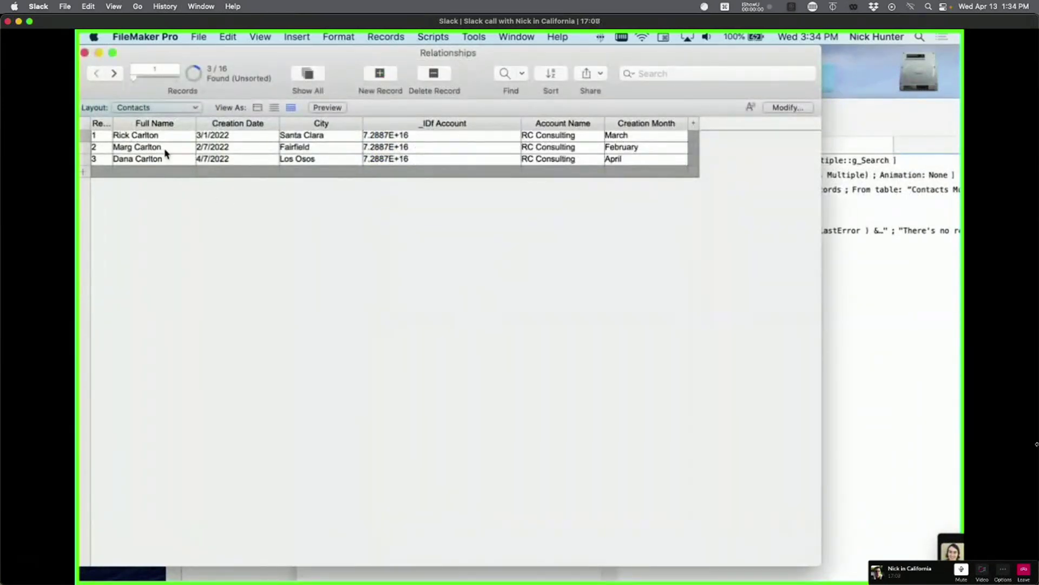
click(162, 107)
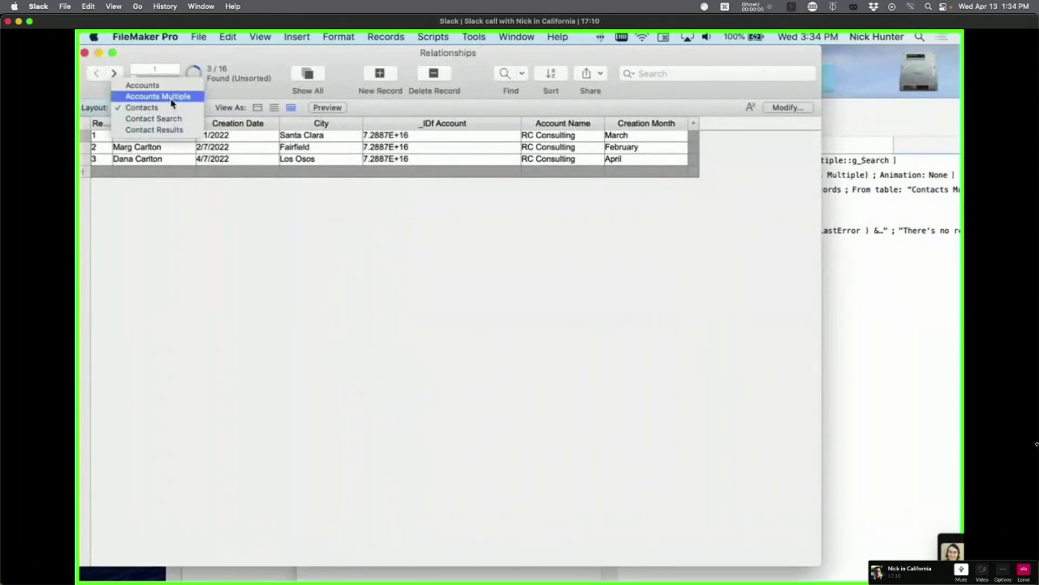
click(151, 95)
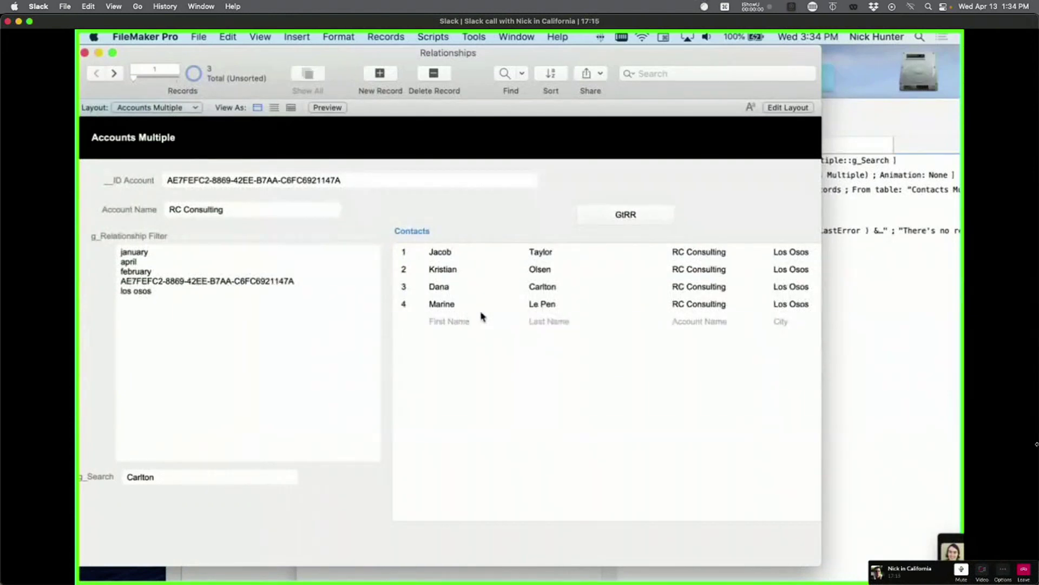
Step: Replace the g_Search value on the Accounts Multiple layout with the last name of the first contact in the Contacts portal
scroll(533, 286, down, 1)
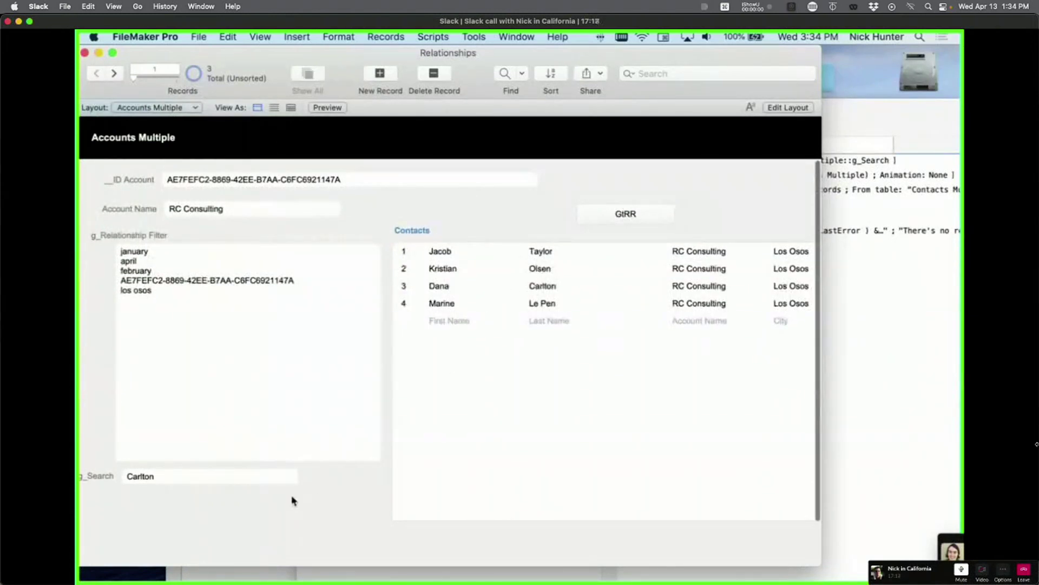
click(151, 479)
text(Taylor)
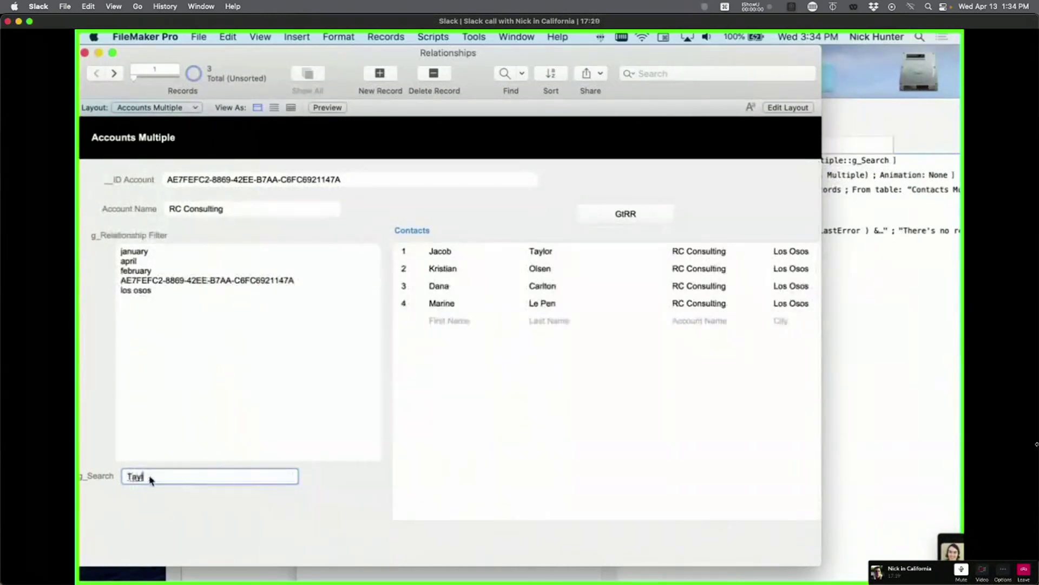
click(171, 501)
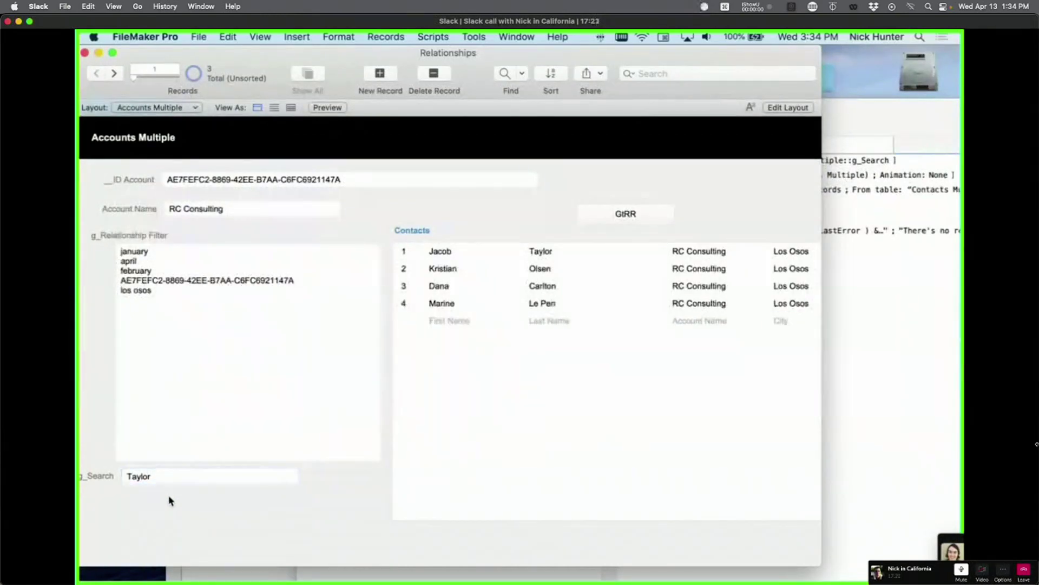
Step: Run the Filter & Search script in the Script Debugger, stepping through every line to the end, including Constrain Found Set
key(super+shift+s)
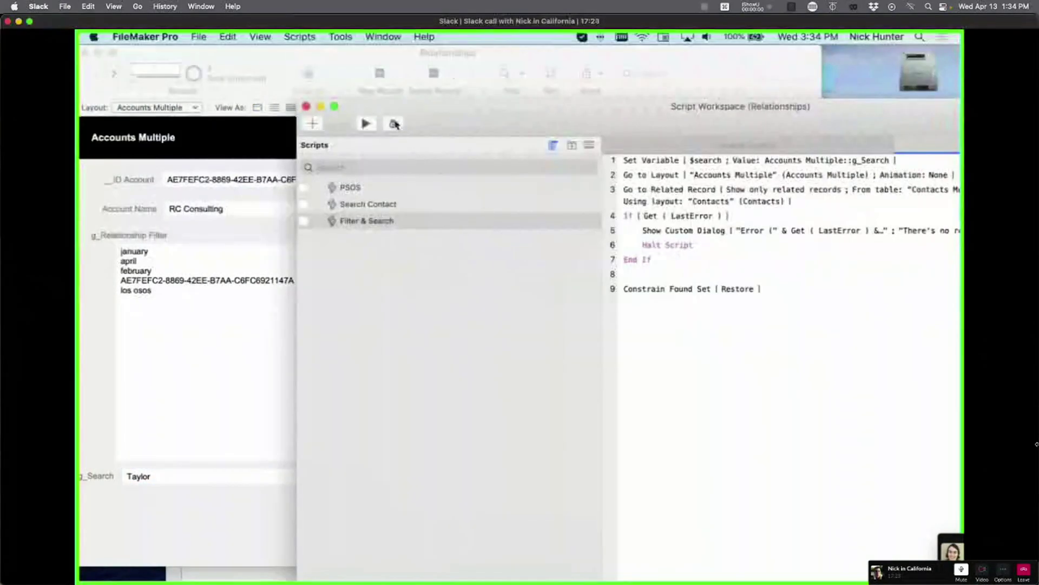
click(394, 124)
click(358, 72)
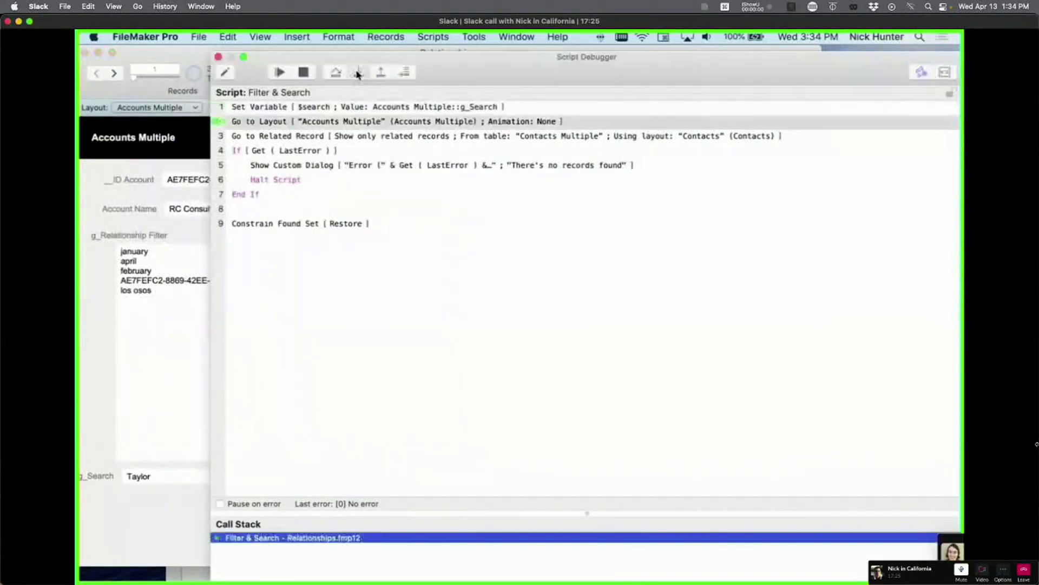
click(357, 72)
click(358, 72)
click(358, 72)
click(358, 72)
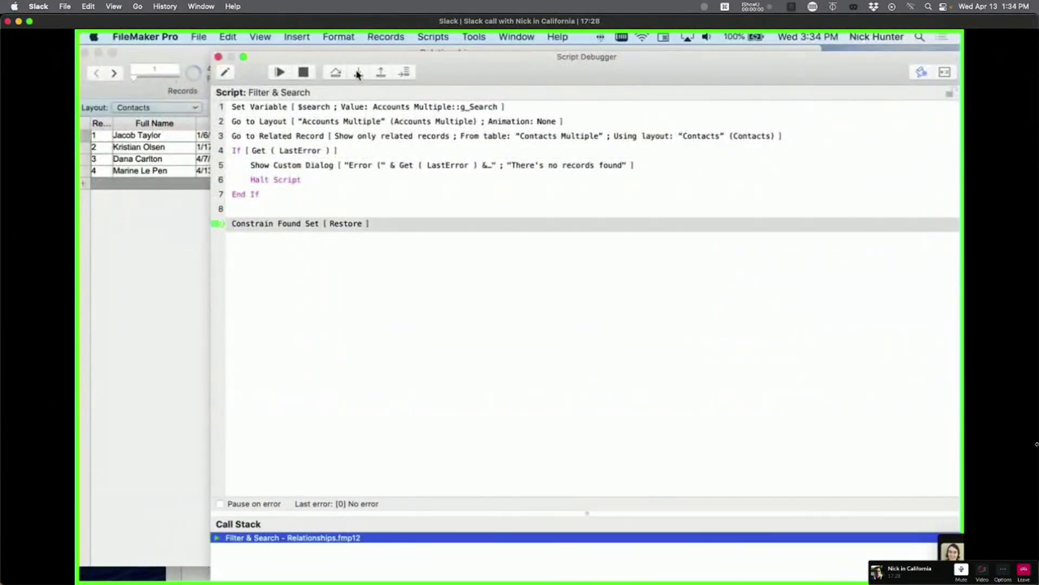
click(358, 72)
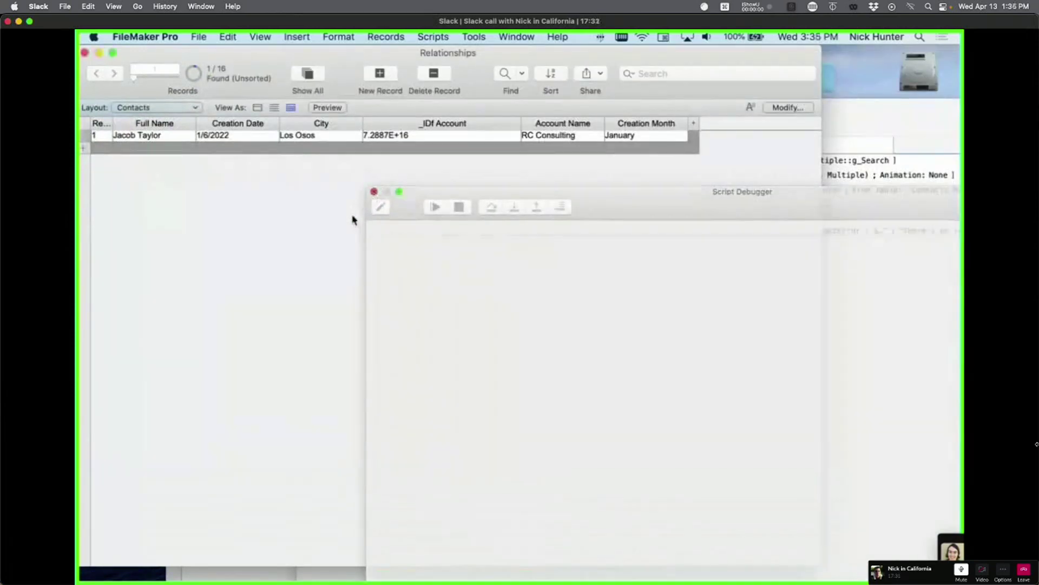
click(353, 219)
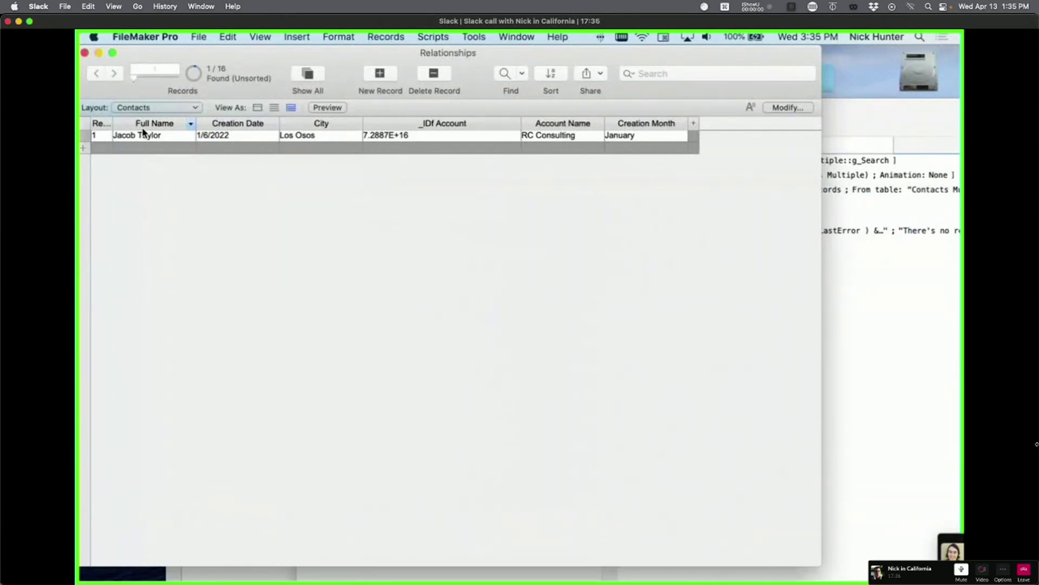
Step: Return to the Accounts Multiple layout and shorten the g_Search value to the first three letters of the last name
click(132, 107)
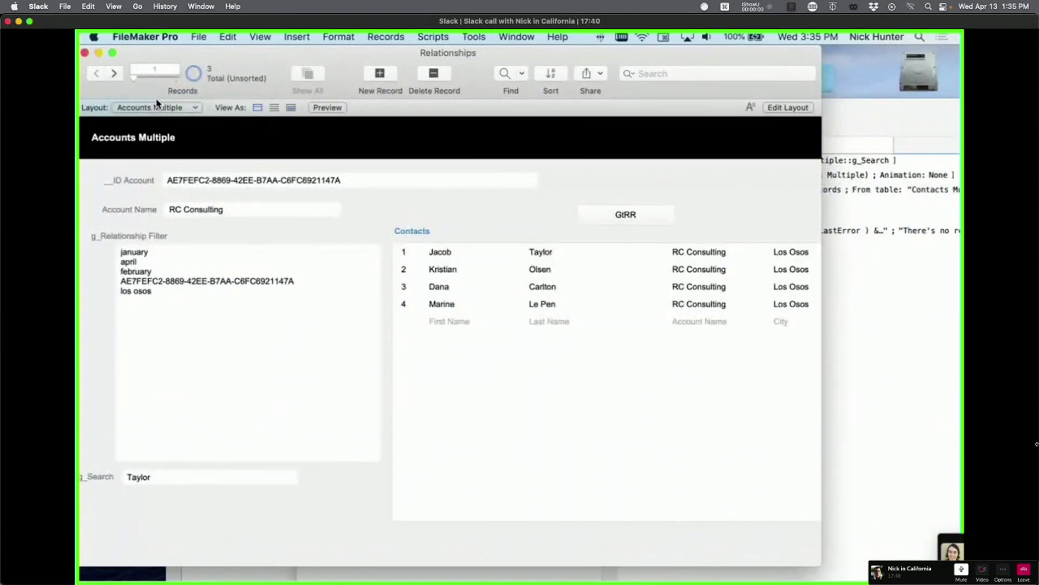
click(158, 478)
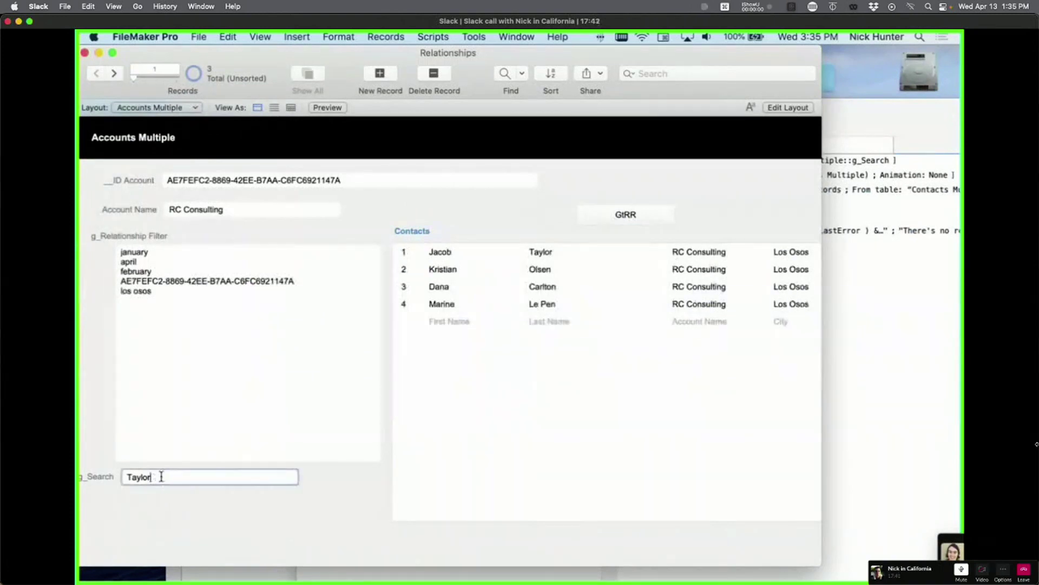
drag(161, 476, 124, 478)
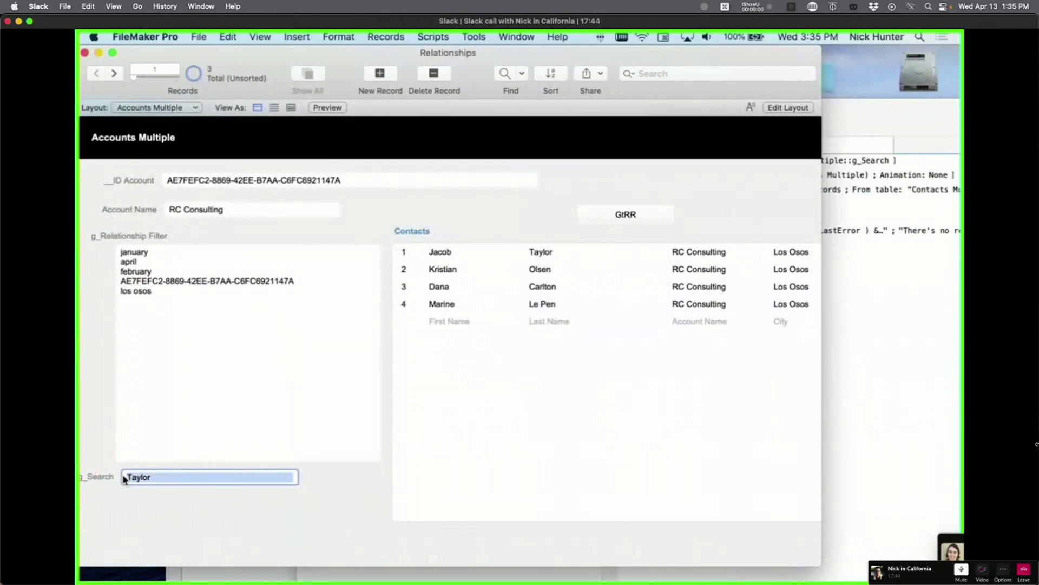
click(156, 476)
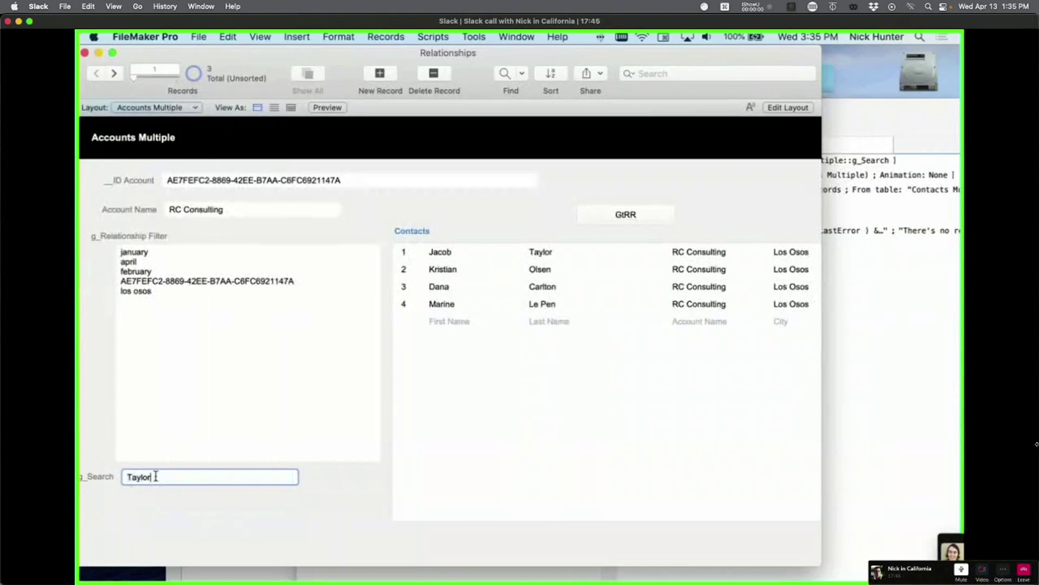
key(BackSpace)
key(BackSpace)
click(192, 515)
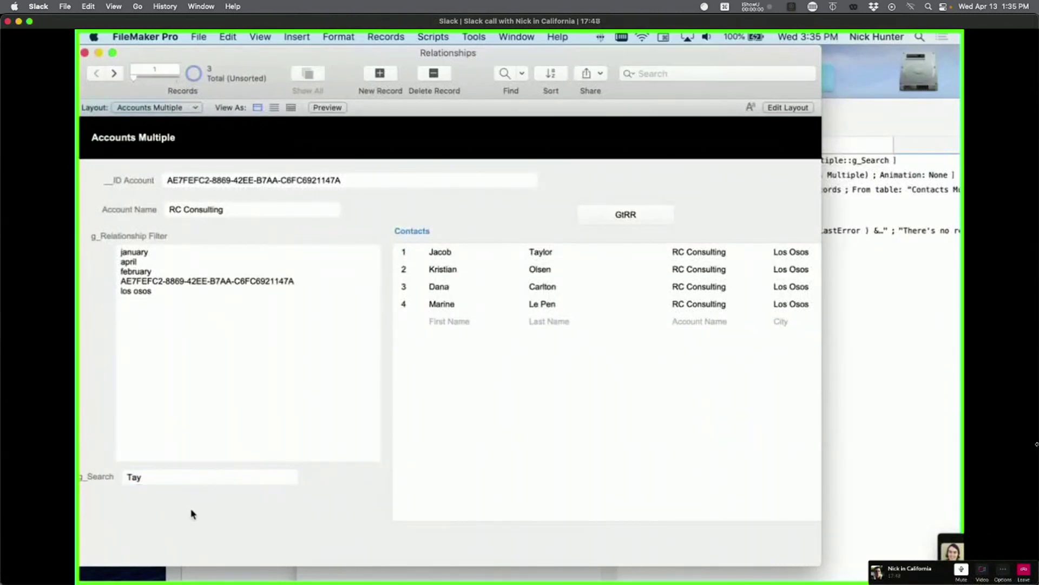
Step: Step through the Filter & Search script in the debugger to its end, then return to the Accounts Multiple layout
click(839, 378)
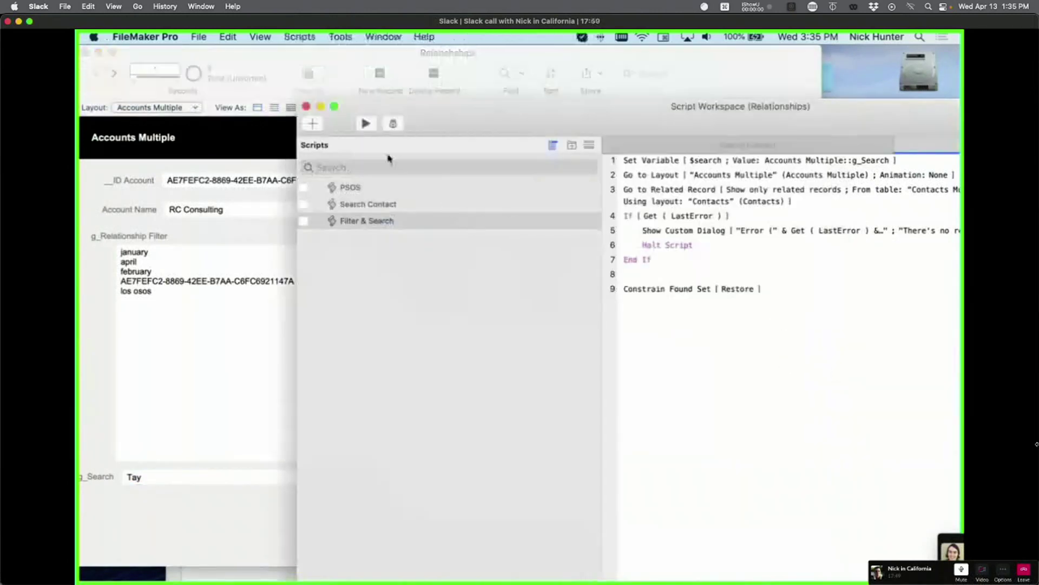
click(393, 124)
click(359, 73)
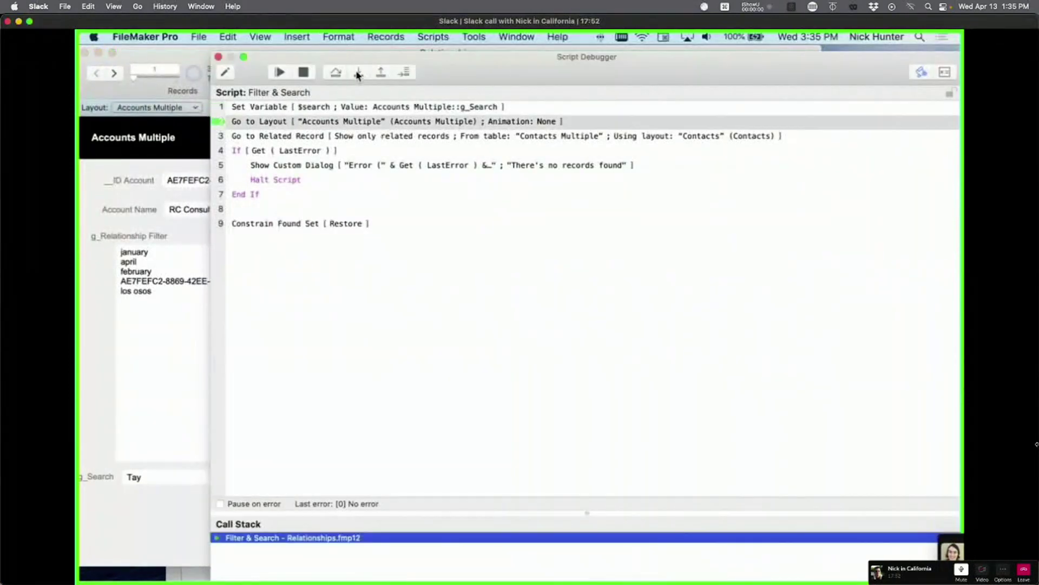
click(359, 73)
click(358, 73)
click(359, 74)
click(358, 73)
click(358, 73)
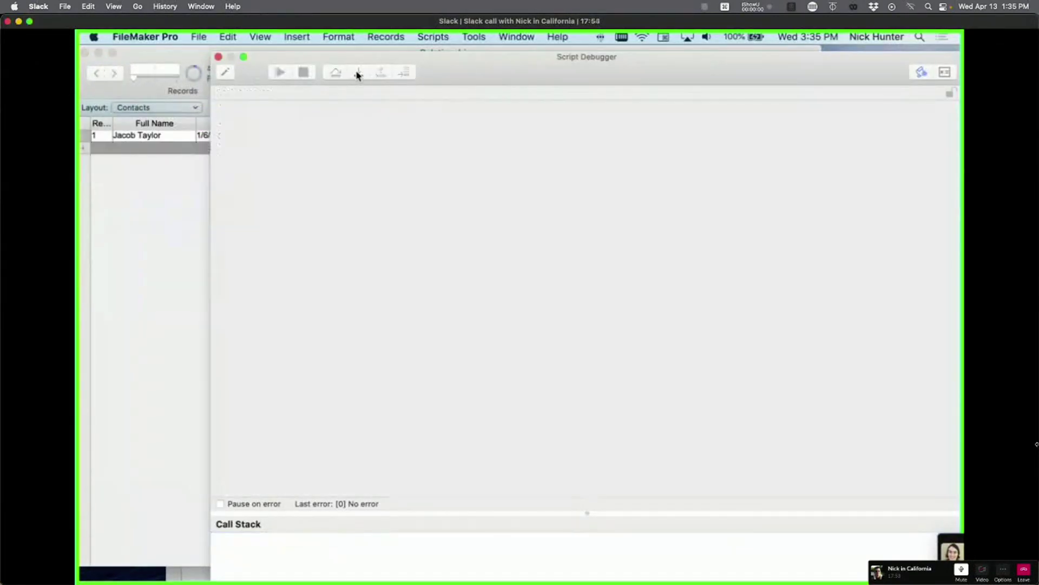
click(219, 56)
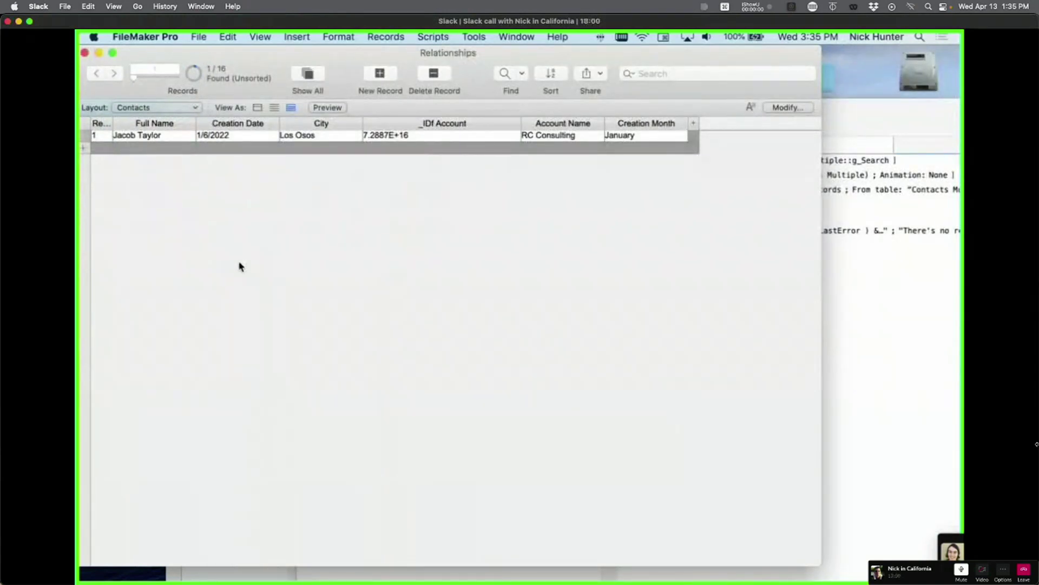
click(169, 110)
click(156, 95)
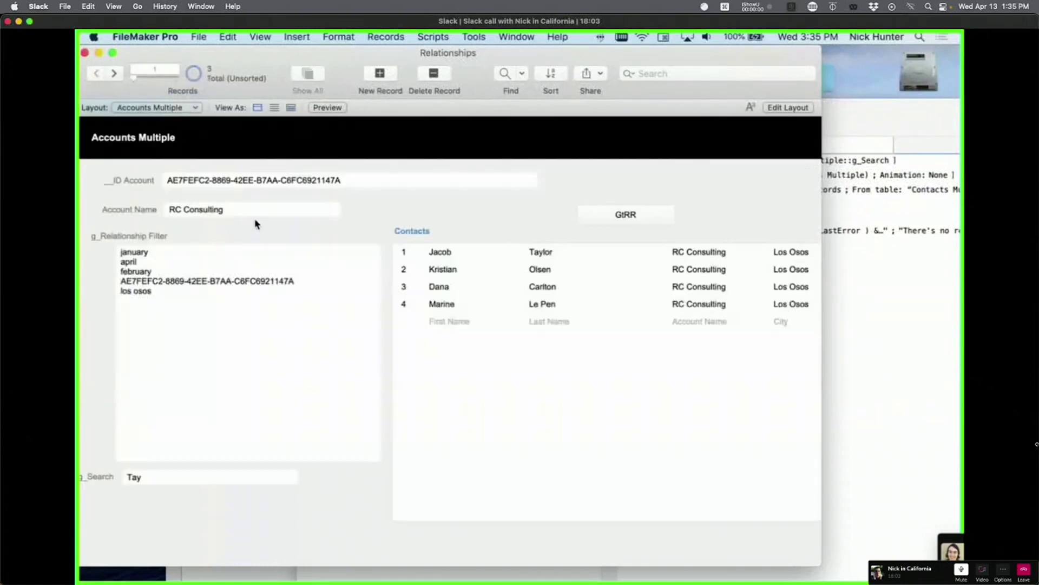
Step: Shorten the last line of g_Relationship Filter to "los o" and commit the record to test the Contacts portal
click(159, 294)
key(BackSpace)
key(BackSpace)
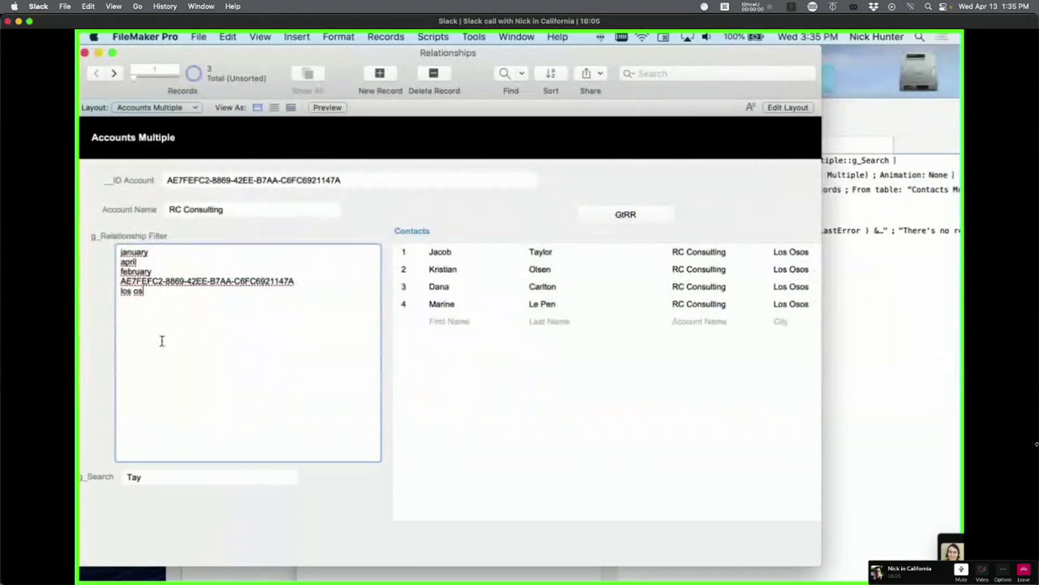
key(BackSpace)
click(101, 337)
Step: Complete the last g_Relationship Filter line to read "los osos" and commit the record
click(184, 288)
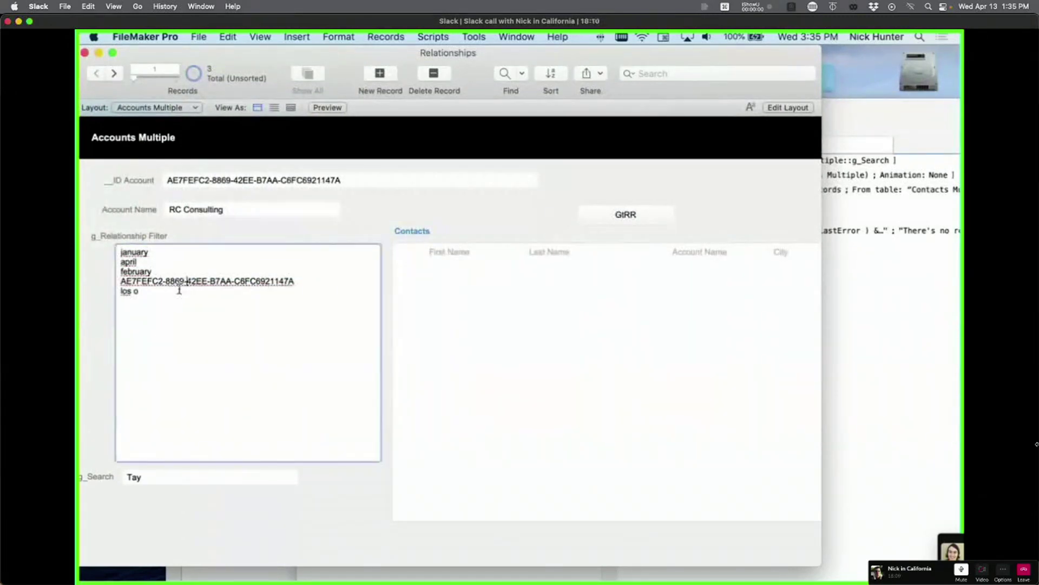
text(sos)
click(108, 289)
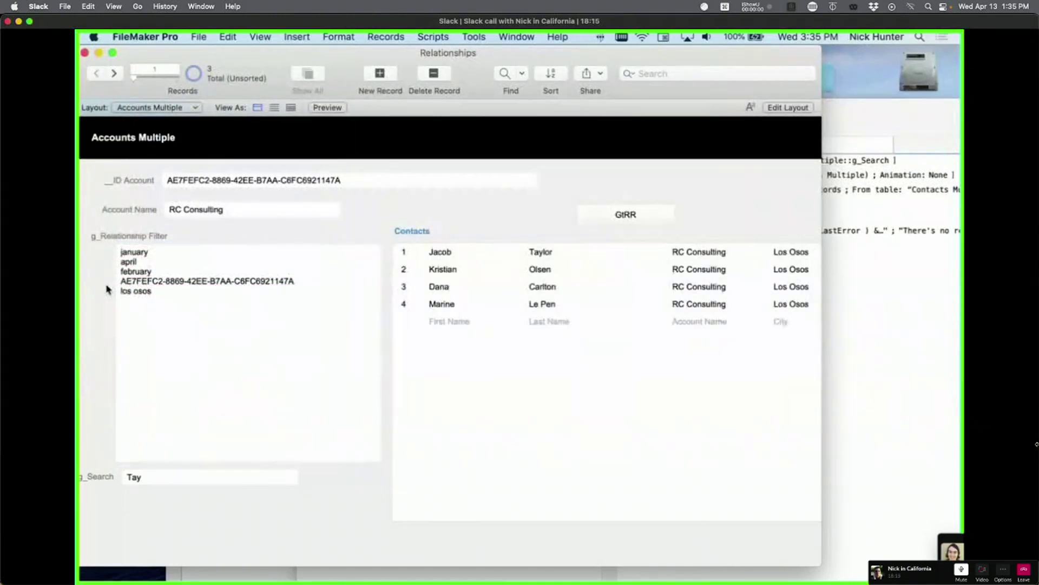
Step: Shorten the last line of g_Relationship Filter to "los" and commit the record
click(157, 299)
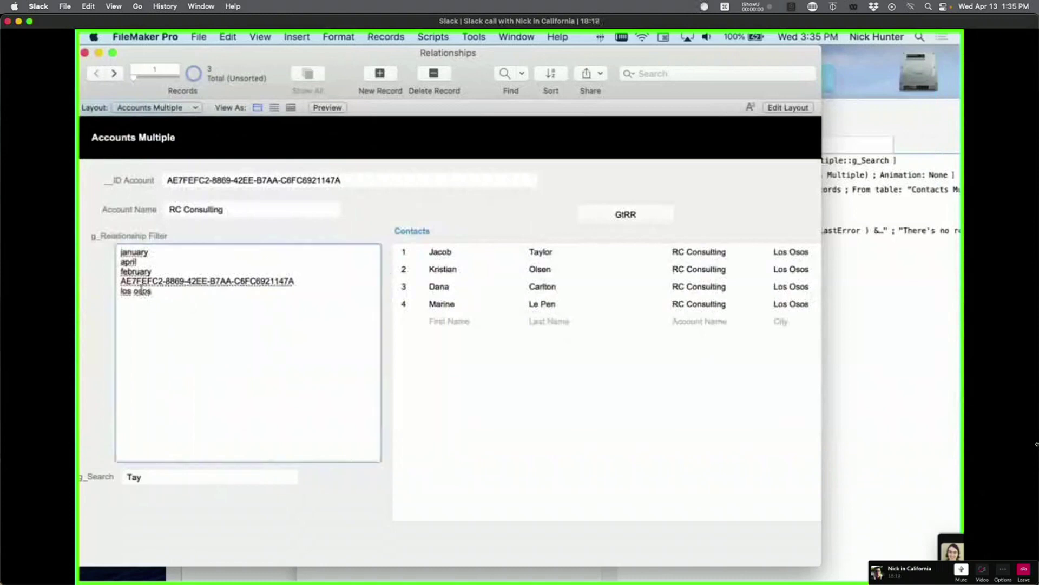
key(BackSpace)
key(BackSpace)
key(BackSpace)
key(BackSpace)
key(BackSpace)
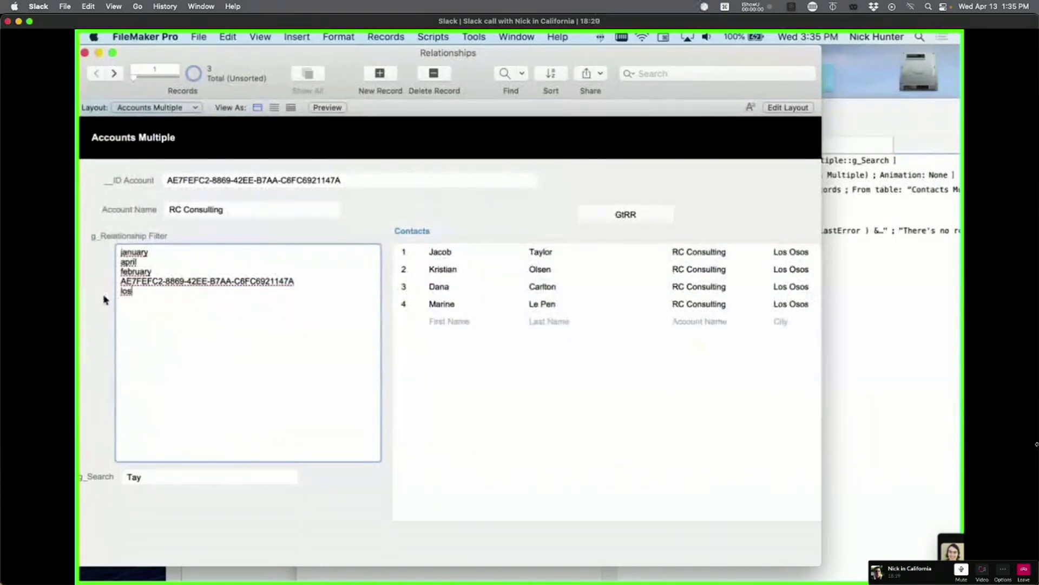
click(104, 296)
Step: Restore the last line of g_Relationship Filter to "los osos" and commit the record
click(134, 299)
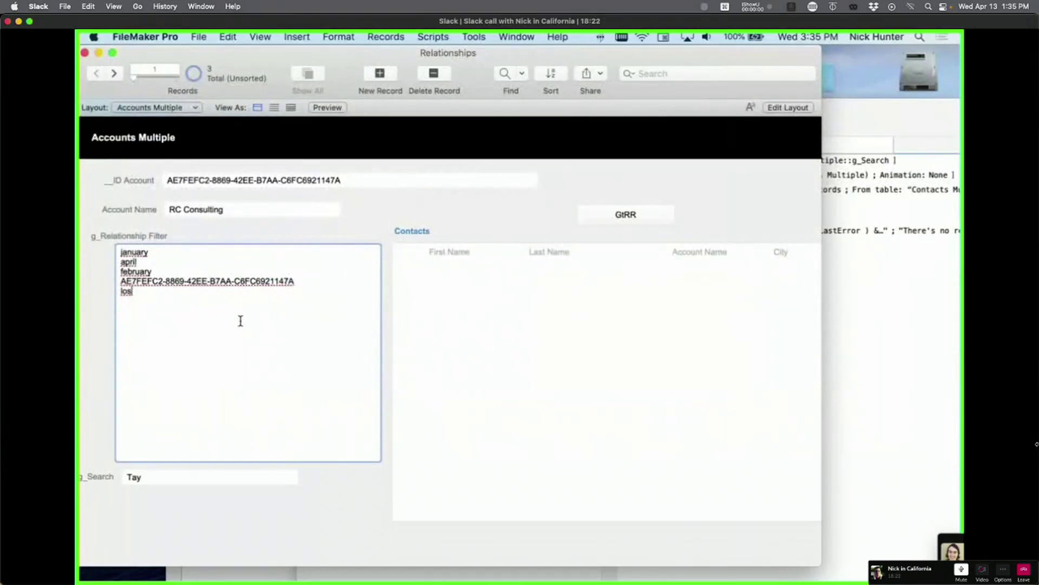
text(osos)
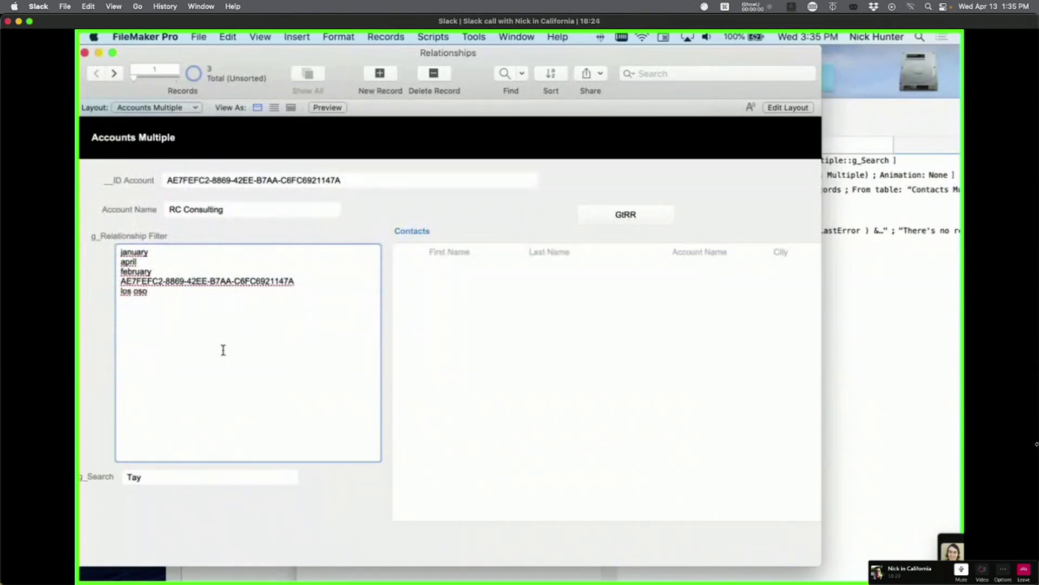
click(107, 320)
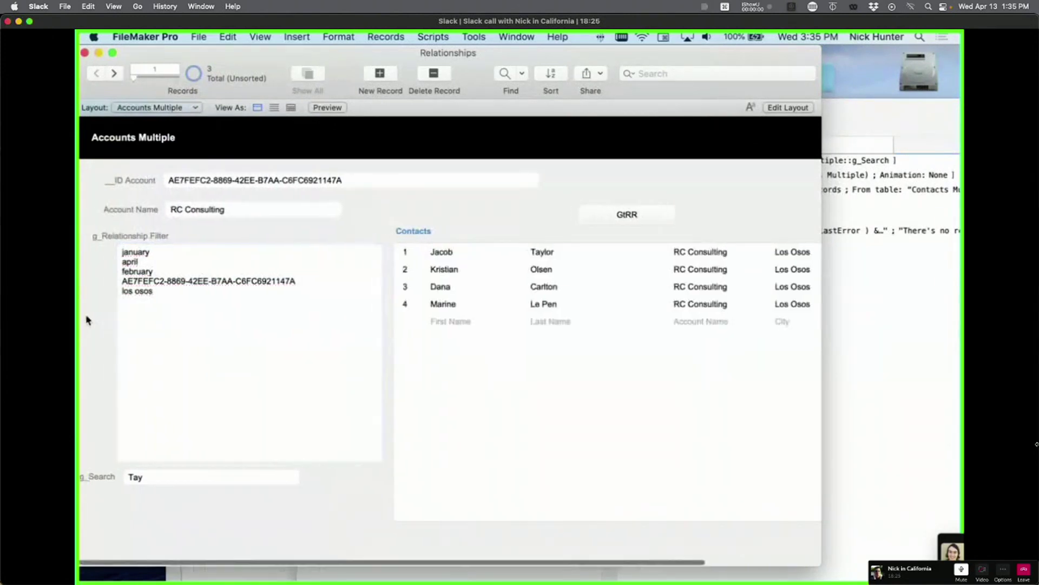
Step: Open the Script Workspace and add an Extend Found Set step after Constrain Found Set in the Filter & Search script
key(super+shift+s)
click(670, 292)
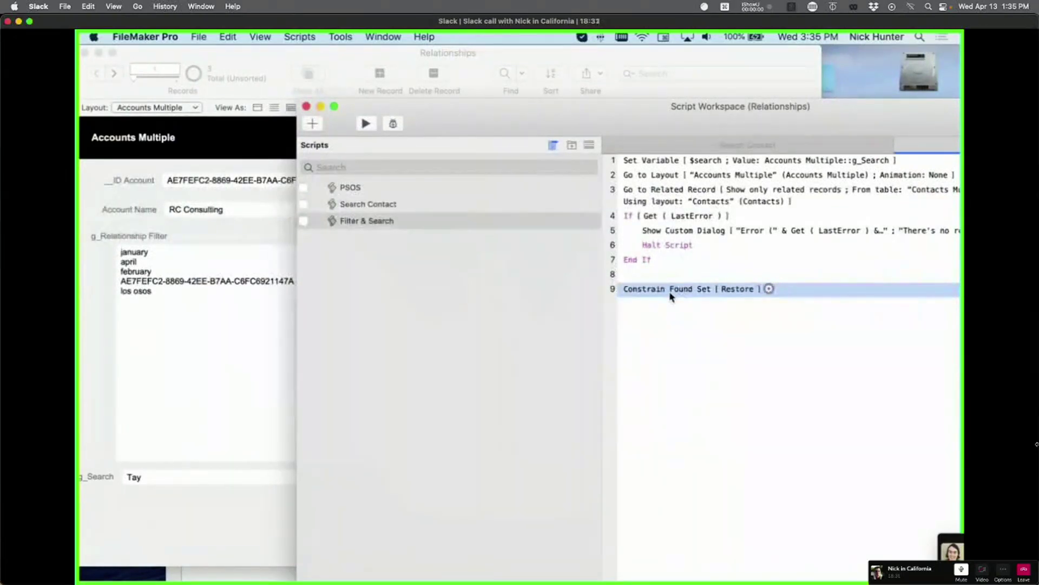
text(ex)
key(Down)
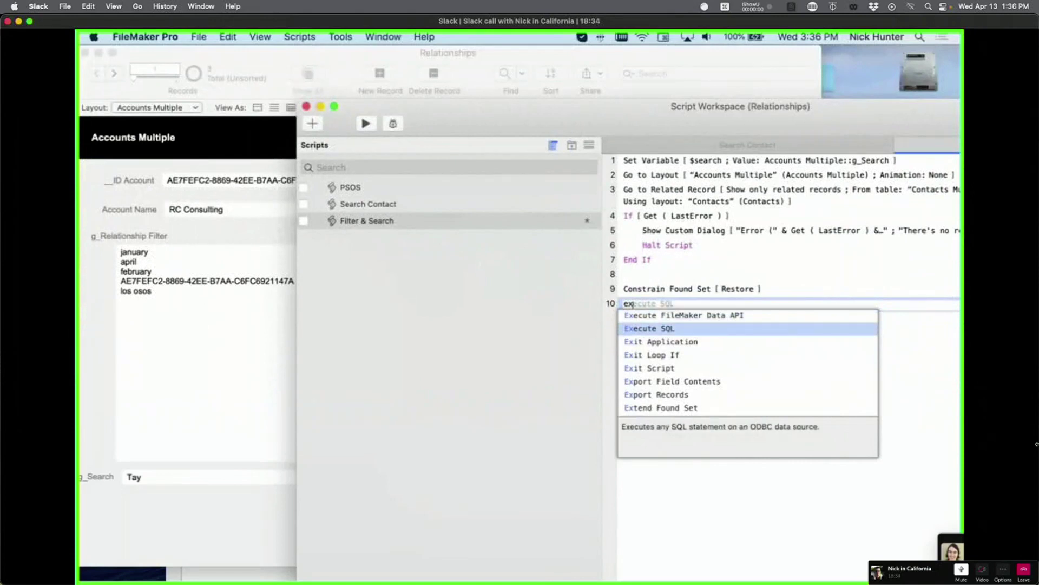
key(Down)
key(Down)
text(tend)
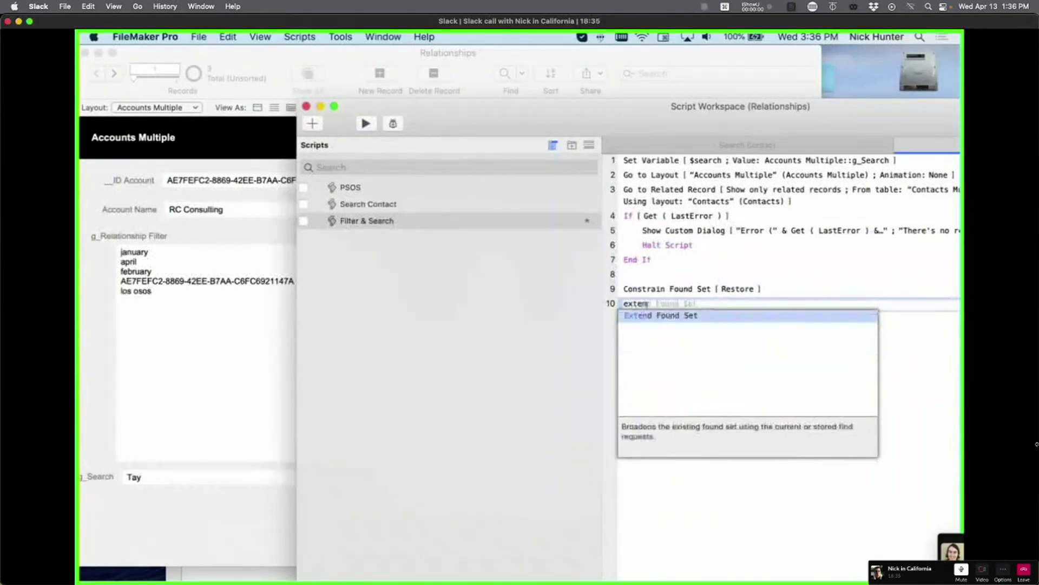
key(Return)
Step: Add a Perform Find step after Extend Found Set in the Filter & Search script
text(perf)
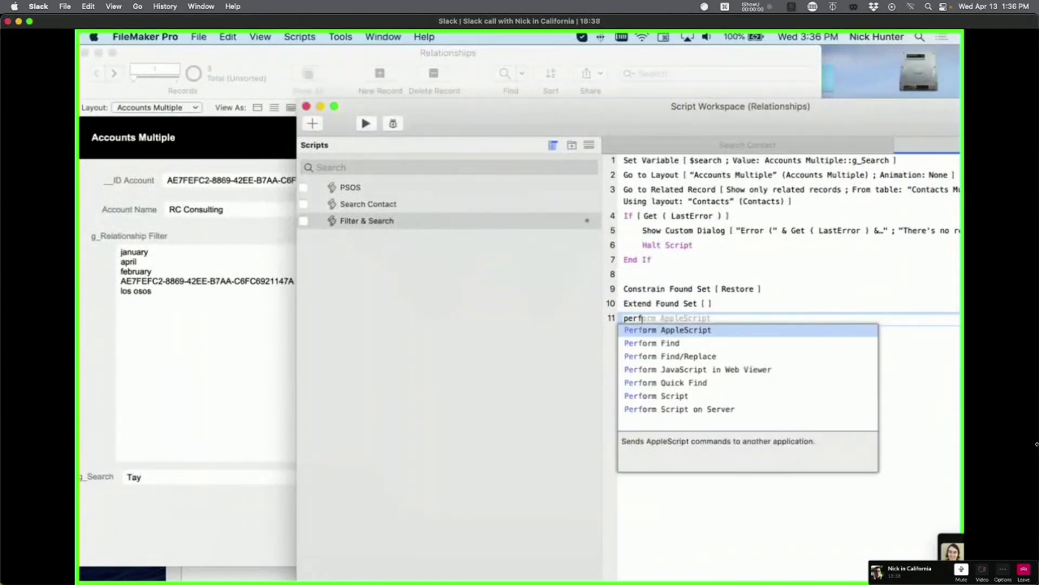
key(Down)
key(Return)
click(748, 358)
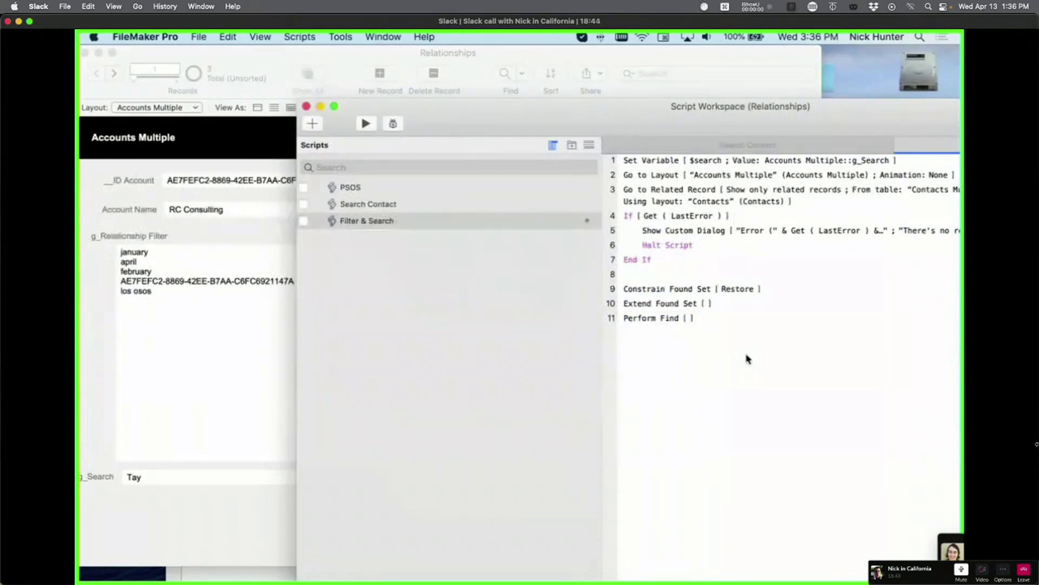
Step: Delete the Extend Found Set and Perform Find steps from the Filter & Search script
click(660, 318)
shift+click(659, 308)
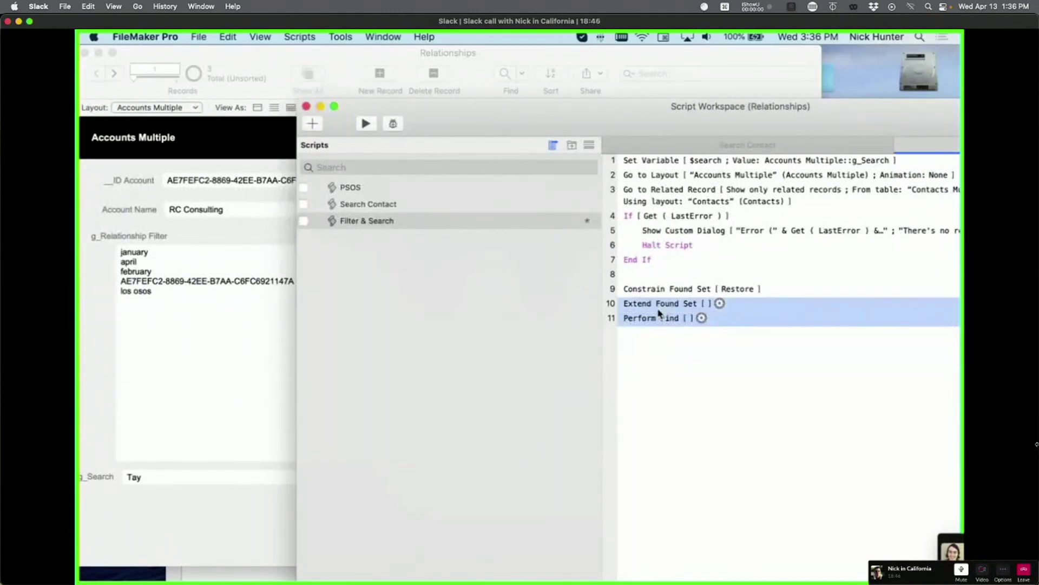
key(Delete)
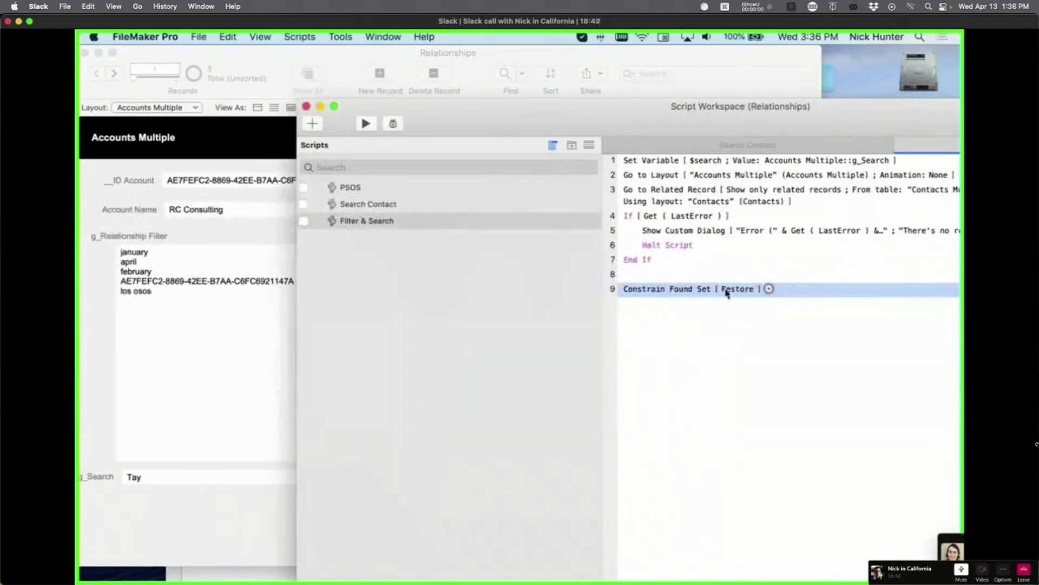
Step: Inspect the Constrain Found Set find request for Contacts::Full Name, its criteria and the available search operators without changing it
double_click(726, 290)
click(664, 205)
double_click(663, 205)
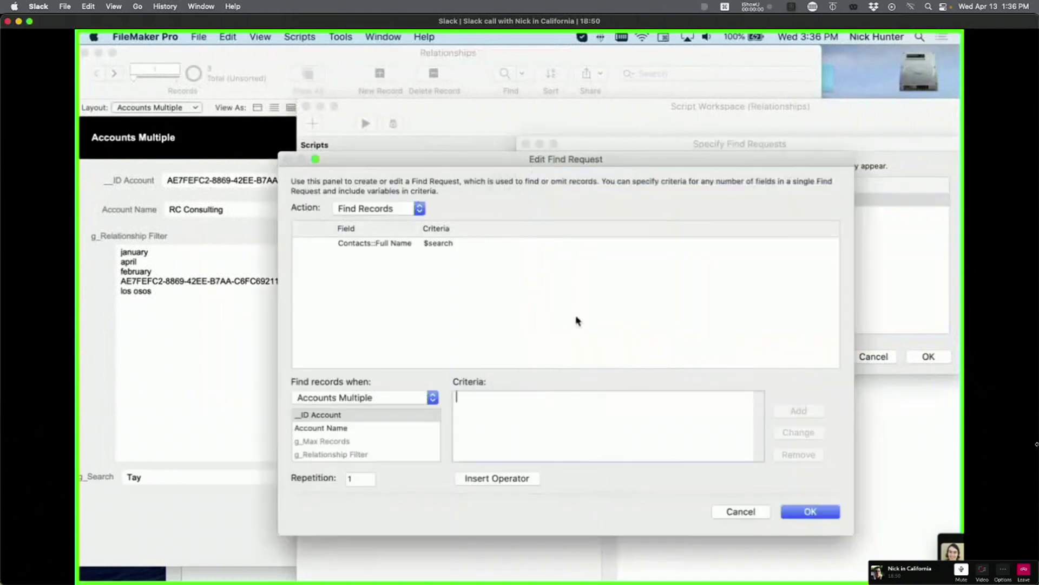
click(452, 245)
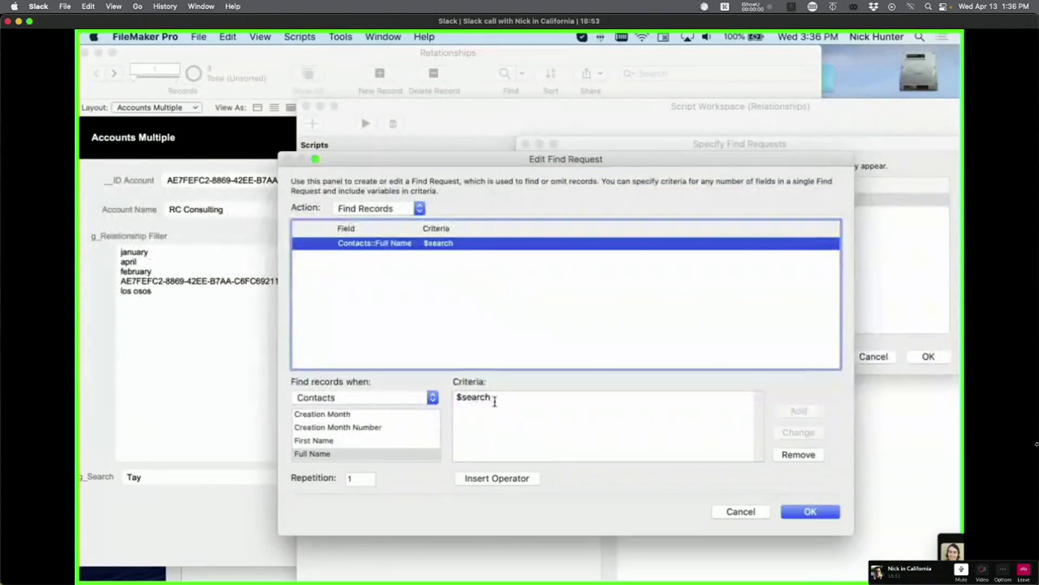
drag(491, 398, 447, 400)
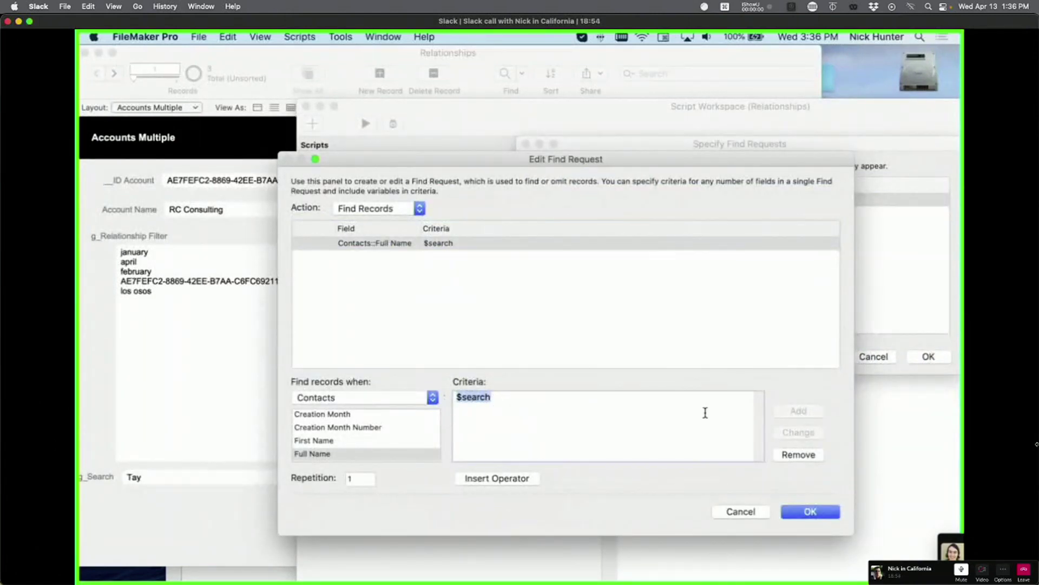
click(517, 476)
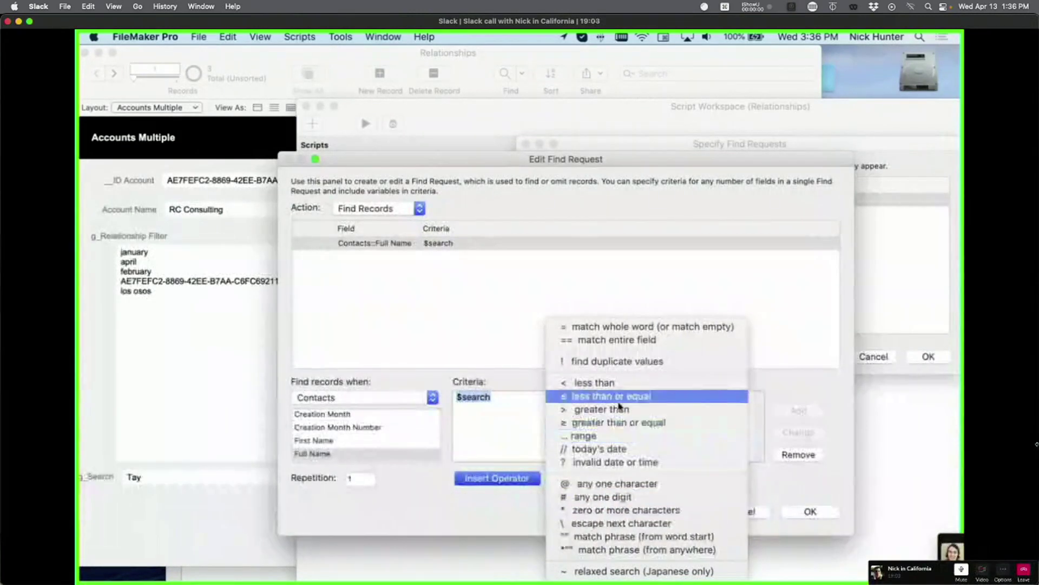
key(Escape)
key(Escape)
key(Escape)
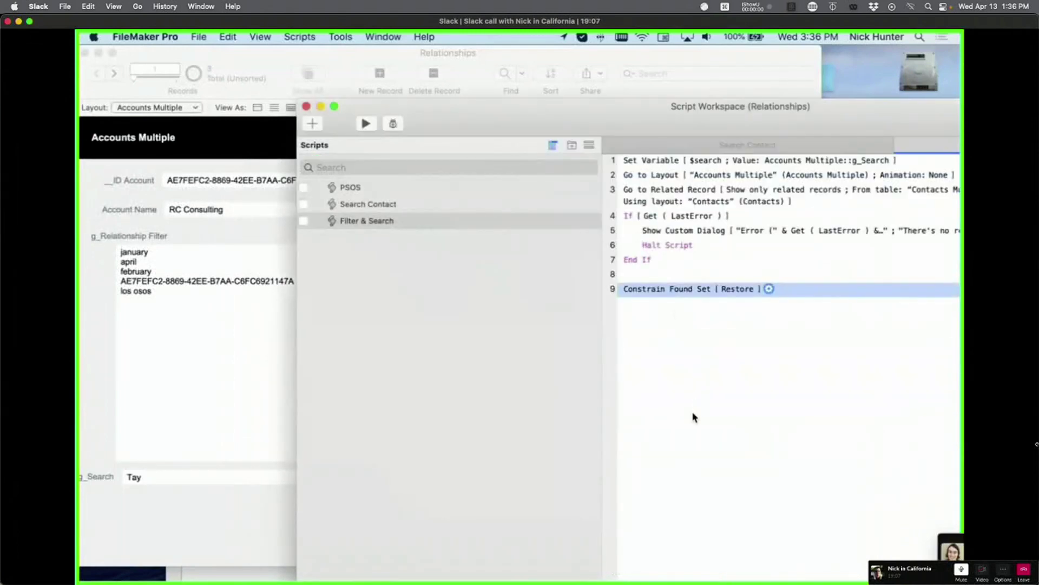
click(695, 417)
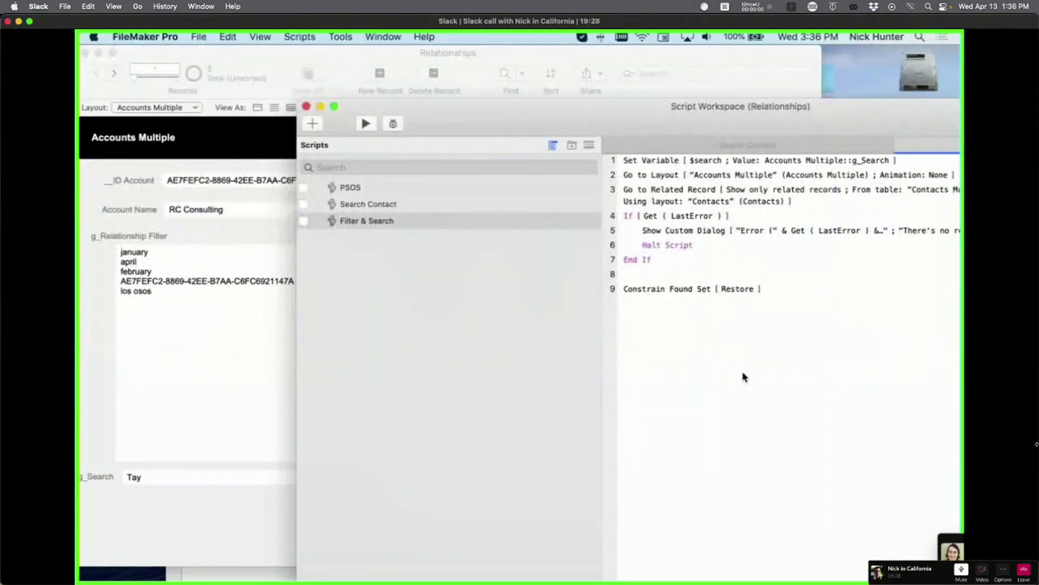
Step: Change the type of the g_Relationship Filter field in the Accounts table to Number and check the field on the layout
click(203, 243)
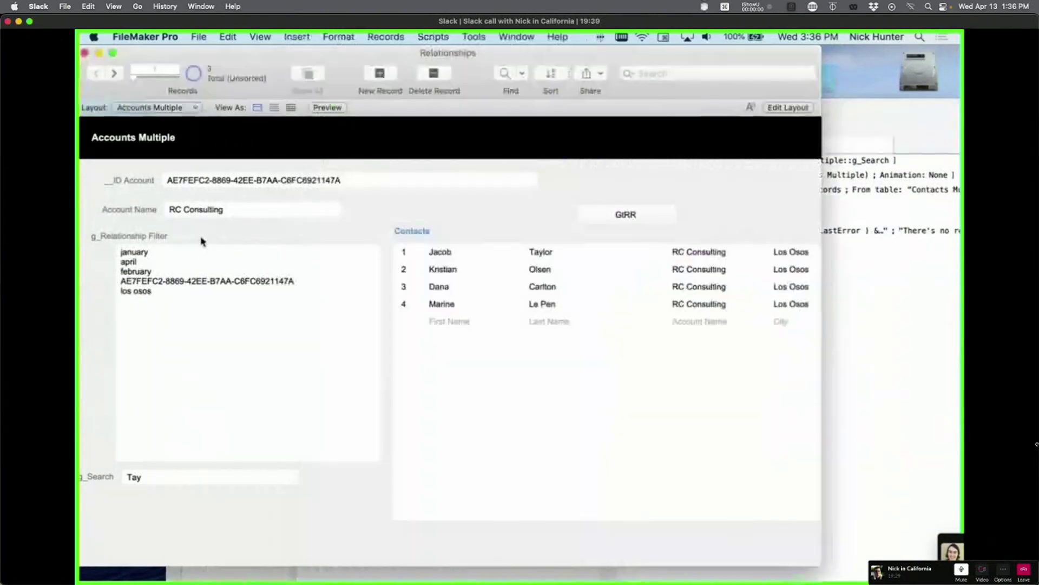
key(super+shift+d)
click(201, 185)
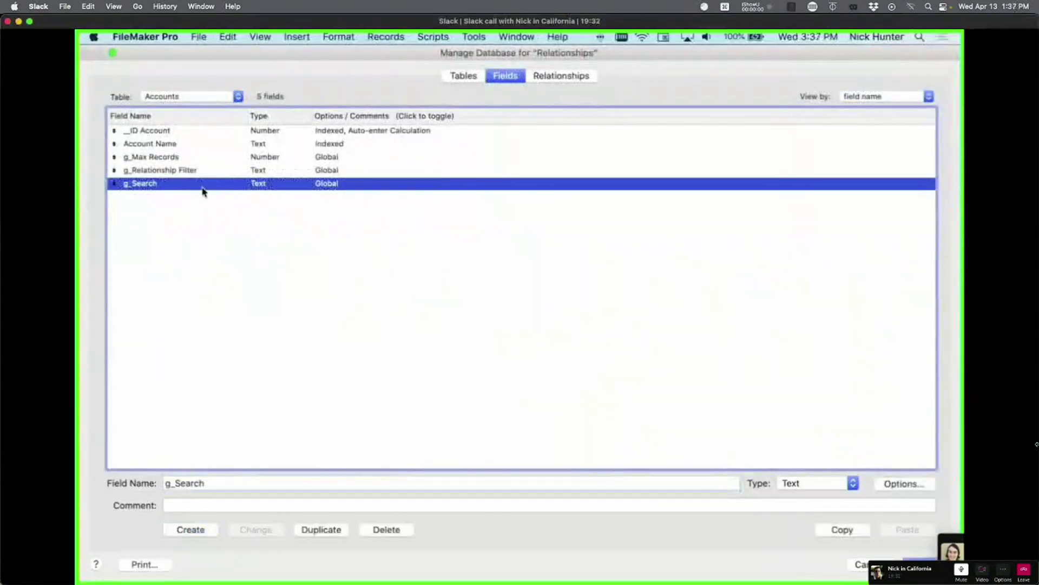
click(208, 172)
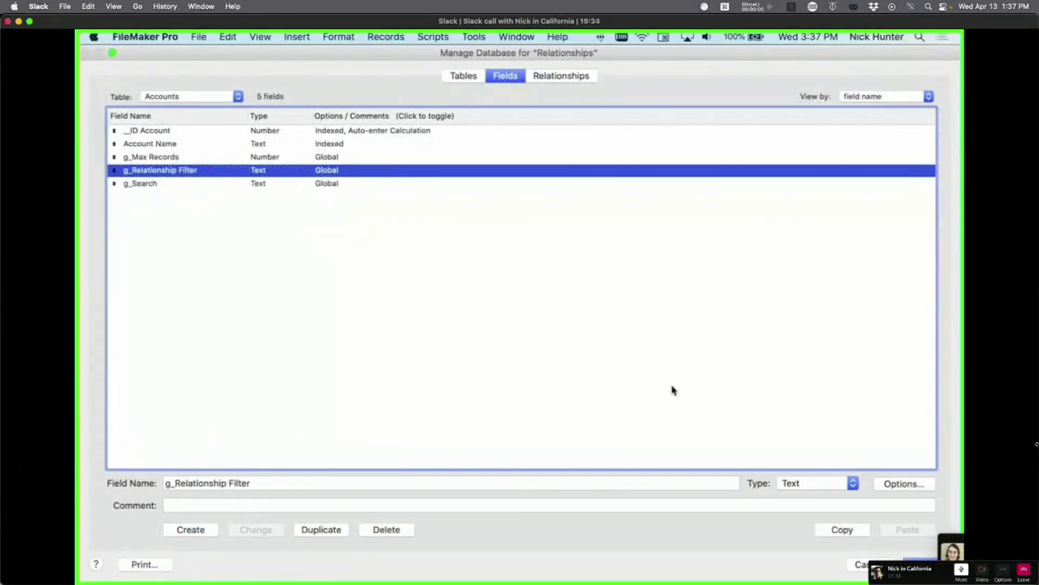
click(792, 485)
click(798, 496)
click(278, 531)
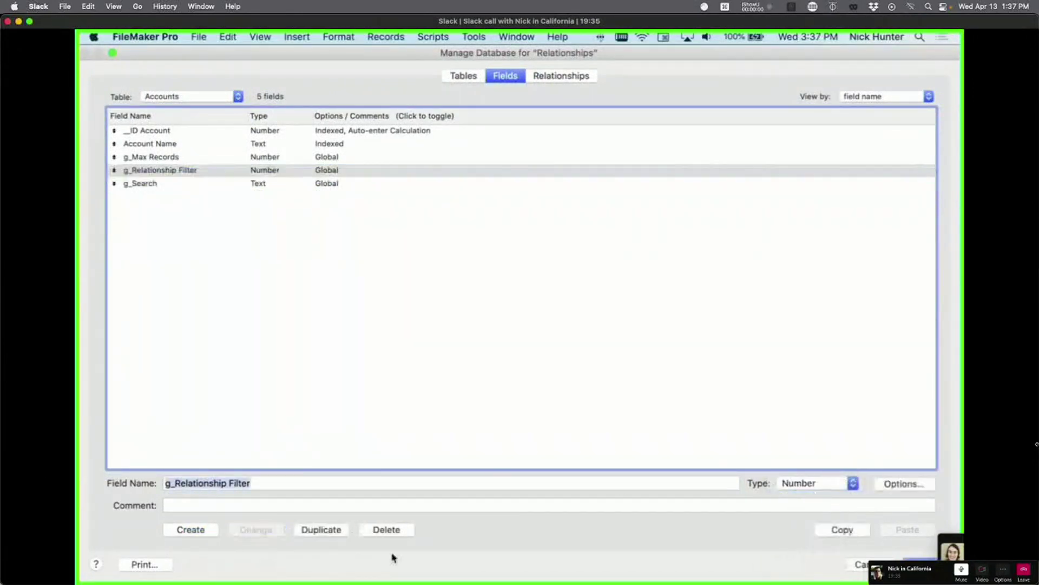
key(Return)
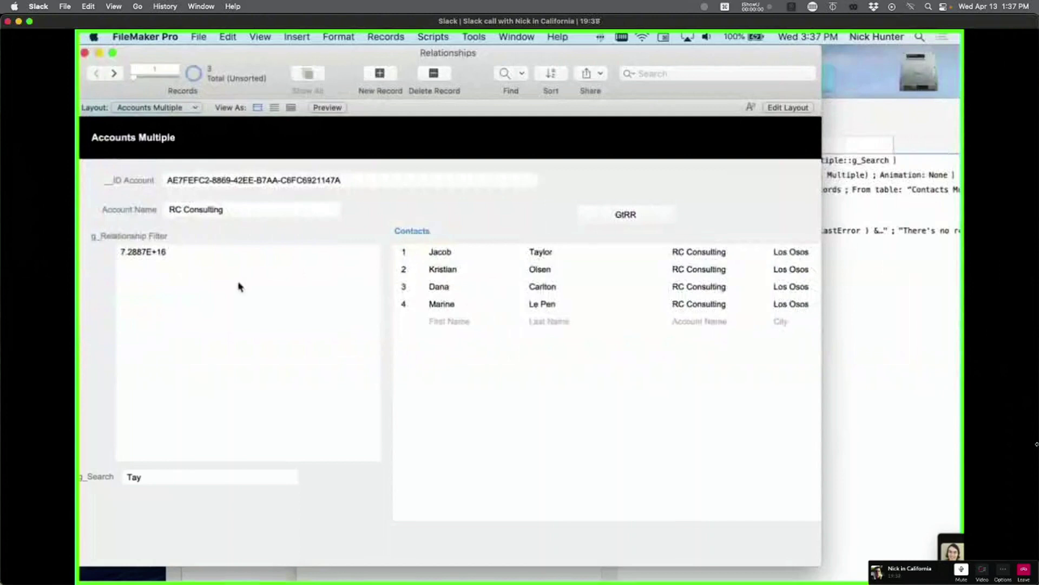
click(240, 285)
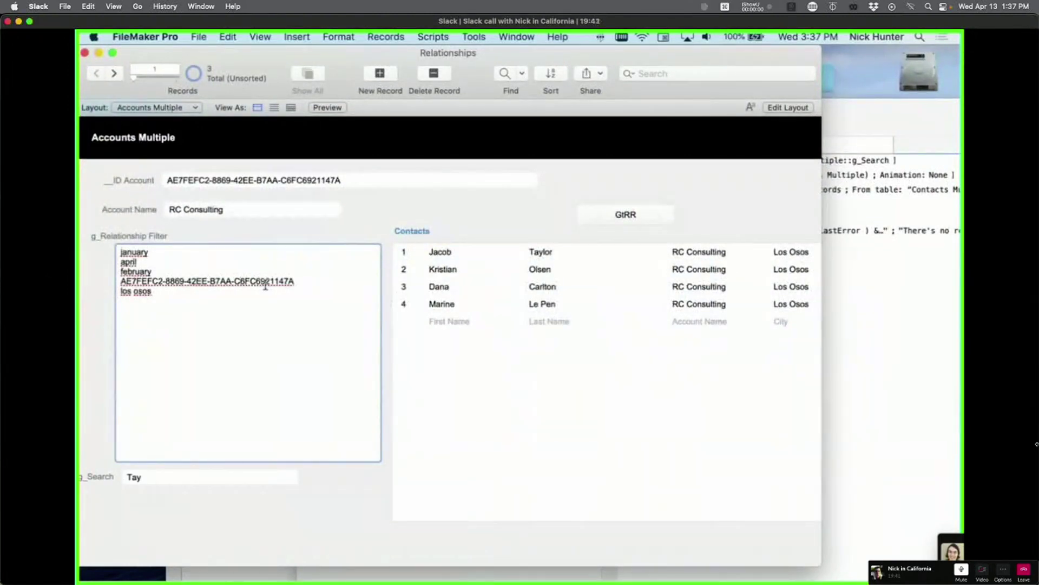
Step: Set the type of the g_Relationship Filter field in the Accounts table back to Text
key(super+shift+d)
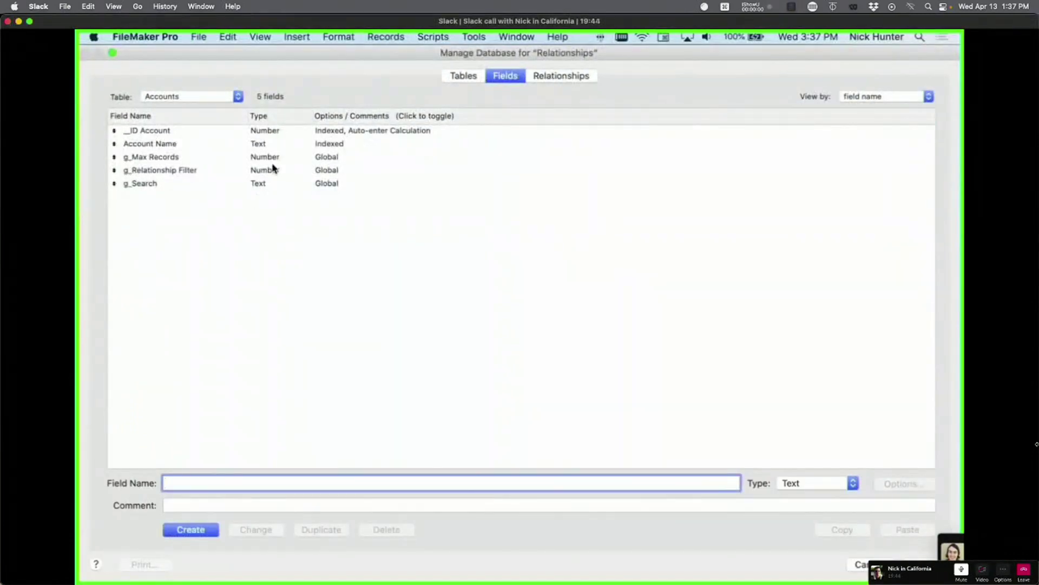
click(217, 157)
click(184, 170)
click(801, 483)
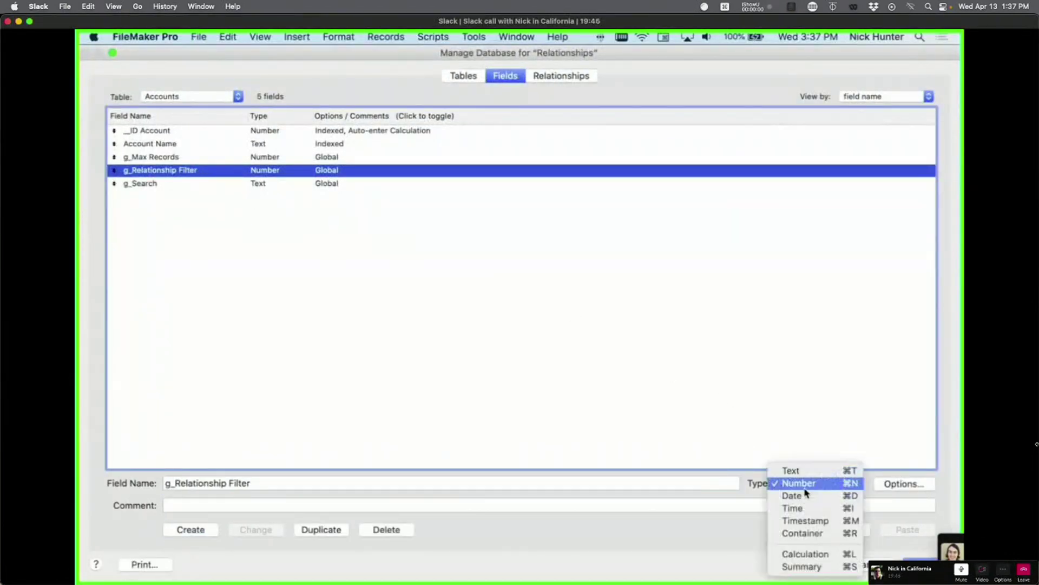
click(791, 470)
click(255, 529)
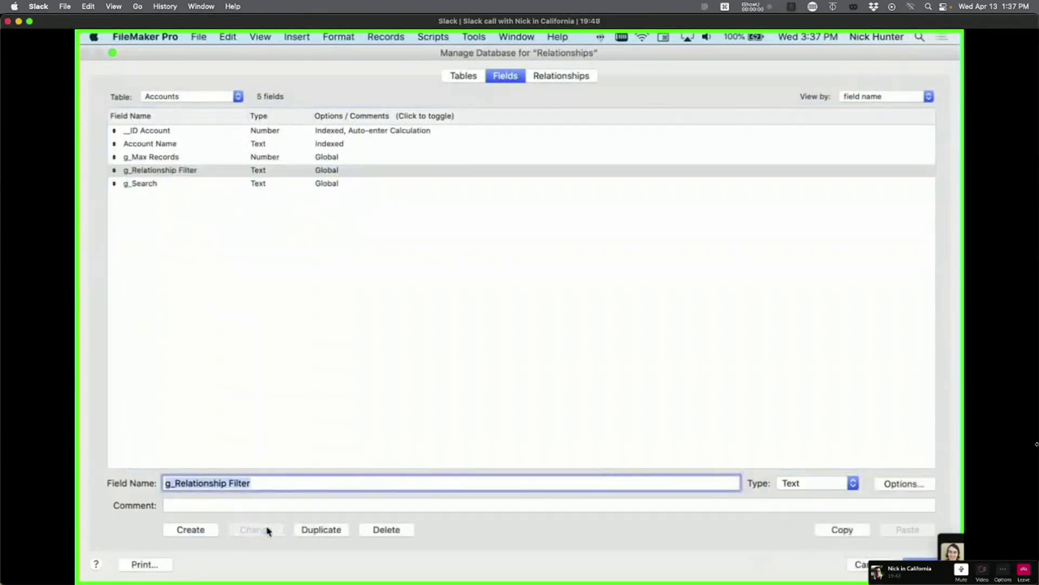
Step: Check the __ID Account and g_Relationship Filter fields in the Accounts table, then close the database definitions keeping the changes
click(333, 348)
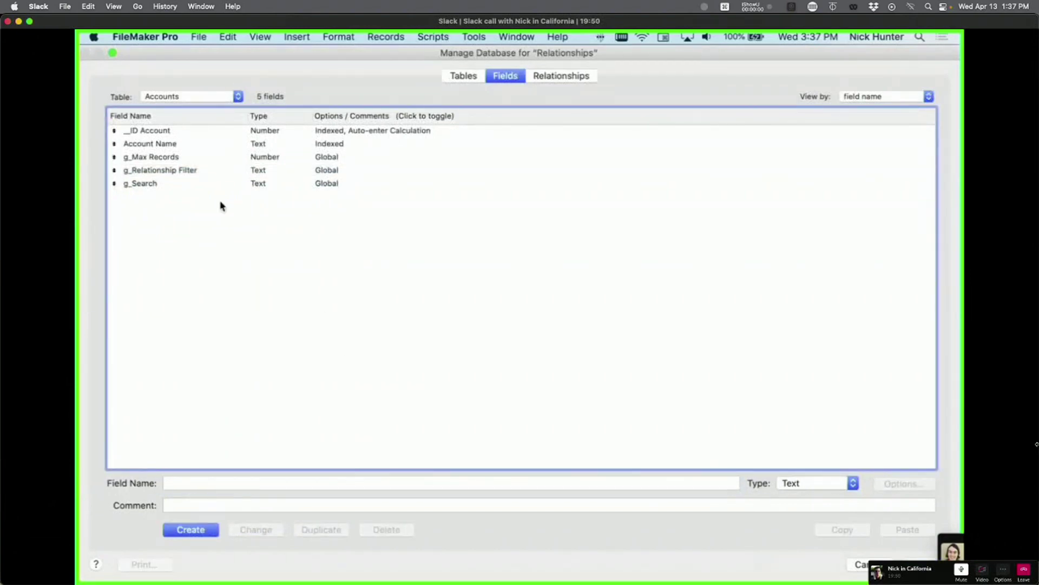
click(173, 135)
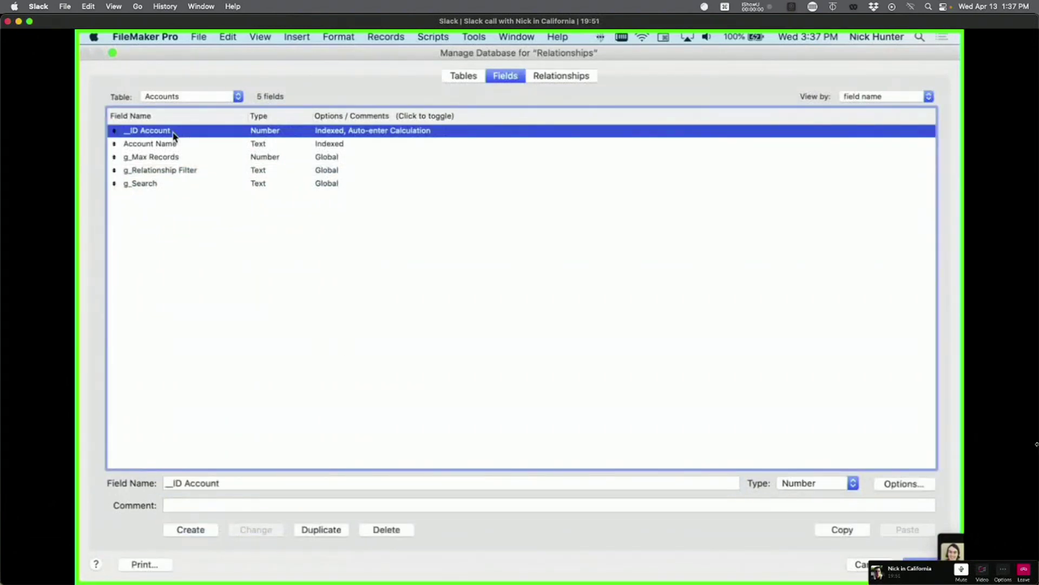
click(187, 170)
key(Escape)
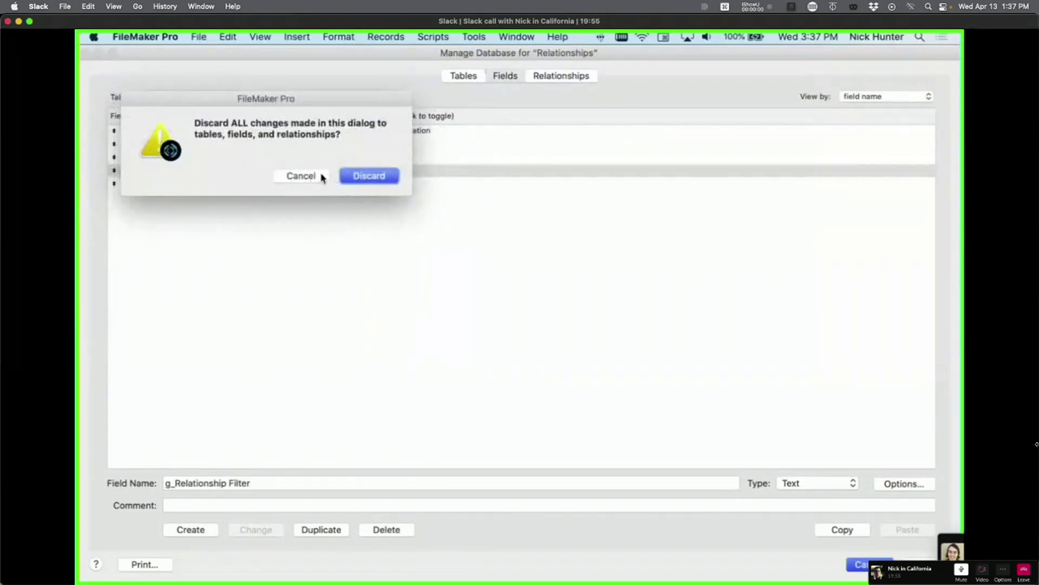
click(319, 176)
key(Return)
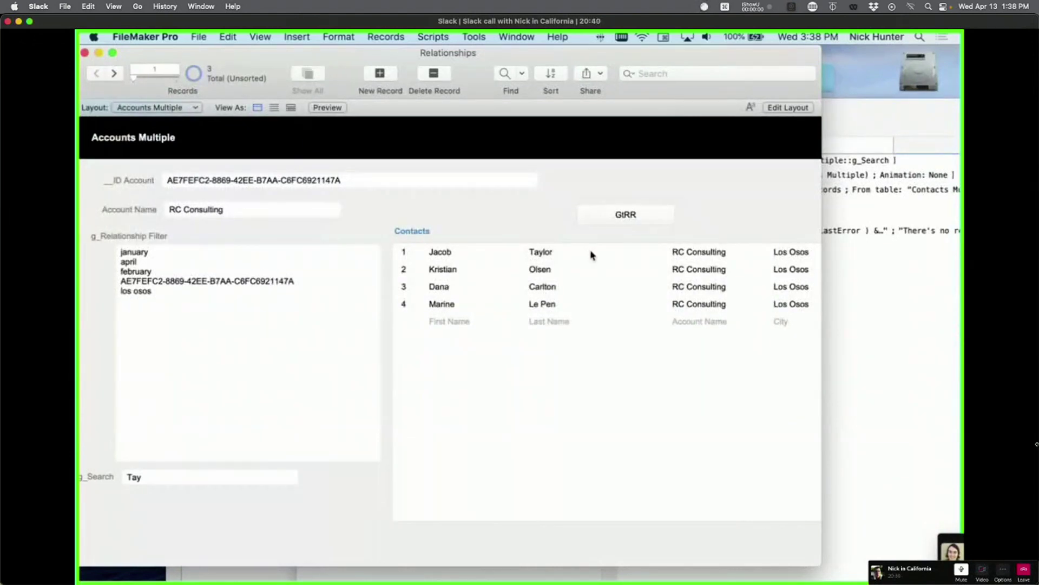
Step: Review the Constrain Found Set step in the Filter & Search script and the list of values in the g_Relationship Filter field
key(super+shift+s)
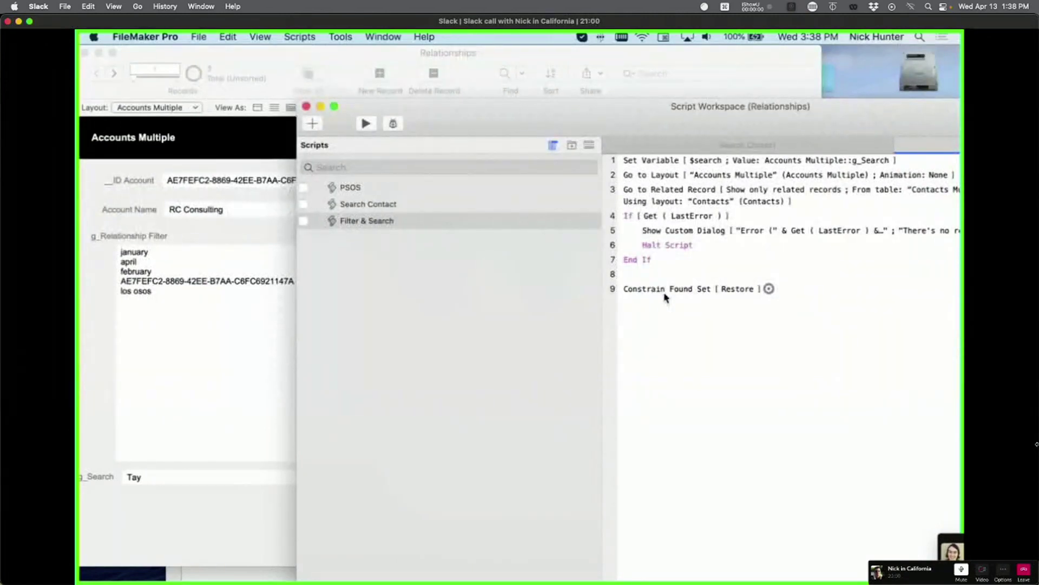
click(279, 324)
drag(167, 304, 112, 250)
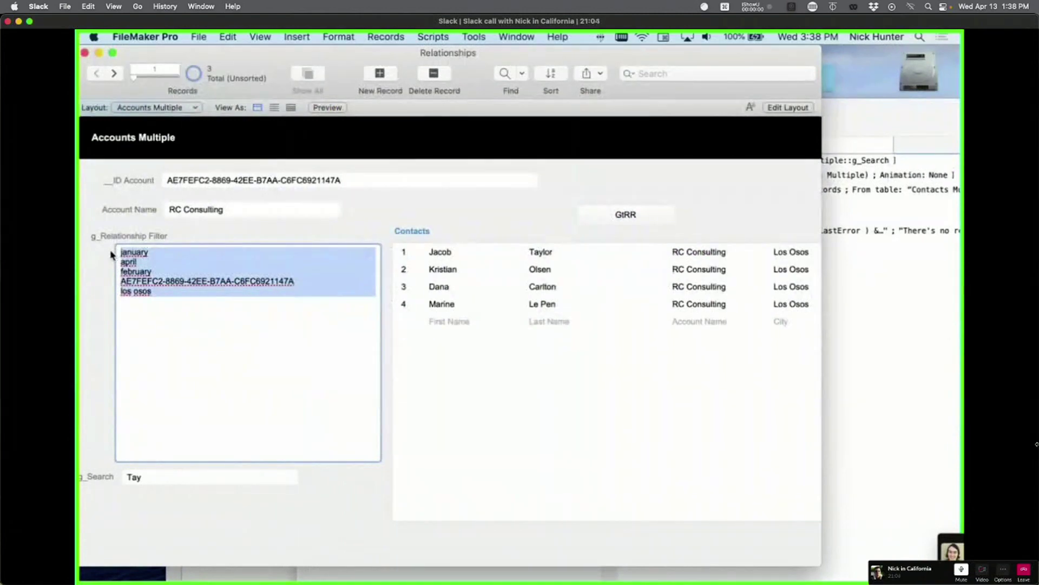
click(168, 238)
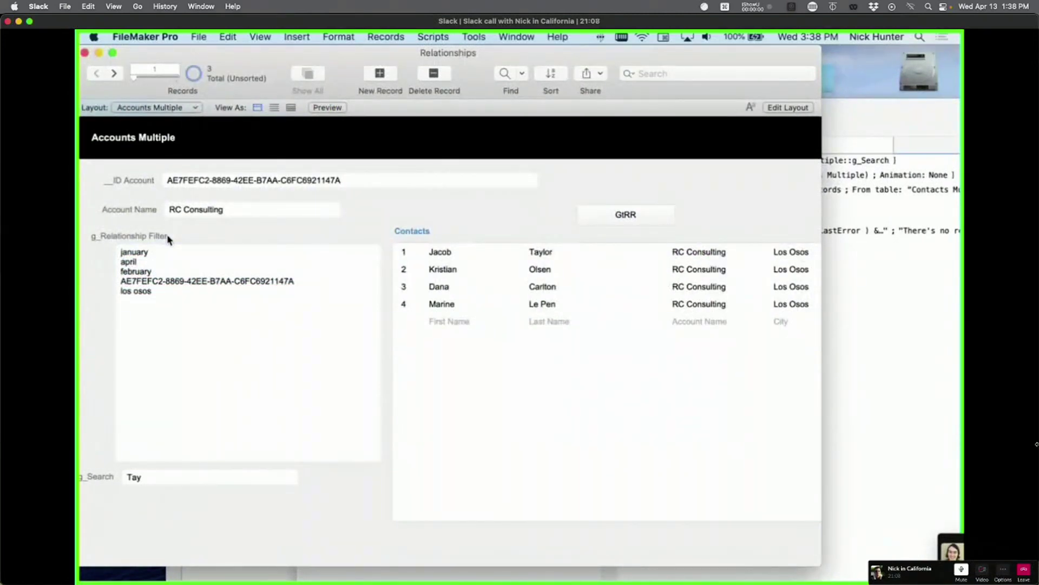
click(165, 292)
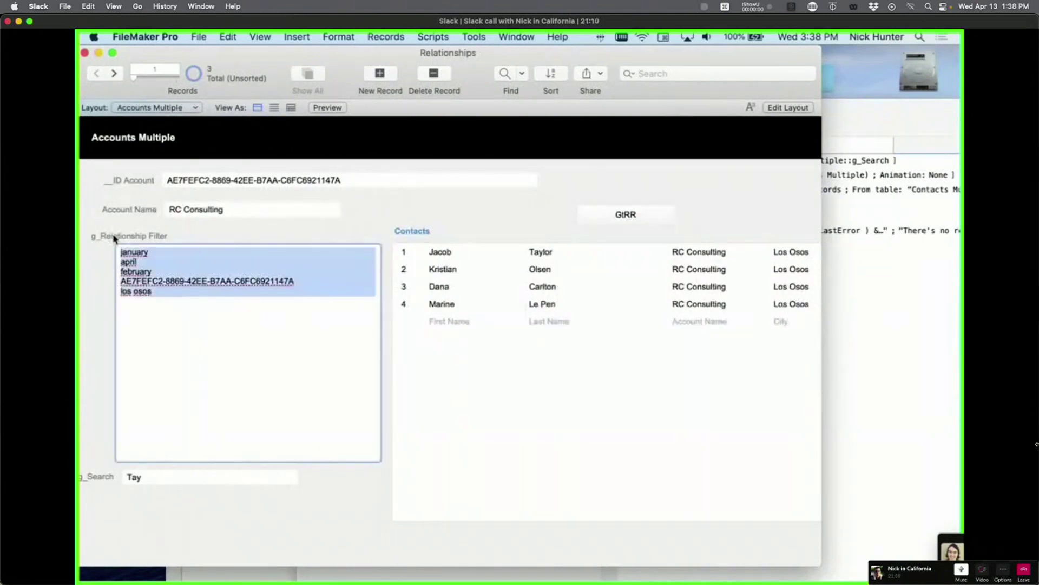
click(113, 239)
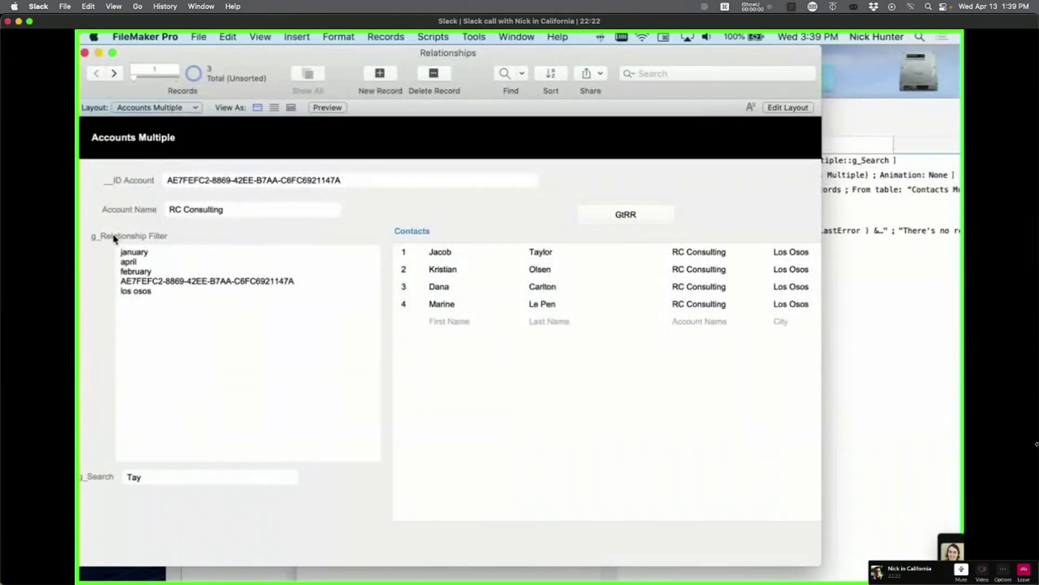
drag(174, 304, 106, 248)
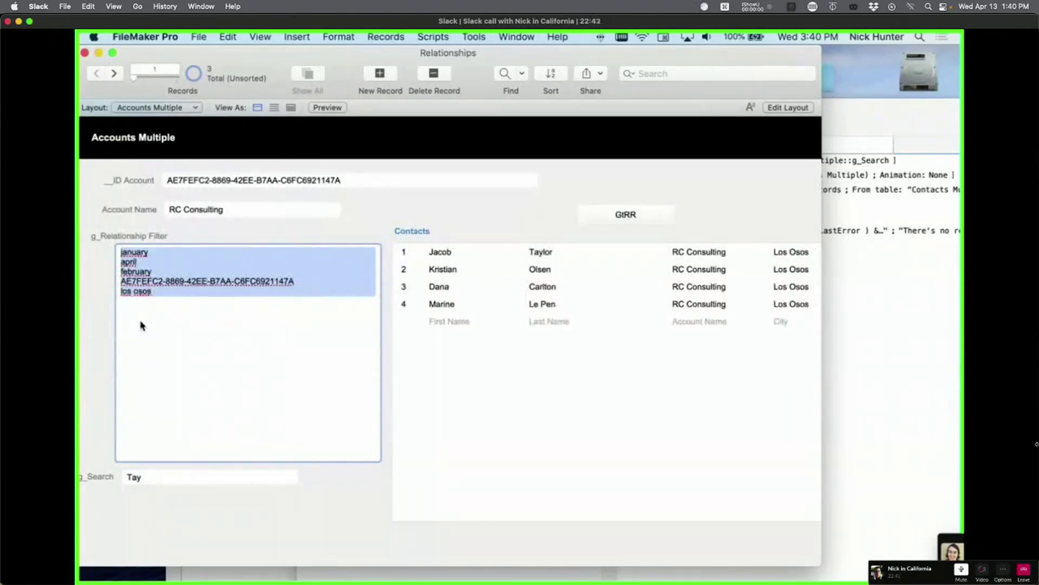
click(325, 467)
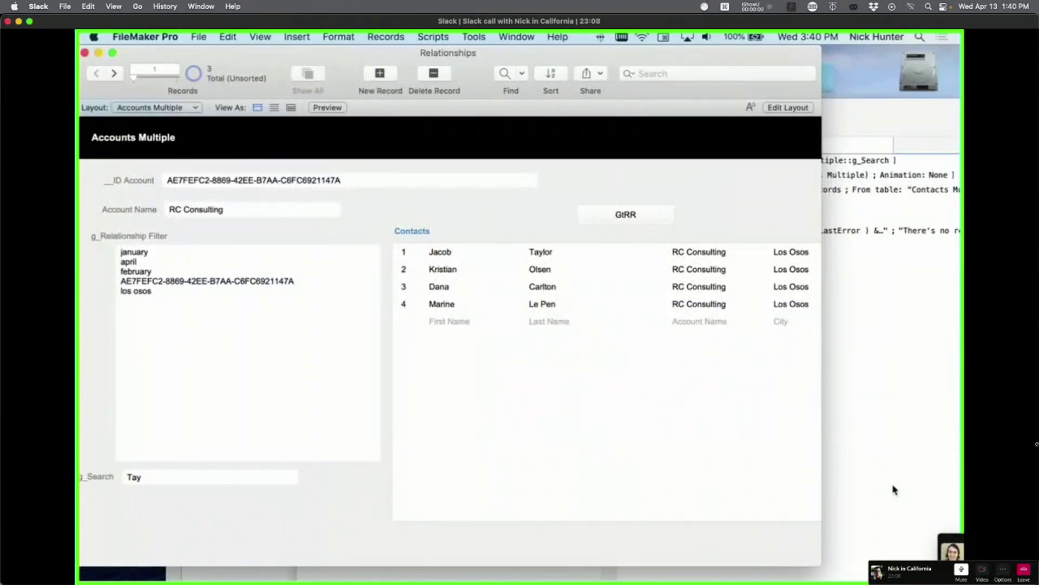
Step: Add a Perform Find step after Constrain Found Set in the Filter & Search script
click(914, 425)
double_click(673, 290)
key(Return)
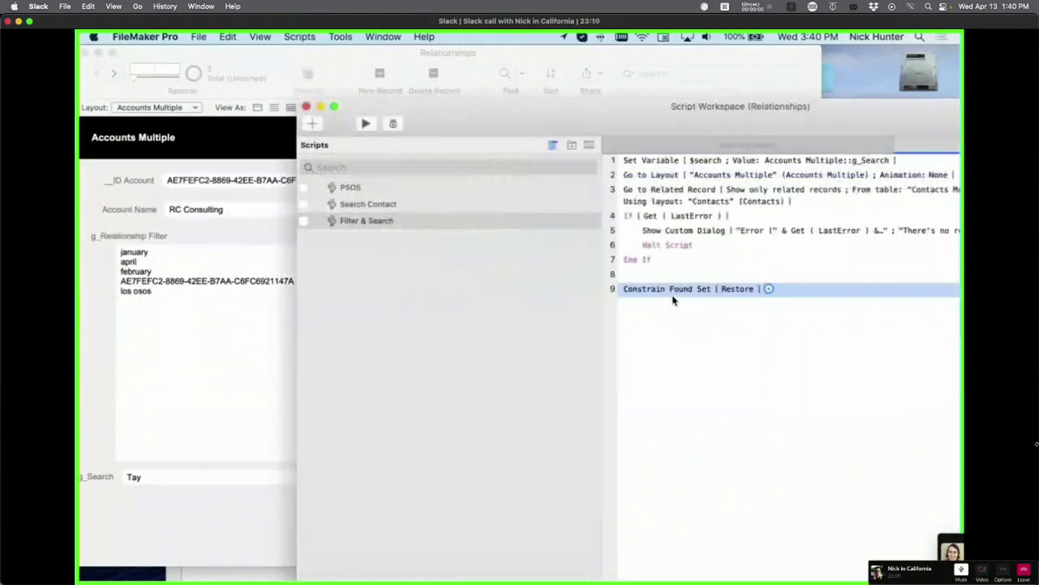
key(Return)
text(per)
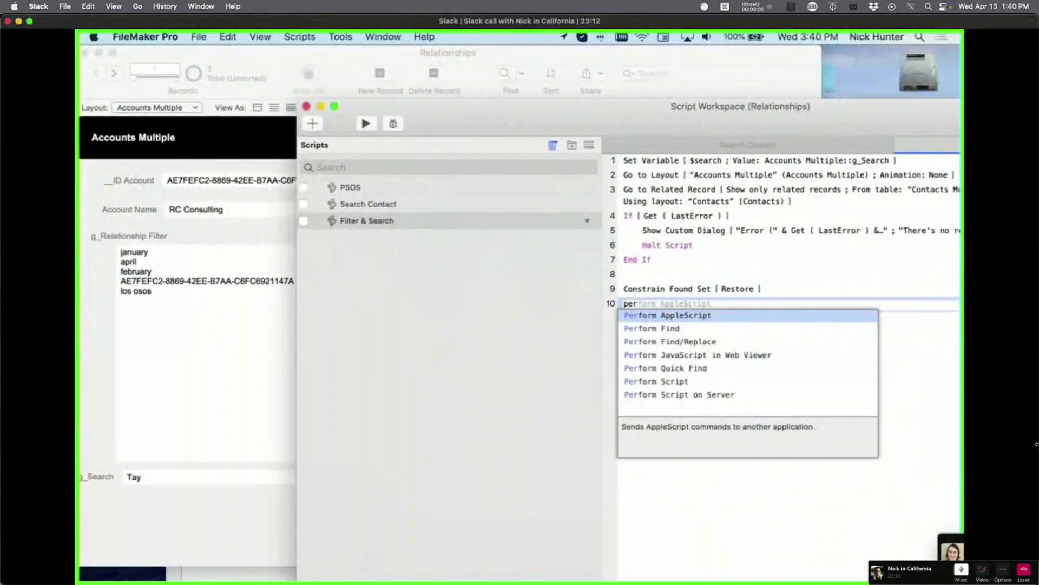
click(667, 329)
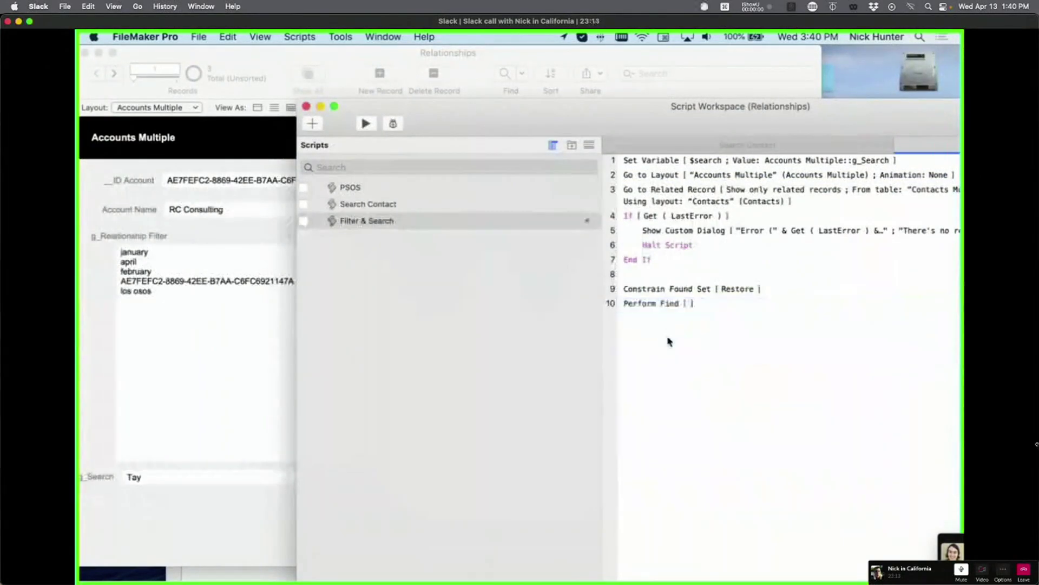
Step: Delete the Perform Find step from the end of the Filter & Search script
click(655, 307)
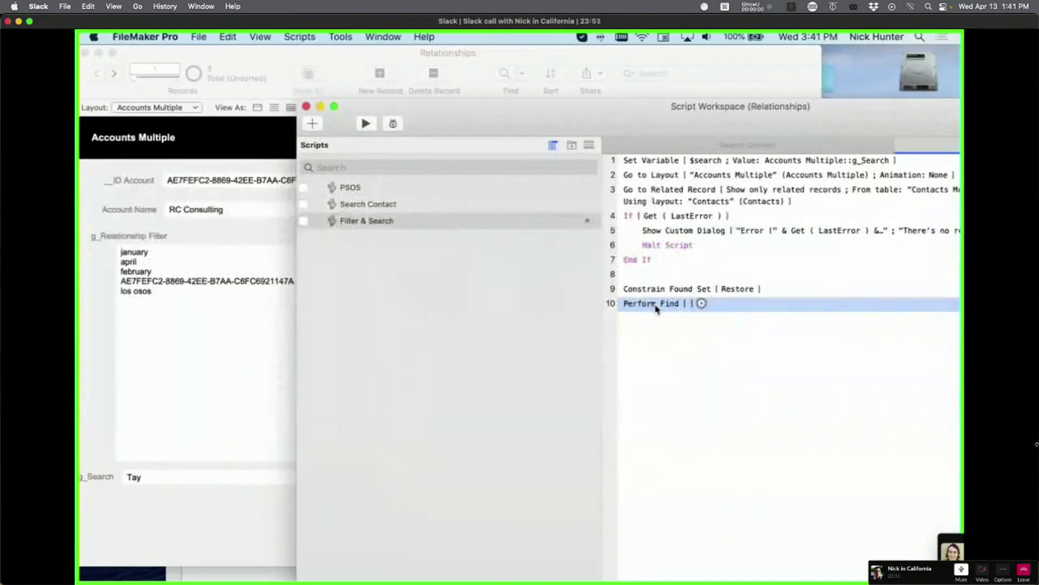
key(Delete)
click(683, 385)
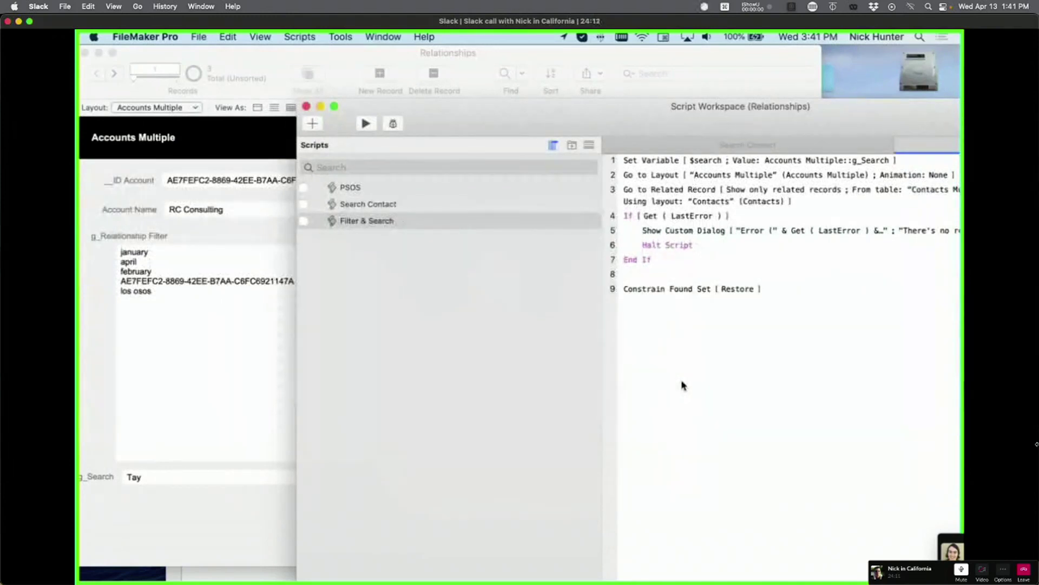
Step: Examine the Contacts Multiple occurrence and the Contacts Filter to Contacts Self Joint relationship in the relationships graph, discarding any changes
click(171, 327)
drag(163, 297, 105, 249)
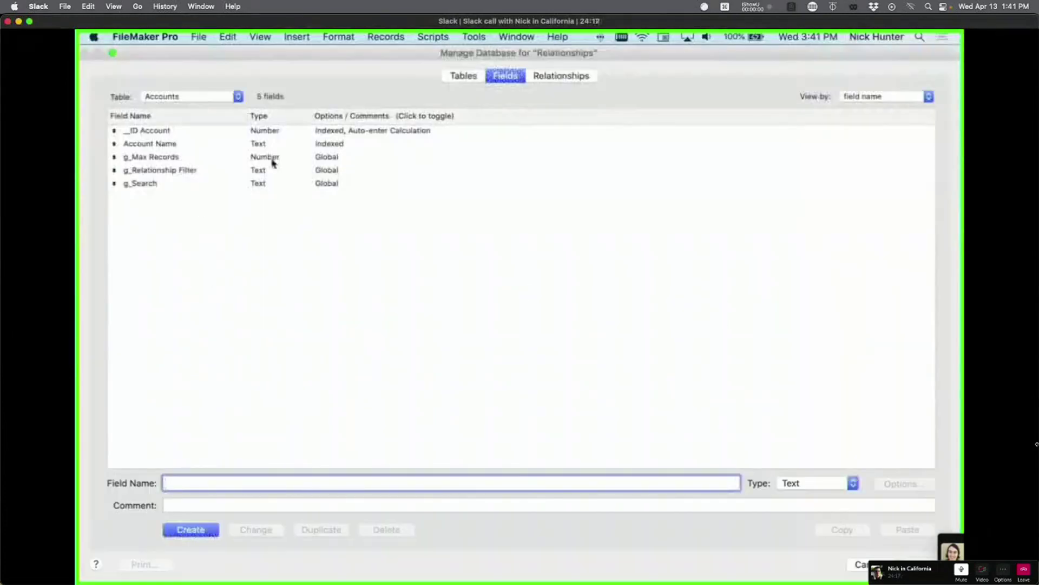
click(563, 76)
click(344, 279)
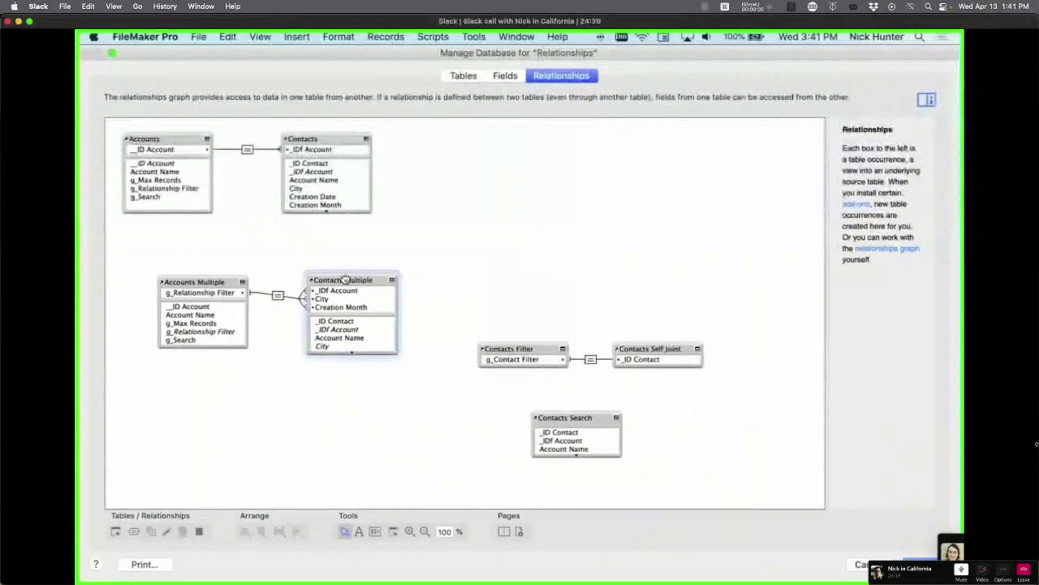
click(541, 362)
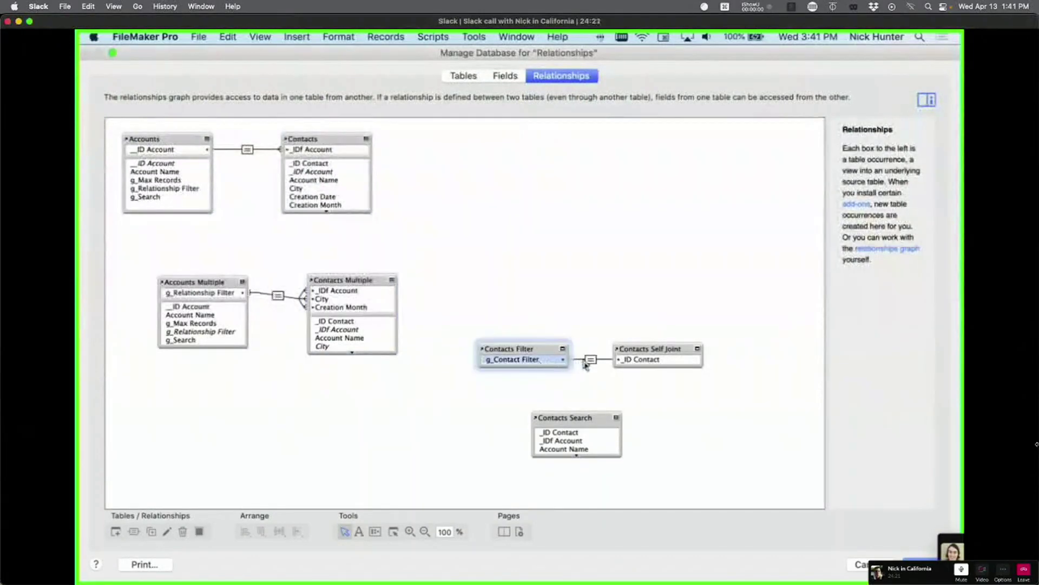
click(589, 361)
double_click(588, 362)
key(Escape)
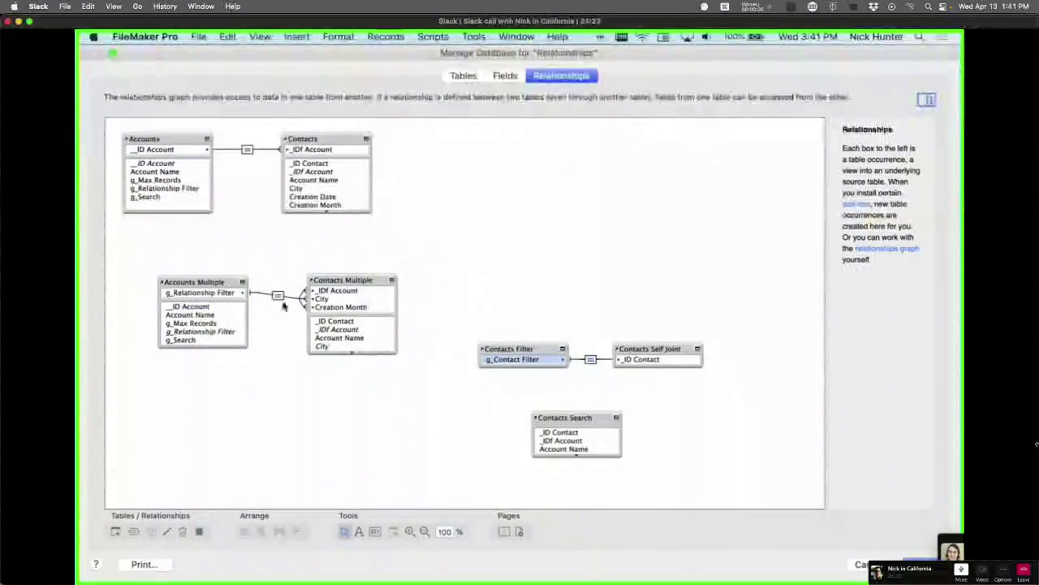
key(Escape)
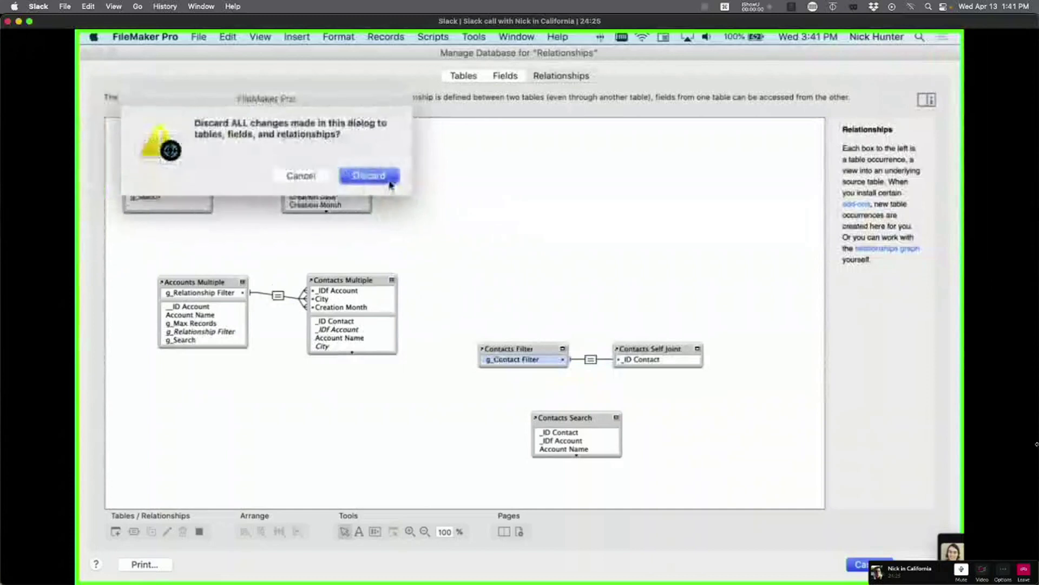
click(370, 175)
Step: Switch to the Accounts layout, enter Layout mode and close the database definitions without changes
click(194, 108)
click(142, 96)
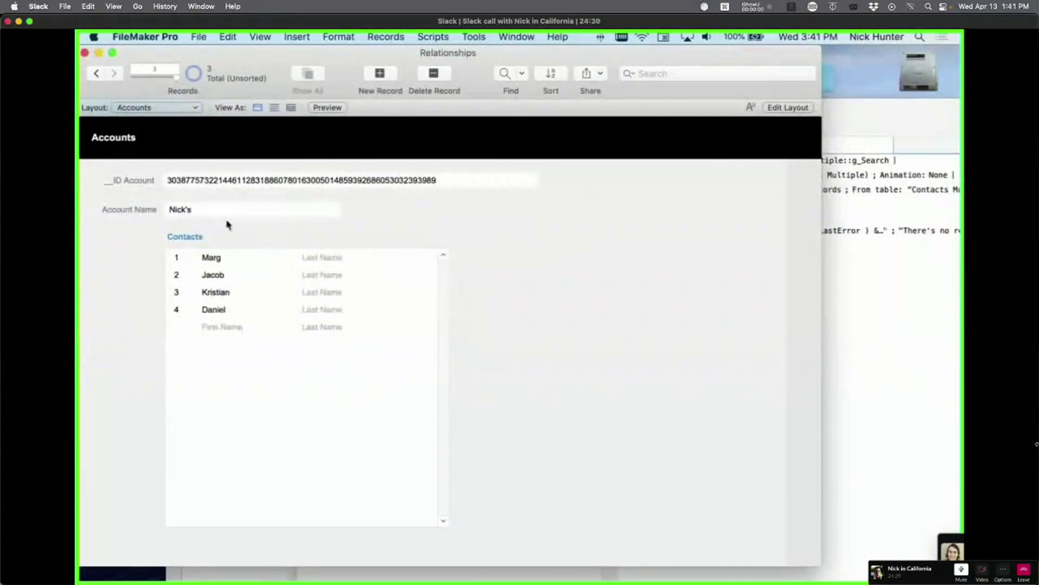
key(super+l)
key(super+shift+d)
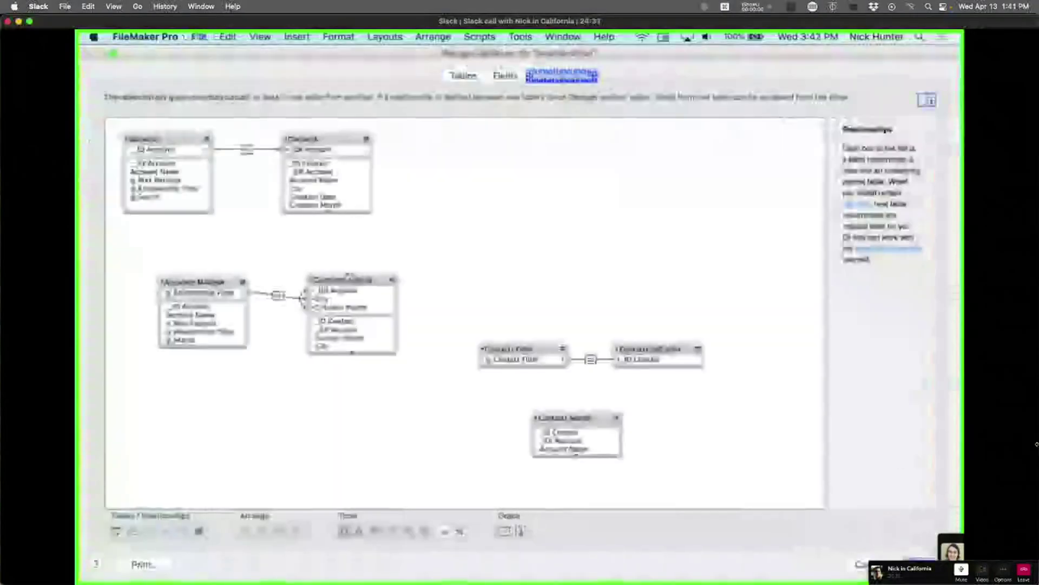
key(Escape)
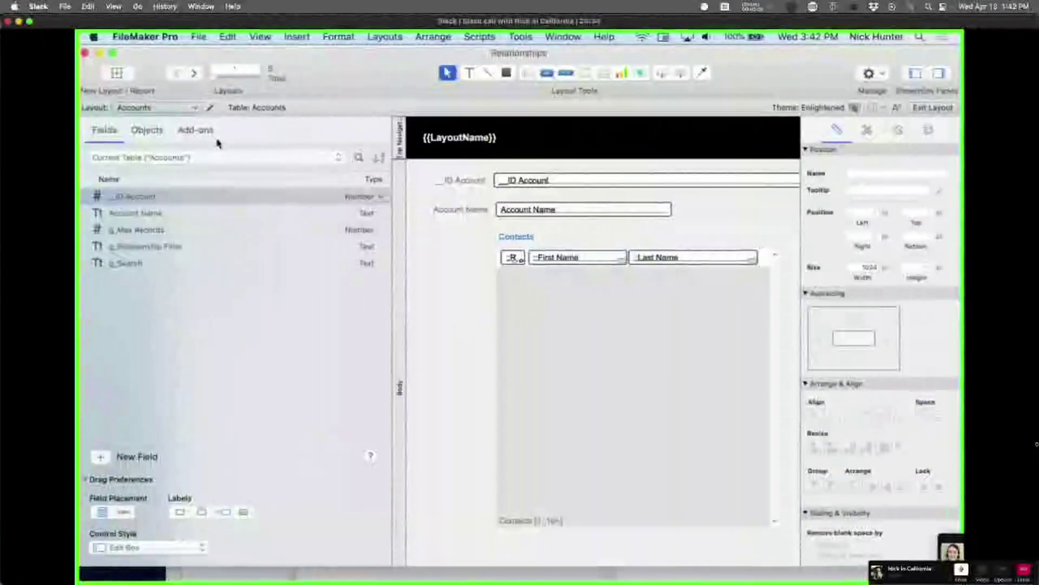
Step: Look through the Accounts Multiple, Contact Search and Contact Results layouts in Layout mode and return to the Accounts layout
click(174, 108)
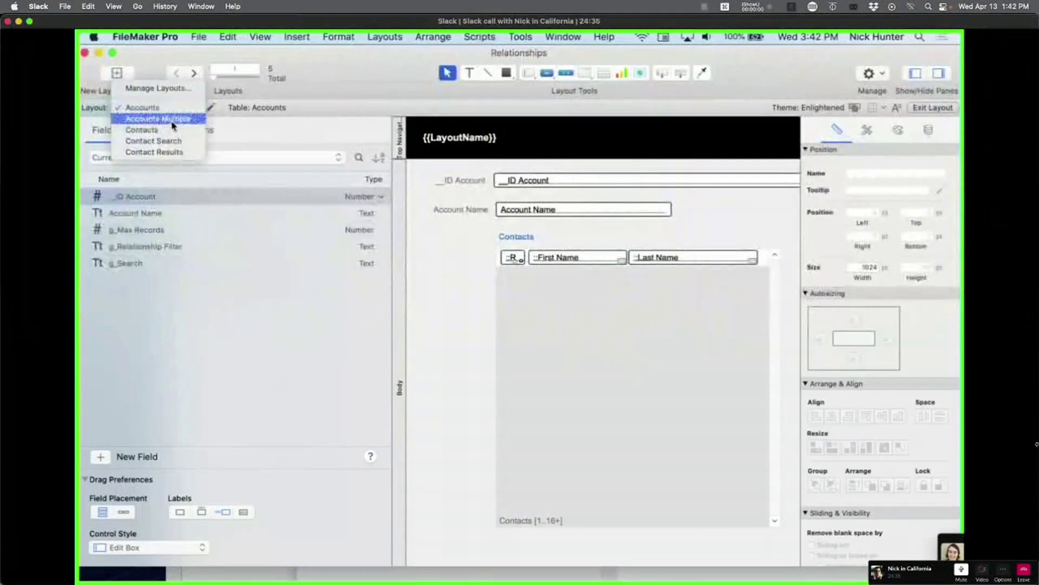
click(176, 121)
click(195, 74)
click(196, 74)
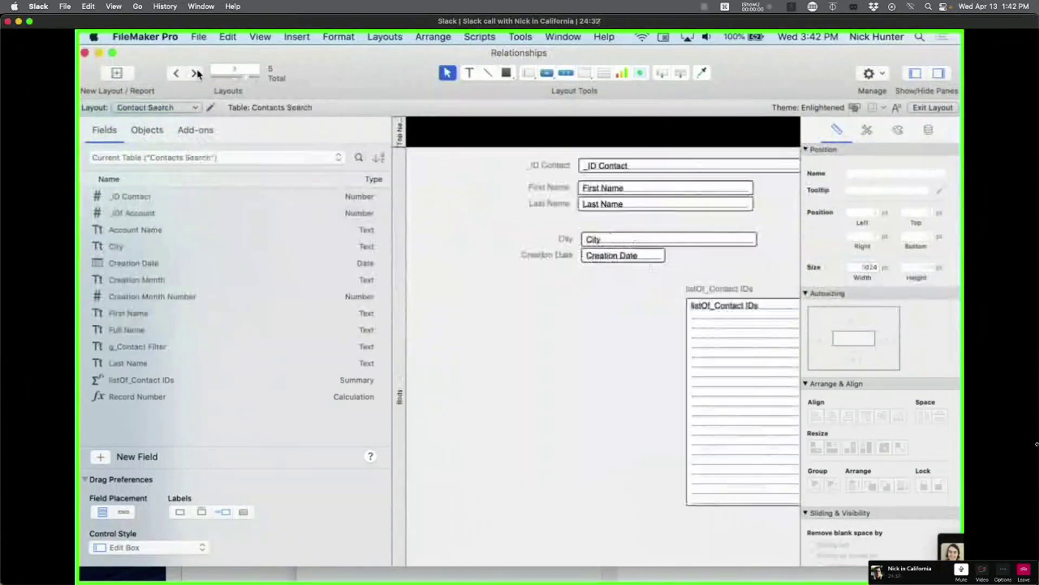
click(196, 74)
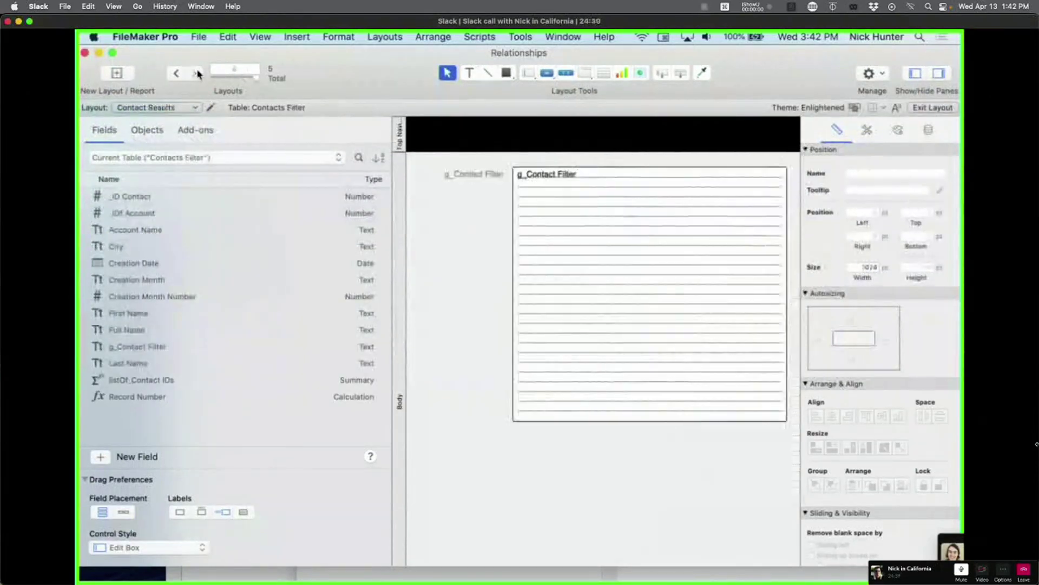
click(178, 74)
click(177, 74)
click(177, 73)
click(177, 74)
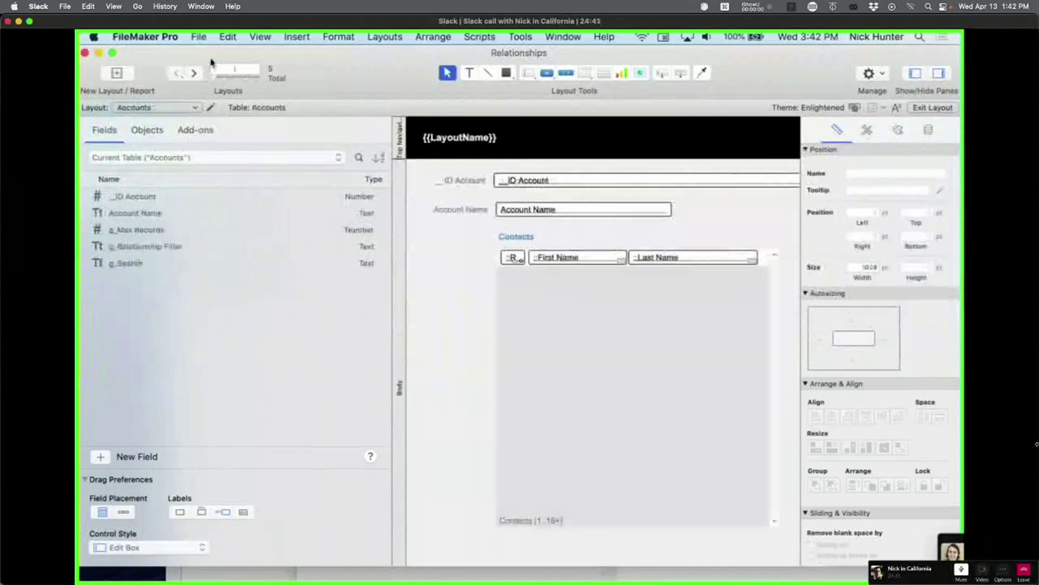
Step: Create a computer form layout named Layout #6 from Accounts, then select the fields and Contacts portal on the Accounts layout
click(124, 79)
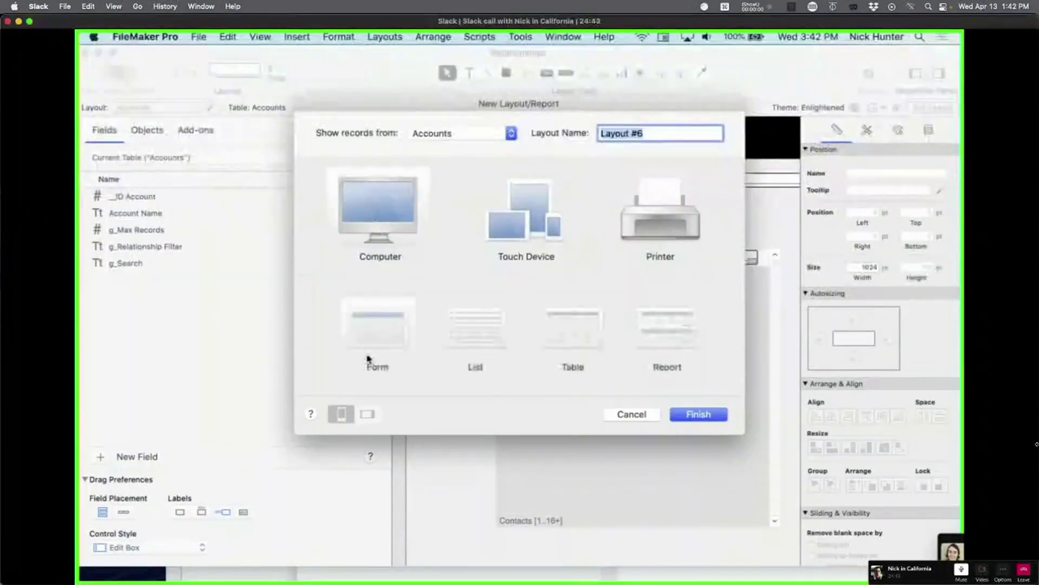
click(700, 414)
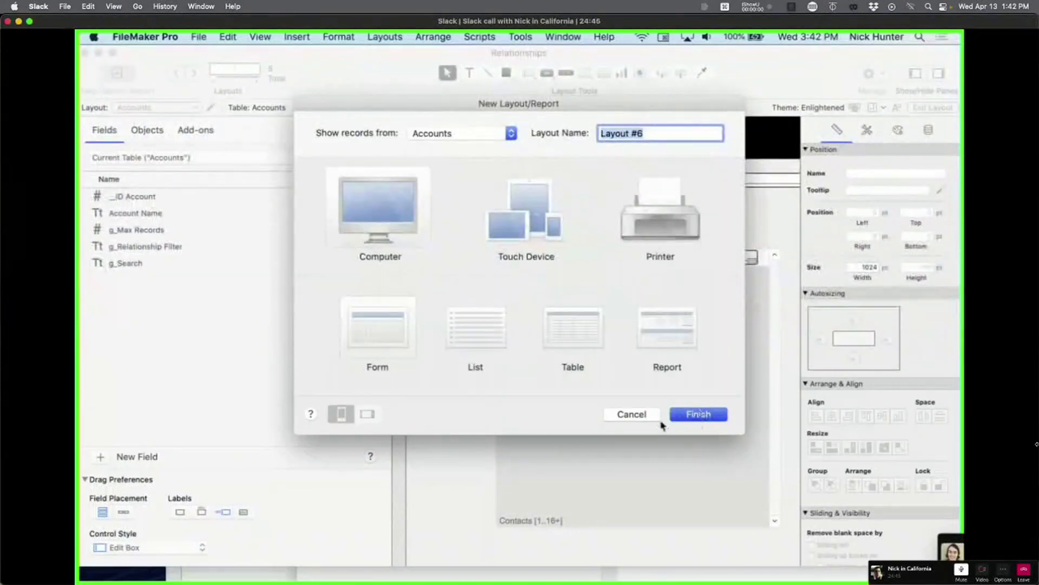
click(160, 105)
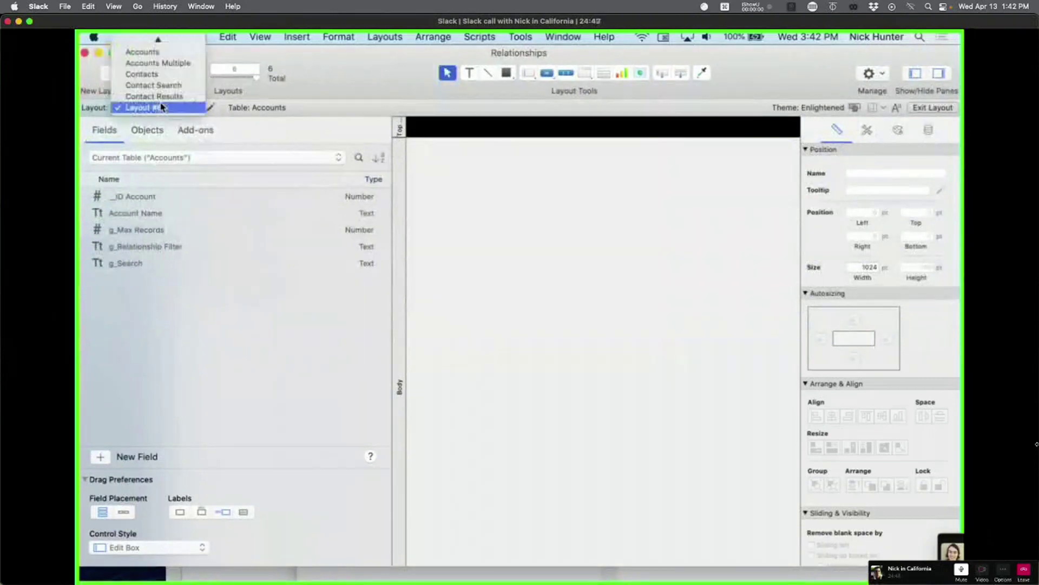
click(144, 50)
click(563, 288)
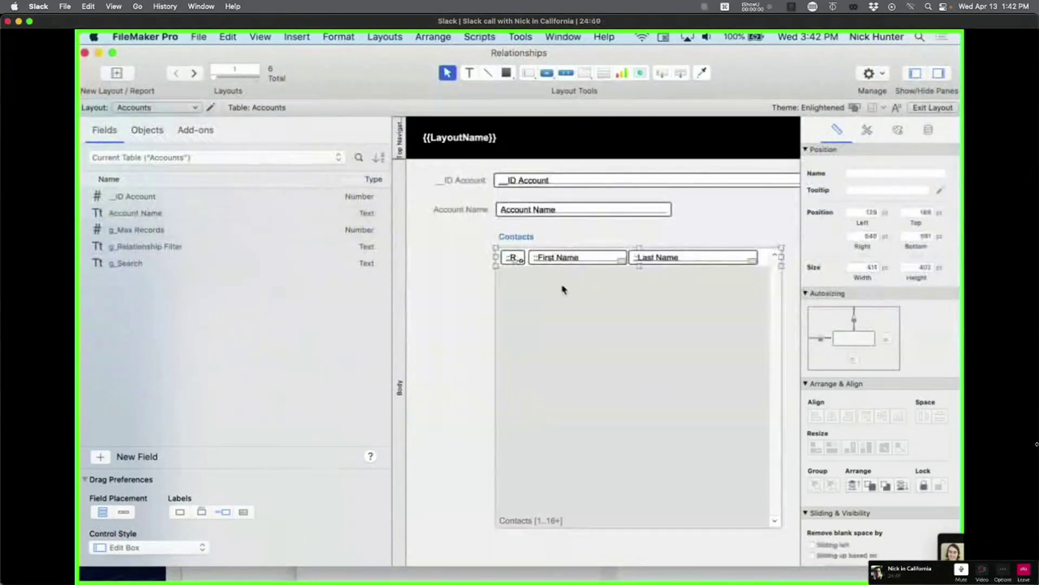
drag(462, 167, 623, 322)
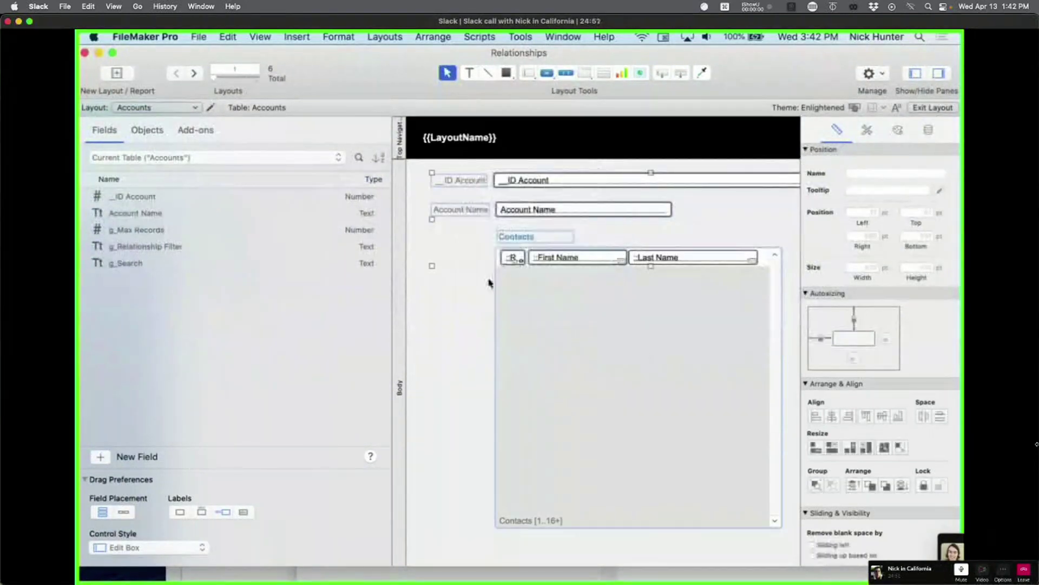
Step: Delete Layout #6 from the list of managed layouts
key(shift+super+l)
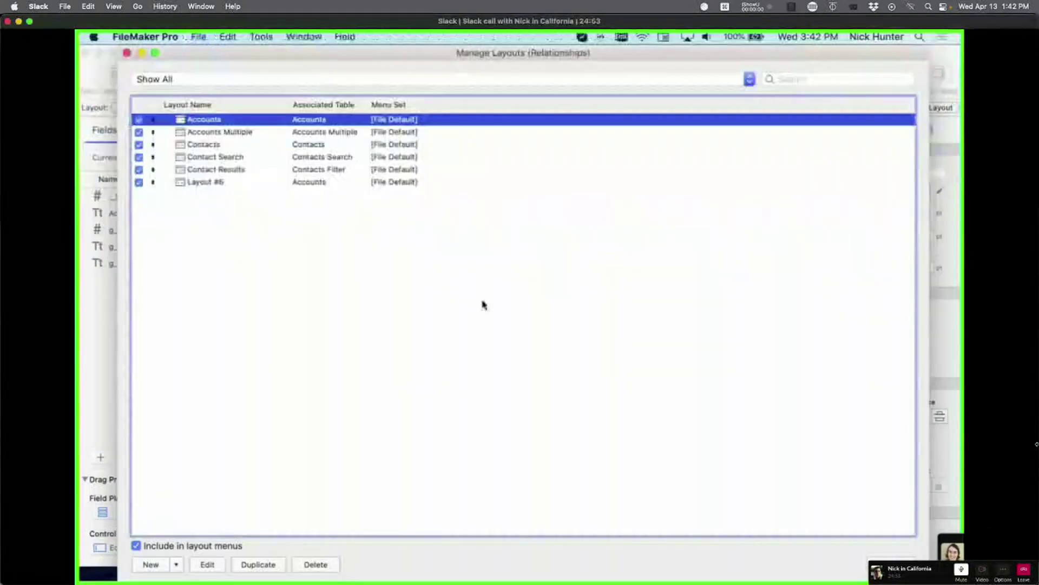
click(240, 182)
click(326, 572)
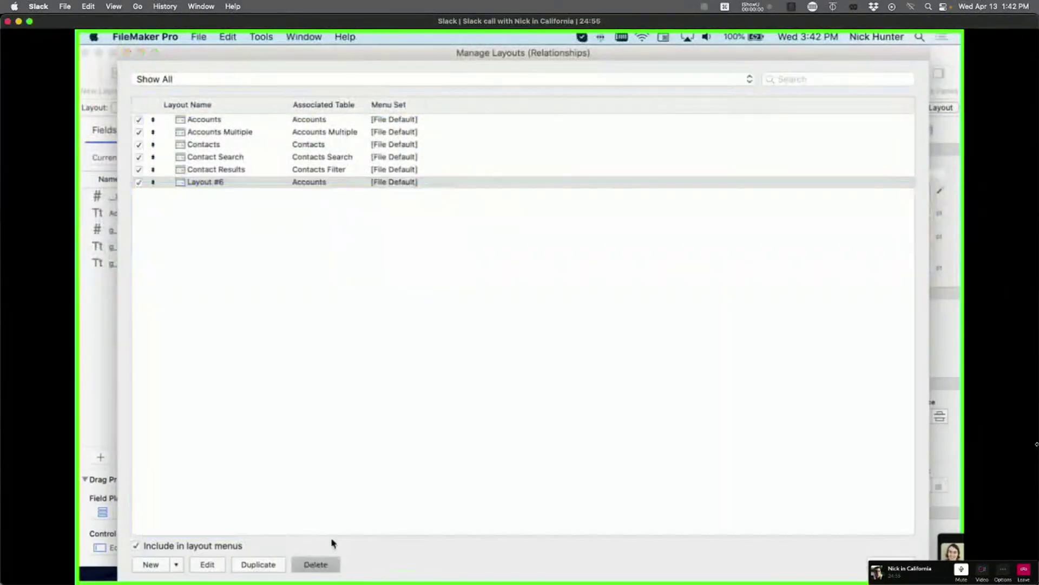
click(572, 241)
Step: Duplicate the Accounts layout, rename the copy Accounts Filter and close the layout manager
click(280, 119)
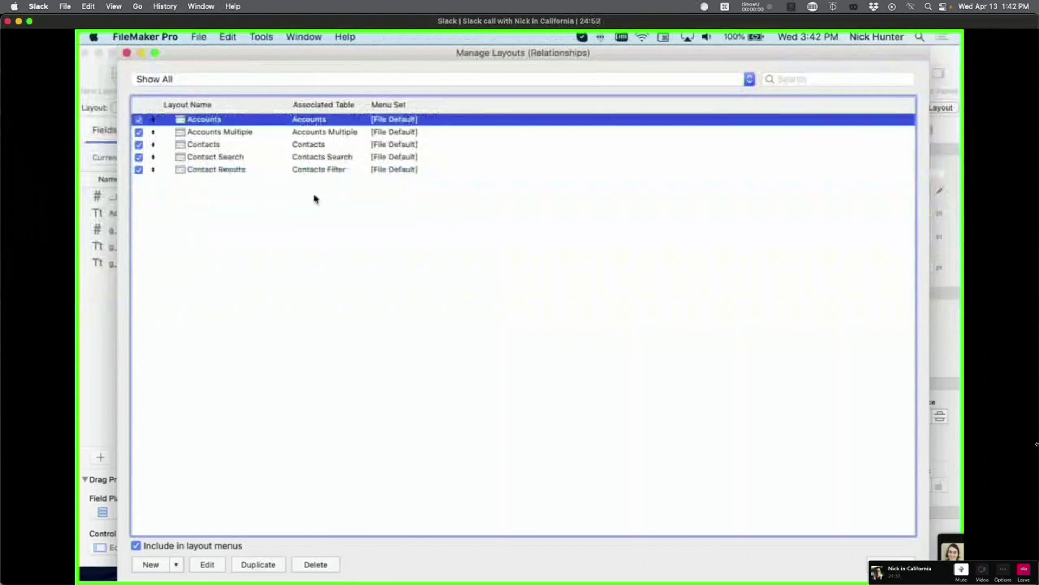
click(259, 564)
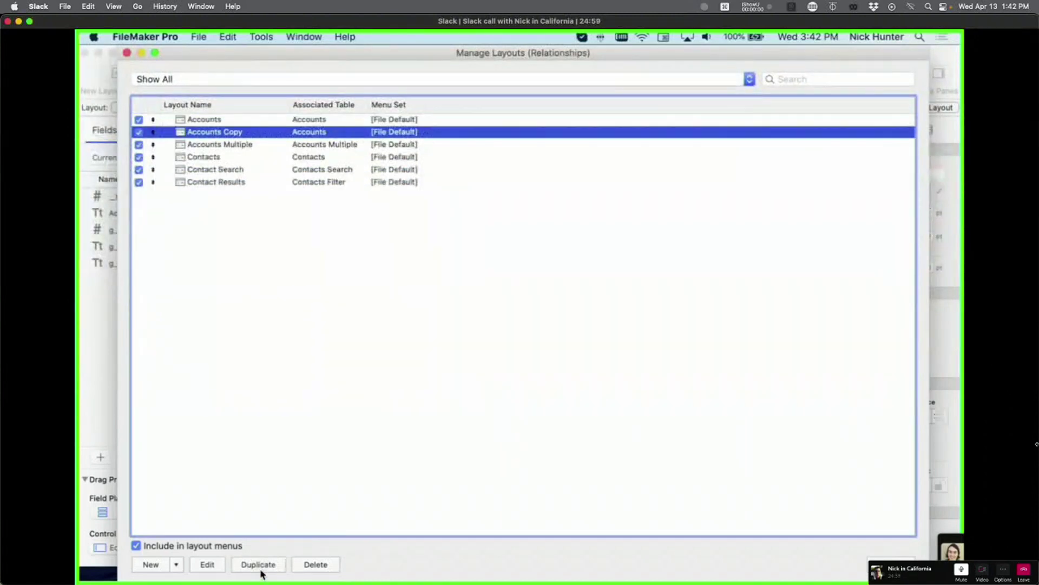
click(480, 381)
double_click(237, 131)
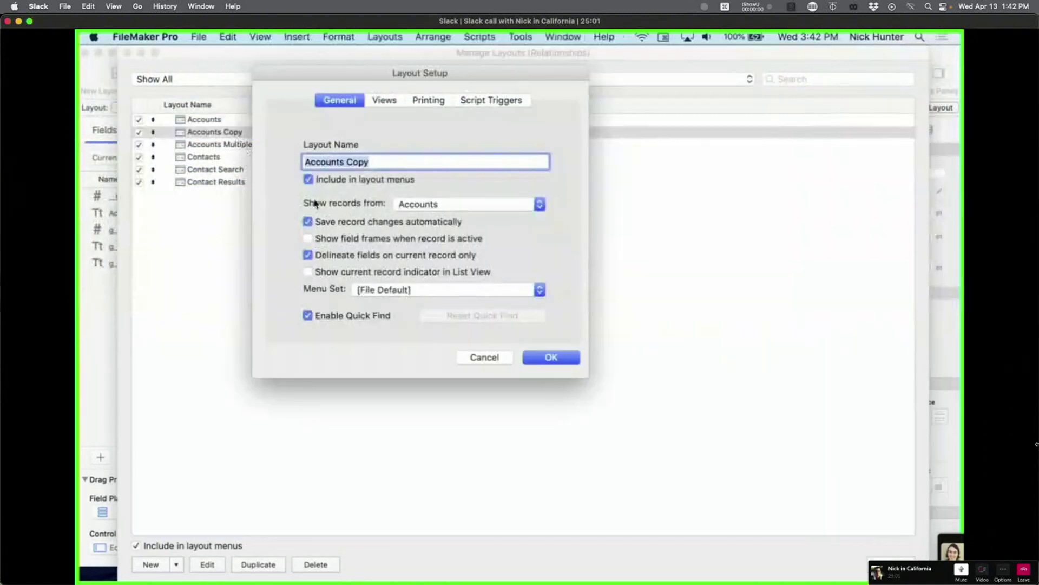
double_click(359, 161)
text(Filter)
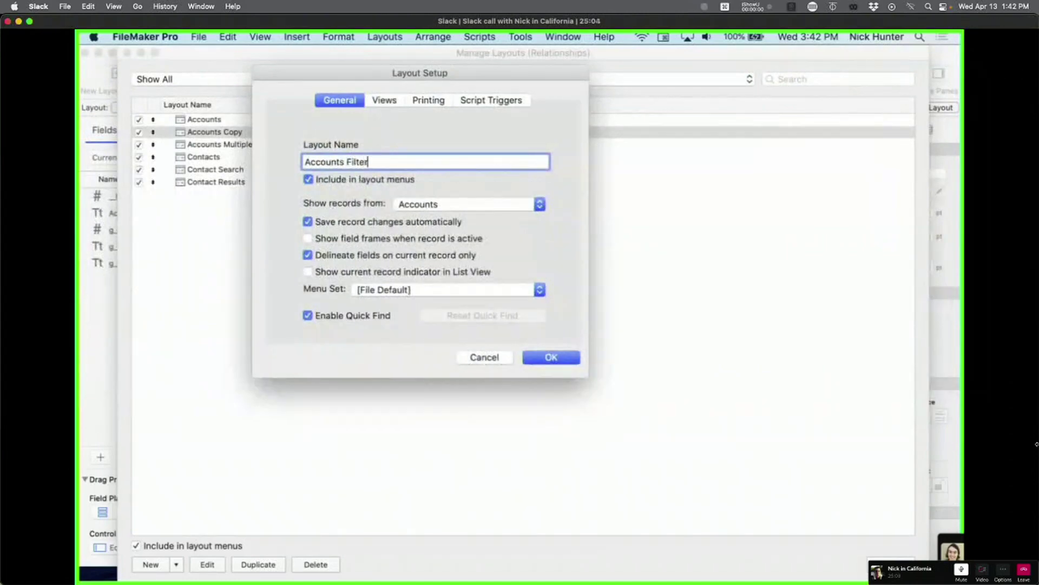
key(Return)
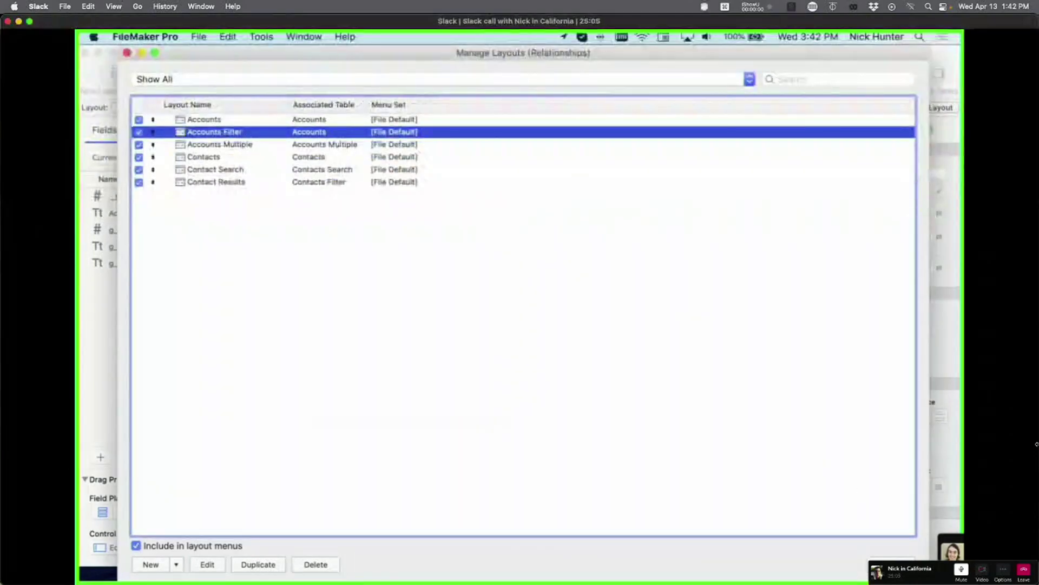
key(super+w)
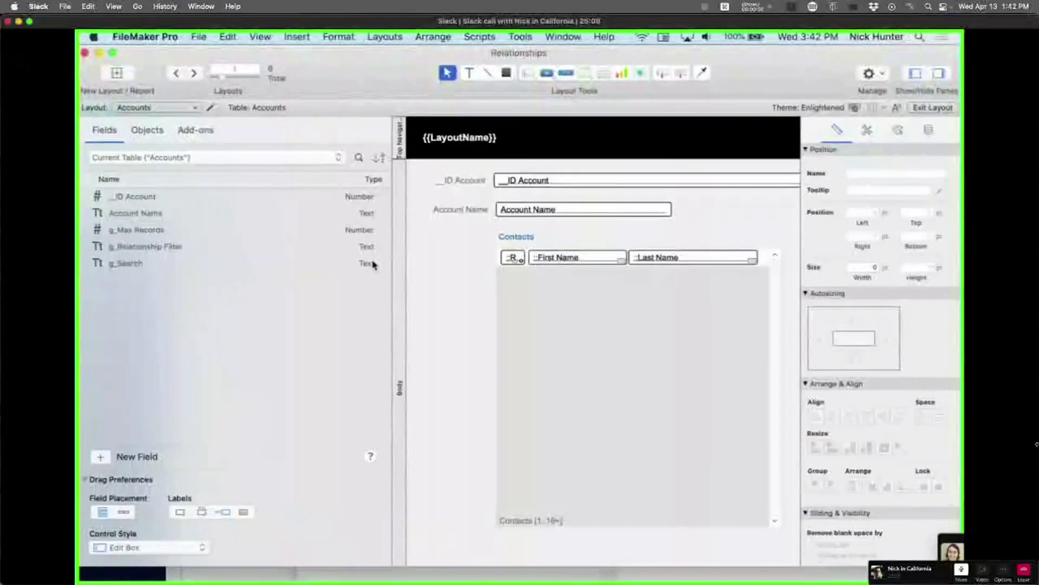
Step: Review the Accounts Filter layout's setup and the Accounts to Contacts relationship in the relationships graph, closing both without changes
scroll(536, 271, right, 3)
scroll(536, 271, left, 3)
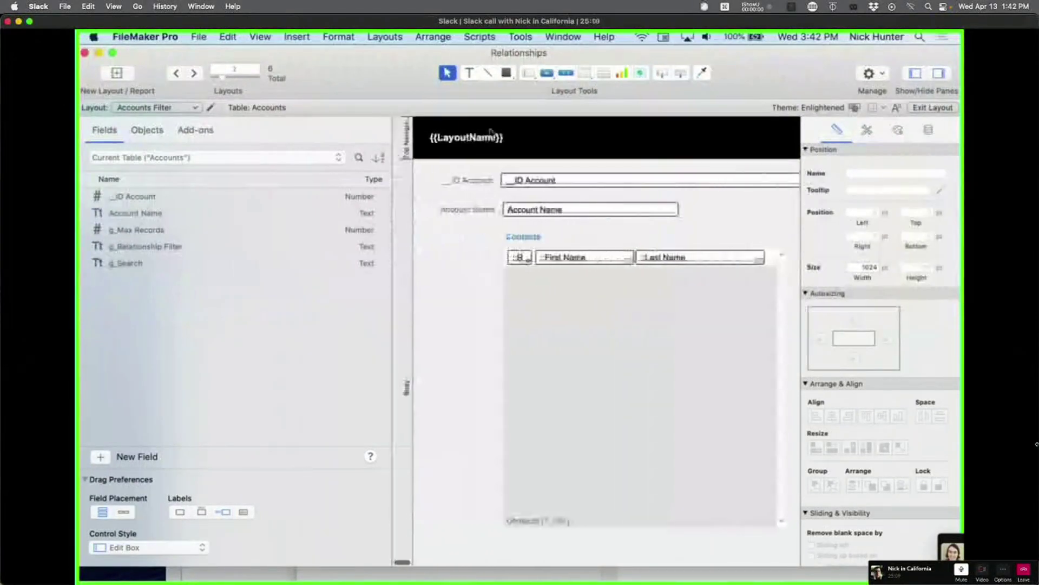
drag(419, 90, 328, 90)
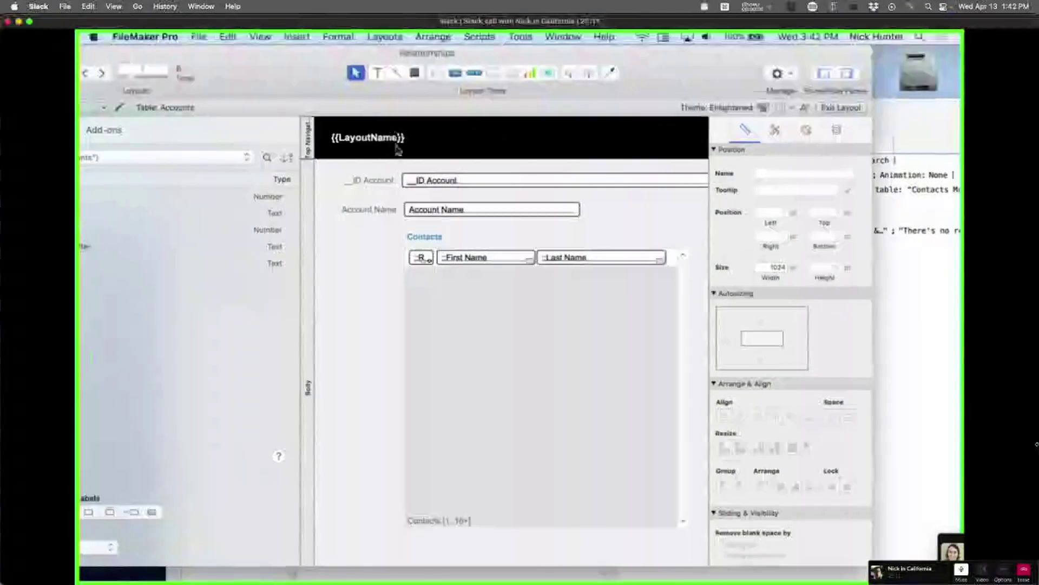
click(454, 186)
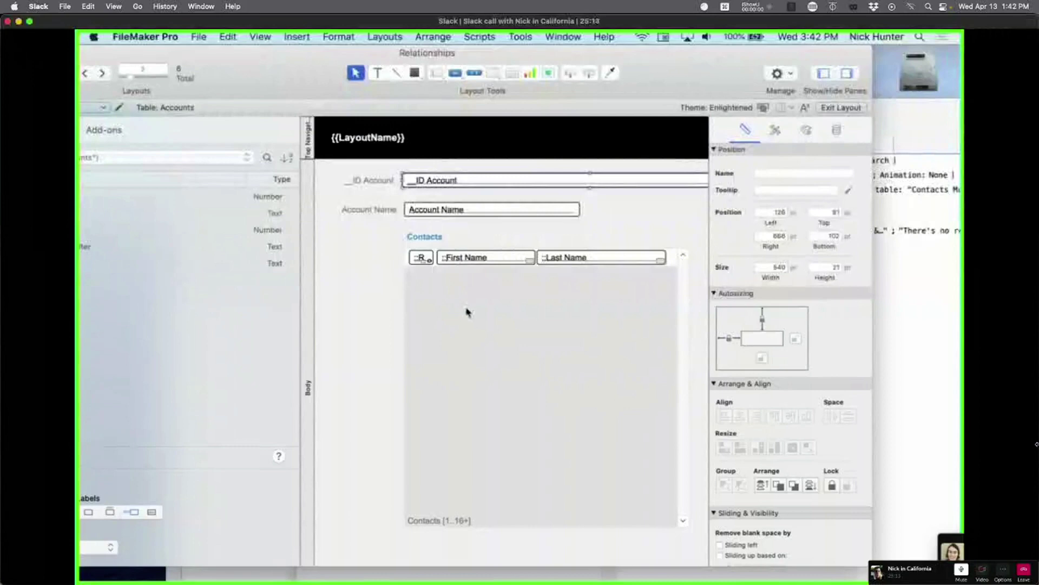
click(119, 108)
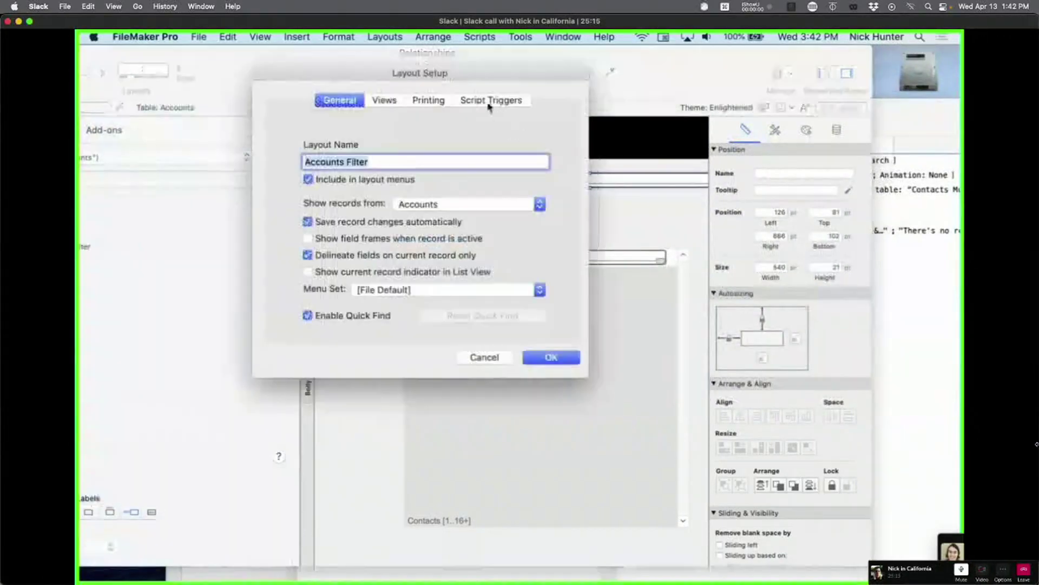
click(491, 101)
click(340, 100)
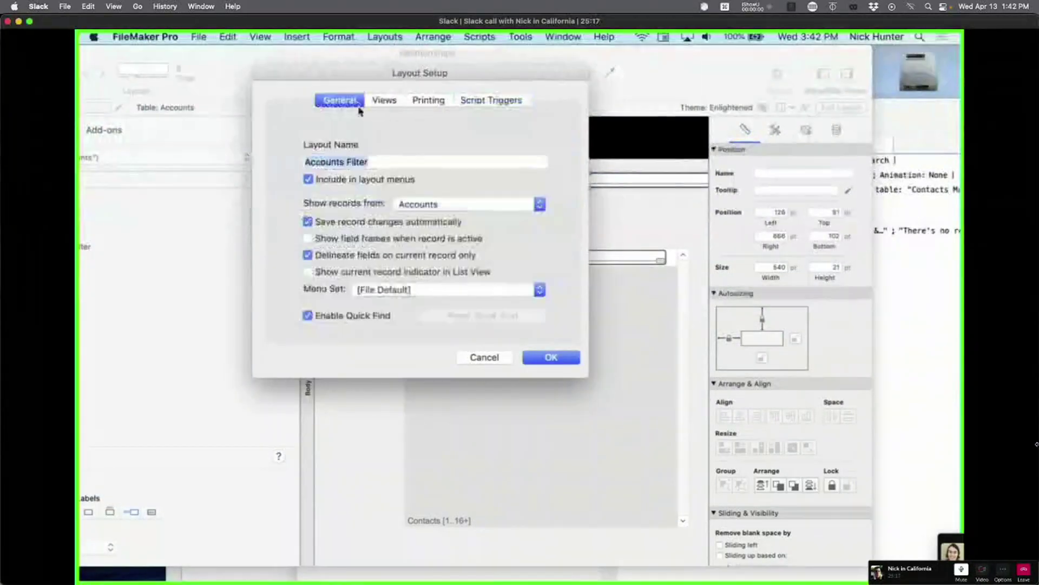
click(436, 204)
key(Escape)
key(Escape)
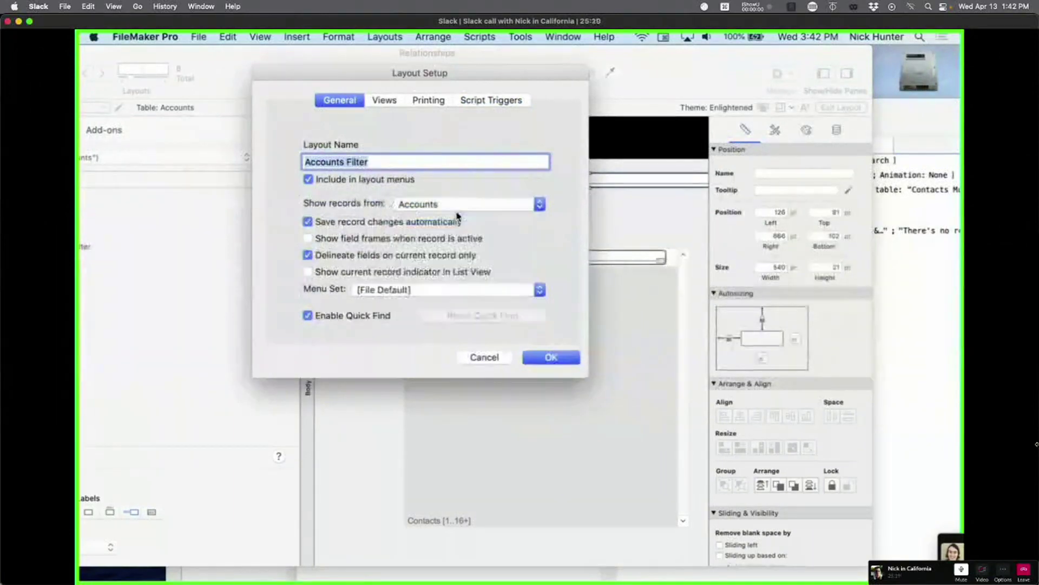
key(super+shift+d)
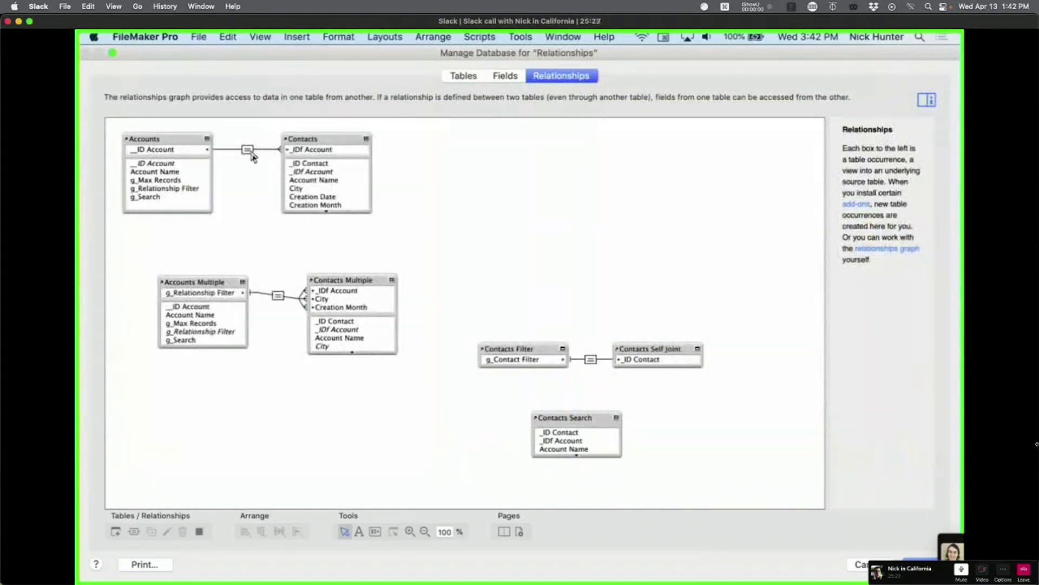
key(Escape)
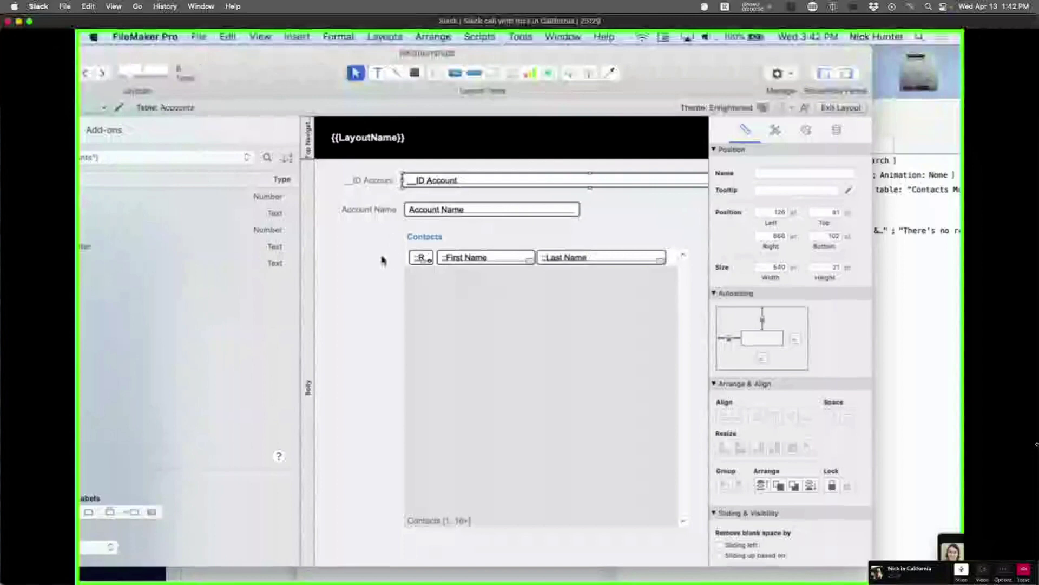
Step: Delete the Accounts Filter layout and display the Accounts layout in Browse mode in a wider window
key(super+e)
key(super+d)
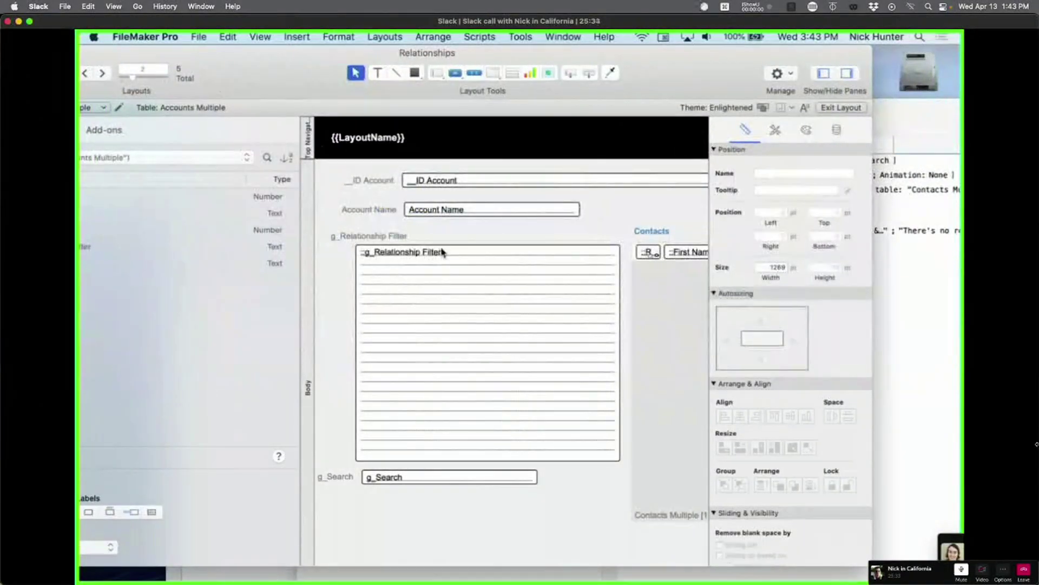
key(super+b)
click(379, 108)
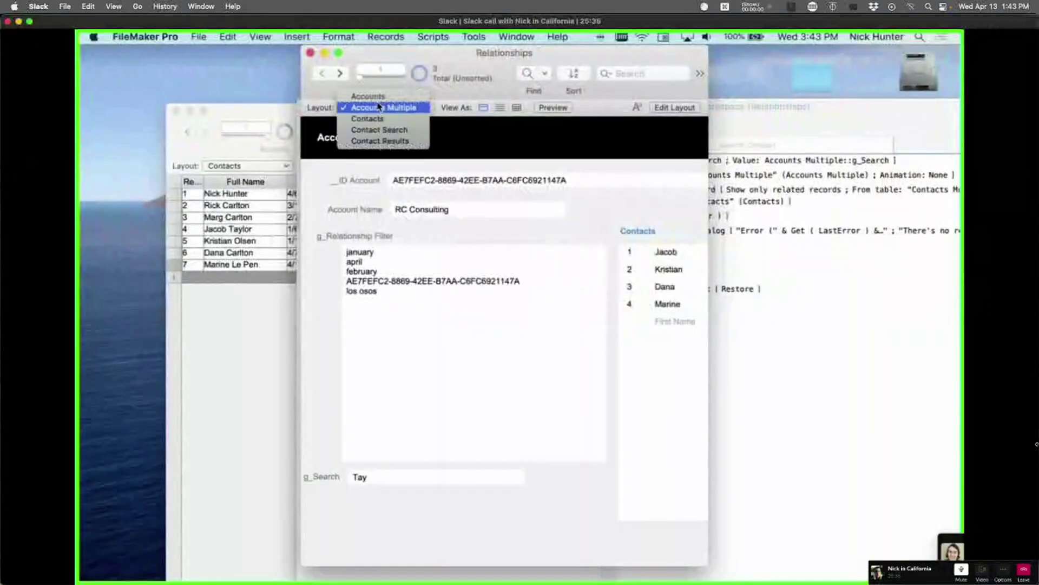
click(379, 96)
drag(401, 59, 237, 67)
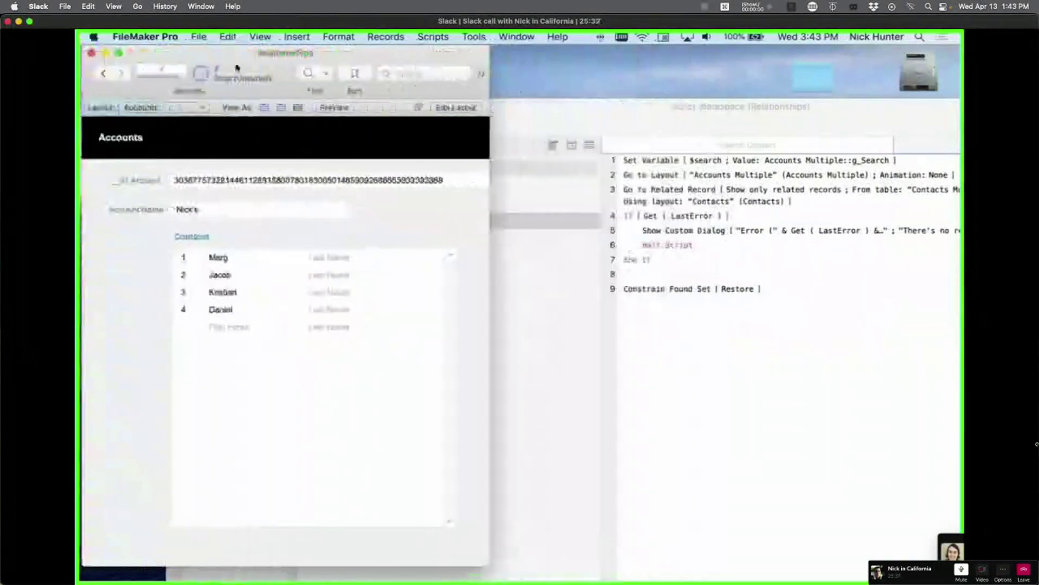
drag(494, 295, 848, 292)
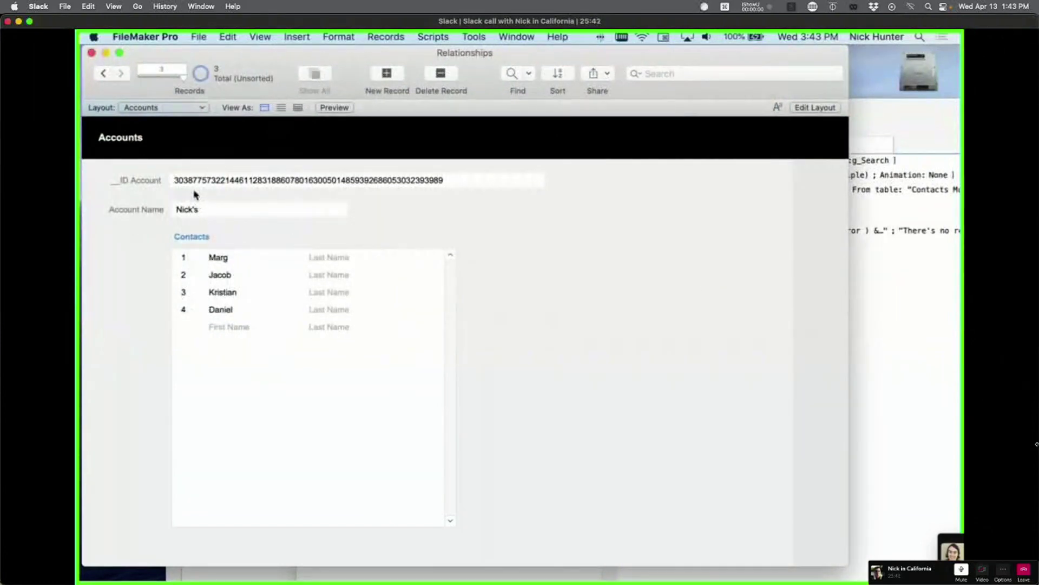
Step: Duplicate the Accounts layout in the layout manager and go to the copy in Layout mode
key(super+l)
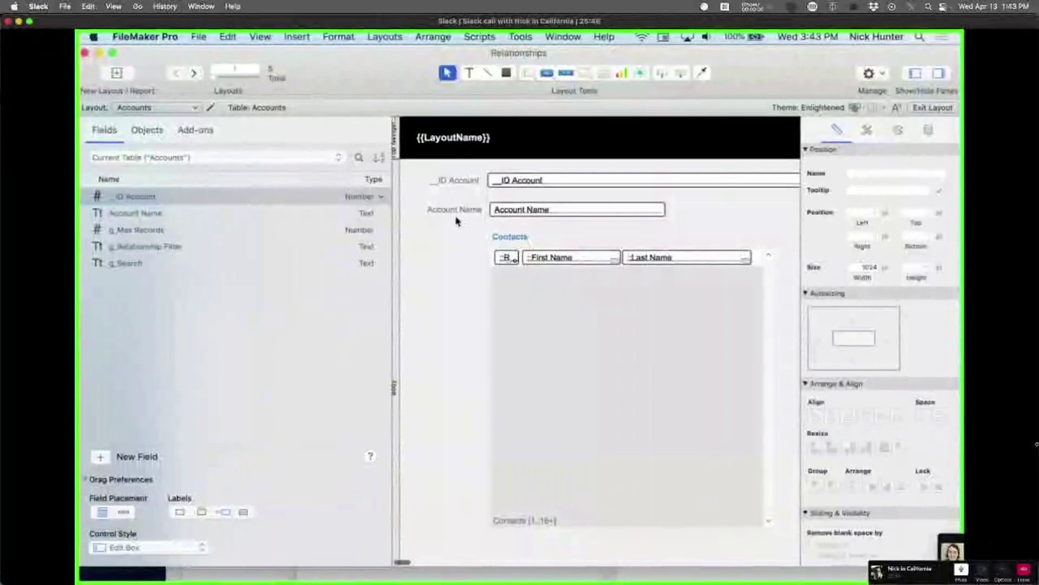
key(super+shift+l)
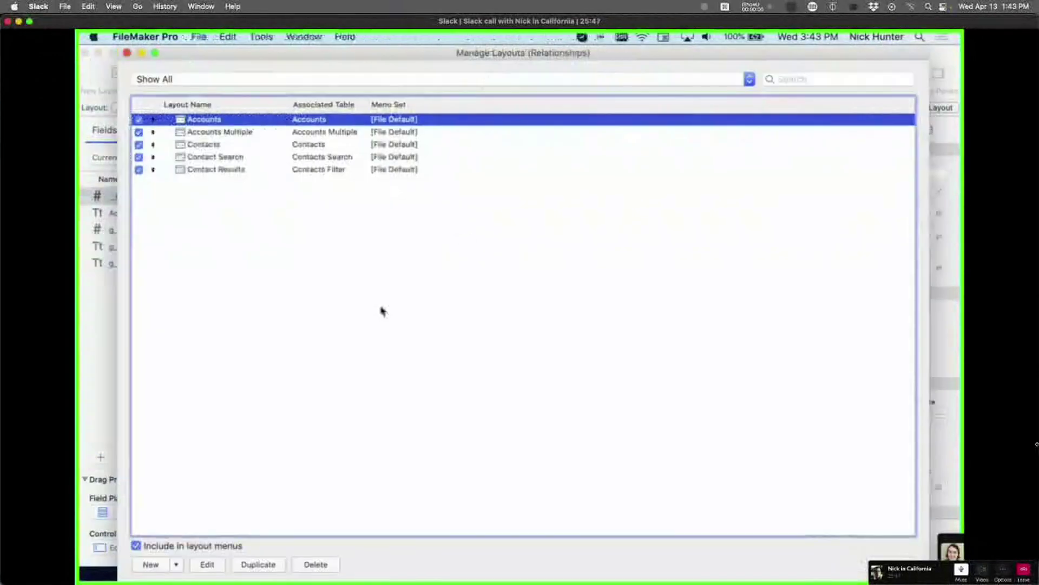
click(259, 564)
click(891, 564)
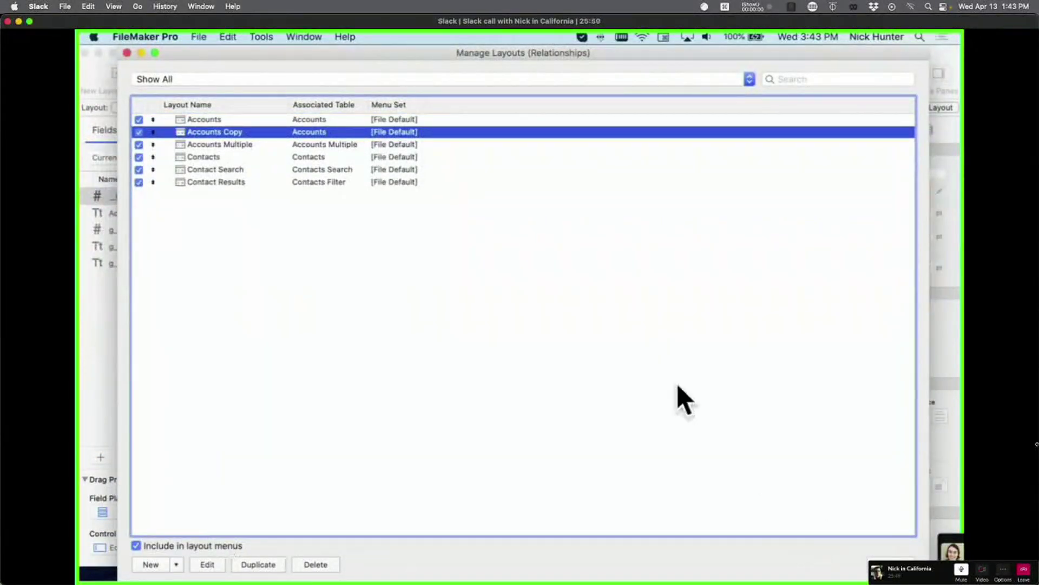
click(193, 73)
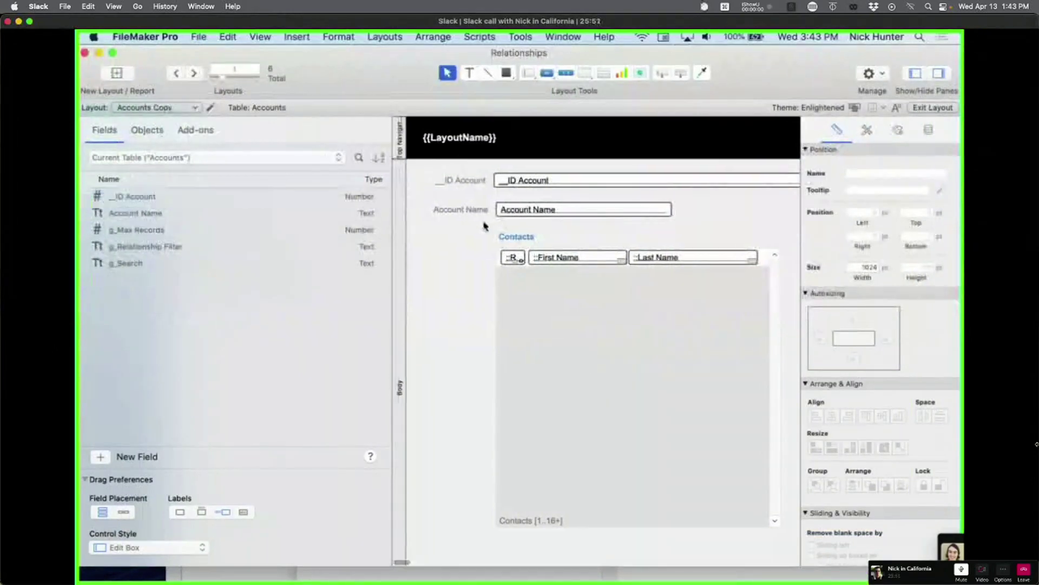
Step: Check the duplicated Accounts layout in Browse mode and return to Layout mode
scroll(518, 251, right, 3)
scroll(517, 255, left, 1)
drag(389, 88, 265, 90)
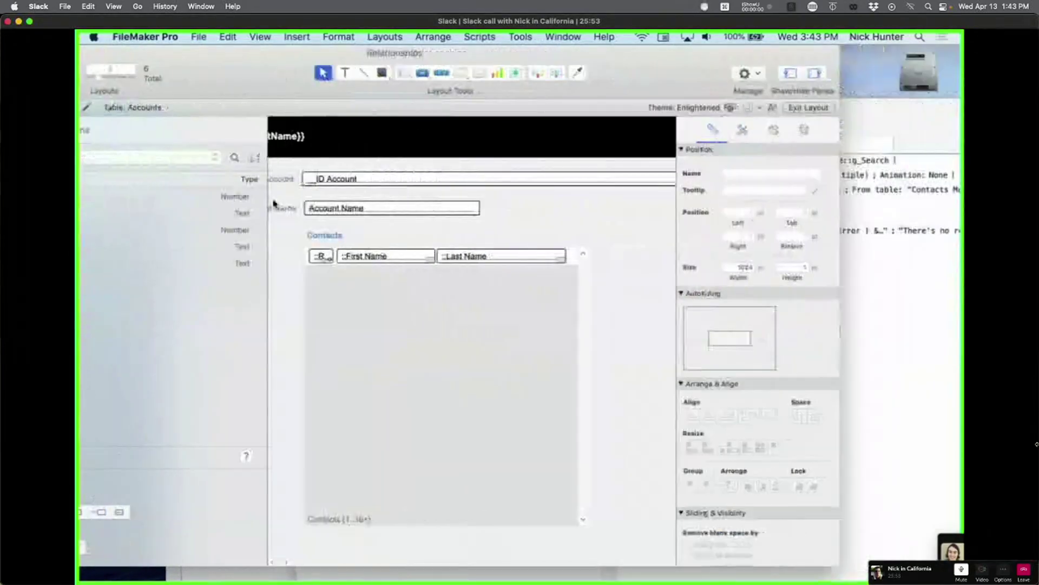
key(super+b)
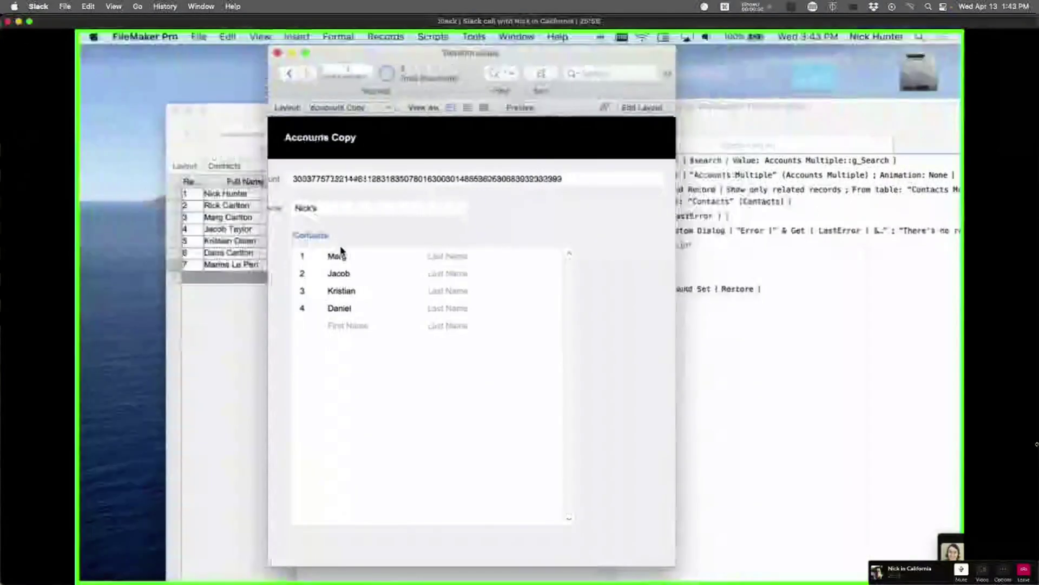
key(super+l)
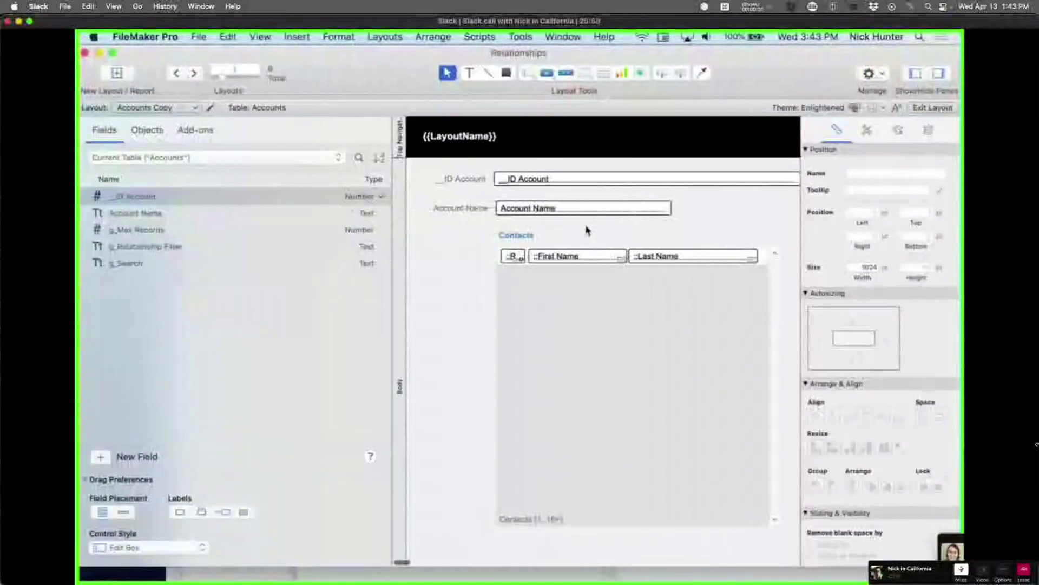
Step: Move the Account Name field and label, the Contacts heading and the portal down together to make room below the __ID Account field
click(508, 211)
shift+click(468, 209)
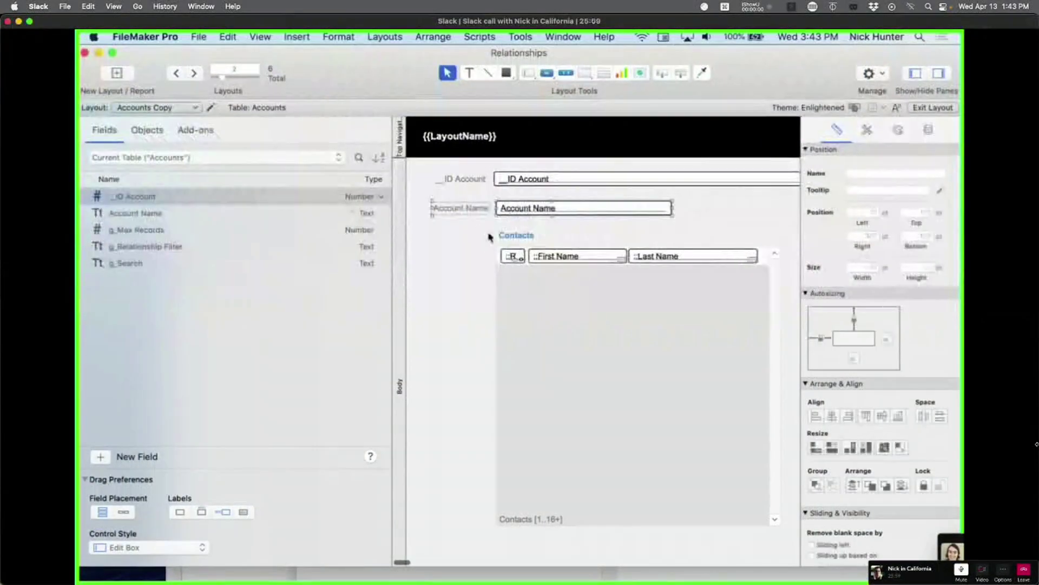
scroll(499, 237, right, 2)
shift+click(476, 236)
shift+click(469, 292)
drag(484, 302, 483, 325)
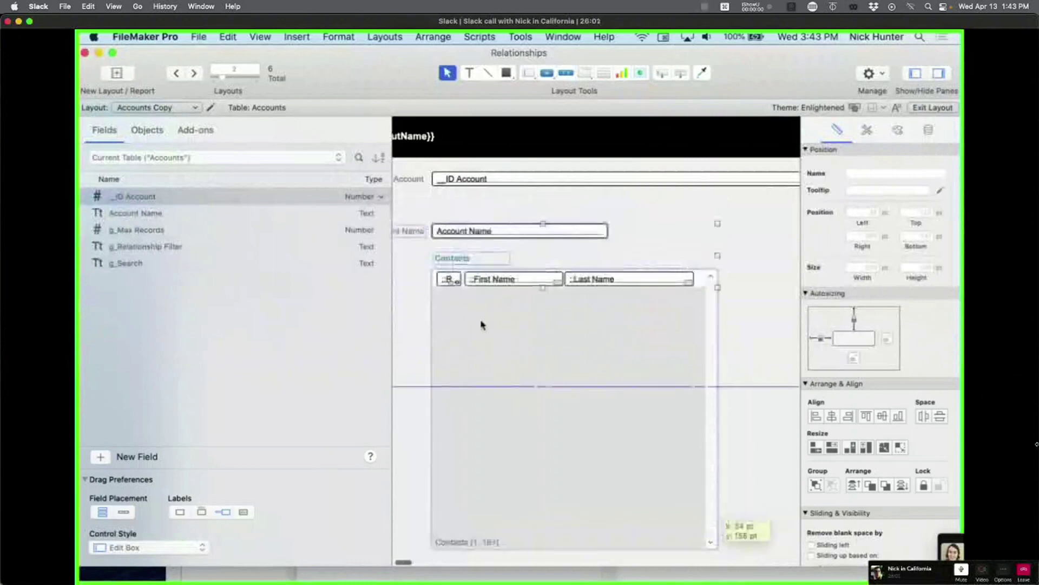
Step: Enlarge the __ID Account field to a height of 49 pt and make it display g_Relationship Filter instead
click(693, 192)
click(679, 184)
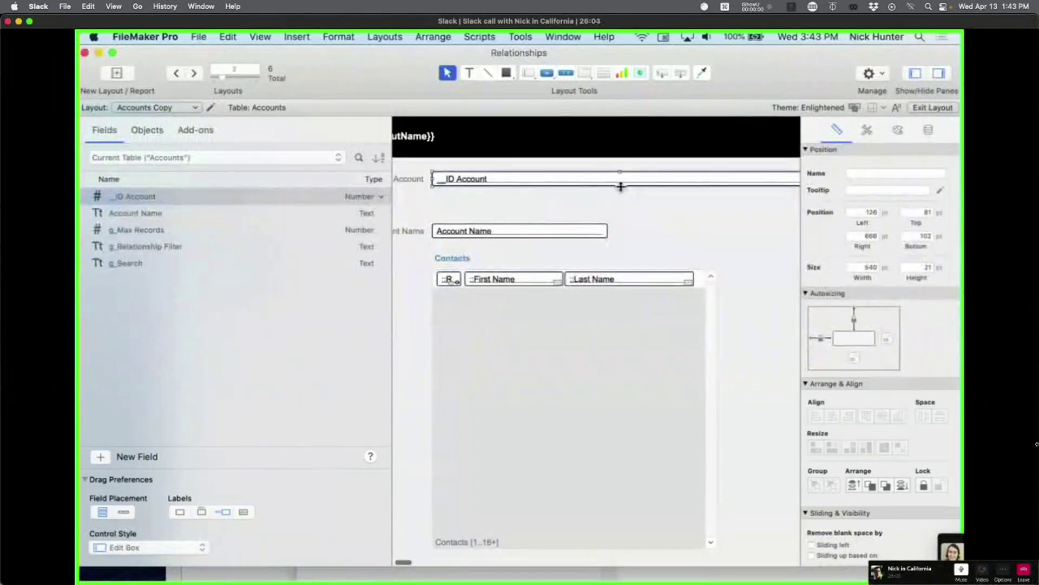
drag(621, 186, 621, 205)
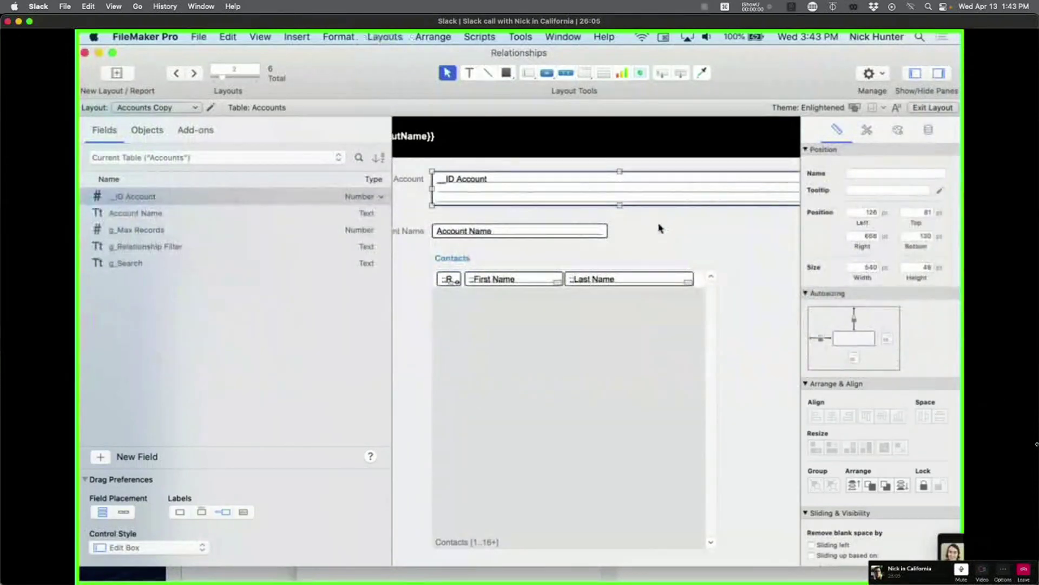
double_click(650, 192)
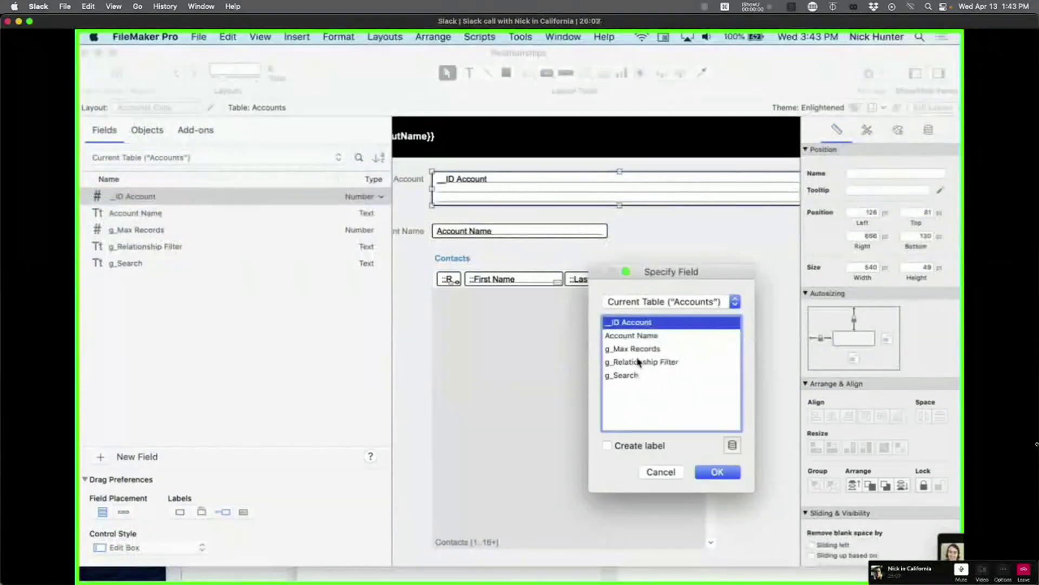
double_click(646, 363)
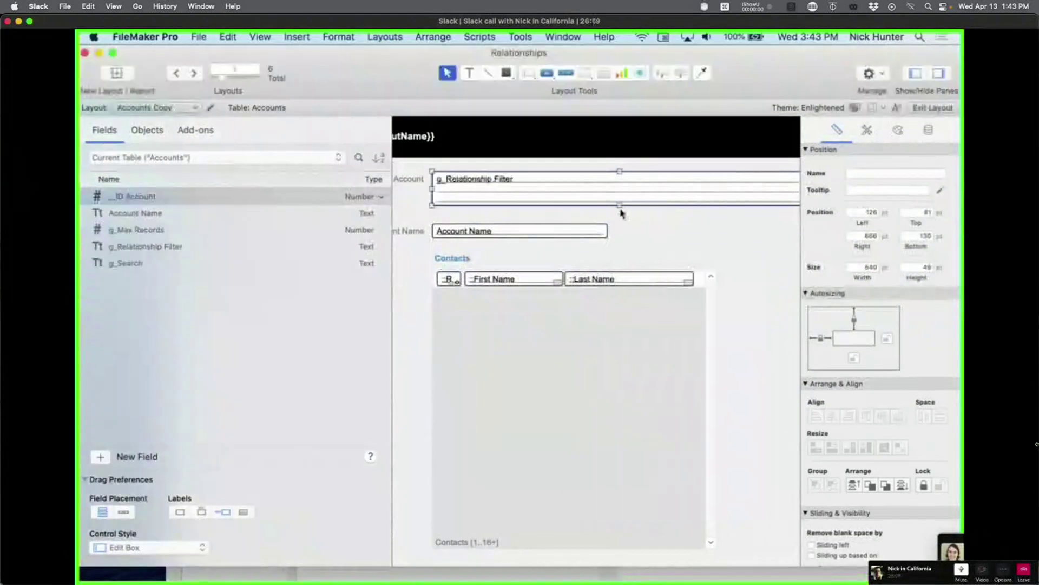
Step: Add a second occurrence of the Contacts table, named Contacts 2, below Contacts in the relationships graph
key(super+shift+d)
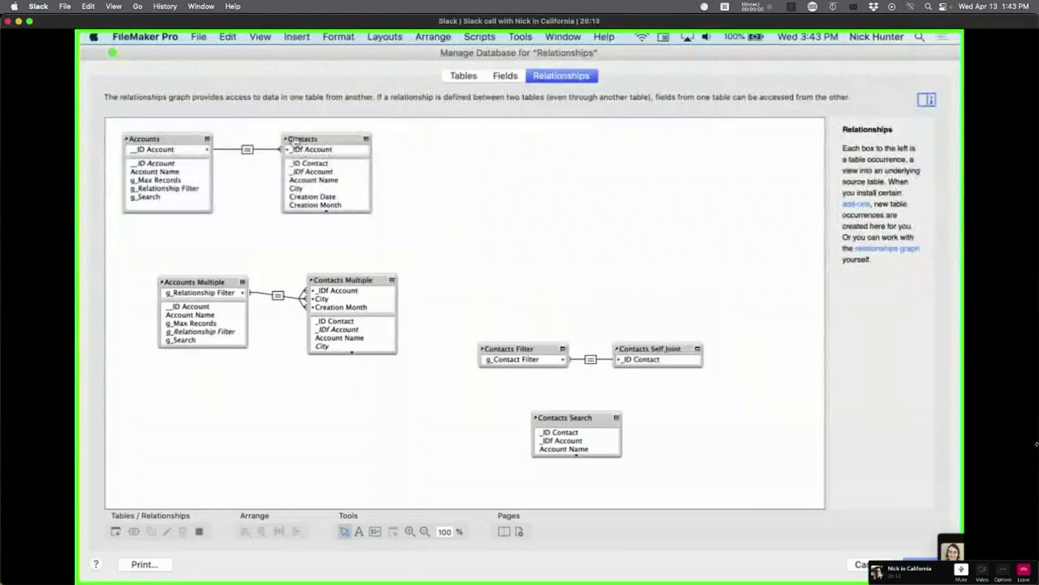
drag(296, 140, 316, 227)
double_click(341, 227)
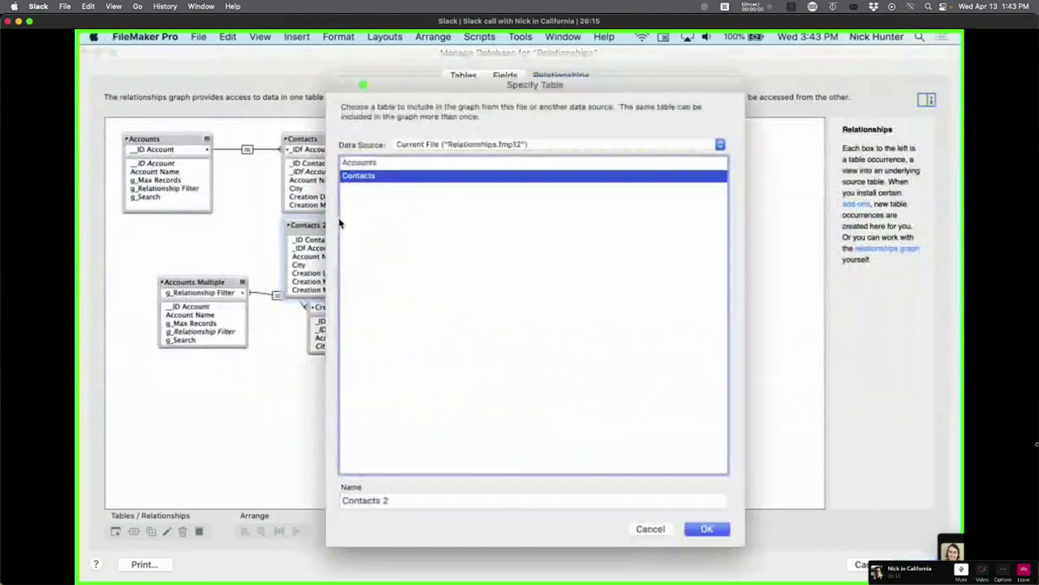
key(Escape)
Step: Relate g_Relationship Filter in Accounts to _IDf Account in Contacts 2, collapse the Contacts 2 occurrence and save the graph
drag(159, 191, 309, 239)
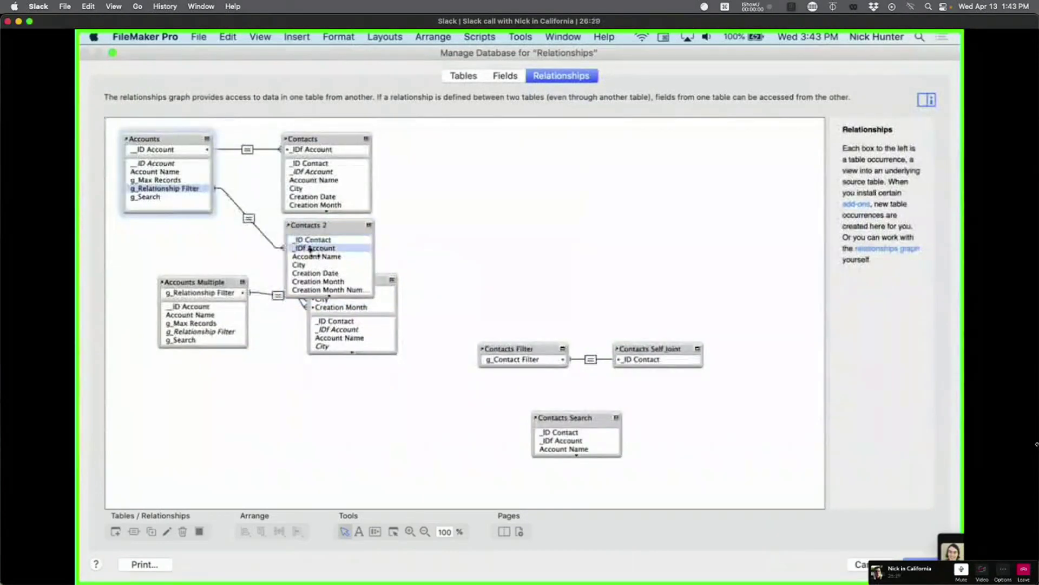
click(369, 225)
click(412, 228)
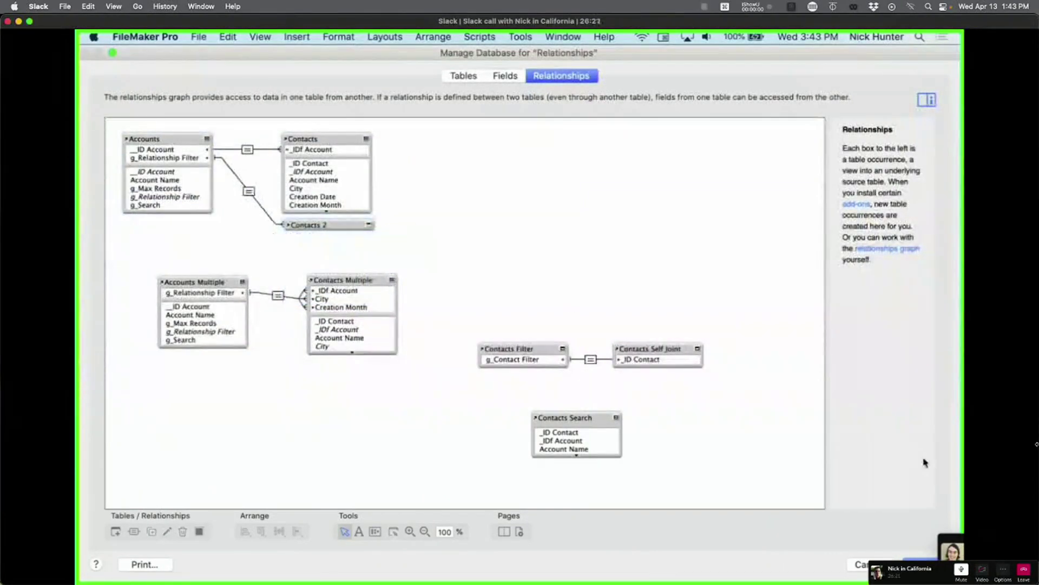
click(921, 564)
Step: Make the g_Relationship Filter field taller so that it extends to just above the Account Name field
click(643, 262)
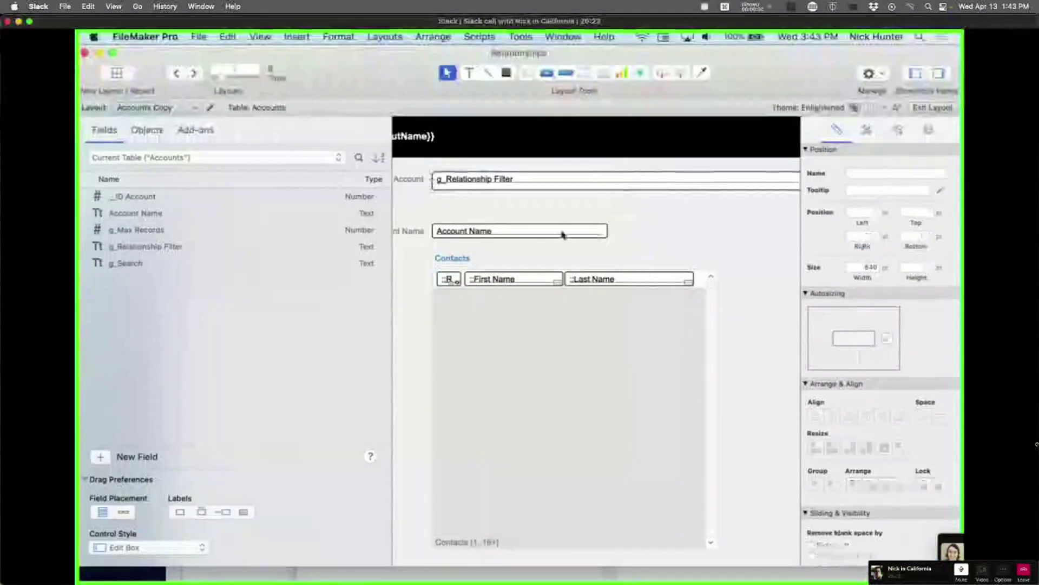
click(518, 183)
drag(621, 191, 621, 203)
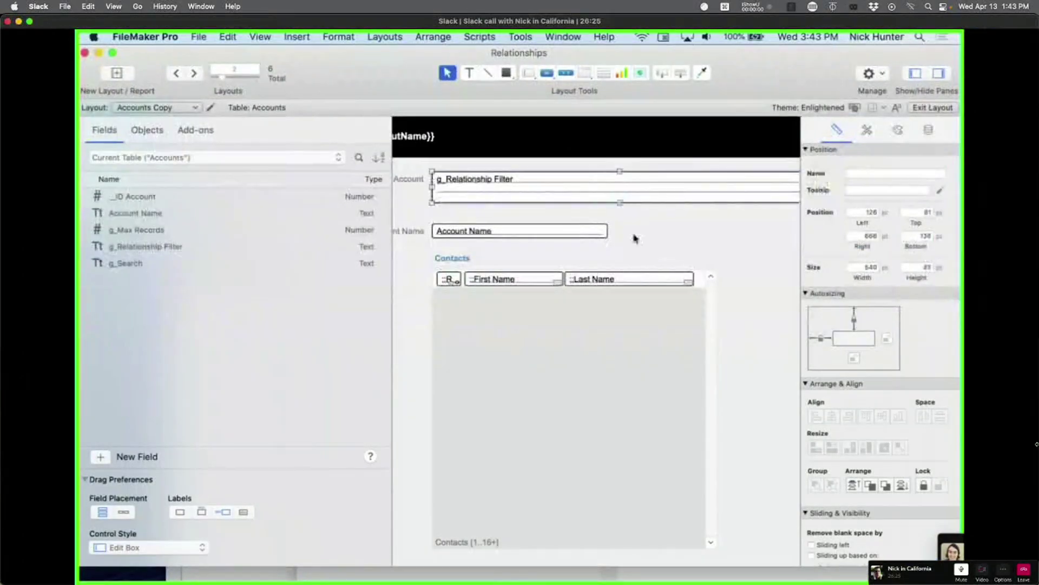
Step: Set the portal below the Contacts heading to show records from Contacts 2
click(530, 352)
double_click(529, 344)
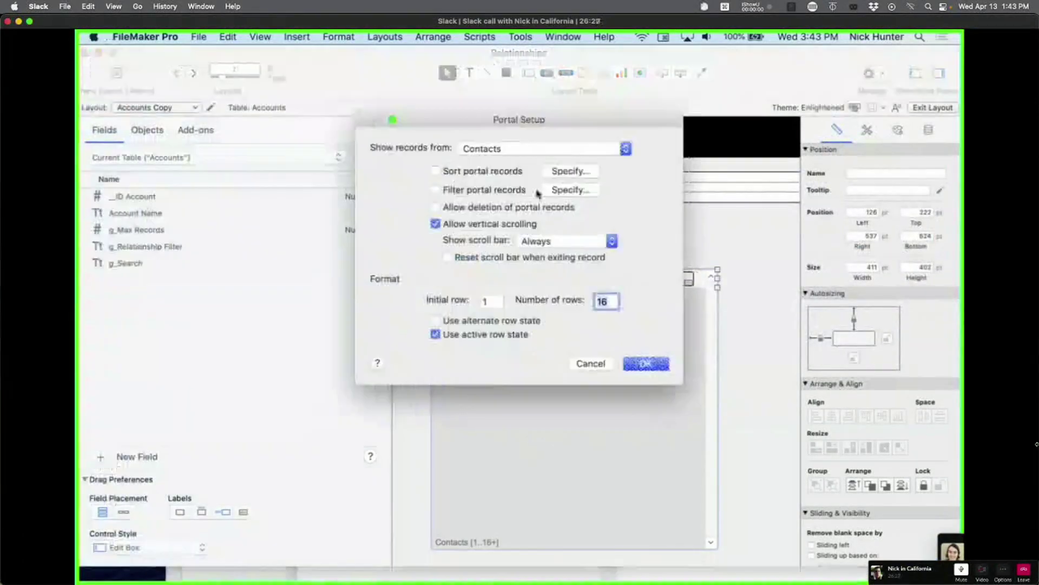
click(515, 148)
click(515, 159)
key(Return)
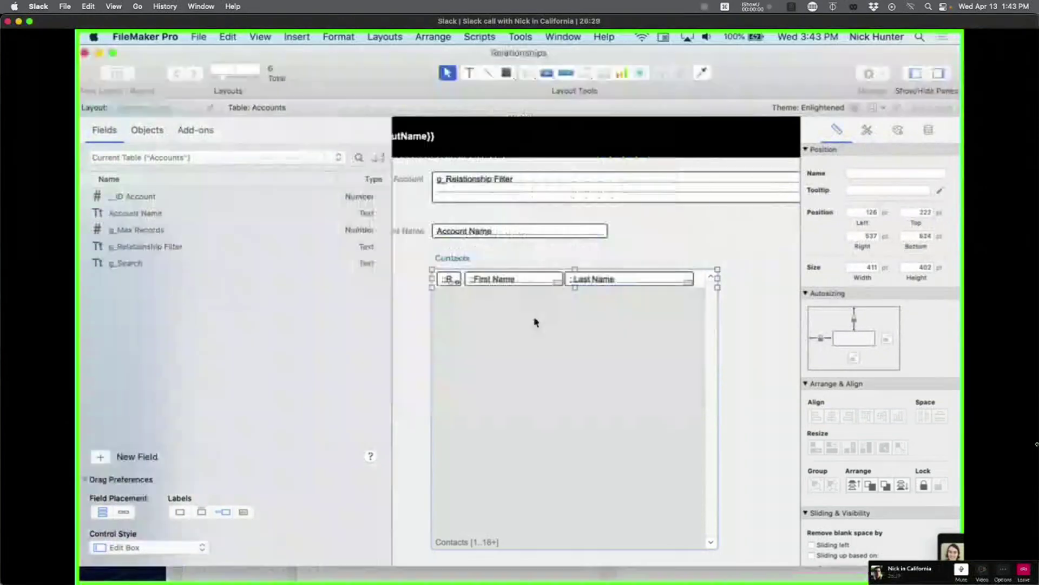
Step: Point the portal's Record Number, First Name and Last Name fields to the Contacts 2 table occurrence
double_click(449, 279)
click(623, 302)
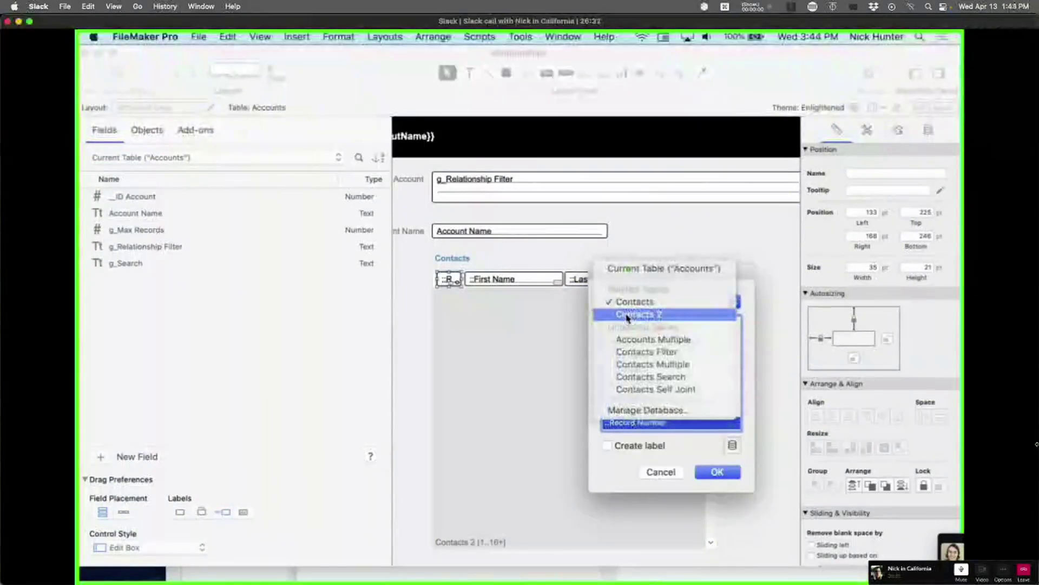
click(626, 309)
click(717, 472)
double_click(517, 285)
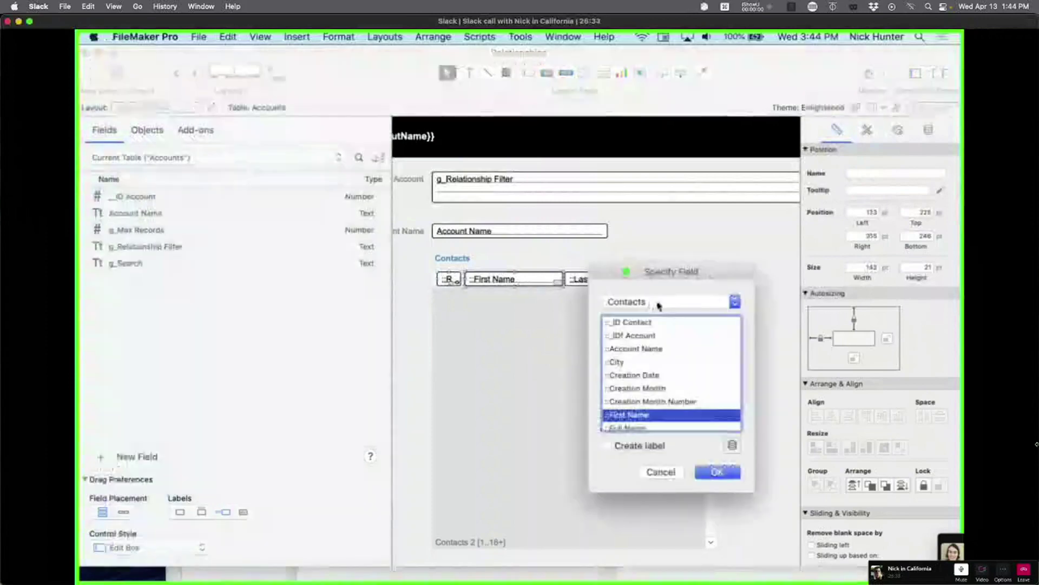
click(622, 302)
click(628, 314)
click(717, 470)
double_click(627, 281)
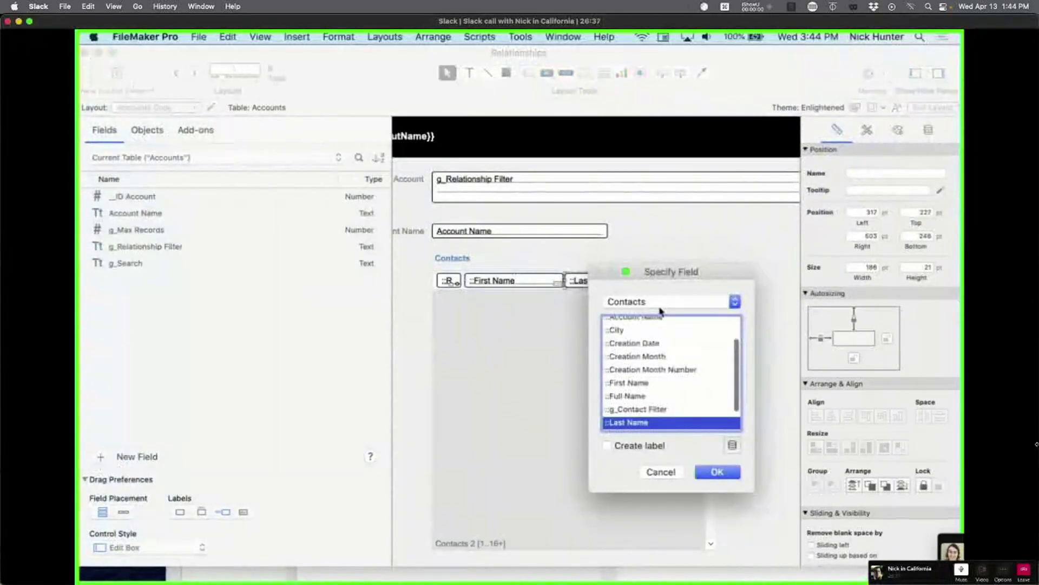
click(625, 301)
click(628, 313)
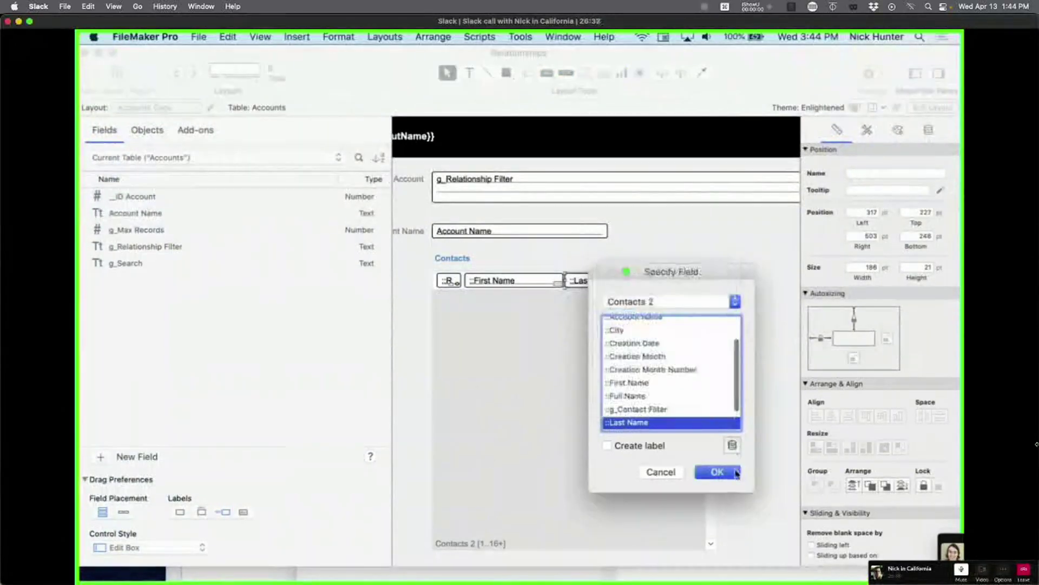
click(718, 471)
Step: Switch to Browse mode and clear all values from the relationship filter field on the Accounts Copy layout
key(super+b)
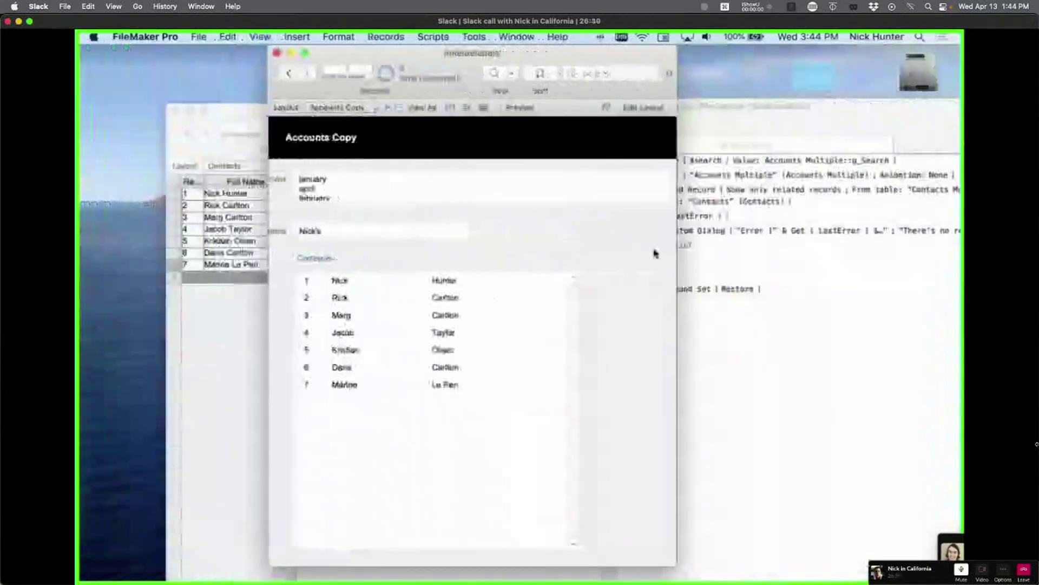
click(455, 192)
key(super+a)
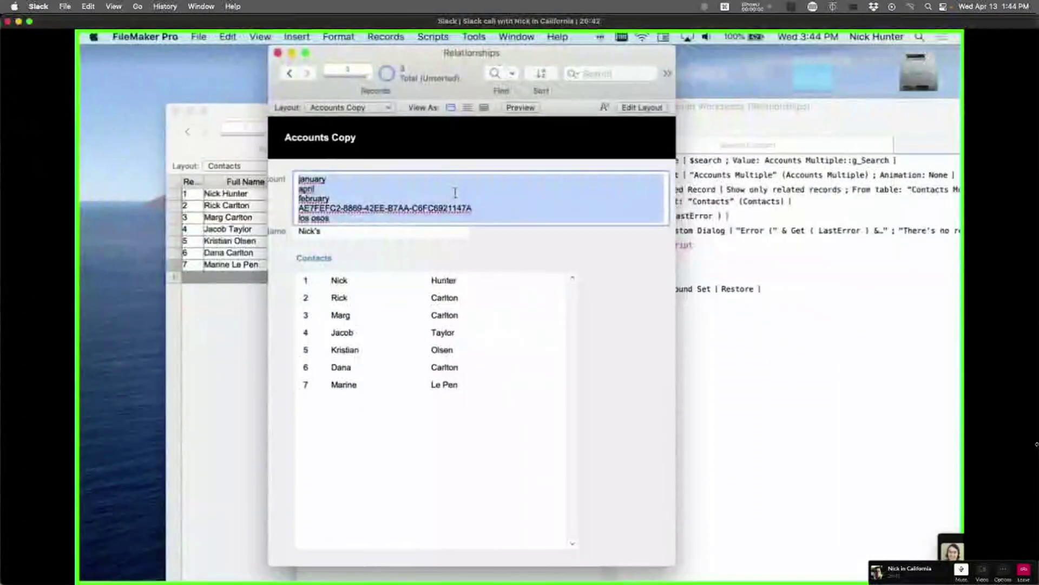
key(BackSpace)
click(533, 240)
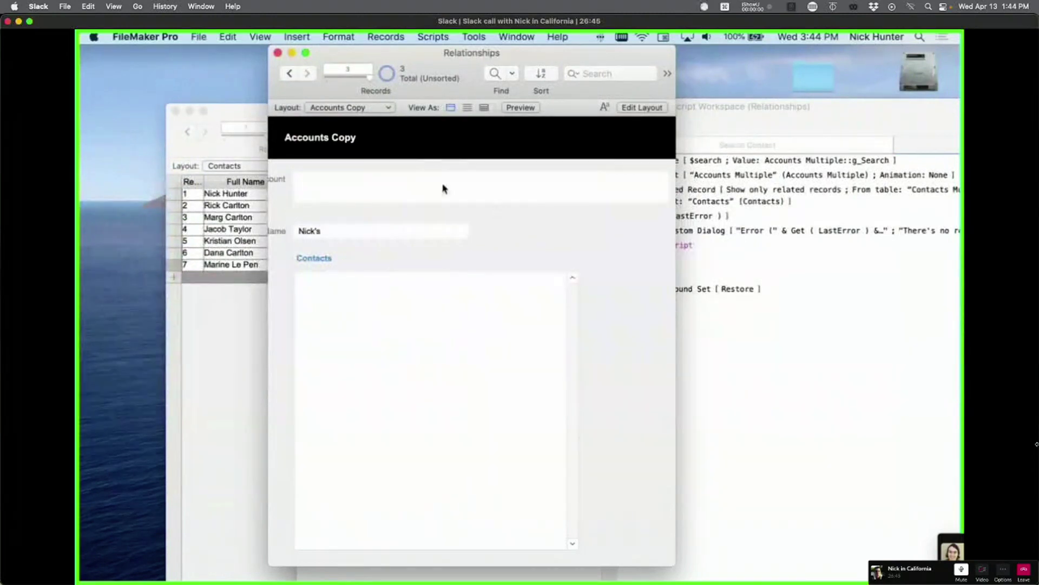
Step: Copy the third account's ID from the Accounts layout and paste it into the filter field on Accounts Copy
click(290, 74)
click(314, 74)
drag(327, 99, 331, 105)
click(336, 110)
click(416, 184)
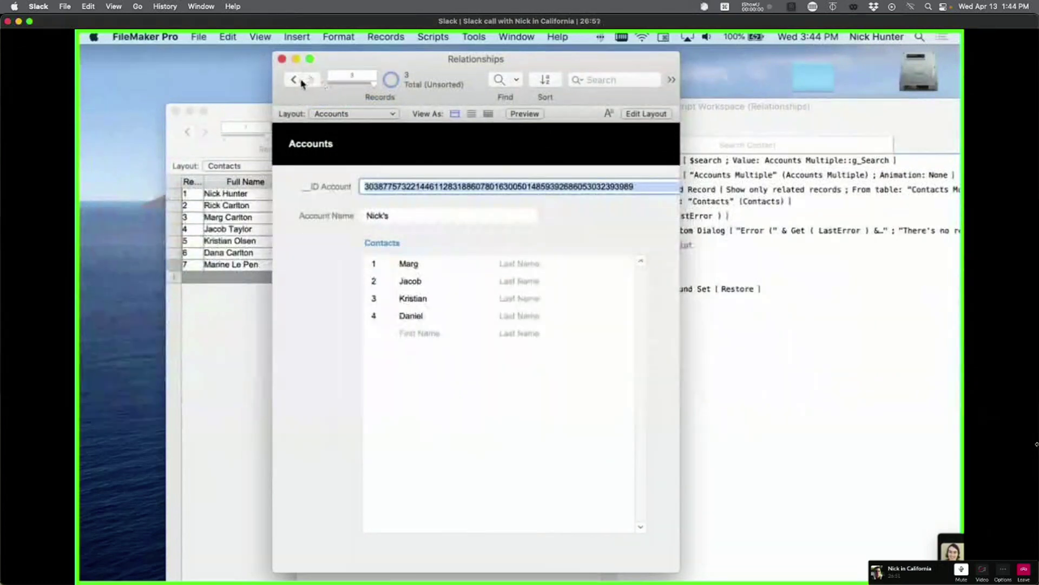
click(335, 115)
click(342, 125)
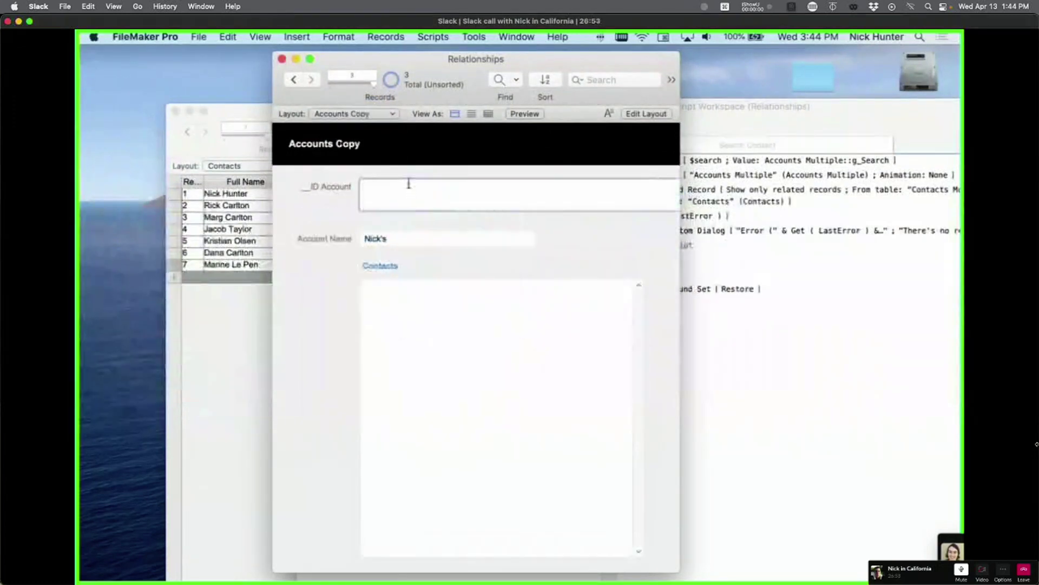
Step: Copy the ACME account's ID from the Accounts layout and add it on a second line of the Accounts Copy filter field
click(334, 120)
click(336, 101)
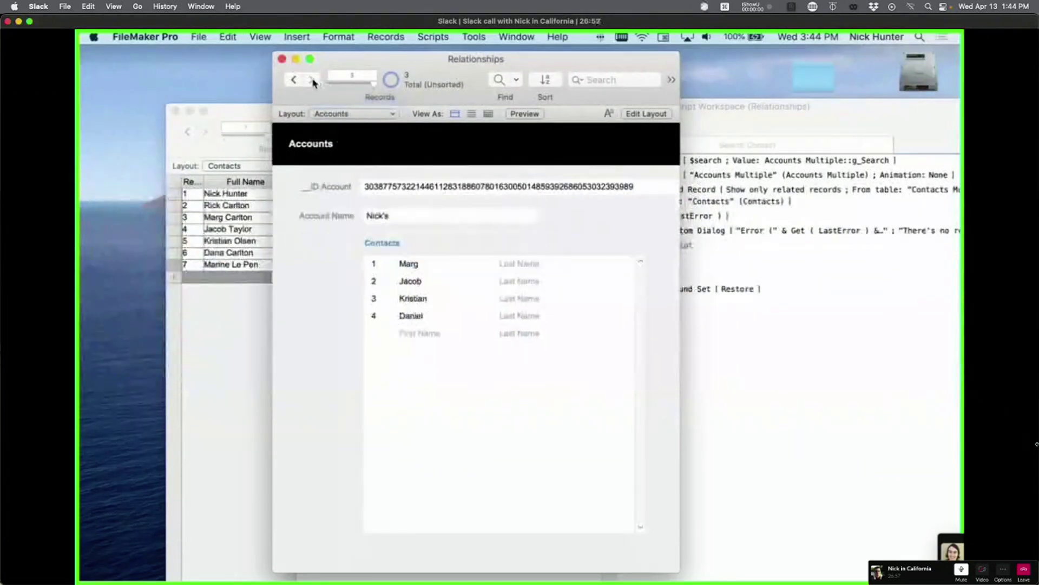
click(331, 120)
click(295, 81)
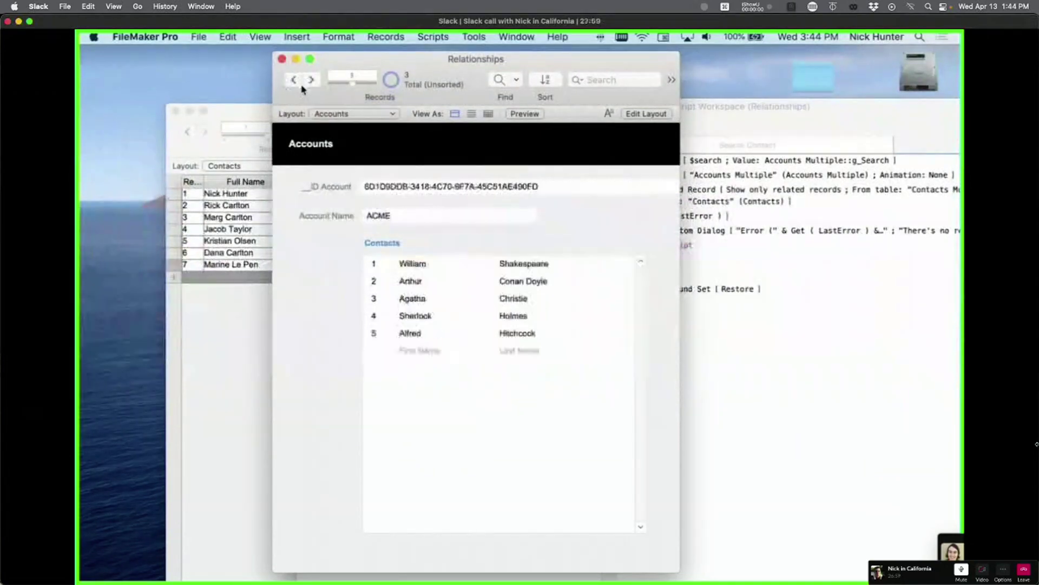
click(400, 184)
click(332, 115)
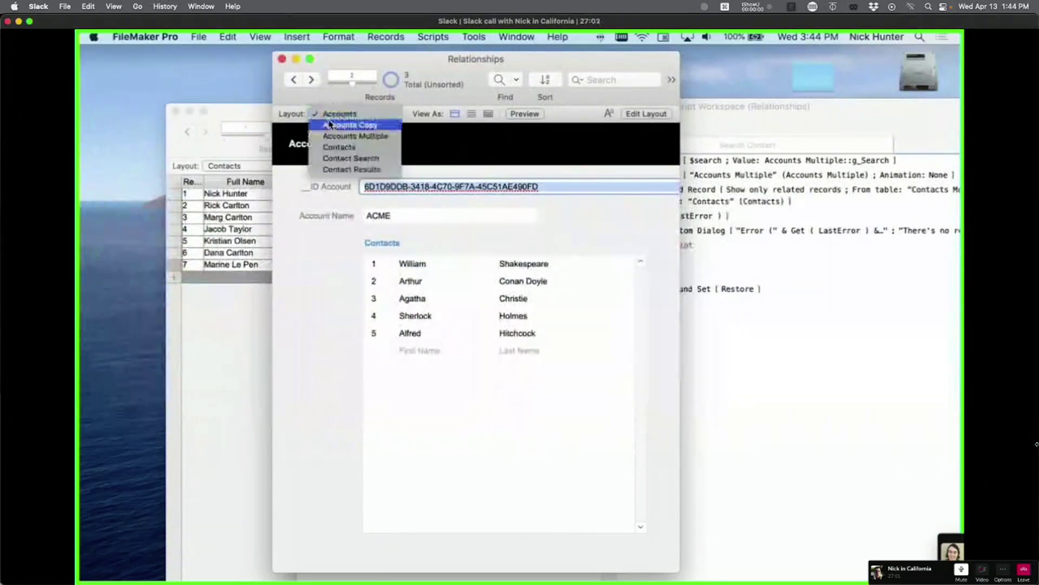
click(331, 125)
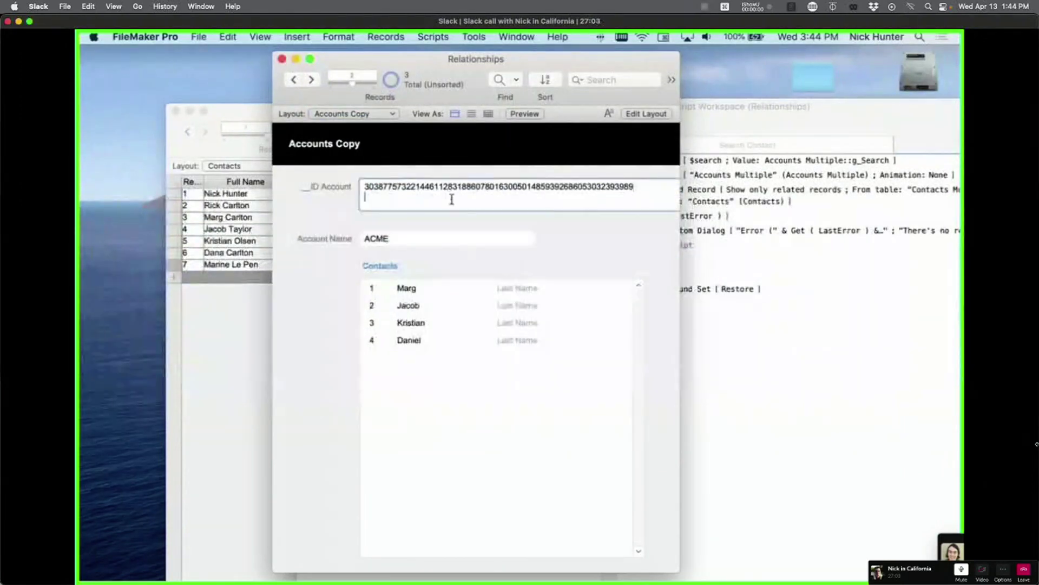
key(super+v)
click(563, 248)
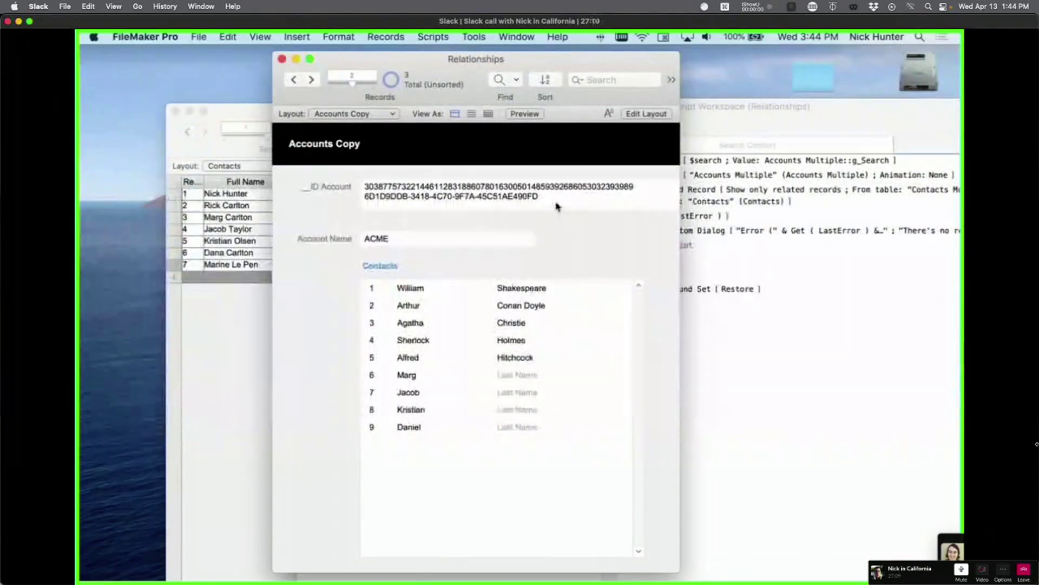
Step: Clear both account IDs from the relationship filter field and paste the copied account ID back into it
drag(556, 206, 365, 174)
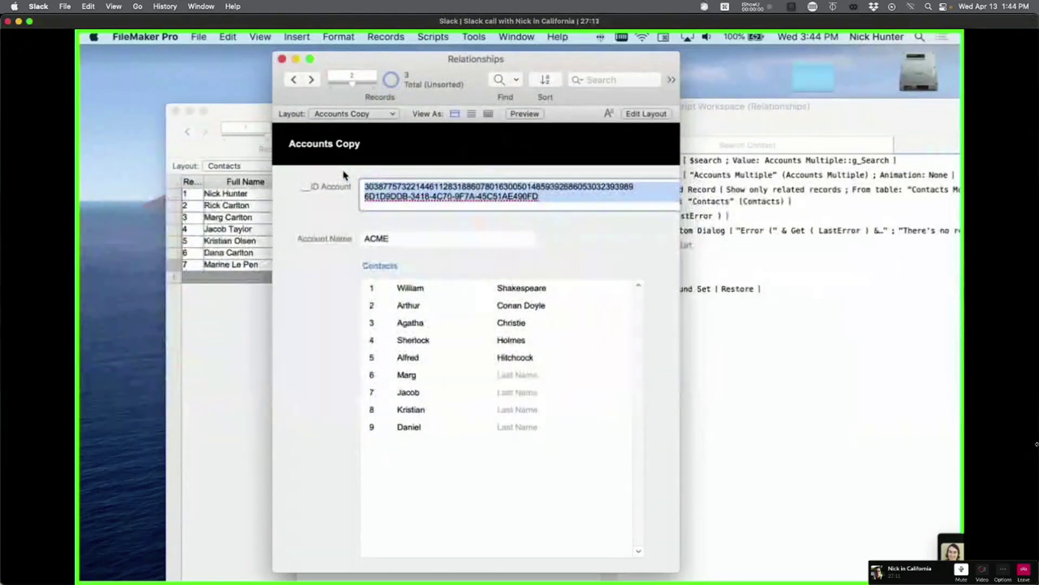
key(BackSpace)
click(363, 175)
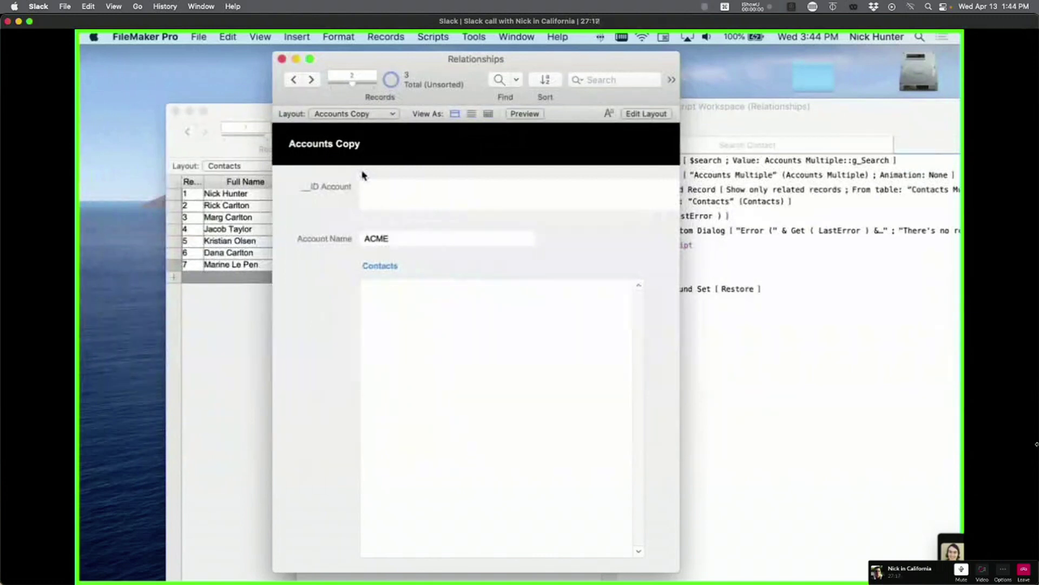
scroll(364, 176, right, 1)
click(382, 183)
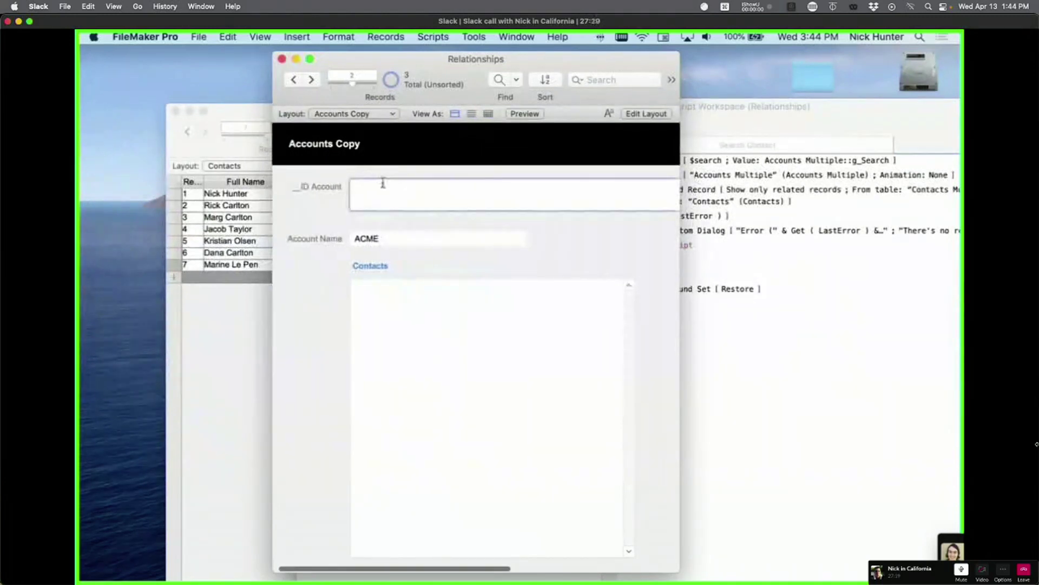
key(super+v)
click(385, 174)
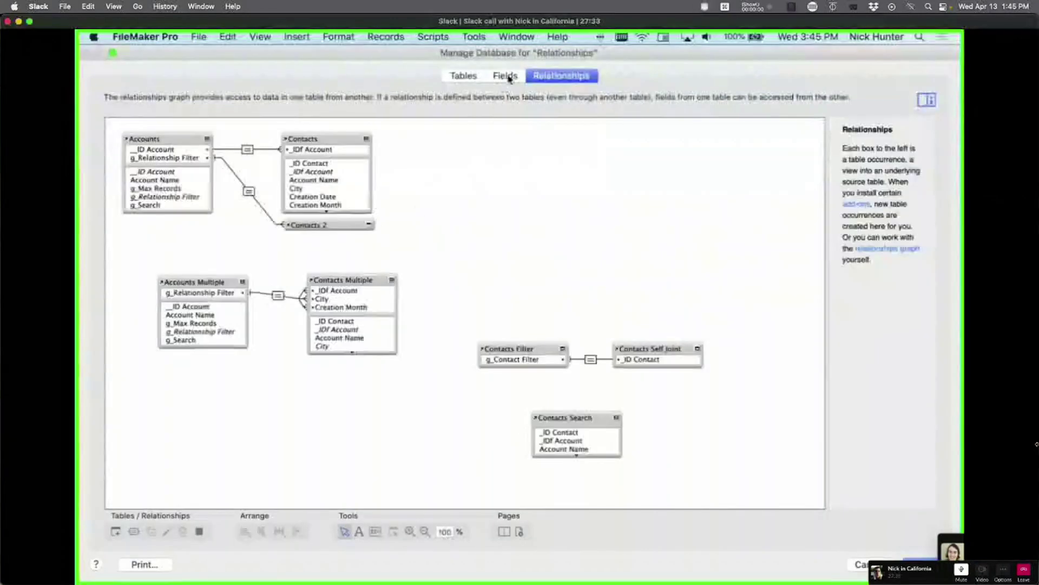
Step: Open the field definitions of the Contacts table and duplicate the _IDf Account field
click(509, 79)
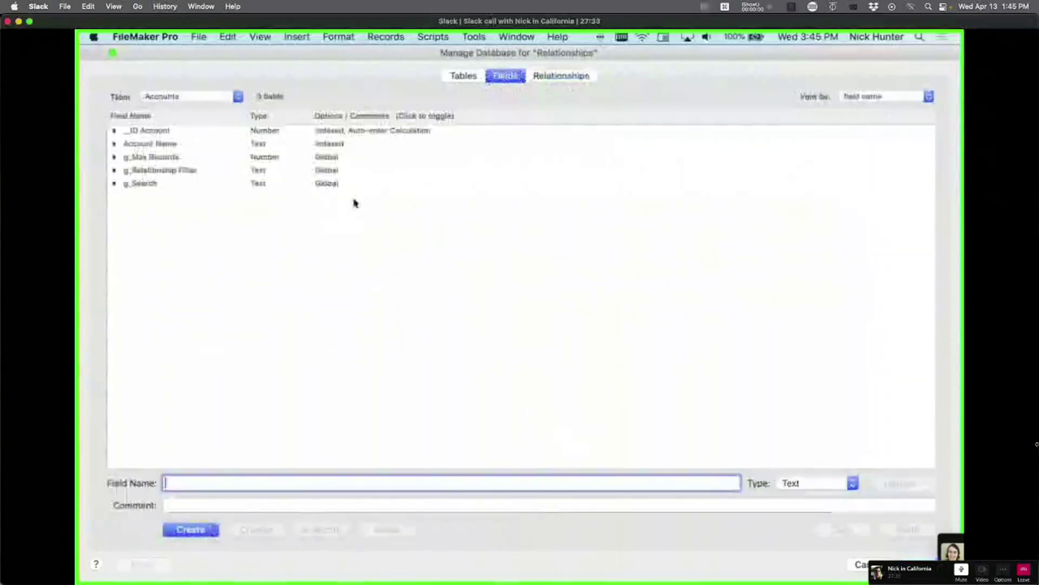
click(178, 97)
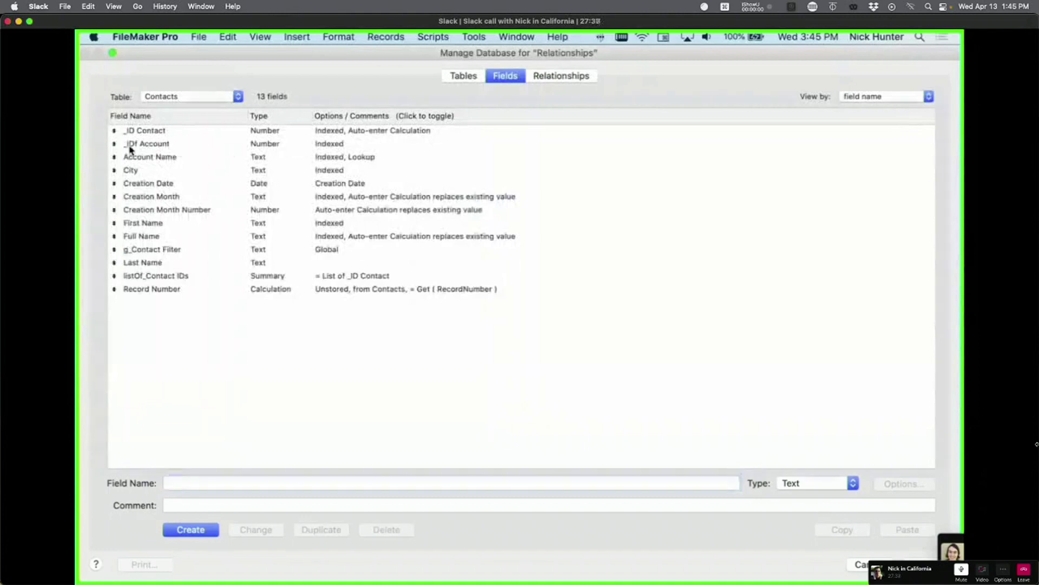
click(124, 146)
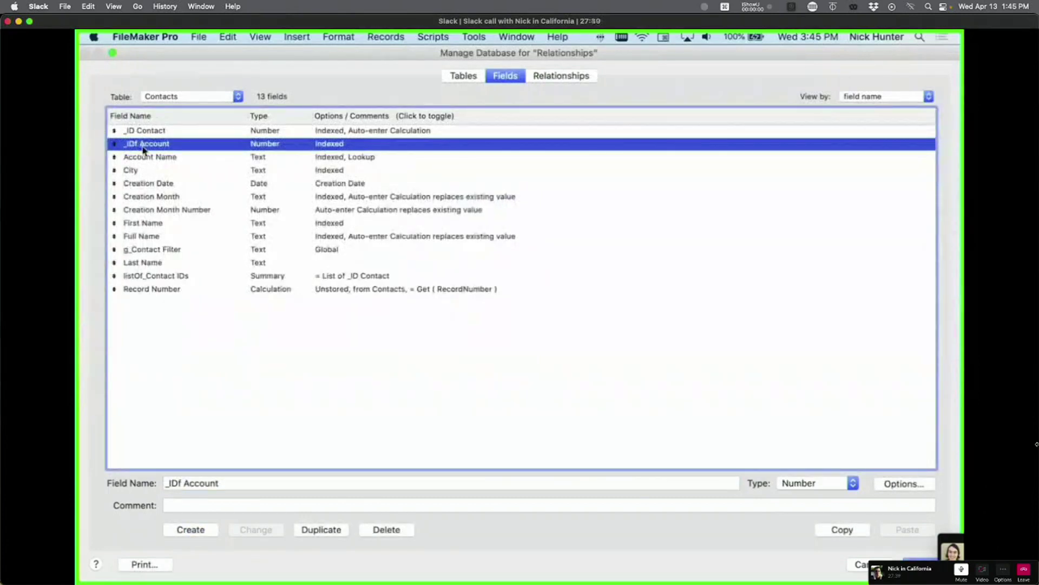
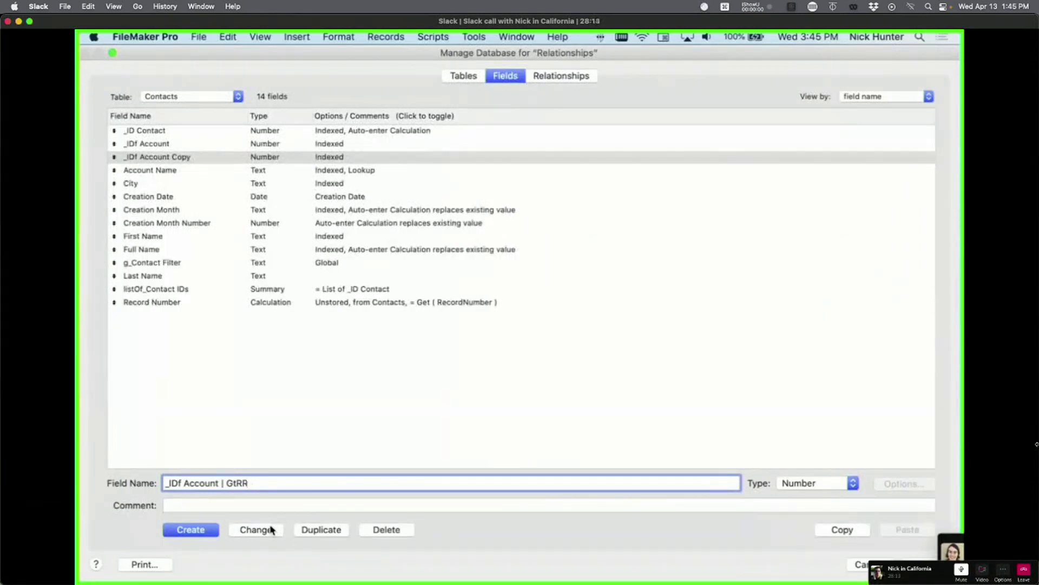
Step: Rename the duplicated _IDf Account field "_link_Account ID | GtRR"
double_click(169, 482)
key(BackSpace)
text(_link_)
key(Delete)
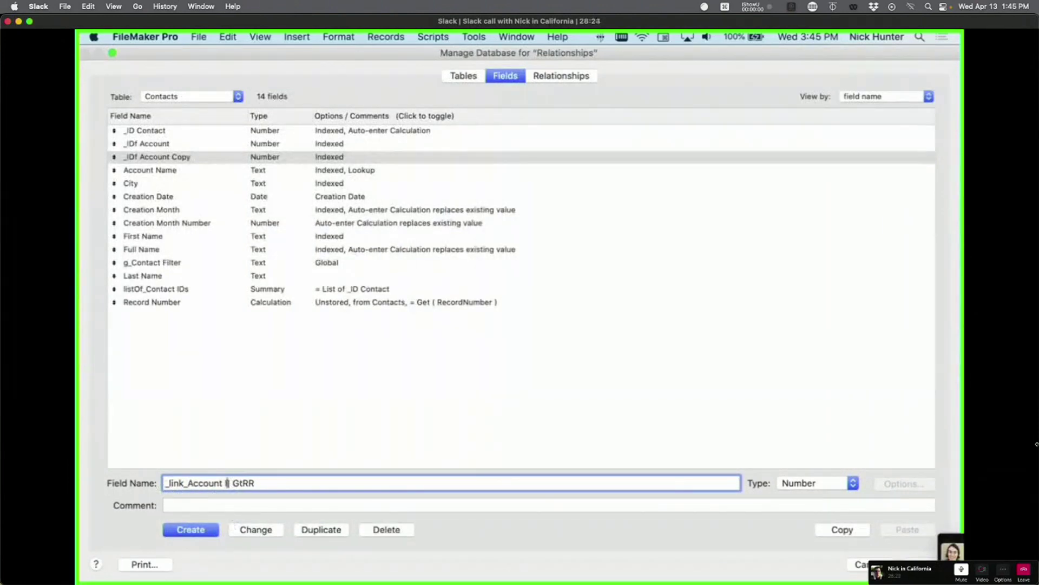
text(ID)
click(268, 479)
click(268, 530)
Step: Give the _link_Account ID | GtRR field the auto-enter calculation List ( _IDf Account ; 1 ), evaluated from Contacts
click(148, 161)
shift+click(173, 145)
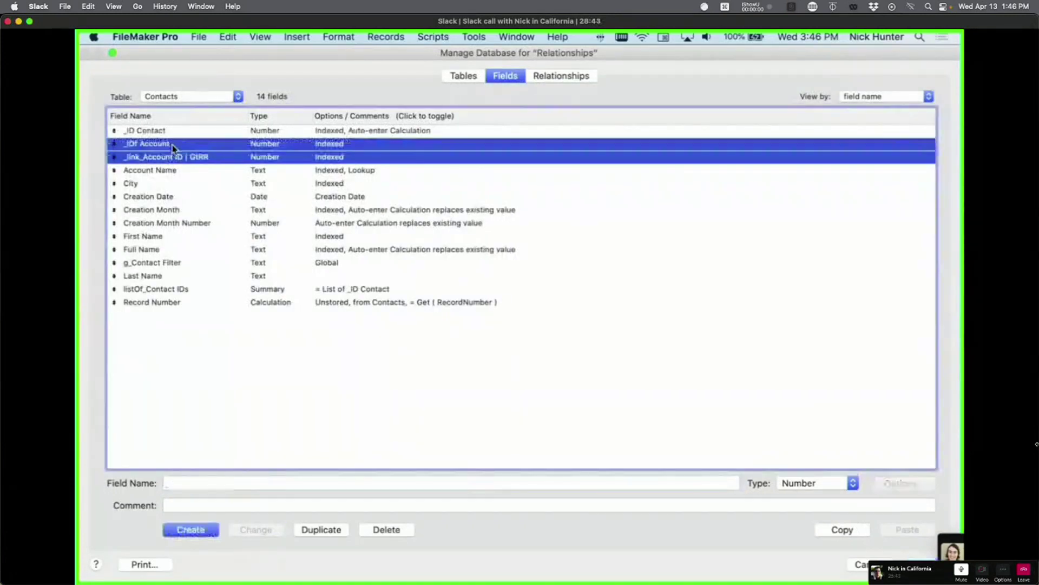
click(173, 169)
double_click(194, 157)
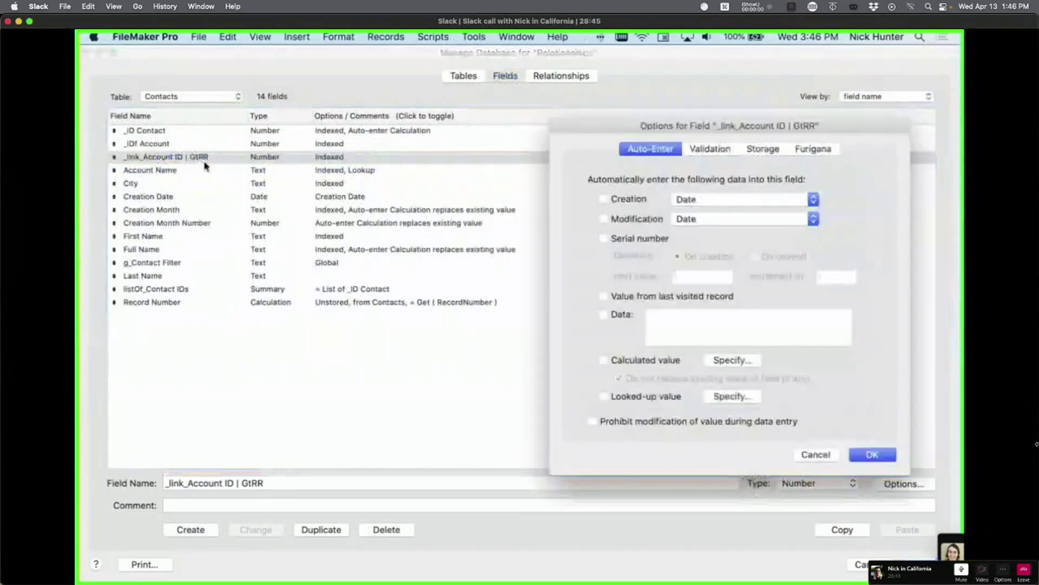
click(728, 360)
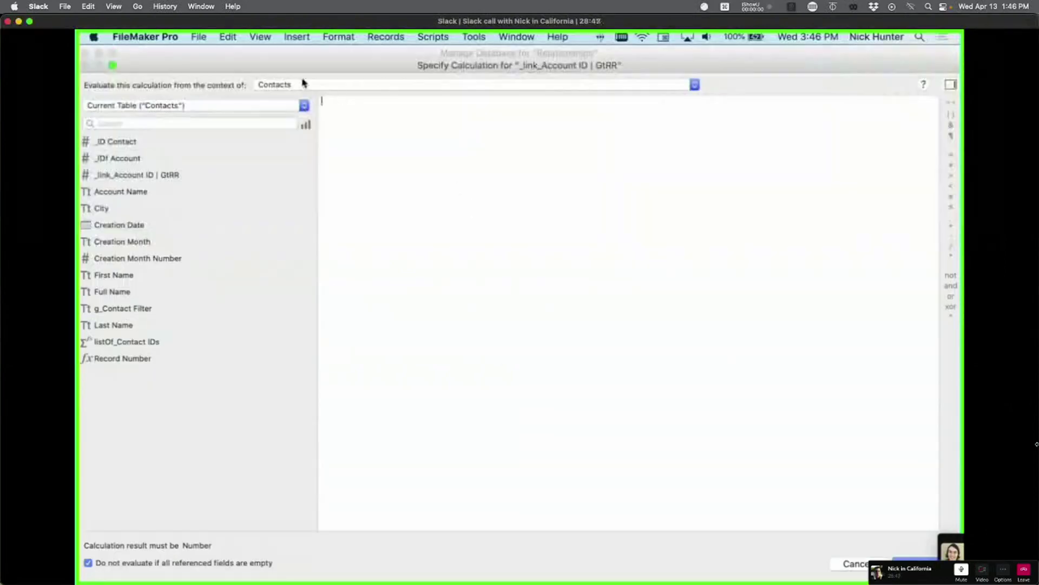
double_click(295, 68)
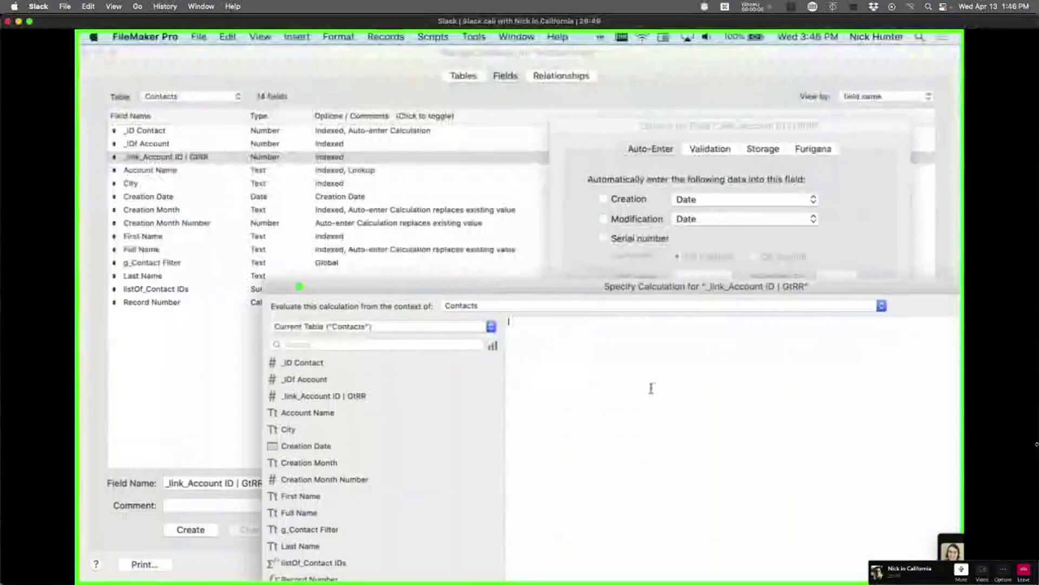
text(list)
key(Return)
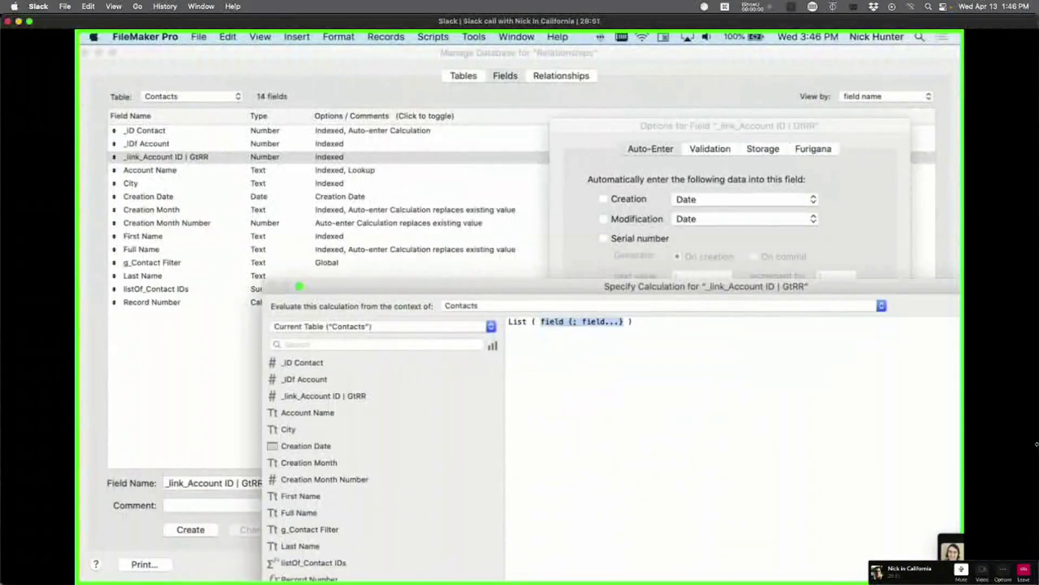
double_click(346, 380)
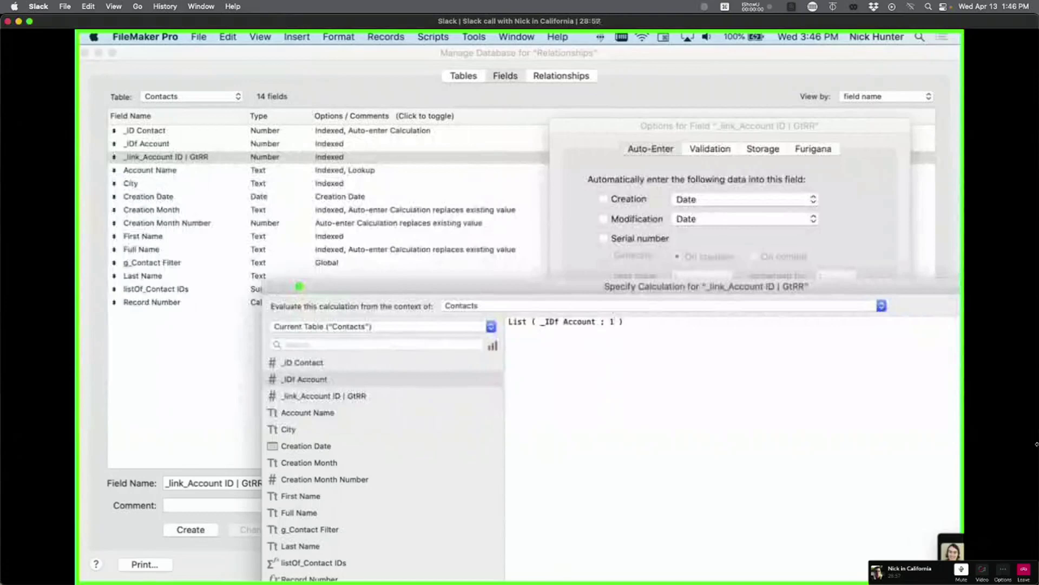
Step: Confirm the auto-enter calculation and the field options, and save the database definition changes
click(300, 287)
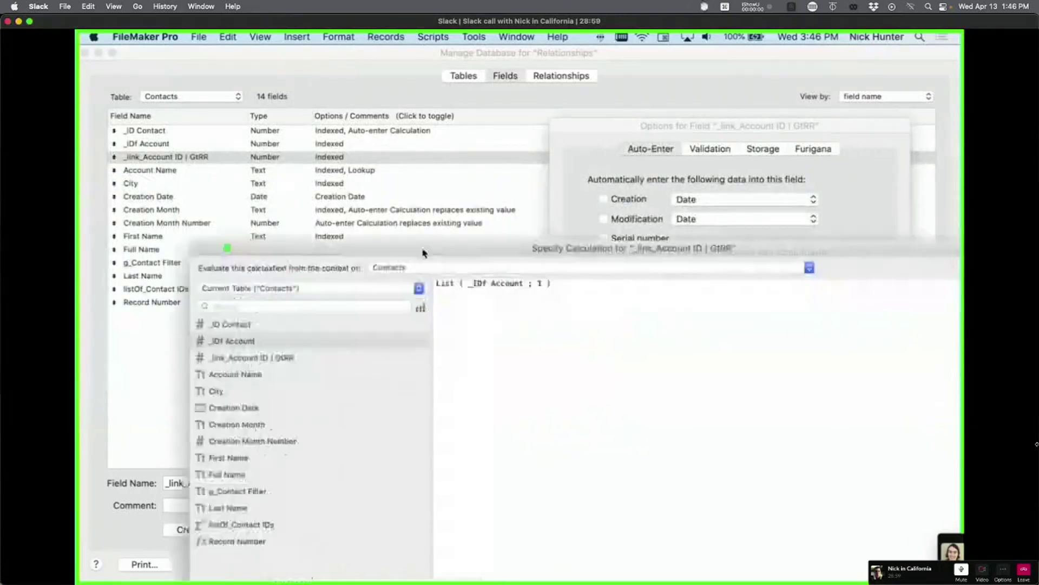
click(876, 551)
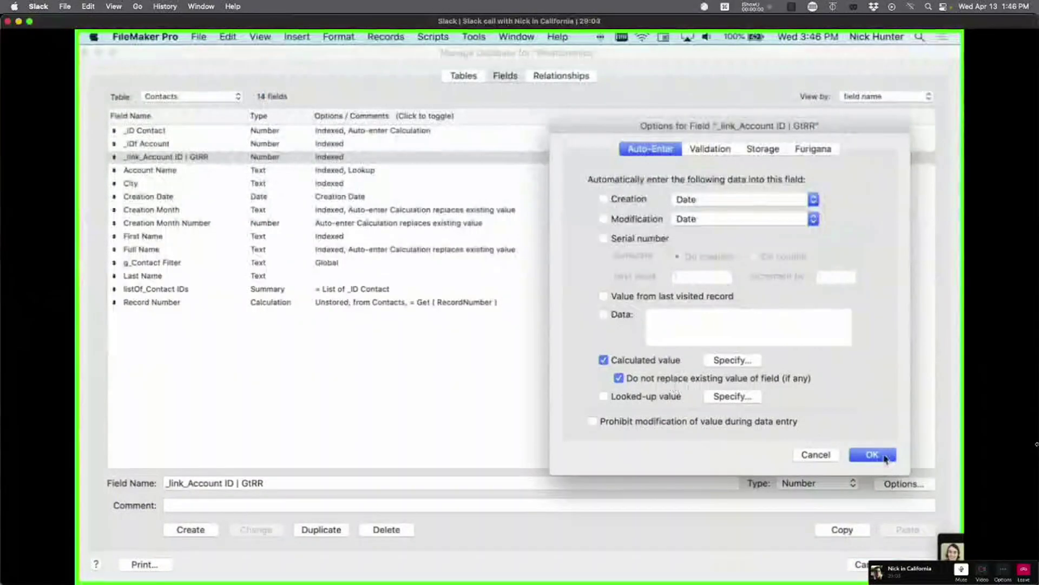
click(872, 455)
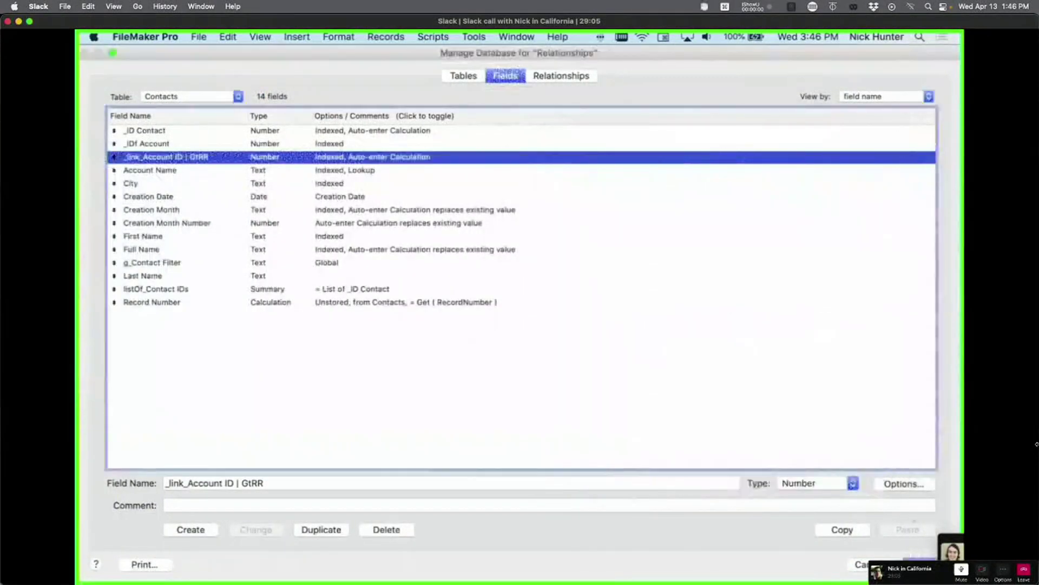
key(Return)
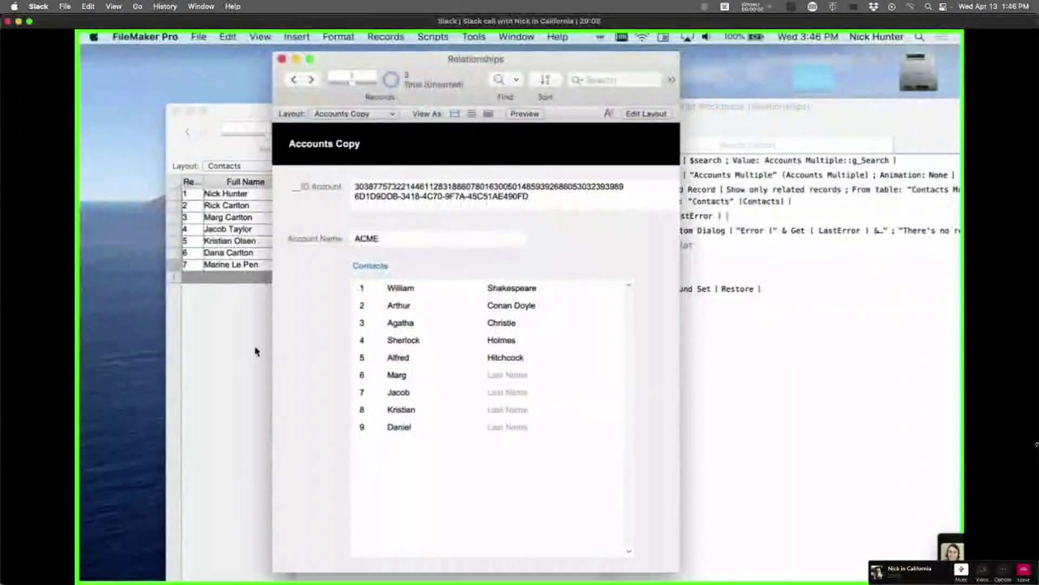
Step: Add the _link_Account ID | GtRR field as a column in the Contacts table view
click(223, 348)
click(897, 167)
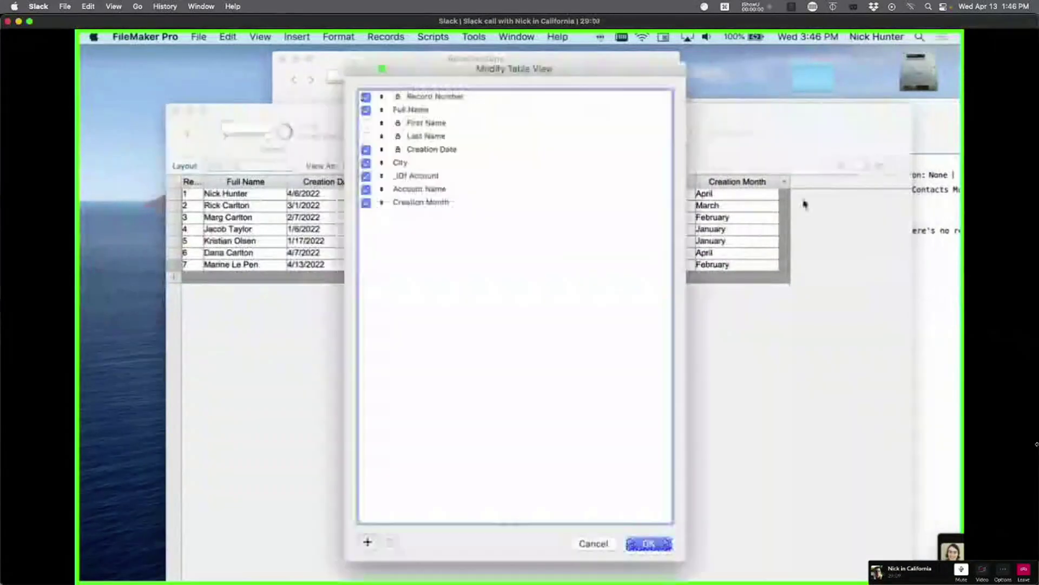
click(368, 543)
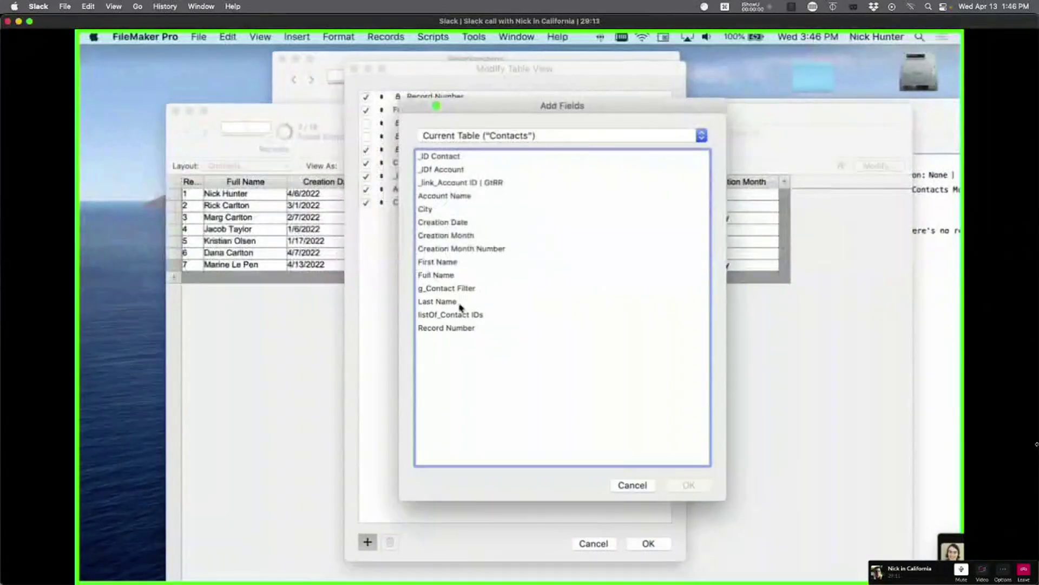
double_click(439, 182)
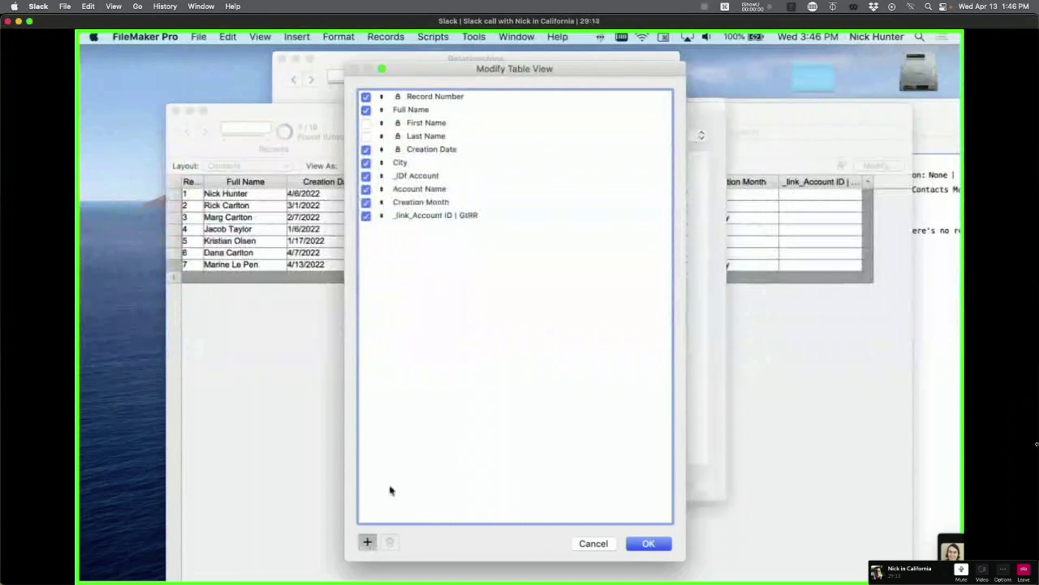
click(368, 543)
double_click(436, 192)
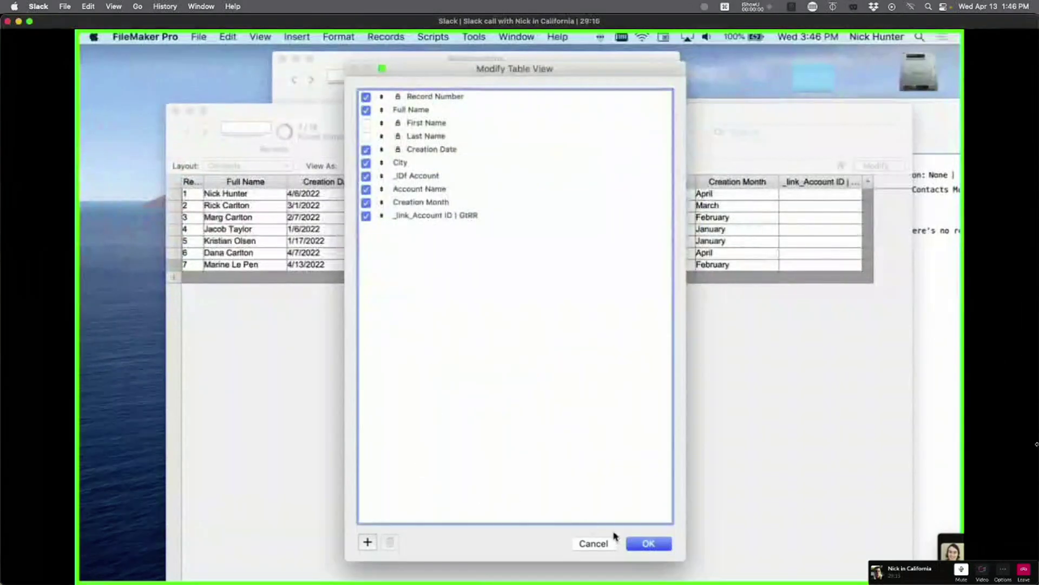
Step: Move the _IDf Account column directly before _link_Account ID | GtRR in the Contacts table view
click(424, 215)
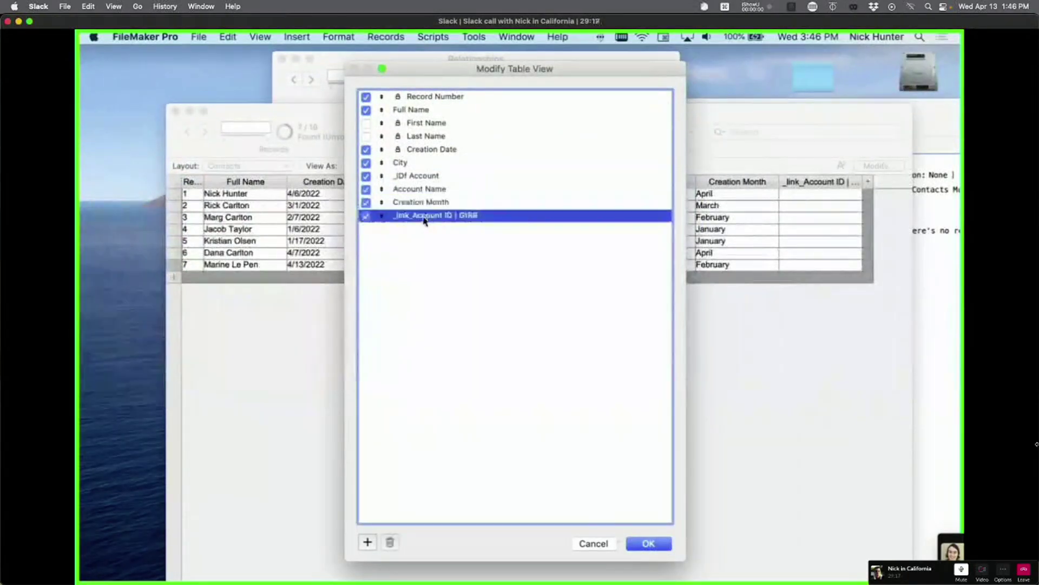
drag(421, 176, 429, 225)
click(429, 225)
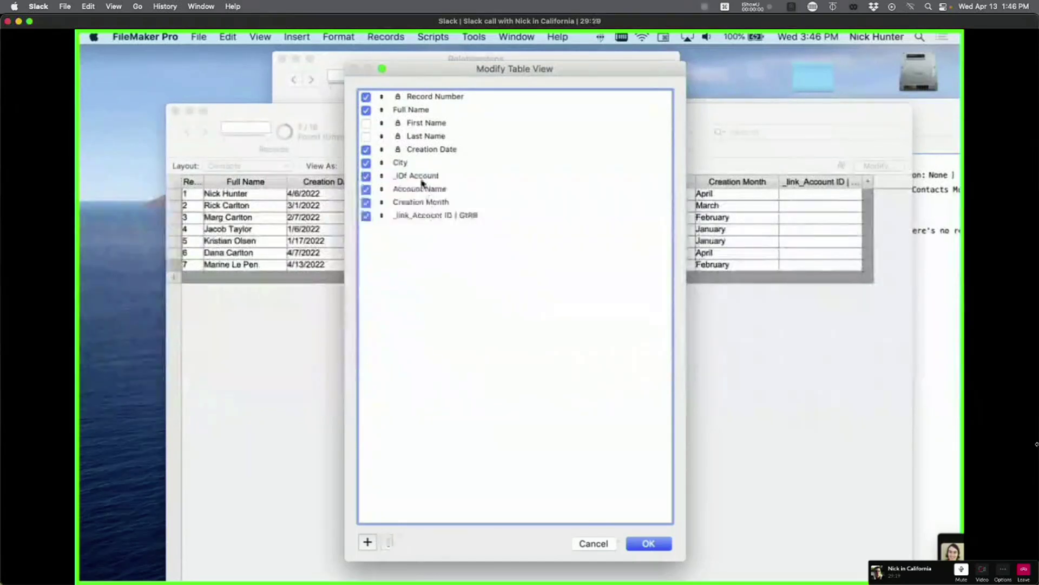
drag(421, 176, 401, 210)
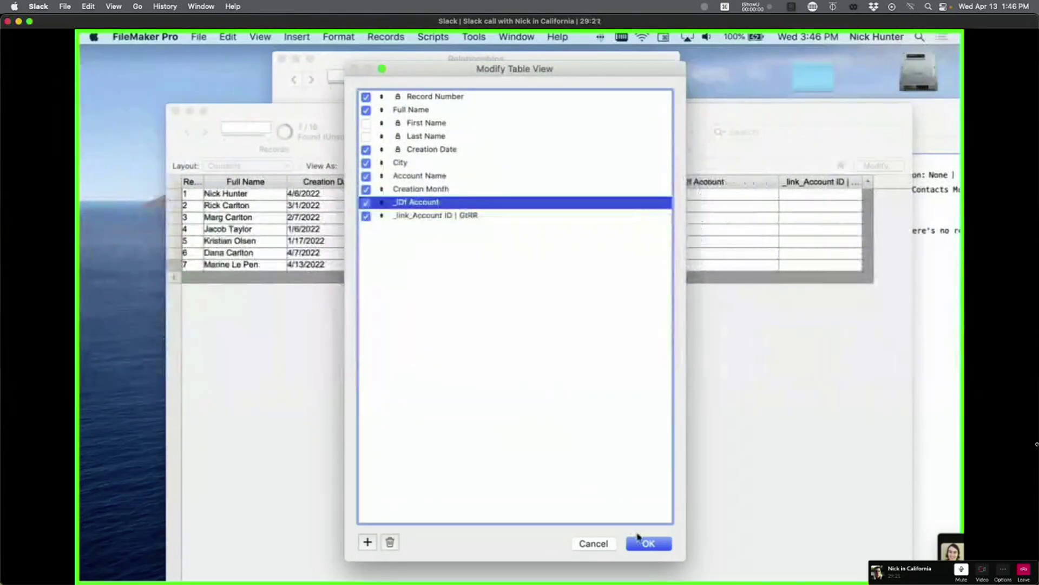
click(638, 538)
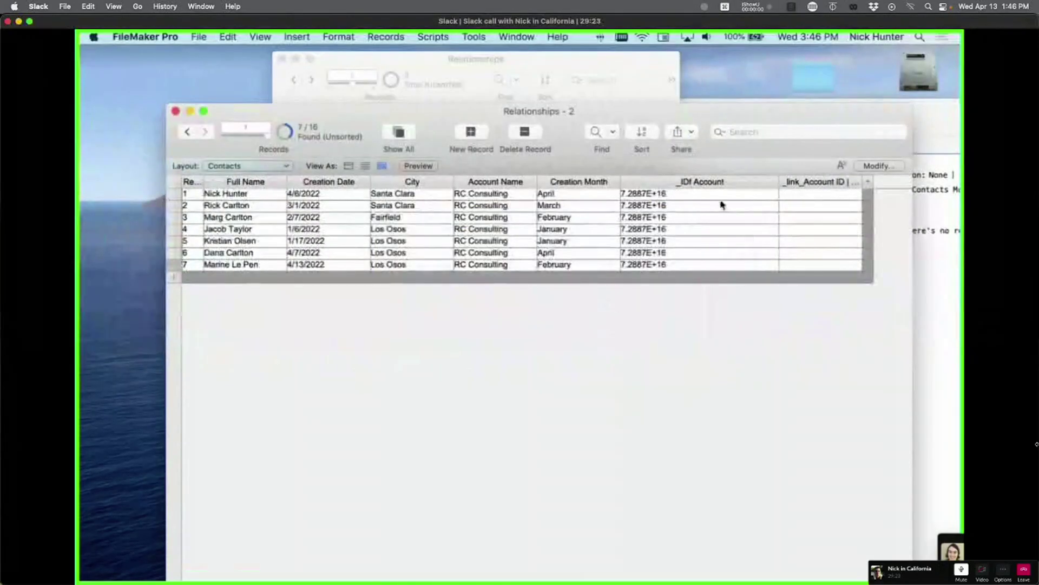
Step: Replace the _IDf Account contents in the found contacts with the calculated result _IDf Account
click(717, 193)
key(super+equal)
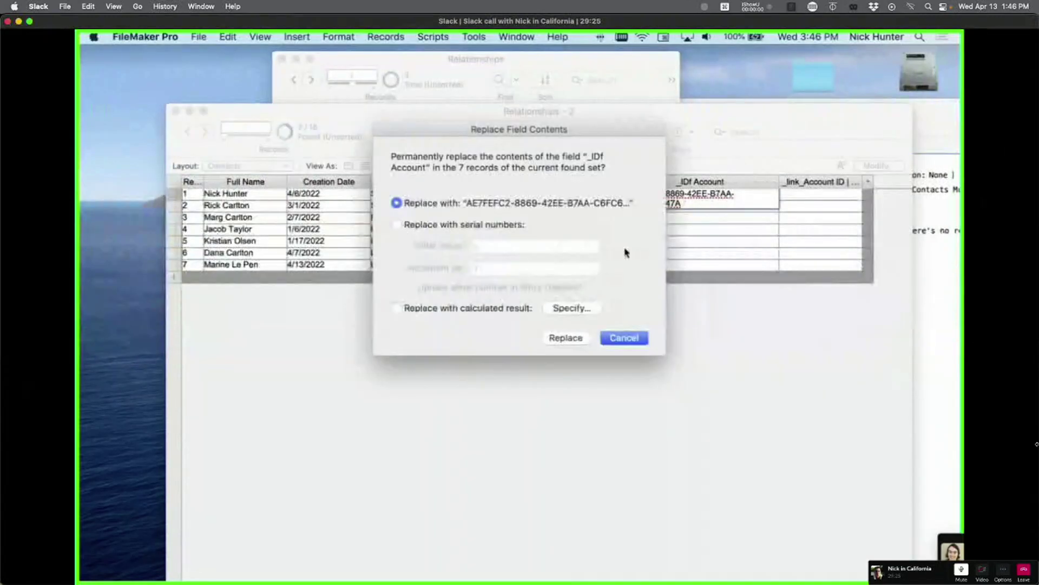
click(556, 304)
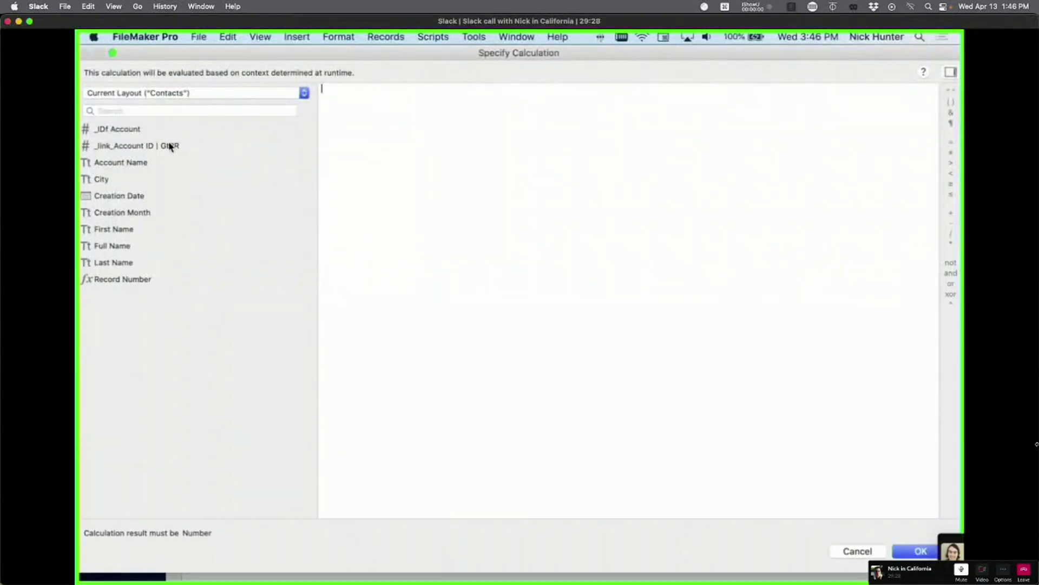
double_click(142, 131)
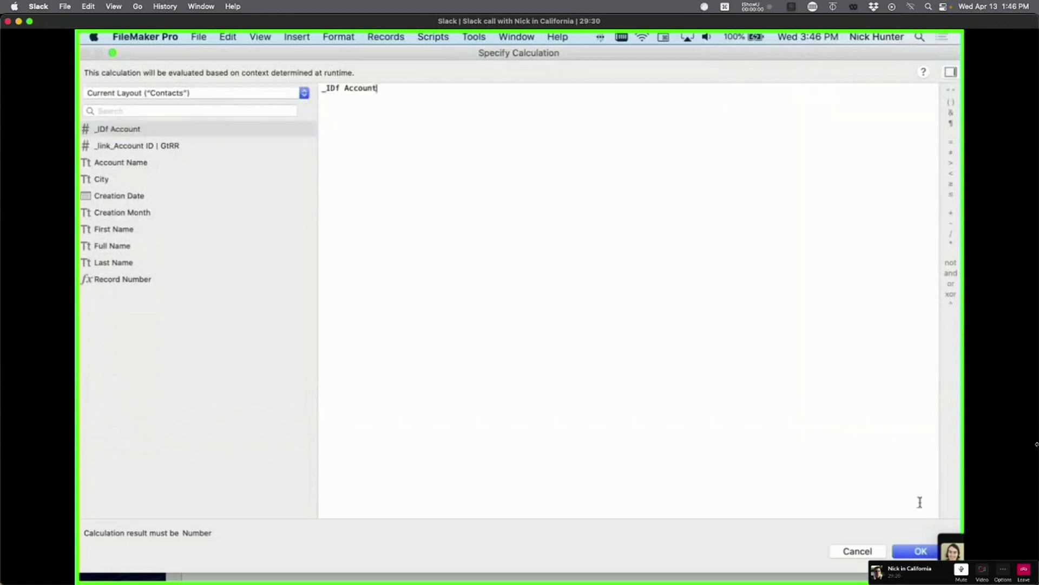
click(921, 550)
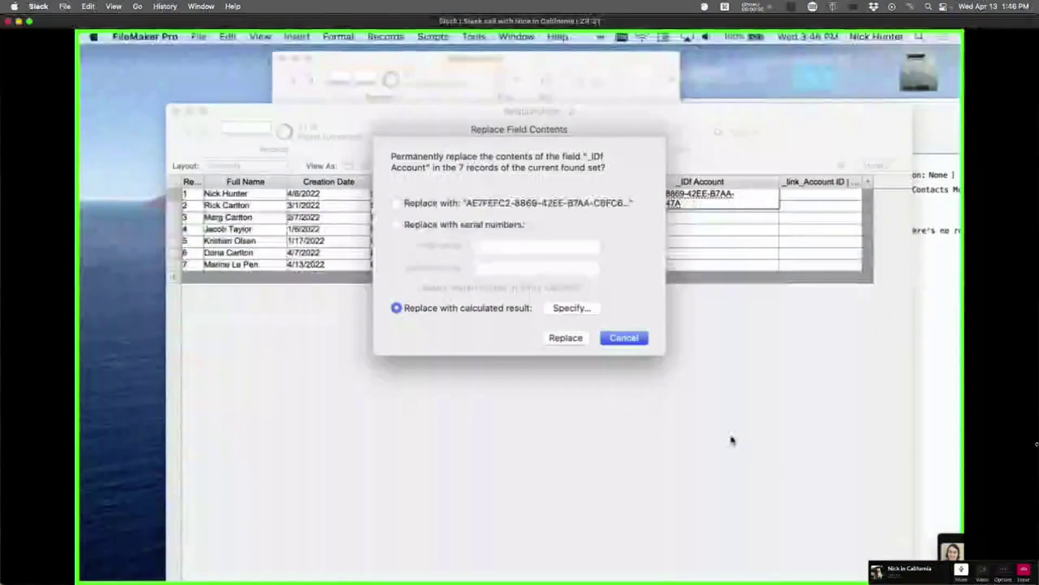
click(565, 338)
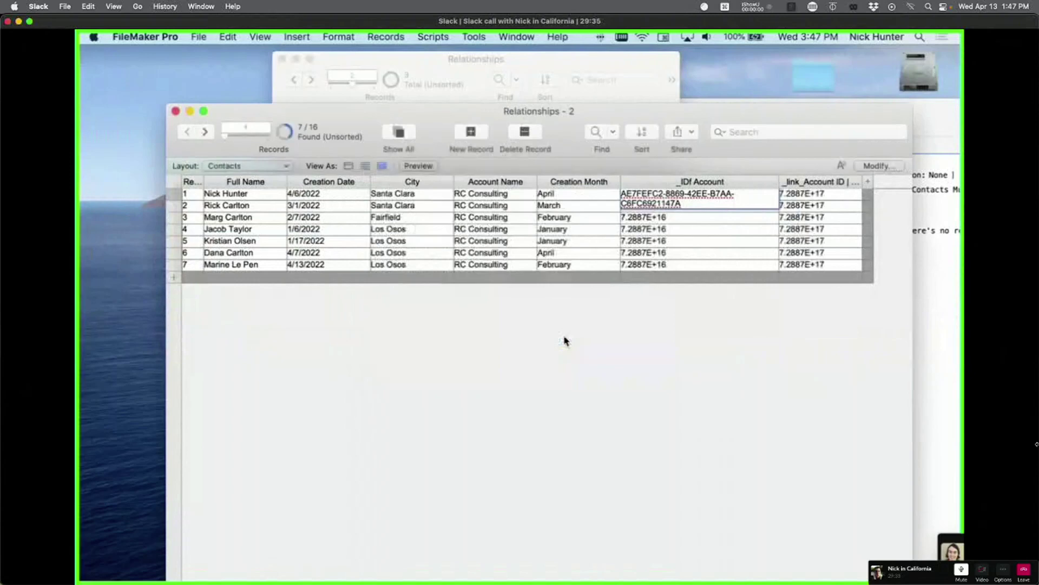
Step: Compare the _IDf Account values with the lines in _link_Account ID | GtRR for several of the found contacts
click(627, 372)
drag(592, 111, 465, 52)
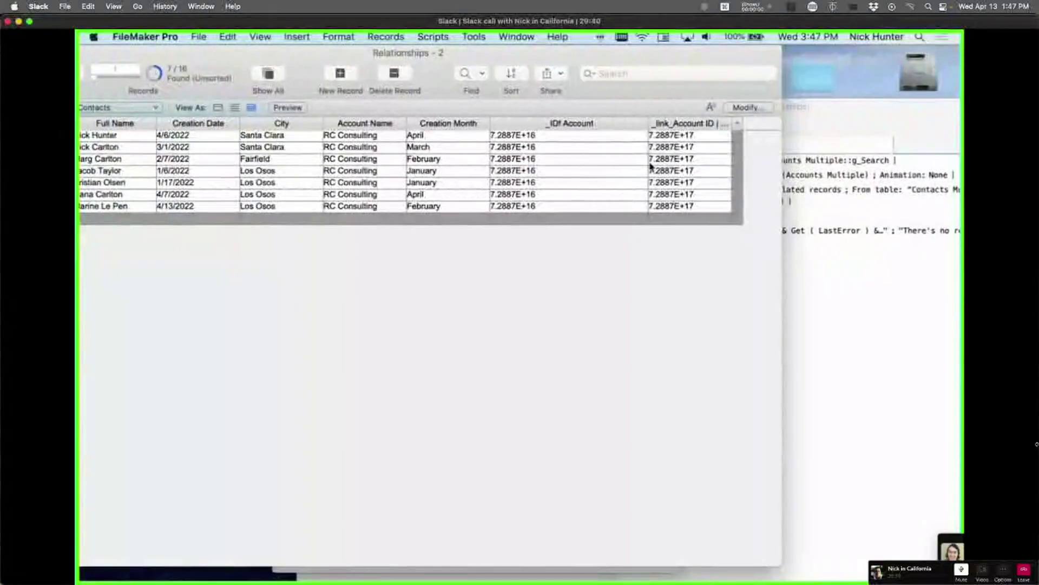
click(685, 134)
drag(665, 161, 472, 134)
click(560, 136)
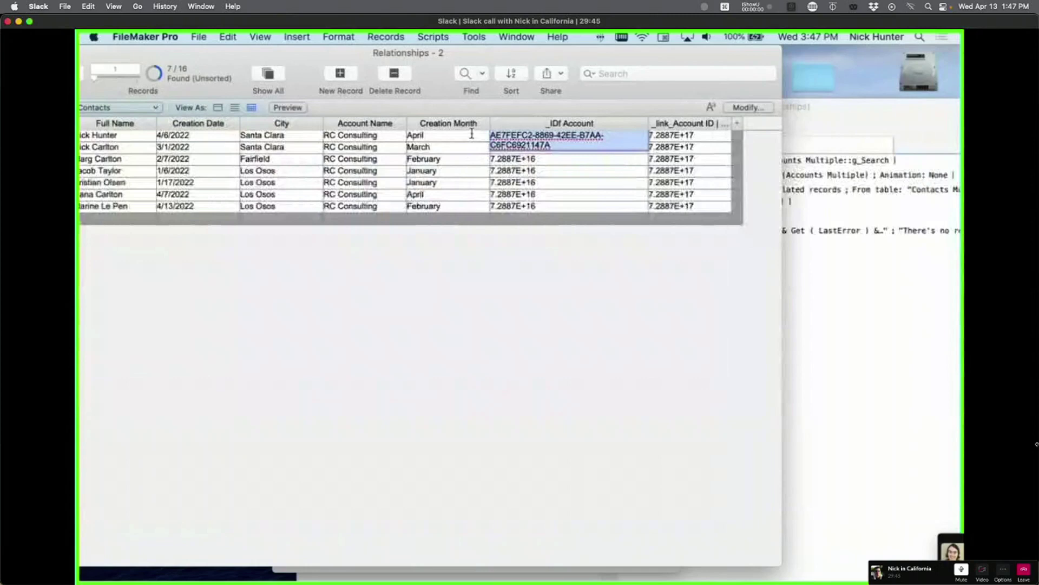
click(698, 139)
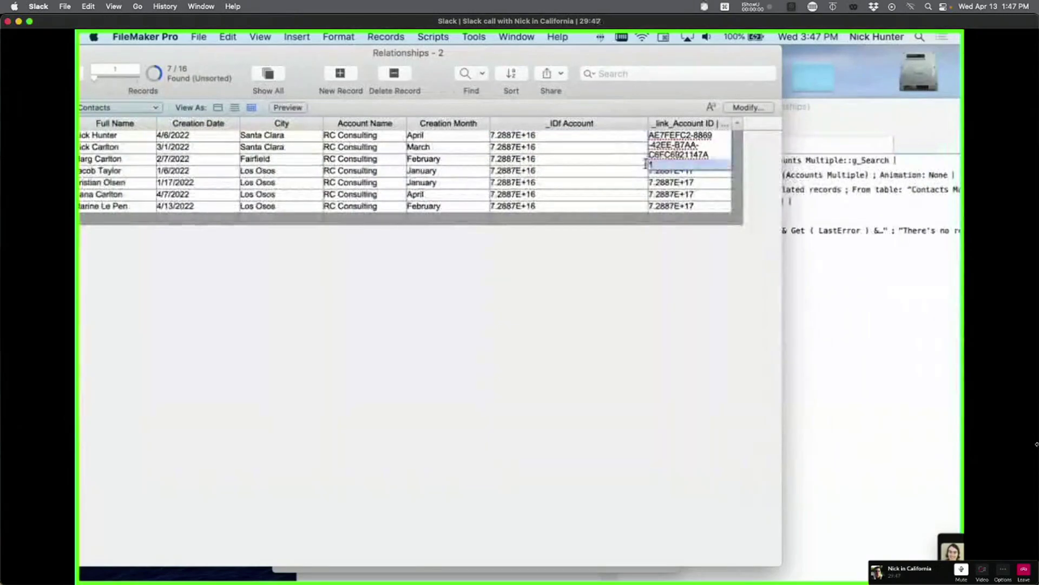
click(662, 184)
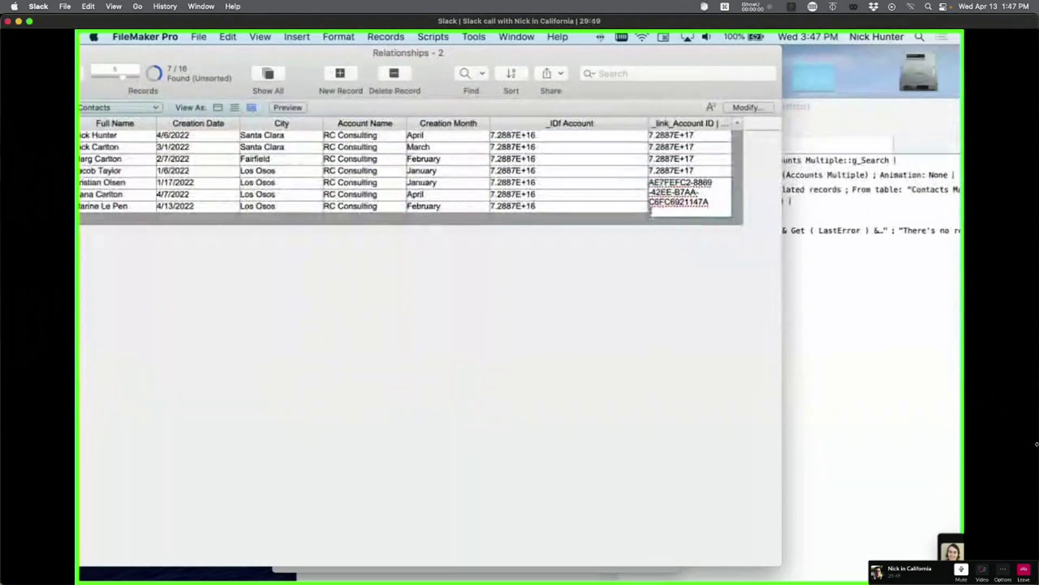
click(660, 213)
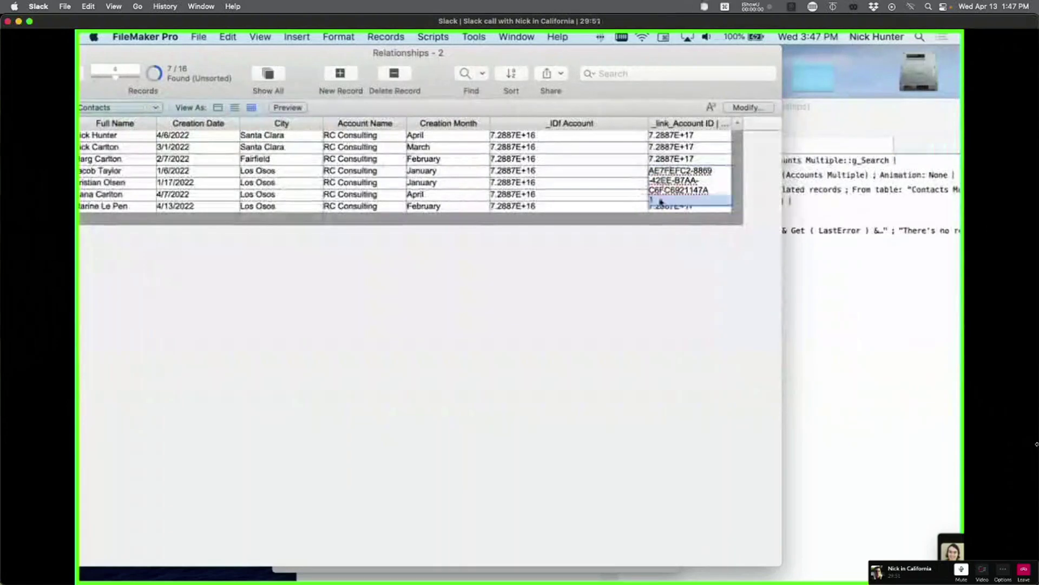
click(670, 158)
click(670, 149)
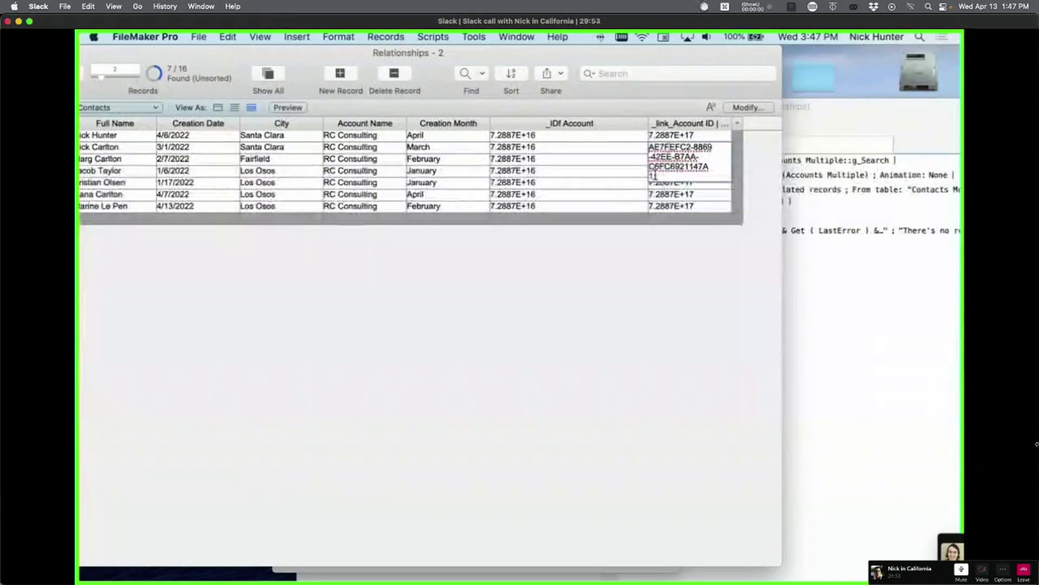
drag(655, 176, 649, 179)
click(539, 159)
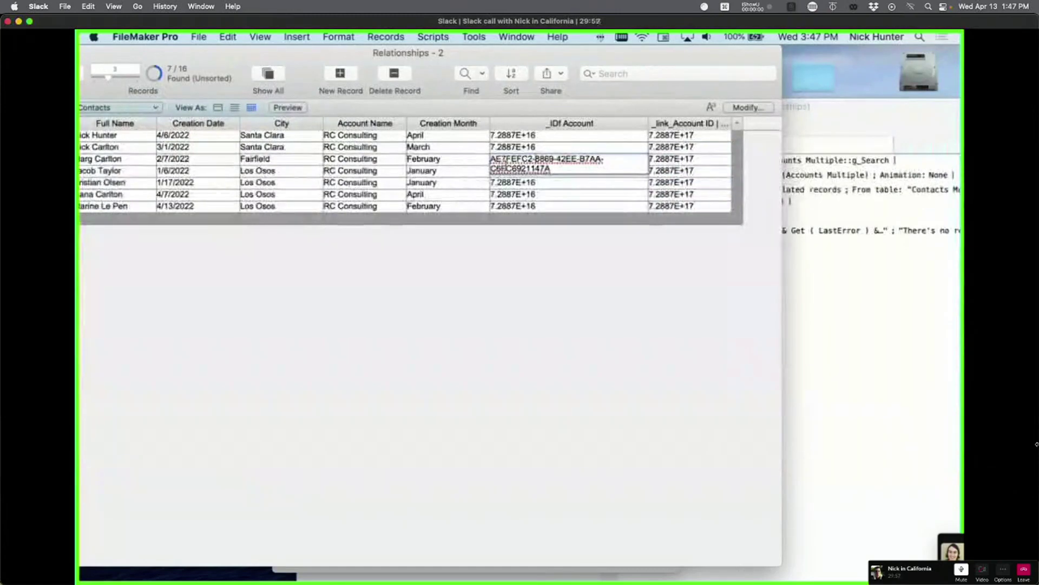
click(681, 162)
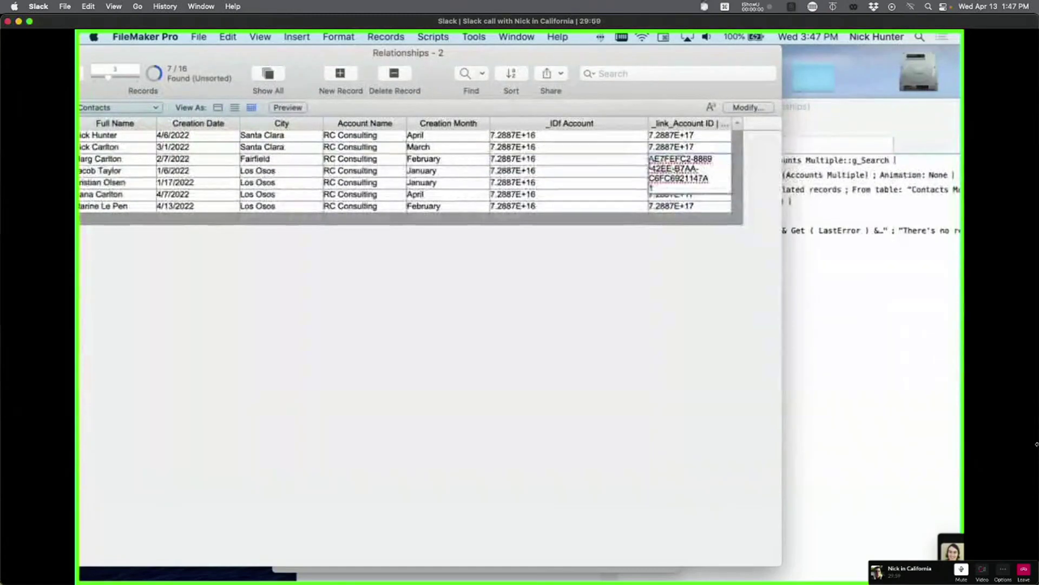
drag(661, 188, 621, 189)
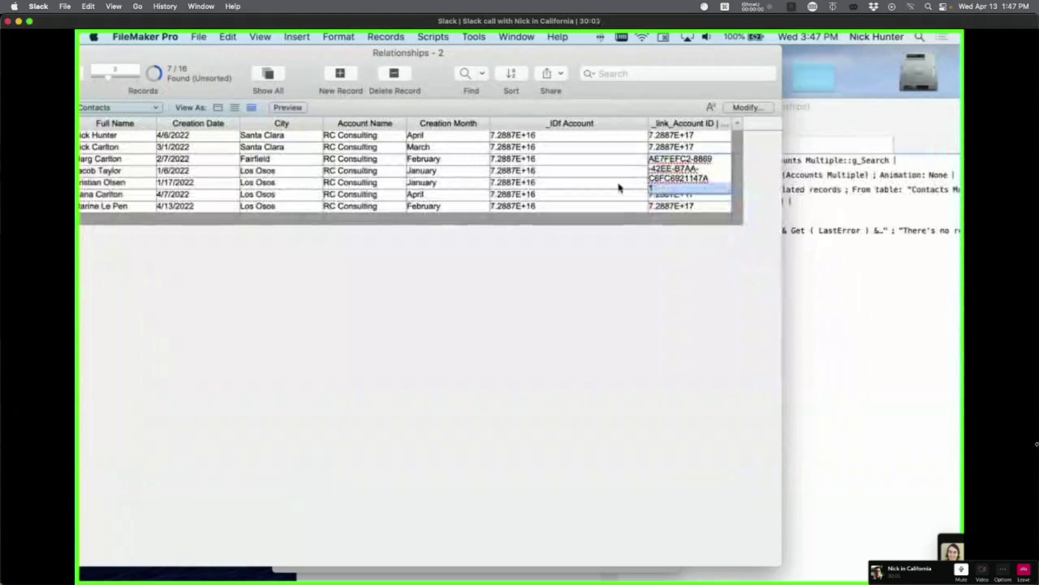
click(524, 159)
click(712, 165)
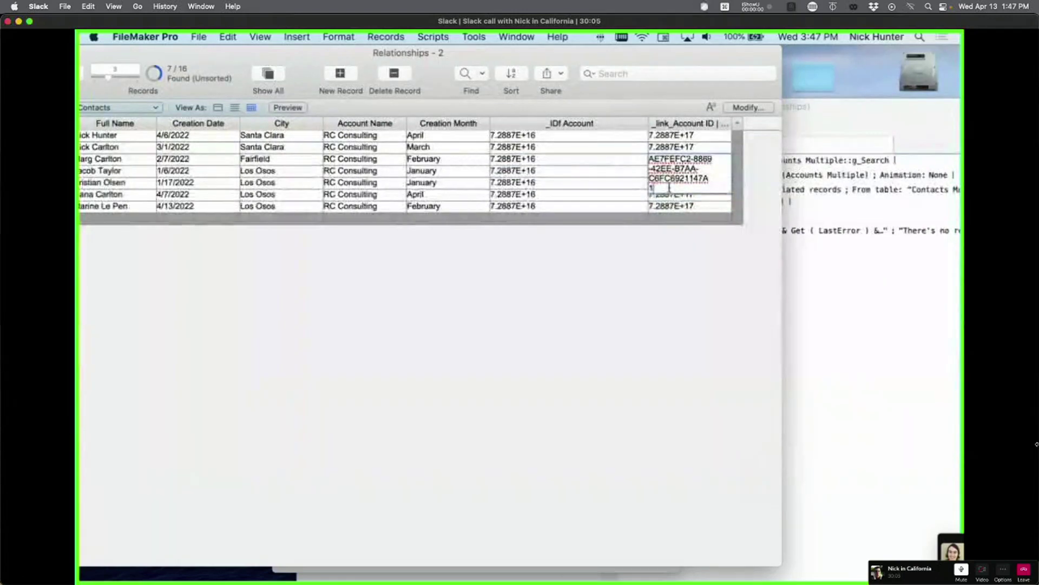
Step: Show all contact records and replace their _IDf Account contents with the calculated result _IDf Account
click(547, 287)
click(268, 75)
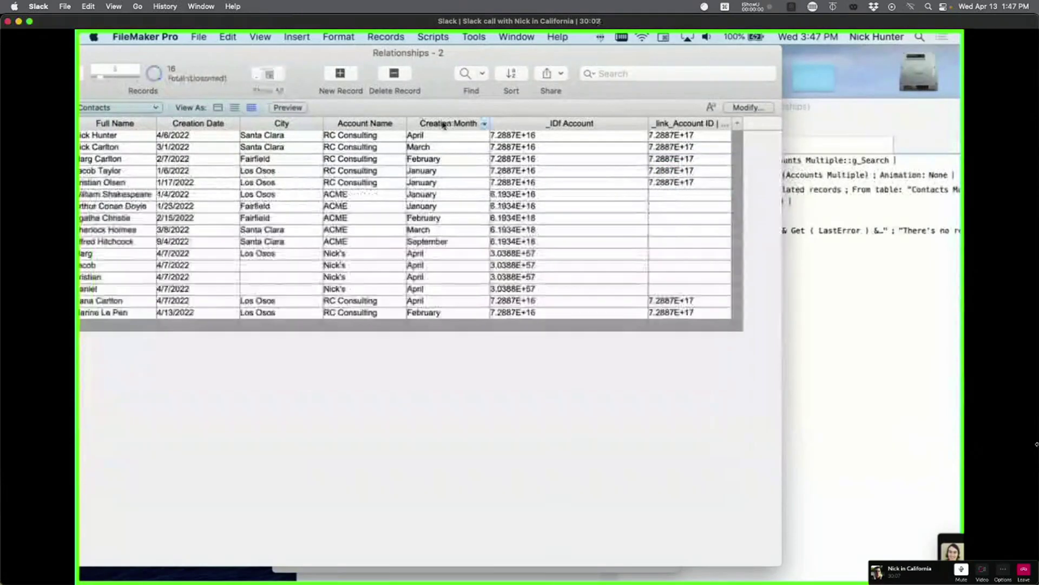
click(548, 140)
key(super+equal)
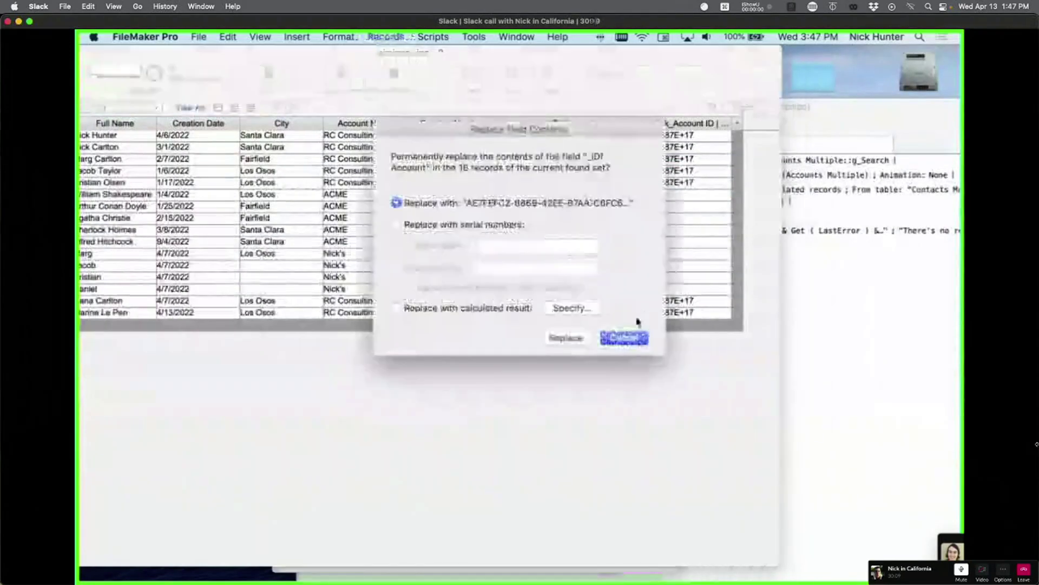
click(587, 309)
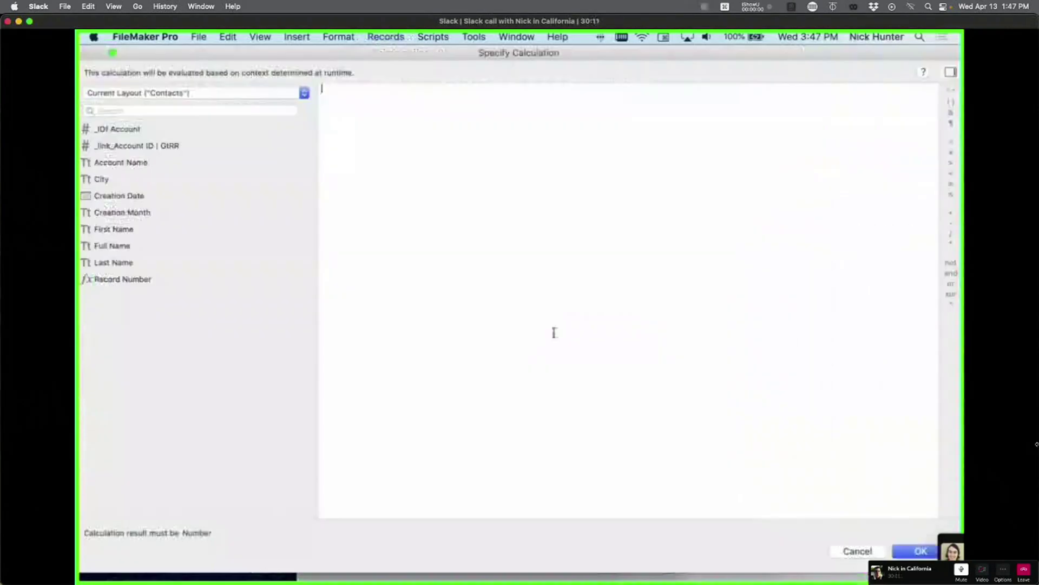
double_click(139, 132)
click(905, 552)
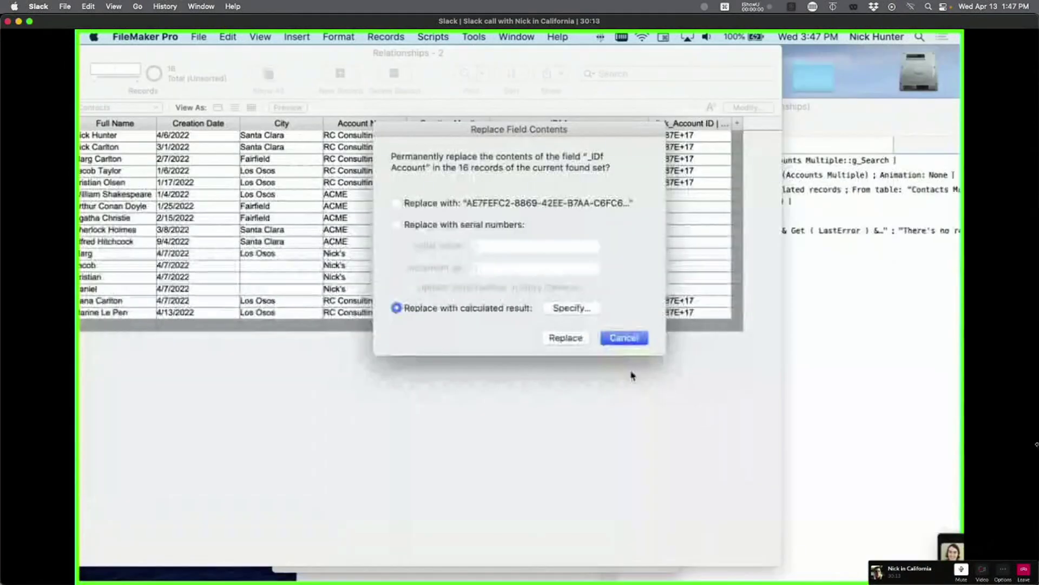
click(566, 338)
Step: Examine the lines in _link_Account ID | GtRR for several contacts across the different accounts
click(682, 182)
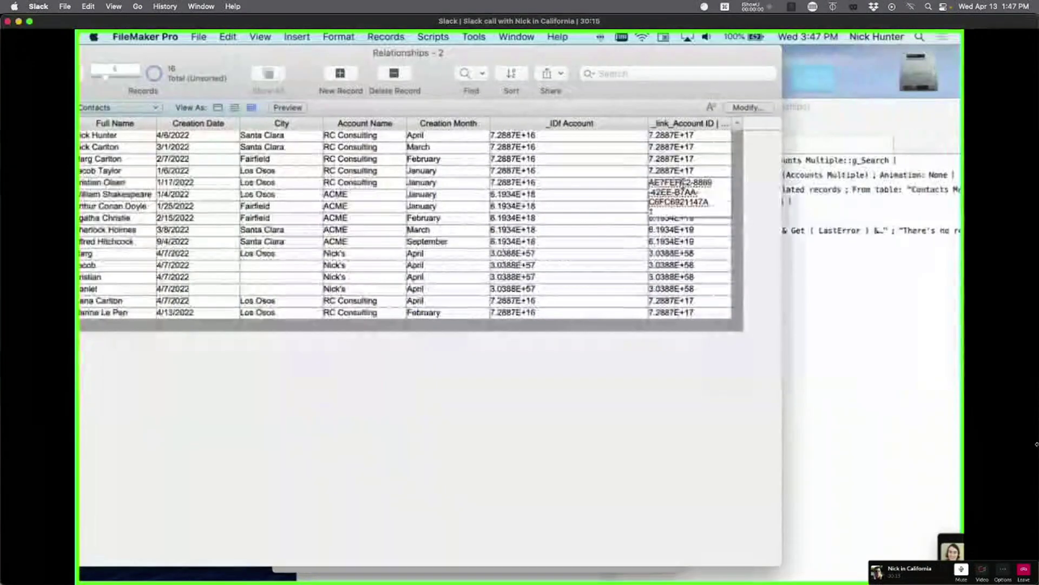
click(678, 234)
click(677, 279)
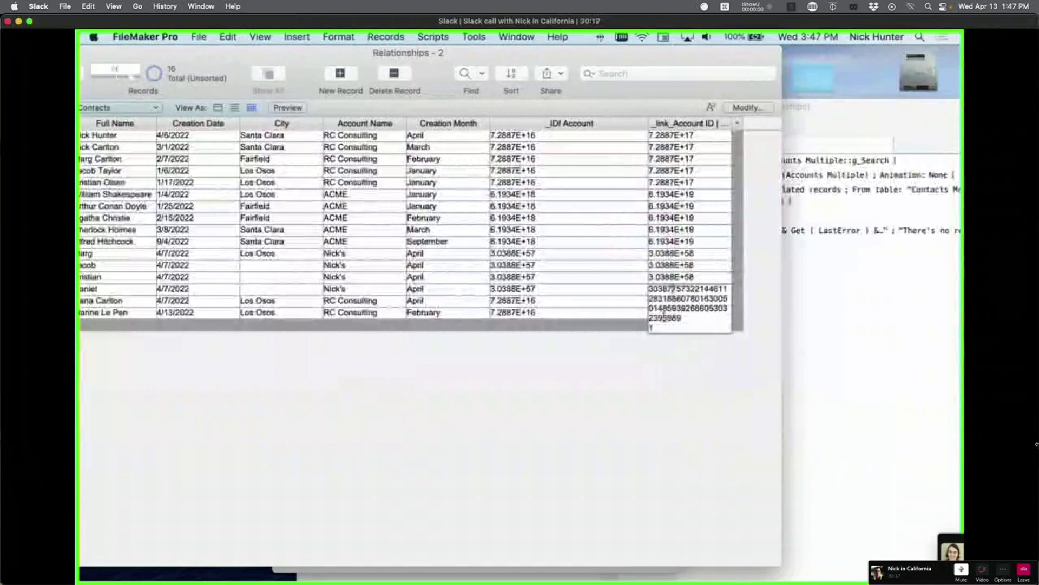
click(674, 207)
click(672, 159)
click(674, 145)
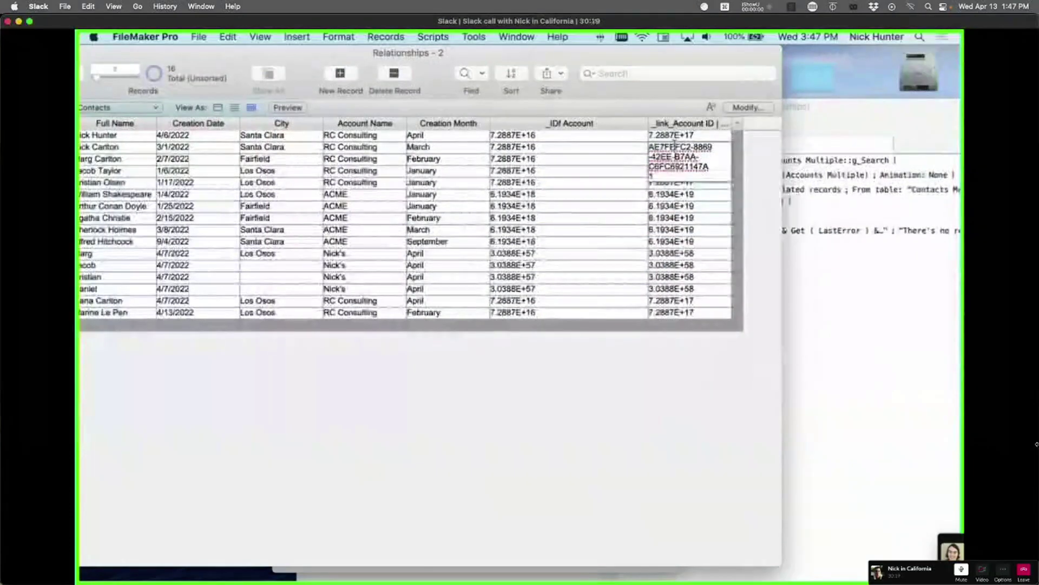
click(656, 393)
Step: Move the Contacts table window down out of the way and bring the Accounts Copy window forward, widened
drag(356, 62, 409, 67)
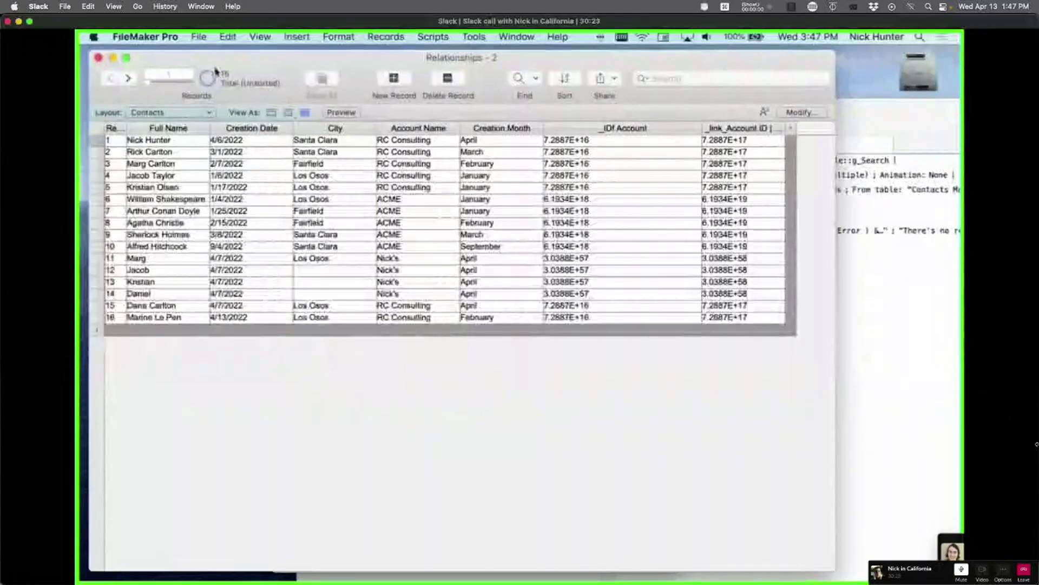
drag(222, 61, 315, 347)
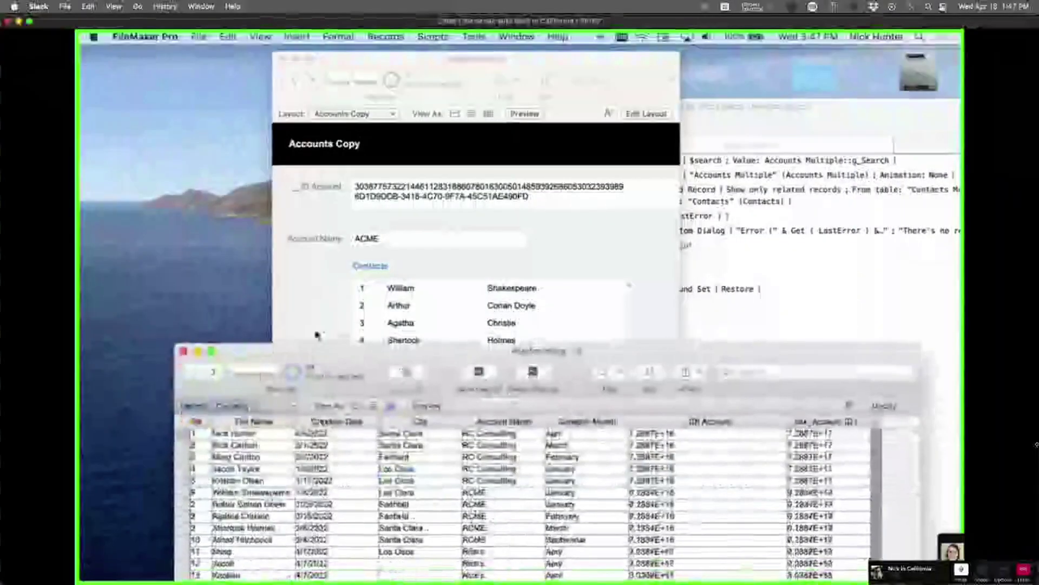
click(326, 214)
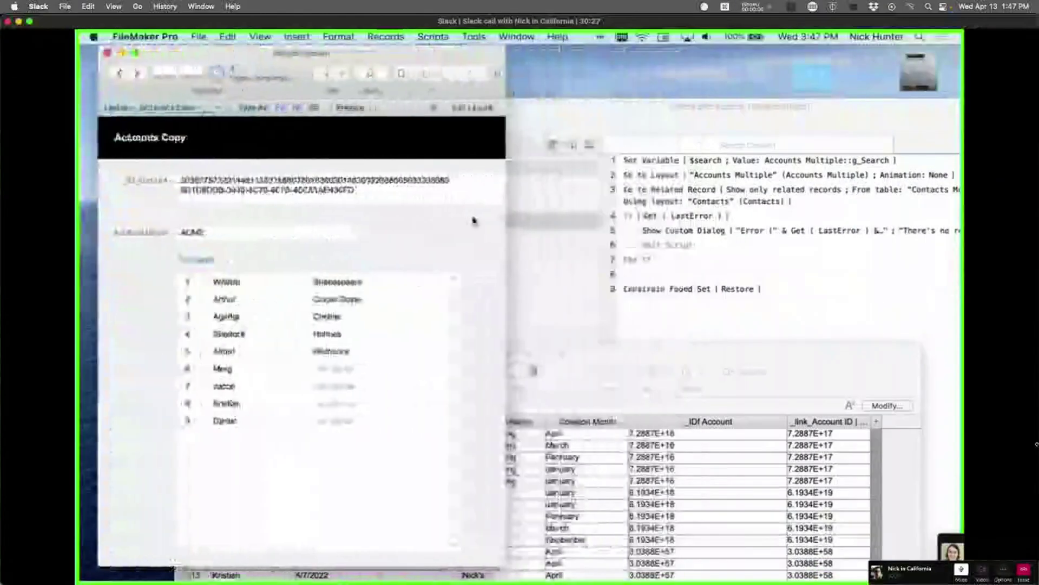
drag(504, 238, 746, 241)
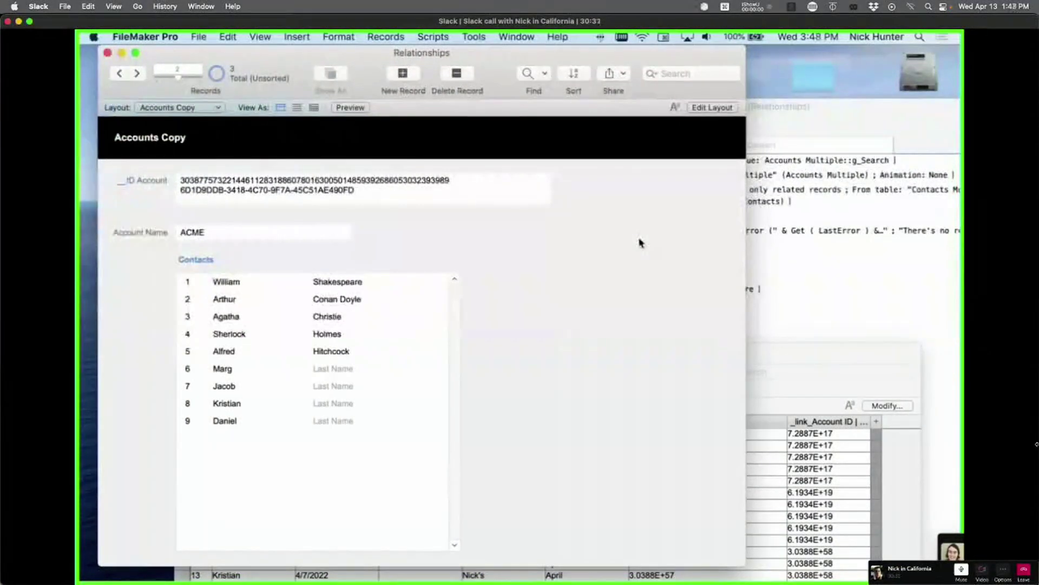
Step: Change the Accounts to Contacts 2 relationship so g_Relationship Filter matches _link_Account ID | GtRR, and save the database changes
key(super+shift+d)
click(558, 75)
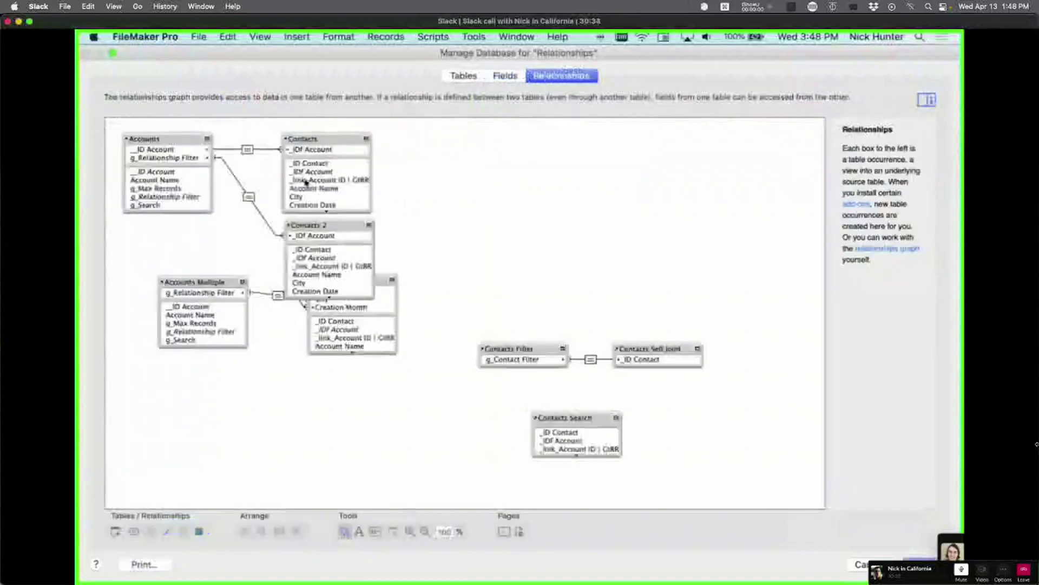
double_click(248, 197)
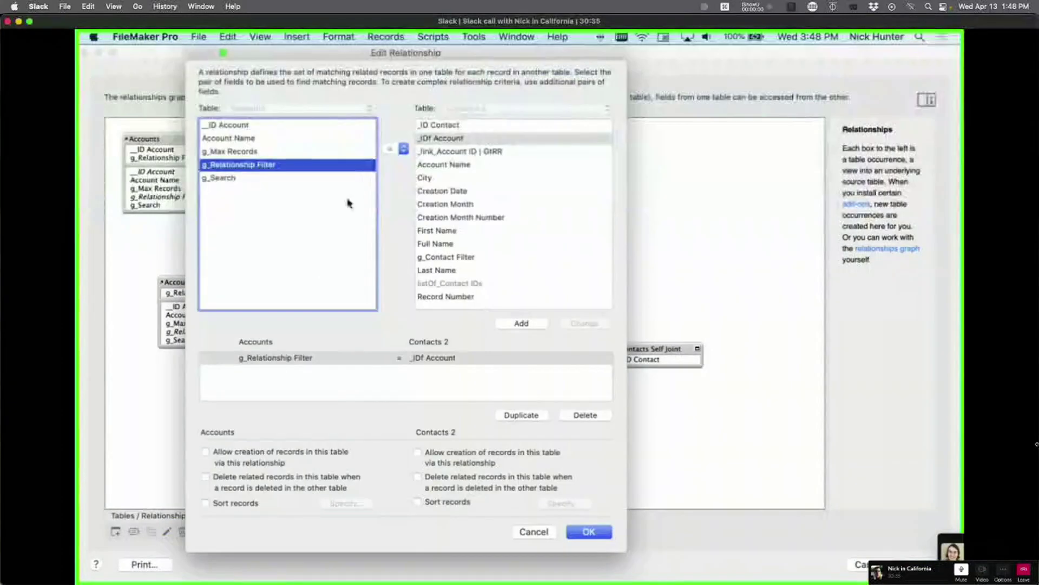
click(444, 151)
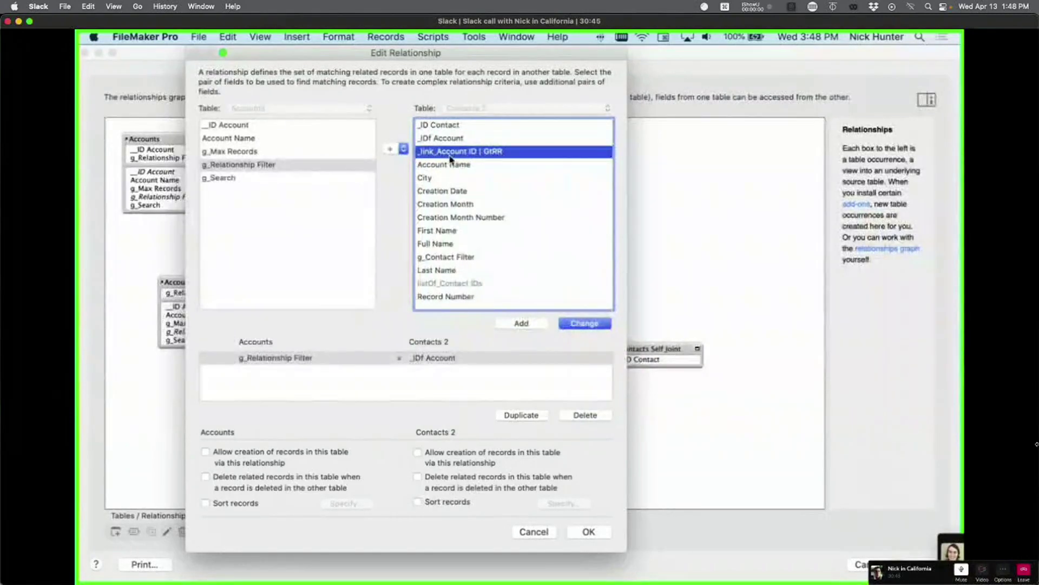
click(435, 140)
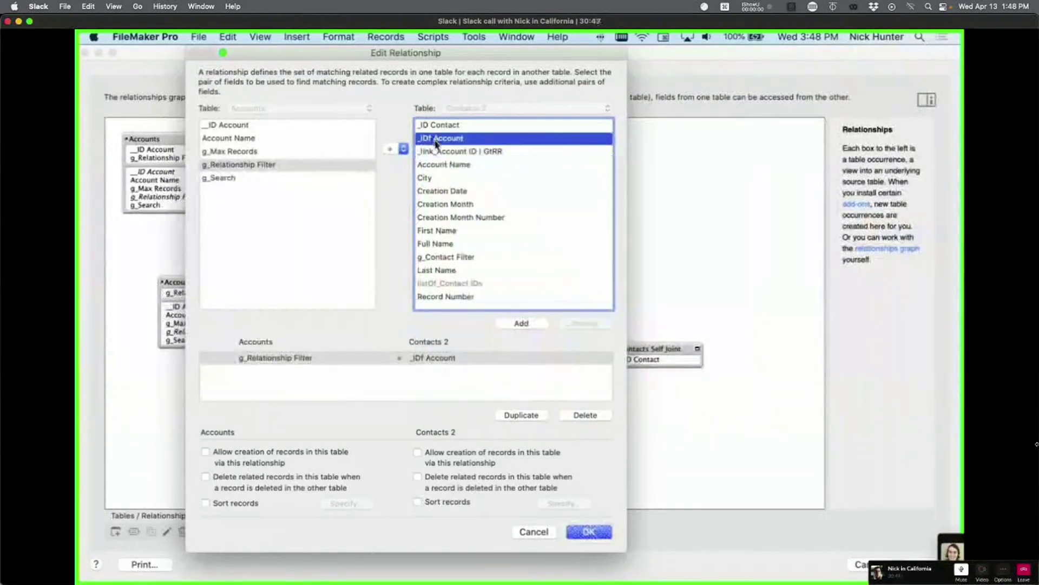
click(441, 152)
click(585, 323)
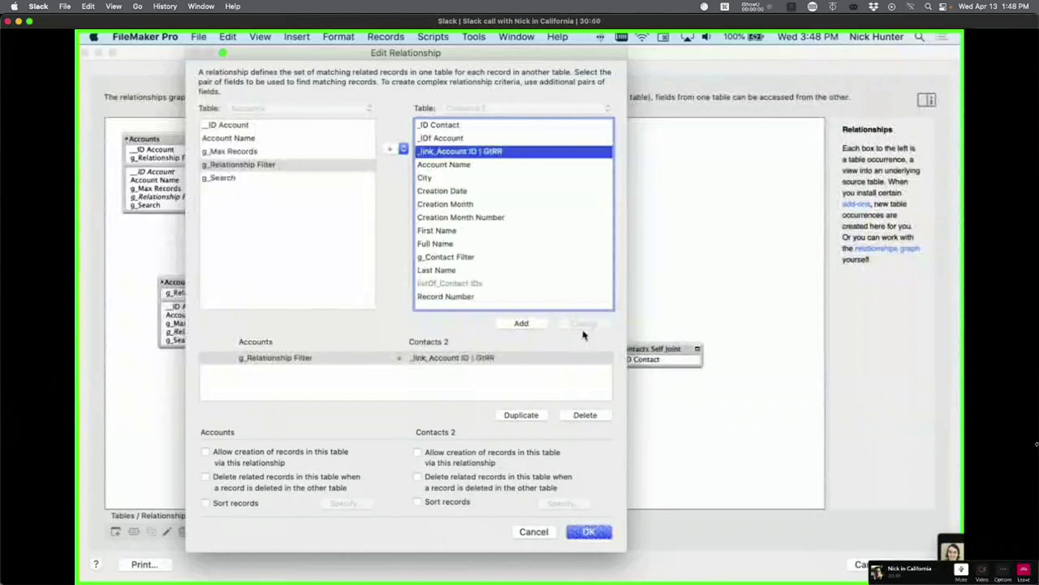
click(589, 532)
key(Return)
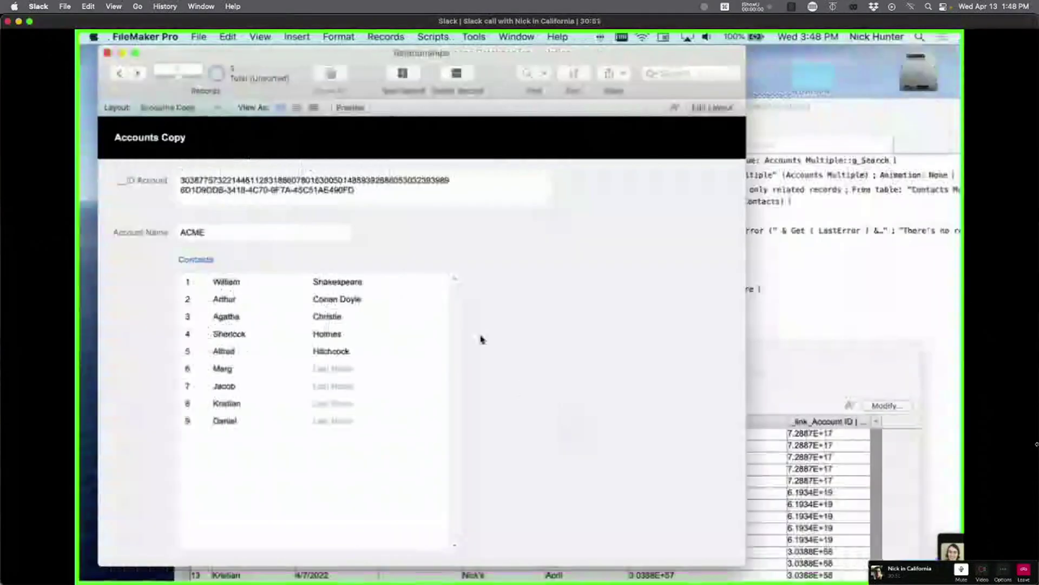
Step: Replace the entire relationship filter value on the ACME record in Accounts Copy with 1
click(382, 195)
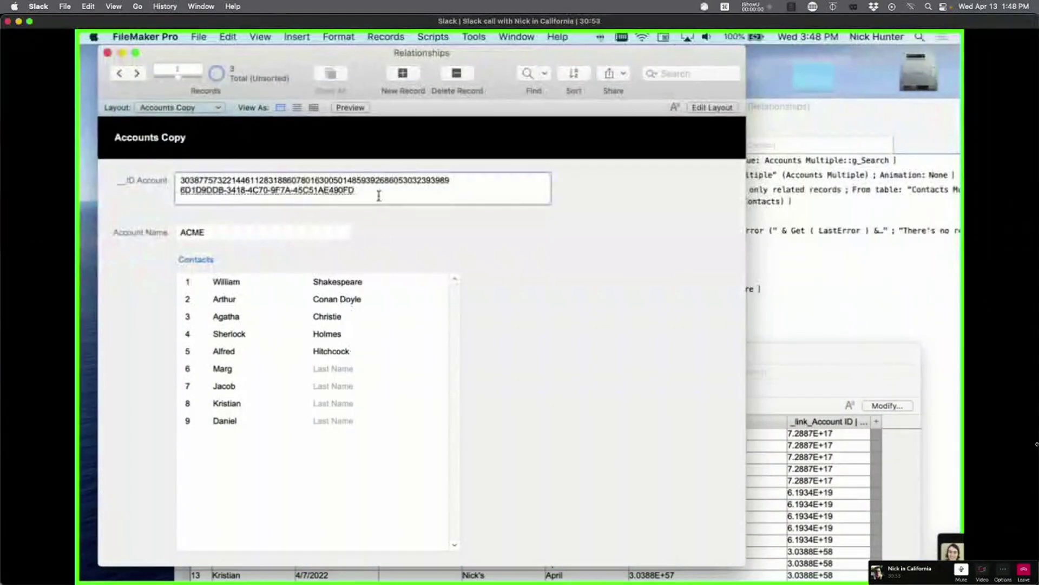
drag(384, 194, 172, 169)
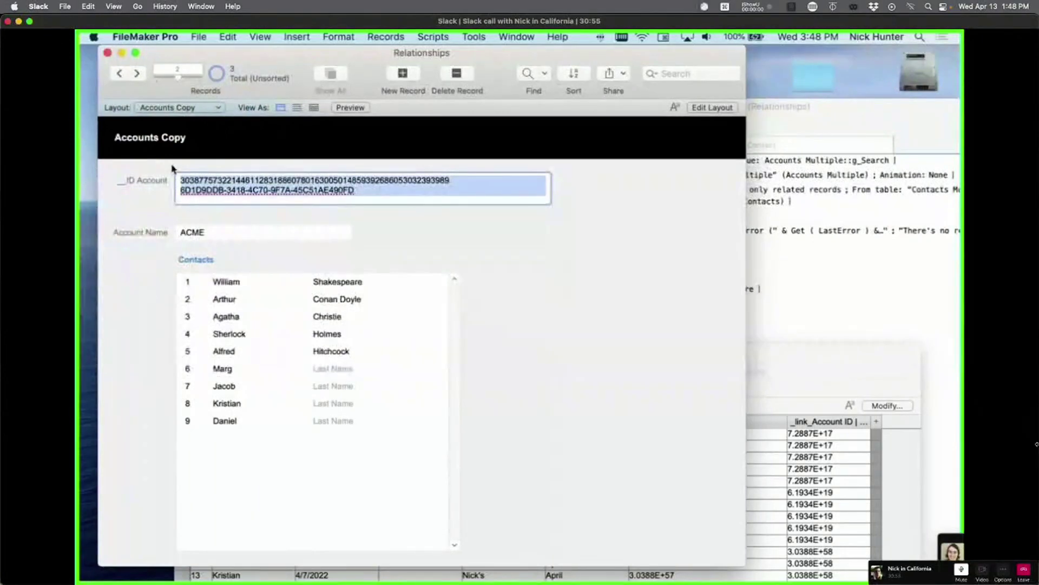
text(1)
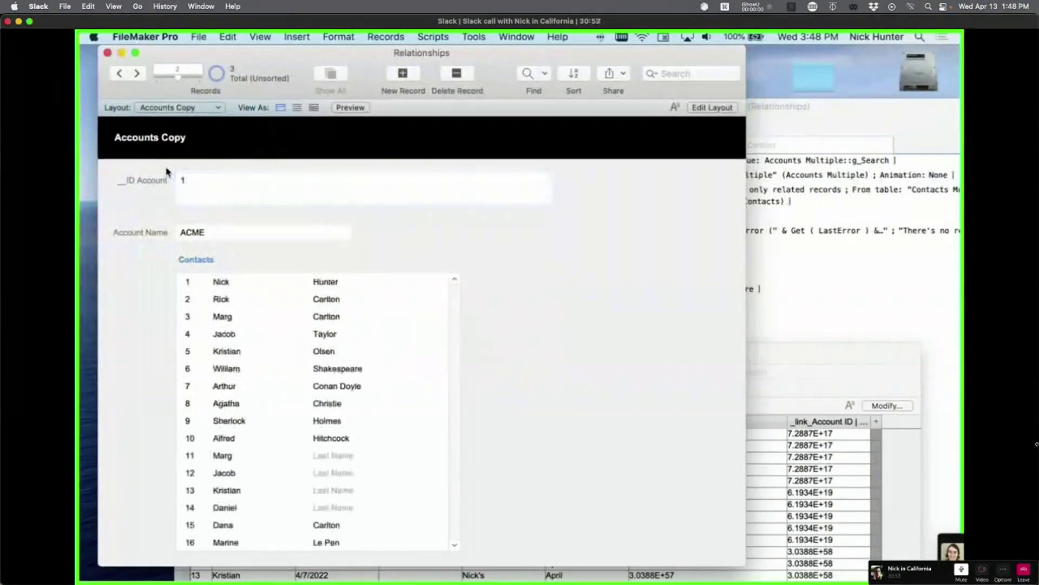
click(194, 189)
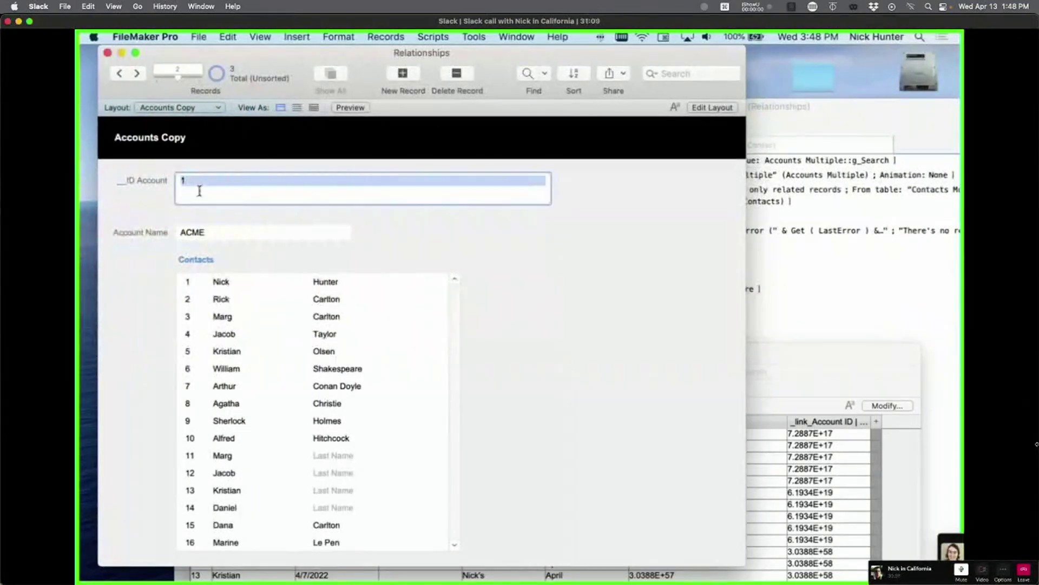
Step: Copy ACME's account ID from the Accounts layout and paste it over the filter value in Accounts Copy
click(178, 107)
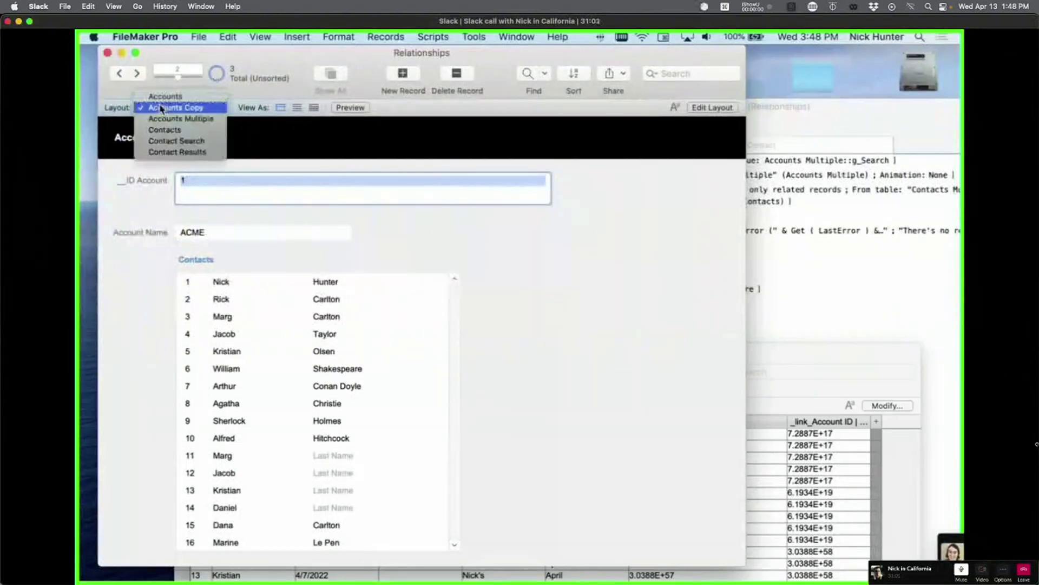
click(162, 94)
click(224, 186)
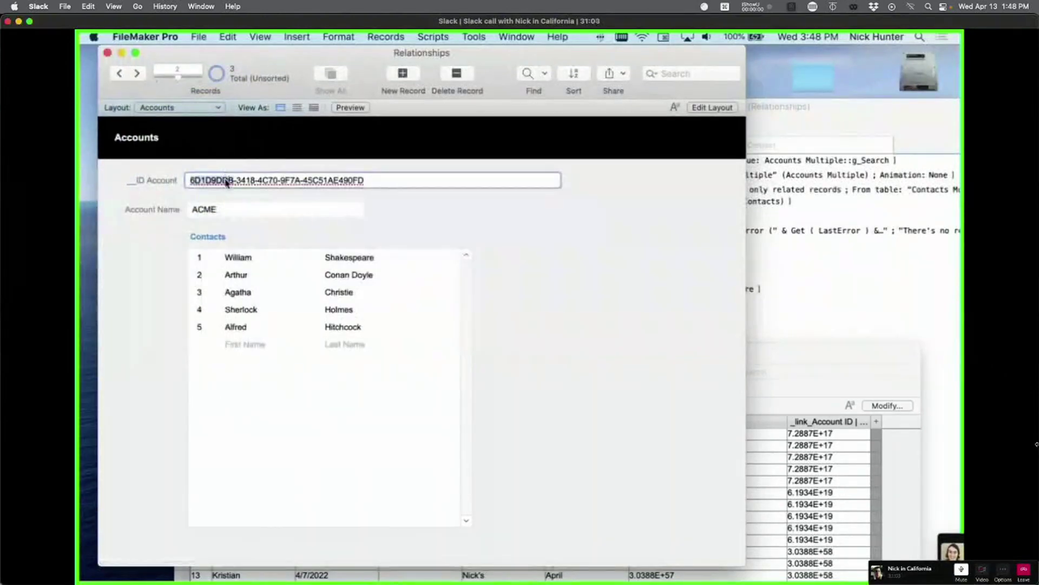
key(super+a)
click(157, 107)
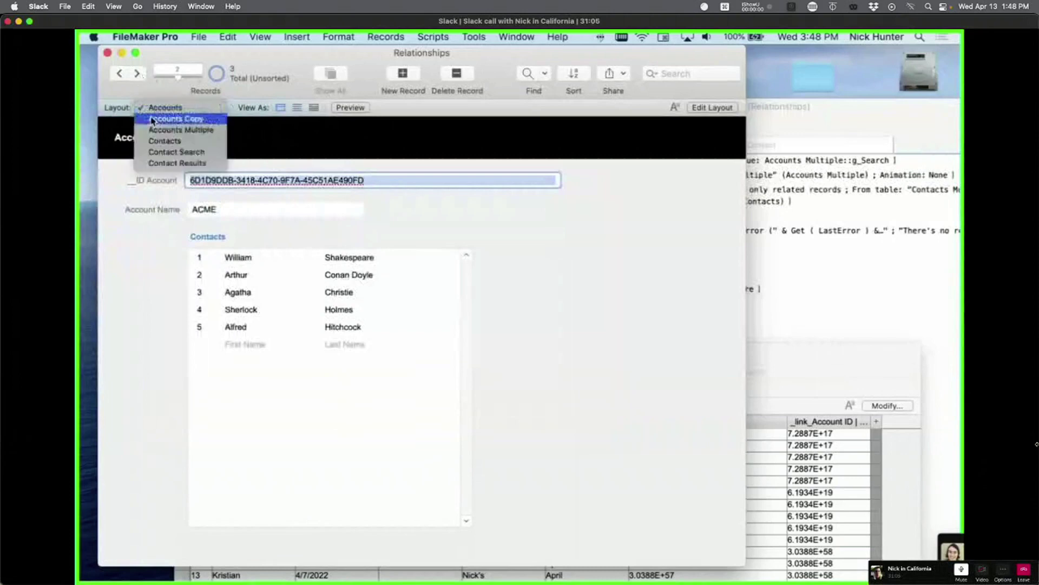
click(162, 120)
click(228, 188)
key(super+a)
key(super+v)
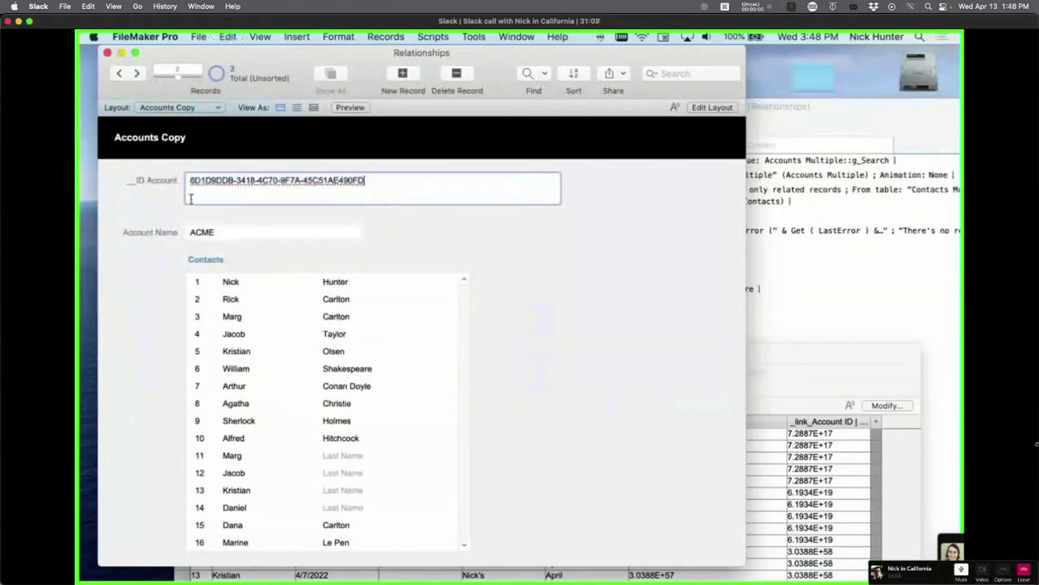
click(167, 201)
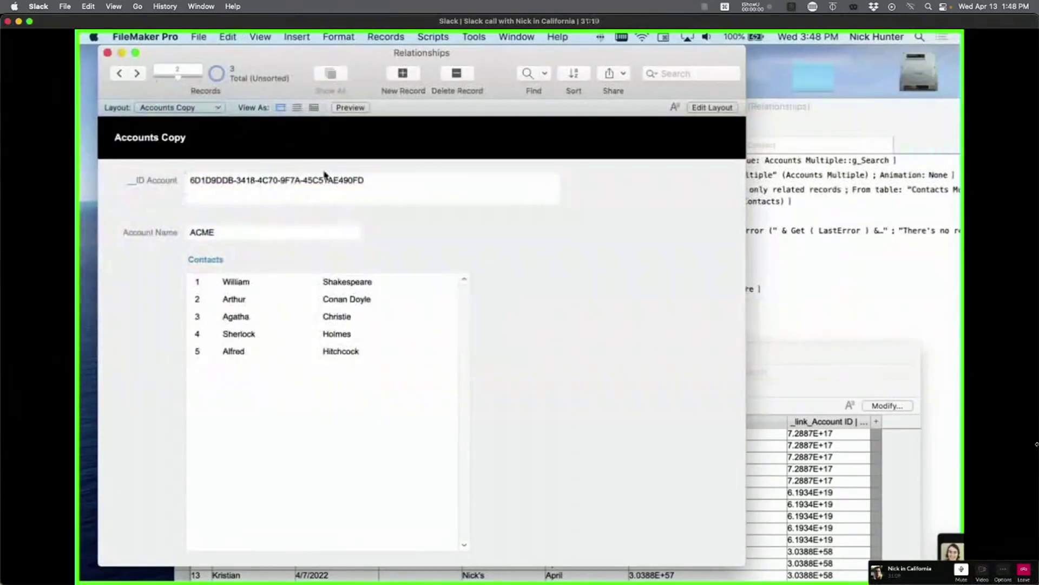
Step: Cut the account ID from the filter field in Accounts Copy and enter 1 in its place
click(387, 187)
key(super+a)
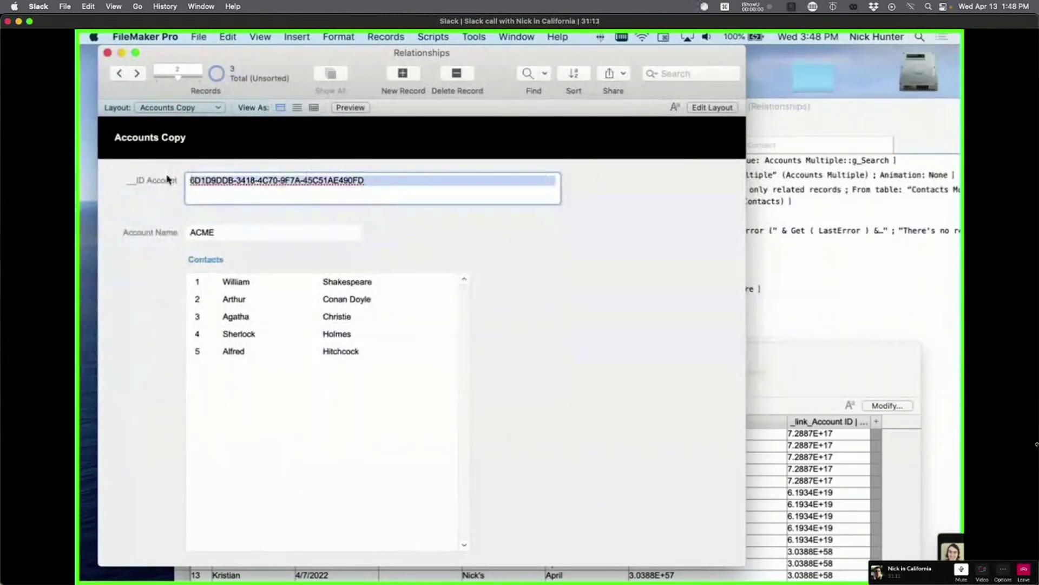
key(super+x)
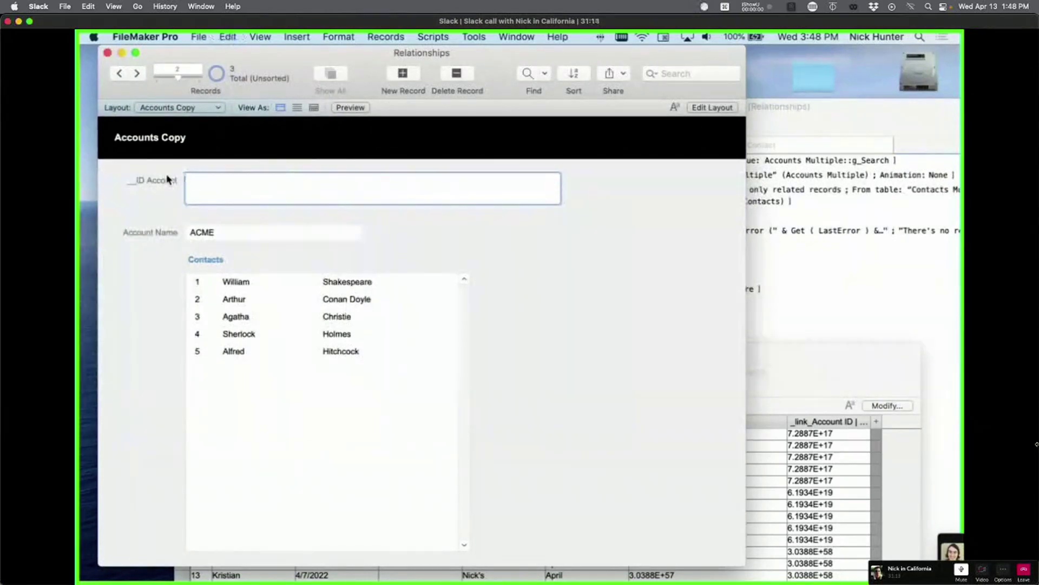
click(169, 192)
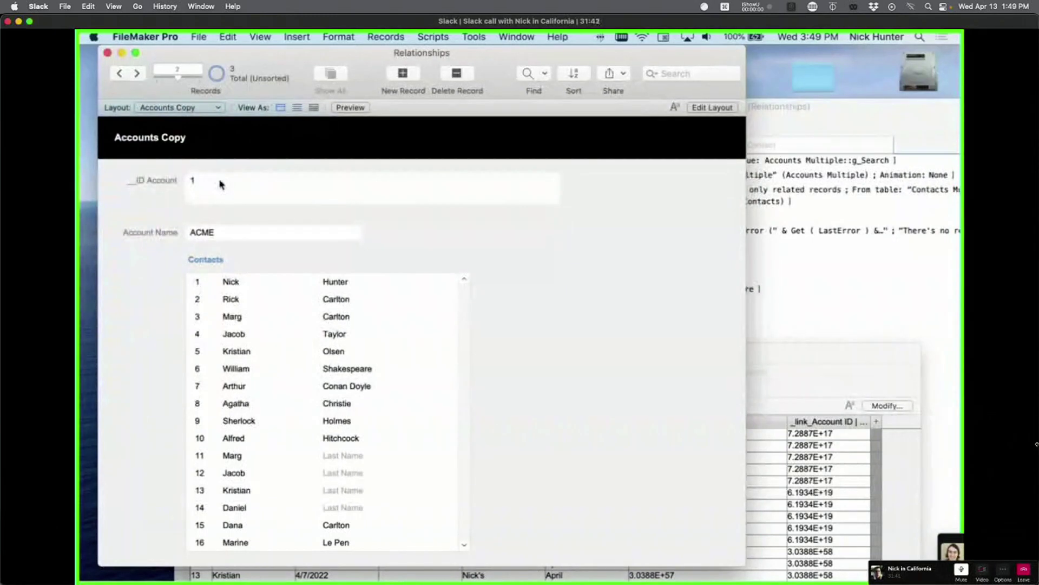
Step: Check which fields link Accounts to Contacts 2 in the relationships graph, and leave without saving changes
key(super+shift+d)
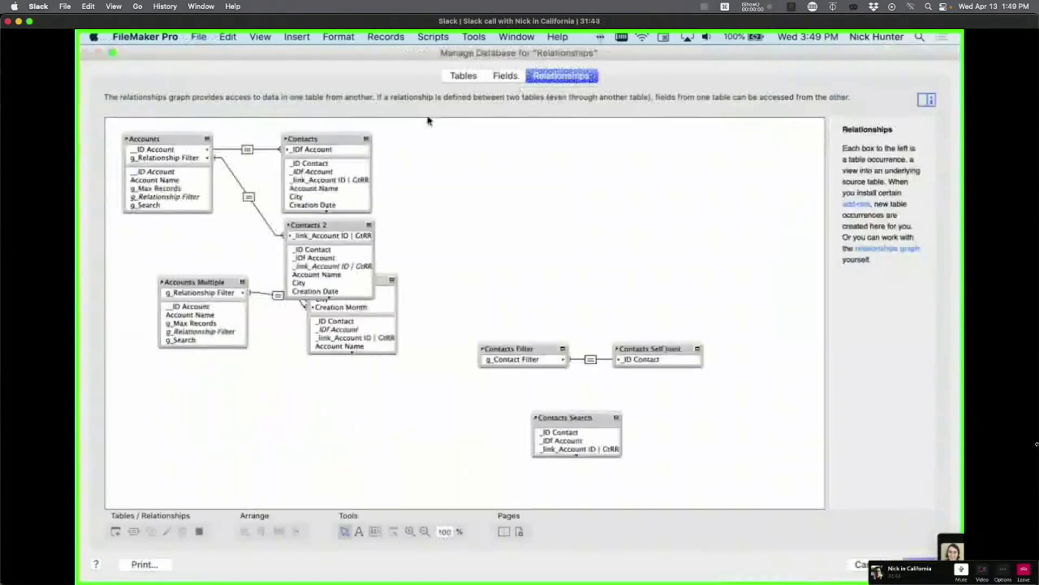
click(141, 160)
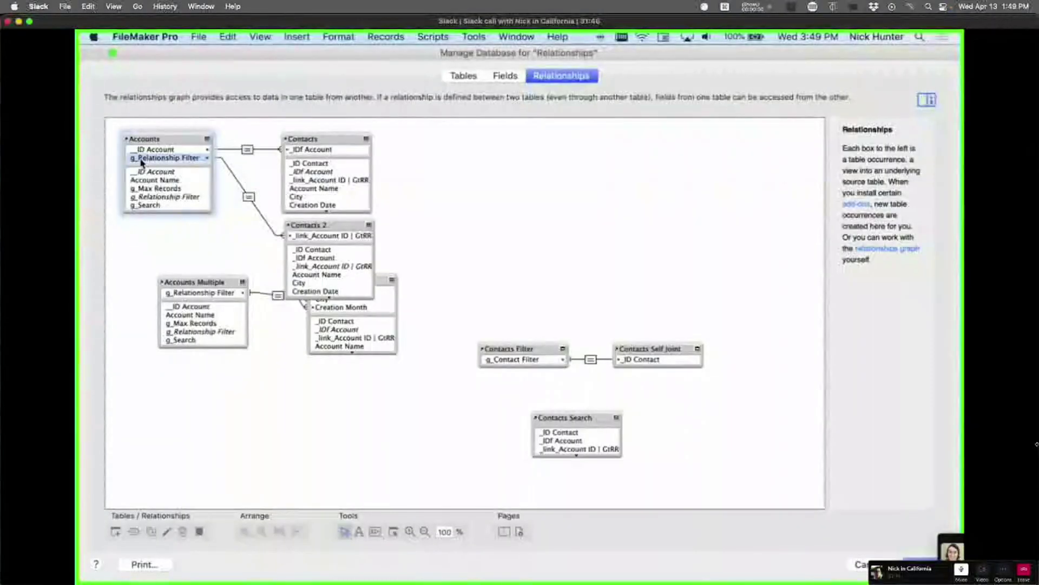
key(Escape)
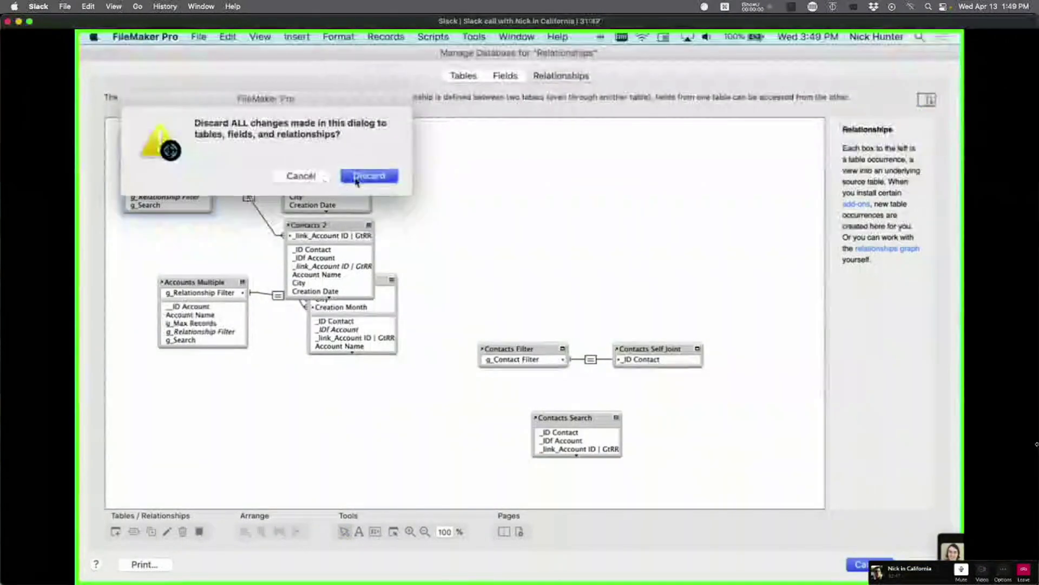
click(364, 175)
Step: Specify g_Relationship Filter for the field beside the __ID Account label on the Accounts Copy layout, with a field label created
click(213, 196)
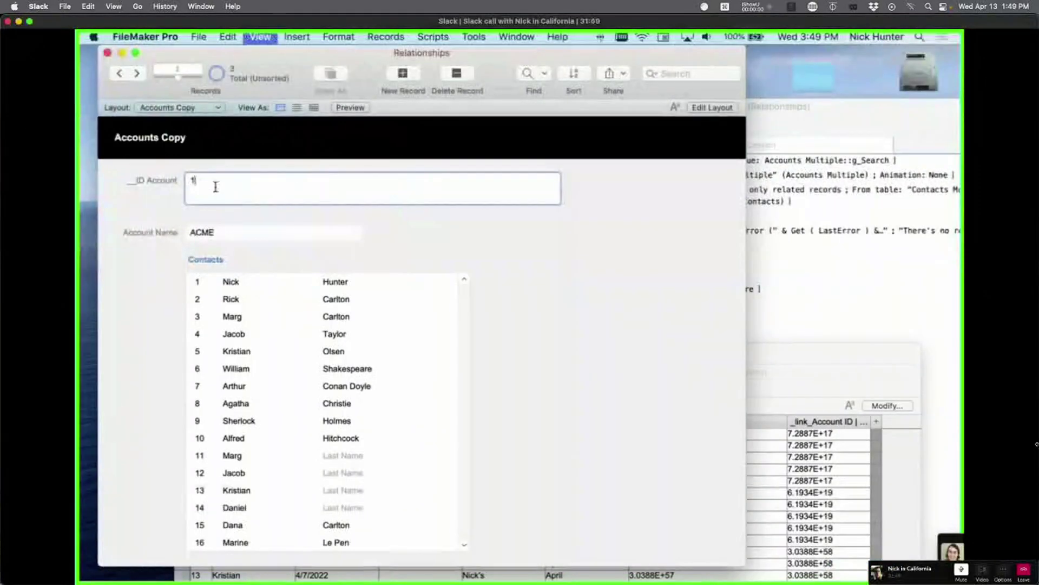
key(super+l)
double_click(503, 184)
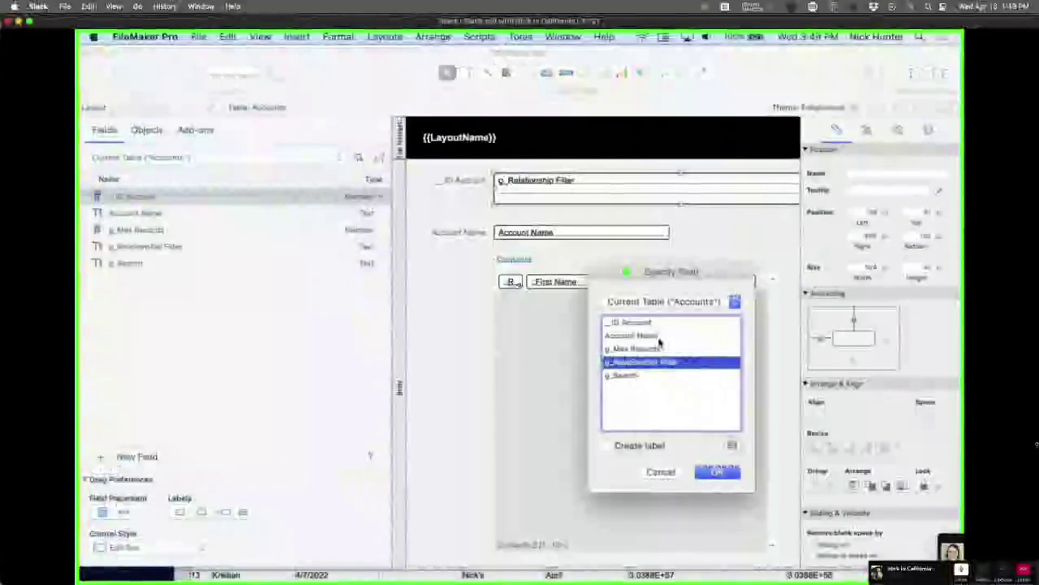
click(699, 473)
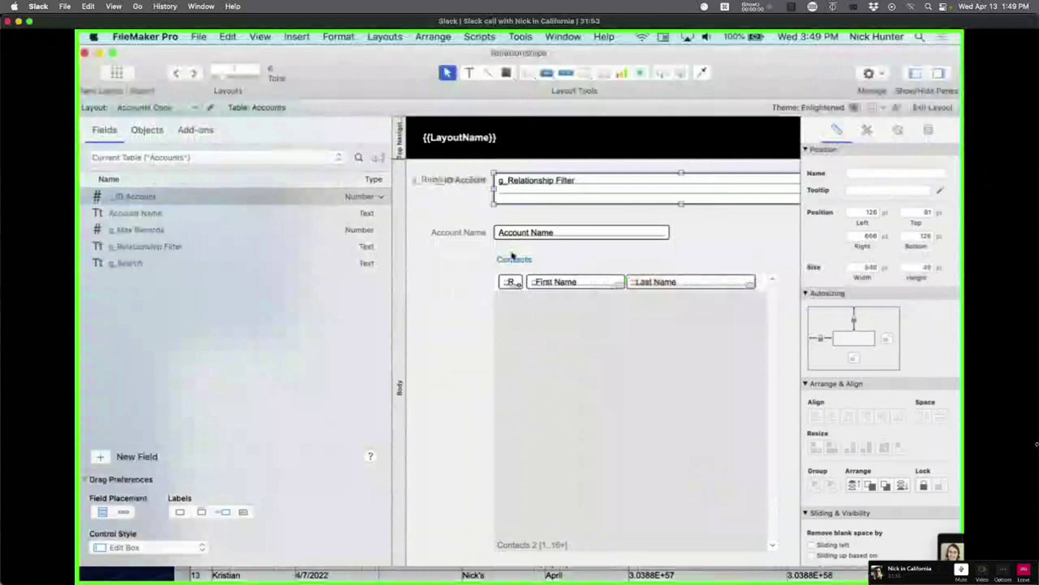
Step: Hide the g_Relationship Filter label while editing the Accounts Copy layout and delete the __ID Account label underneath it
click(455, 184)
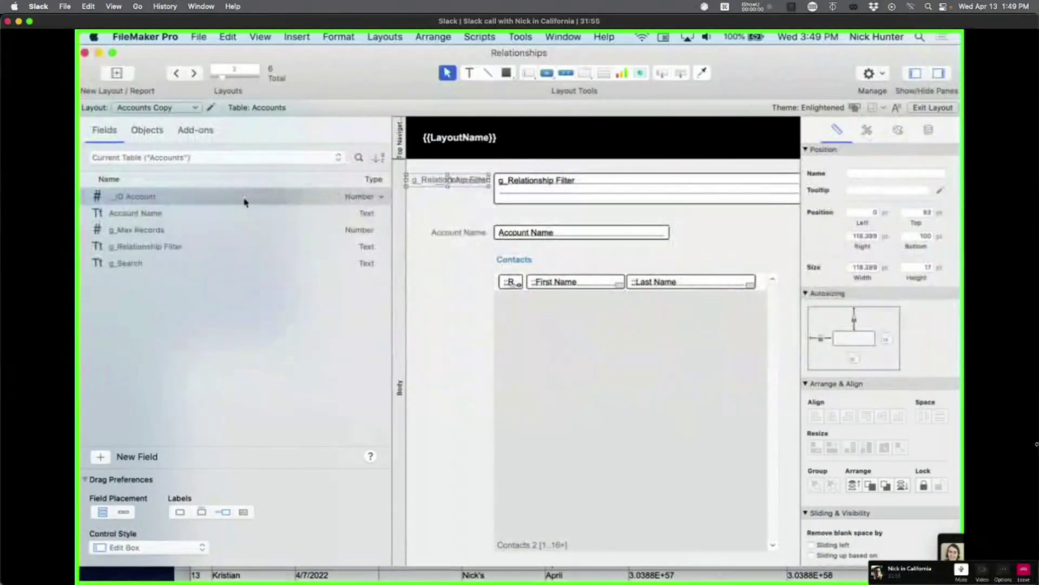
click(147, 130)
click(378, 179)
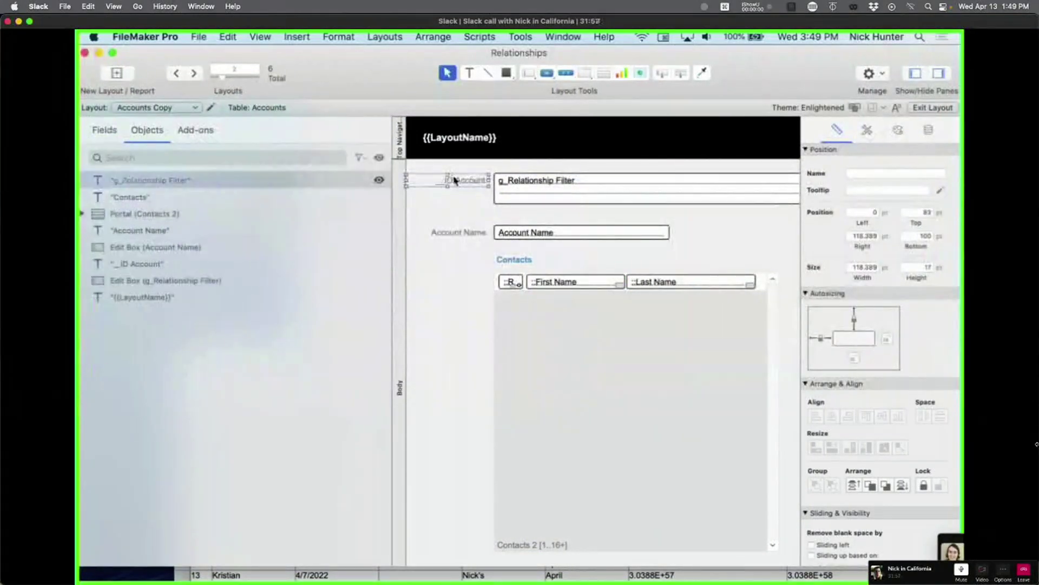
click(455, 181)
key(super+b)
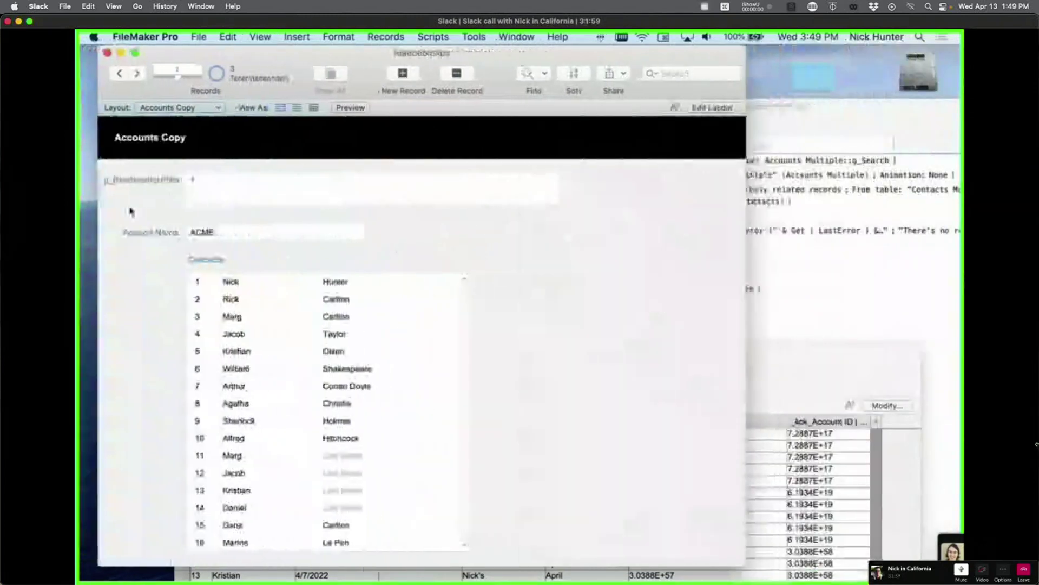
Step: Paste the copied account ID over the g_Relationship Filter value in Accounts Copy, commit it, and replace it with 1
click(250, 187)
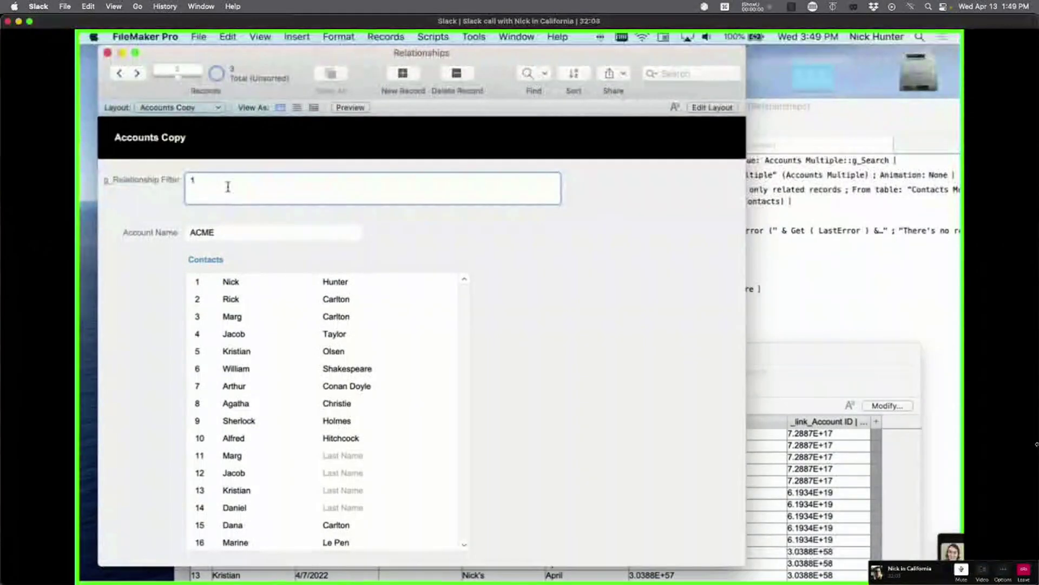
key(ctrl+v)
click(160, 202)
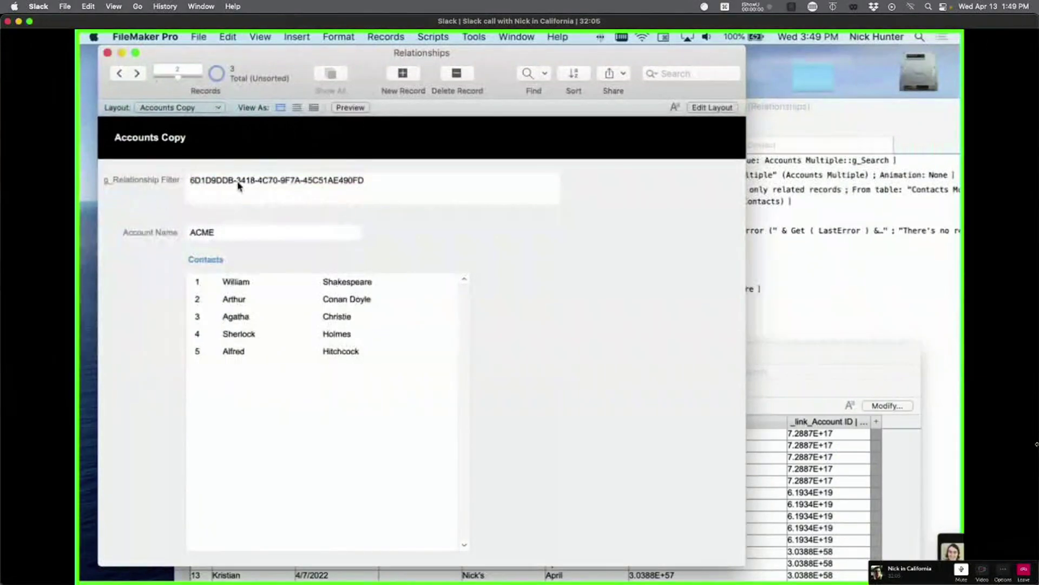
drag(239, 186, 303, 186)
key(super+a)
text(1)
click(161, 203)
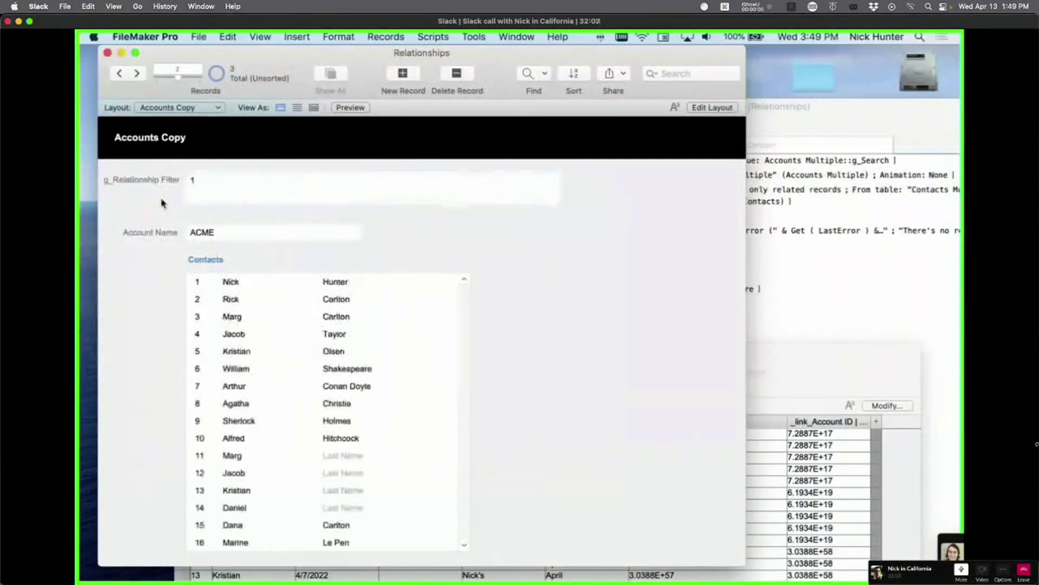
Step: Duplicate the g_Relationship Filter field in the Accounts table and rename the copy g_Relationship Filter | Data Entry
key(super+shift+d)
click(505, 76)
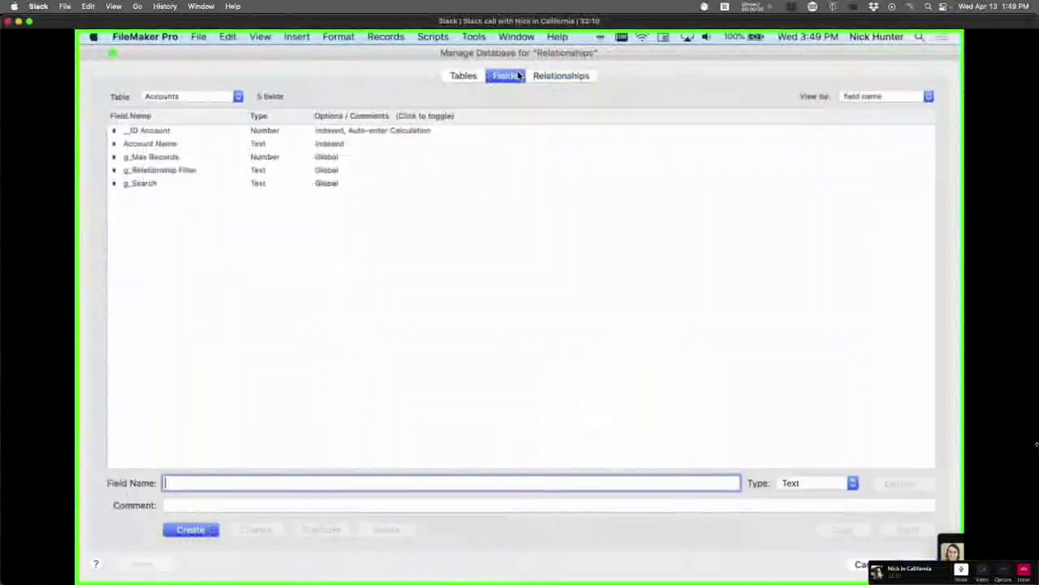
click(184, 171)
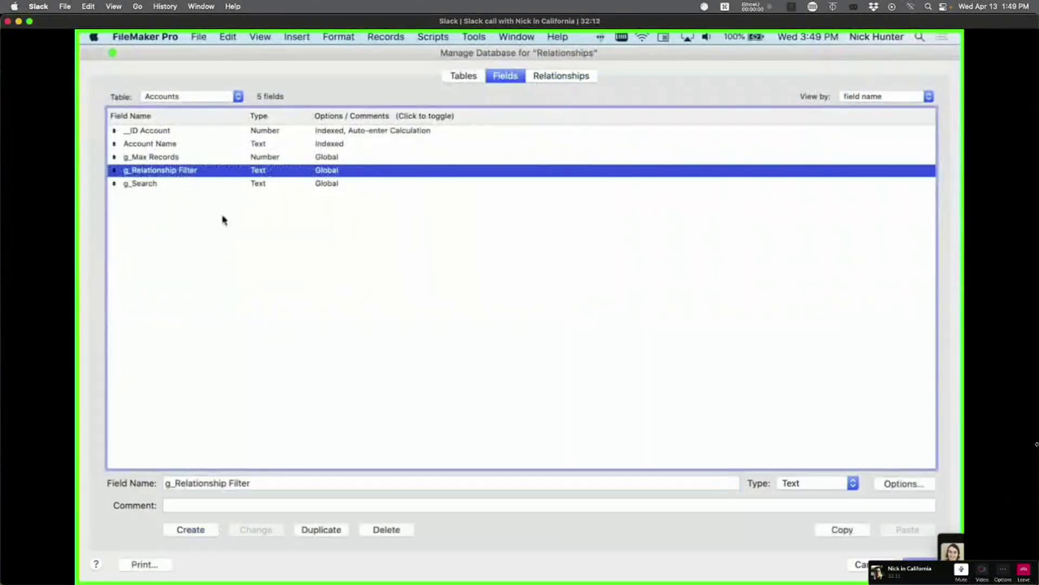
click(332, 532)
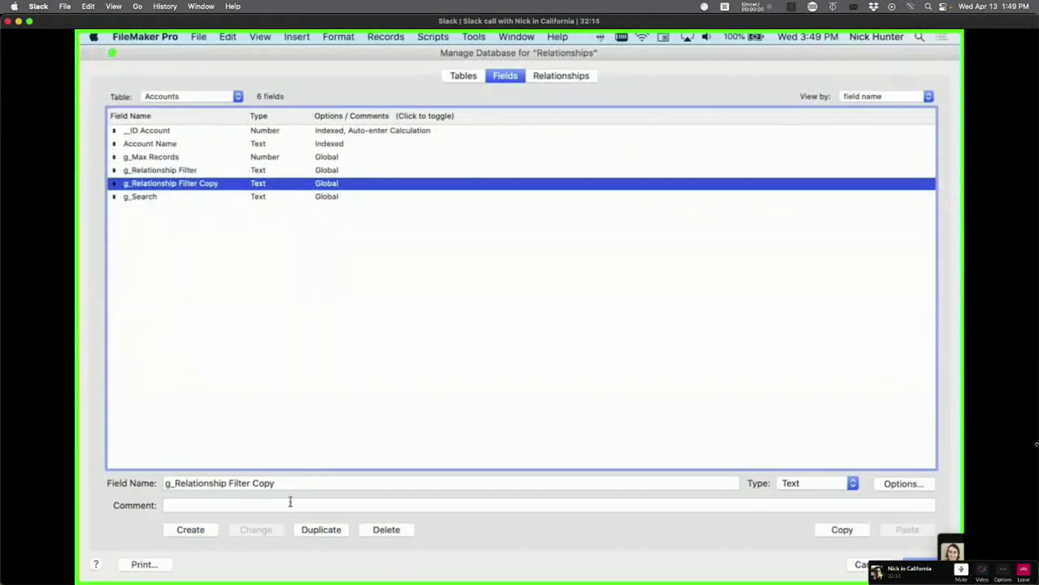
double_click(264, 482)
text(| Data)
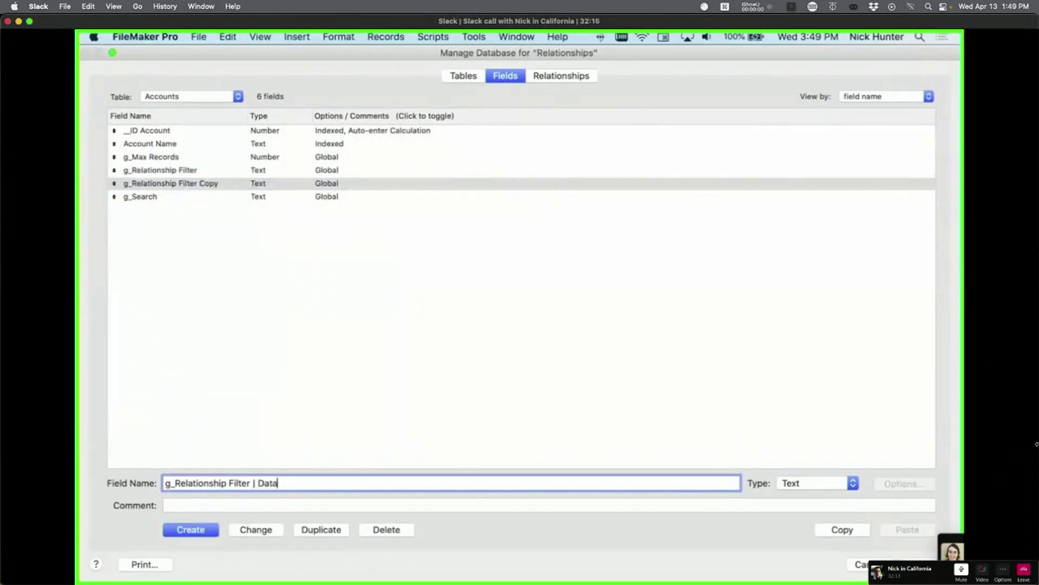
text( Entry)
click(265, 530)
click(243, 185)
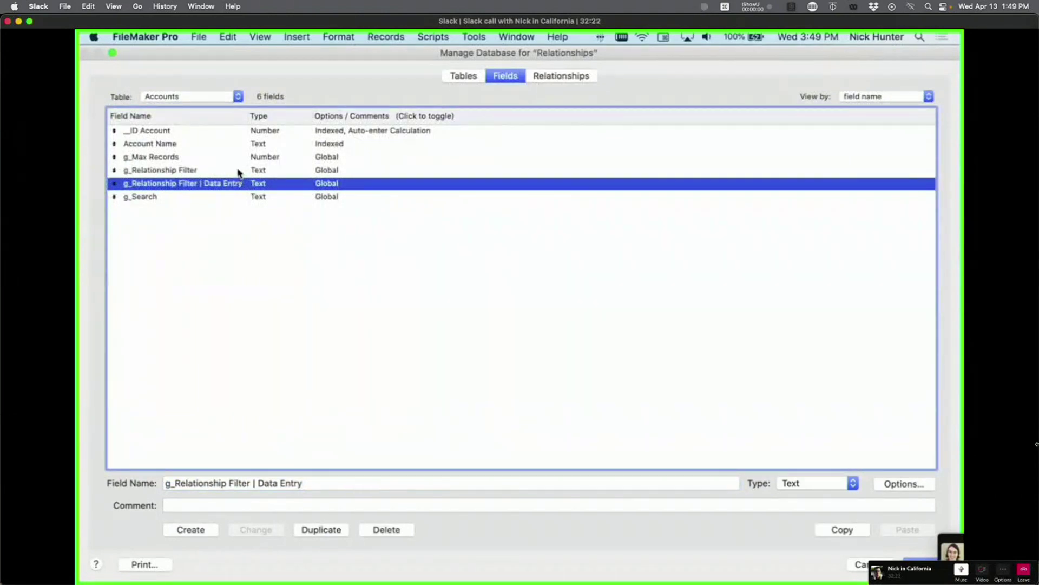
Step: Check the auto-enter options of g_Relationship Filter without changing them, and save the field definitions
double_click(238, 172)
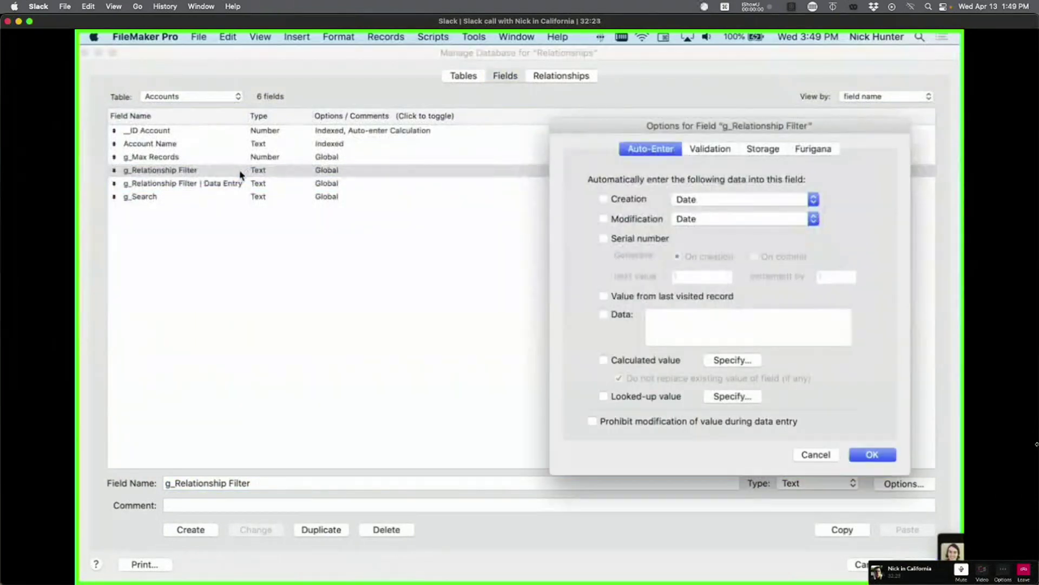
key(Escape)
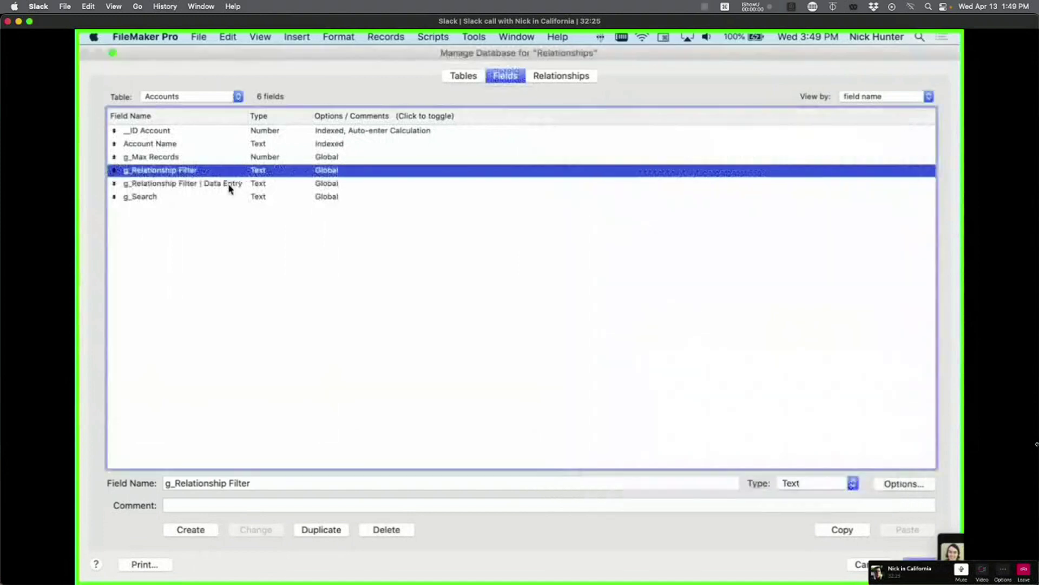
click(230, 186)
key(Return)
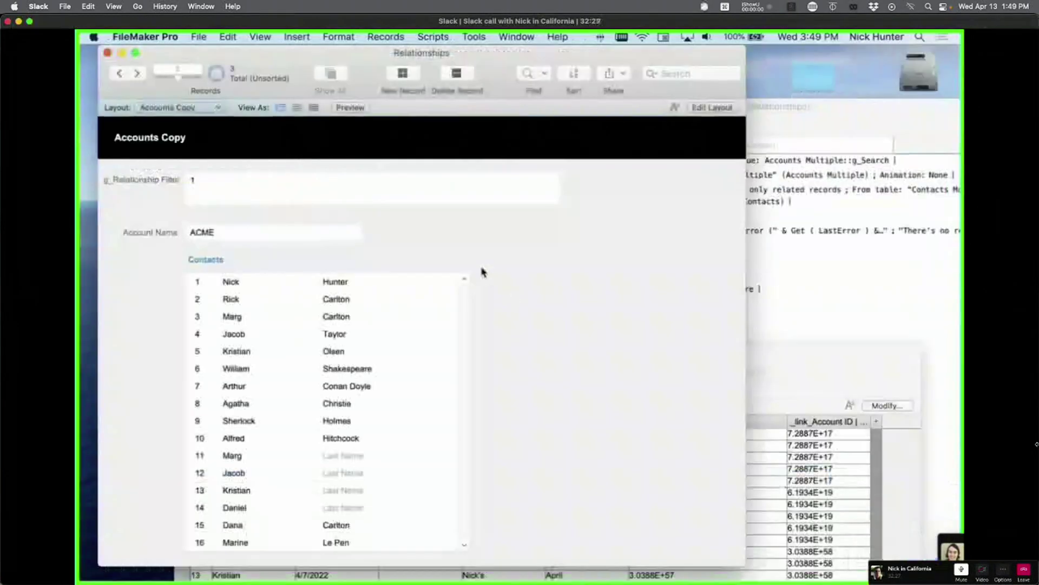
Step: Specify g_Relationship Filter | Data Entry for the filter field on the Accounts Copy layout and return to browsing records
key(super+l)
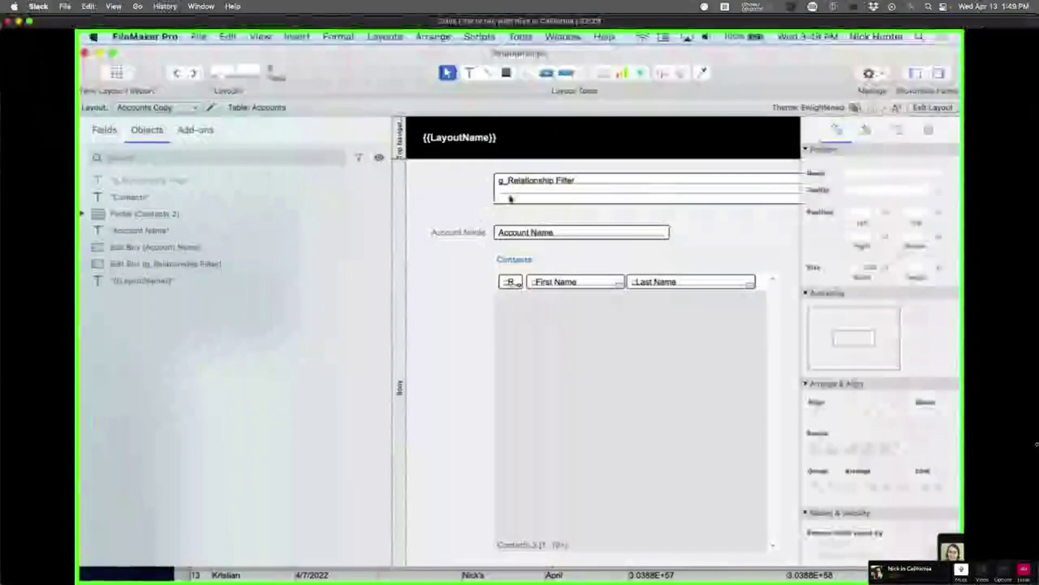
double_click(541, 184)
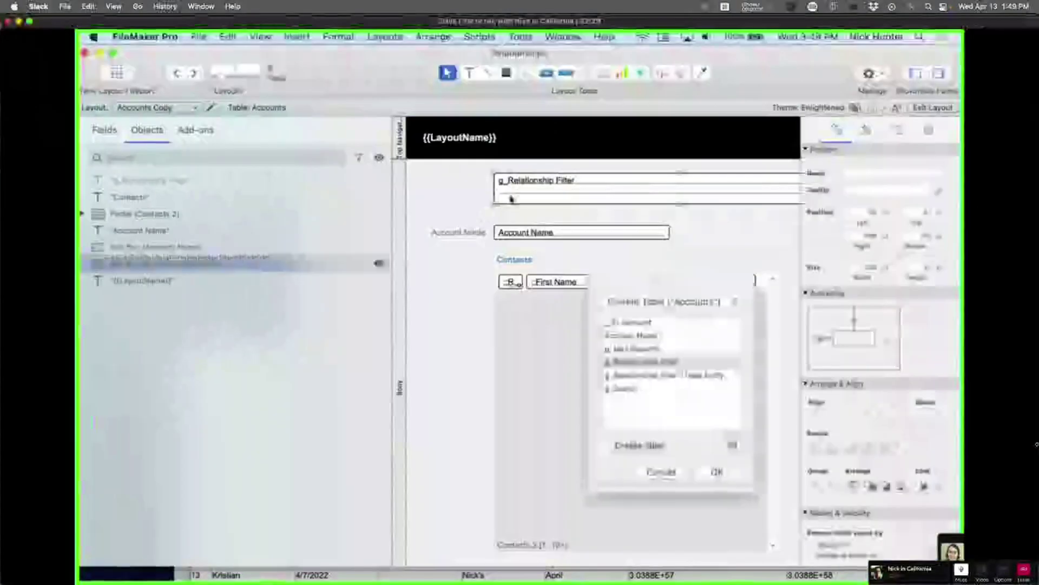
click(626, 375)
key(Return)
key(super+b)
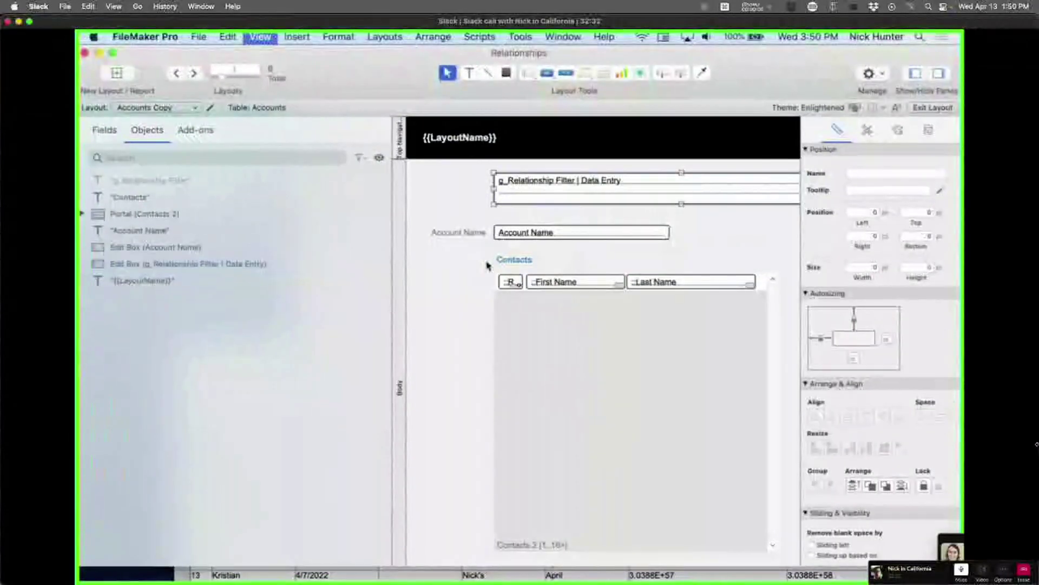
Step: Check the relationship between Accounts and Contacts 2 in the relationships graph without changing it
key(super+shift+d)
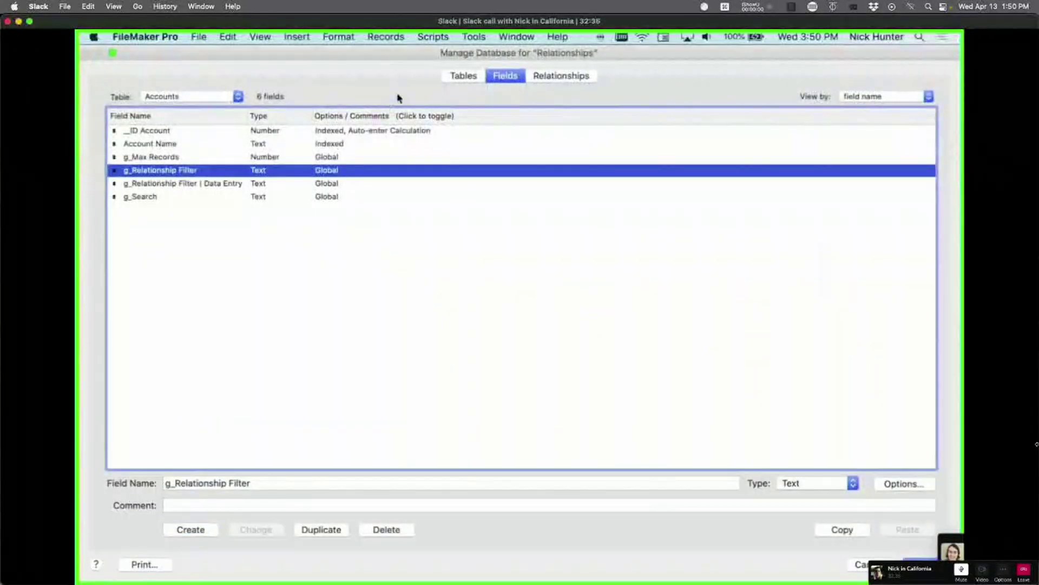
click(547, 78)
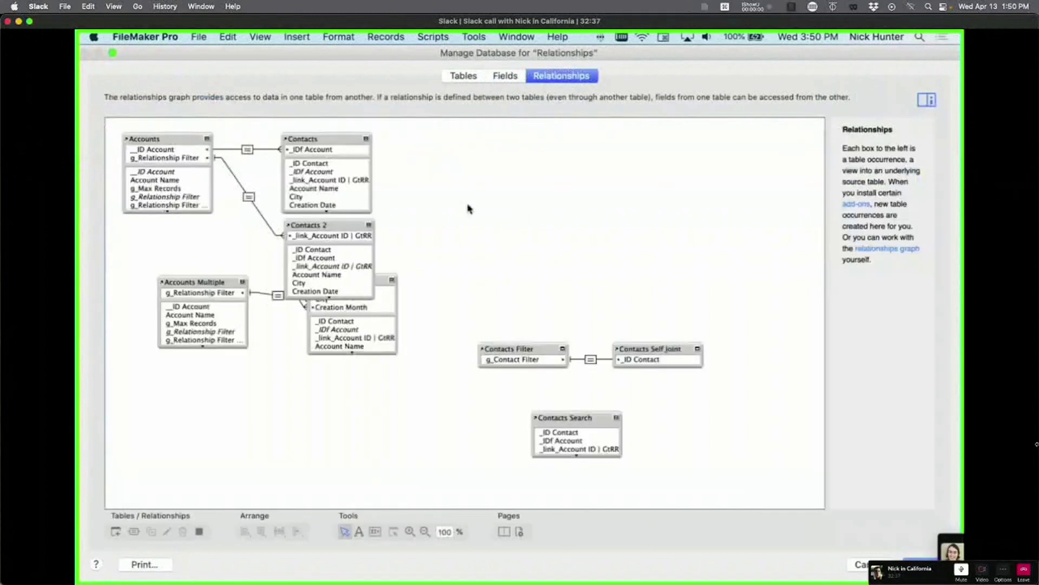
double_click(250, 198)
key(Escape)
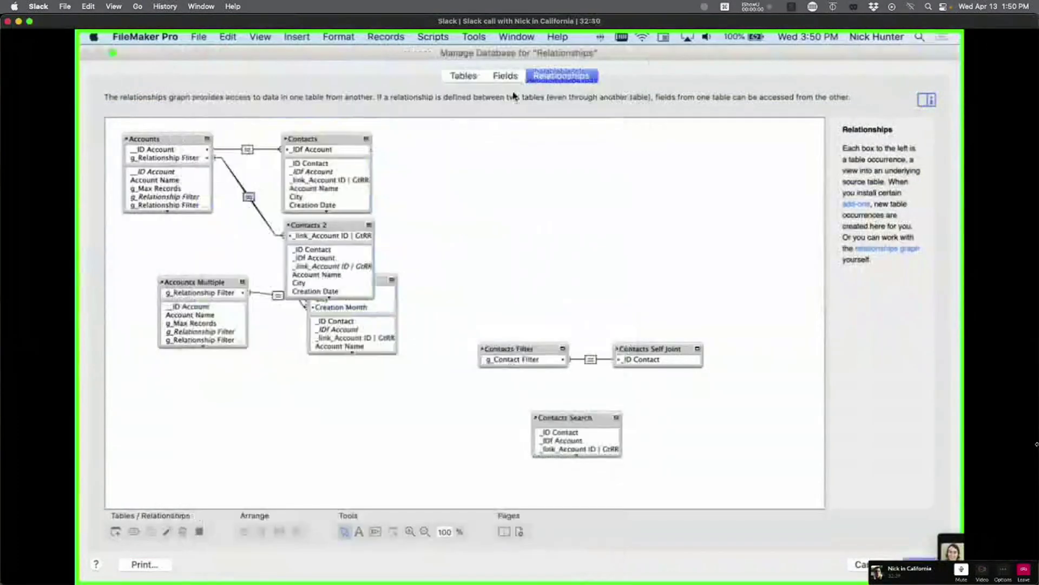
Step: Enter the auto-enter calculation IsEmpty ( g_Relationship Filter | Data Entry ) for the g_Relationship Filter field in Accounts
click(505, 76)
double_click(161, 170)
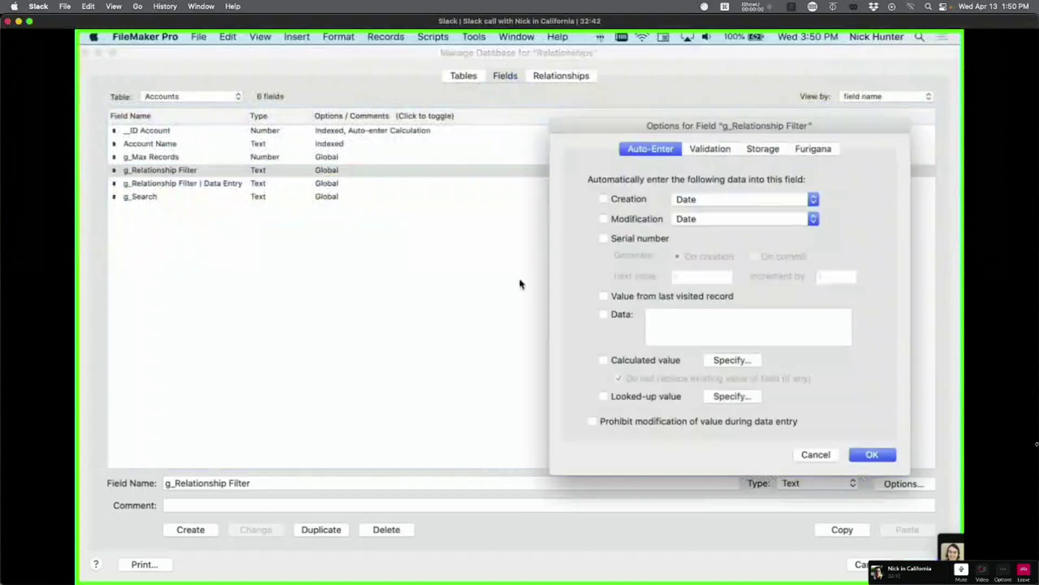
click(731, 360)
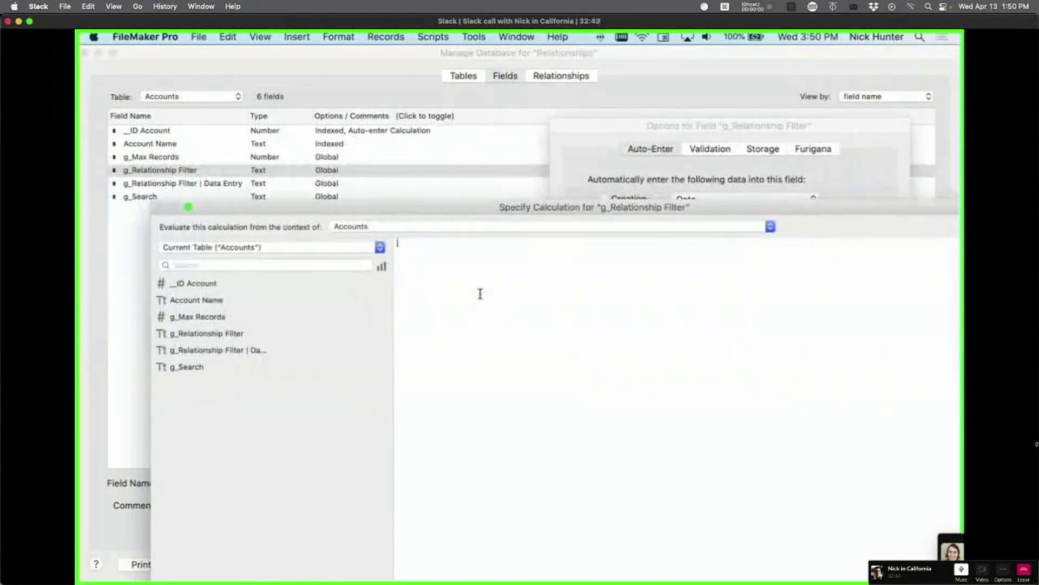
text(is)
key(Return)
double_click(245, 351)
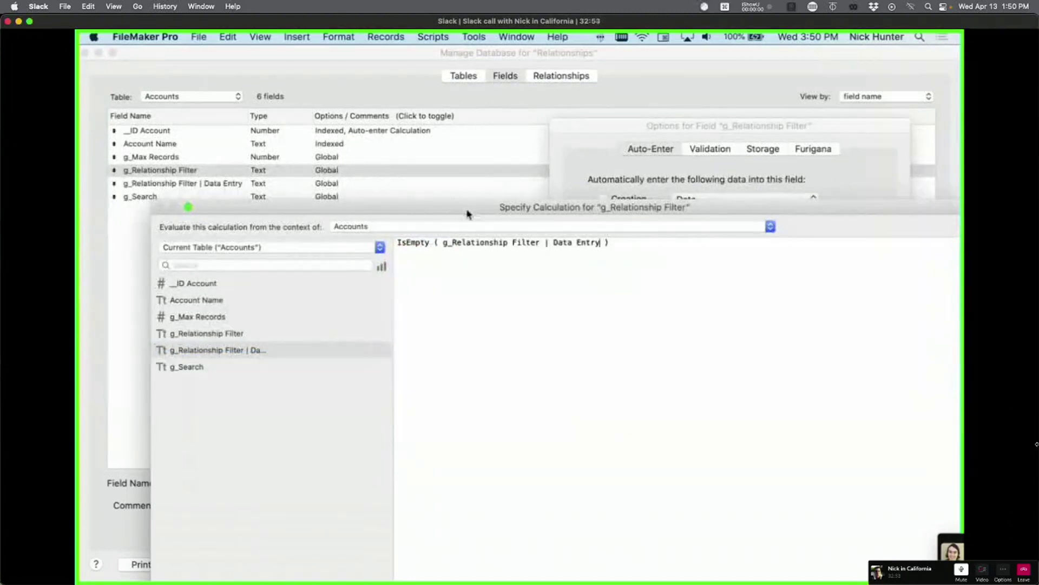
Step: Accept the calculation, allow it to replace the field's existing value, and save the database definition
drag(468, 213, 328, 96)
drag(503, 96, 475, 59)
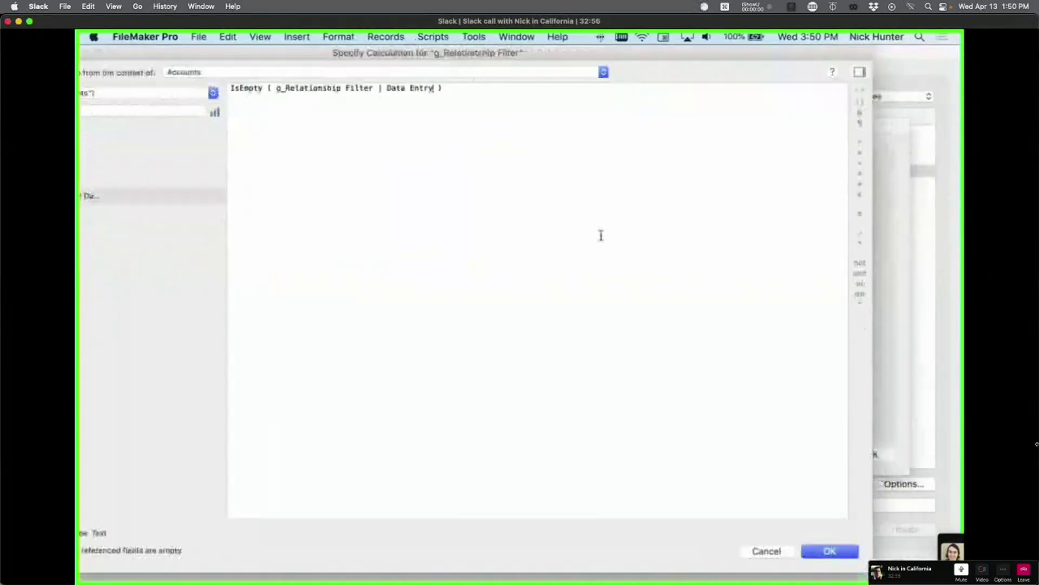
click(829, 551)
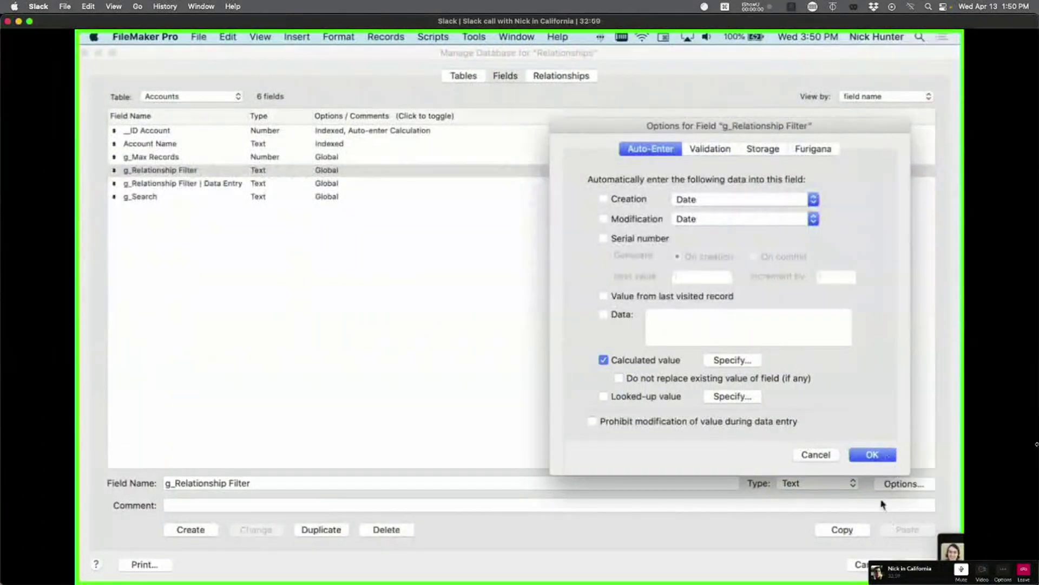
click(872, 454)
key(Return)
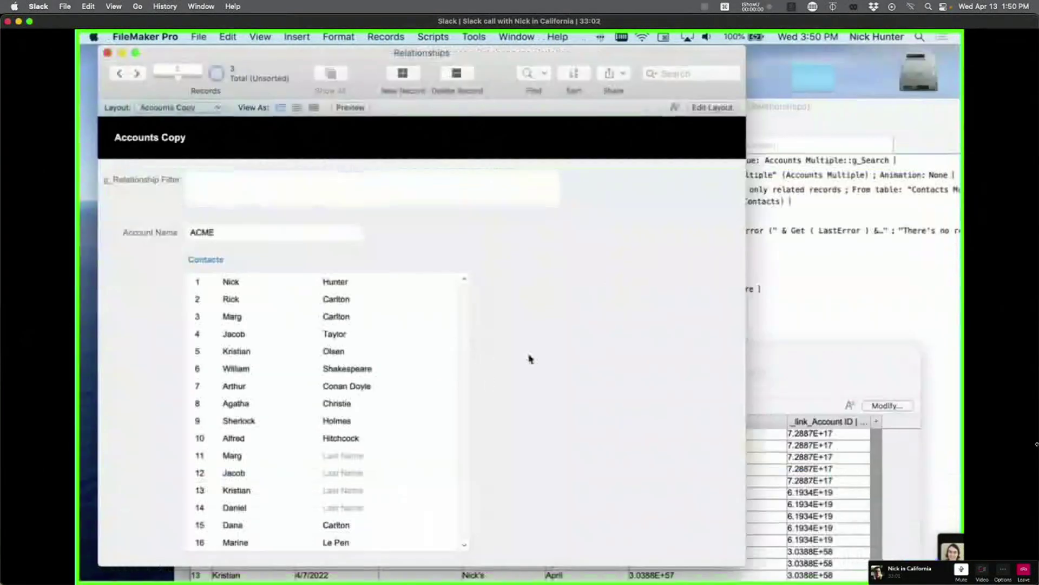
Step: Move the Account Name field and its label to the empty area right of the Contacts portal on the Accounts Copy layout
key(super+l)
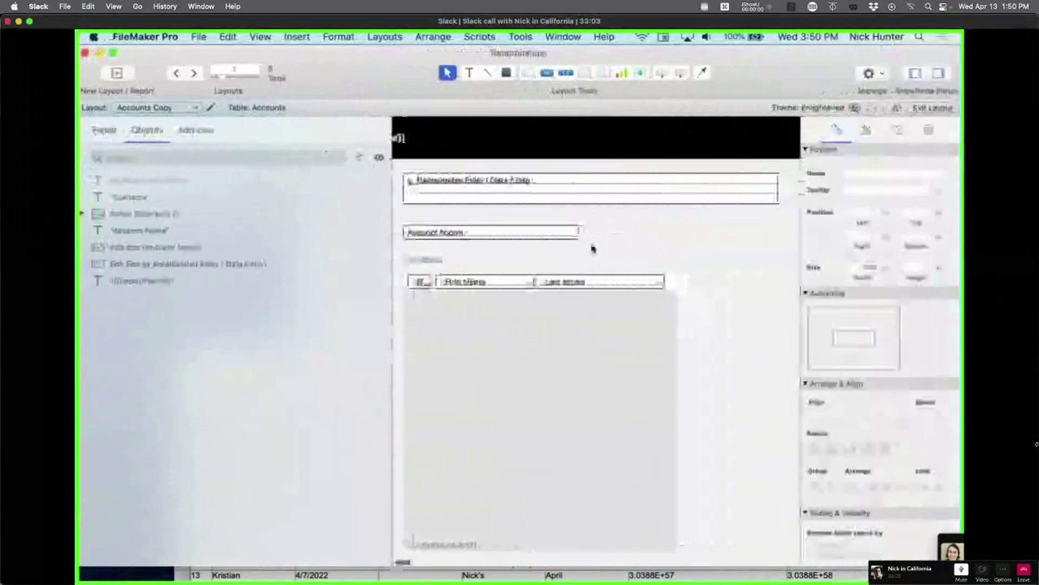
click(533, 233)
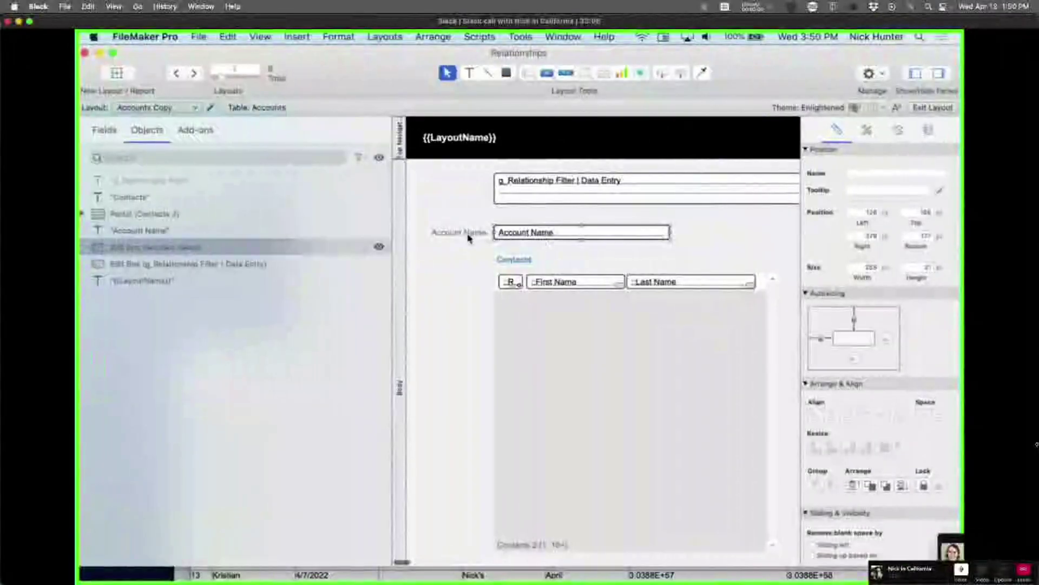
shift+click(469, 237)
drag(469, 237, 696, 306)
Step: Duplicate the g_Relationship Filter | Data Entry field directly below itself and specify g_Relationship Filter for the copy, with a label created
scroll(548, 241, left, 10)
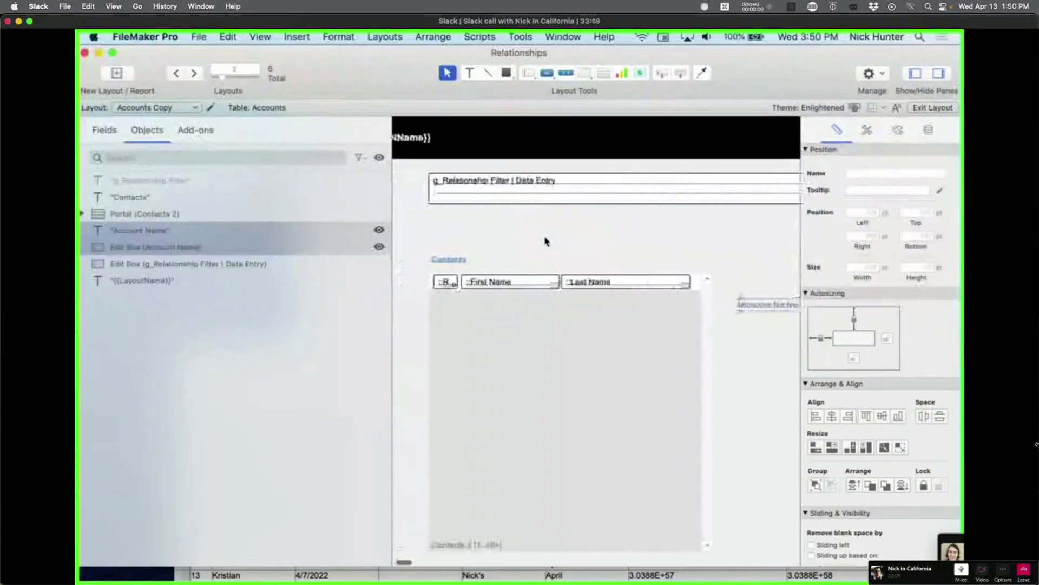
click(577, 200)
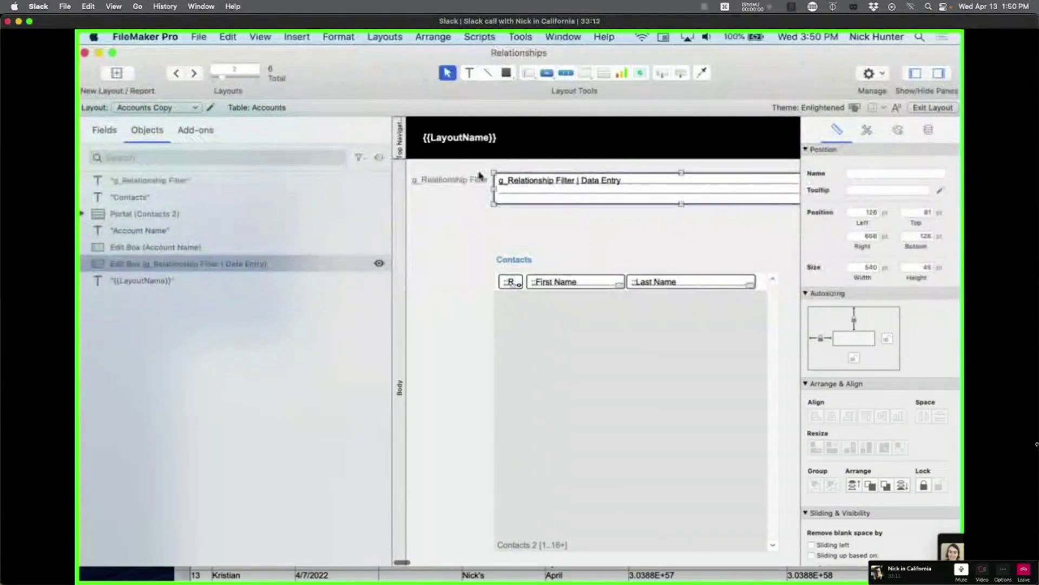
drag(570, 194, 573, 243)
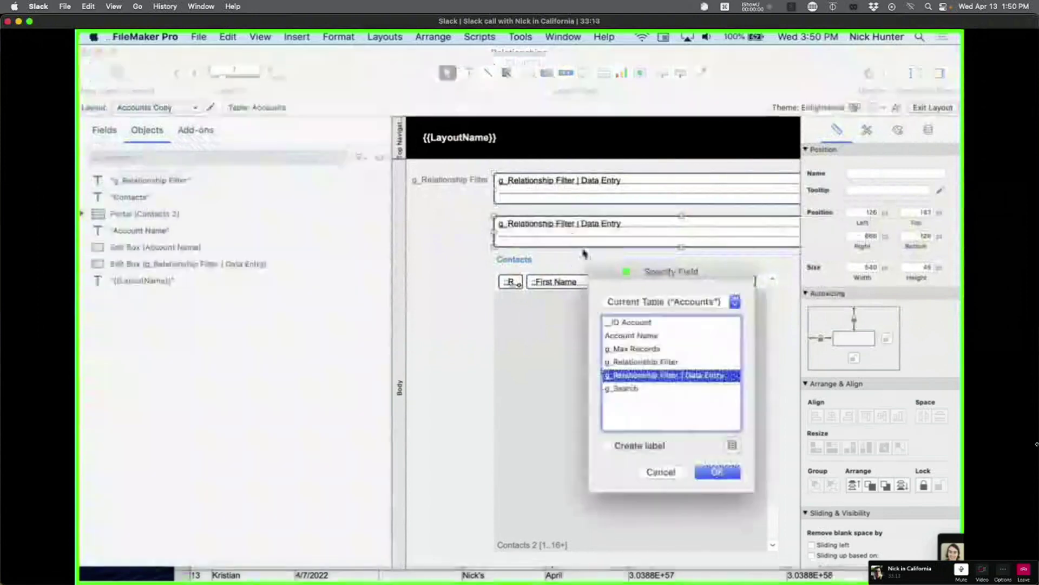
click(653, 362)
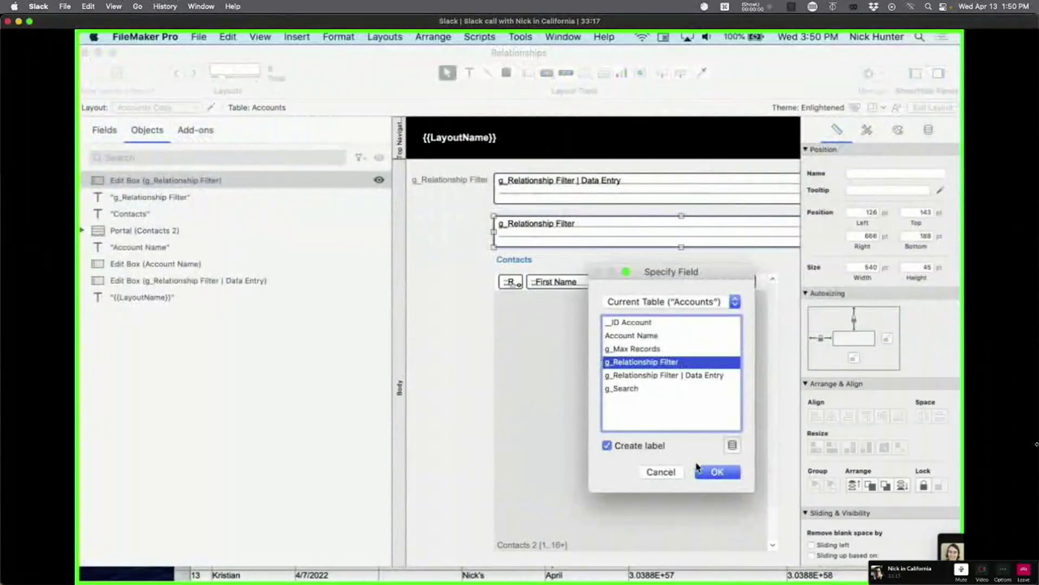
click(700, 470)
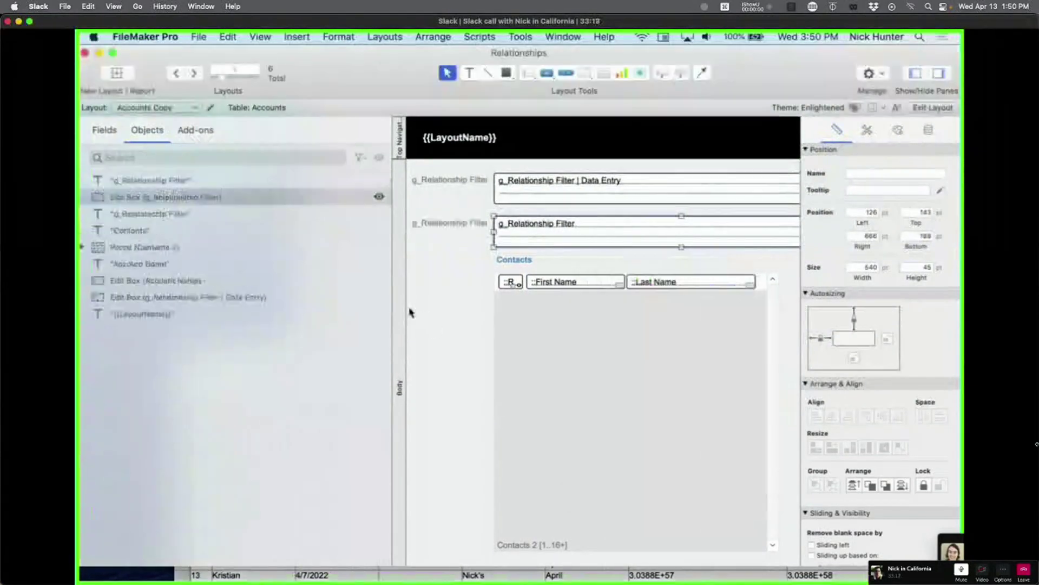
Step: Rename the label beside the g_Relationship Filter | Data Entry field as Filter
click(468, 184)
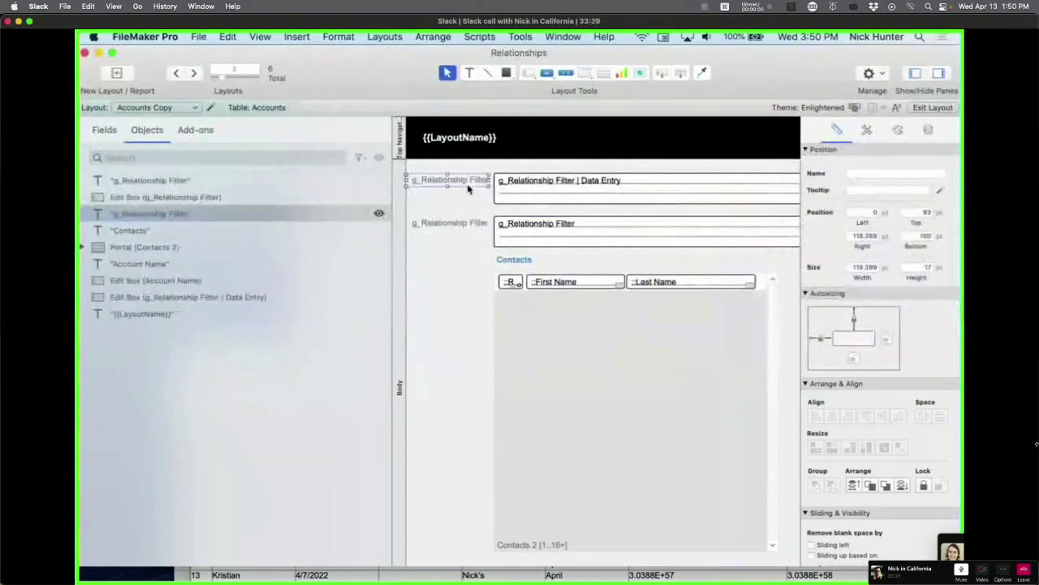
double_click(468, 183)
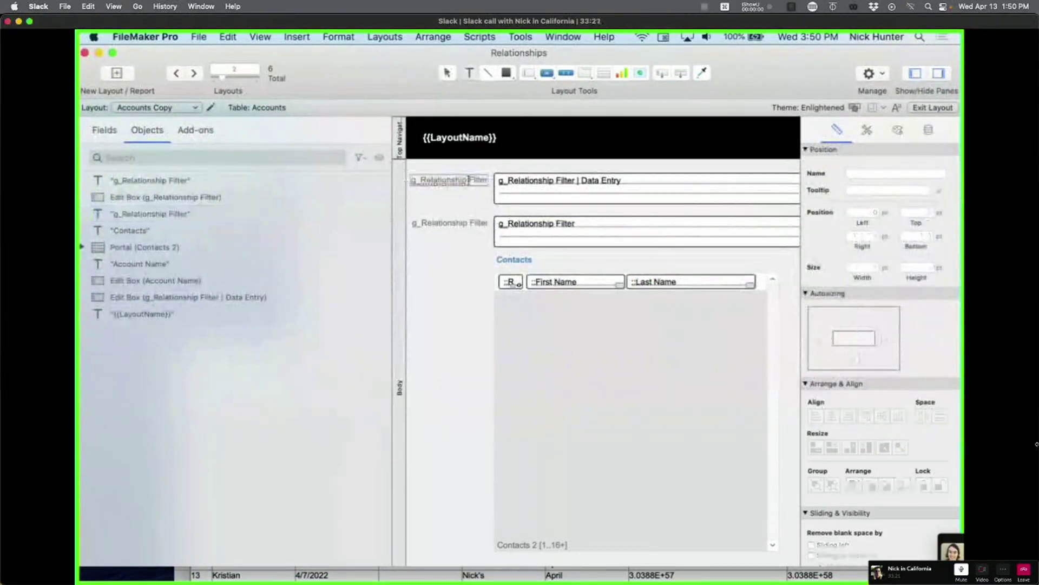
text(Dat)
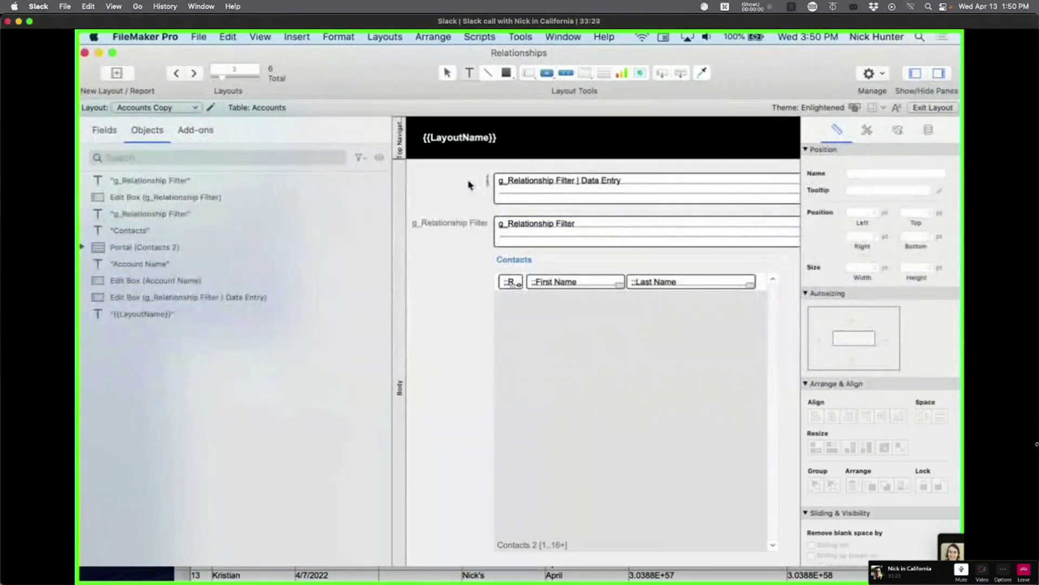
text(Filter)
click(440, 233)
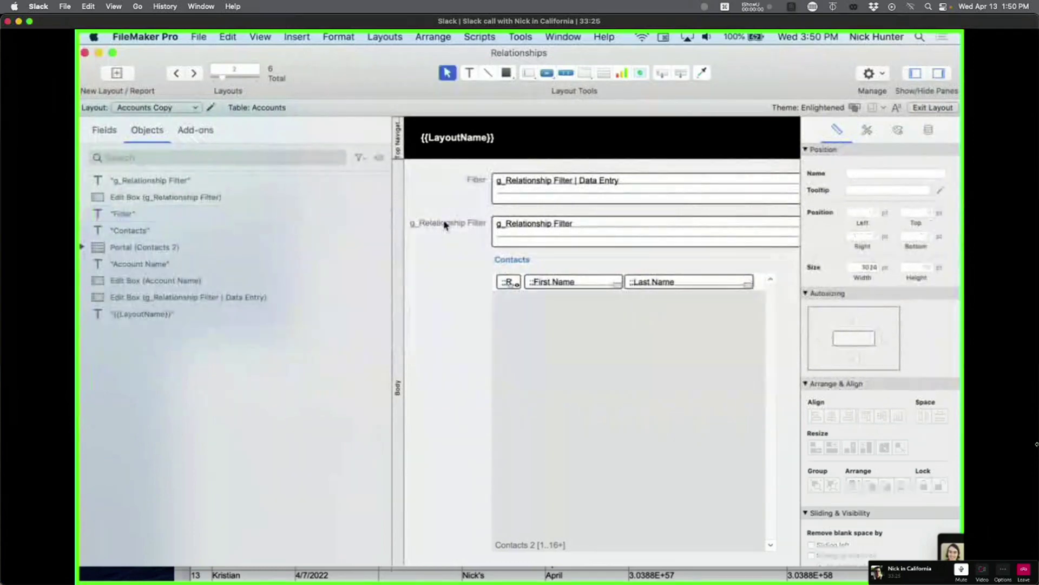
Step: Rename the label beside the g_Relationship Filter field as Relationship, save the layout, and return to Browse mode
double_click(444, 225)
text(Rel)
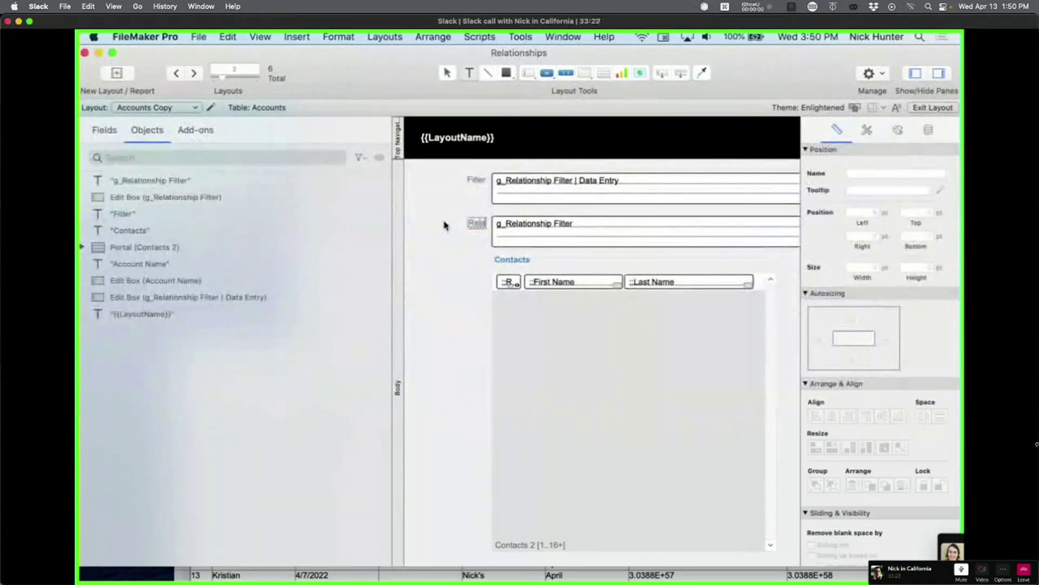
text(ationship)
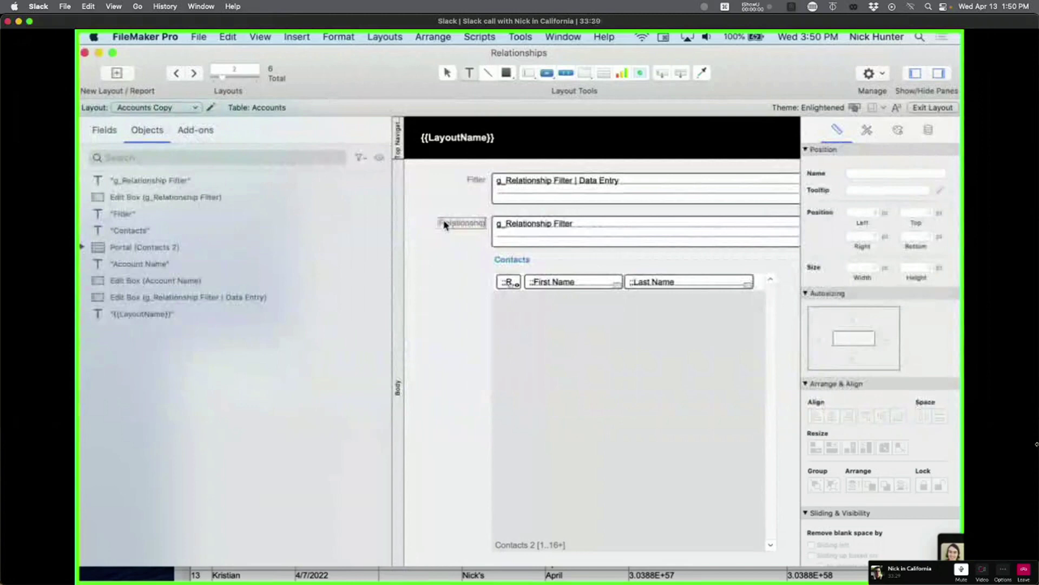
key(super+s)
key(super+b)
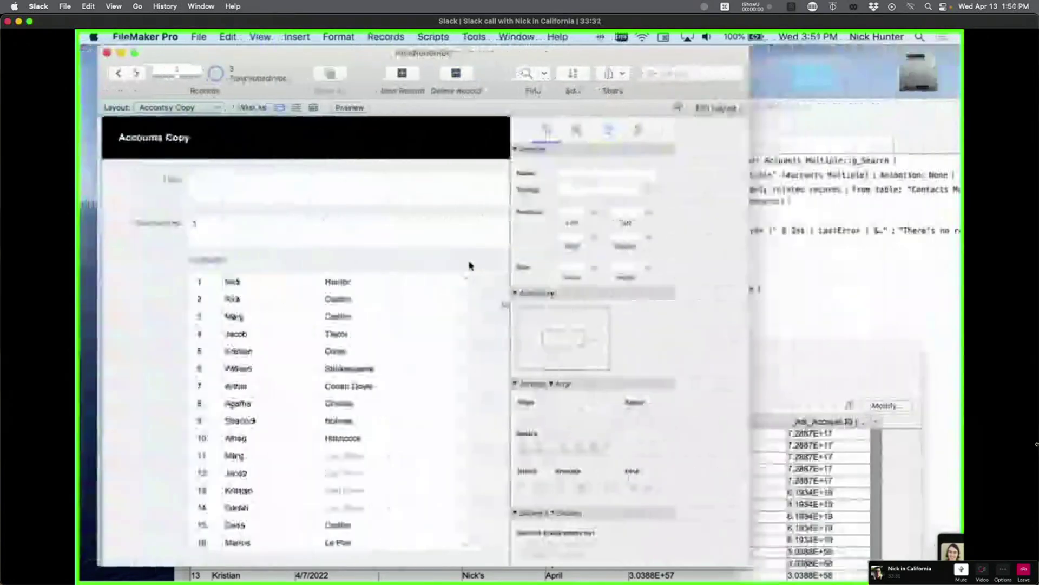
Step: Enter the account ID in the Filter field and commit it to test the auto-enter calculation
click(309, 191)
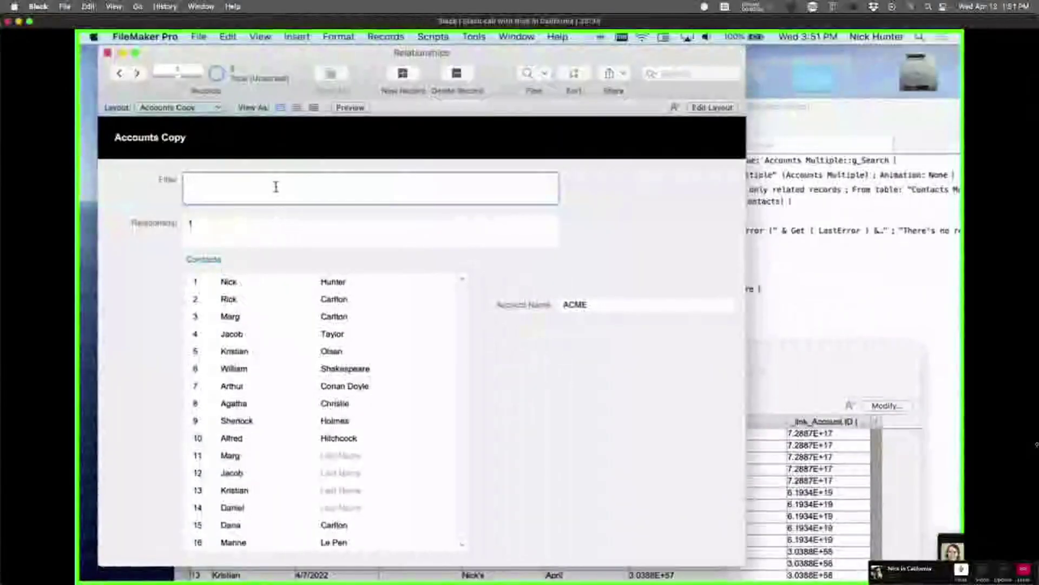
text(6D1D9DDB-3418-4C70-9F7A-45C51AE490FD)
click(274, 170)
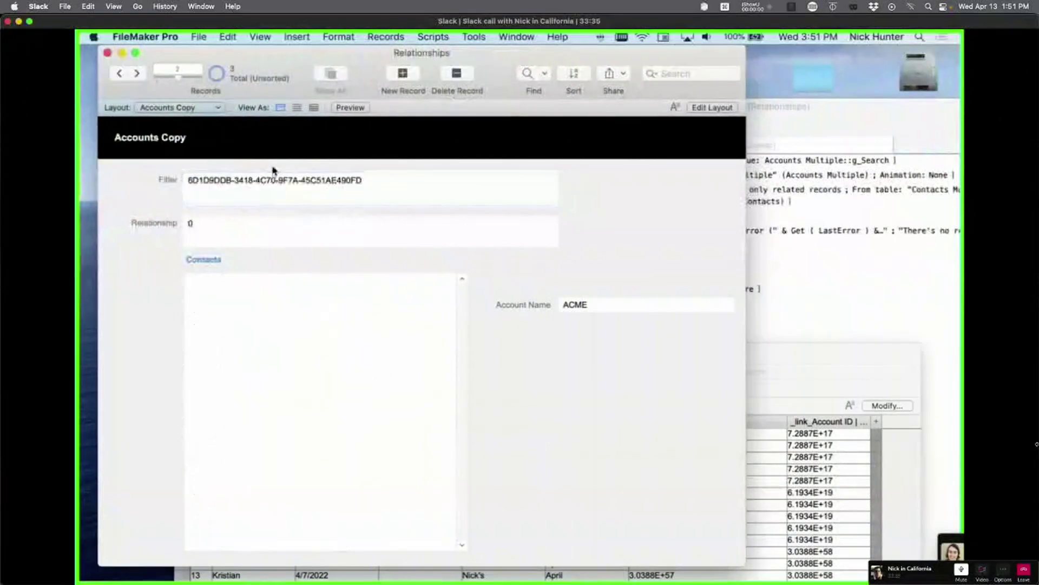
Step: Change the auto-enter calculation of g_Relationship Filter in Accounts to an If function that tests IsEmpty ( g_Relationship Filter | Data Entry )
key(super+shift+d)
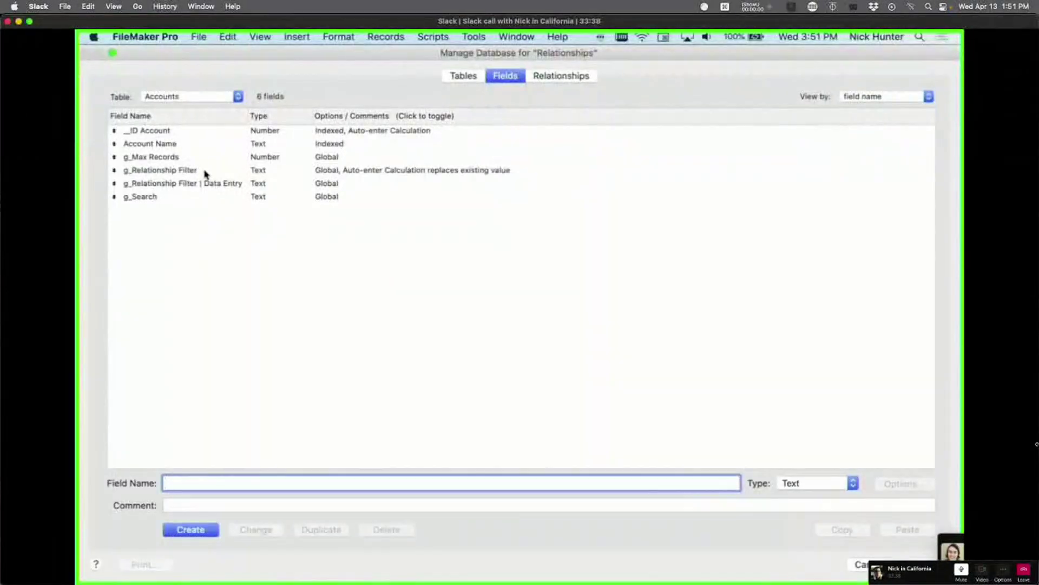
click(203, 171)
key(super+o)
click(704, 362)
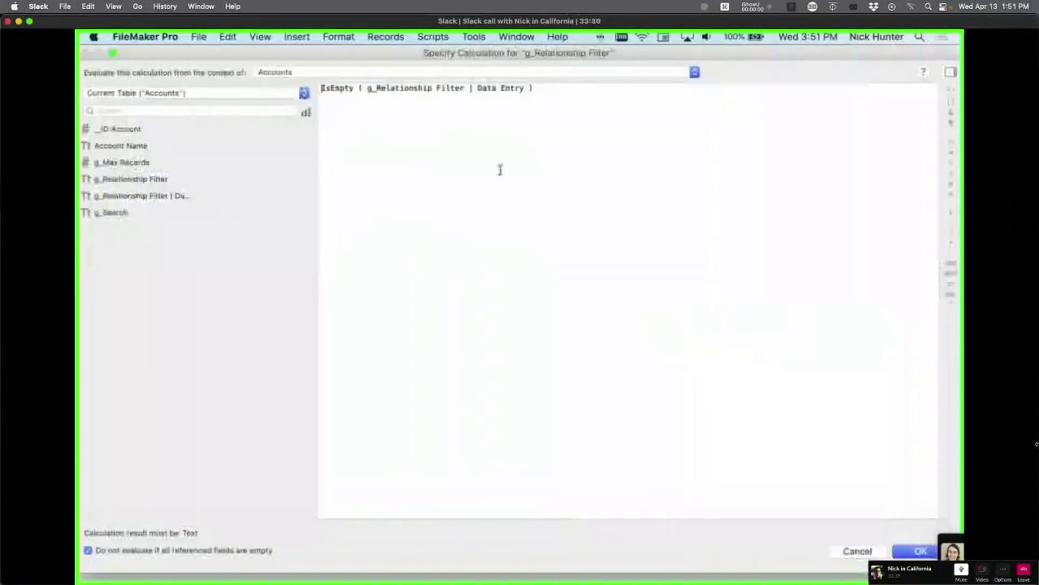
text(Is)
key(Return)
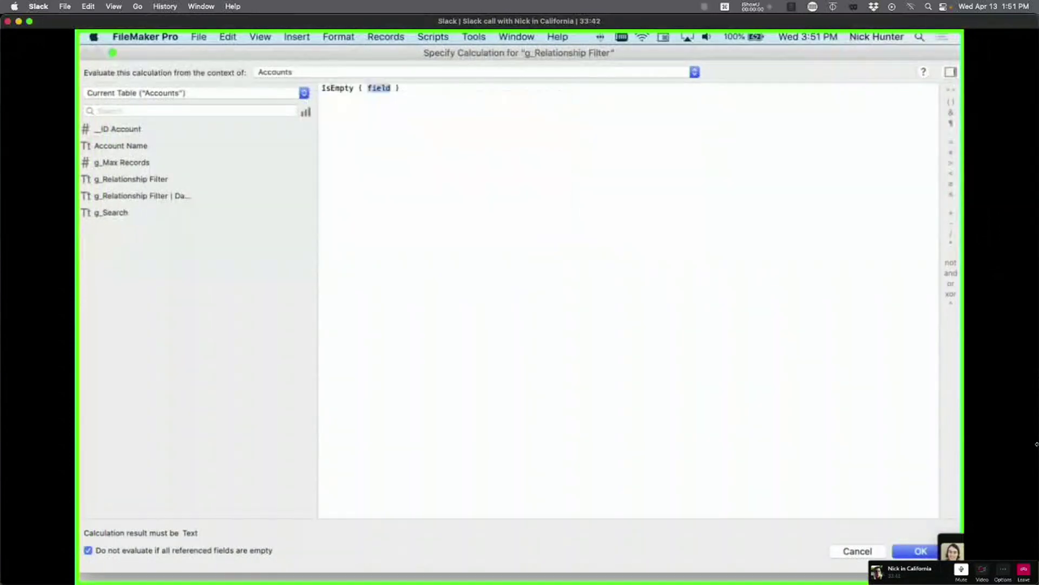
key(BackSpace)
text(If)
key(Return)
text(IsEmpty ( g_Relationship Filter | Data Entry ))
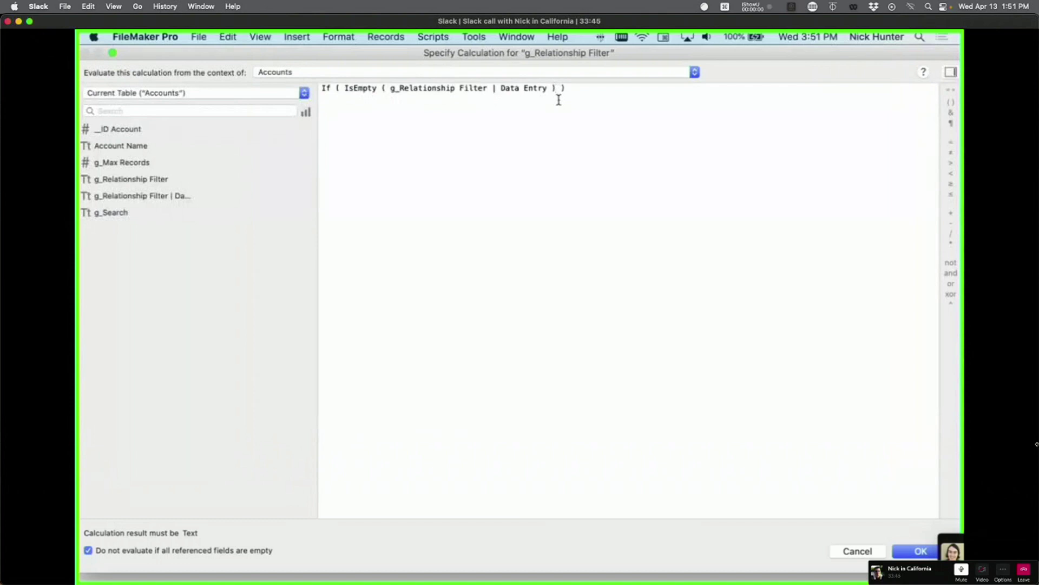
Step: Complete the If with result 1 and g_Relationship Filter | Data Entry as the alternative, and save the calculation and database definition
text(; 1 ;)
double_click(167, 197)
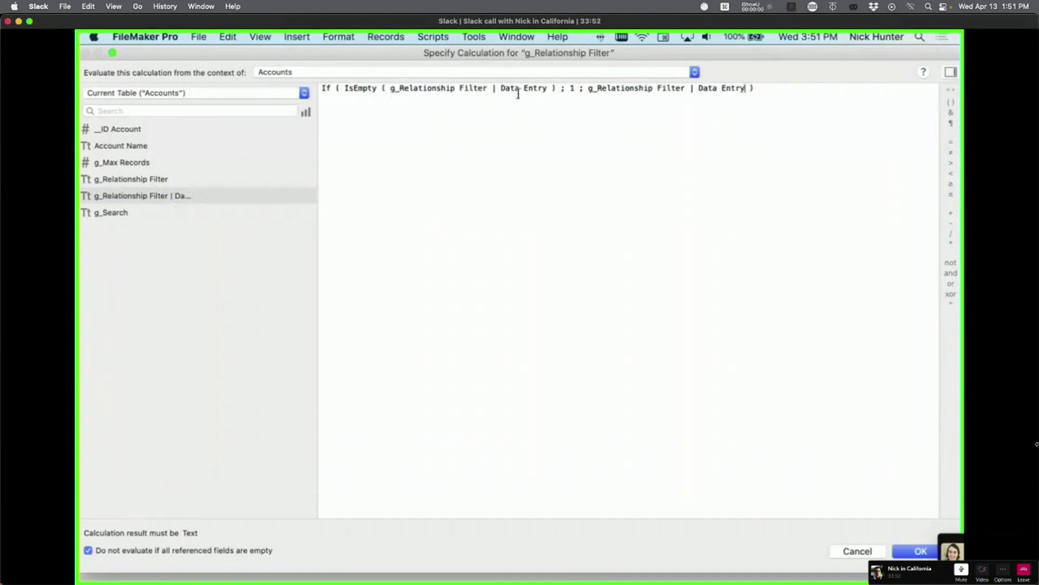
double_click(573, 87)
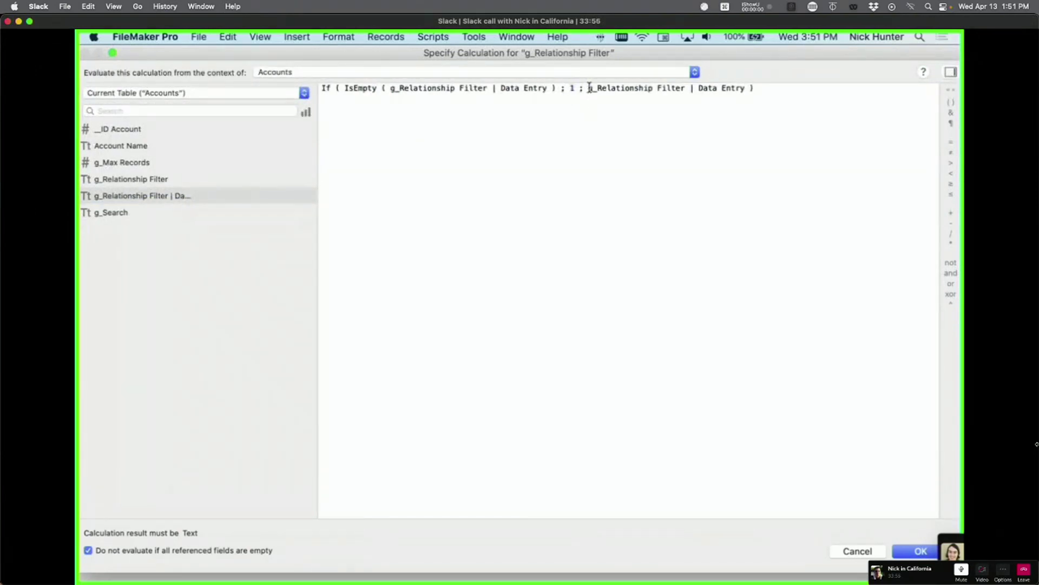
drag(590, 88, 736, 91)
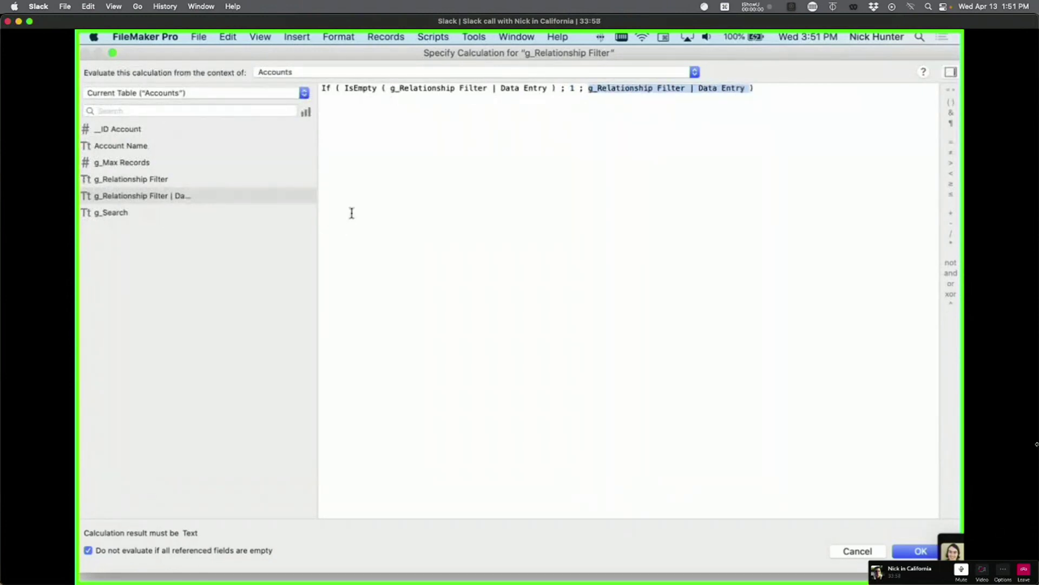
click(912, 550)
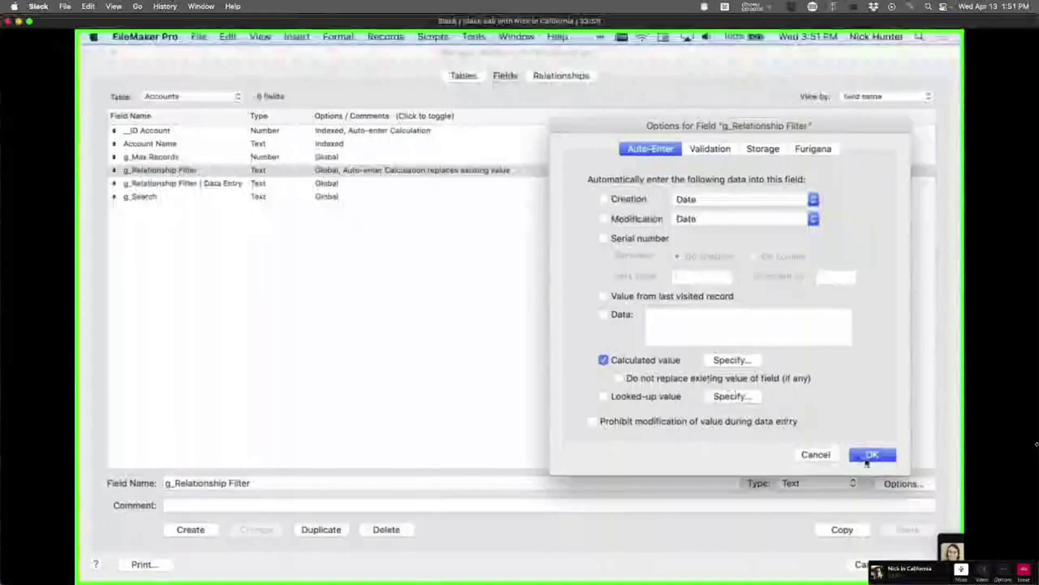
click(866, 460)
key(Return)
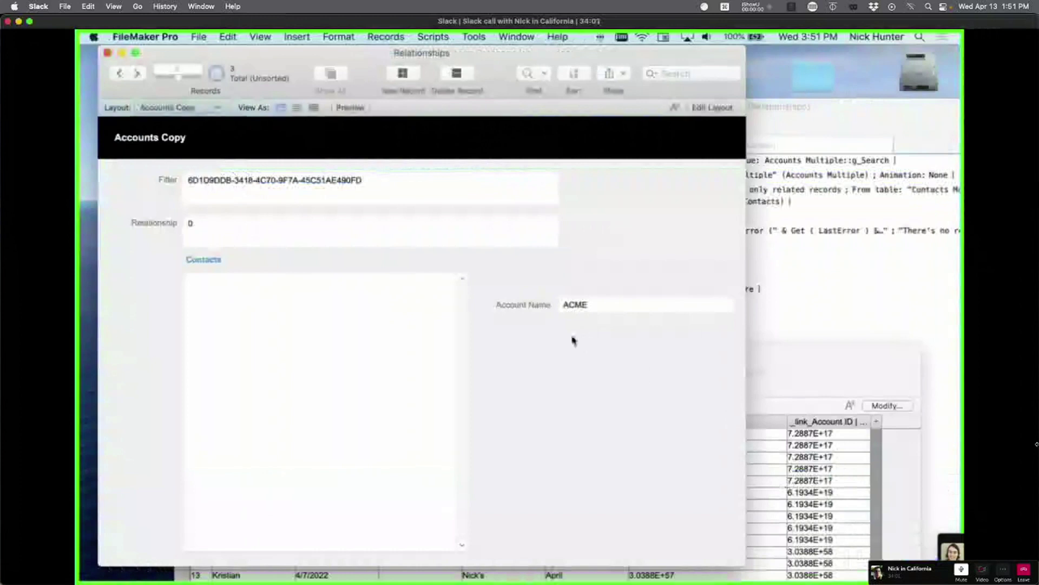
Step: Re-enter the account ID in the Filter field and commit it to recalculate the Relationship field
triple_click(316, 184)
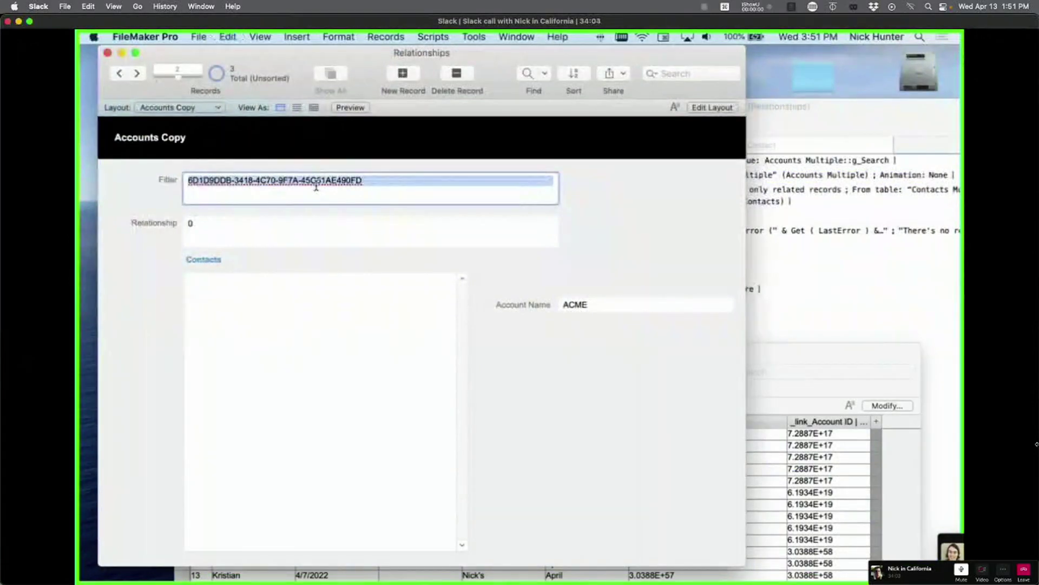
key(super+x)
key(super+v)
click(310, 166)
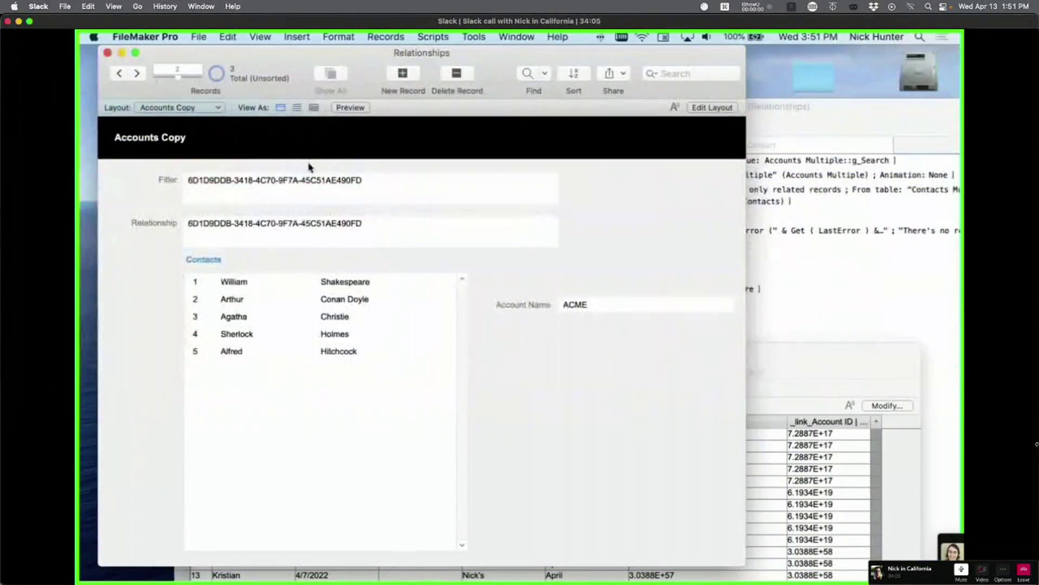
Step: Clear the Filter field to relate to all contacts, paste the account ID back in, and clear the field again
triple_click(356, 186)
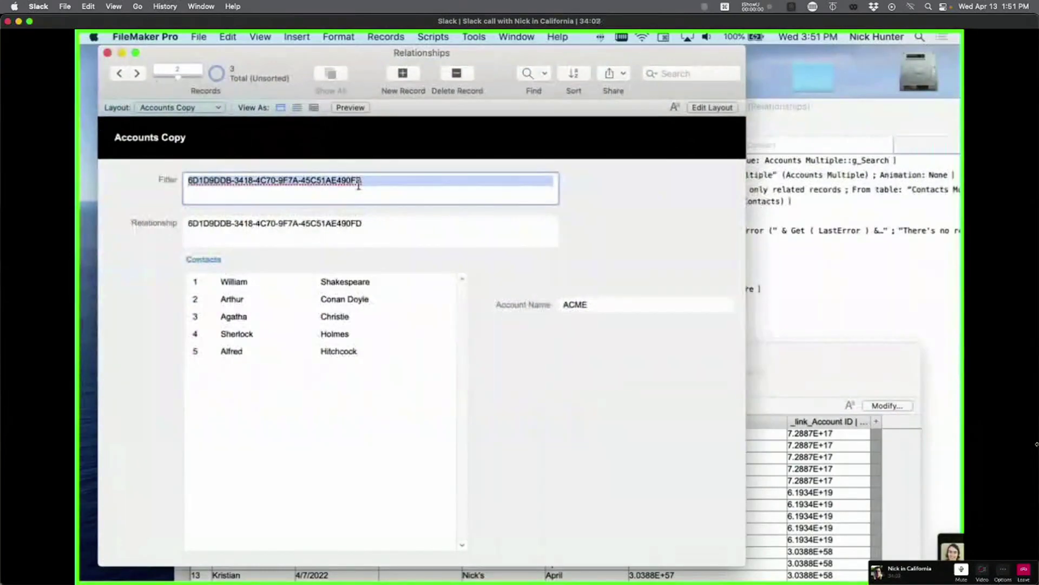
key(super+x)
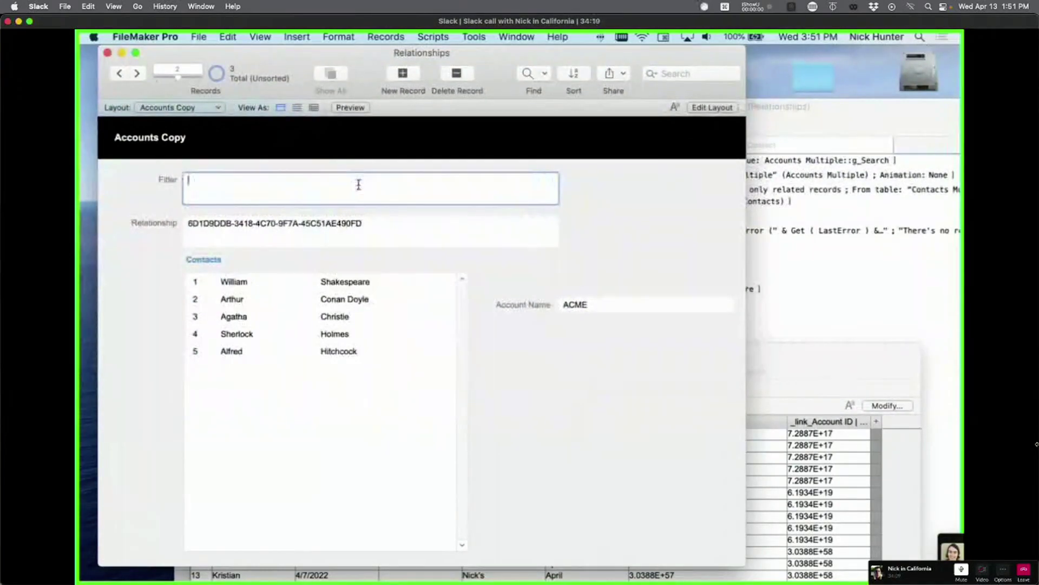
click(356, 171)
click(352, 188)
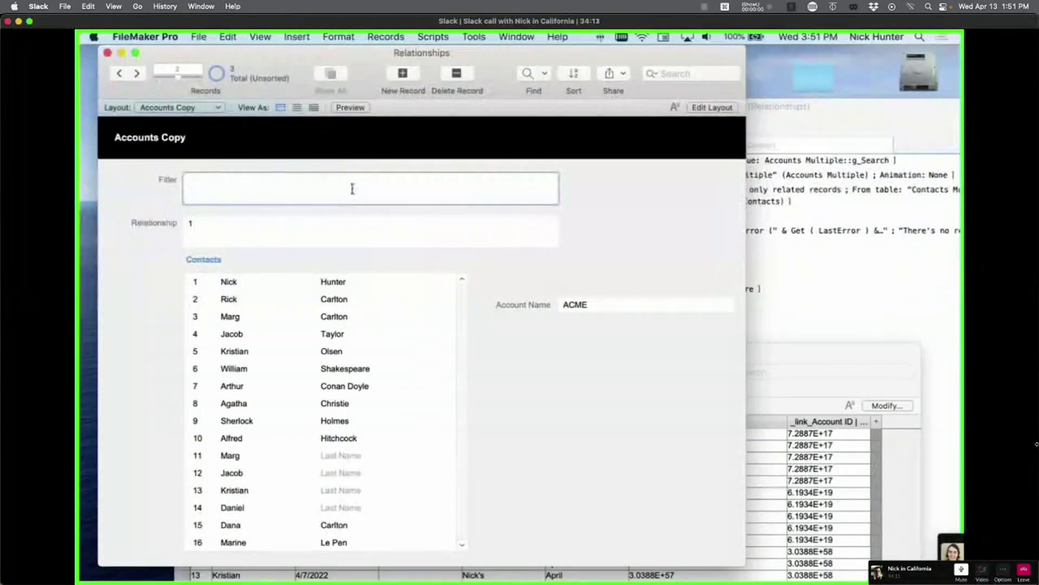
key(super+v)
key(super+a)
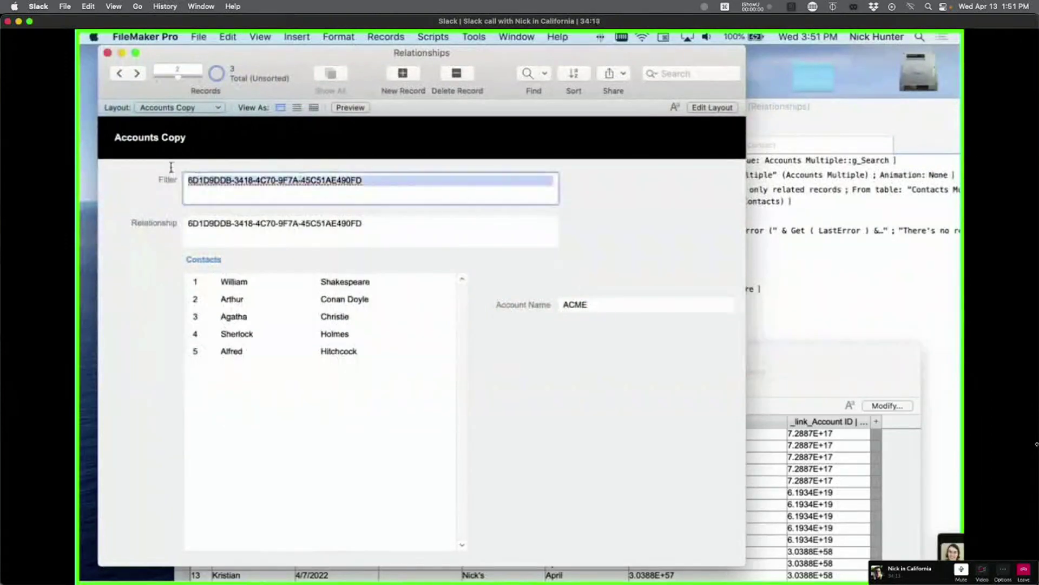
key(super+x)
click(175, 152)
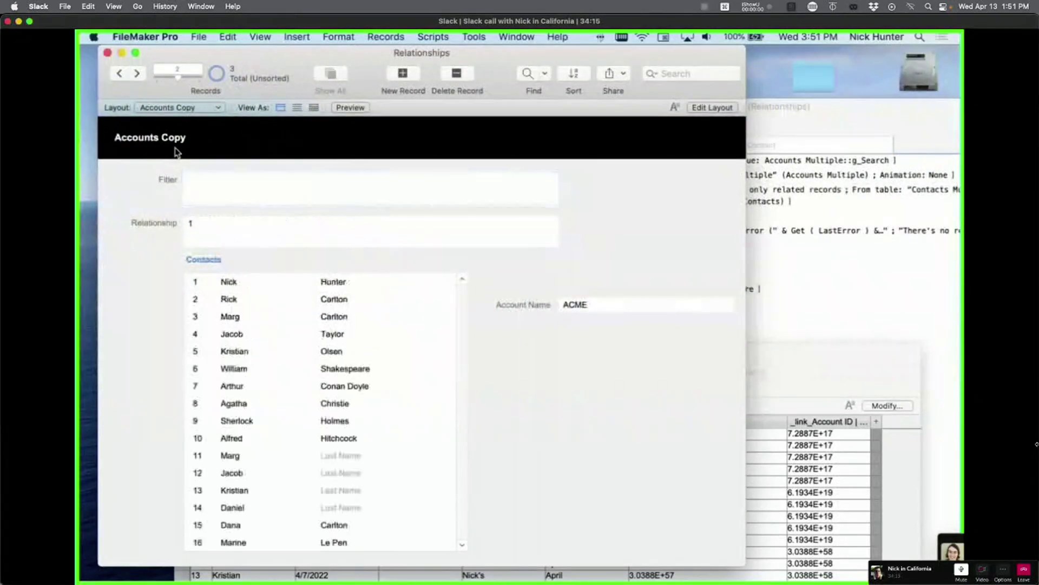
Step: Hide the Relationship label and g_Relationship Filter field on the Accounts Copy layout and return to Browse mode
key(super+l)
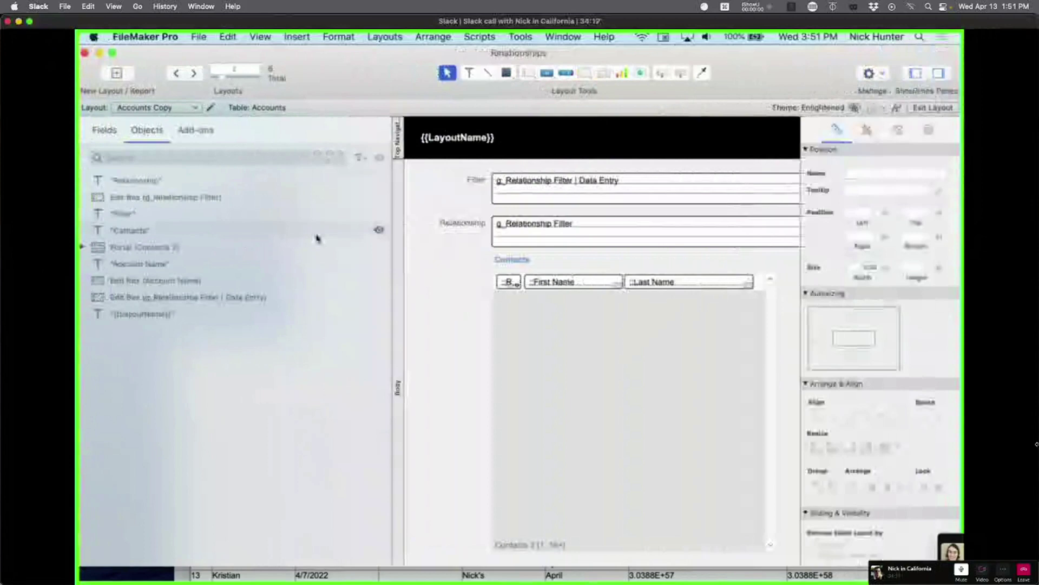
click(478, 225)
shift+click(520, 228)
click(929, 130)
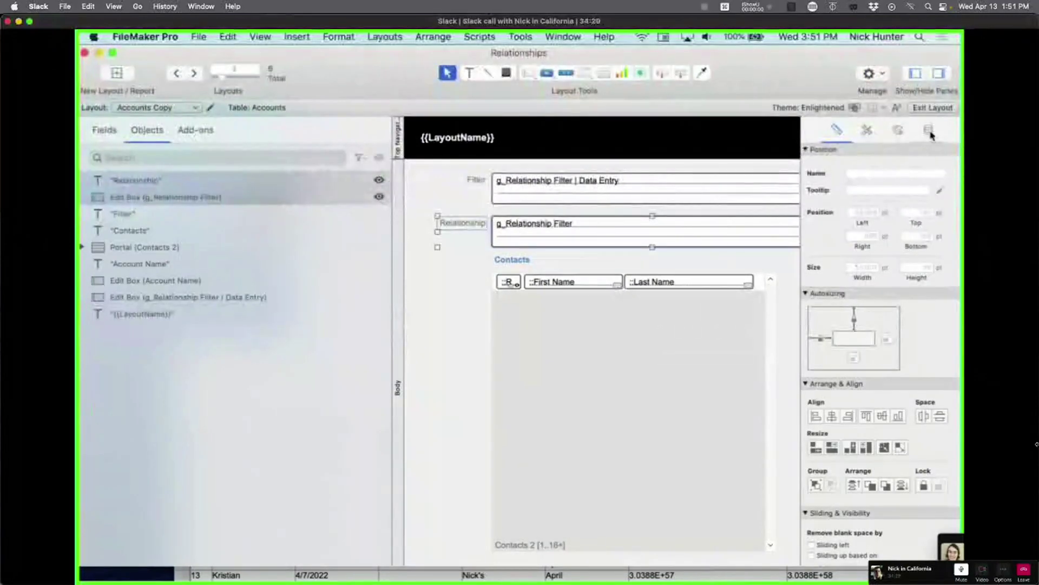
click(873, 403)
key(super+b)
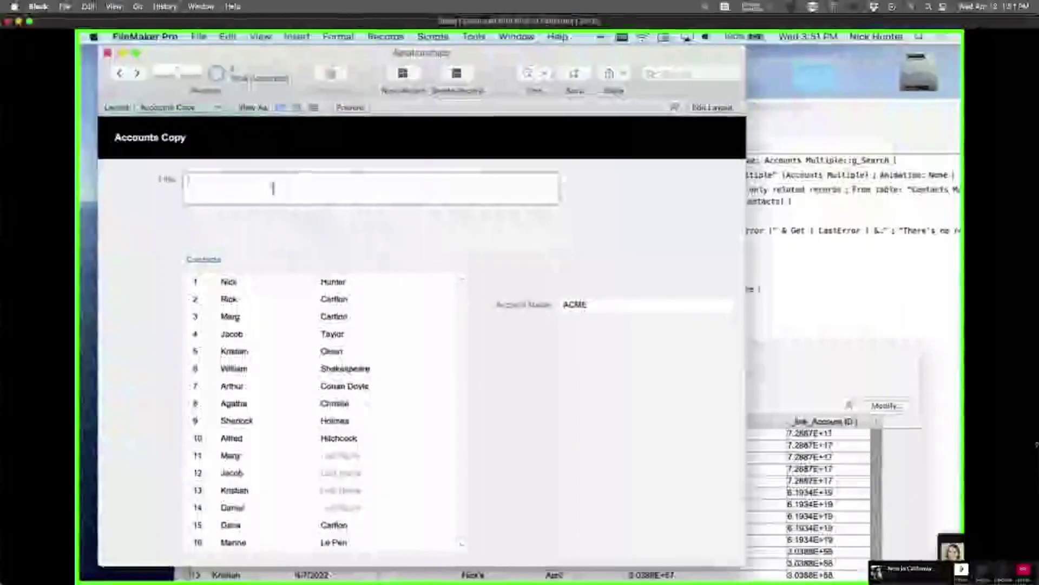
Step: Paste the account ID into the Filter field to test the portal and delete it again
key(super+v)
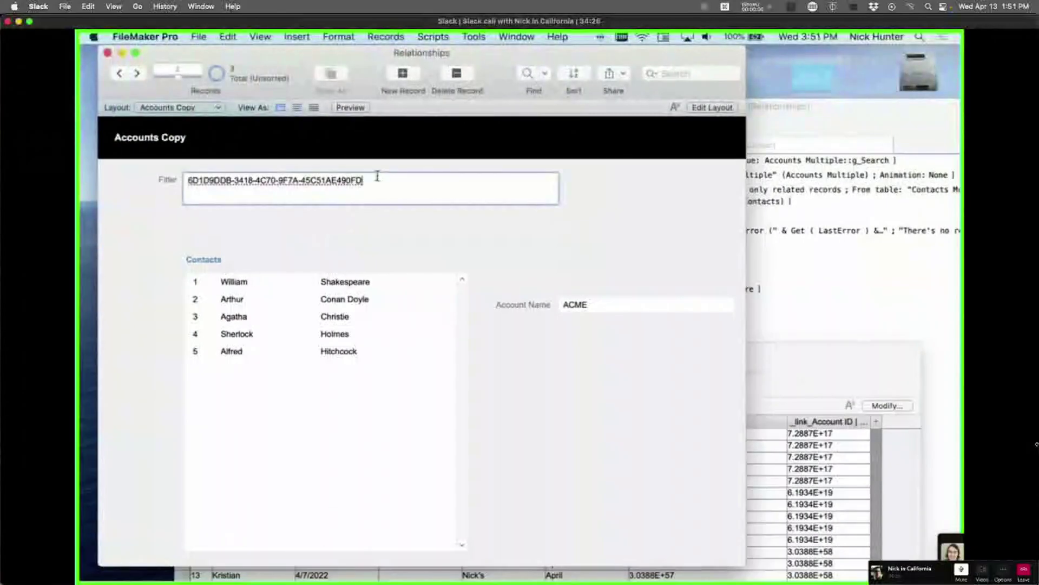
key(super+a)
key(BackSpace)
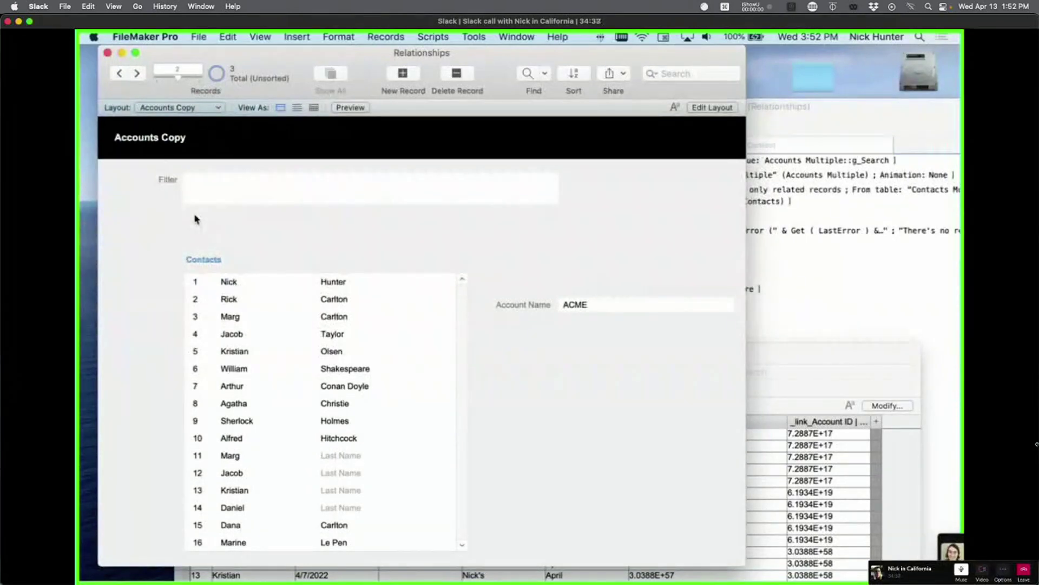
Step: Check the Constrain Found Set step in the Filter & Search script and return to the Accounts Copy layout
key(super+shift+s)
click(654, 291)
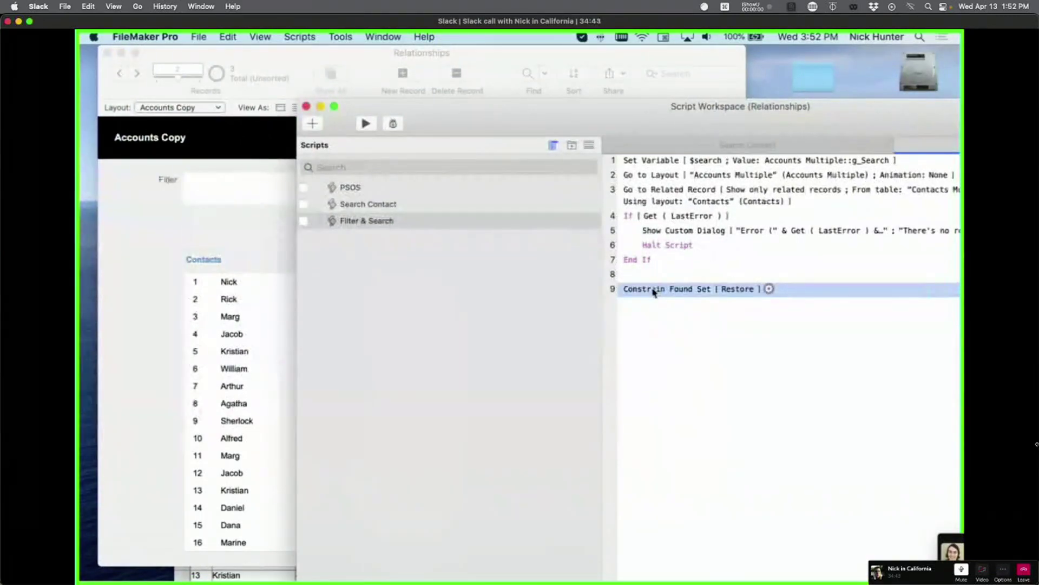
click(240, 234)
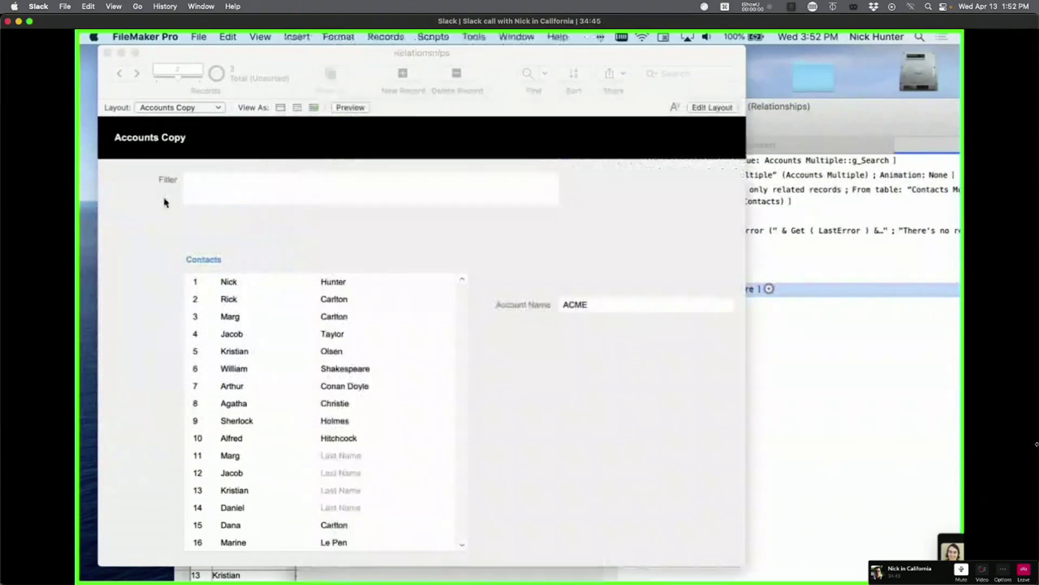
click(218, 181)
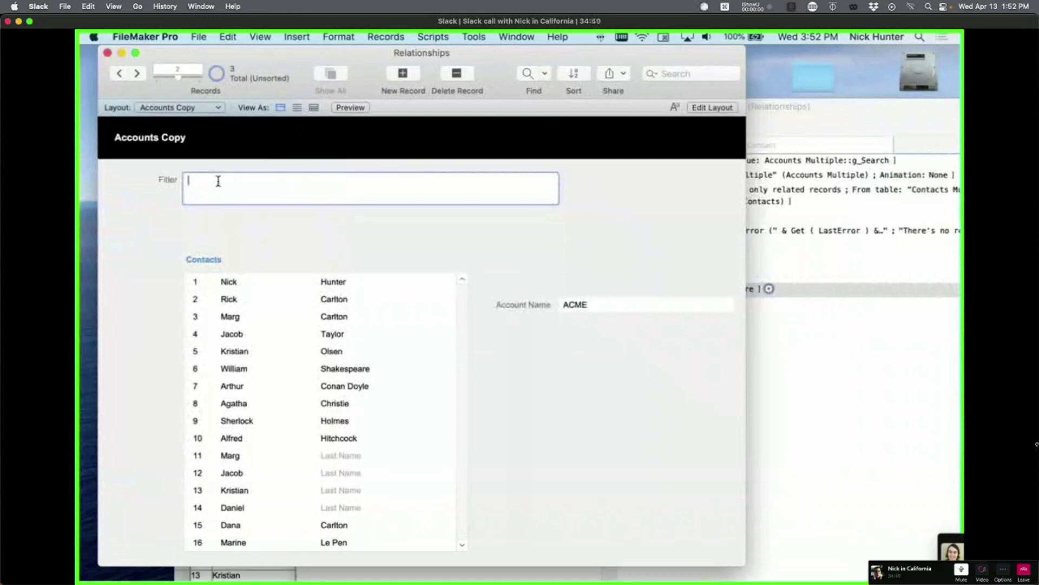
click(250, 259)
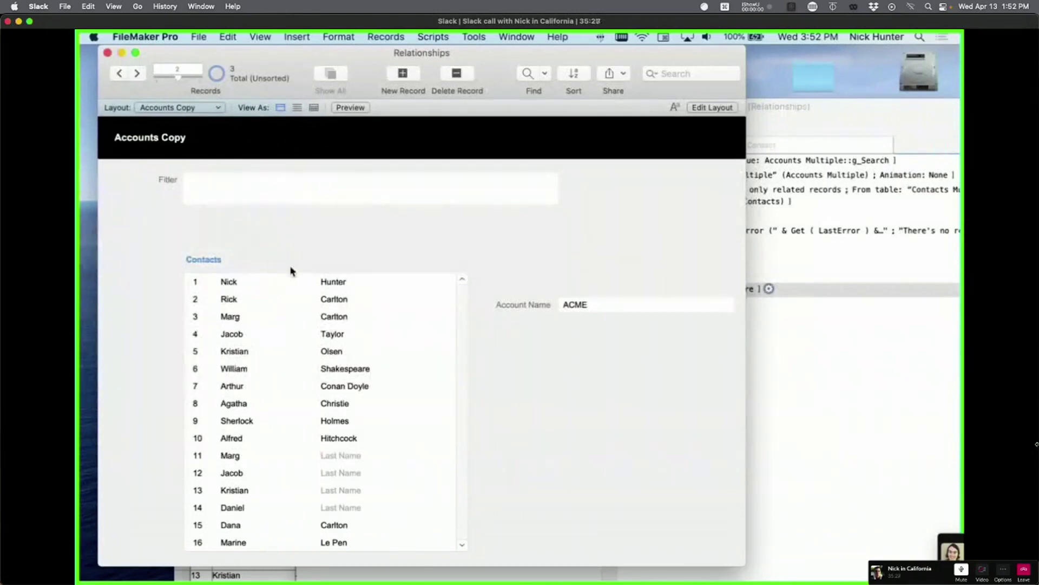
key(shift+super+d)
key(Escape)
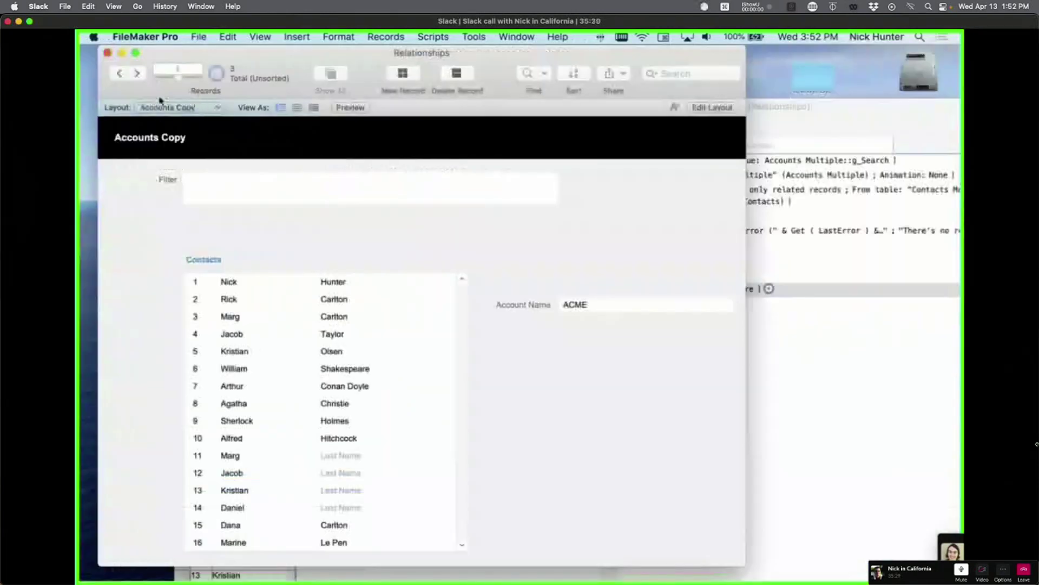
Step: Switch to the Accounts Multiple layout and bring the Relationships - 2 window with the Contacts table forward
click(163, 107)
click(184, 116)
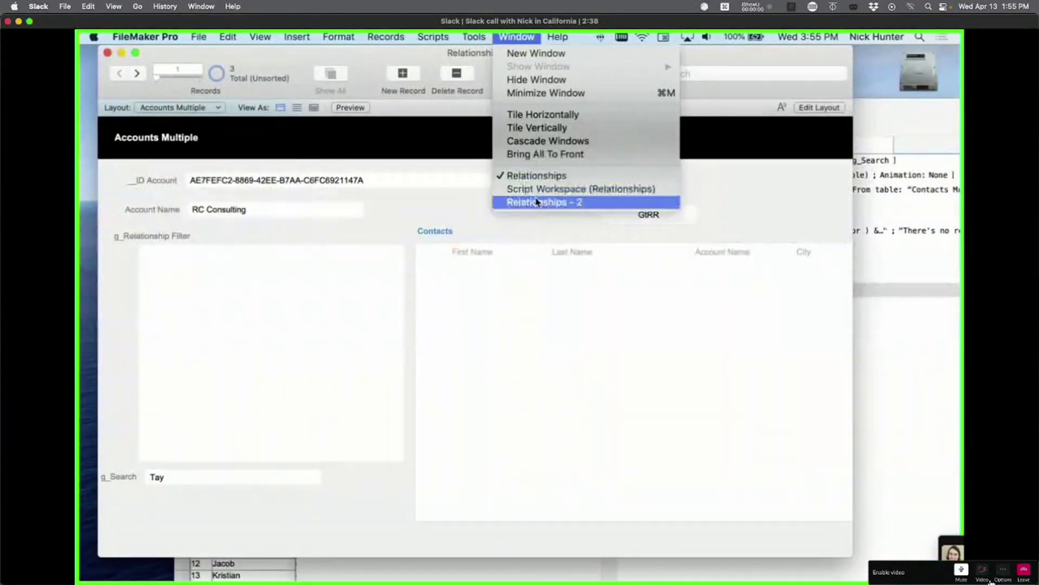
click(541, 202)
drag(409, 356, 371, 109)
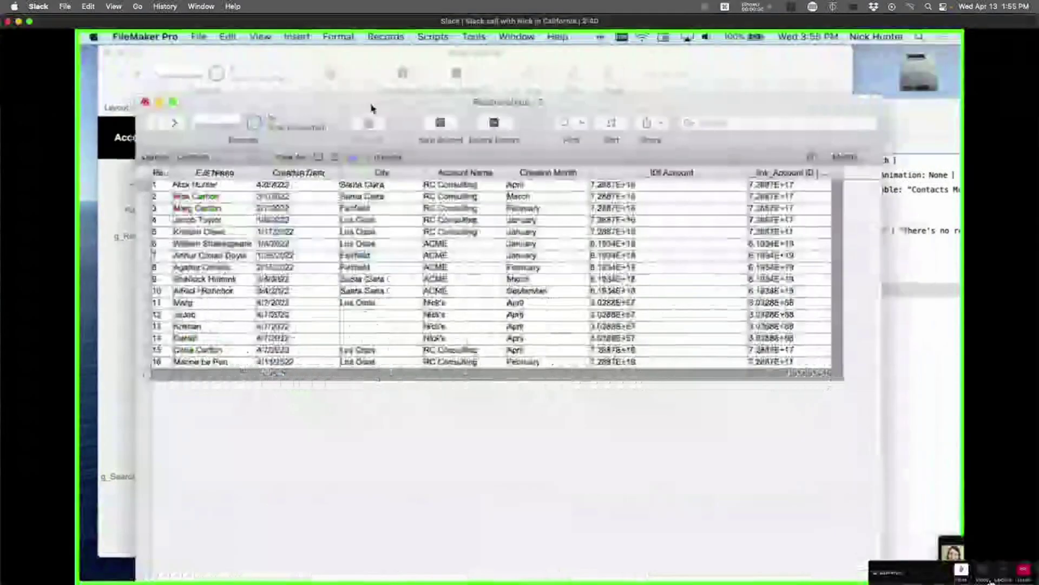
Step: Replace the City field contents across all contact records with the calculated result City
click(372, 190)
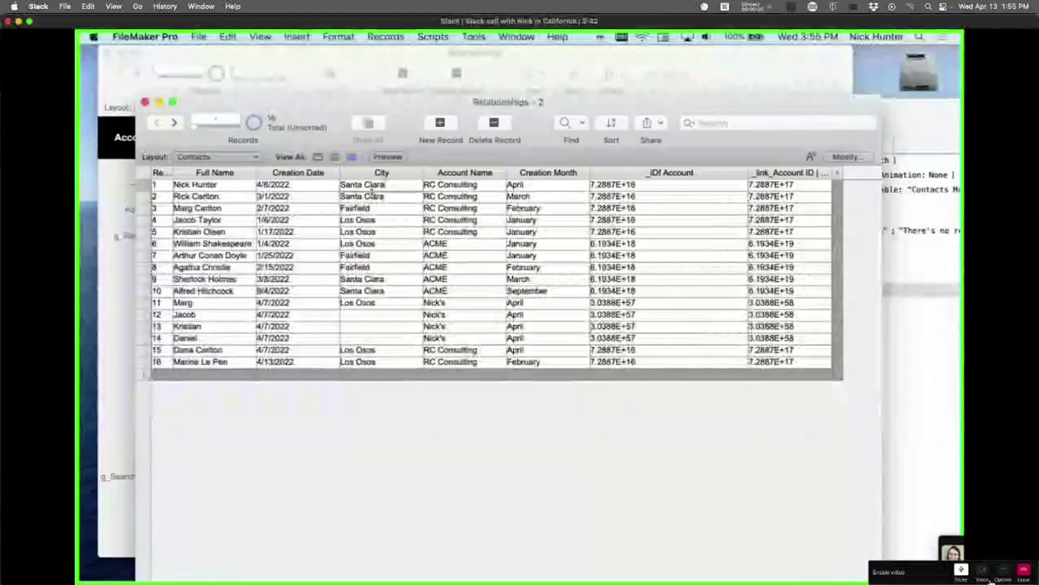
key(super+equal)
click(573, 308)
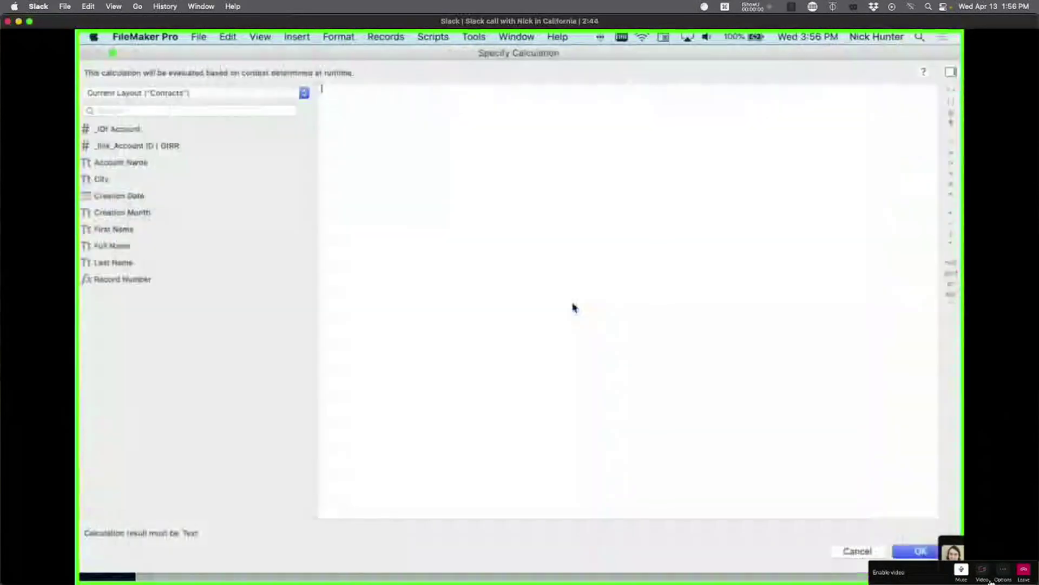
click(127, 183)
double_click(127, 183)
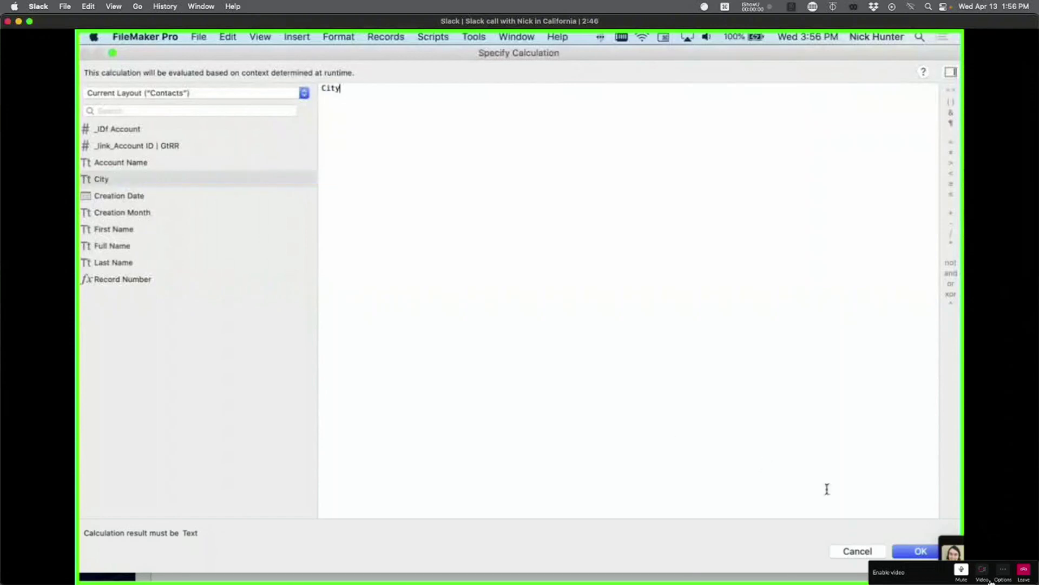
click(915, 551)
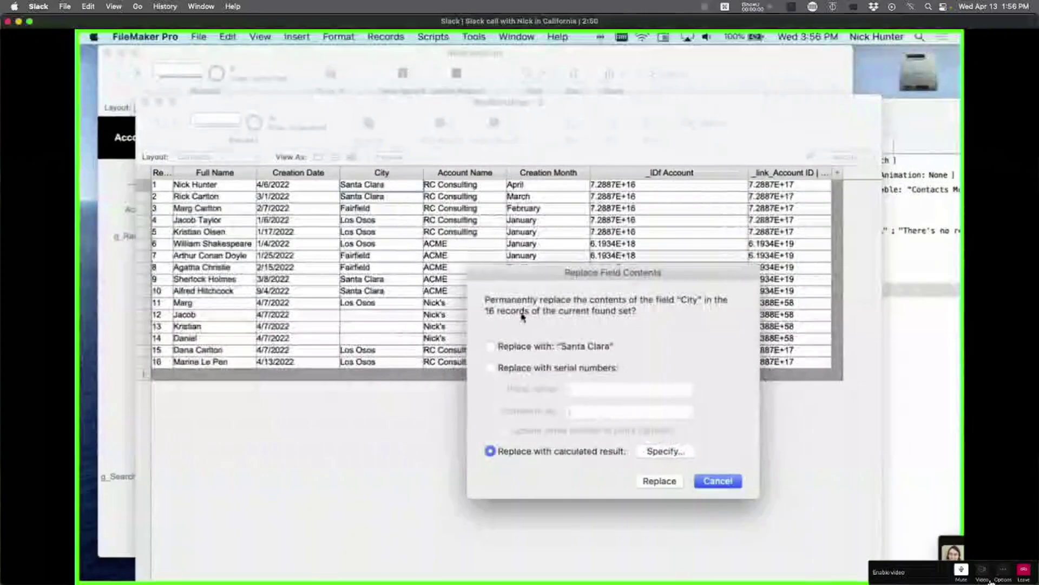
click(660, 480)
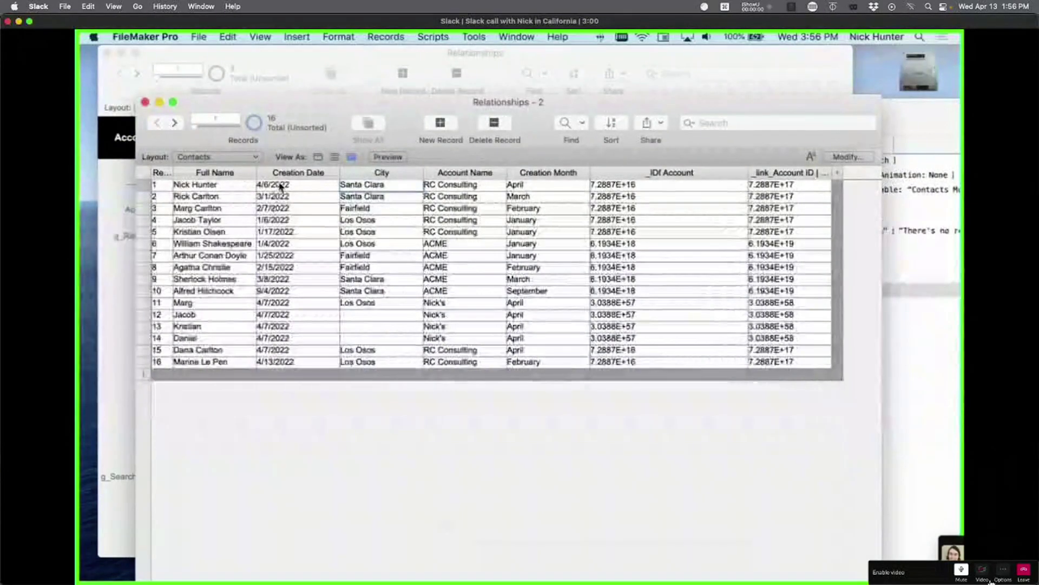
Step: Replace the Creation Date field contents across all contact records with the calculated result Creation Date
click(301, 187)
click(302, 189)
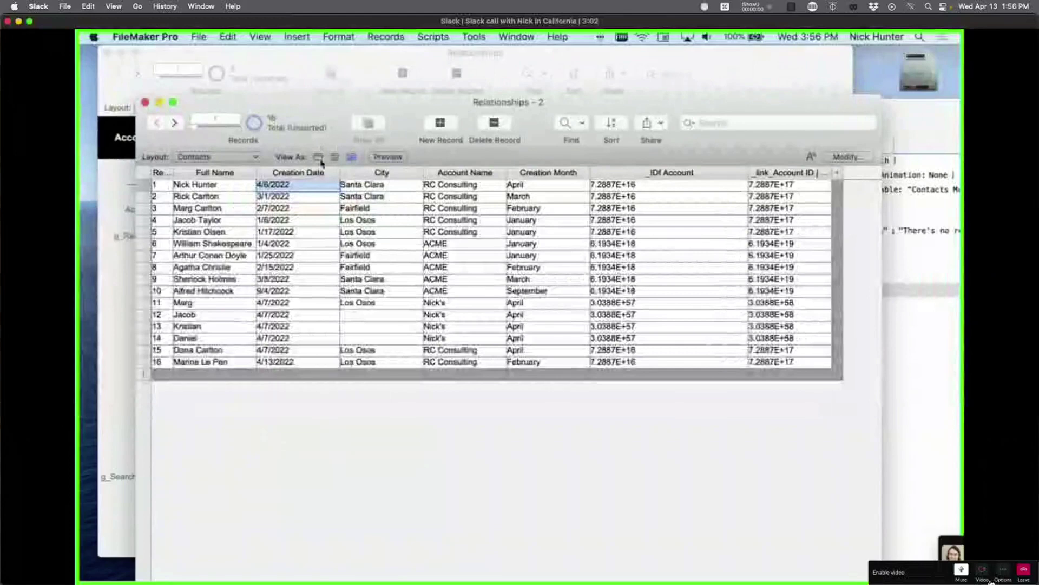
key(super+equal)
click(677, 453)
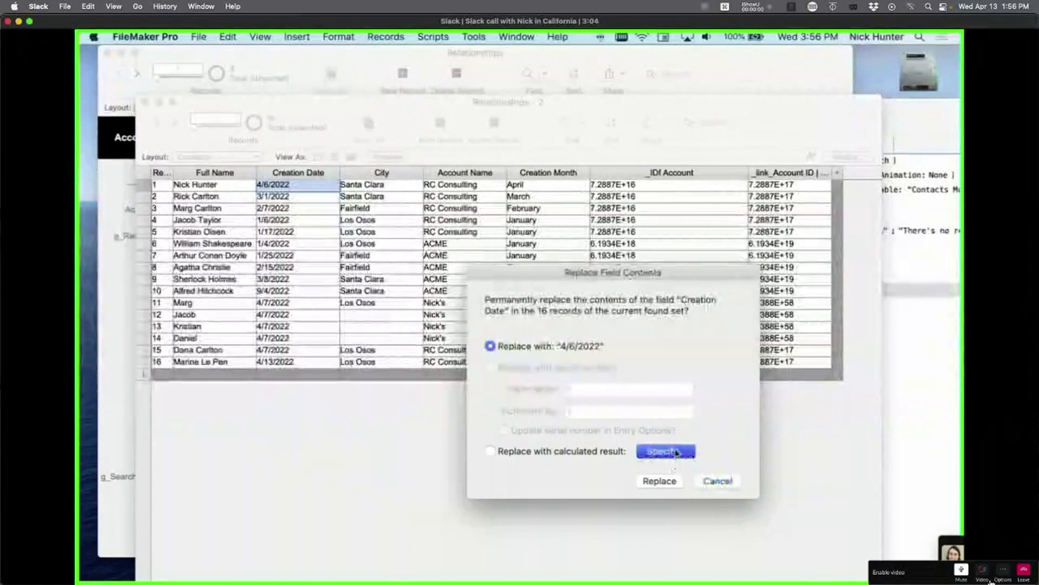
double_click(125, 195)
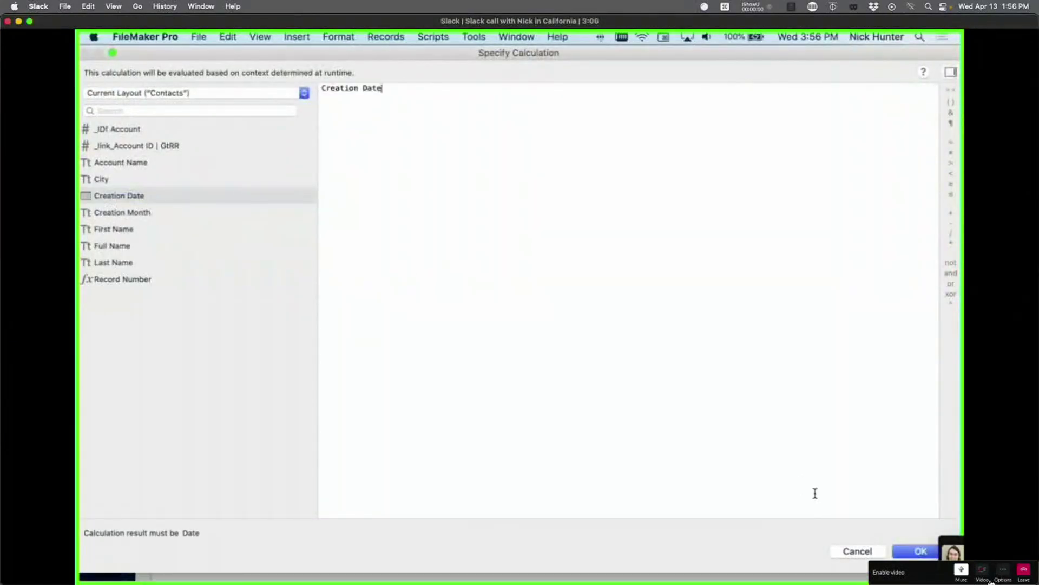
click(920, 550)
click(649, 480)
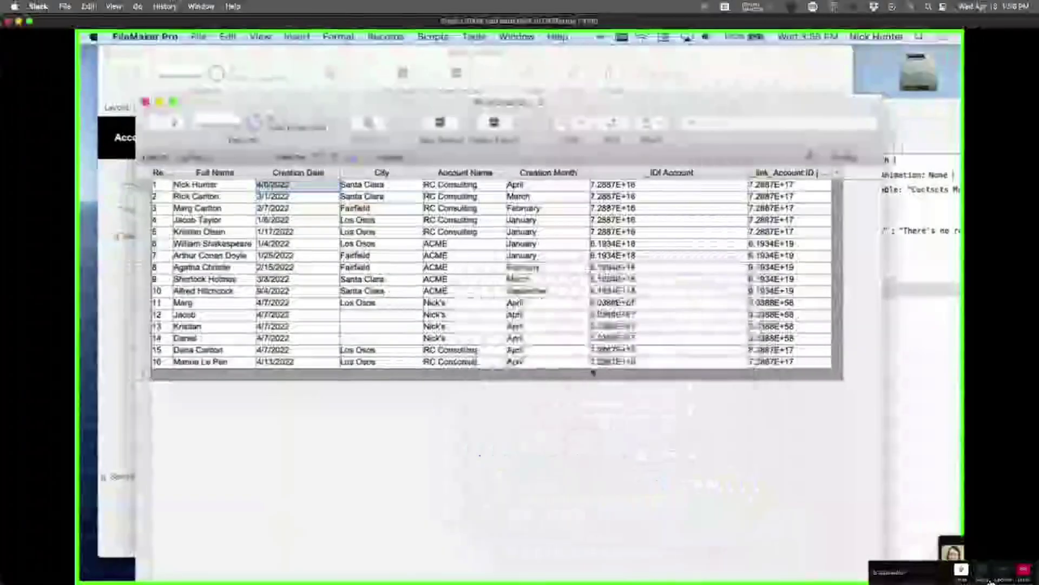
Step: Add the _link_City | GtRR and _link_Month | GtRR fields to the Contacts table view
click(842, 157)
click(368, 541)
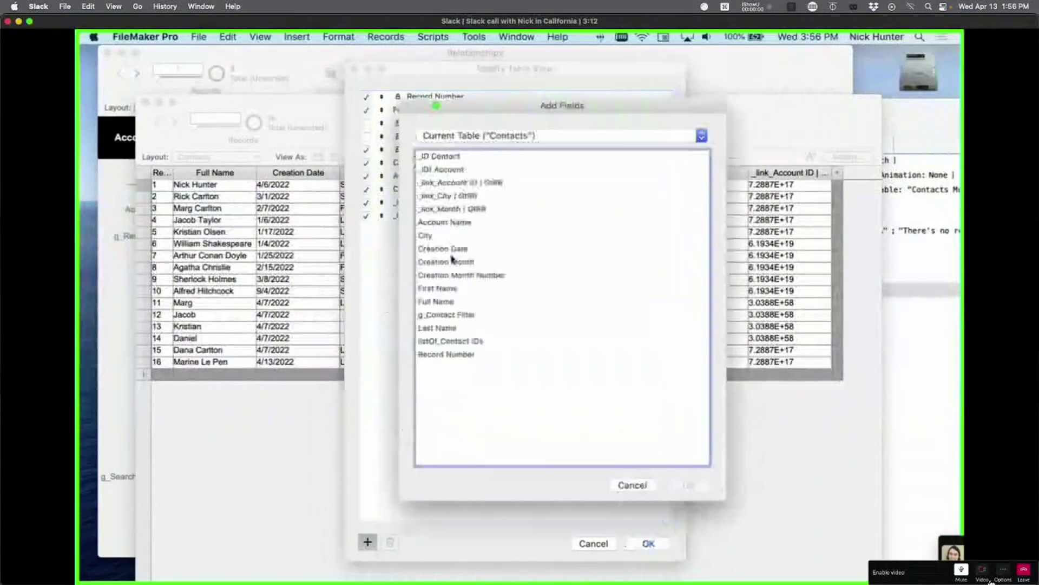
click(460, 196)
shift+click(461, 209)
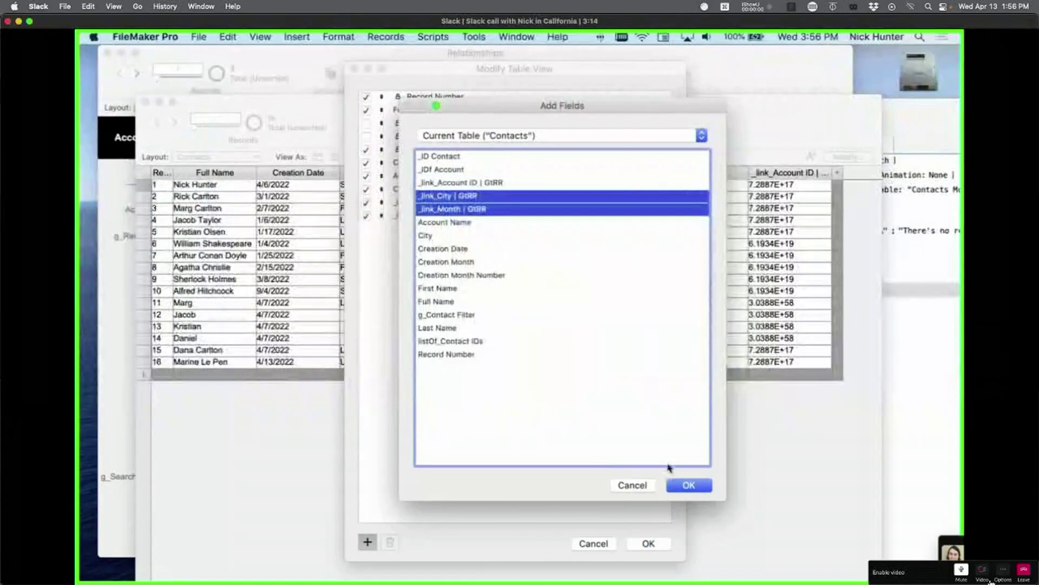
click(698, 488)
click(651, 543)
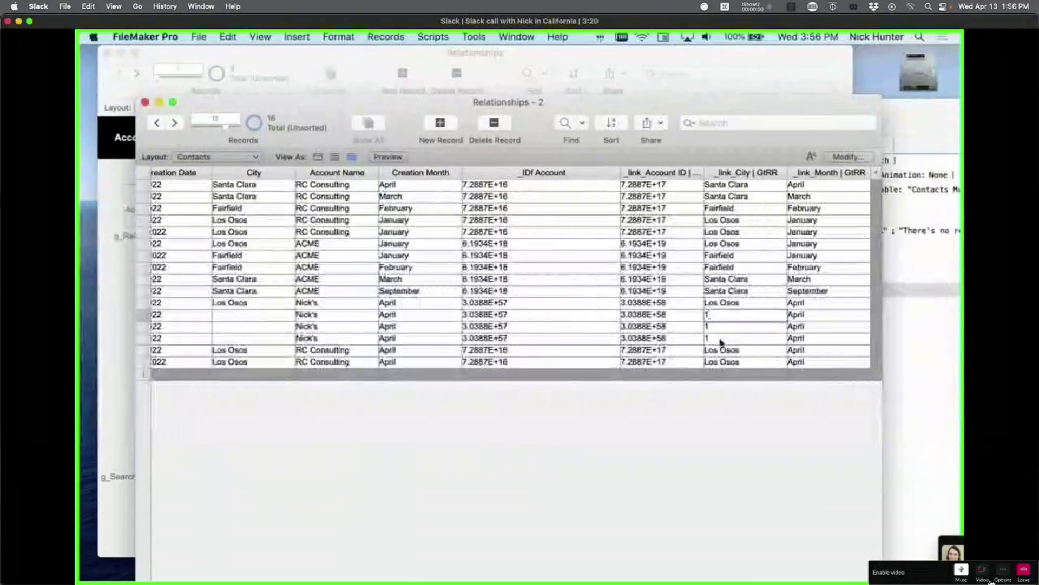
Step: Examine the contacts' values in the _link_City | GtRR and _link_Month | GtRR columns
click(742, 304)
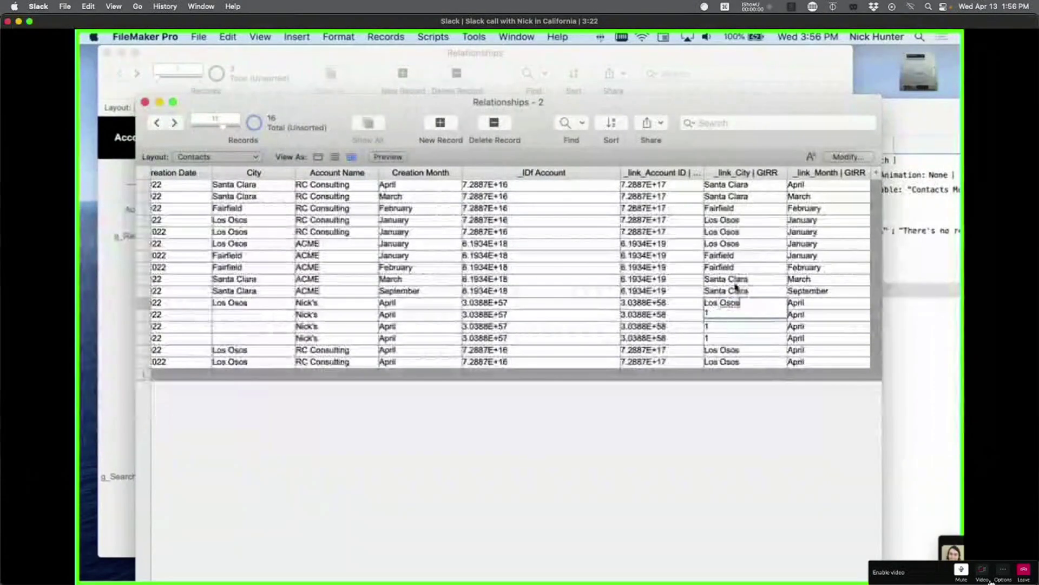
click(821, 266)
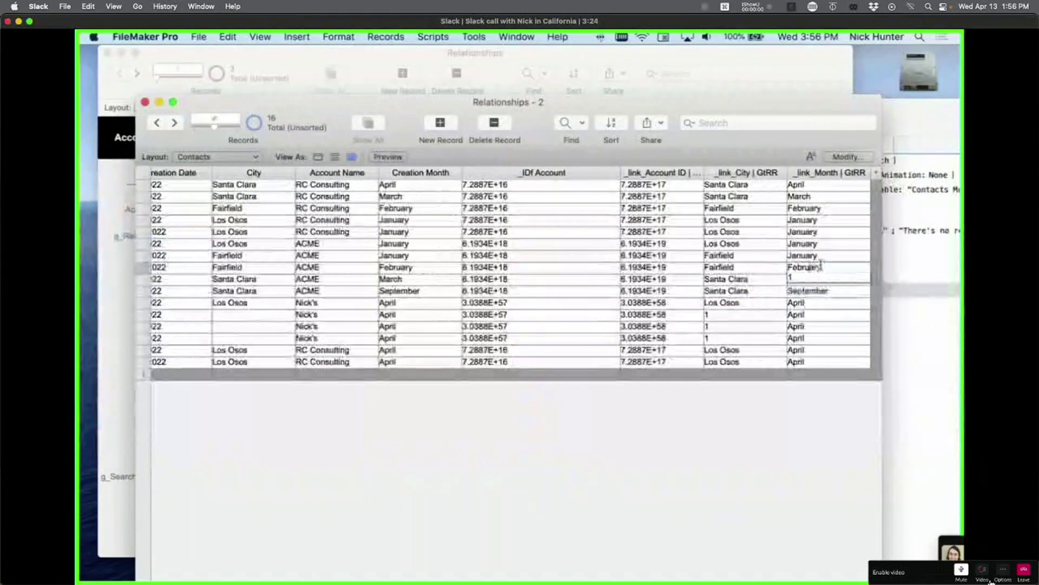
click(715, 425)
Step: Move the Contacts window aside and enter 1 and RC Consulting's copied account ID on separate lines in g_Relationship Filter
drag(347, 115, 643, 171)
click(267, 283)
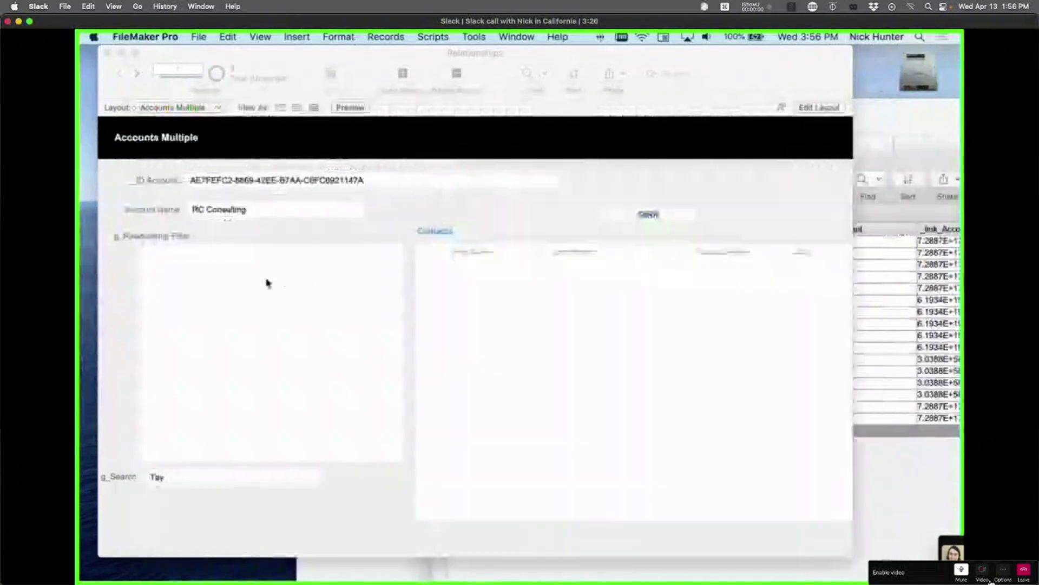
text(1)
click(887, 469)
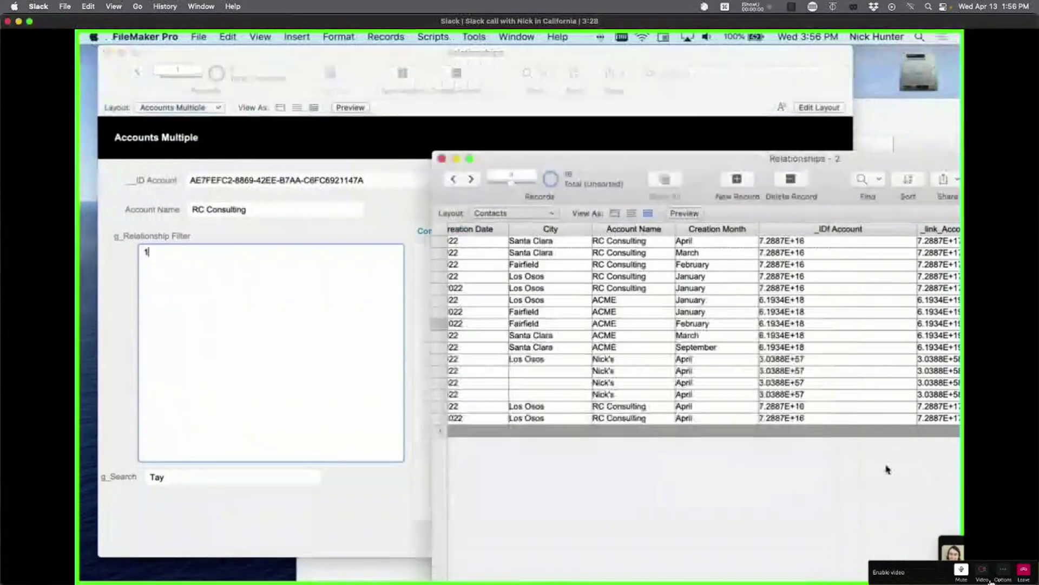
scroll(887, 468, left, 5)
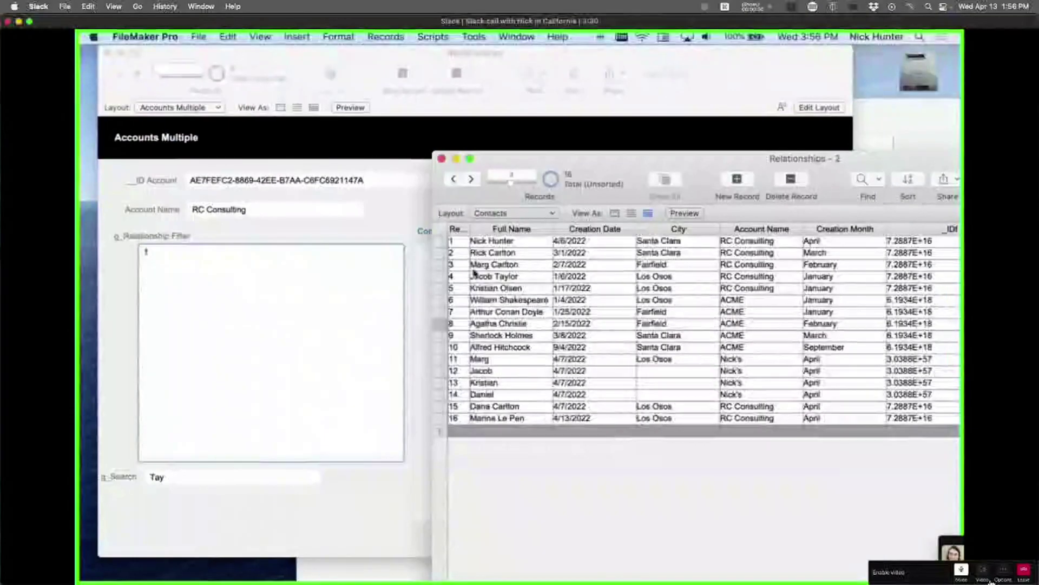
scroll(583, 276, right, 5)
click(847, 245)
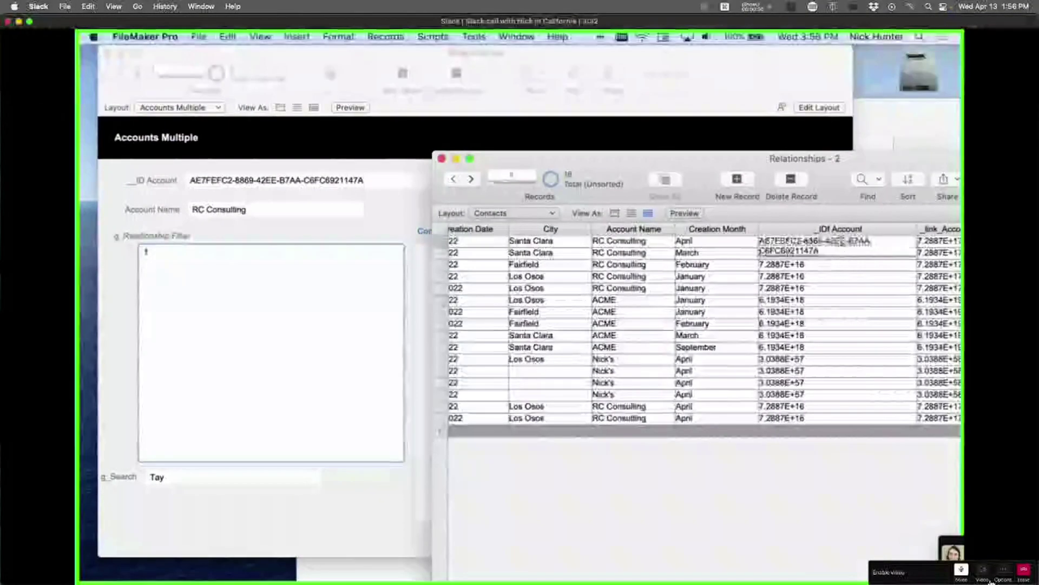
click(216, 283)
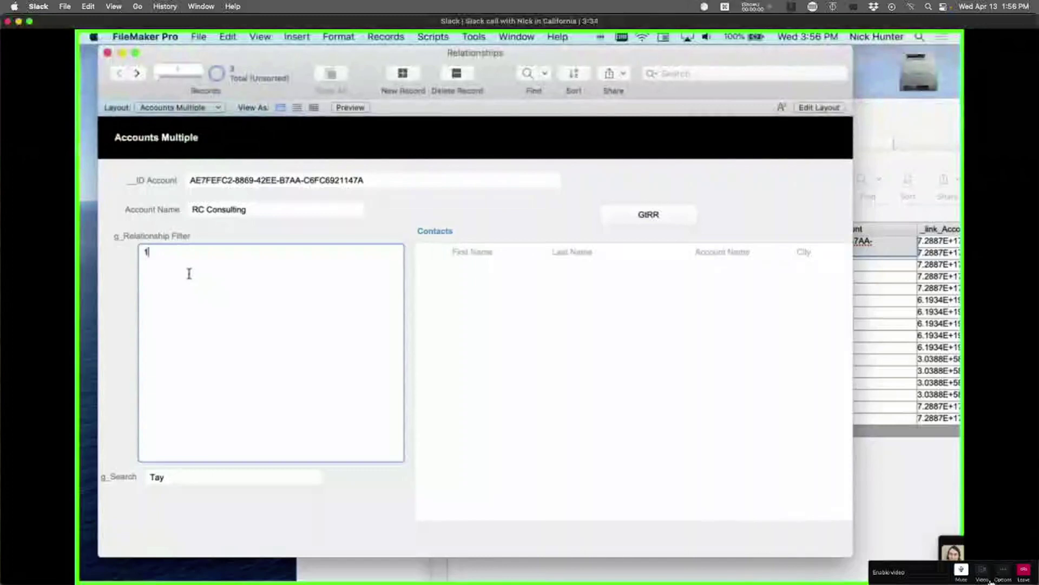
text(AE7FEFC2-8869-42EE-B7AA-C6FC6921147A)
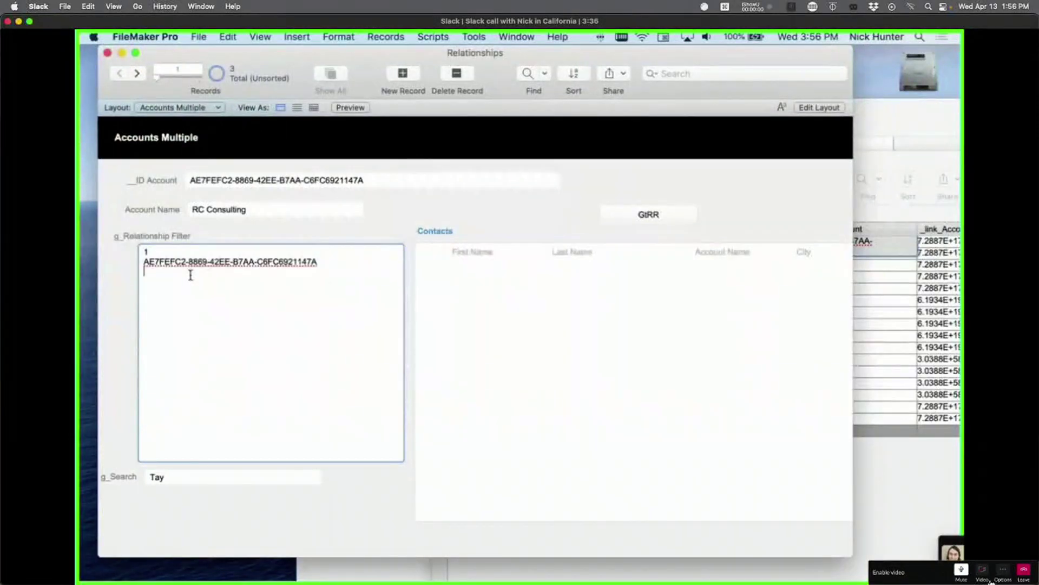
Step: Add the creation month April on a third line of g_Relationship Filter, commit it, and review the Contacts portal
click(889, 306)
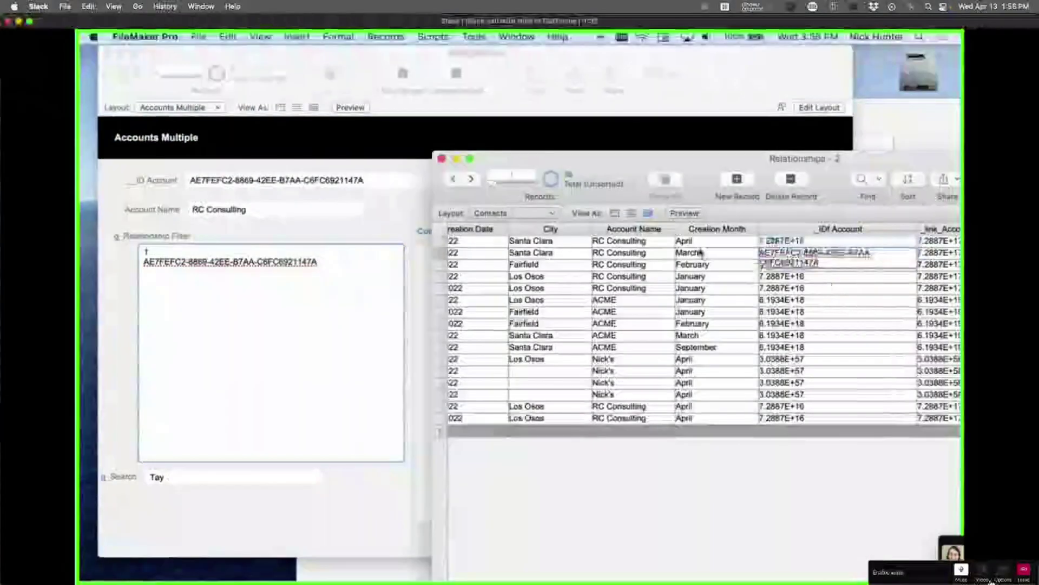
click(255, 291)
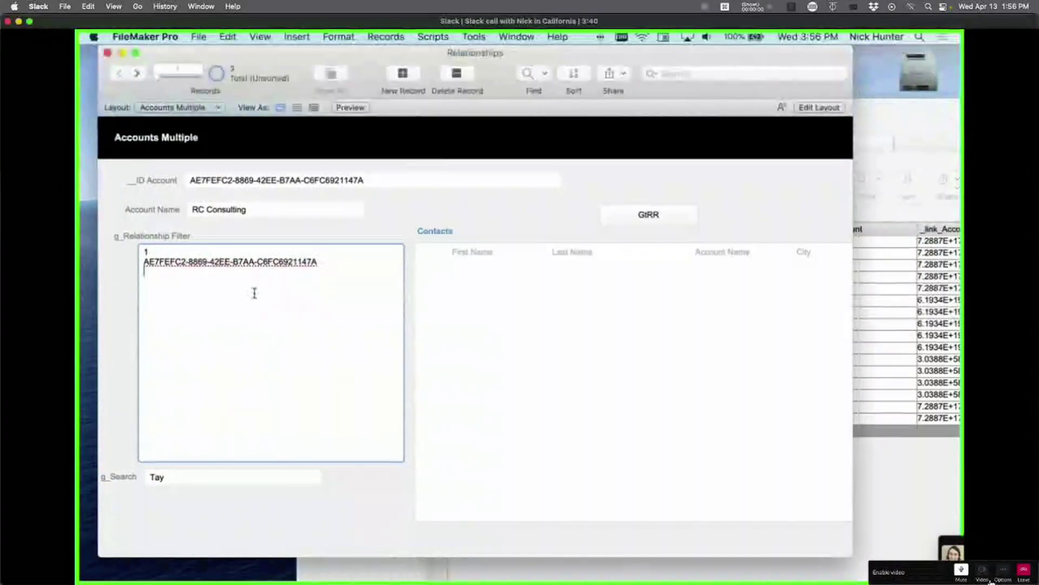
key(Return)
text(April)
click(514, 211)
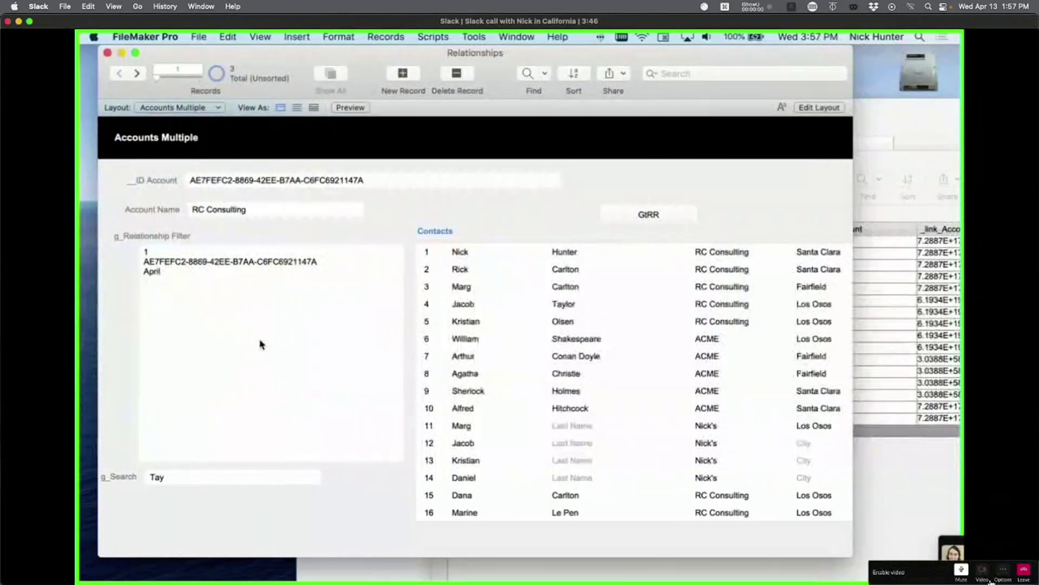
scroll(604, 395, down, 2)
scroll(606, 396, up, 1)
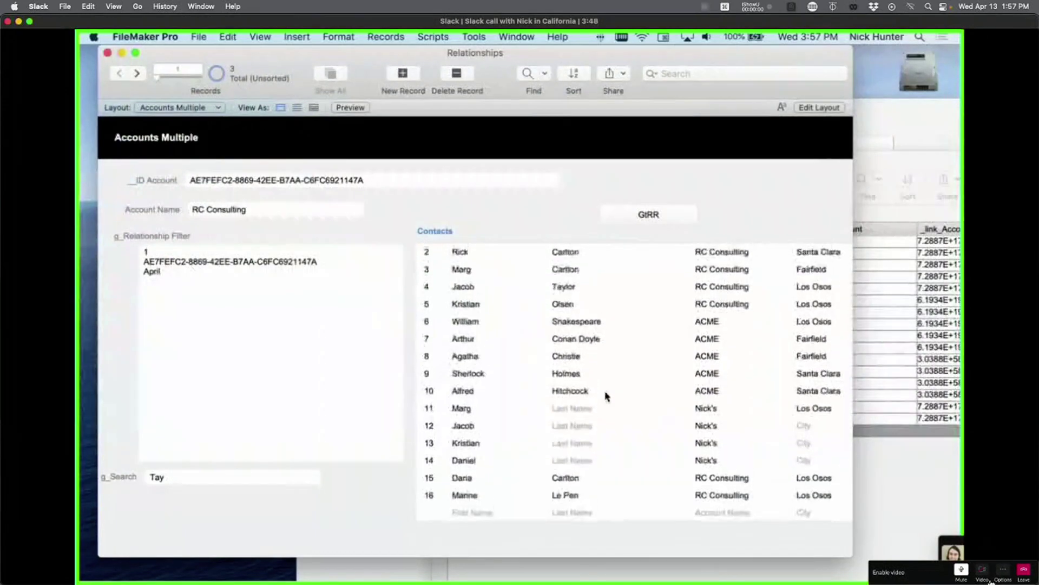
scroll(605, 395, up, 1)
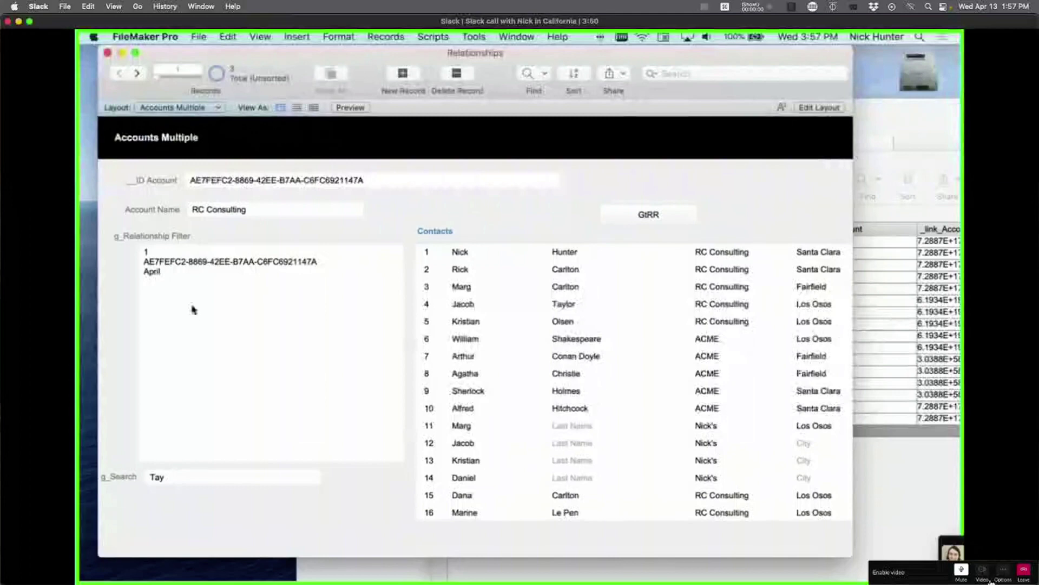
Step: Copy the city Santa Clara from the first contact onto a fourth line of g_Relationship Filter and commit the record
click(219, 289)
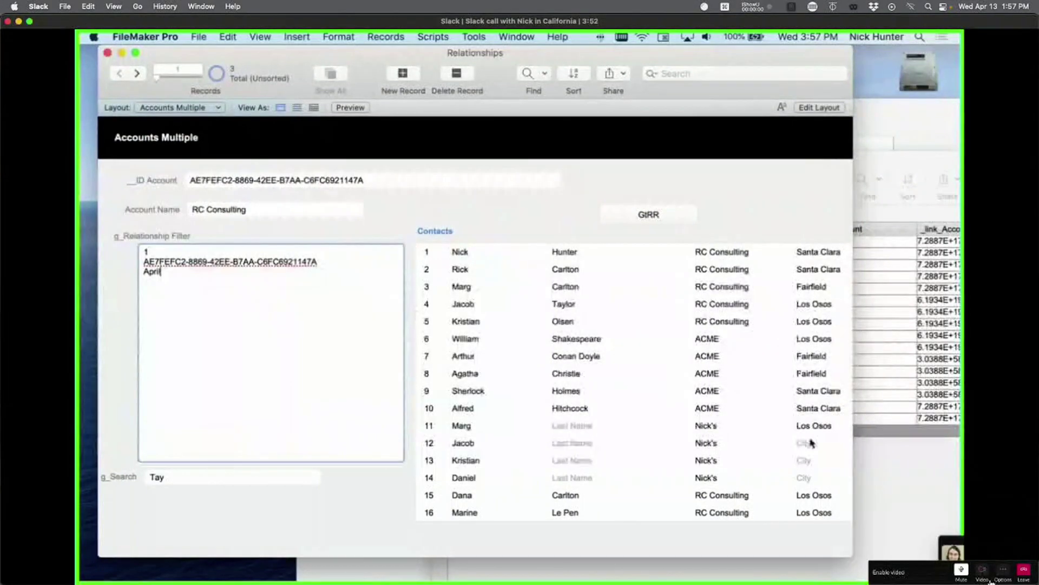
click(925, 459)
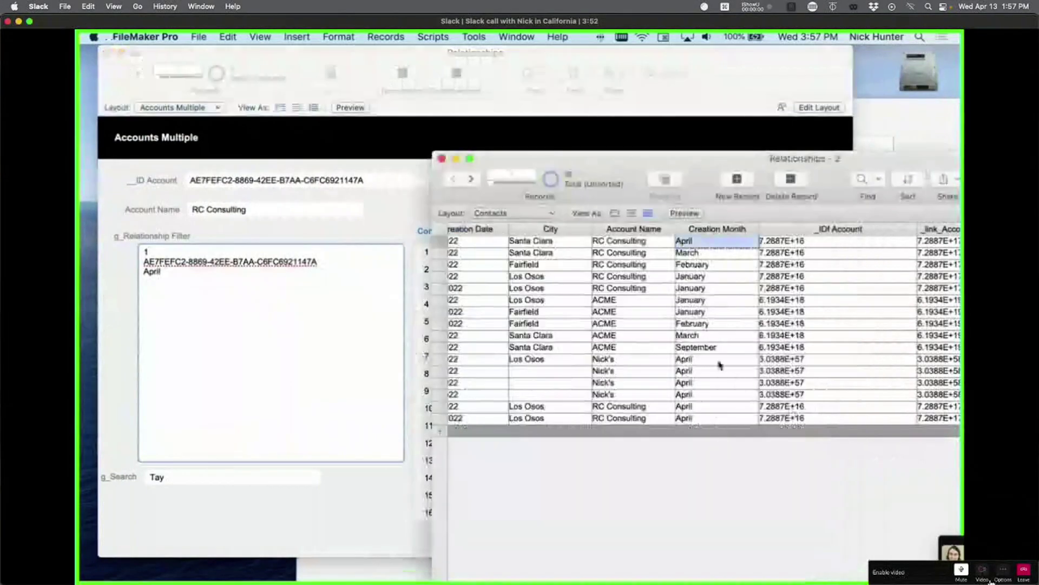
click(554, 276)
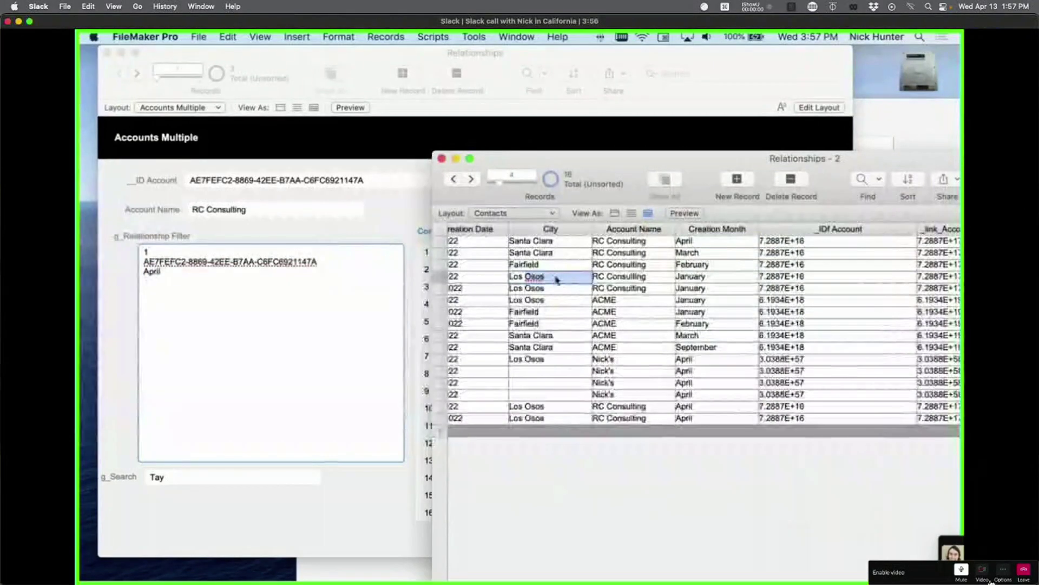
triple_click(551, 243)
key(super+c)
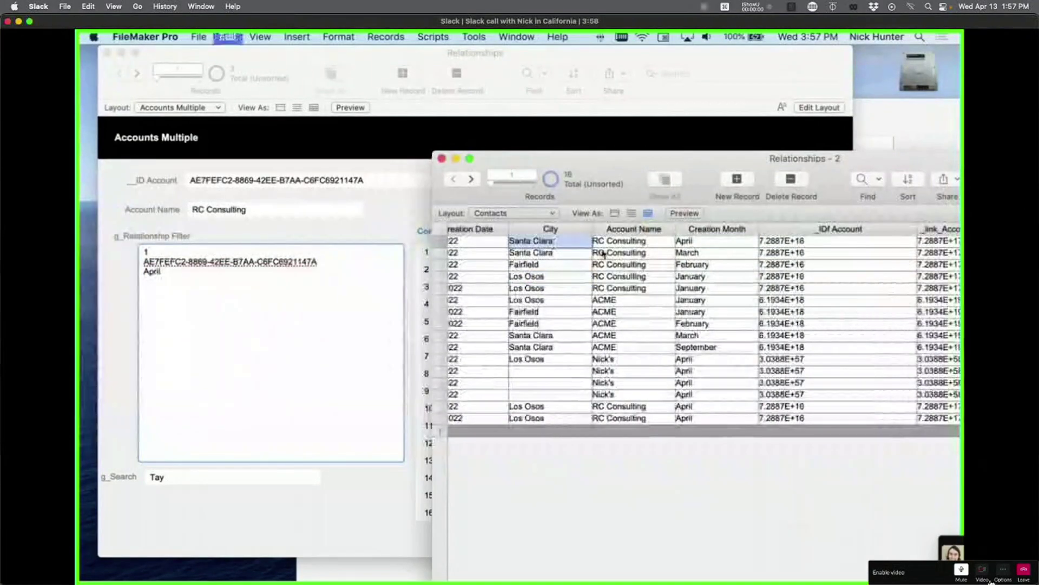
click(283, 317)
key(Return)
key(super+v)
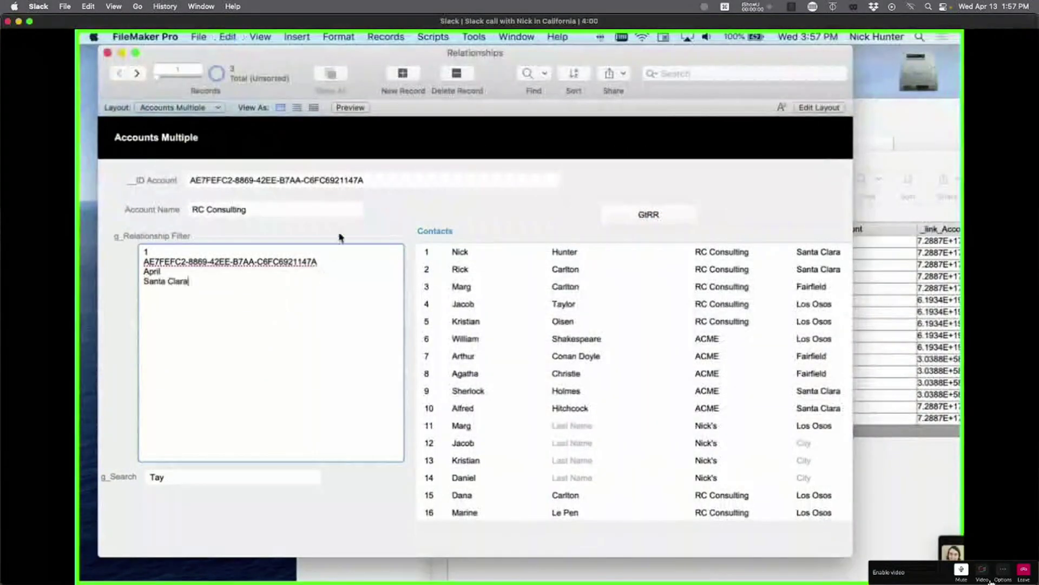
click(338, 237)
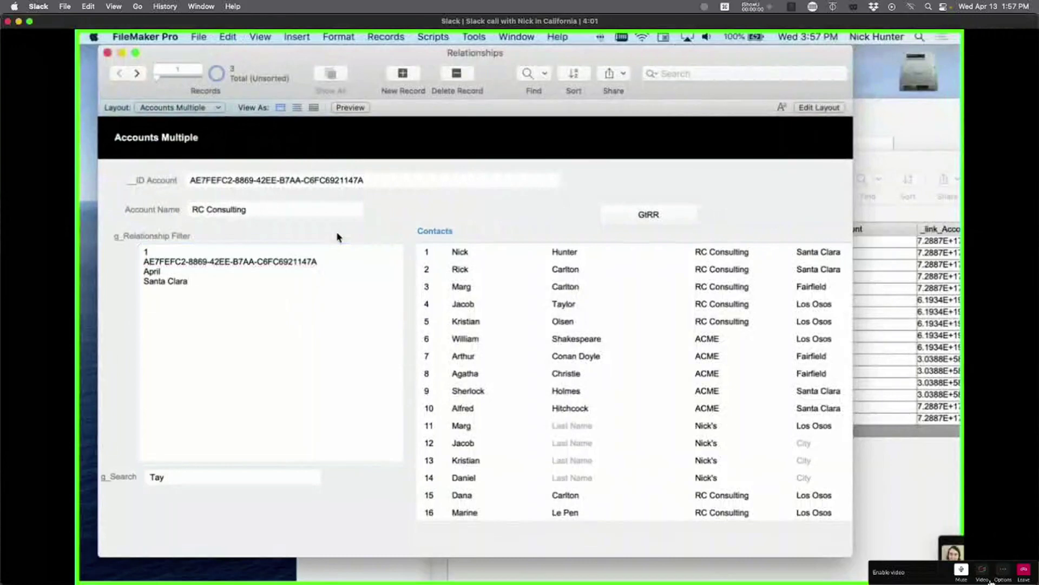
Step: Remove the first line containing 1 from g_Relationship Filter and commit the record
click(190, 251)
scroll(181, 251, down, 2)
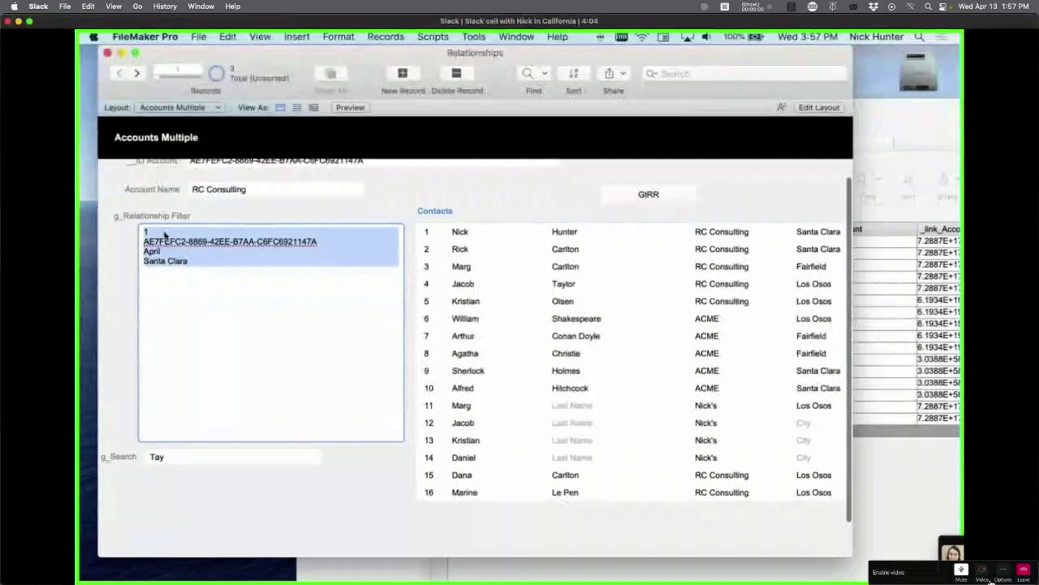
click(131, 298)
click(159, 231)
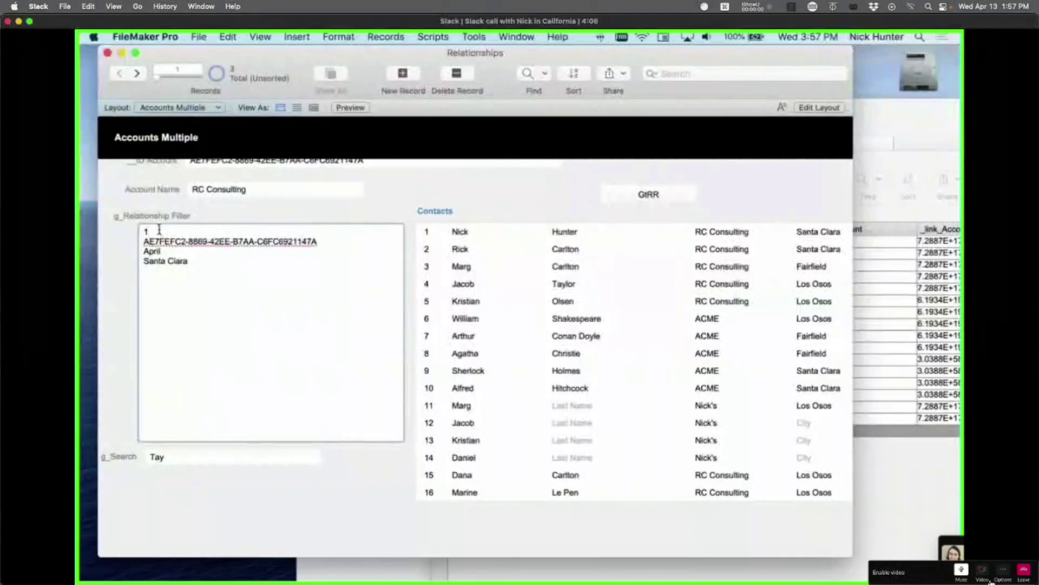
key(BackSpace)
key(BackSpace)
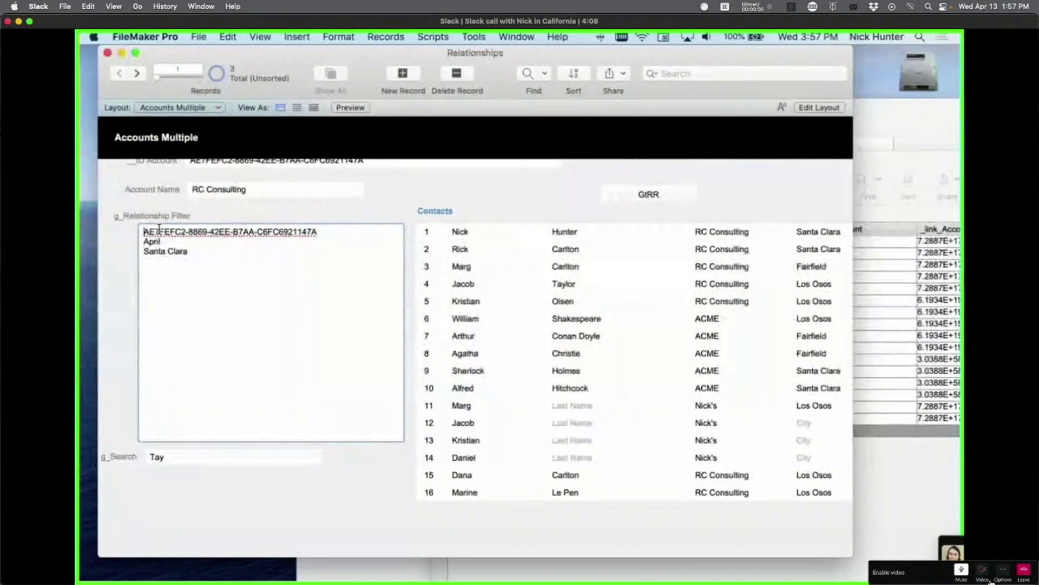
click(260, 221)
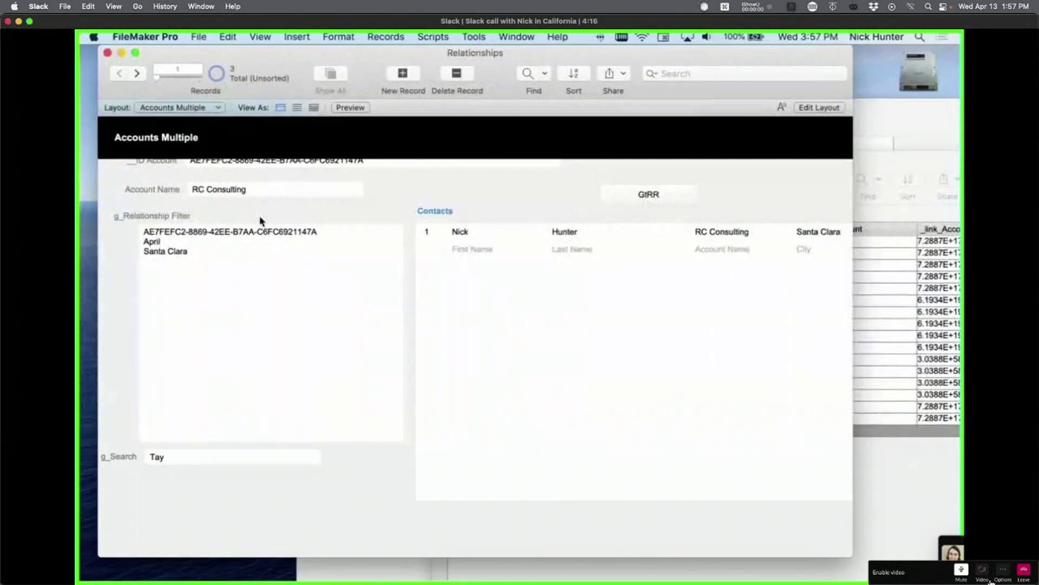
Step: Add 1 on a new last line of g_Relationship Filter, commit the record, and review the Contacts portal
click(237, 300)
key(Return)
text(1)
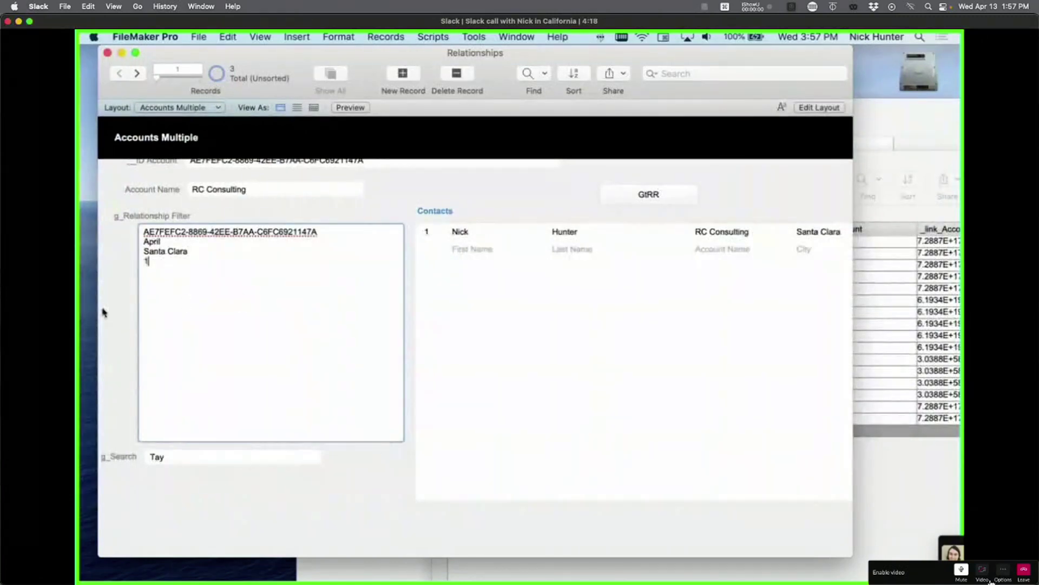
click(104, 312)
scroll(656, 372, down, 1)
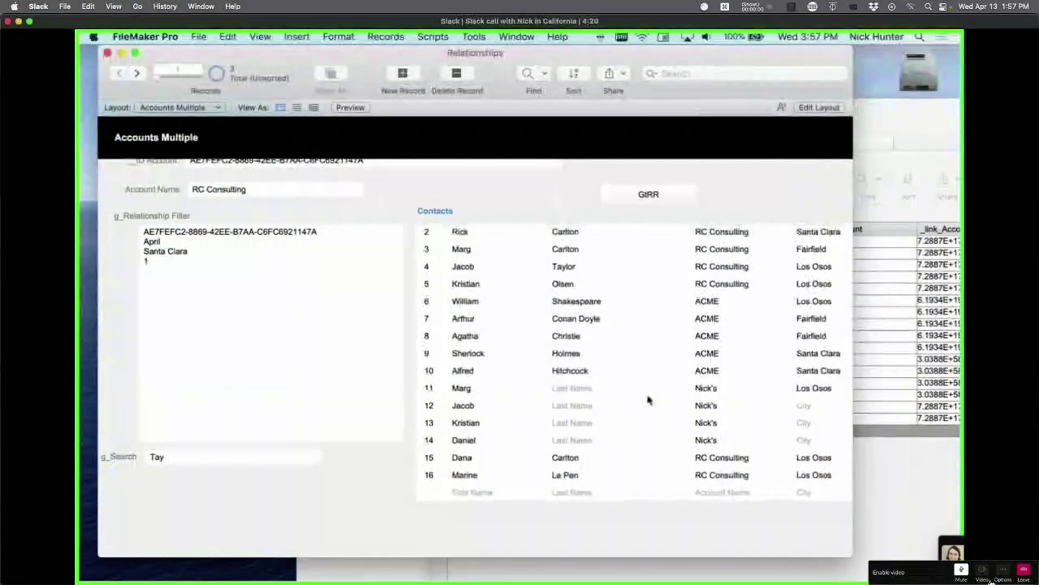
click(240, 345)
key(super+a)
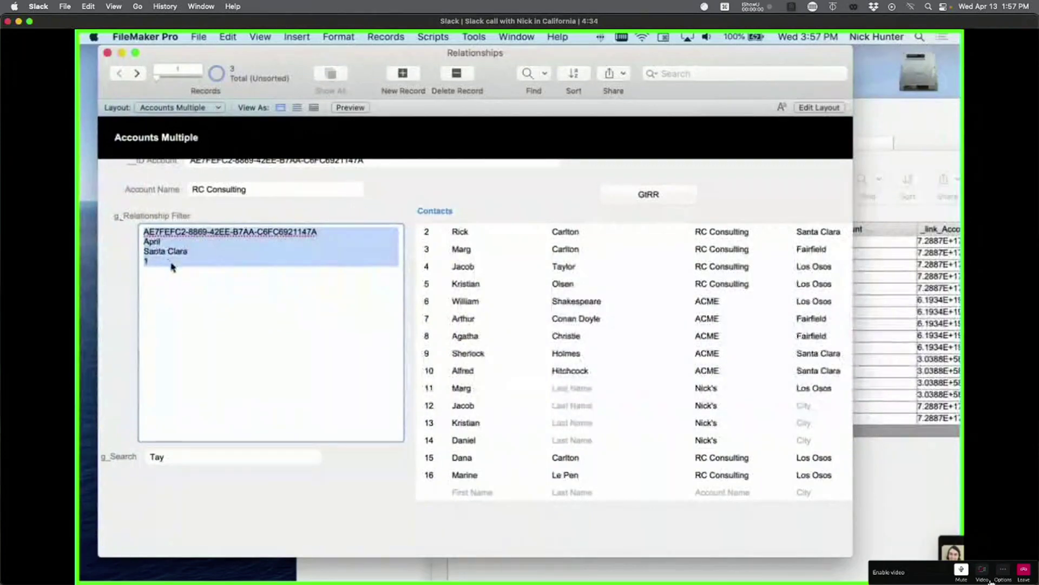
scroll(547, 412, down, 3)
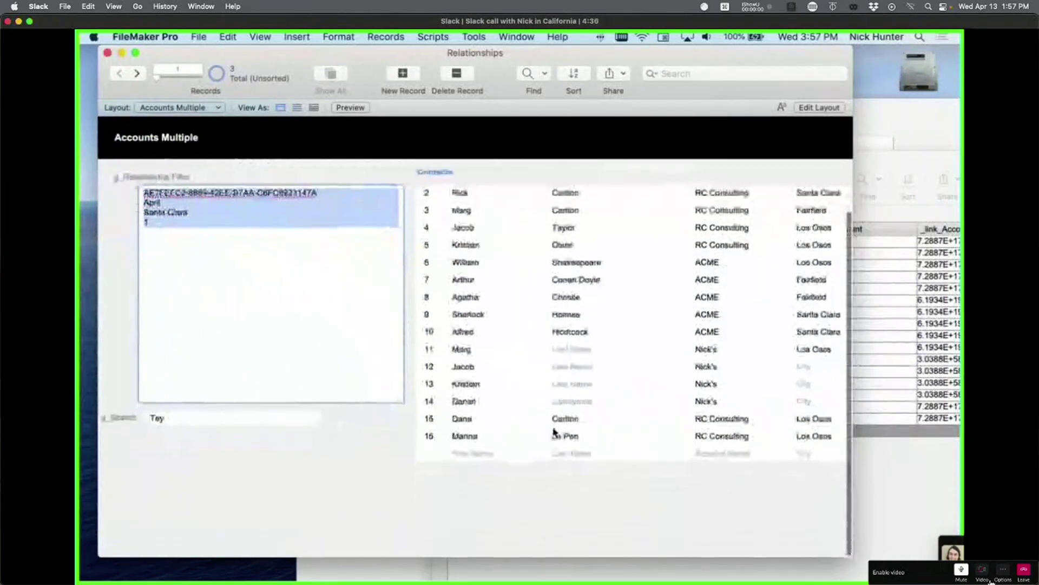
scroll(535, 407, up, 1)
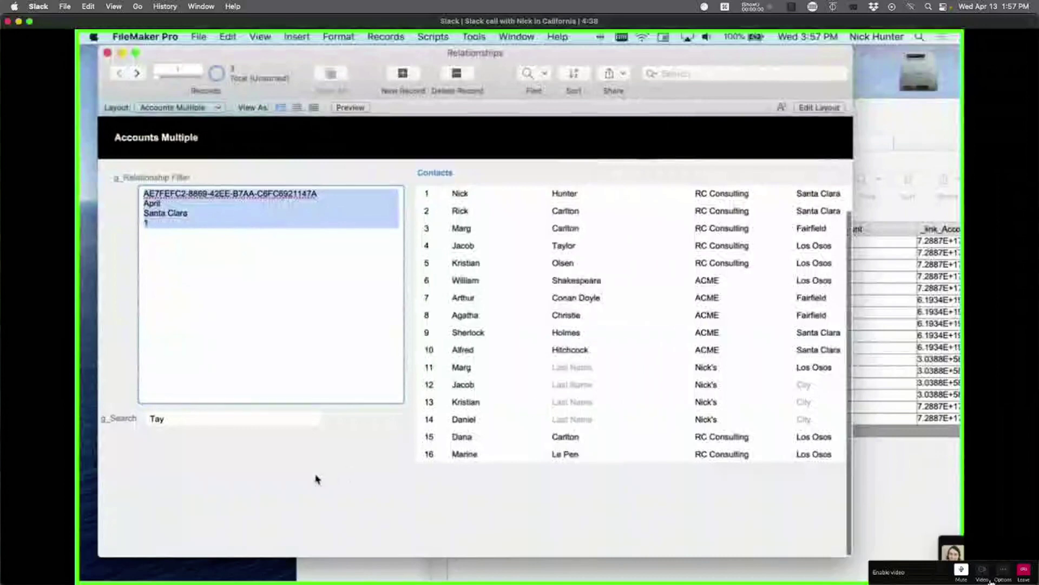
click(316, 479)
scroll(267, 339, up, 3)
click(205, 296)
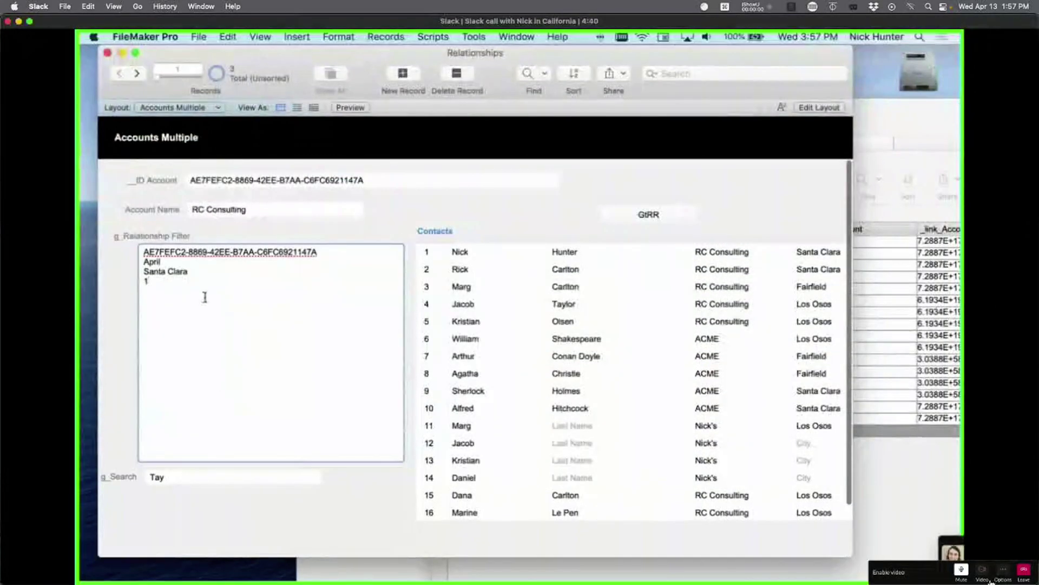
Step: Create a Number field named g_Constant in the Accounts table
key(super+shift+d)
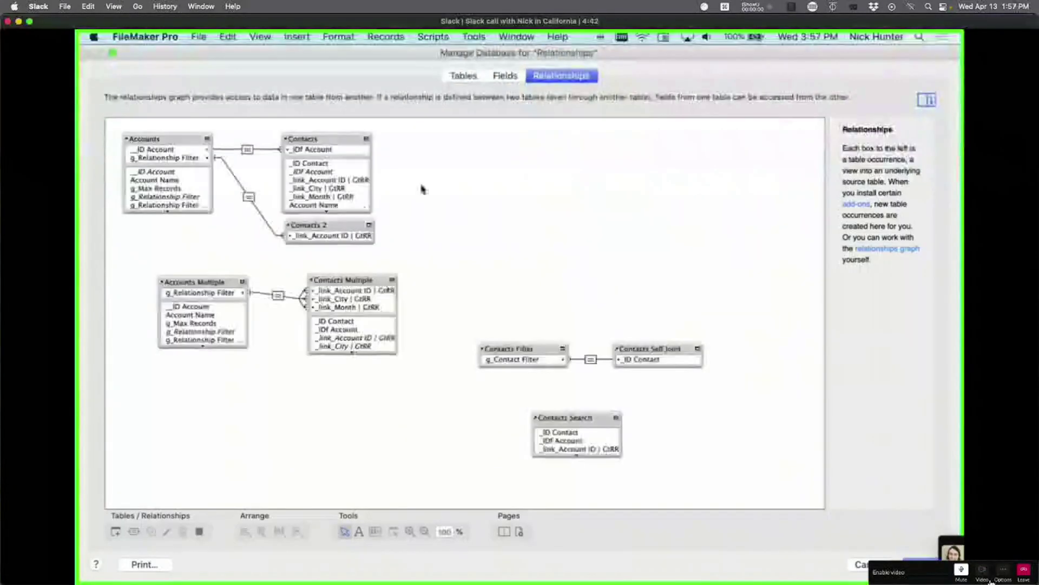
click(516, 78)
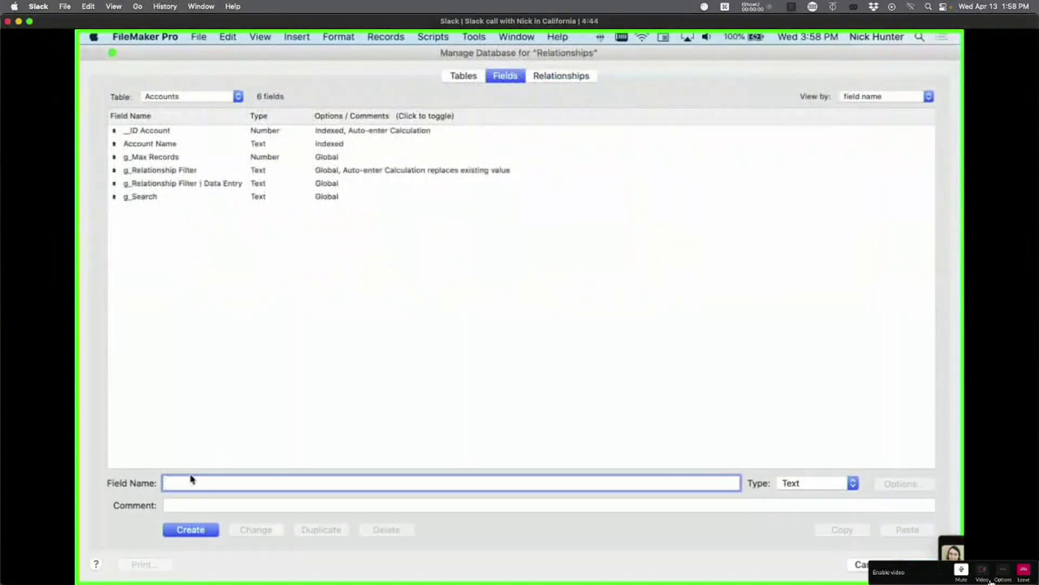
text(_)
text(Conat)
text(tant)
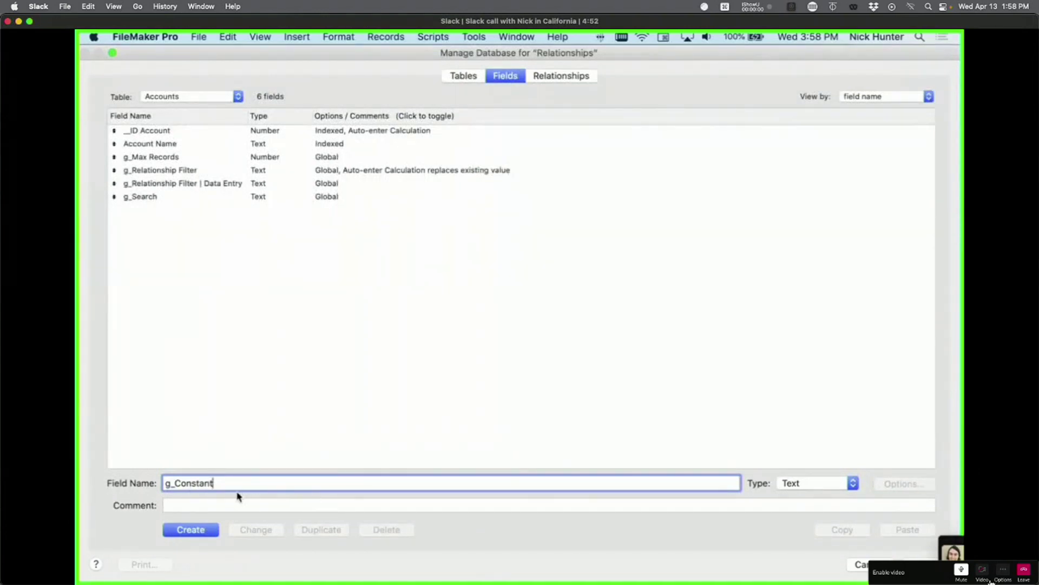
click(801, 483)
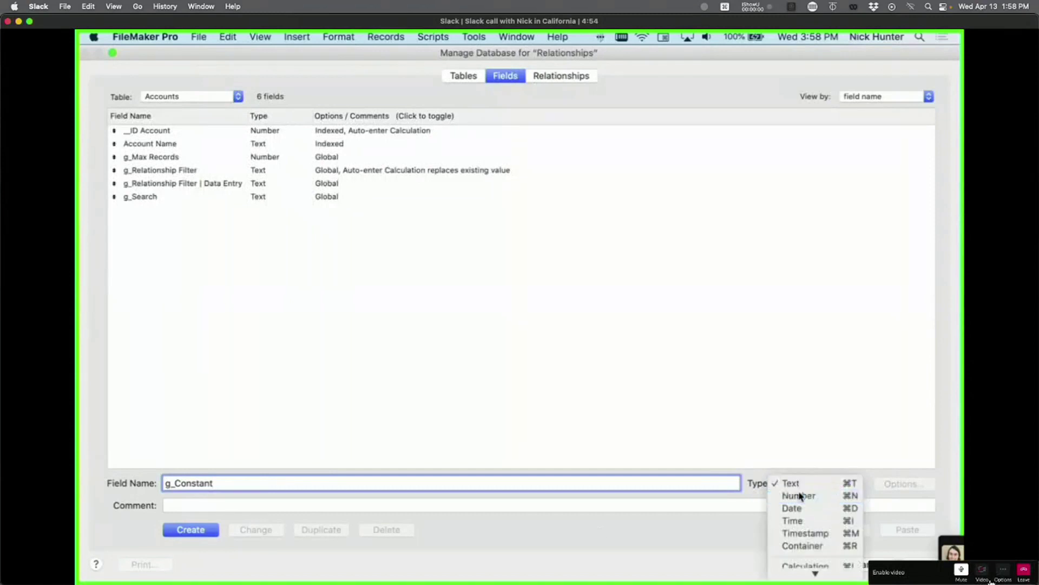
click(801, 494)
click(191, 529)
Step: Set the g_Constant field to use global storage
double_click(315, 157)
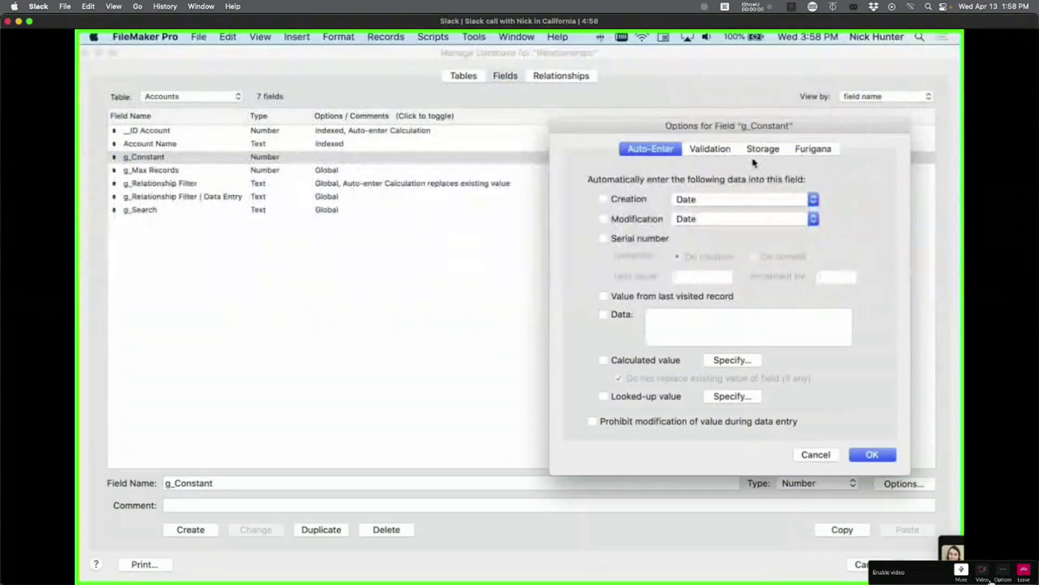
click(757, 152)
click(628, 228)
click(871, 454)
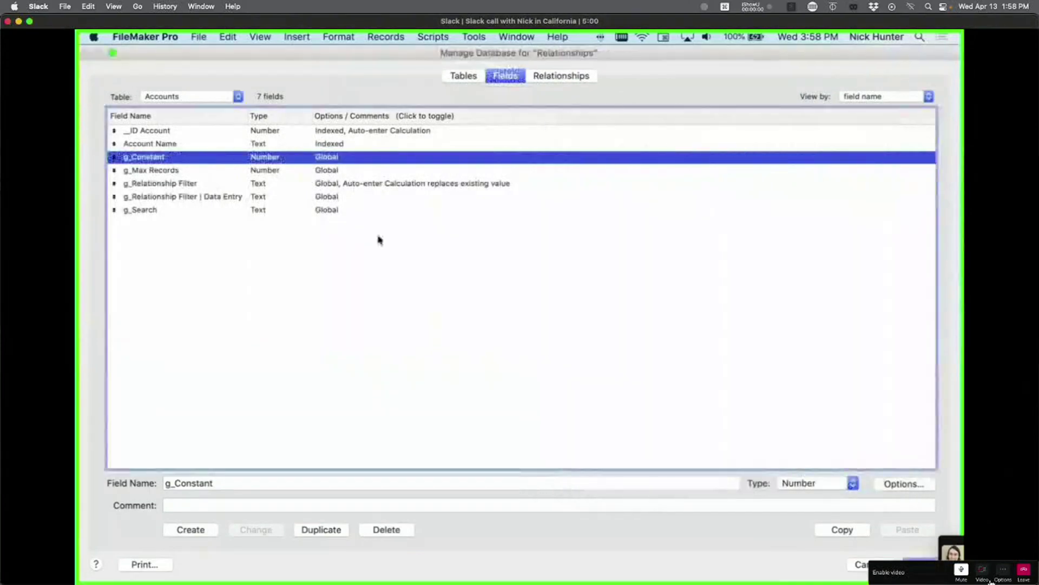
Step: Try g_Constant as a match field in the Accounts Multiple to Contacts Multiple relationship and discard all database changes
click(563, 78)
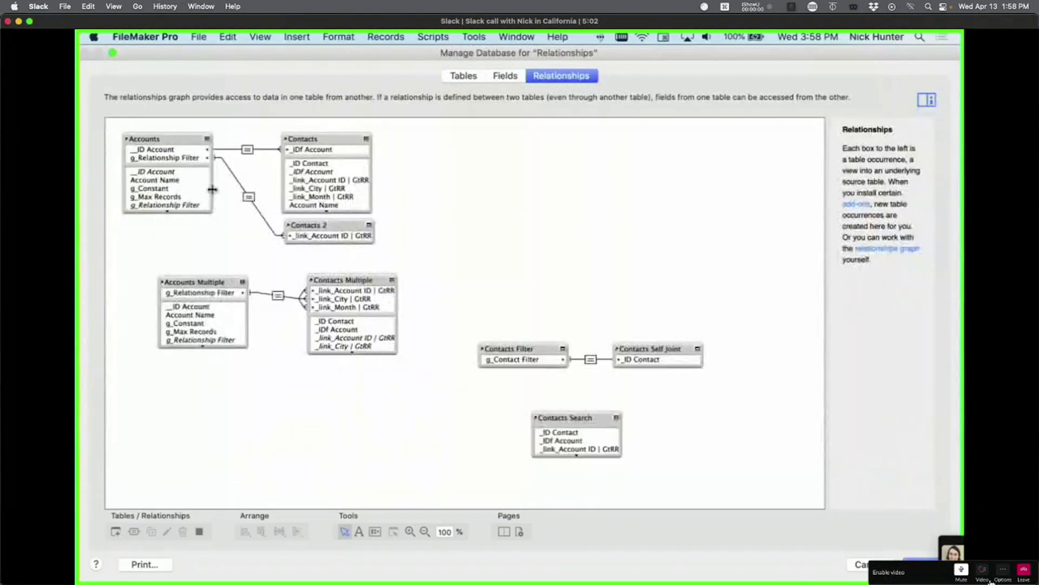
double_click(278, 295)
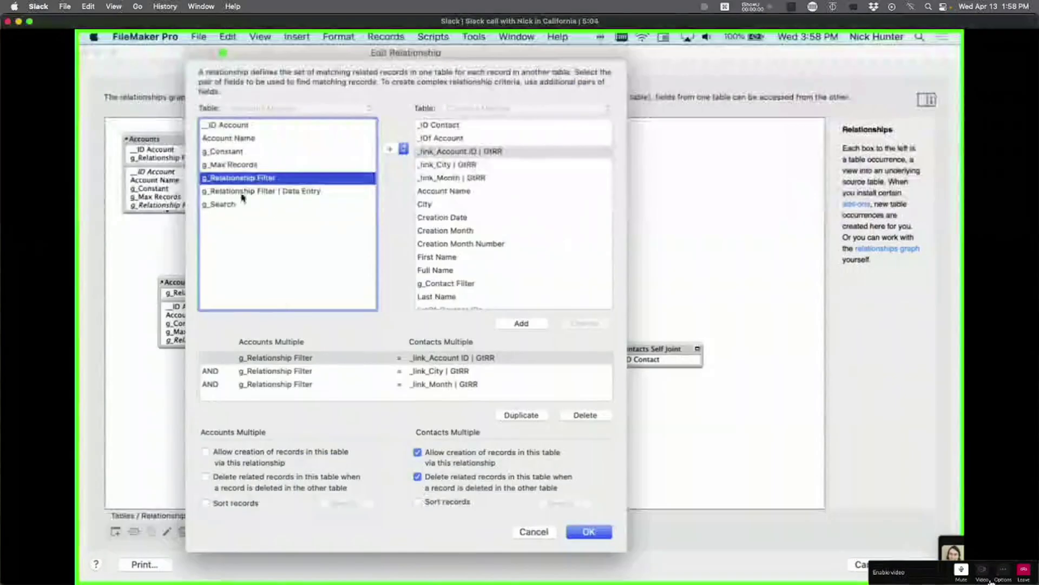
click(237, 153)
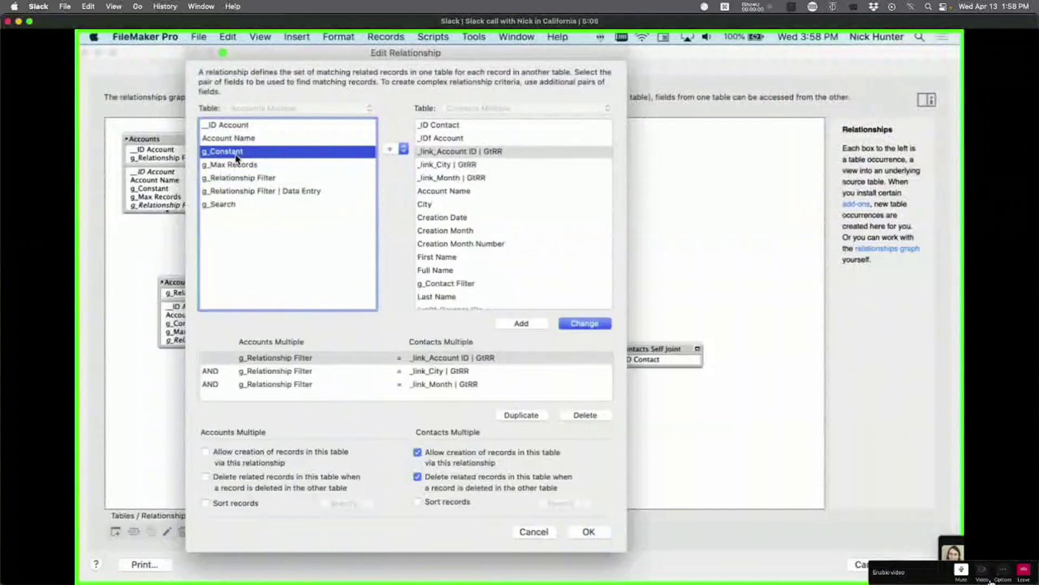
click(465, 164)
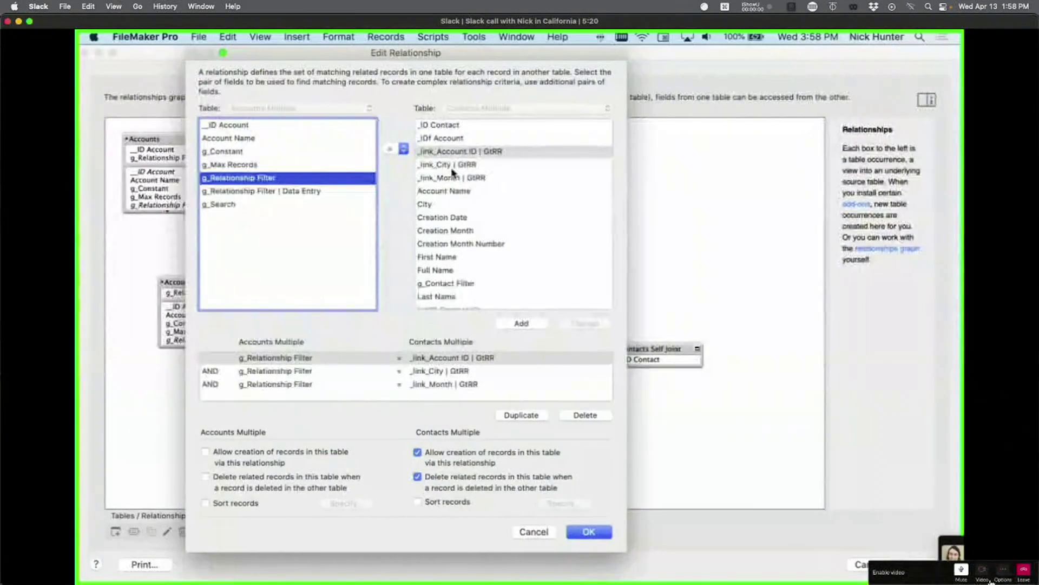
key(Escape)
key(Escape)
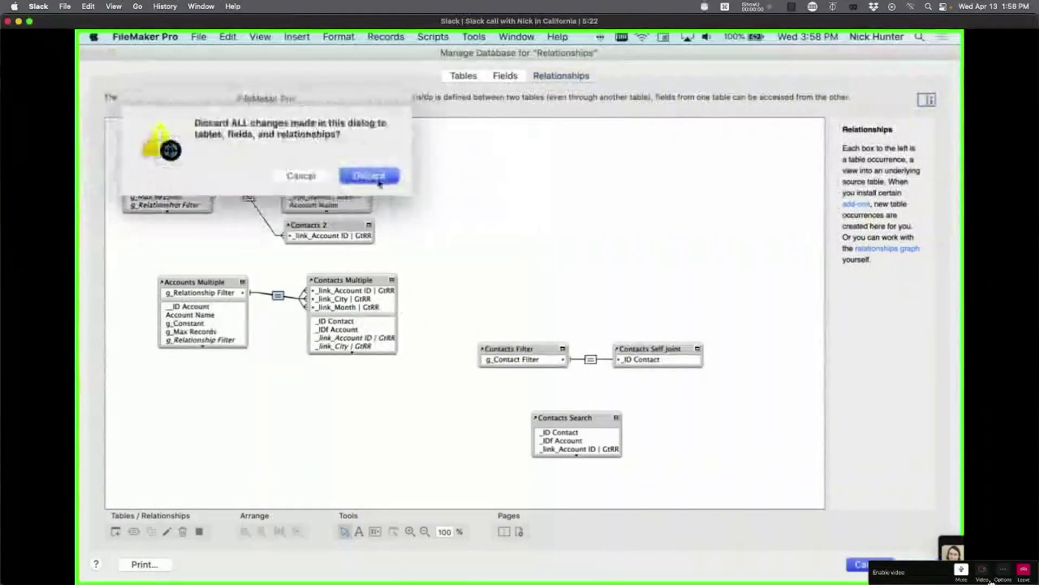
click(378, 181)
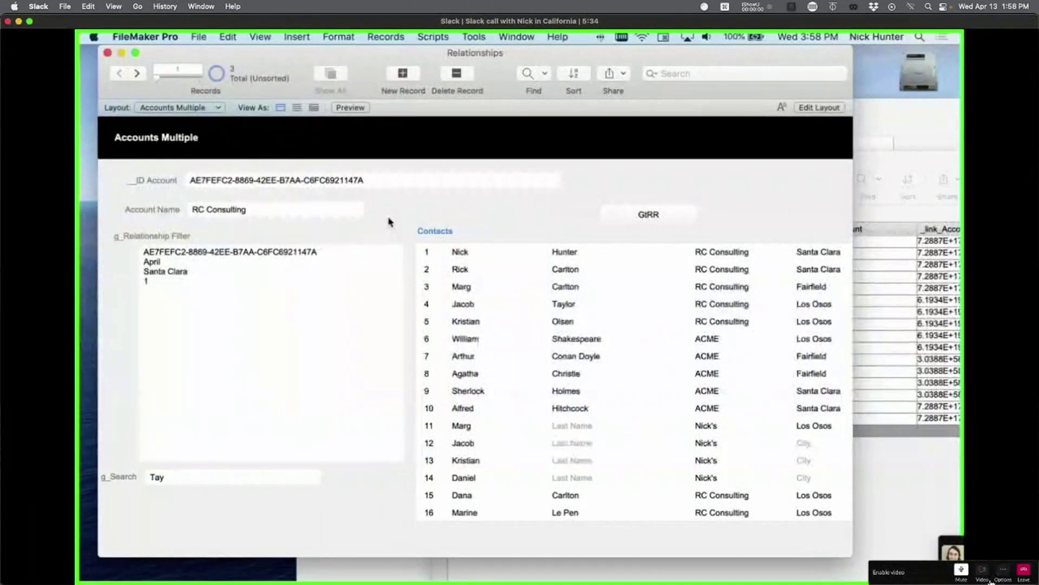
Step: Delete the trailing 1 from g_Relationship Filter and commit, and replace its entire content with a single 1
click(245, 352)
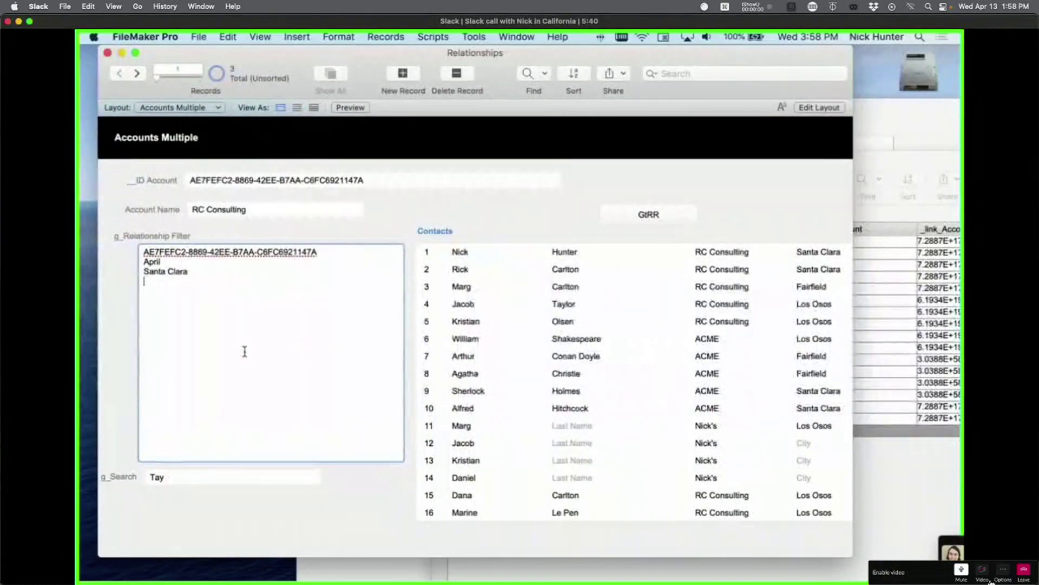
click(417, 234)
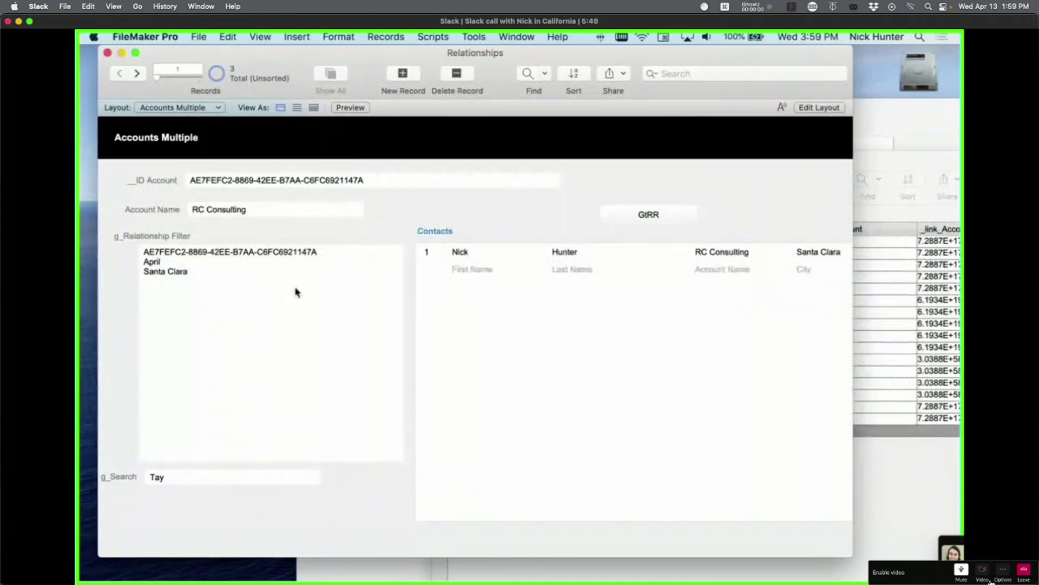
key(super+a)
text(1)
click(249, 226)
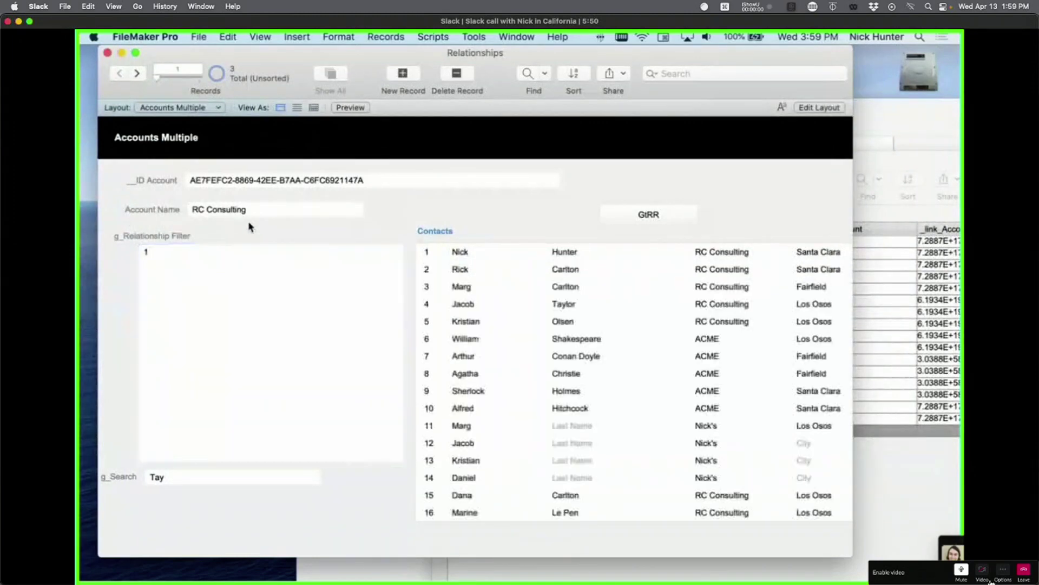
Step: Bring the Contacts table window forward, move it into full view, and examine a contact's complete _link_City | GtRR value
click(868, 362)
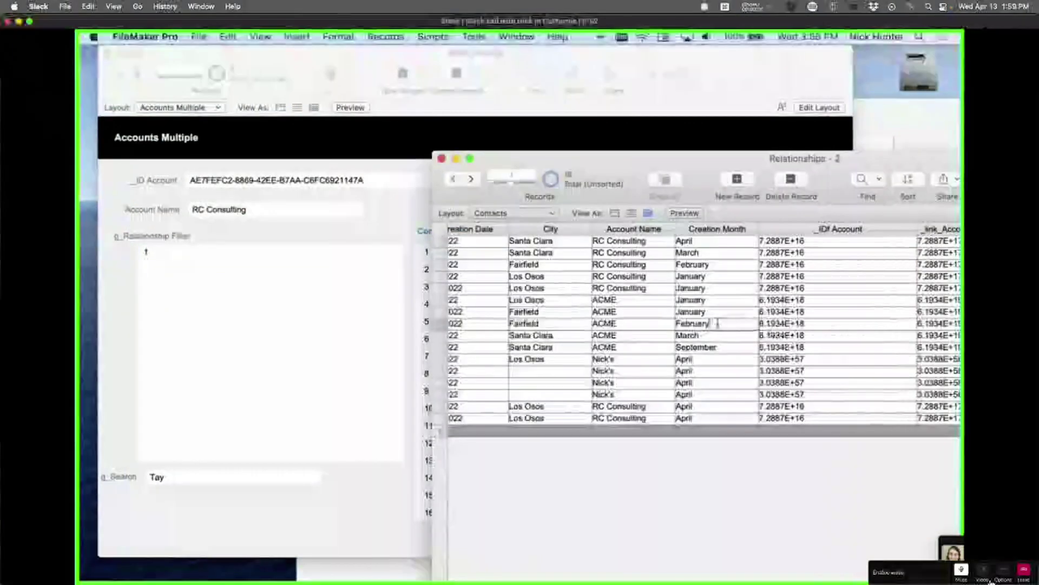
click(785, 324)
drag(823, 187, 475, 190)
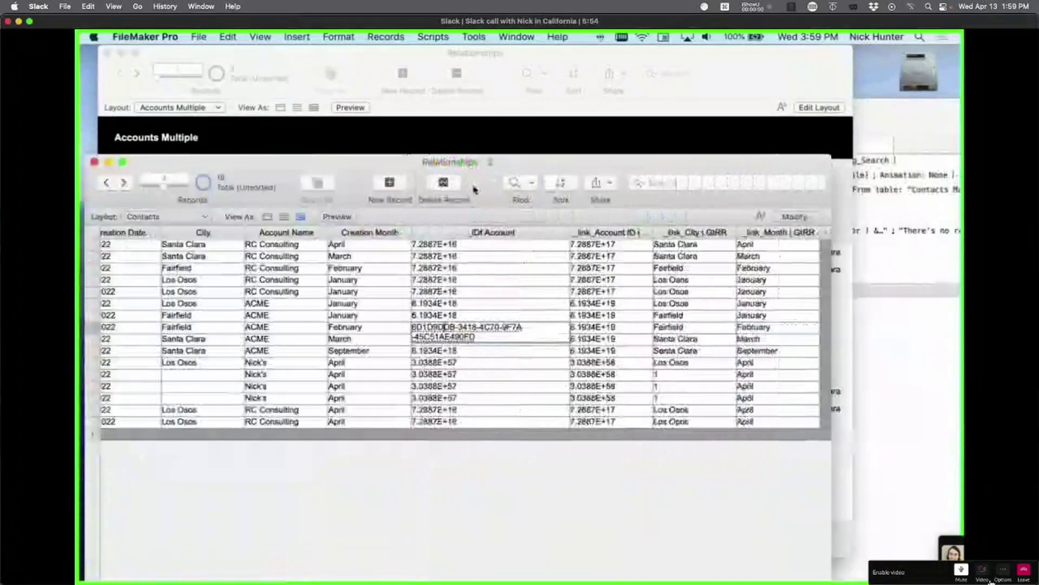
click(703, 293)
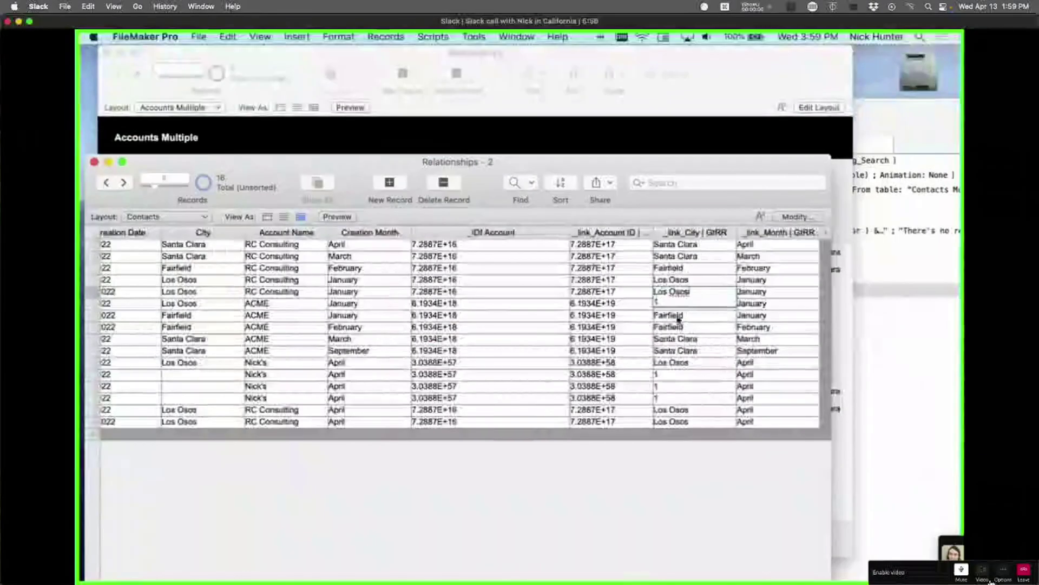
click(704, 490)
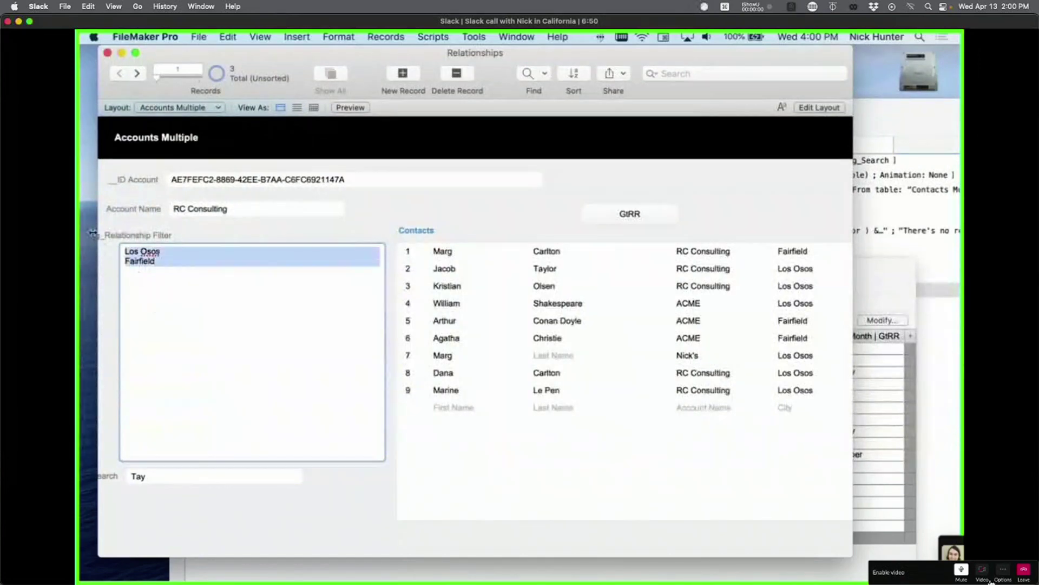
Step: Replace the Los Osos and Fairfield lines in g_Relationship Filter with 1 and commit the record
key(super+a)
key(BackSpace)
text(1)
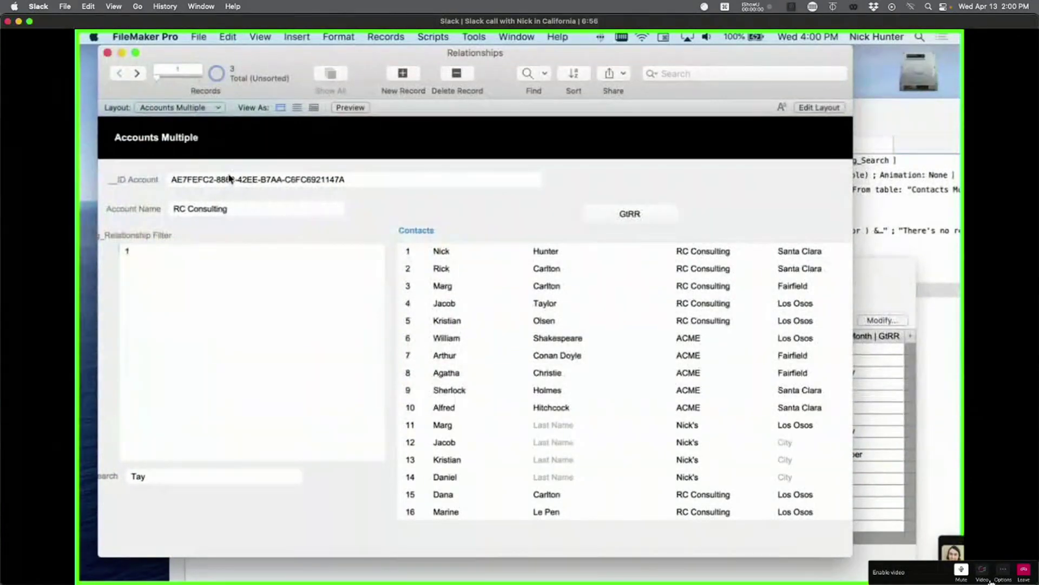
Step: Check the Accounts Copy layout's Filter field and copy ACME's account ID from the Accounts layout
click(178, 108)
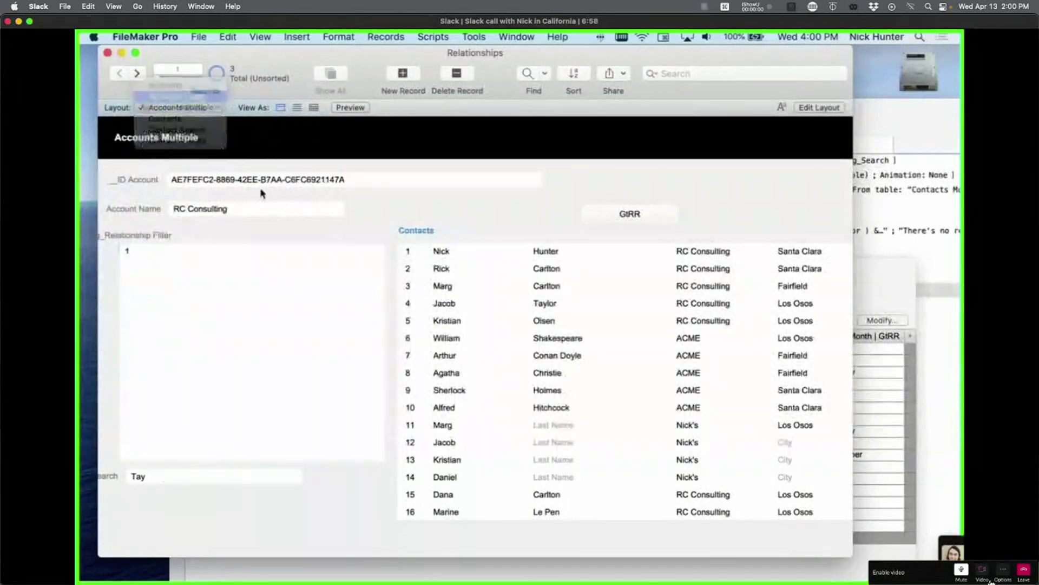
click(254, 192)
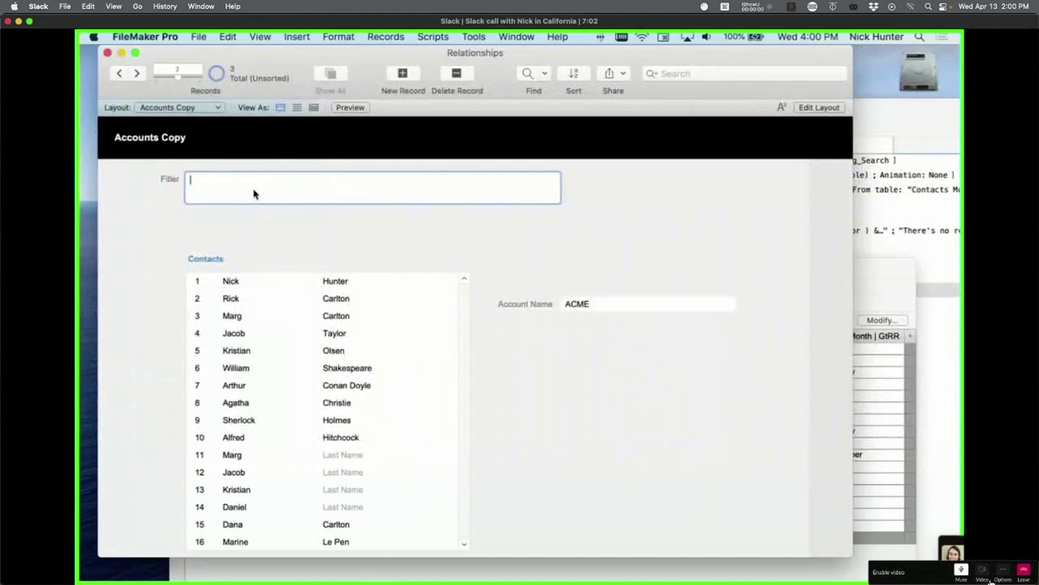
click(199, 107)
click(195, 96)
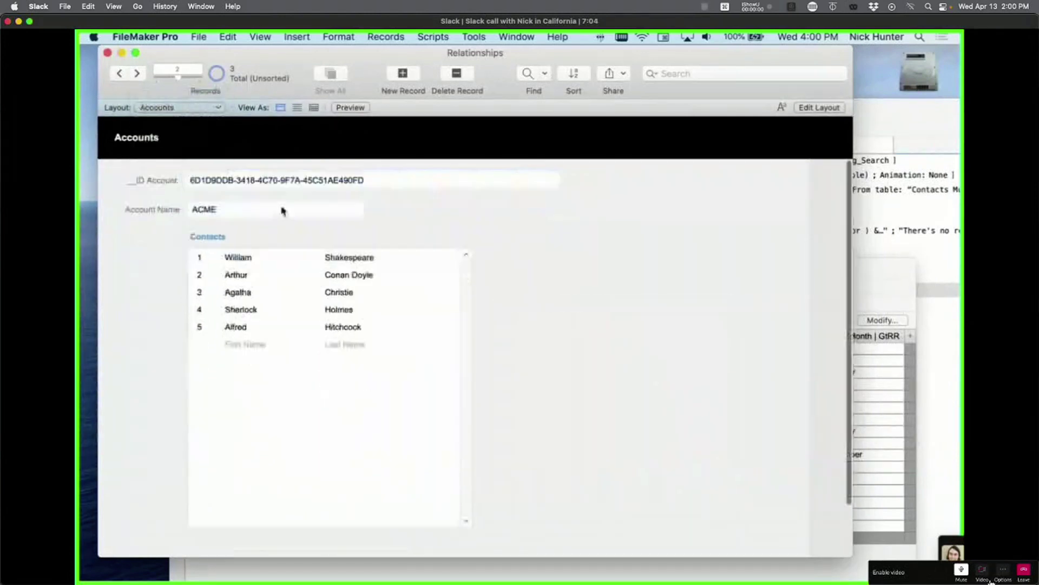
click(290, 187)
Step: Paste ACME's copied account ID into the Filter field on the Accounts Copy layout
click(173, 108)
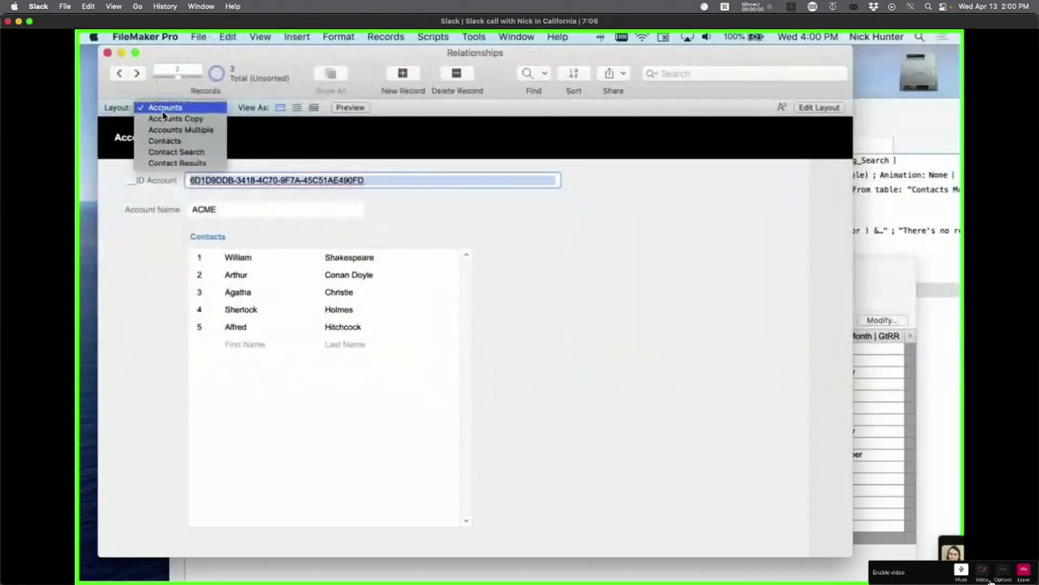
click(178, 119)
click(272, 189)
key(super+v)
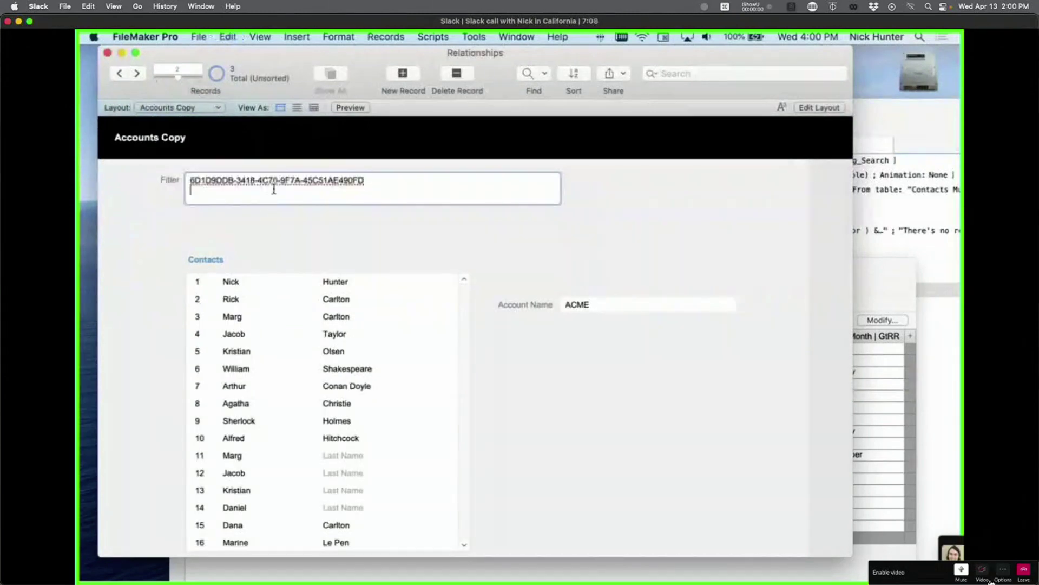
Step: Copy the account ID of the third account record from the Accounts layout
click(199, 108)
click(198, 95)
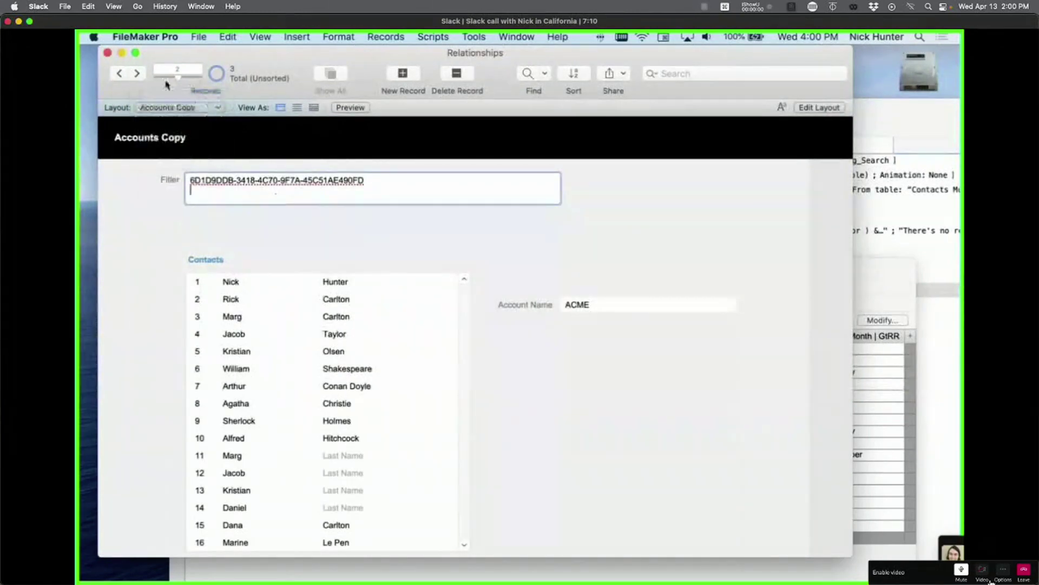
click(243, 182)
key(super+a)
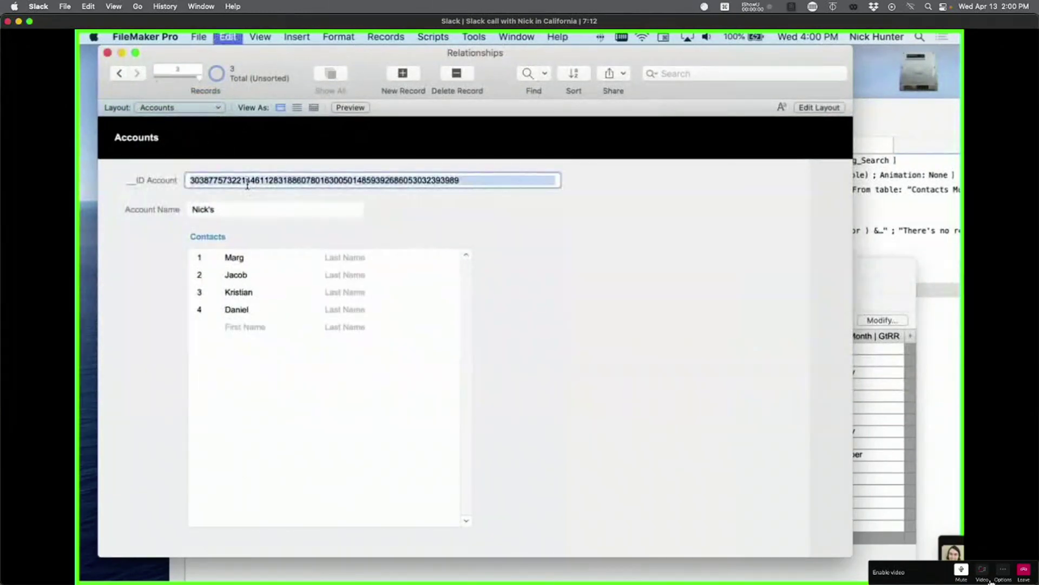
Step: Paste the copied account ID as a second line in the Accounts Copy layout's Filter field and commit the record
click(177, 107)
click(172, 118)
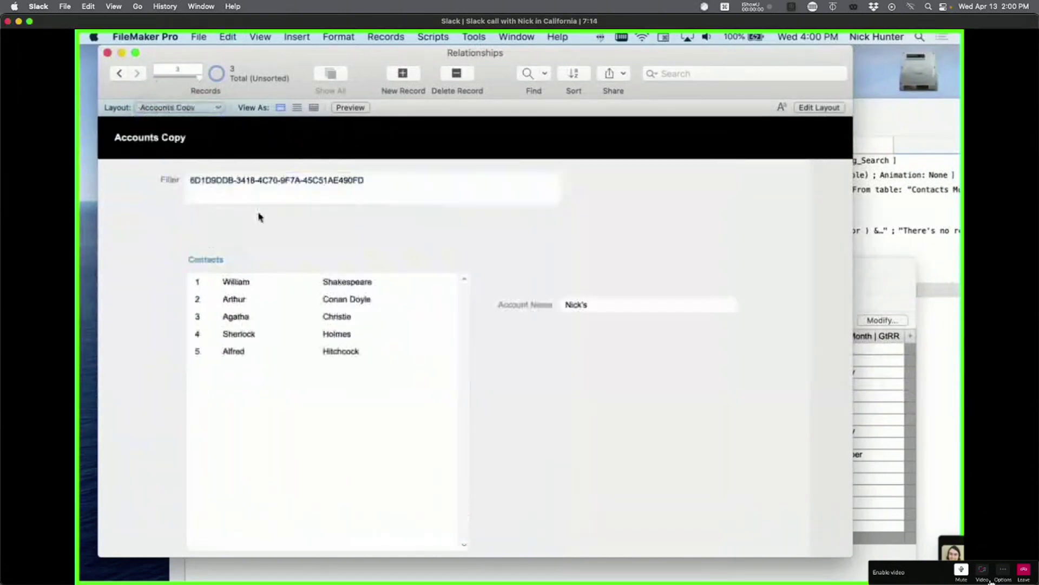
click(269, 192)
key(super+v)
click(298, 241)
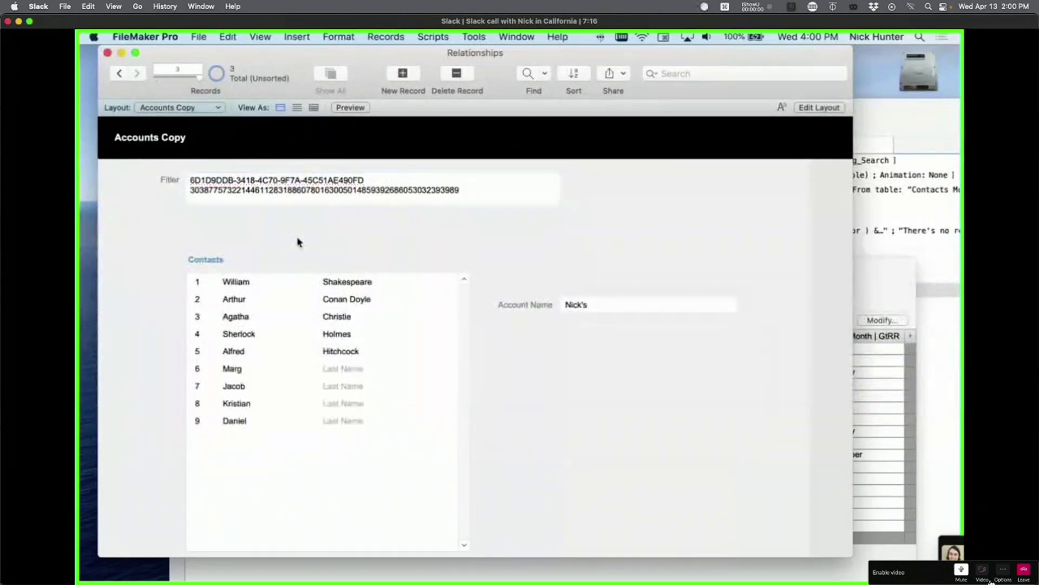
Step: Cut both account IDs out of the Filter field and commit the record
drag(479, 194, 193, 178)
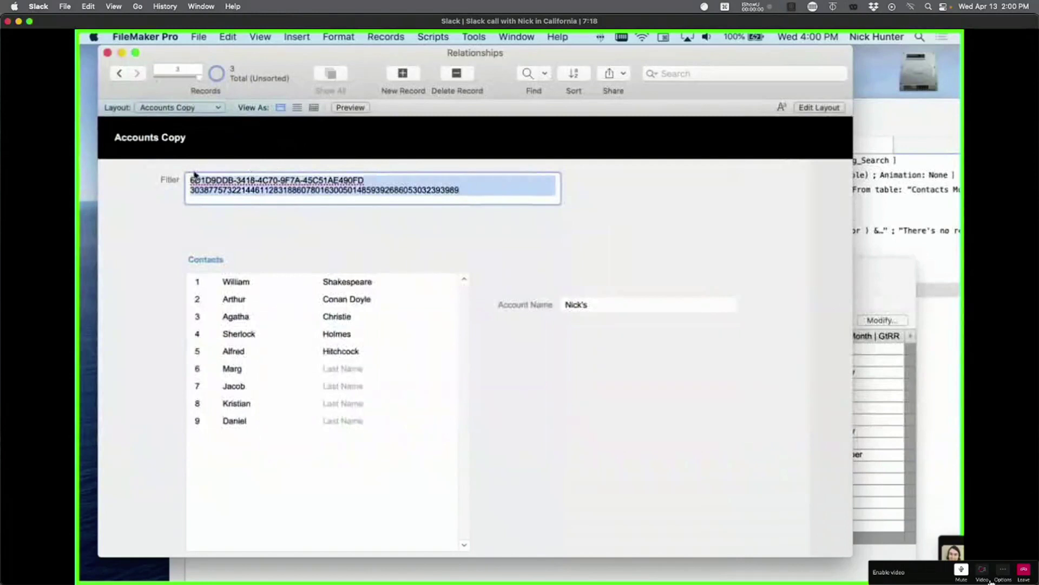
key(super+x)
click(260, 232)
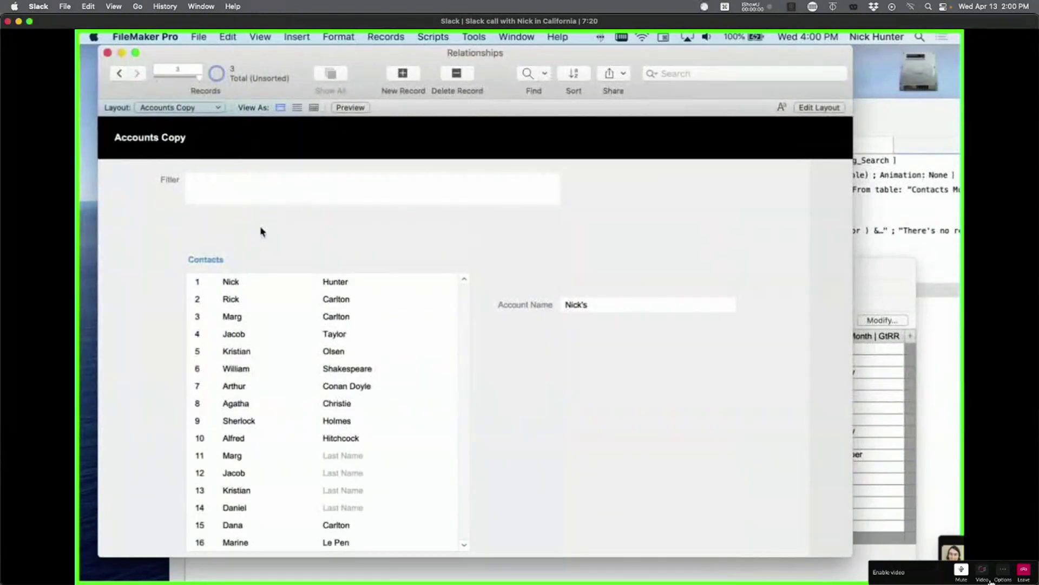
Step: Review the Accounts table's field definitions and the relationships graph in the database definition
click(172, 108)
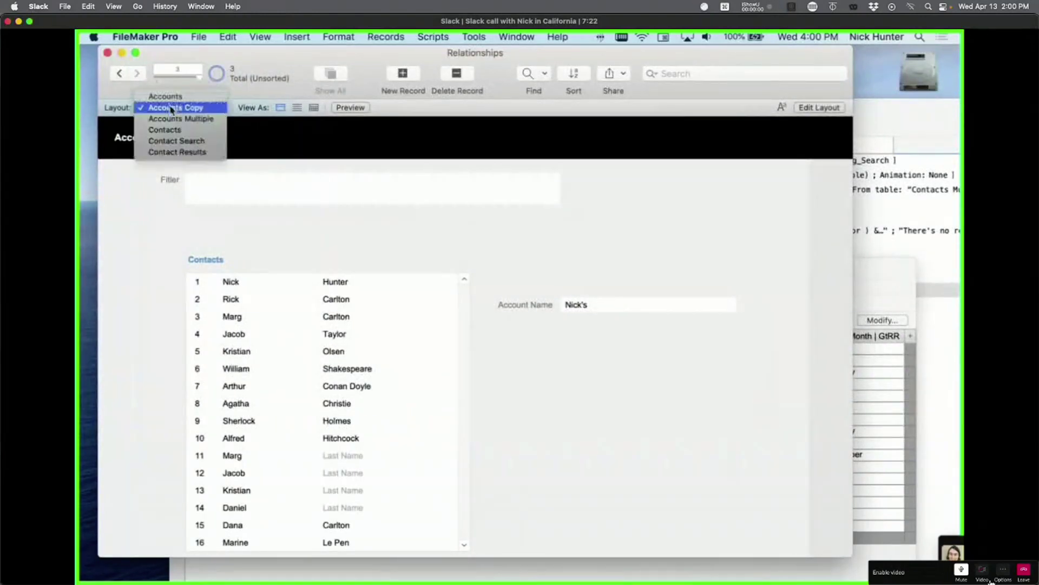
click(172, 107)
key(shift+super+d)
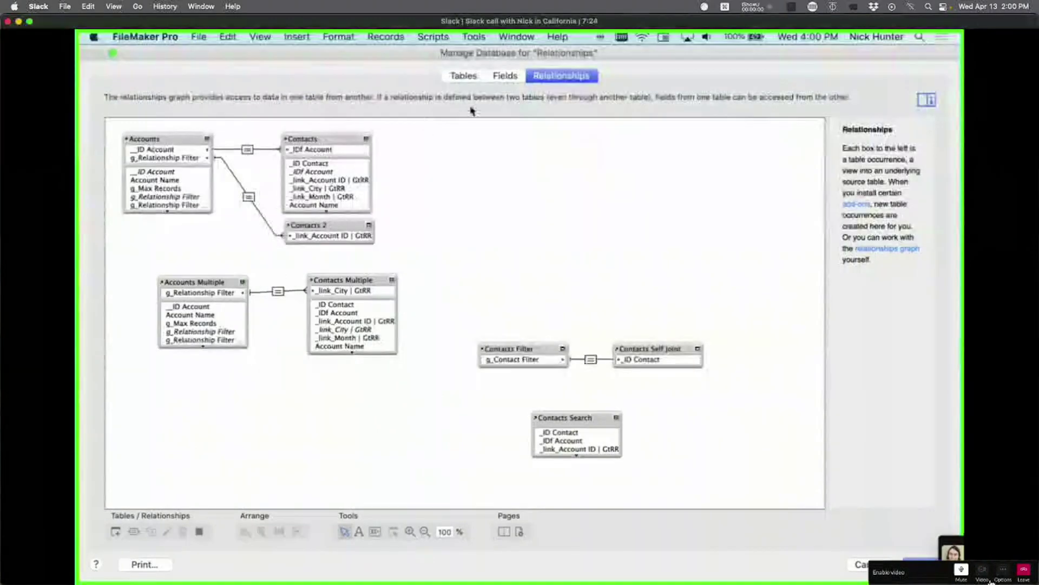
click(508, 79)
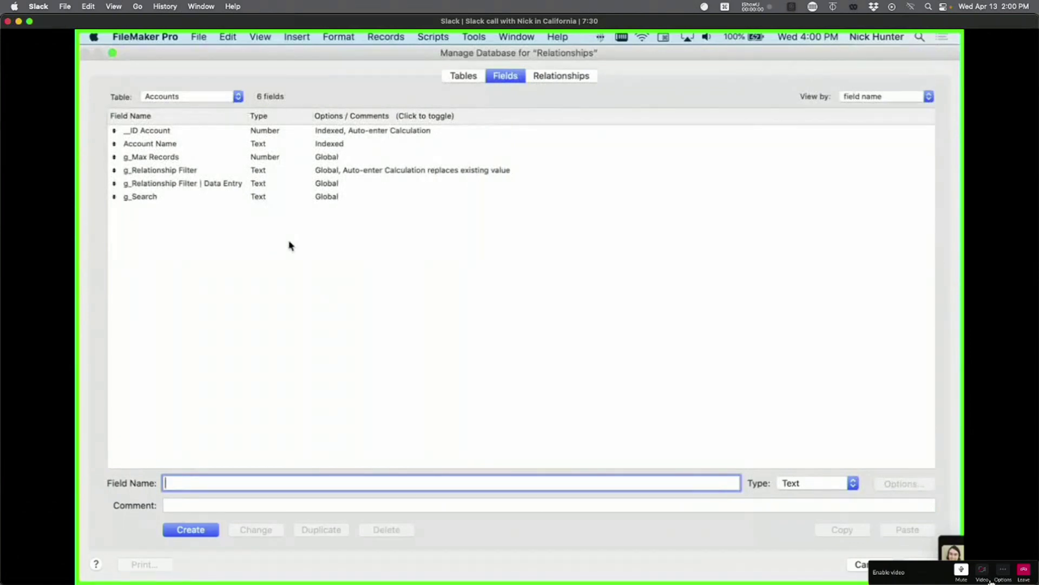
key(Escape)
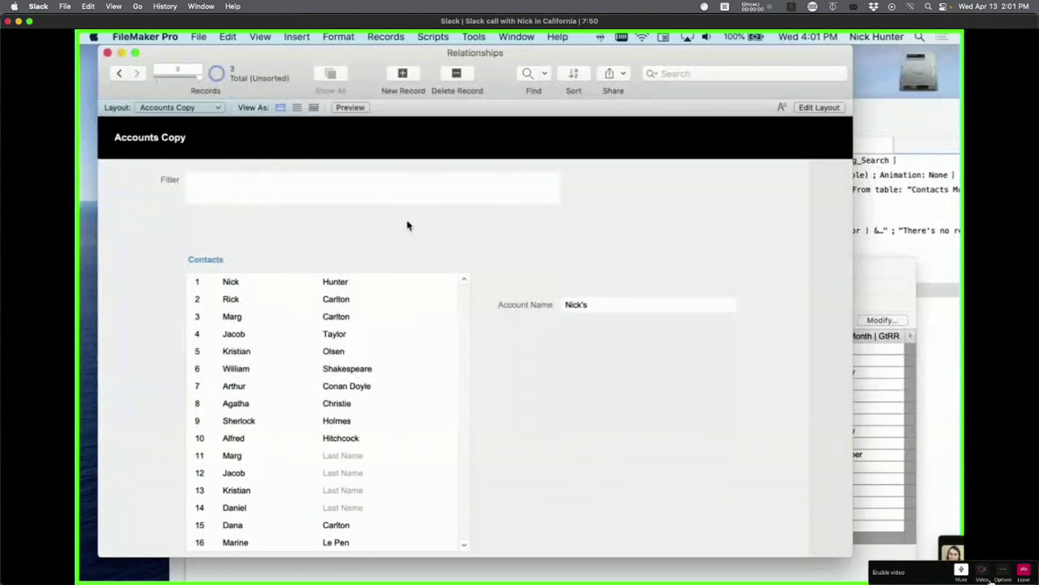
key(super+shift+d)
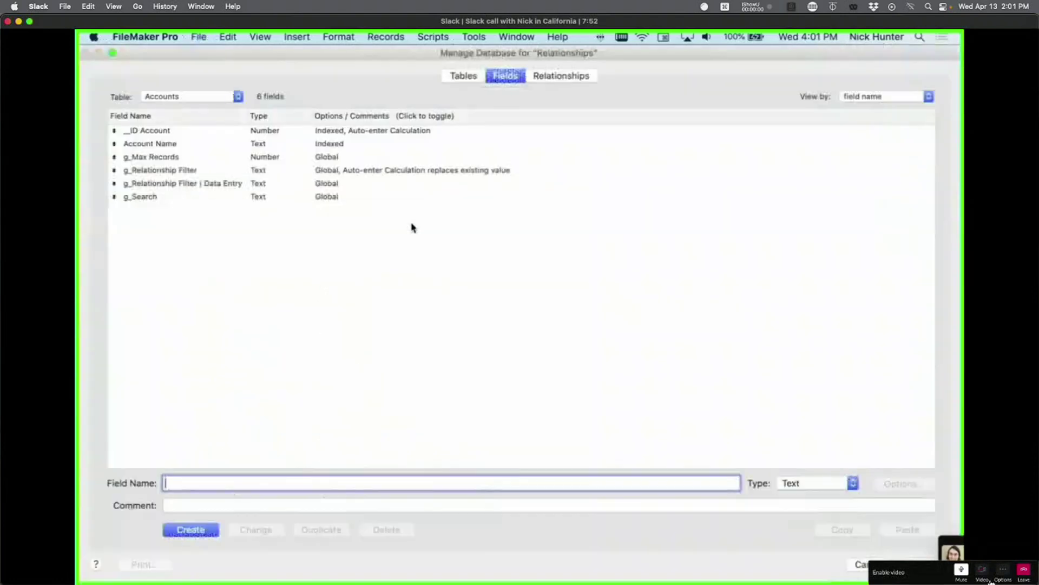
click(562, 76)
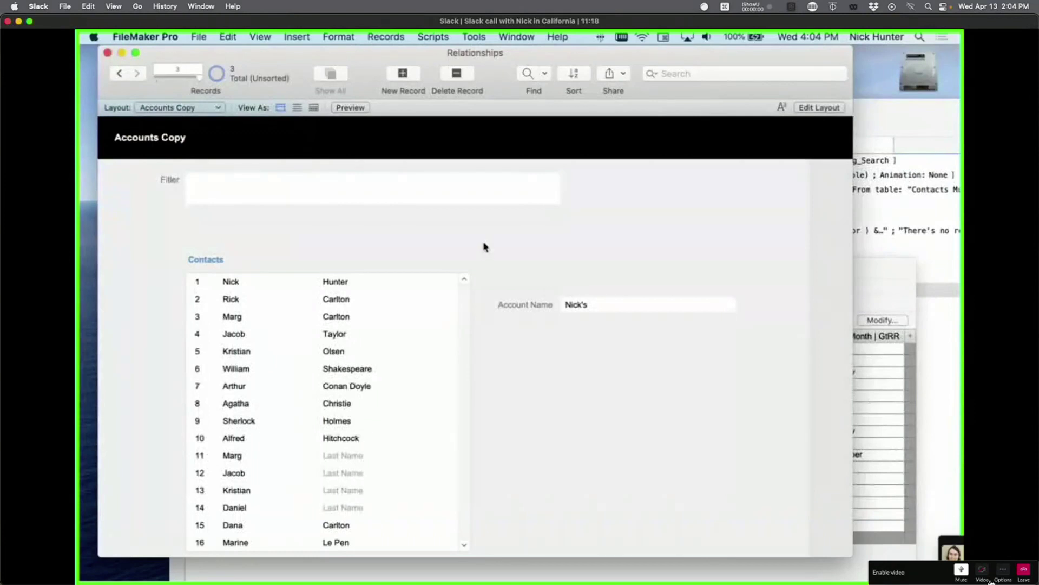
Step: Examine the auto-enter calculation of the Contacts field _link_Account ID | GtRR, and leave the database definition without changes
key(super+shift+d)
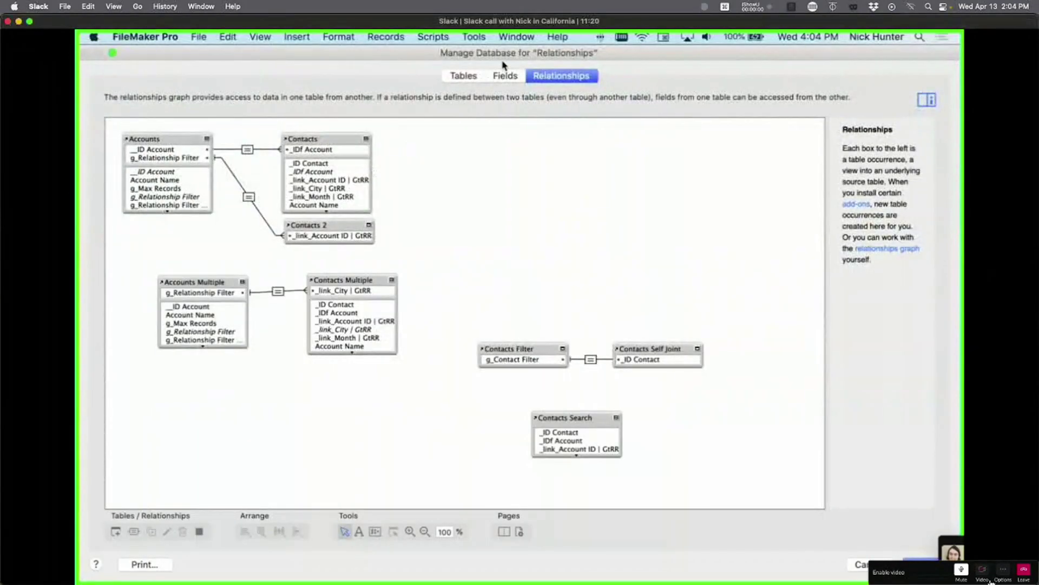
click(490, 80)
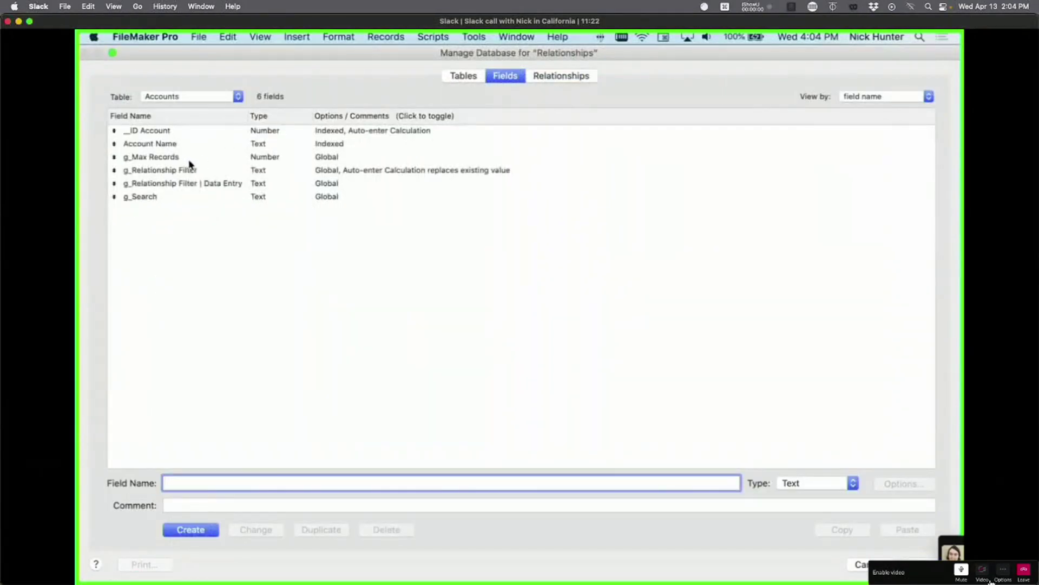
click(195, 97)
click(198, 108)
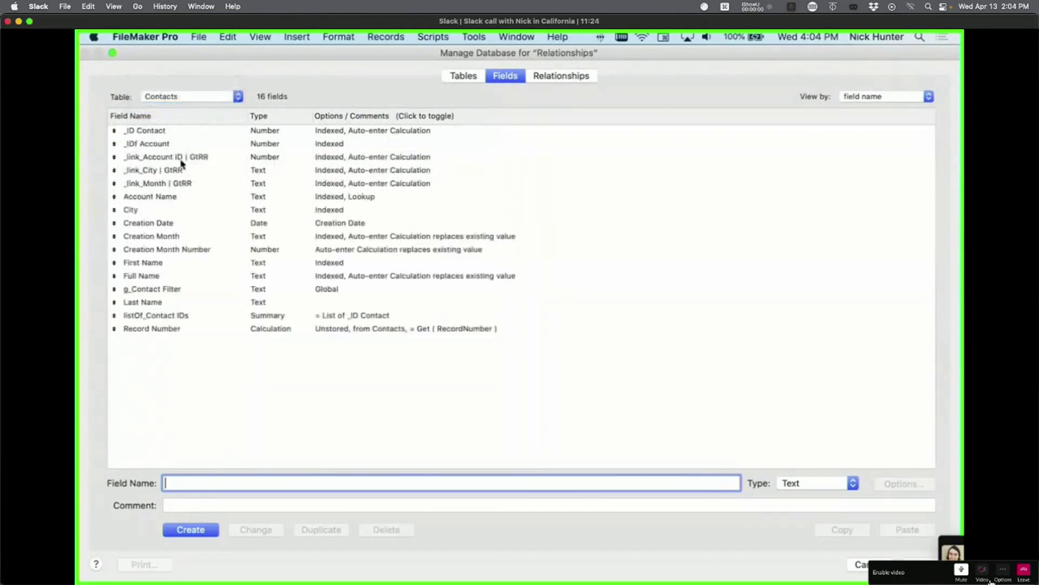
double_click(184, 157)
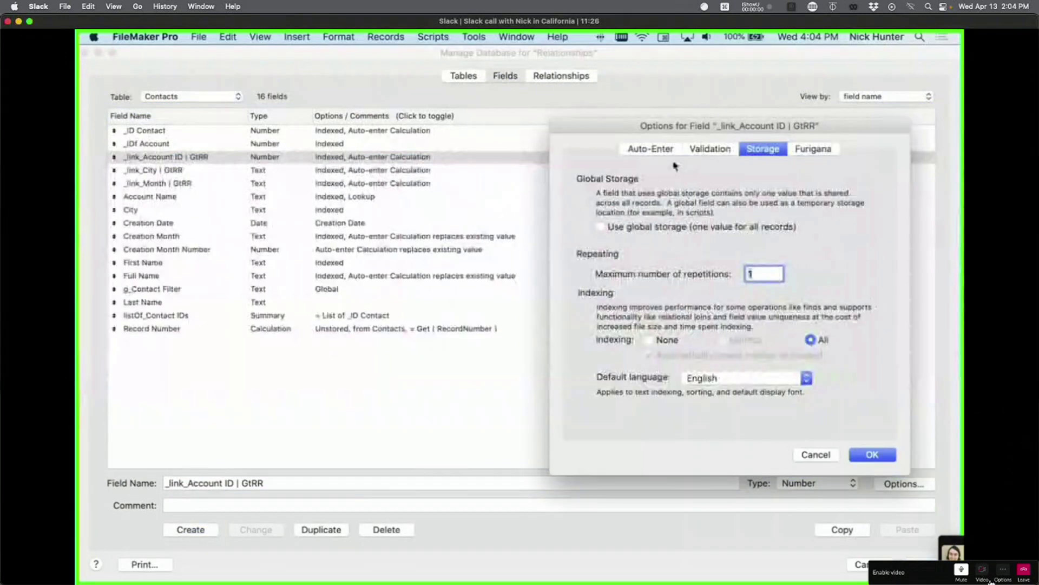
click(650, 149)
click(731, 360)
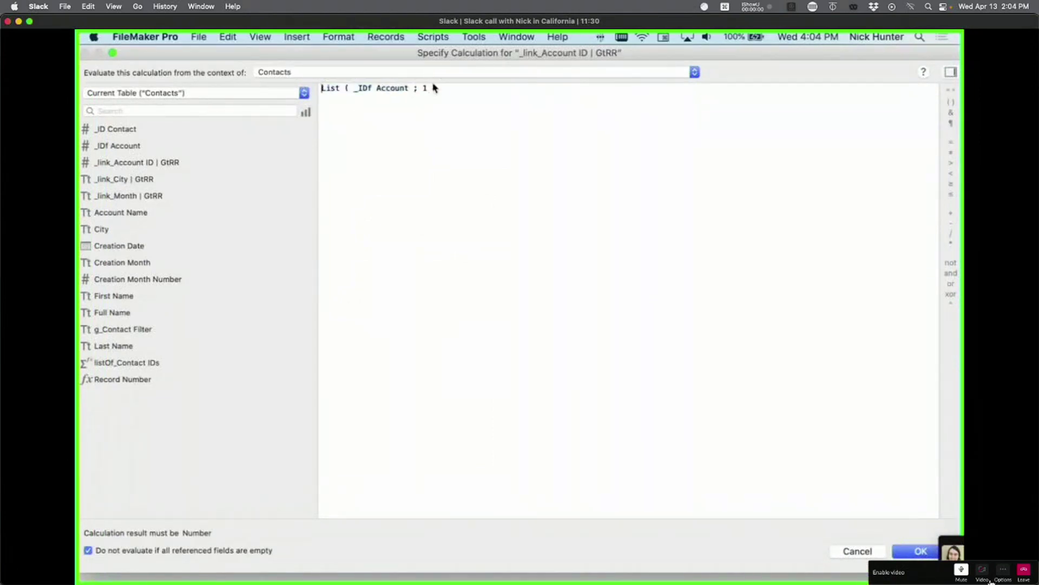
drag(437, 88, 312, 85)
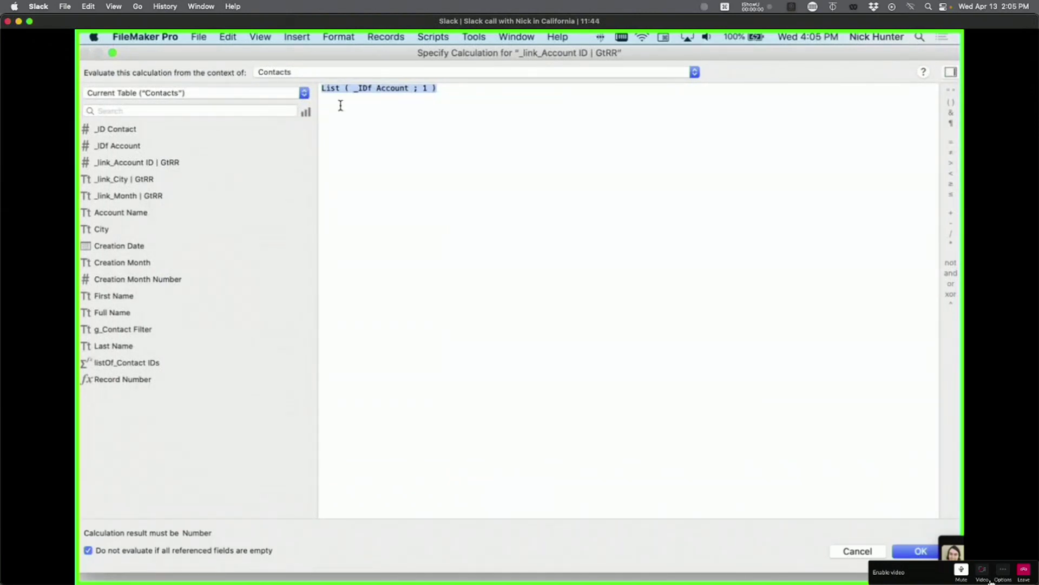
key(Escape)
key(Escape)
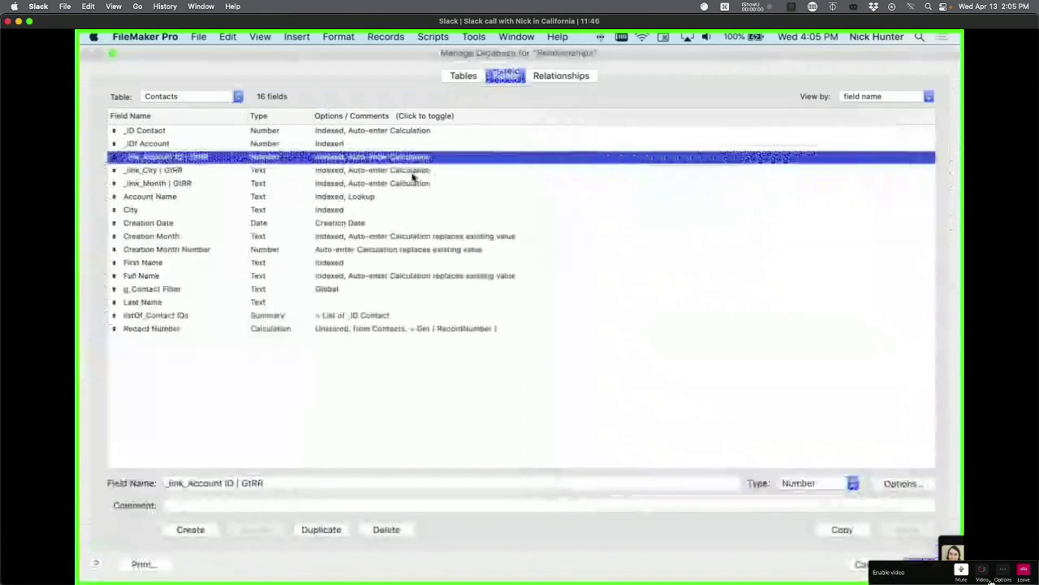
drag(446, 52, 541, 202)
key(Escape)
Step: Paste the two cut account IDs into the Filter field to filter the contacts, and clear the field again
click(335, 316)
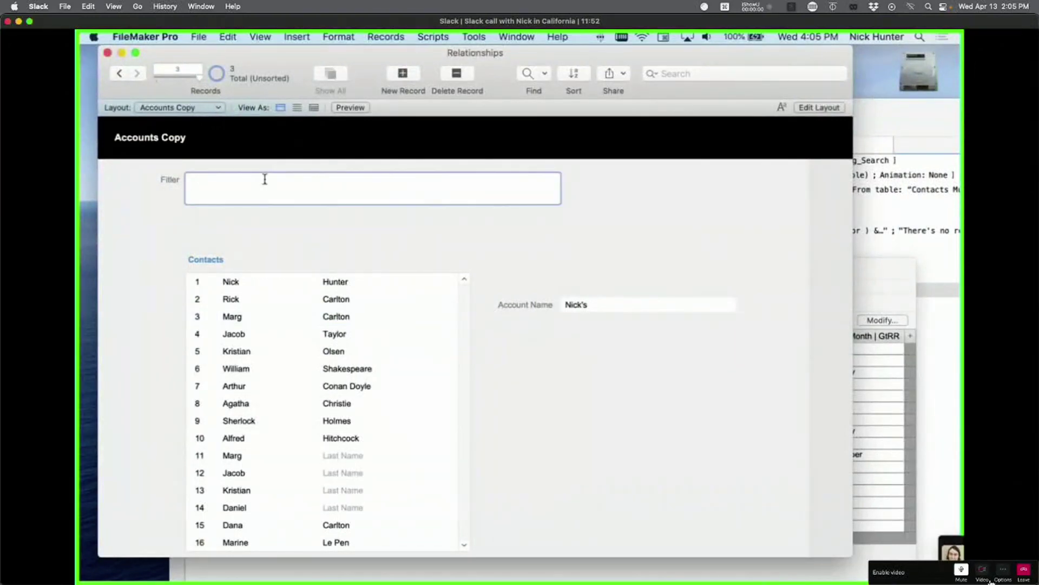
click(264, 179)
key(cmd+v)
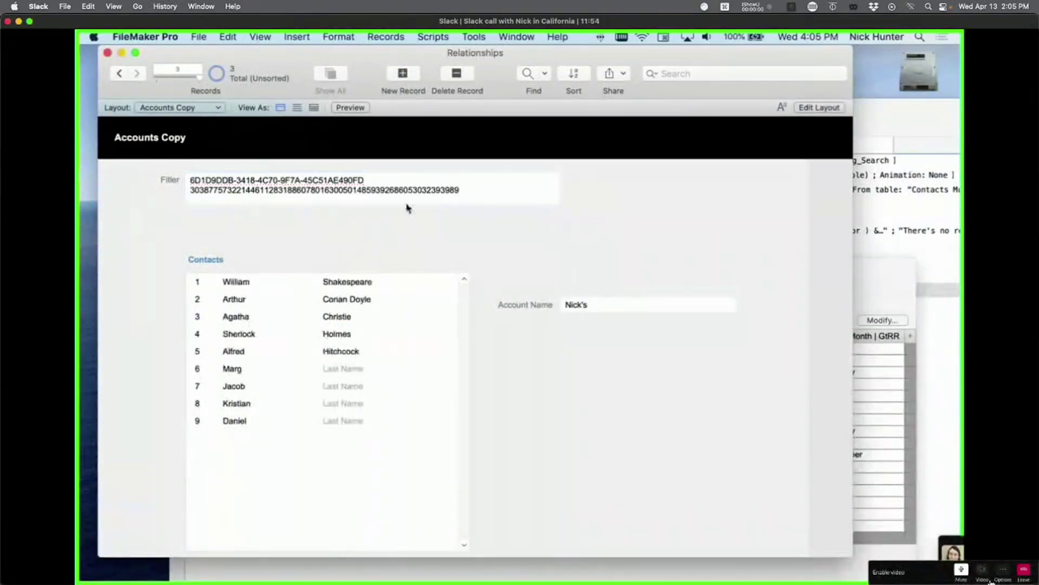
drag(490, 201, 344, 189)
drag(264, 180, 174, 177)
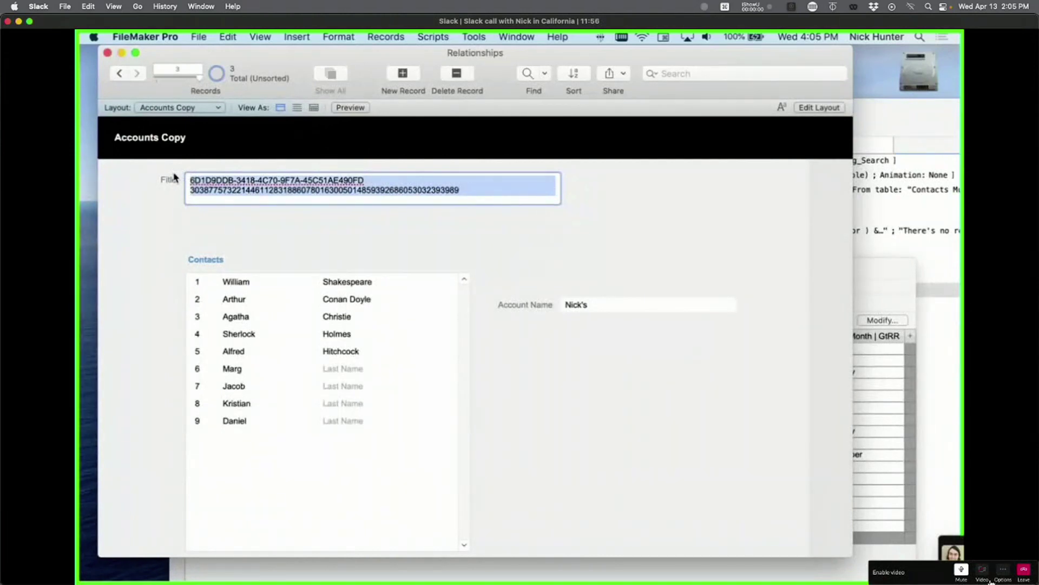
key(BackSpace)
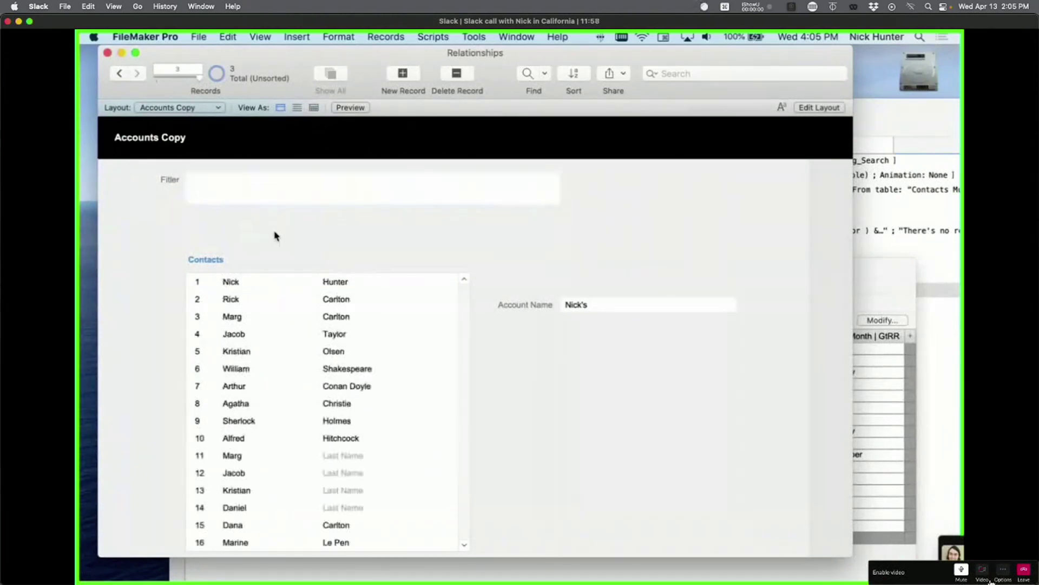
Step: Repeat the contact filtering with both account IDs in the Filter field, and empty the field and commit
click(287, 181)
key(super+v)
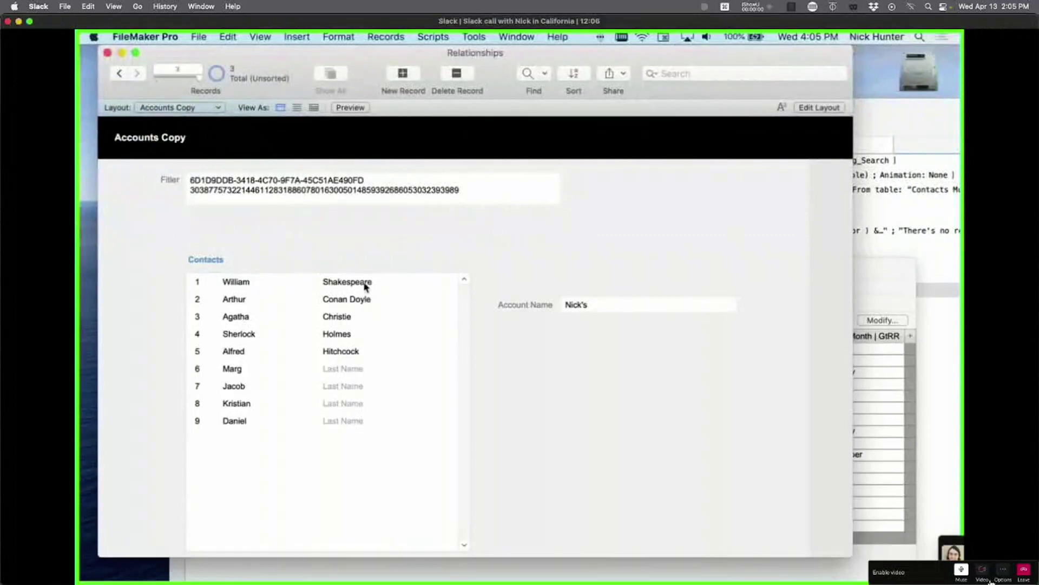
click(347, 200)
drag(455, 189, 155, 161)
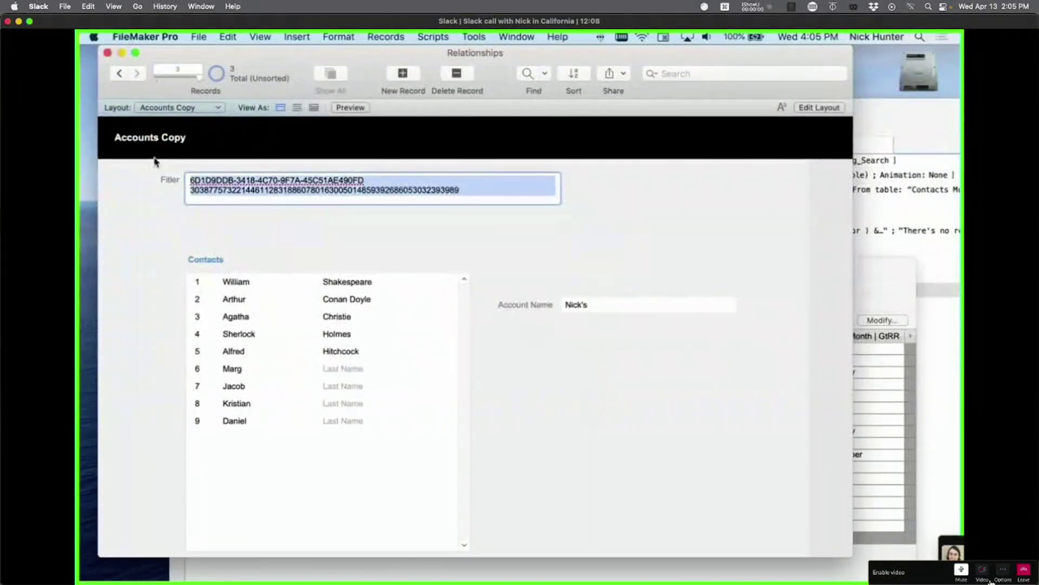
key(BackSpace)
click(262, 223)
Step: Check the Contacts 2 portal's setup and filter option in Layout mode, and return to Browse mode without changes
key(super+l)
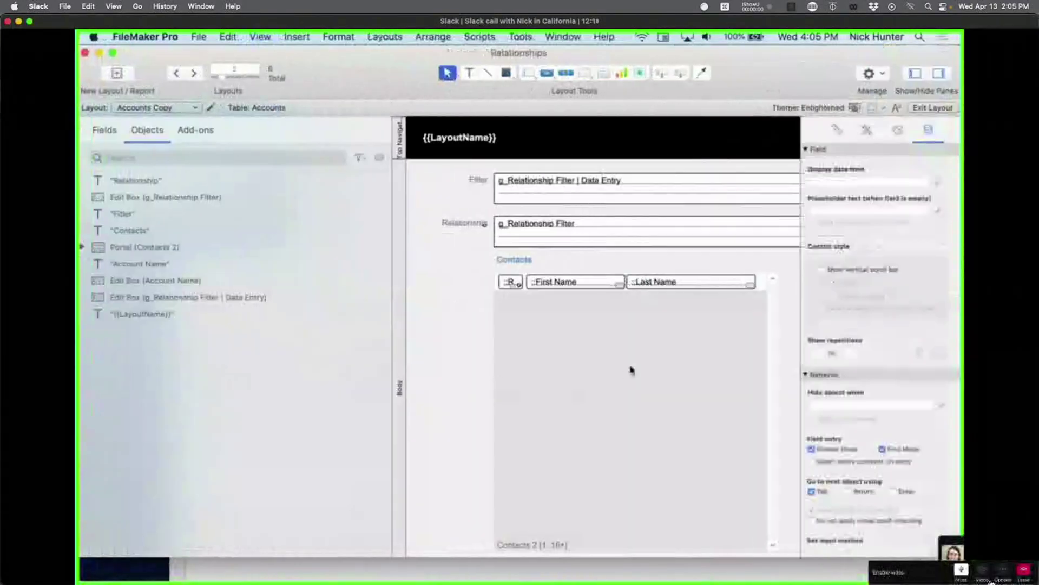
double_click(623, 363)
click(554, 193)
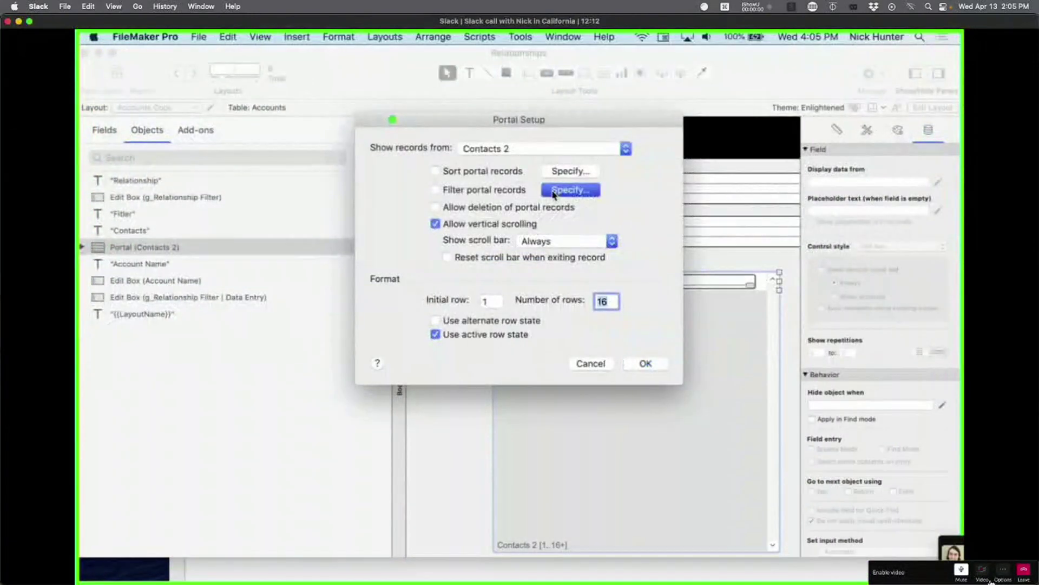
key(Escape)
key(Escape)
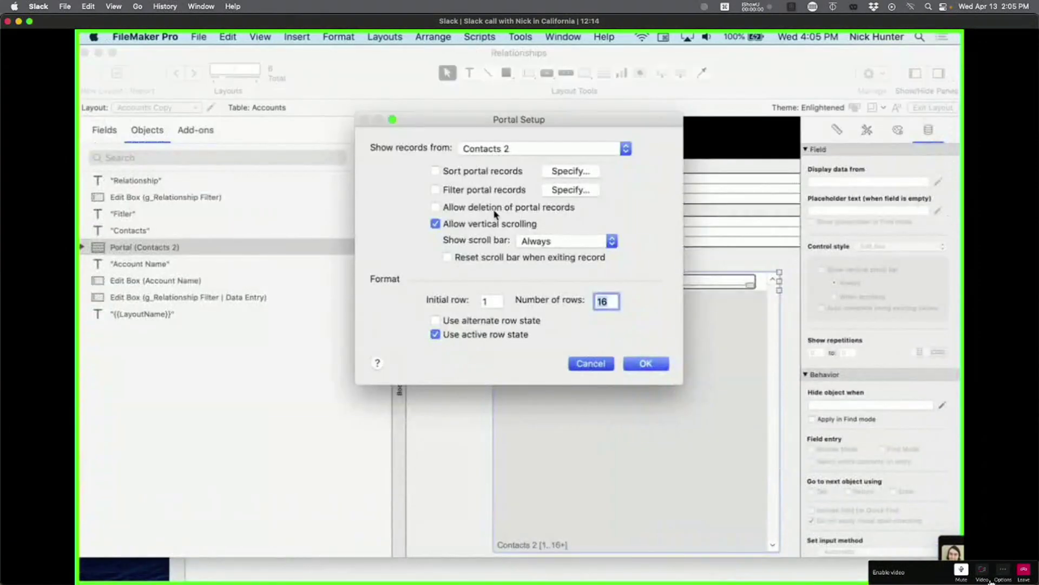
key(super+b)
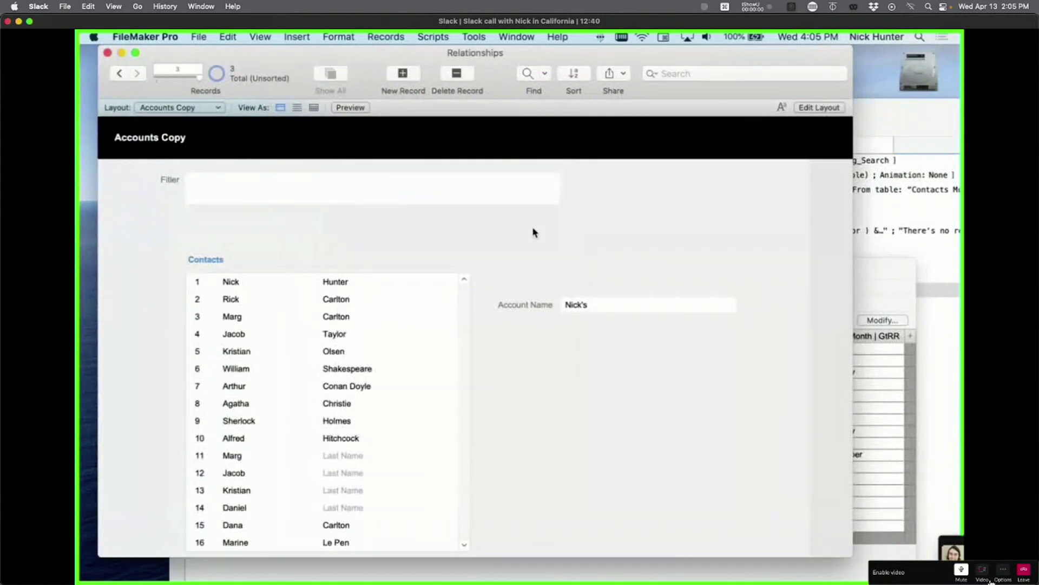
Step: Inspect the auto-enter options of g_Relationship Filter | Data Entry, and reopen the Accounts table's field definitions
key(super+shift+d)
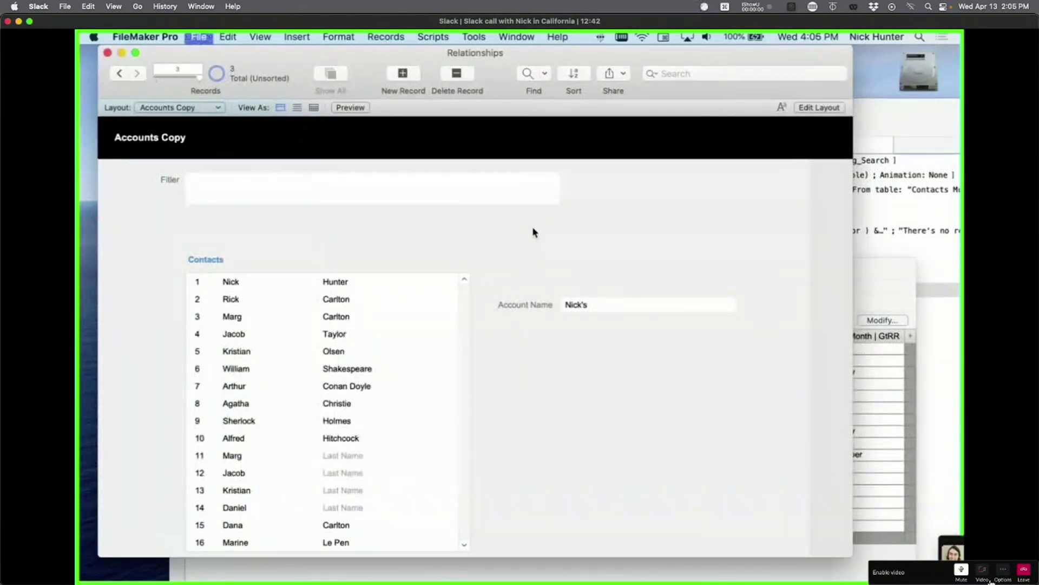
double_click(285, 193)
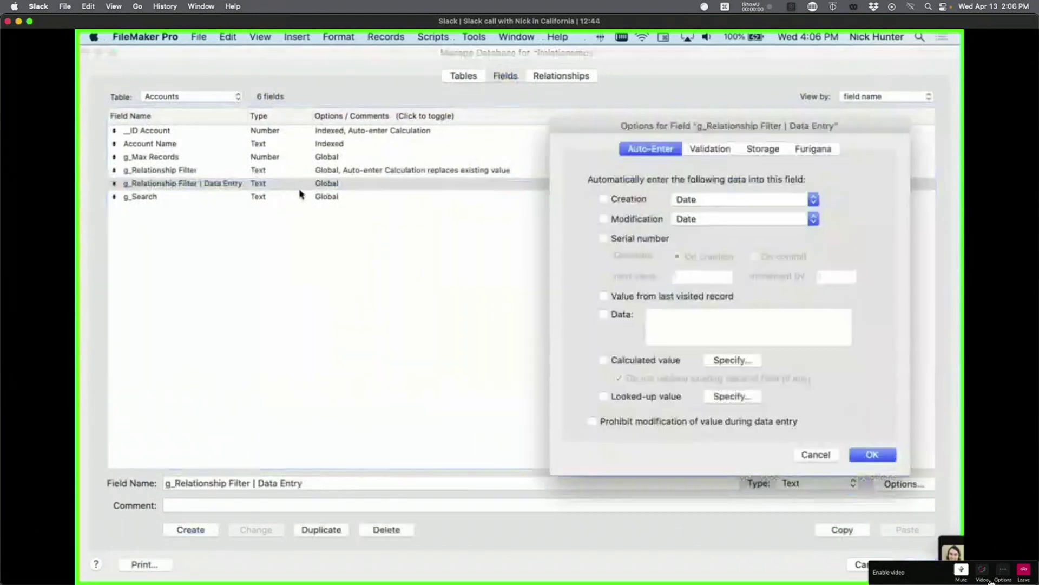
key(Escape)
key(Return)
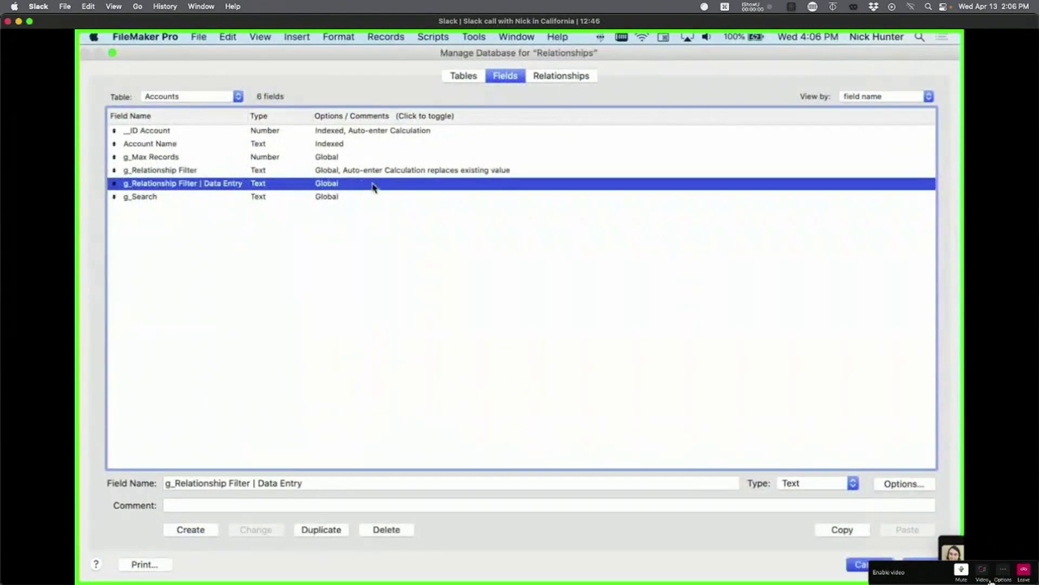
key(super+shift+d)
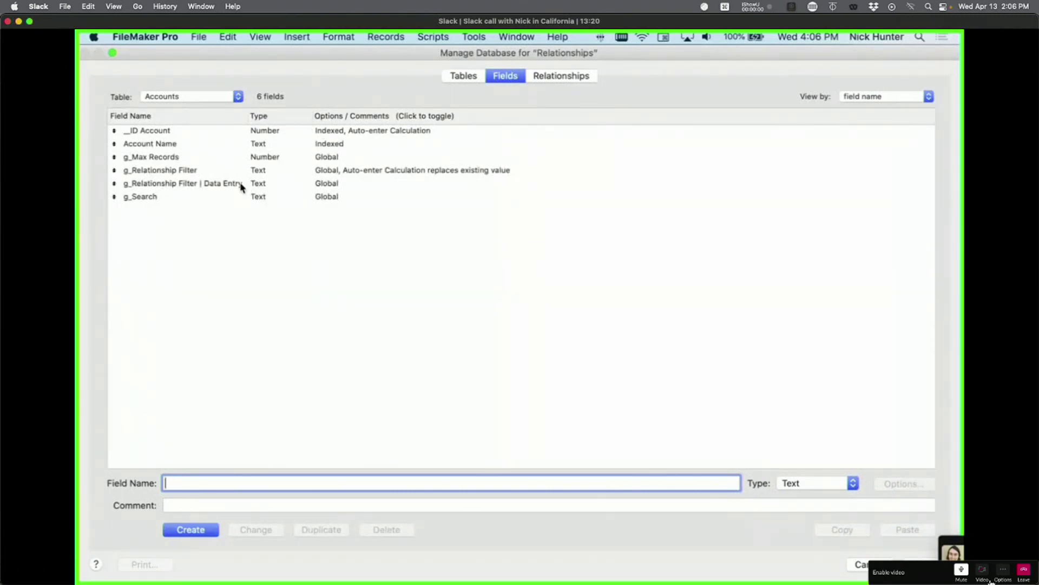
Step: Leave the field definitions unchanged, switch to the Accounts layout, and create a new account record
key(Escape)
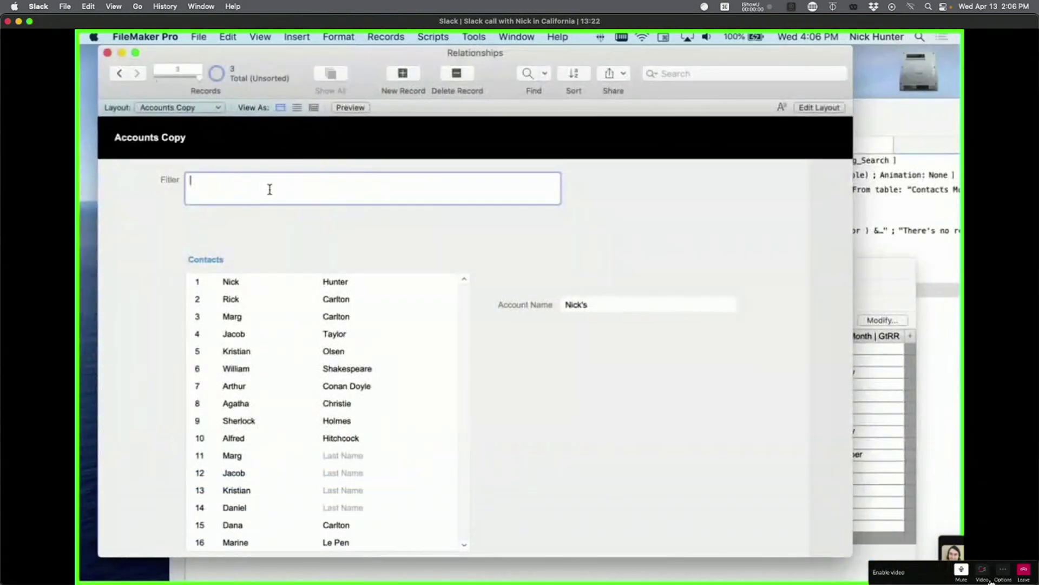
click(271, 225)
click(210, 111)
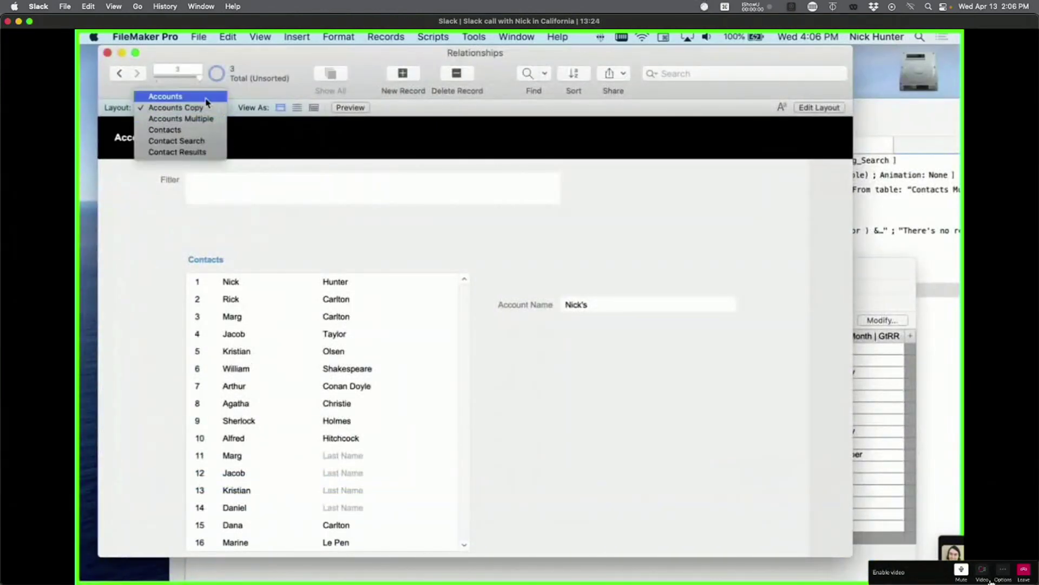
click(206, 98)
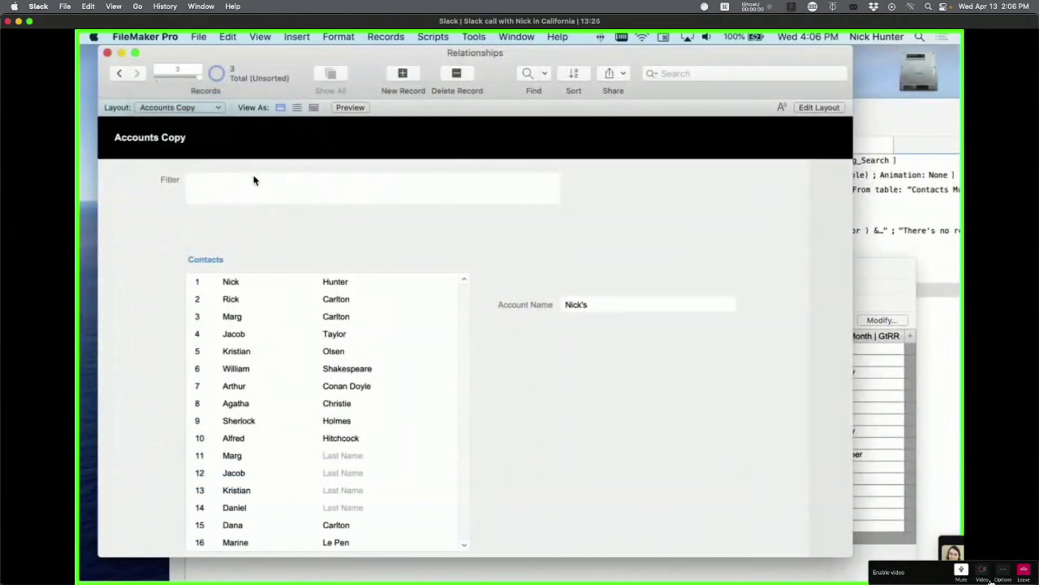
click(404, 73)
click(221, 212)
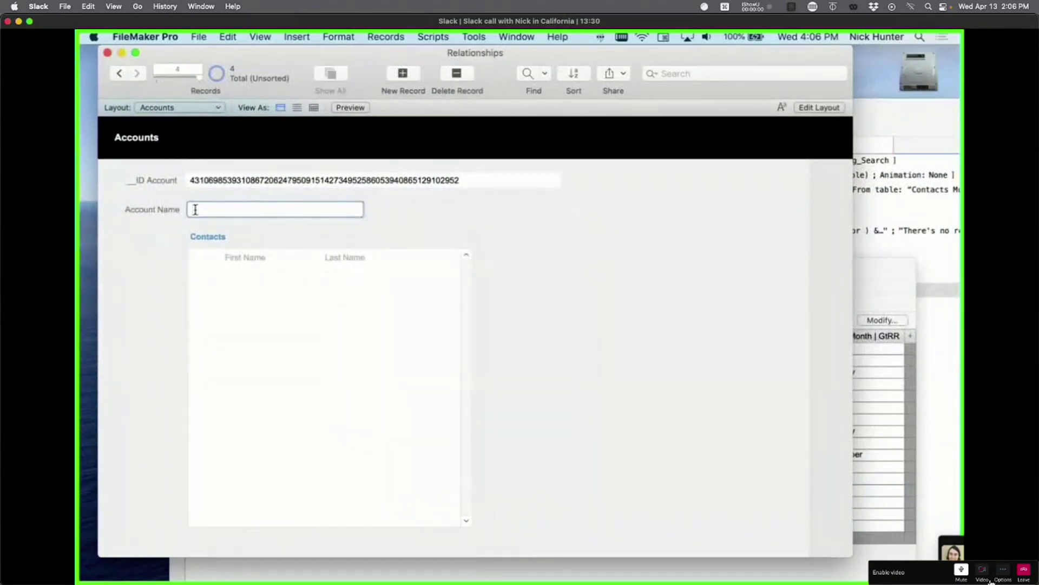
Step: Start an auto-enter calculation for the Account Name field in the Accounts table with If ( IsEmpty ( Self ) ) as the test
key(super+shift+d)
double_click(181, 144)
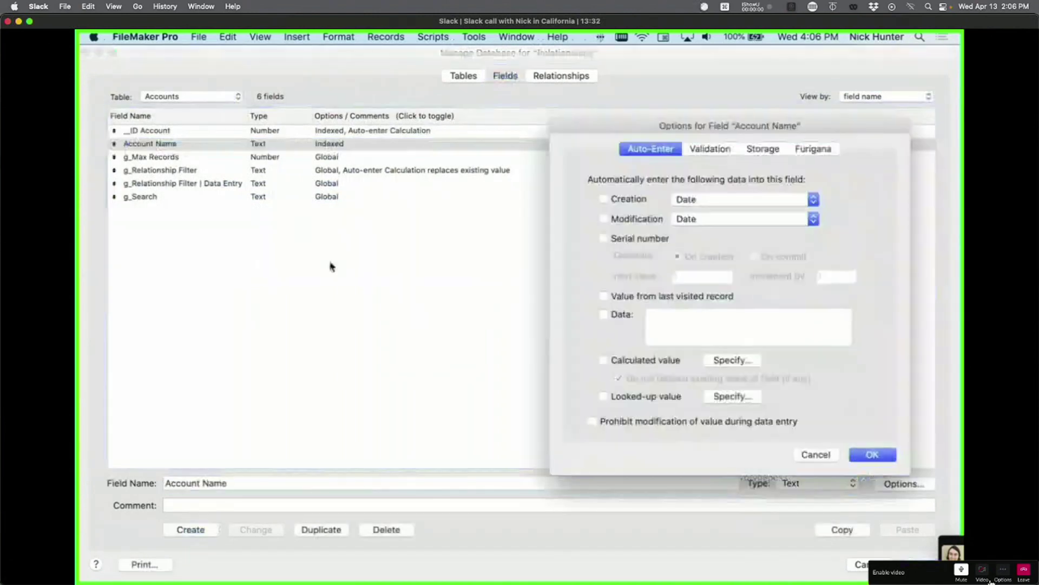
click(728, 360)
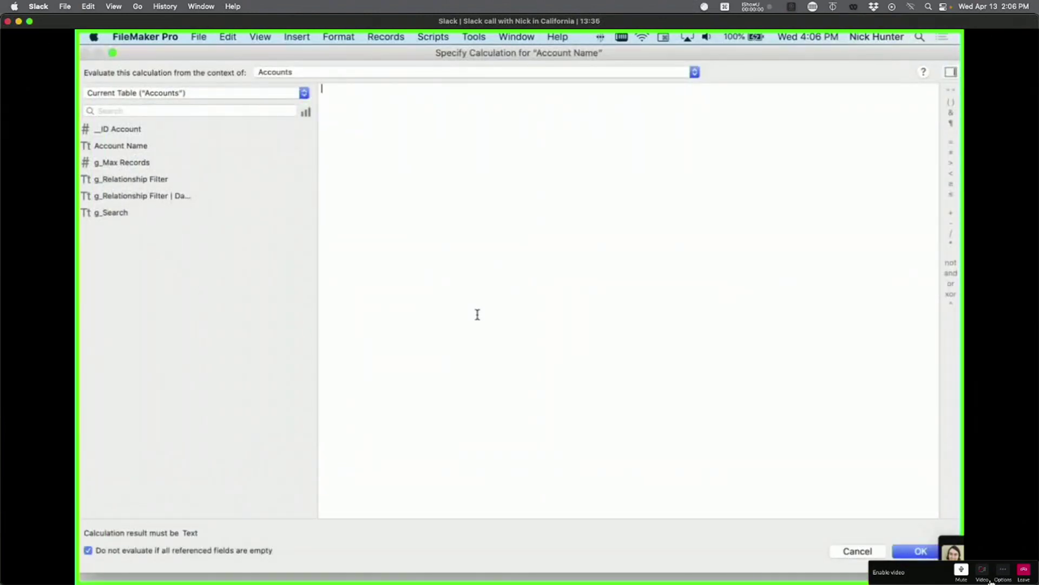
text(if)
key(Return)
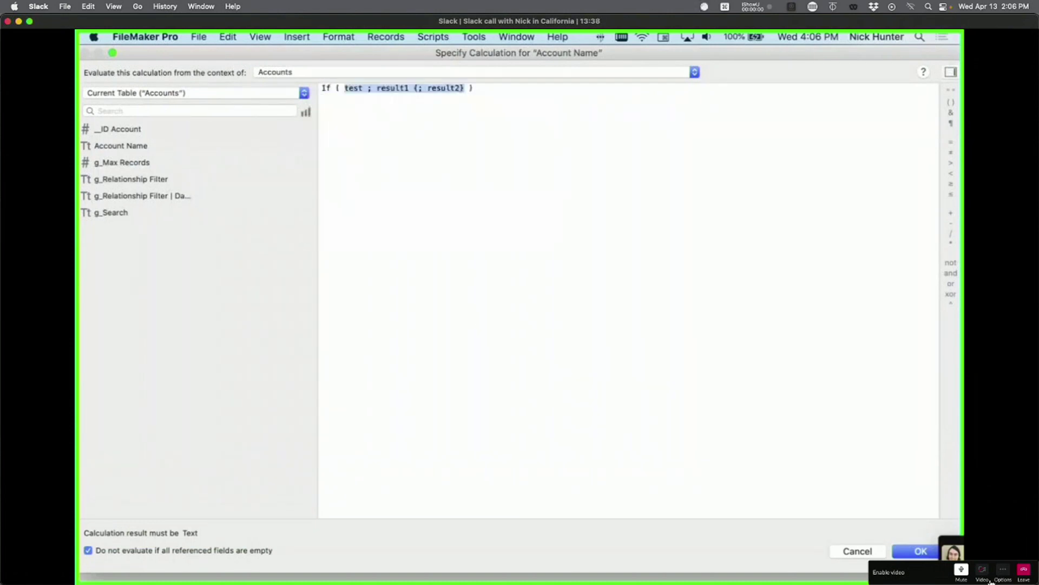
text(ise)
key(Return)
text(sel)
key(Return)
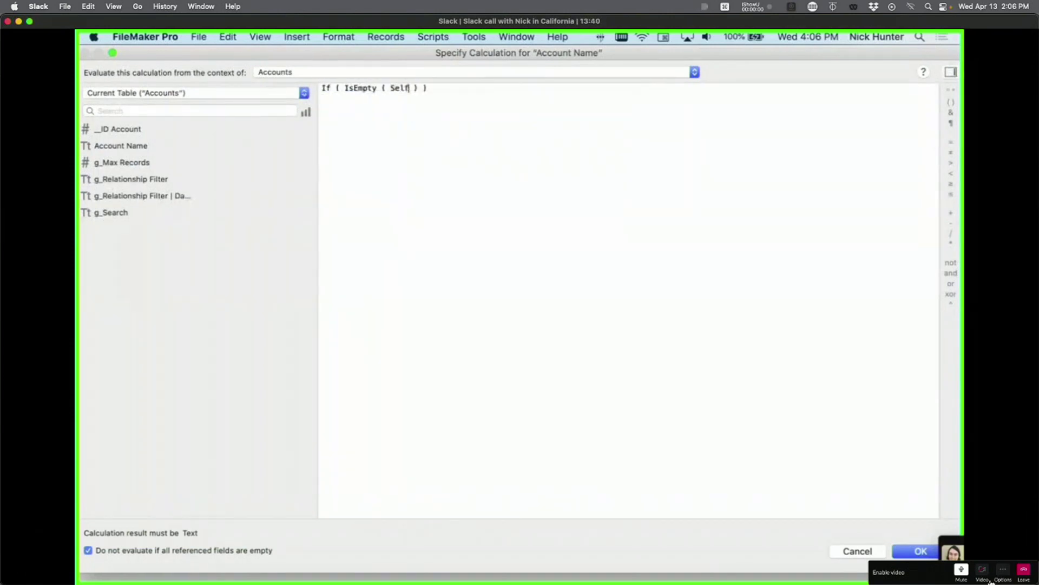
Step: Complete the calculation with the results "New Account" and Self, let it replace existing values, and save the field definitions
text(; ")
text(New Account")
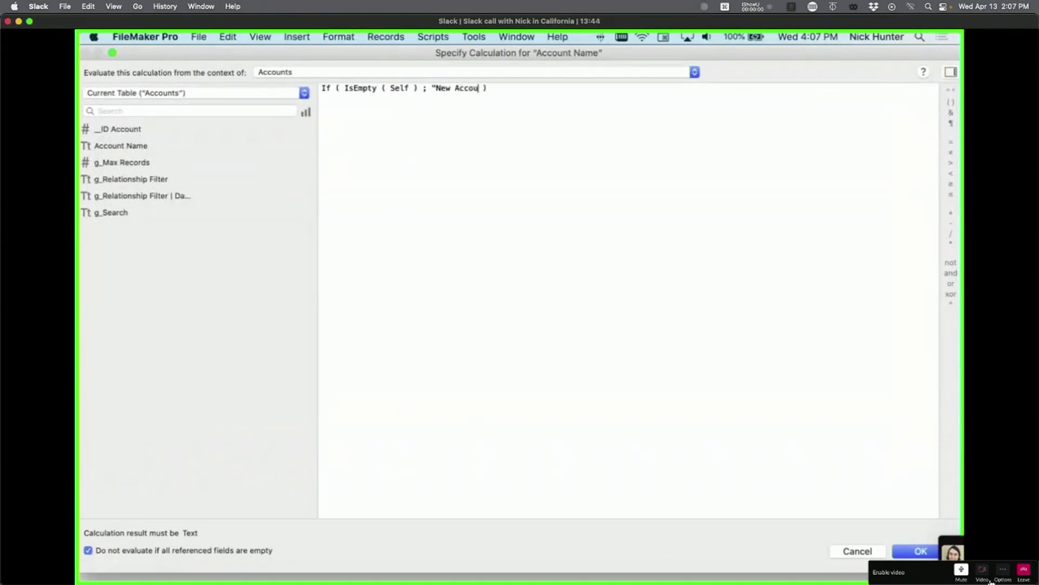
text( ; Sel)
key(Return)
key(Return)
click(872, 454)
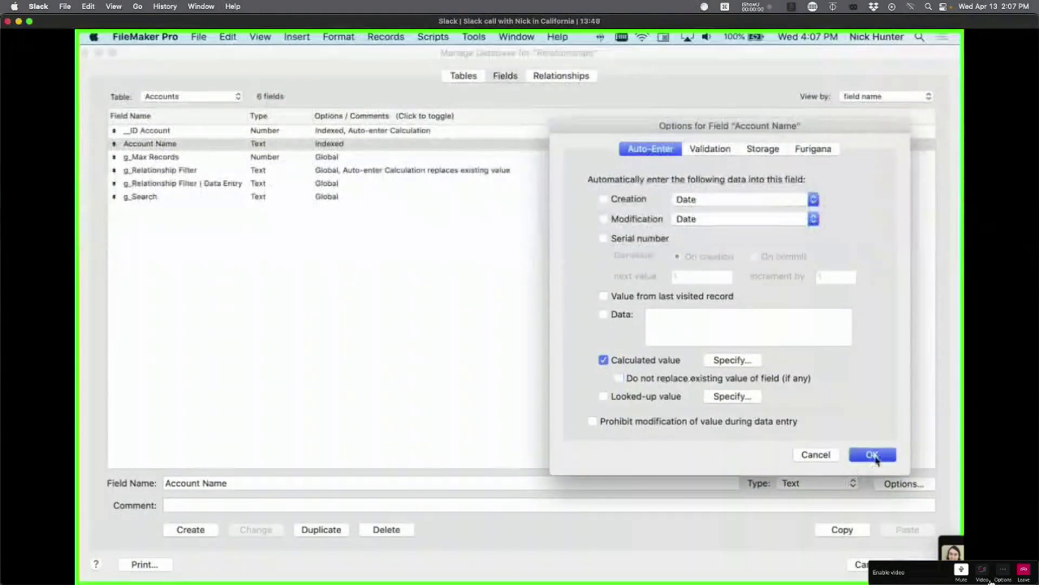
click(921, 563)
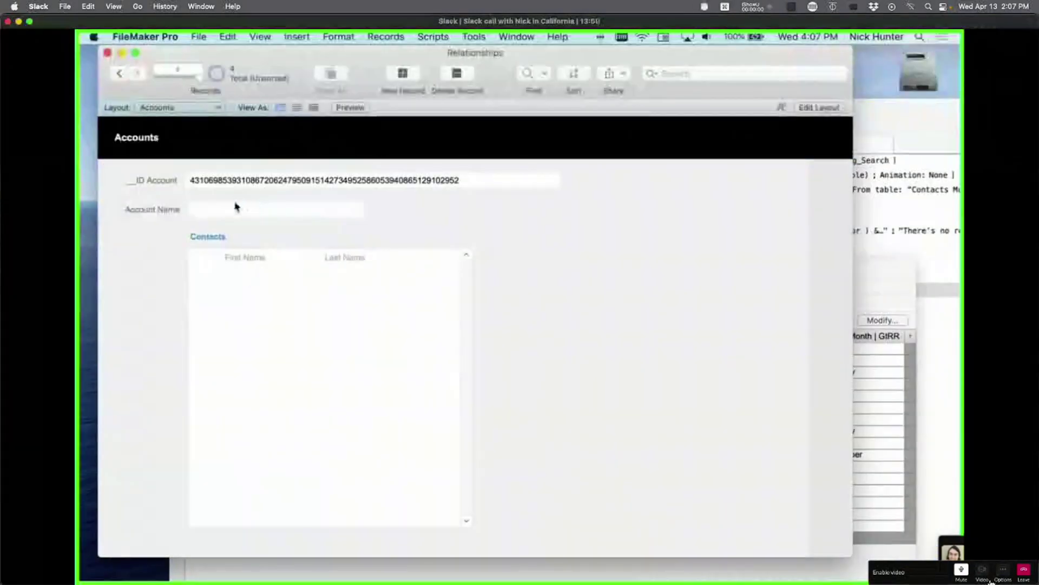
Step: Delete the account record with the blank name and create a new record
click(219, 208)
click(456, 73)
click(559, 238)
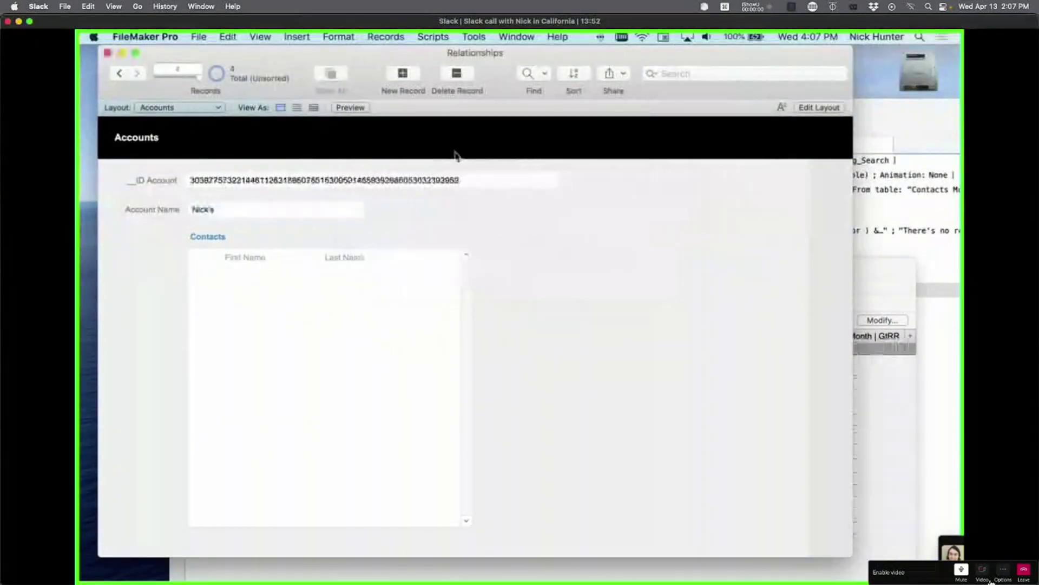
click(411, 81)
Step: Test the auto-enter calculation by changing Account Name to dfkdjfkdjkf, and empty the field and commit the record
click(260, 210)
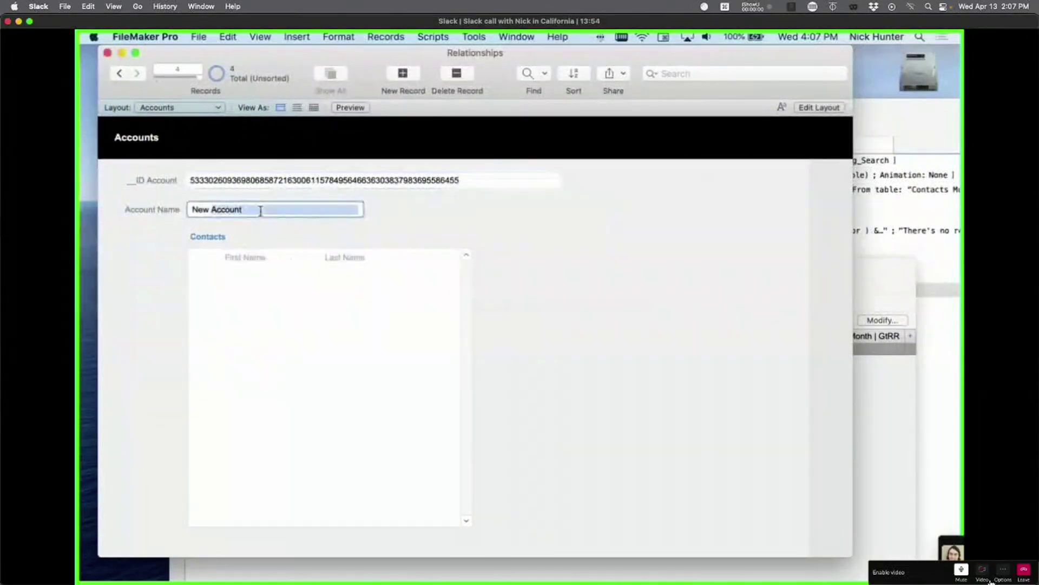
text(dfkdjfkdjkf)
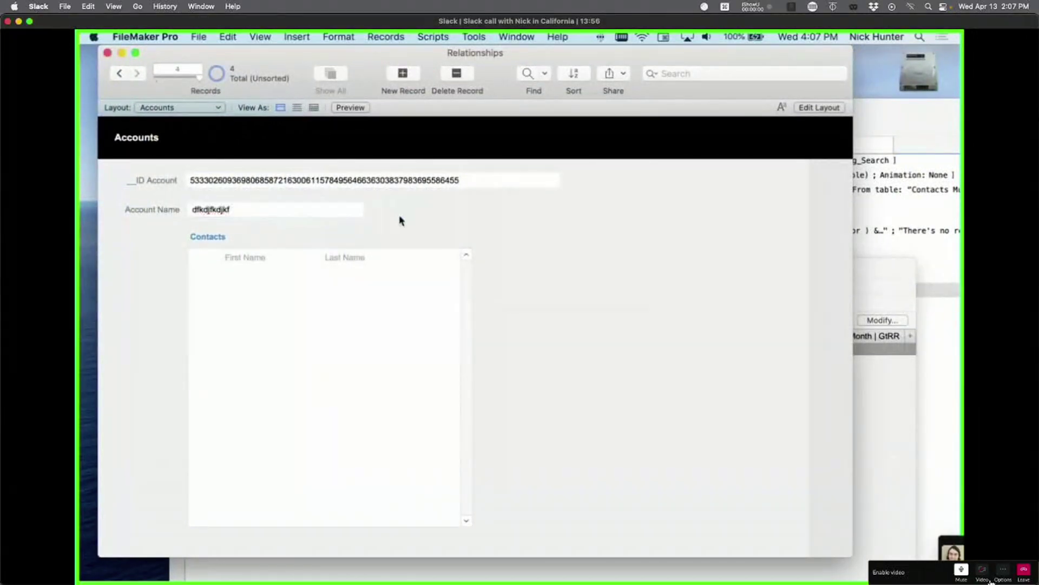
double_click(292, 209)
key(BackSpace)
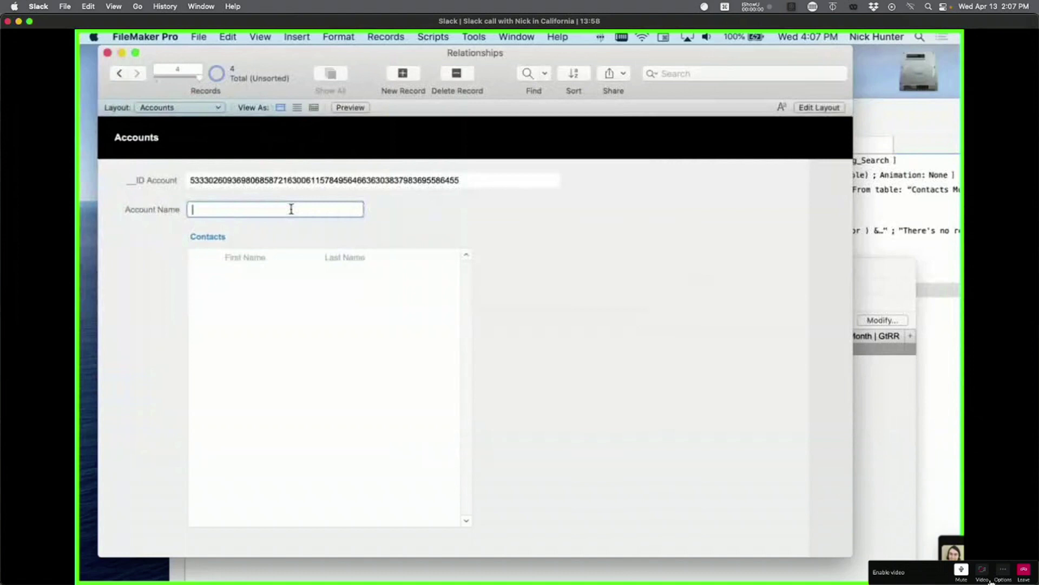
click(455, 209)
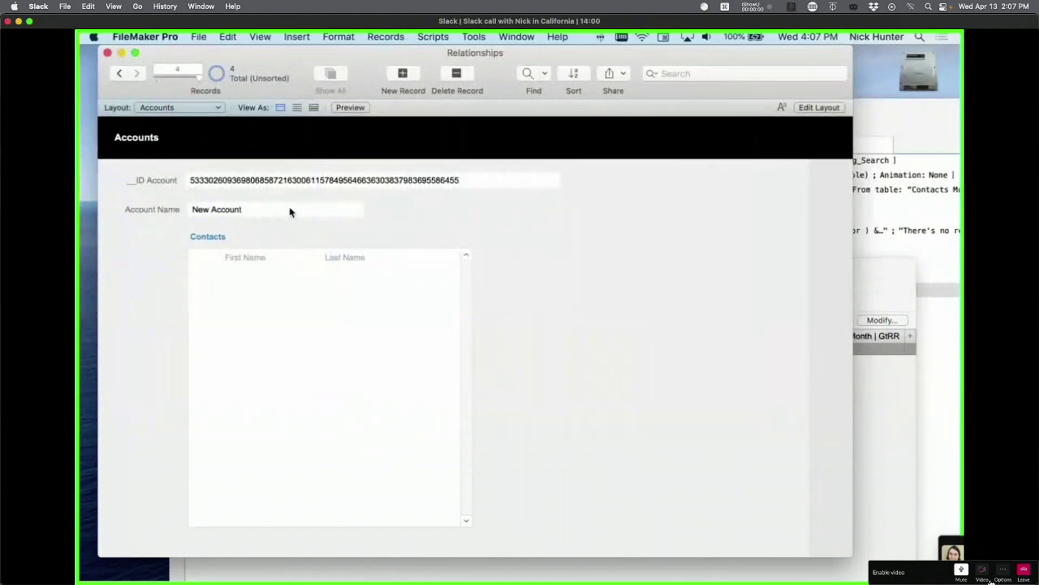